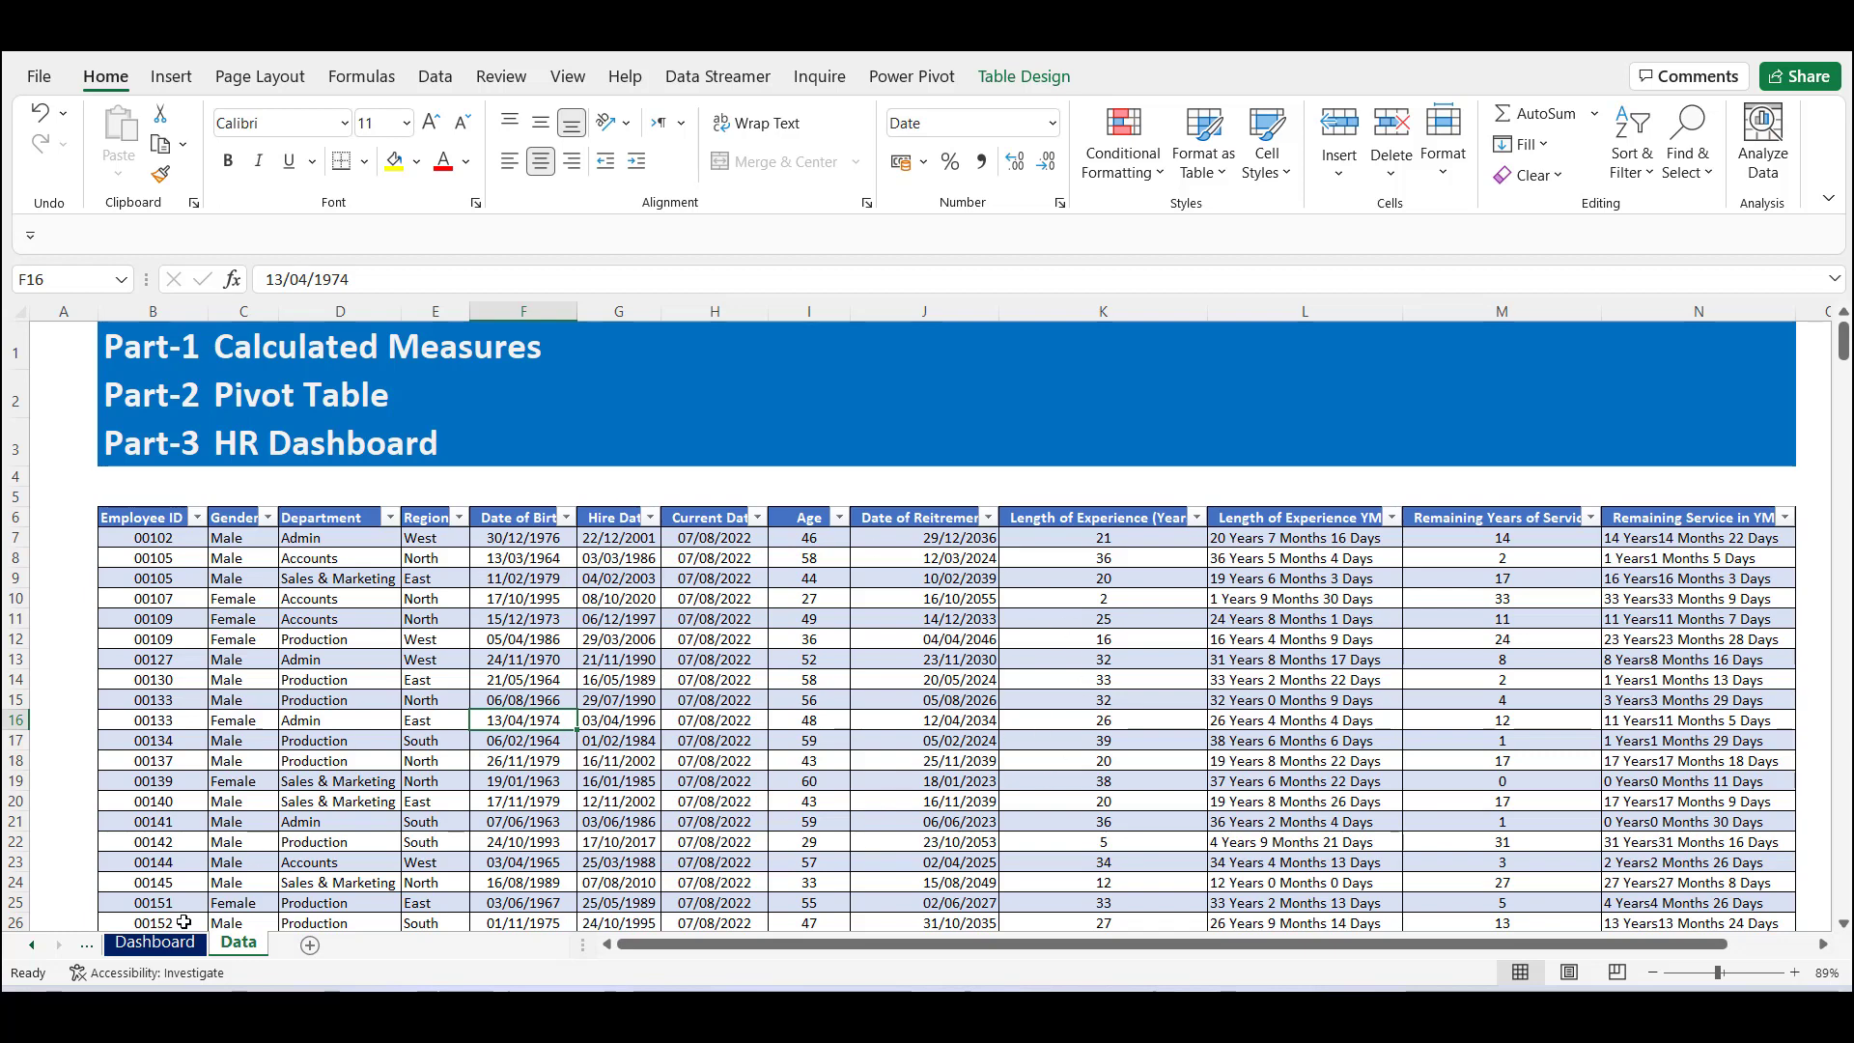
# On the Dashboard sheet, filter by region West and remaining years of service 10-15, then clear both slicer filters.
pyautogui.click(175, 944)
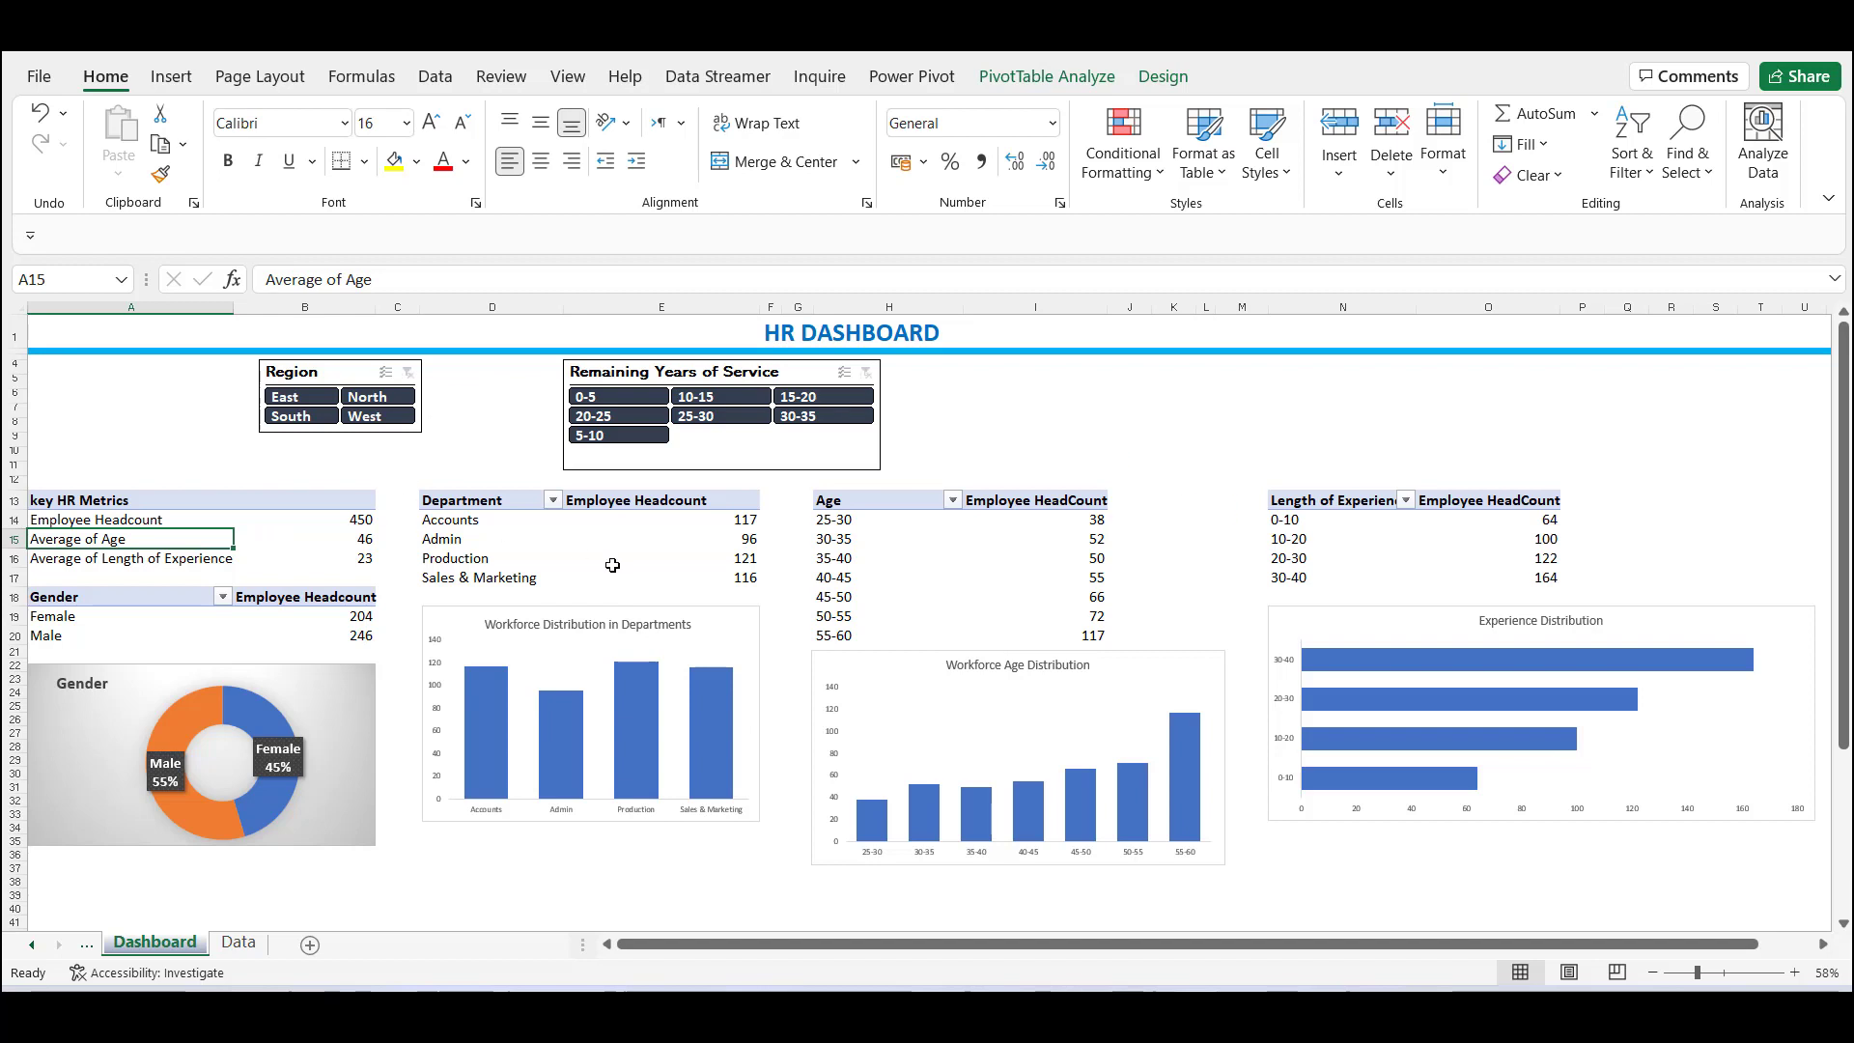
pyautogui.moveTo(612, 565)
pyautogui.click(386, 410)
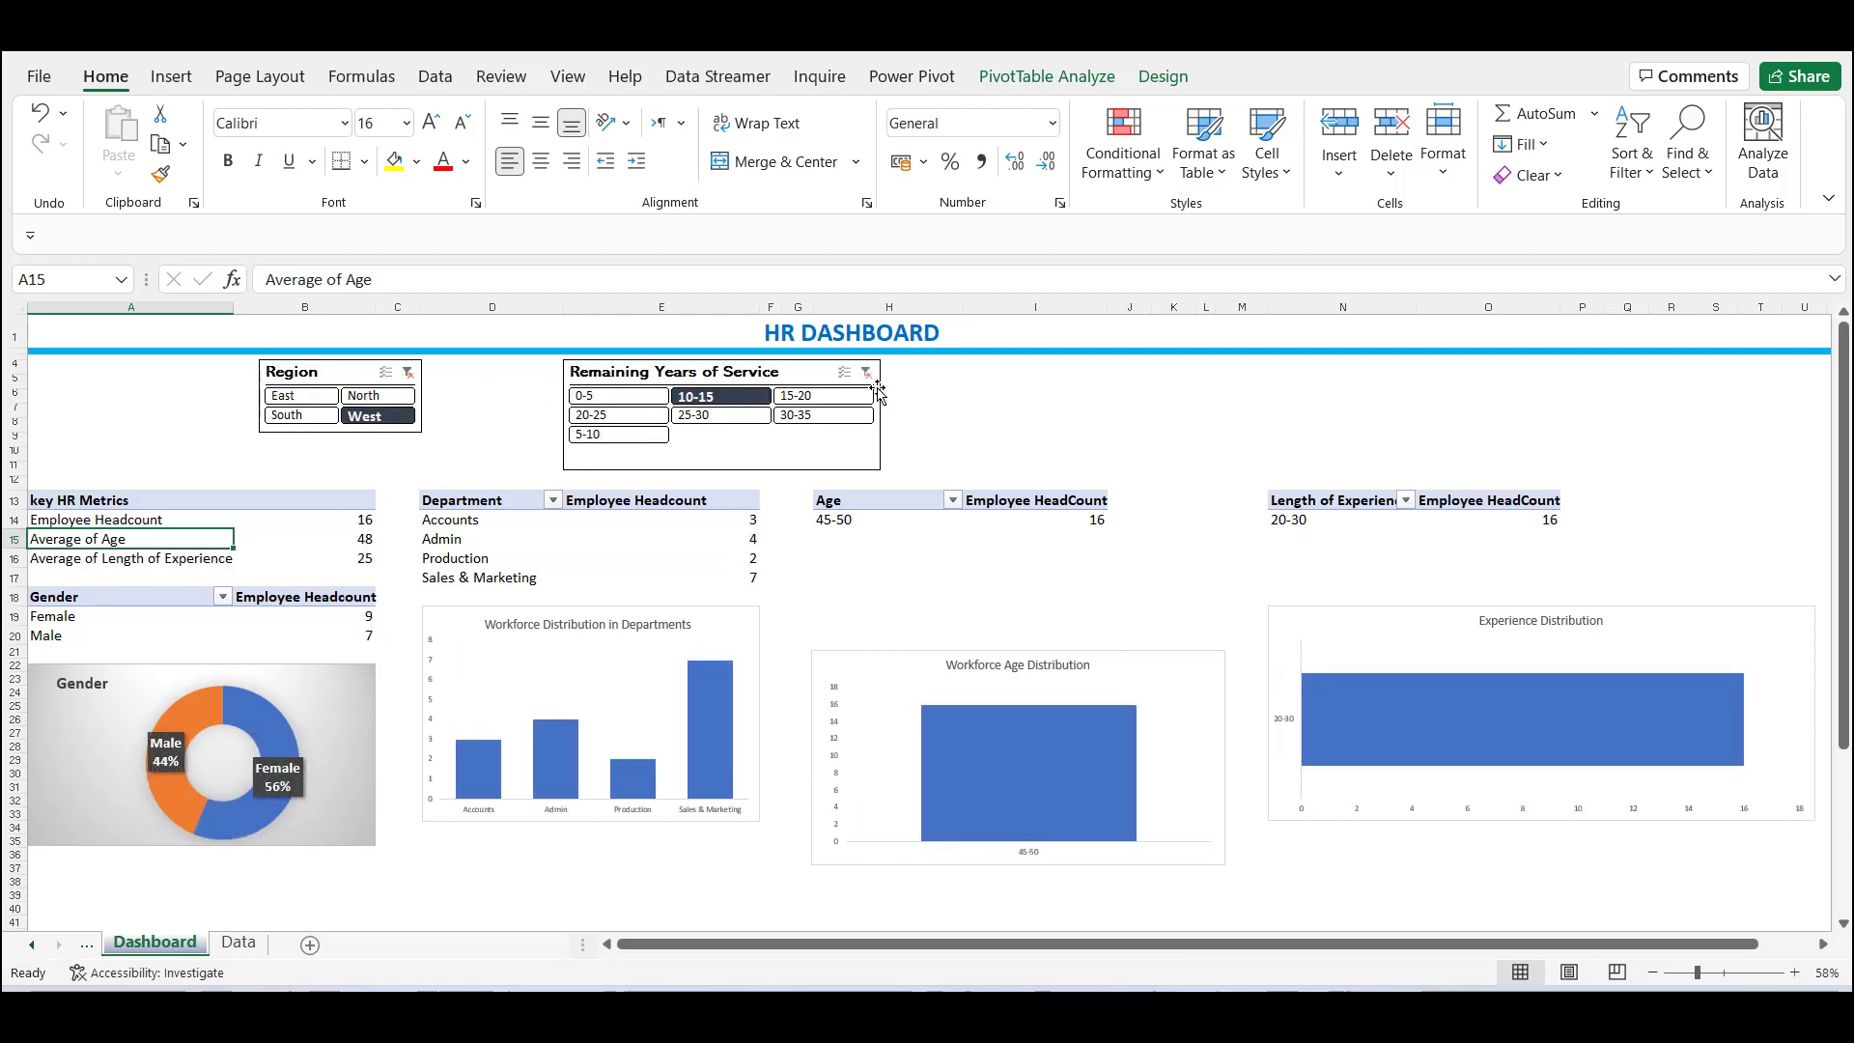
pyautogui.click(866, 372)
pyautogui.click(410, 374)
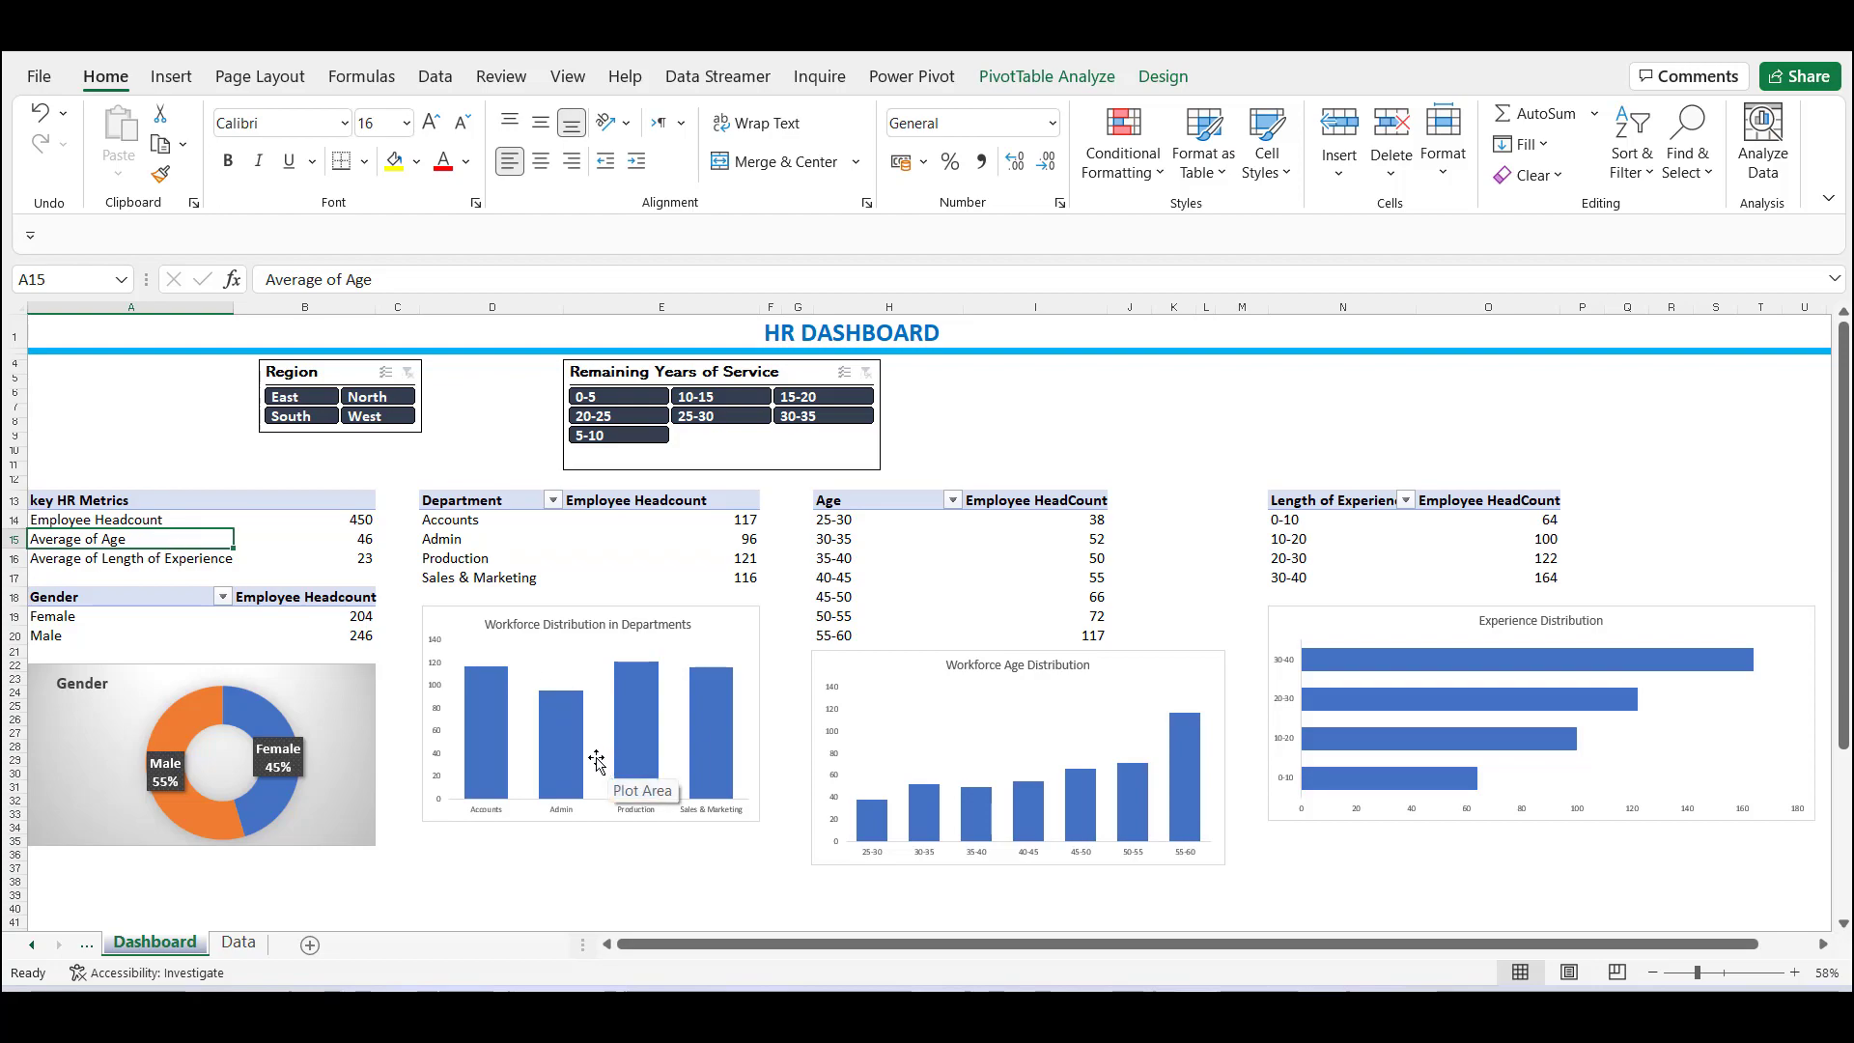
# Create a PivotTable from the employee table (Table3) on the Data sheet, placed on a new worksheet.
pyautogui.click(239, 942)
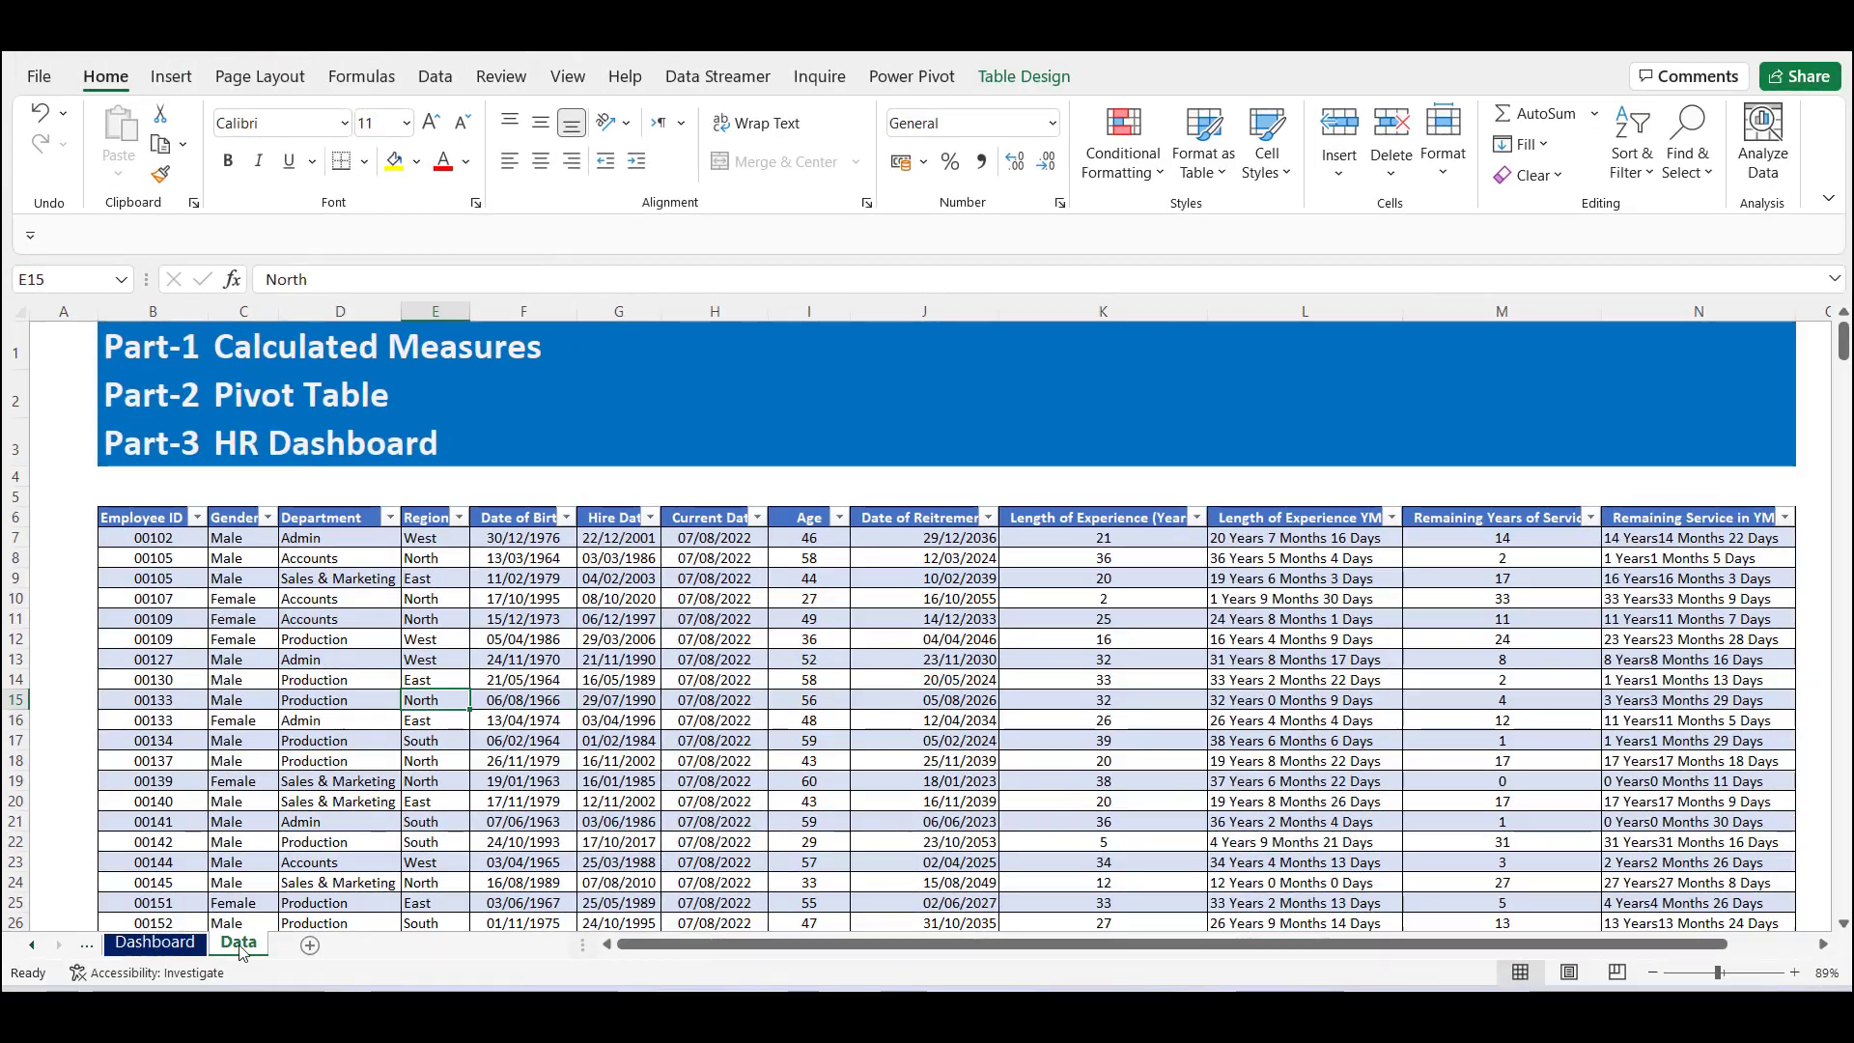
pyautogui.click(338, 822)
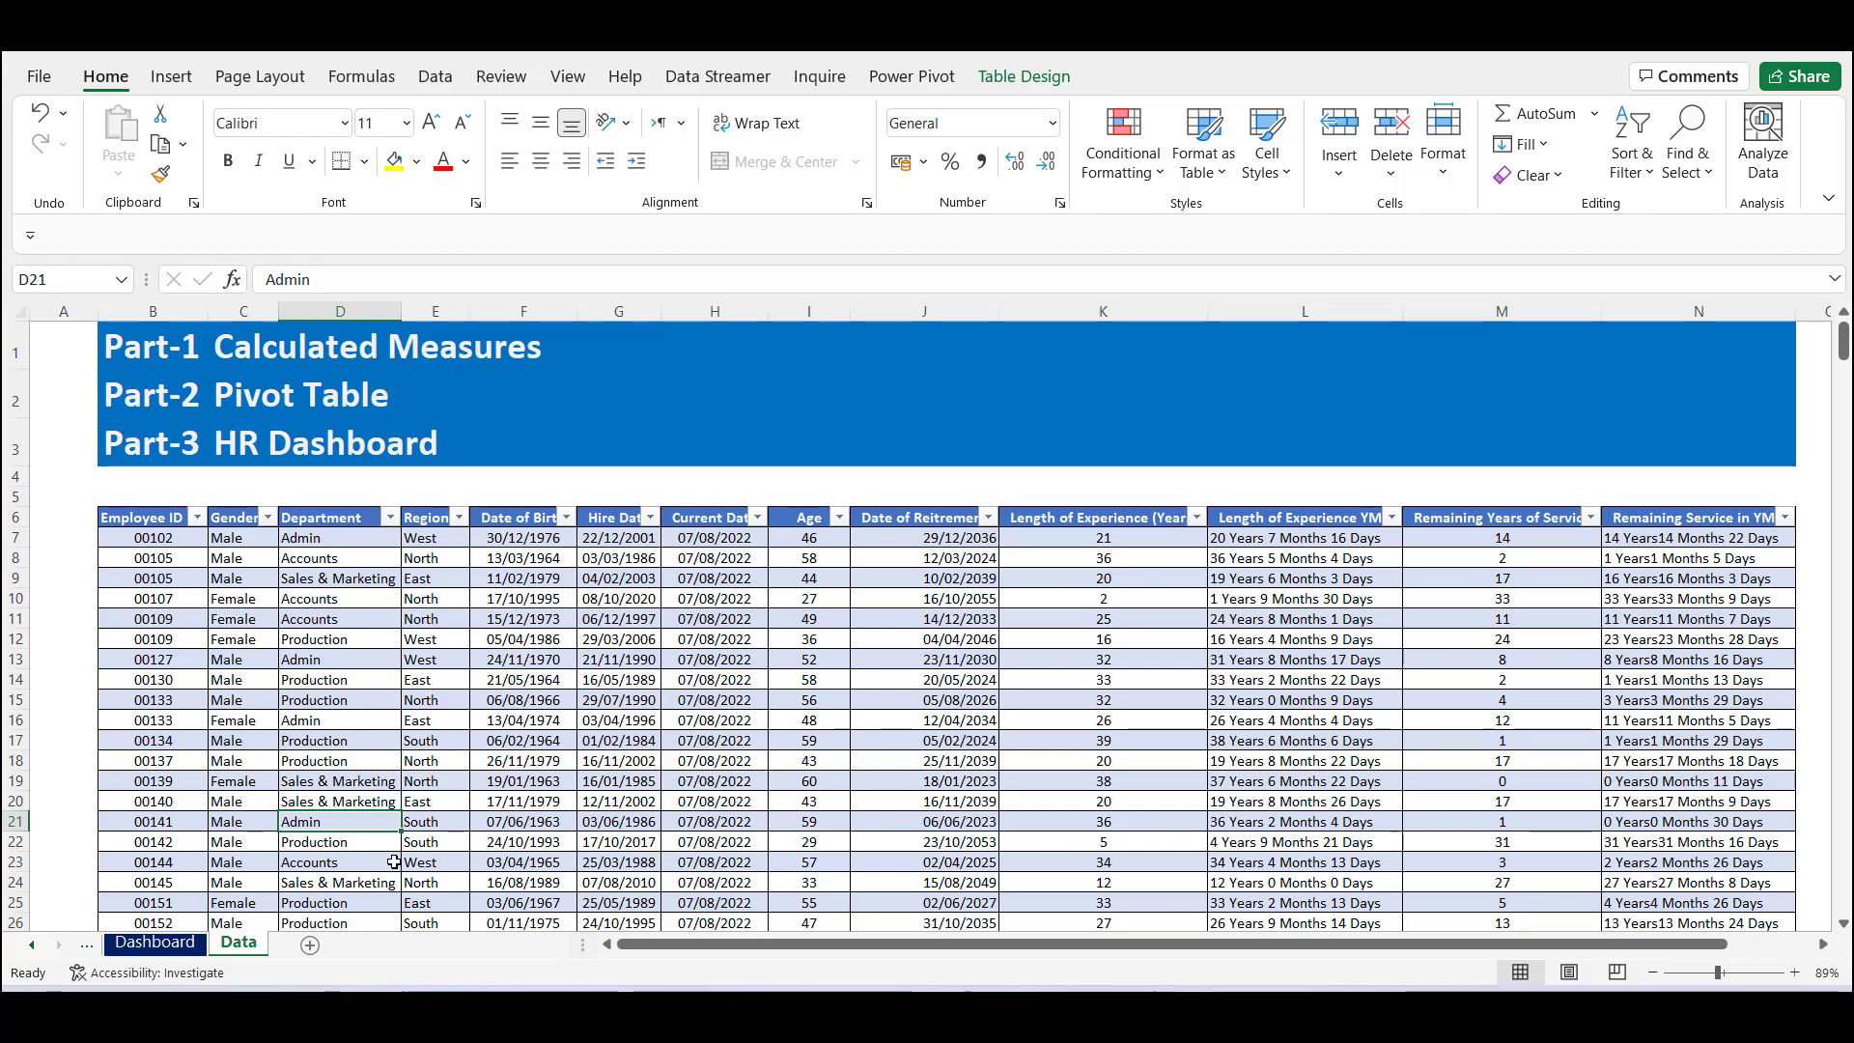
pyautogui.click(171, 78)
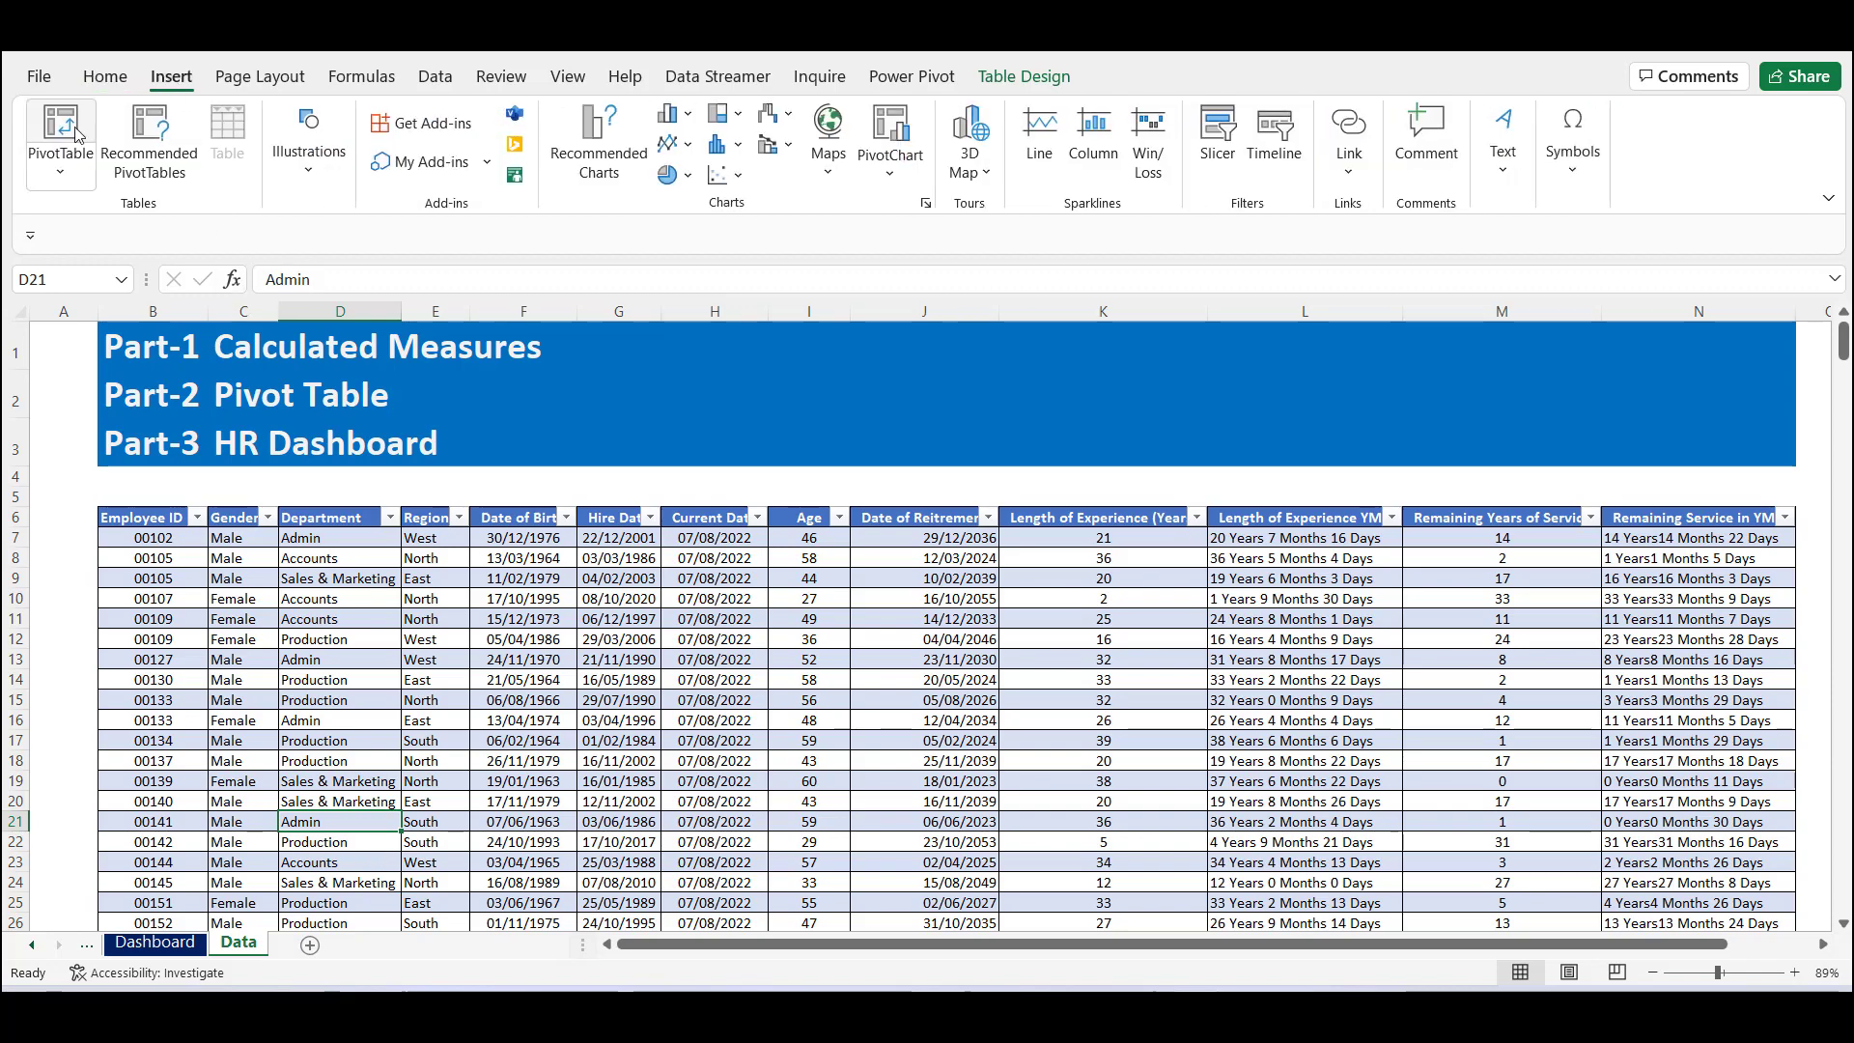
pyautogui.click(66, 134)
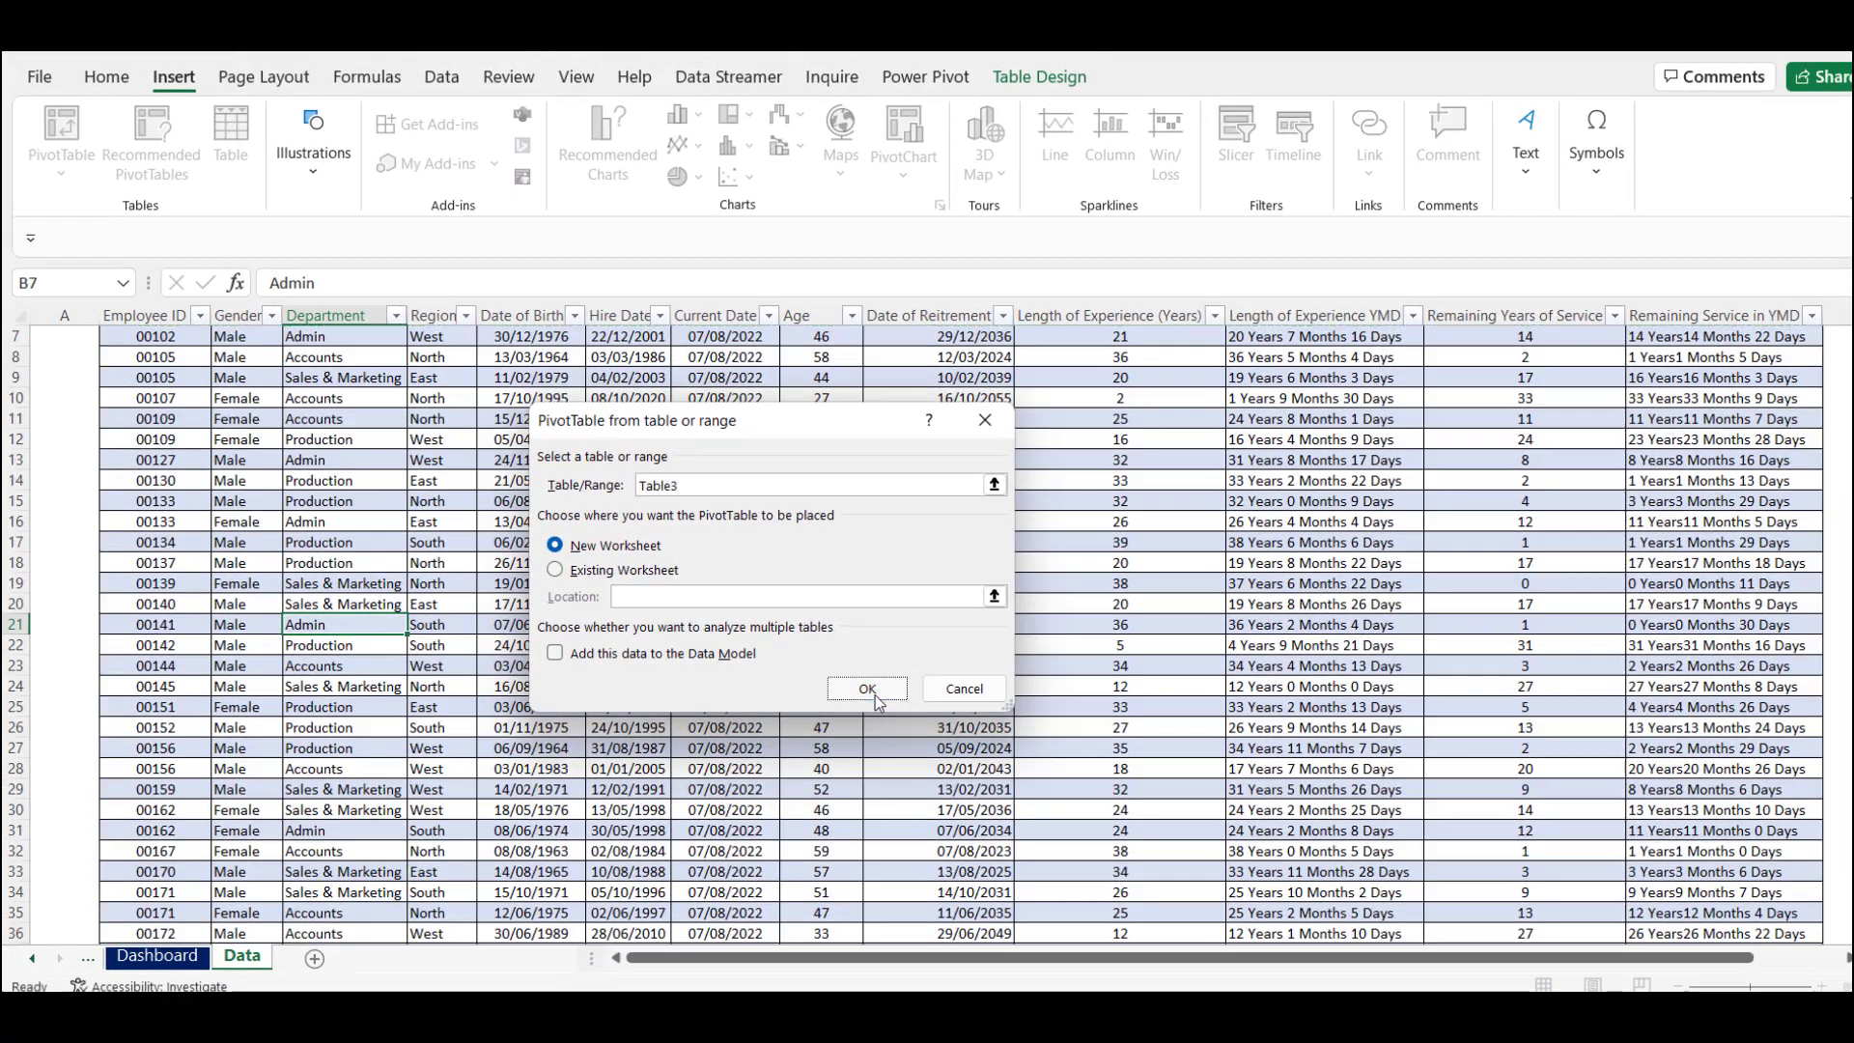
pyautogui.click(981, 718)
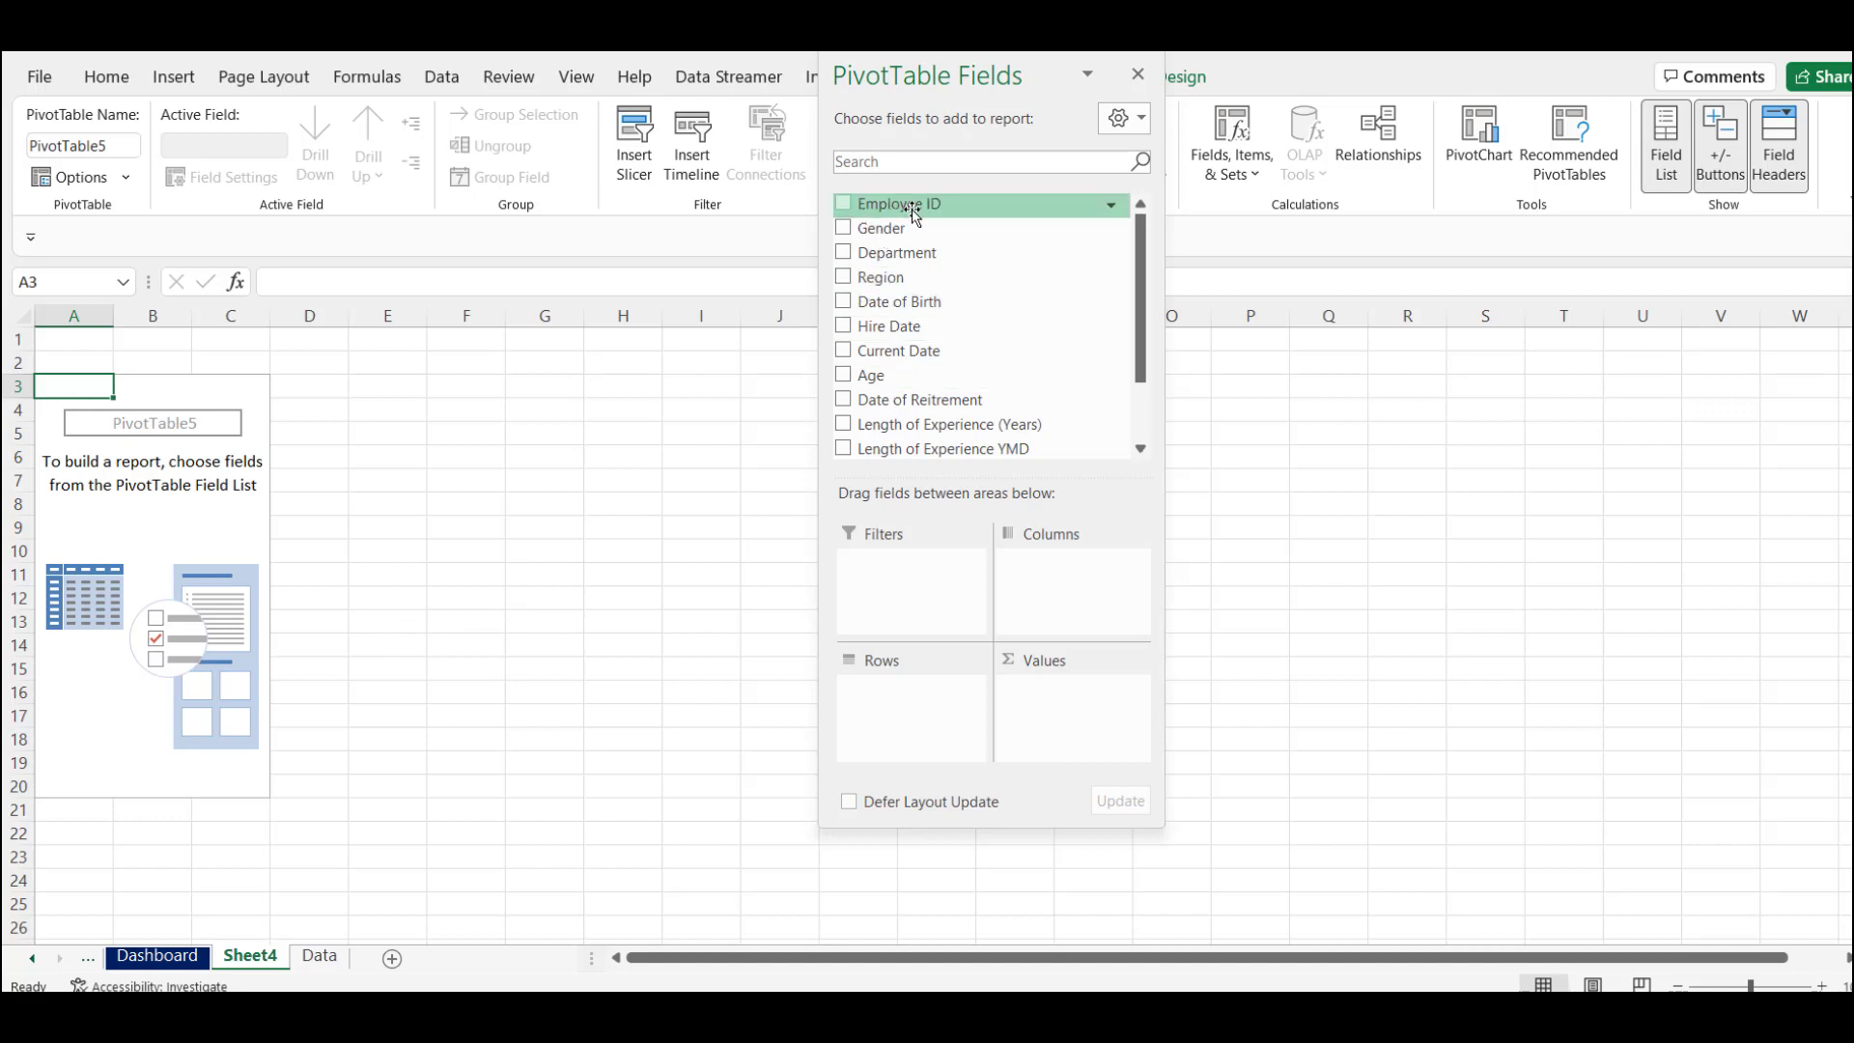
# Add Employee ID to the PivotTable's values and summarize it by Count.
pyautogui.moveTo(913, 213); pyautogui.dragTo(1102, 759)
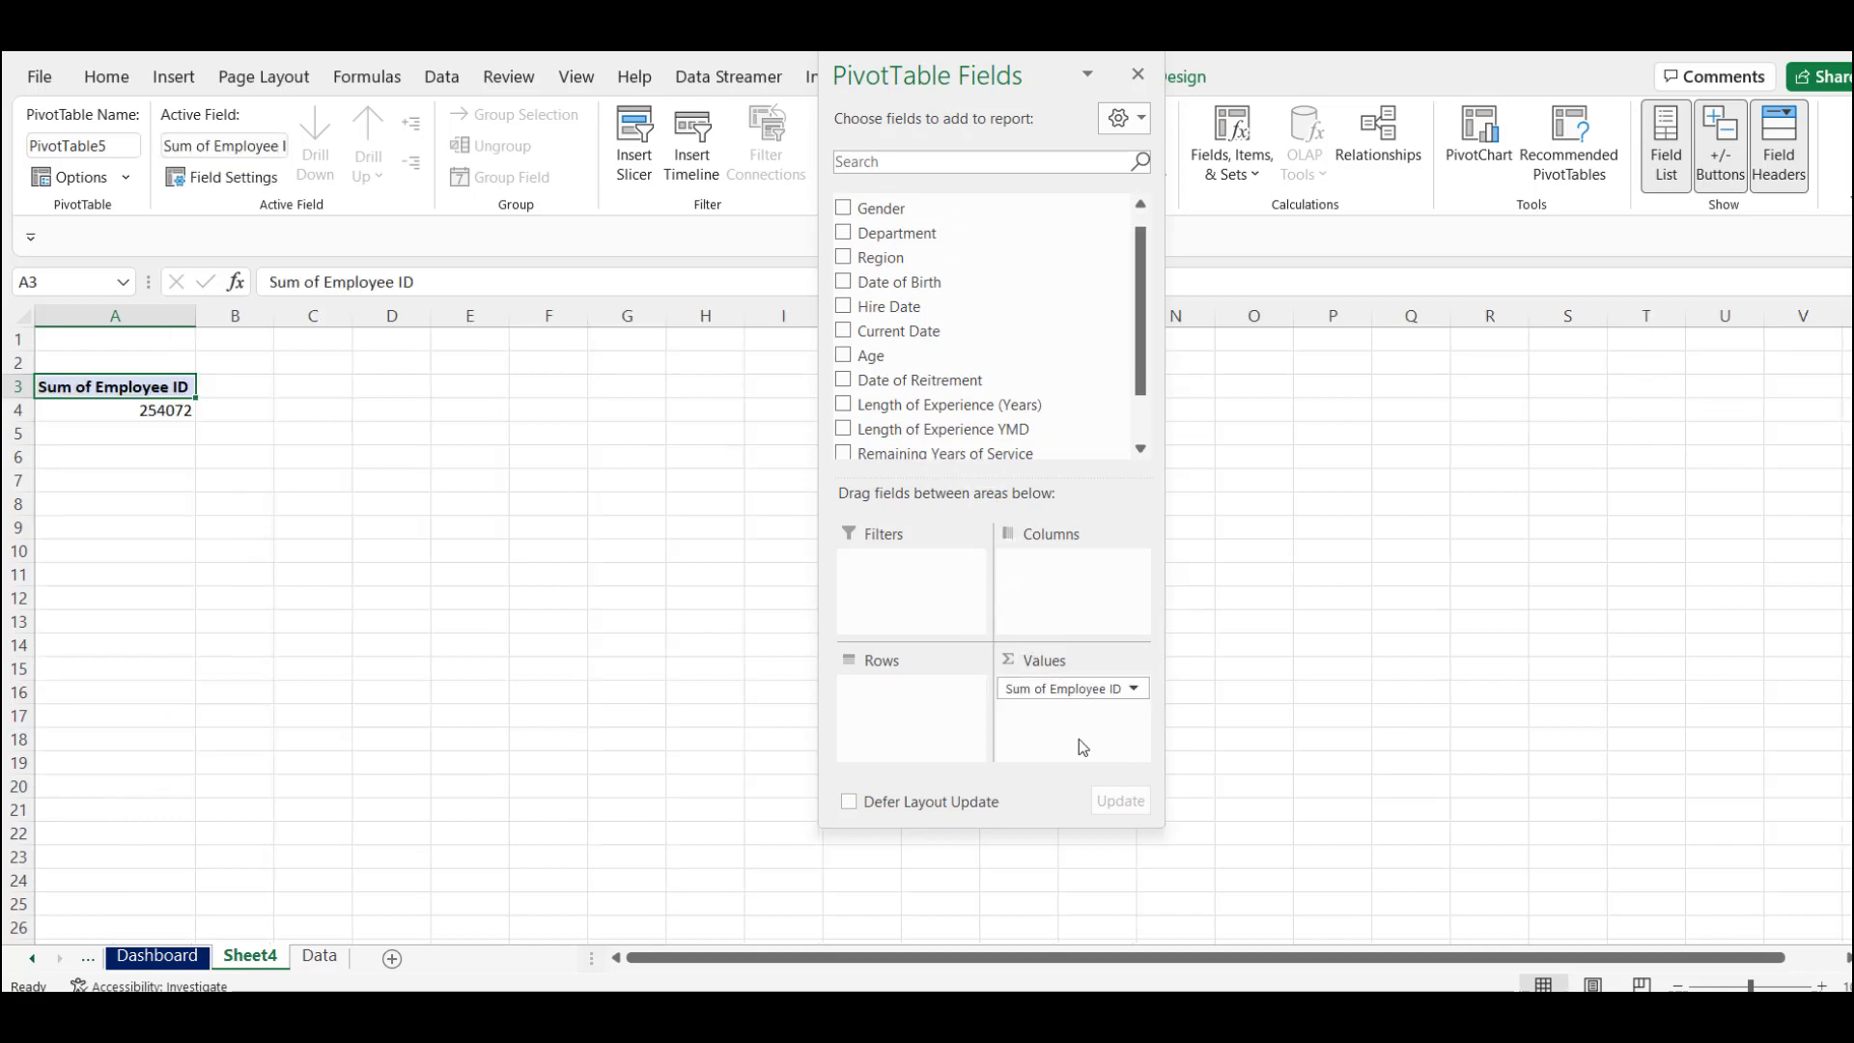
pyautogui.click(1133, 690)
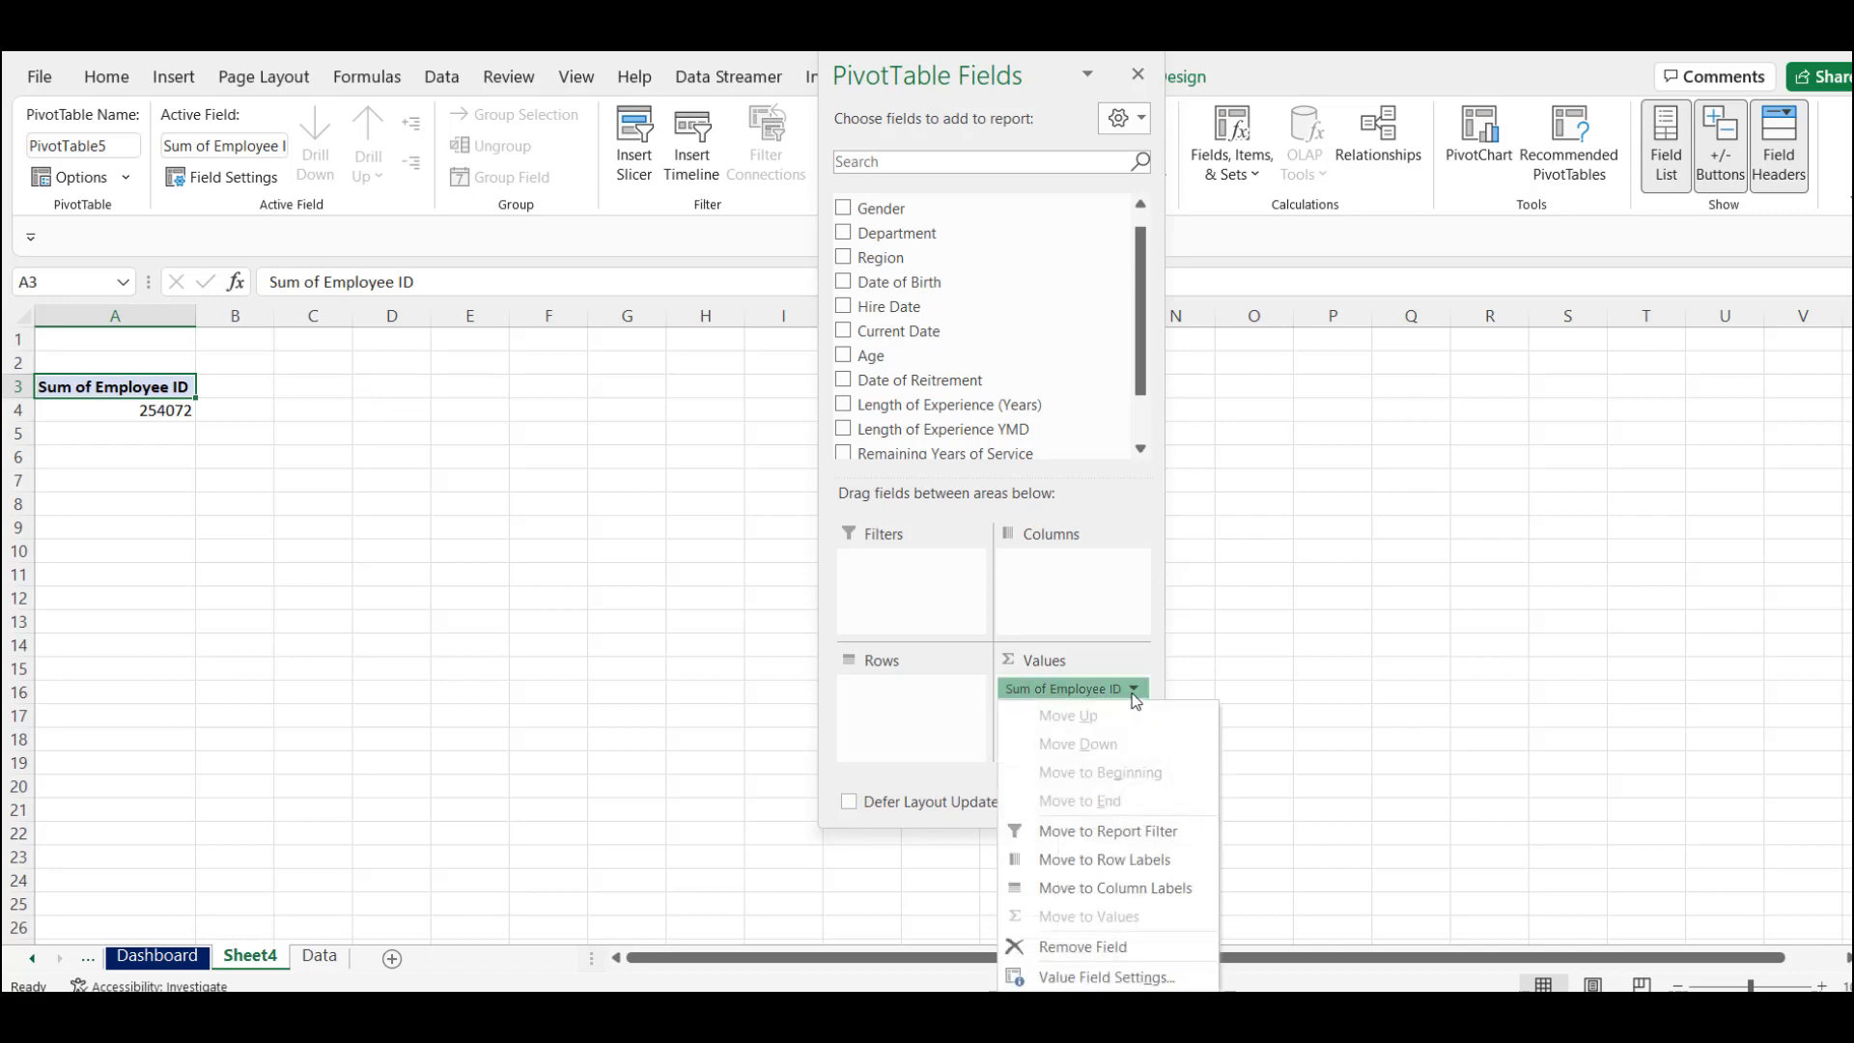
pyautogui.click(1137, 978)
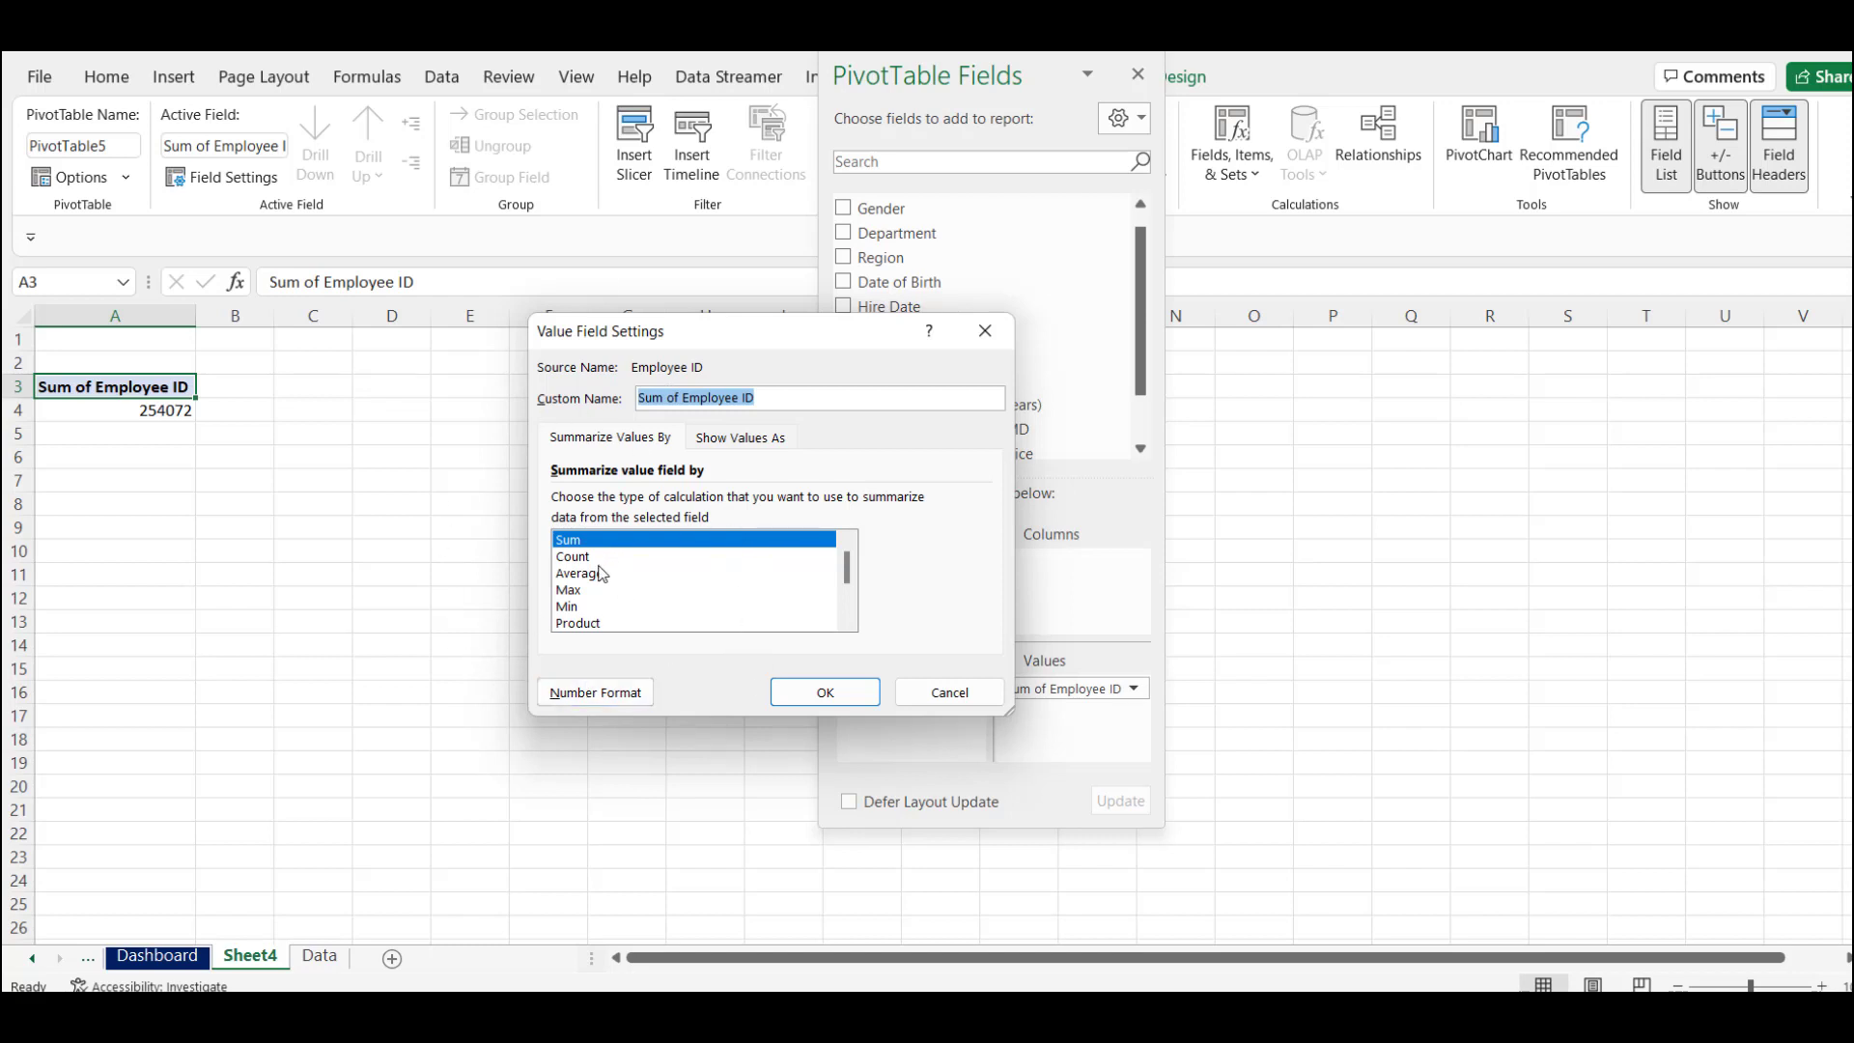
pyautogui.scroll(-2, 591, 604)
pyautogui.scroll(2, 604, 616)
pyautogui.click(583, 557)
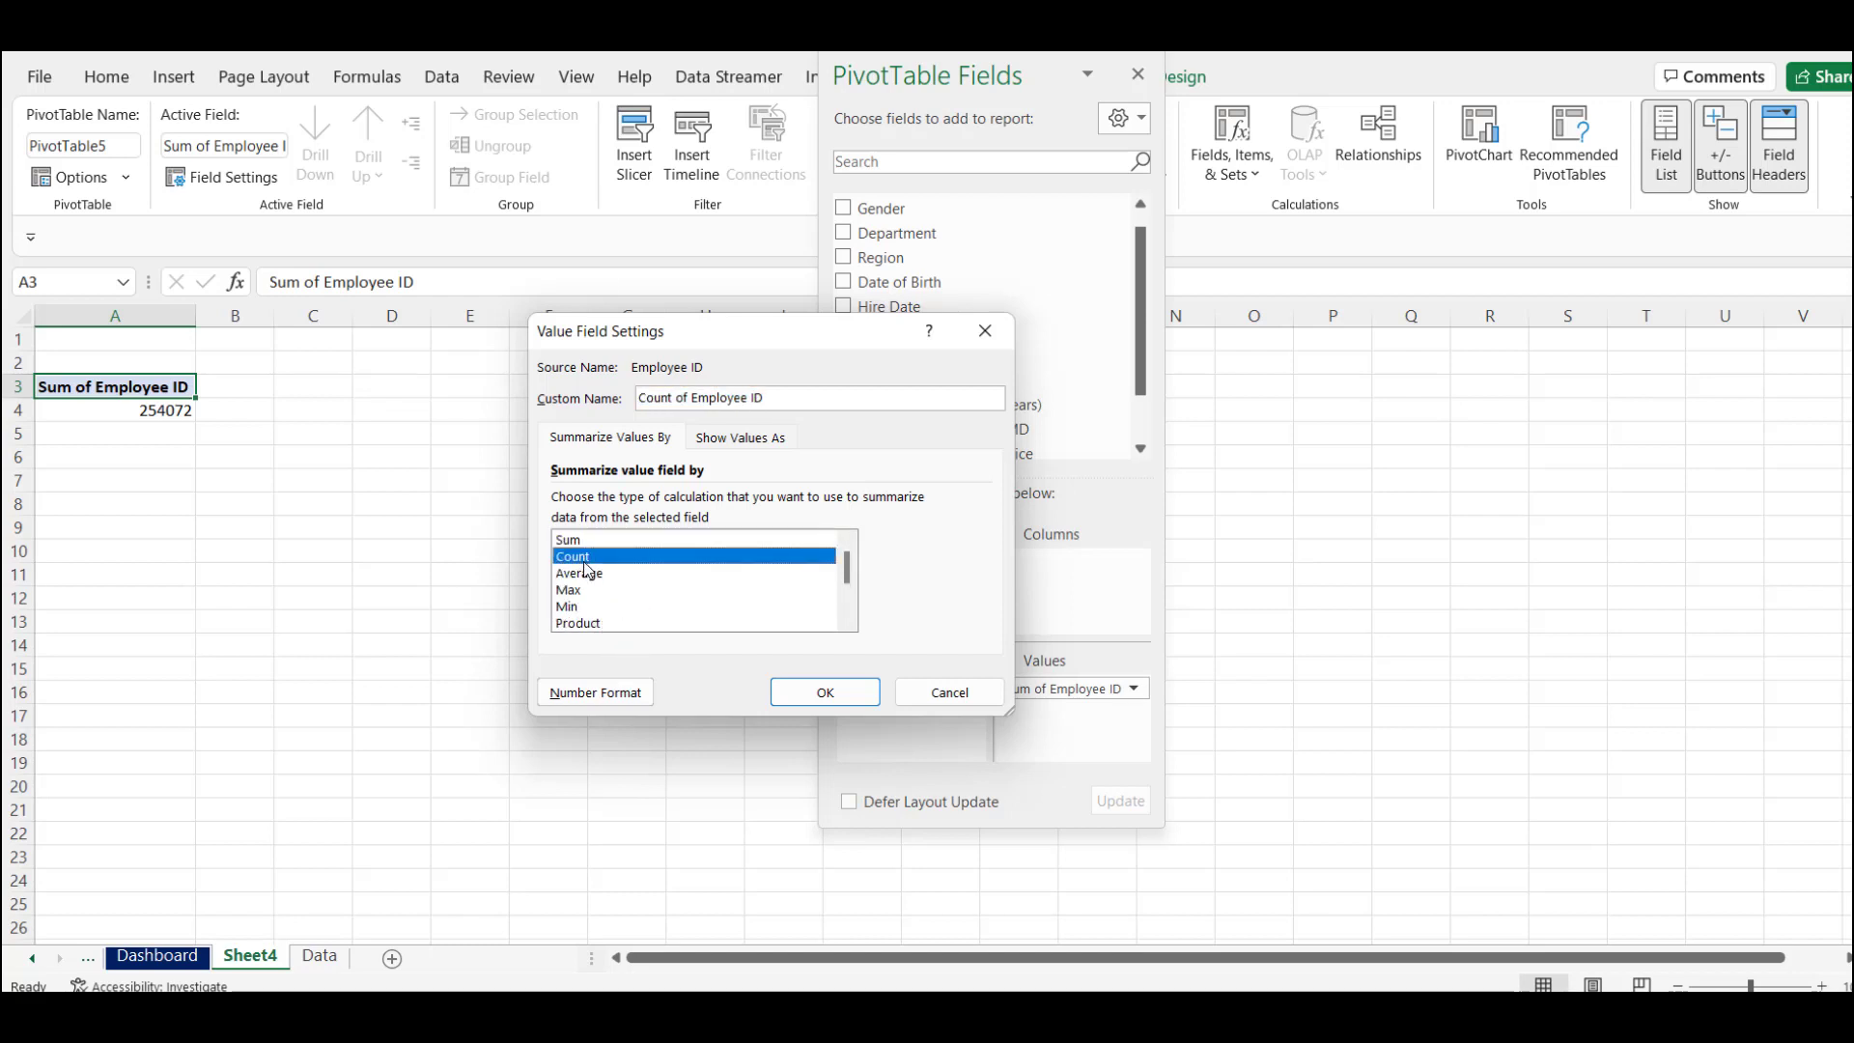
pyautogui.click(859, 700)
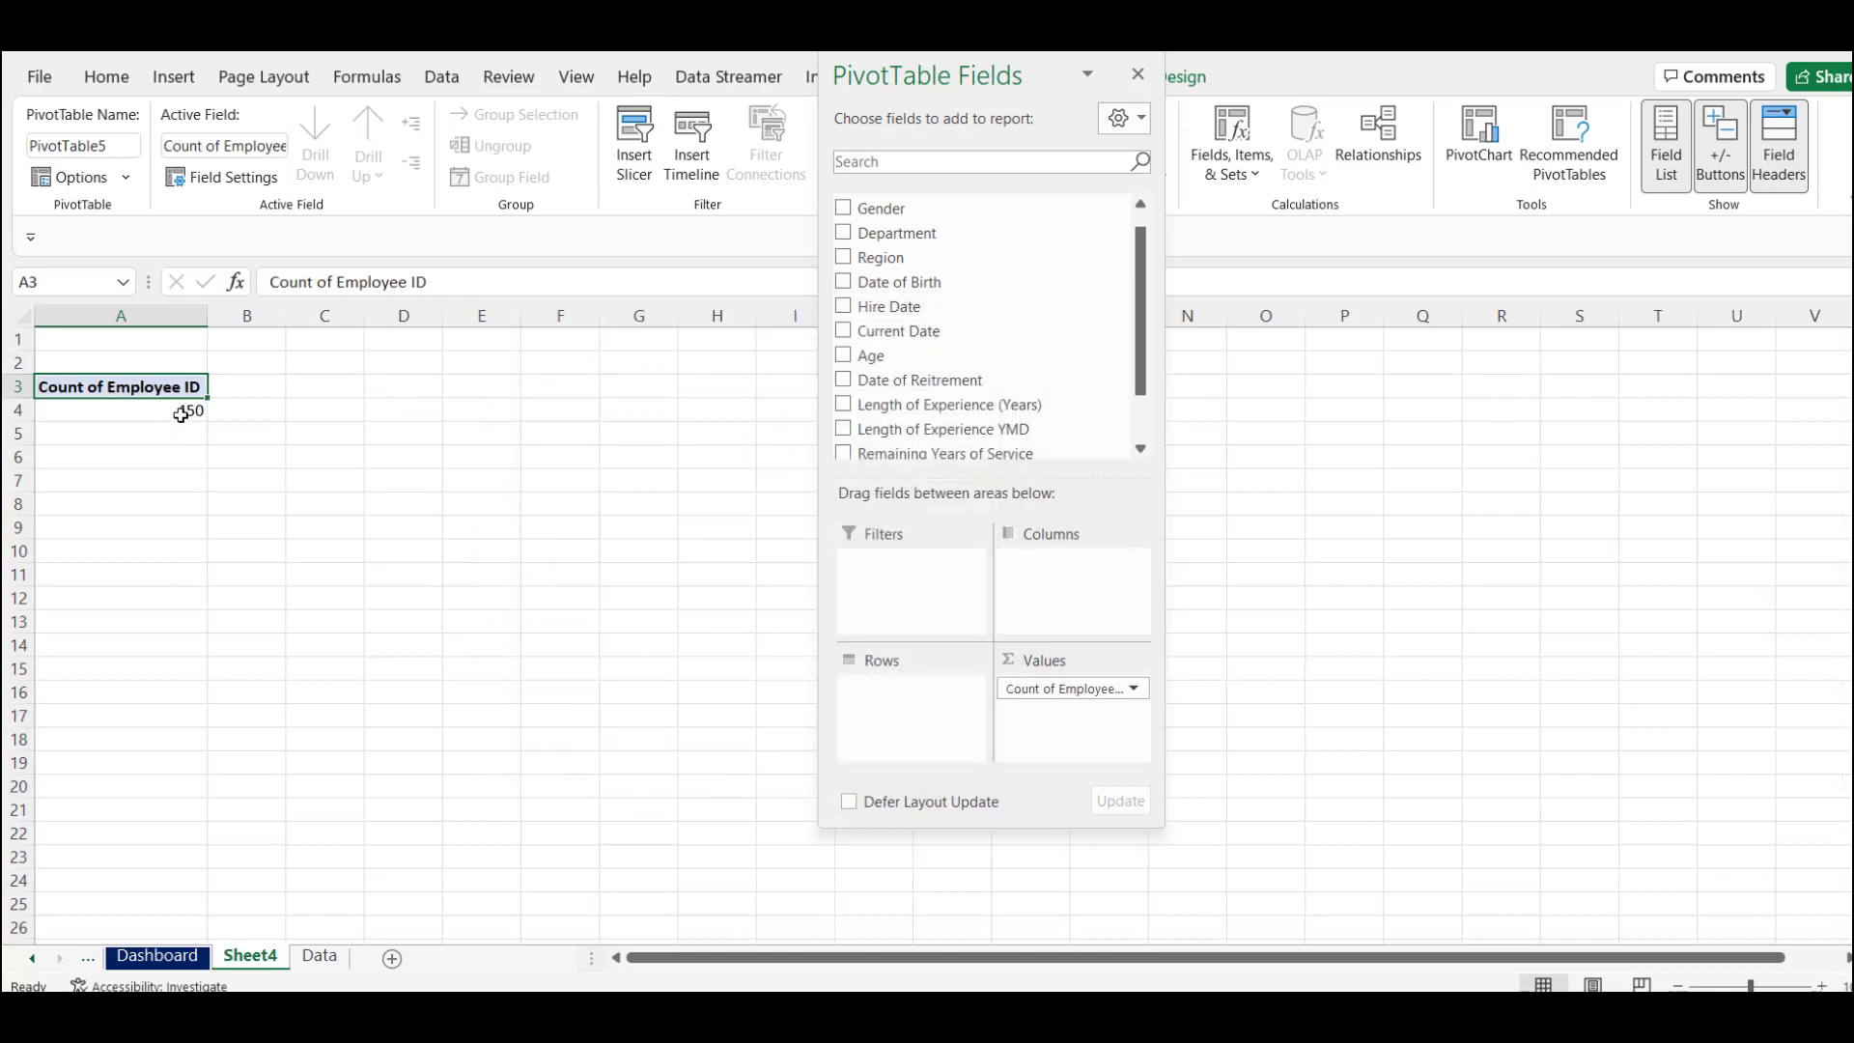
# Add Age to the PivotTable's values and summarize it by Average.
pyautogui.moveTo(180, 414)
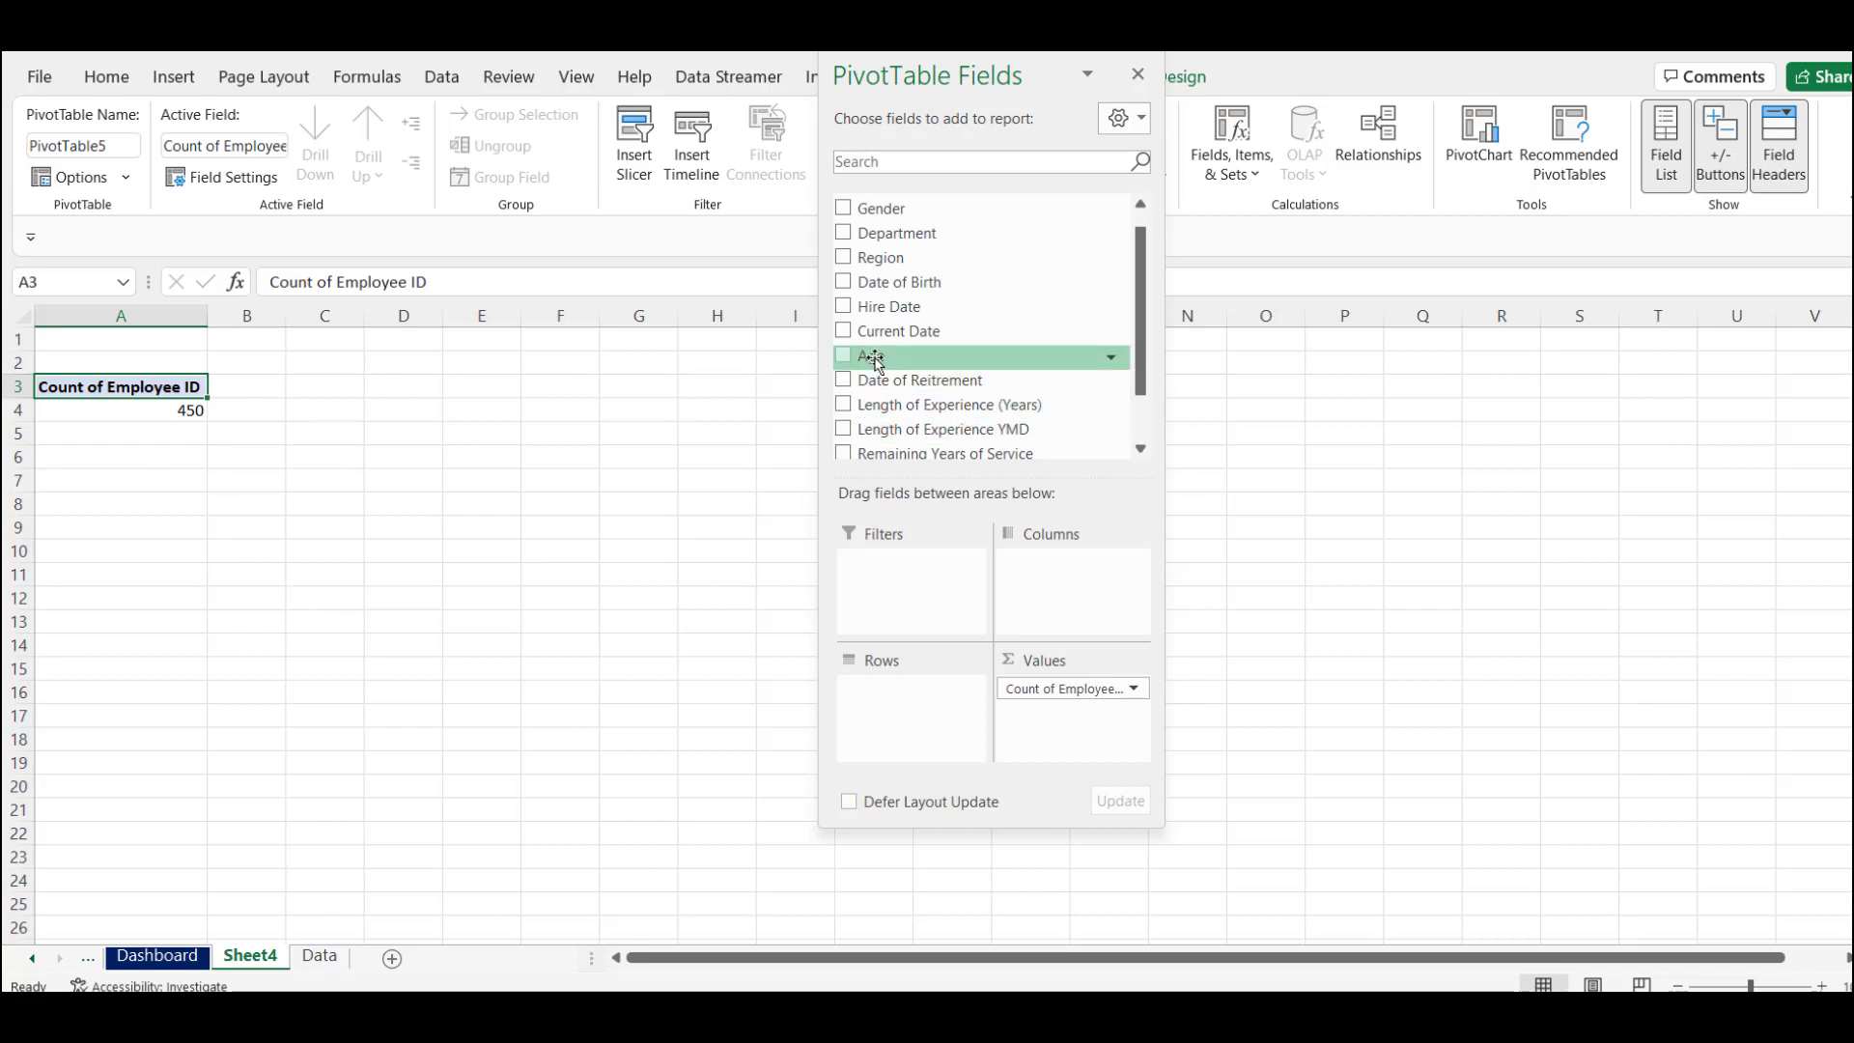
pyautogui.moveTo(876, 363); pyautogui.dragTo(1075, 765)
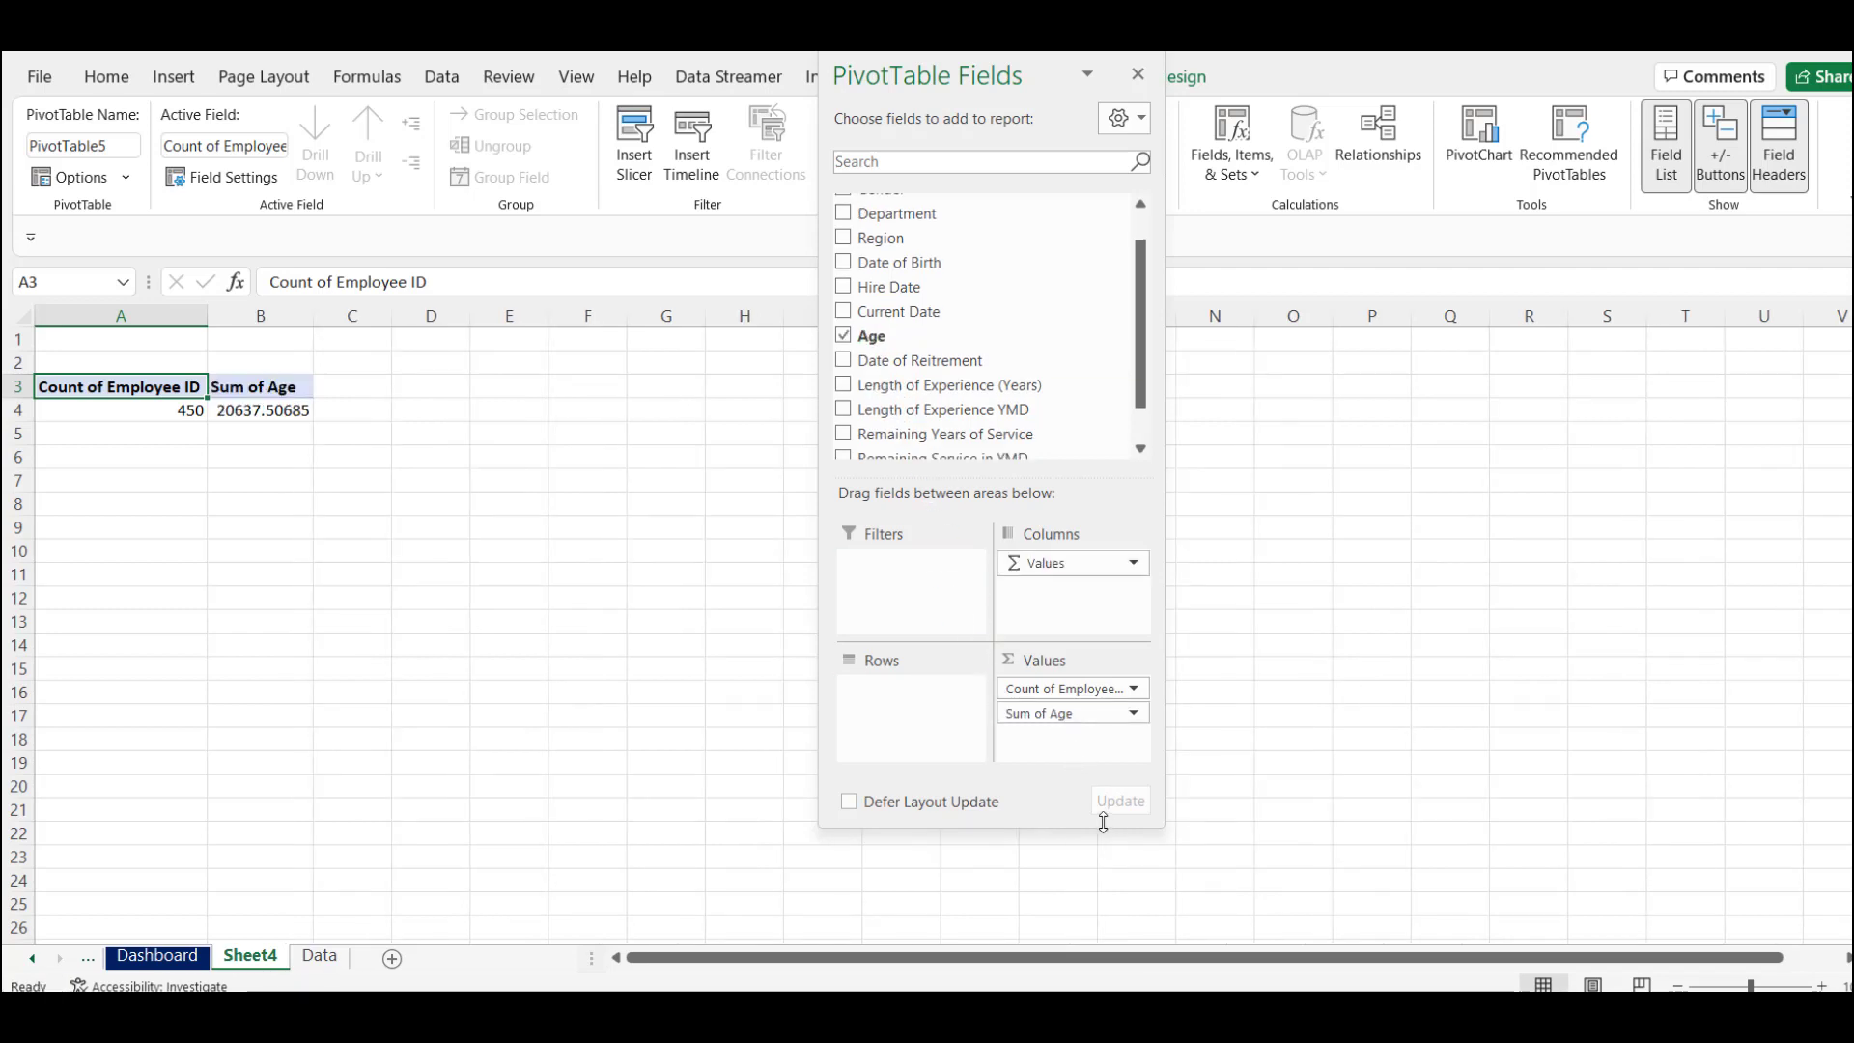
pyautogui.click(1135, 716)
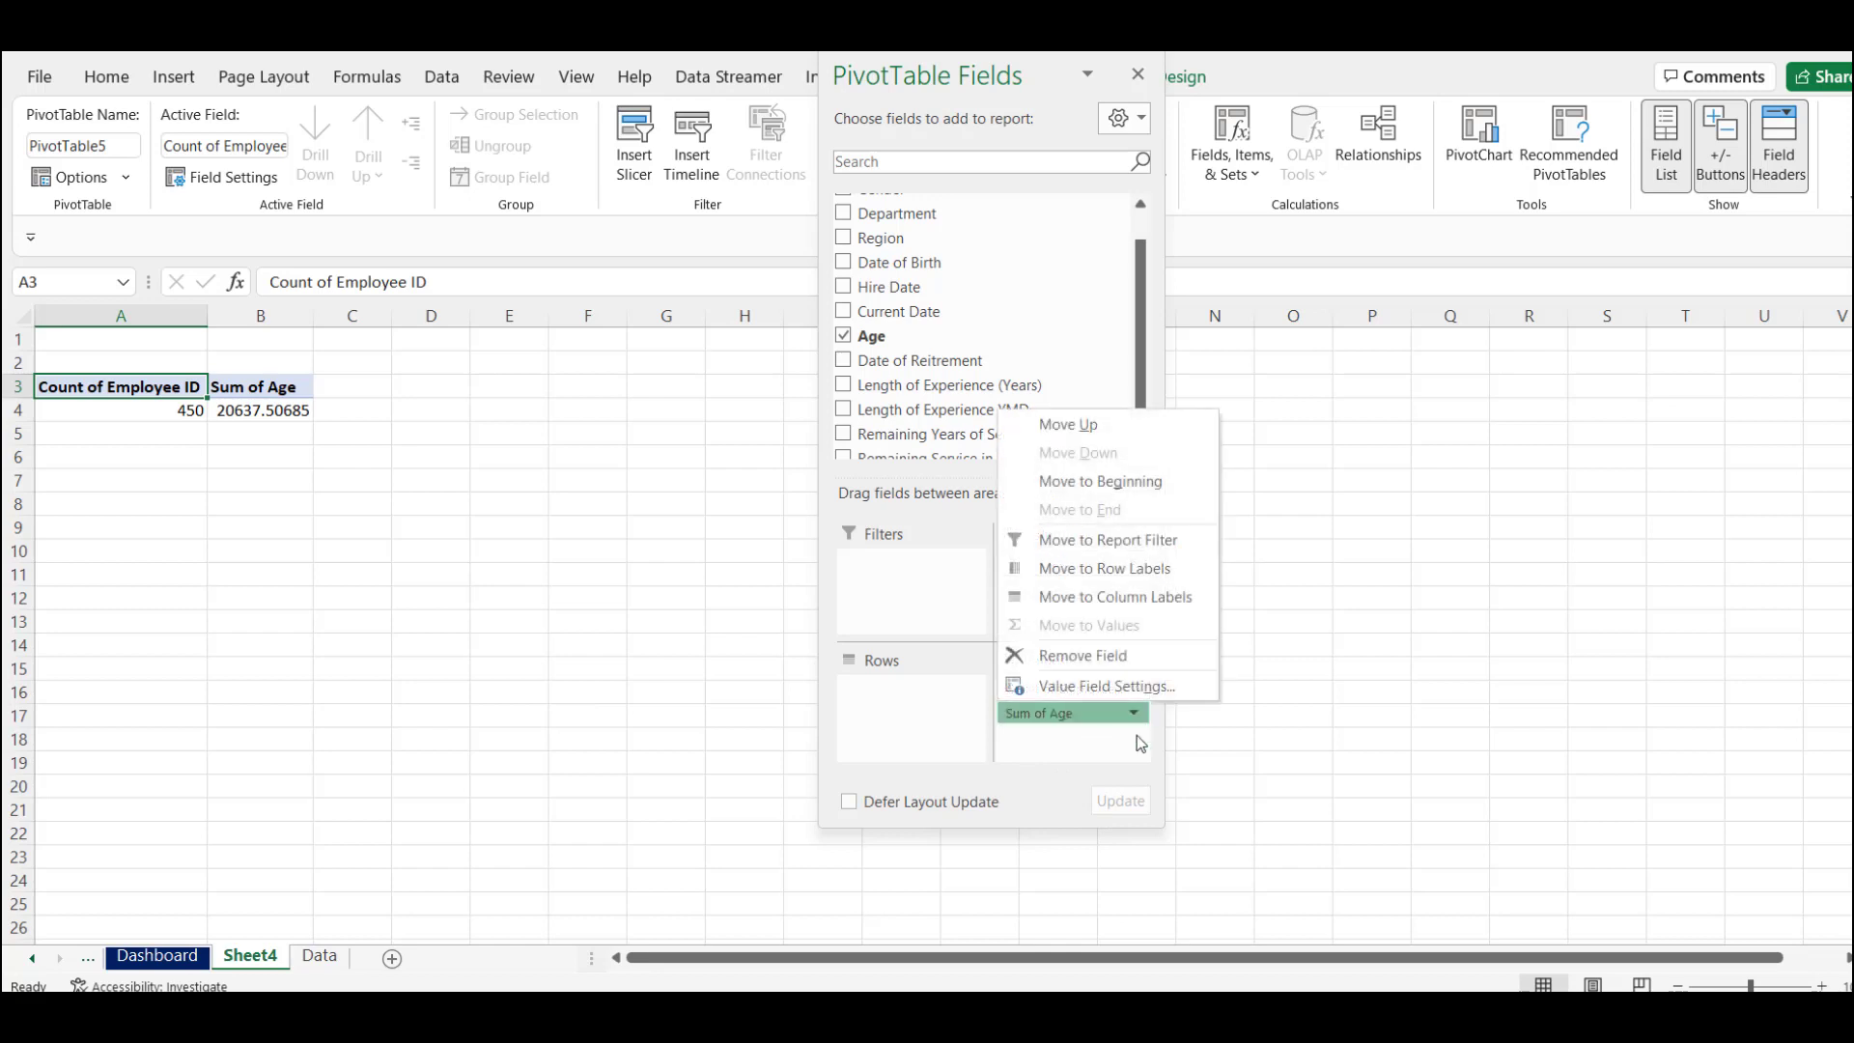
pyautogui.click(1148, 687)
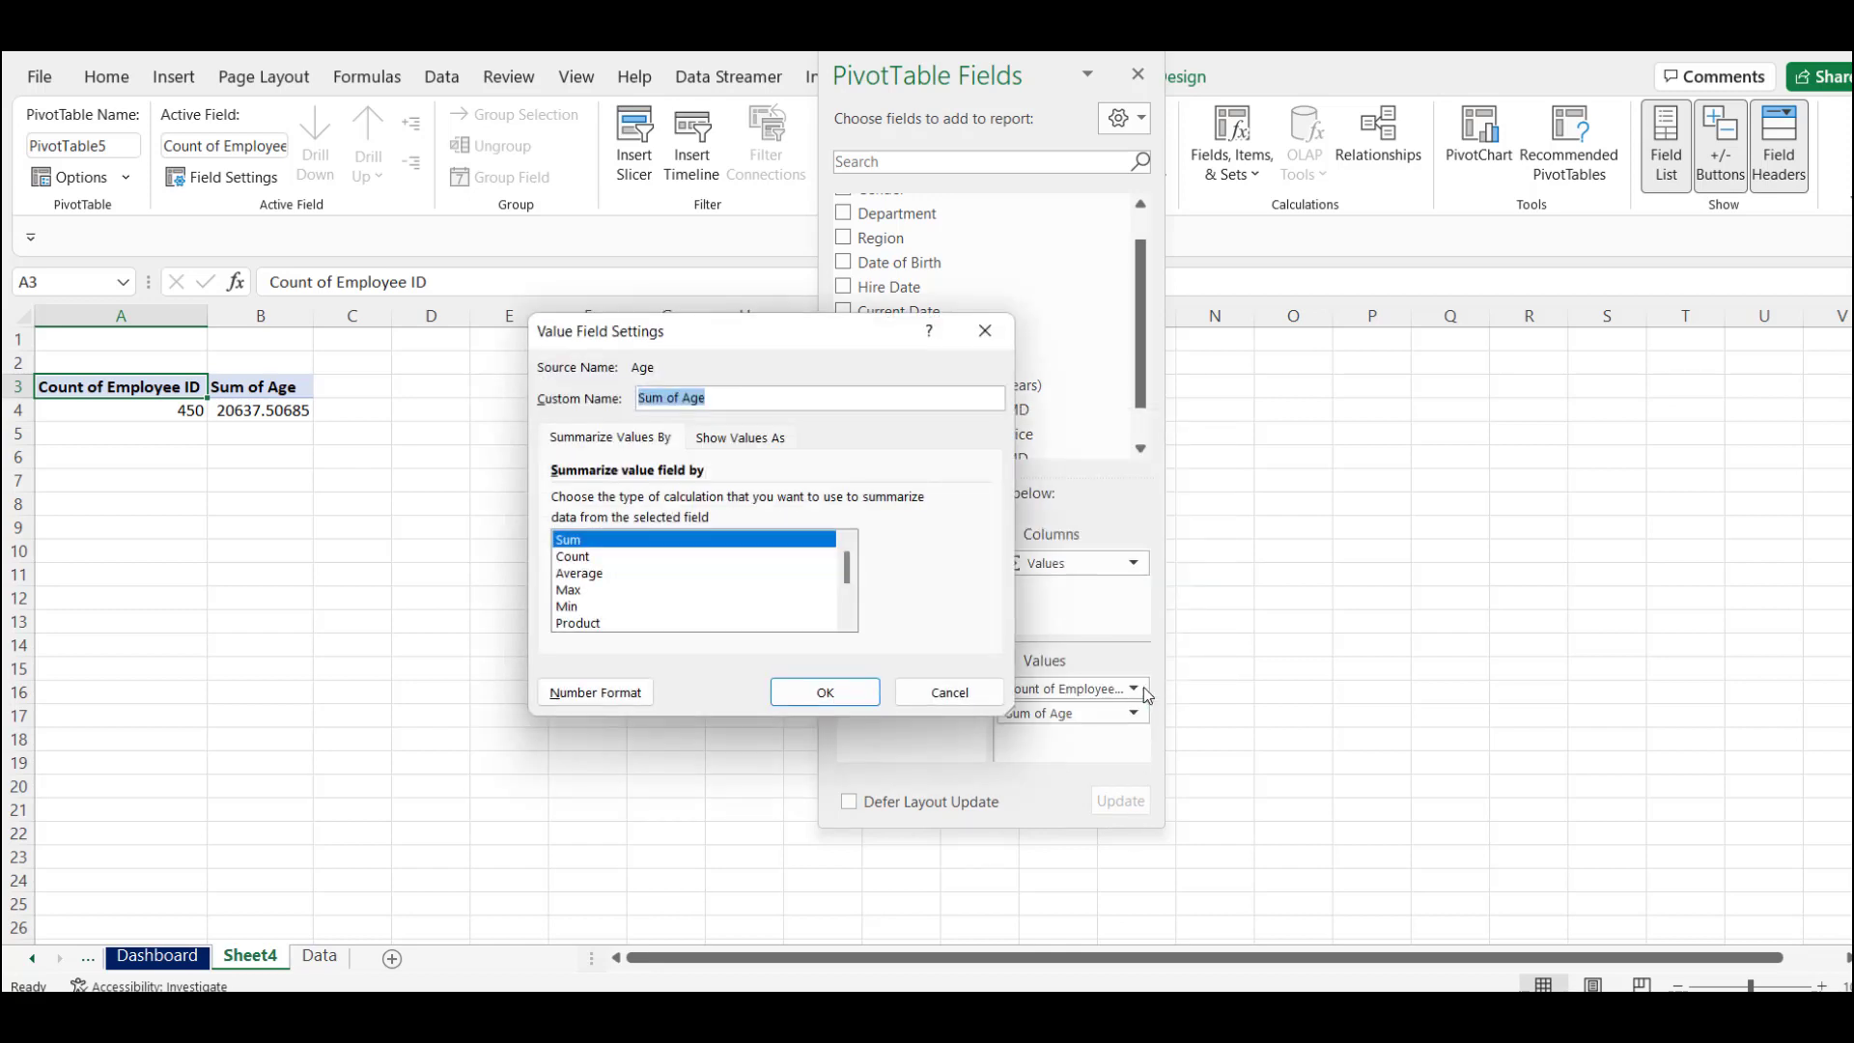
pyautogui.click(584, 574)
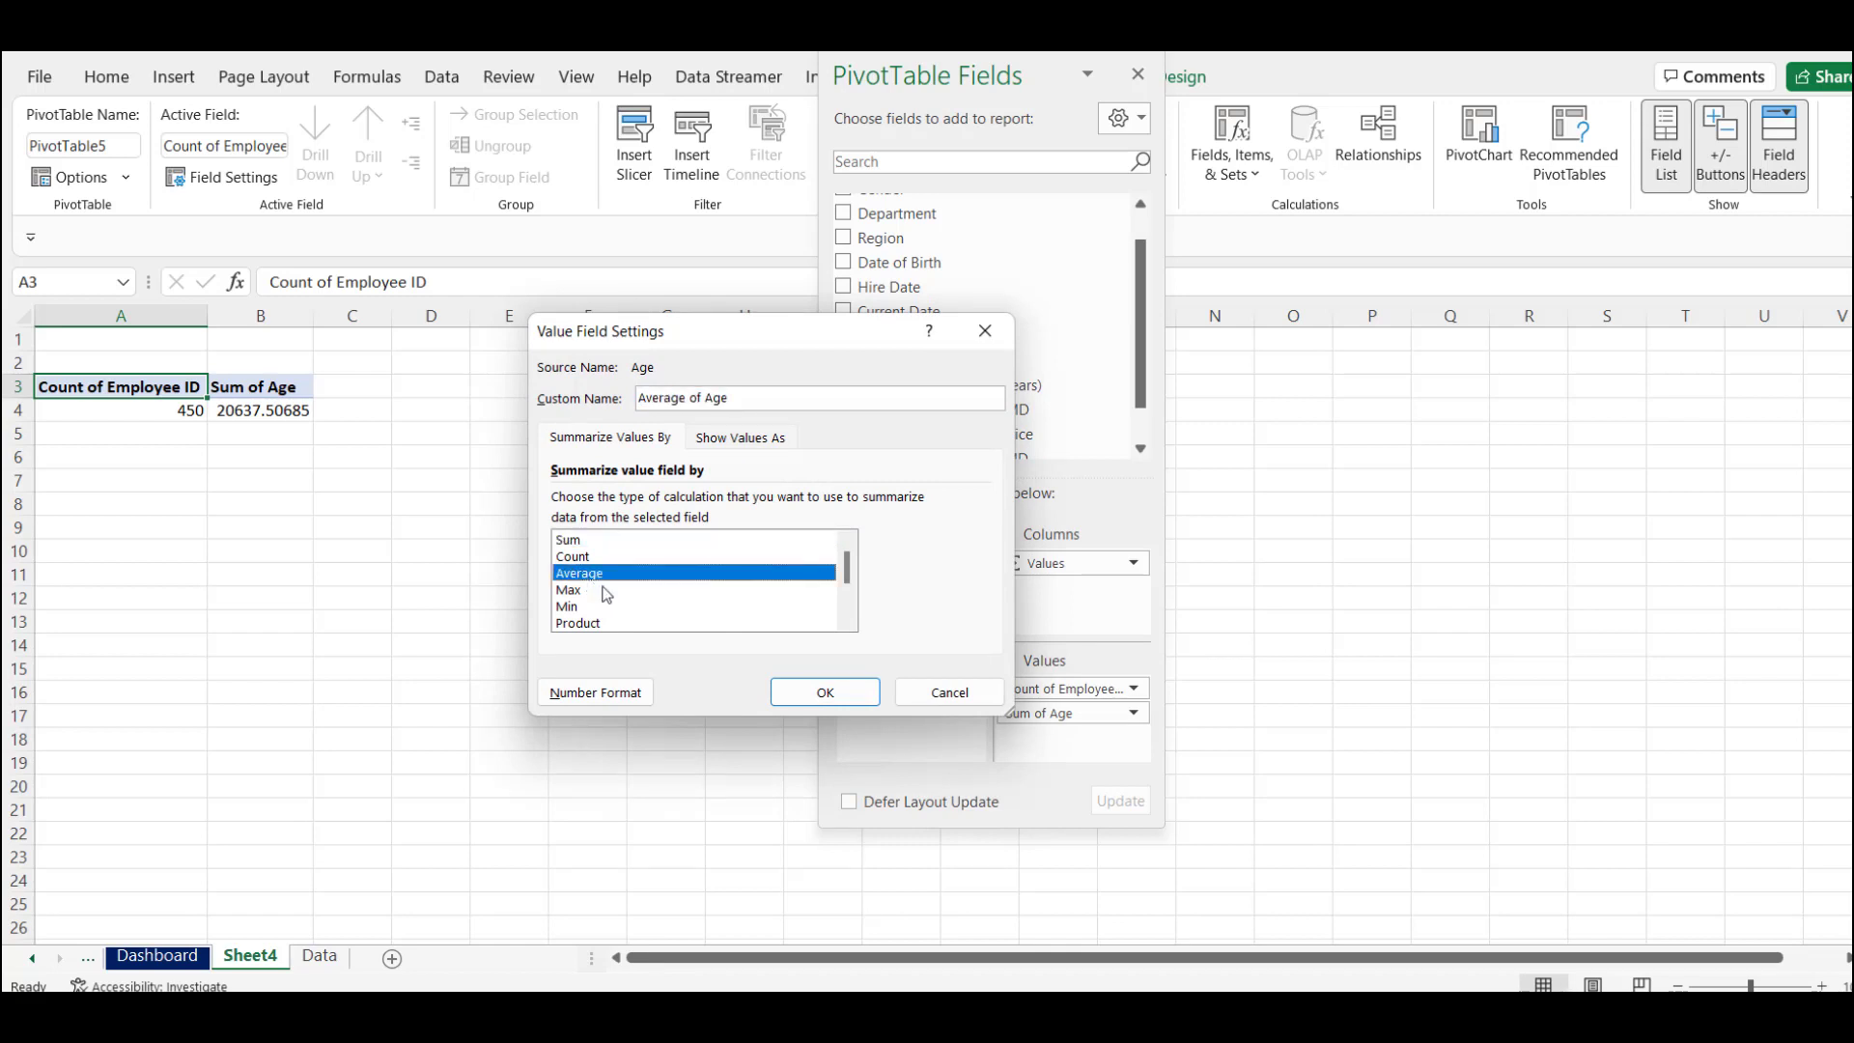
pyautogui.click(826, 691)
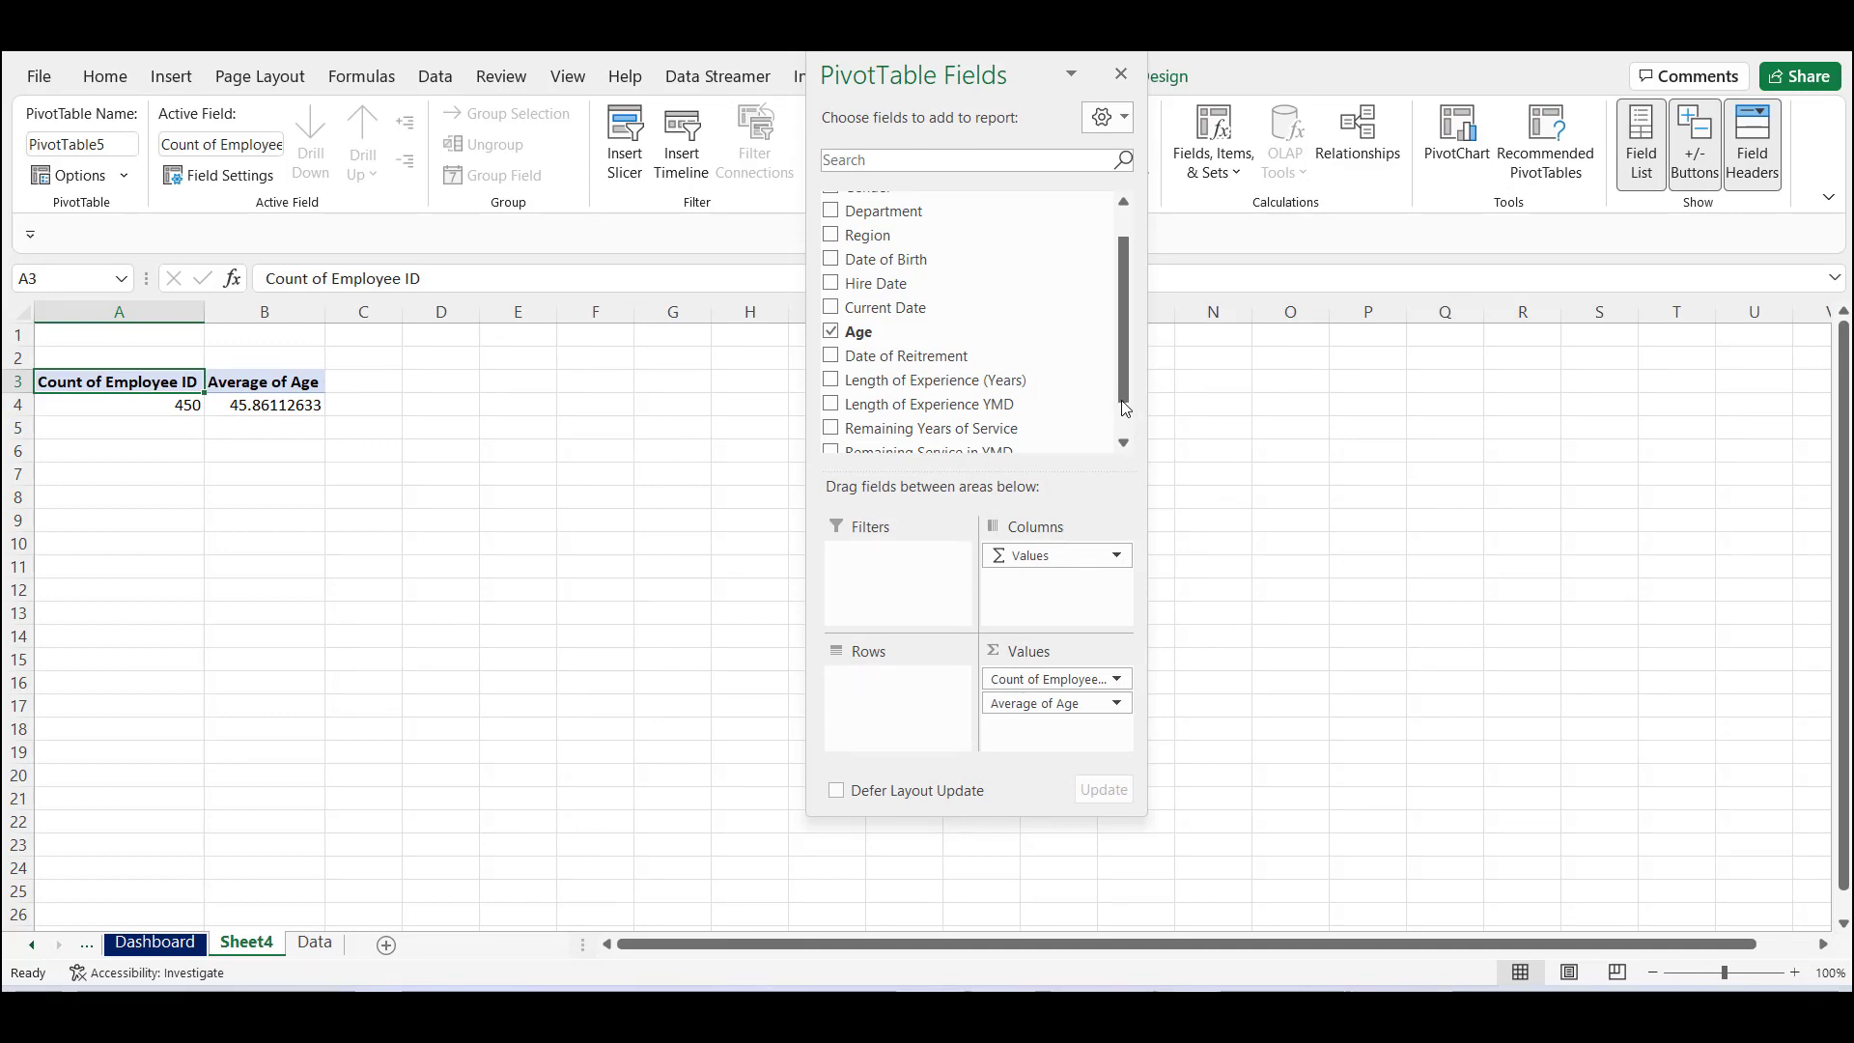
# Add Length of Experience (Years) to the PivotTable's values and summarize it by Average.
pyautogui.moveTo(1122, 400); pyautogui.dragTo(1123, 435)
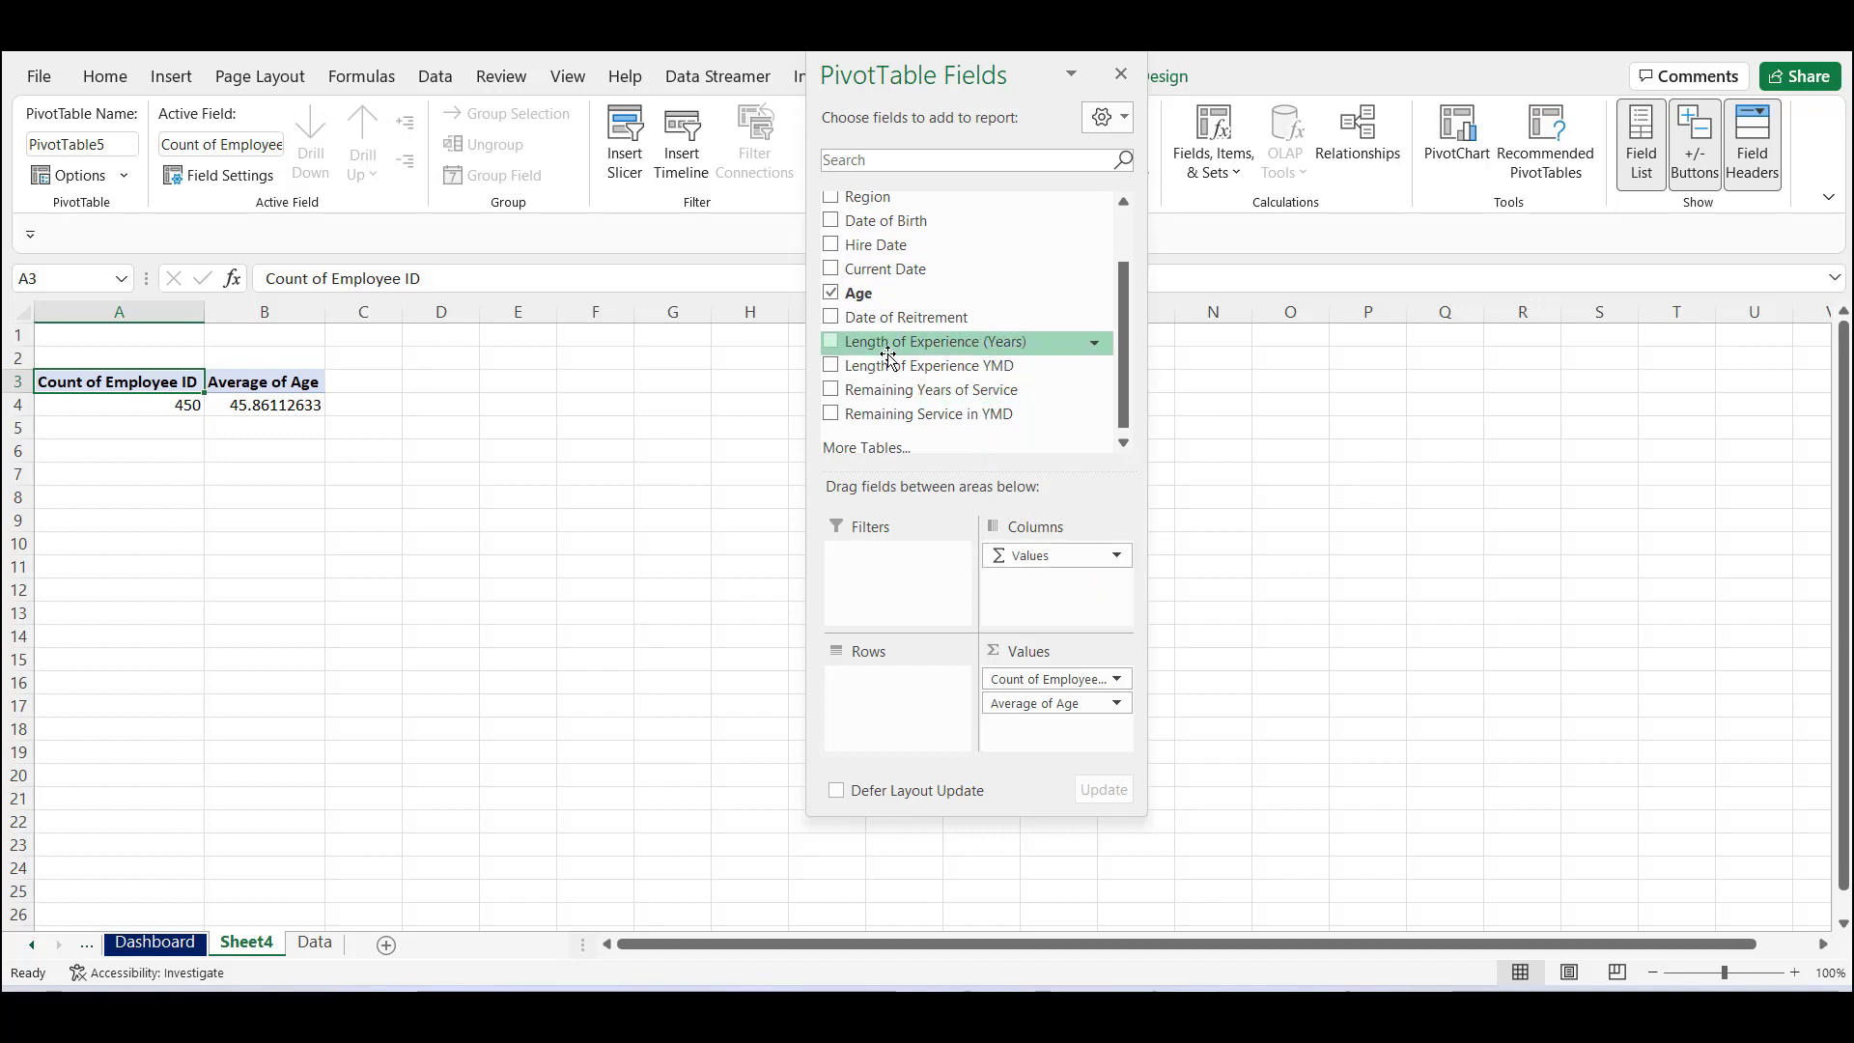
pyautogui.moveTo(1026, 342); pyautogui.dragTo(1096, 738)
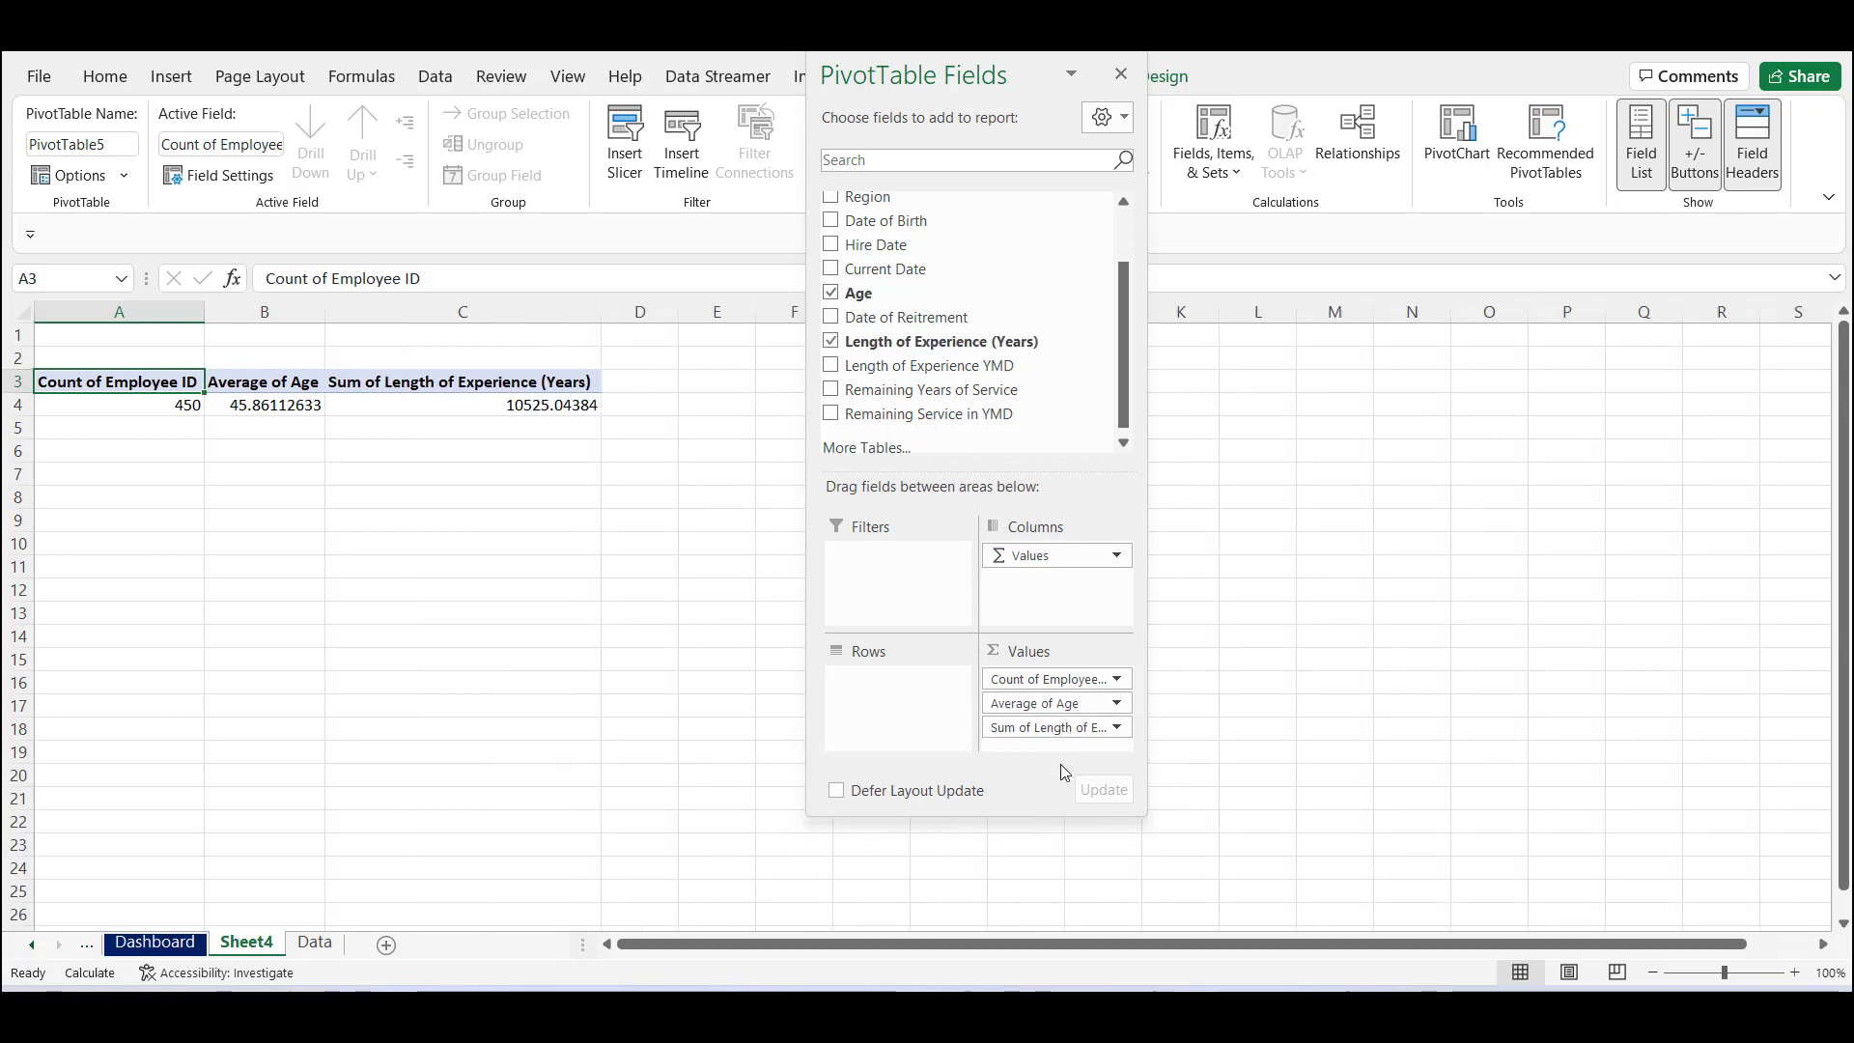
pyautogui.click(1117, 727)
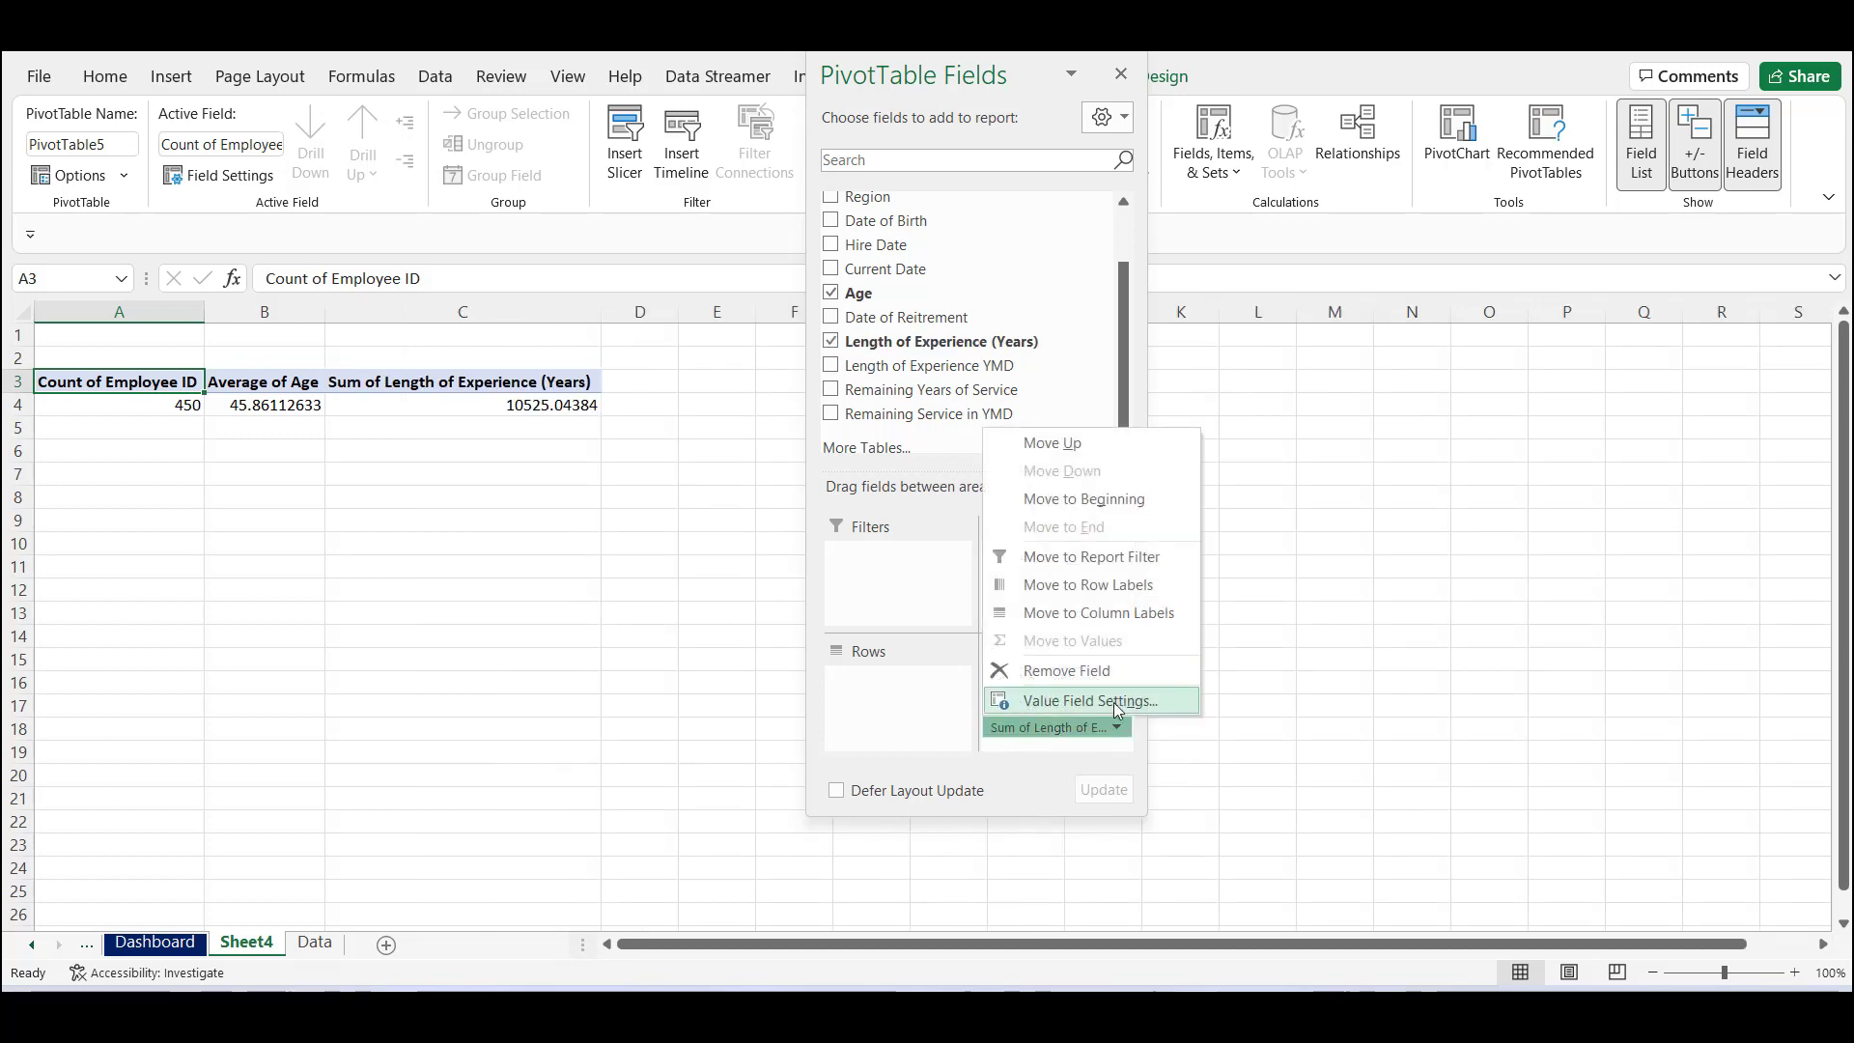
pyautogui.click(1091, 701)
pyautogui.click(583, 566)
pyautogui.click(789, 678)
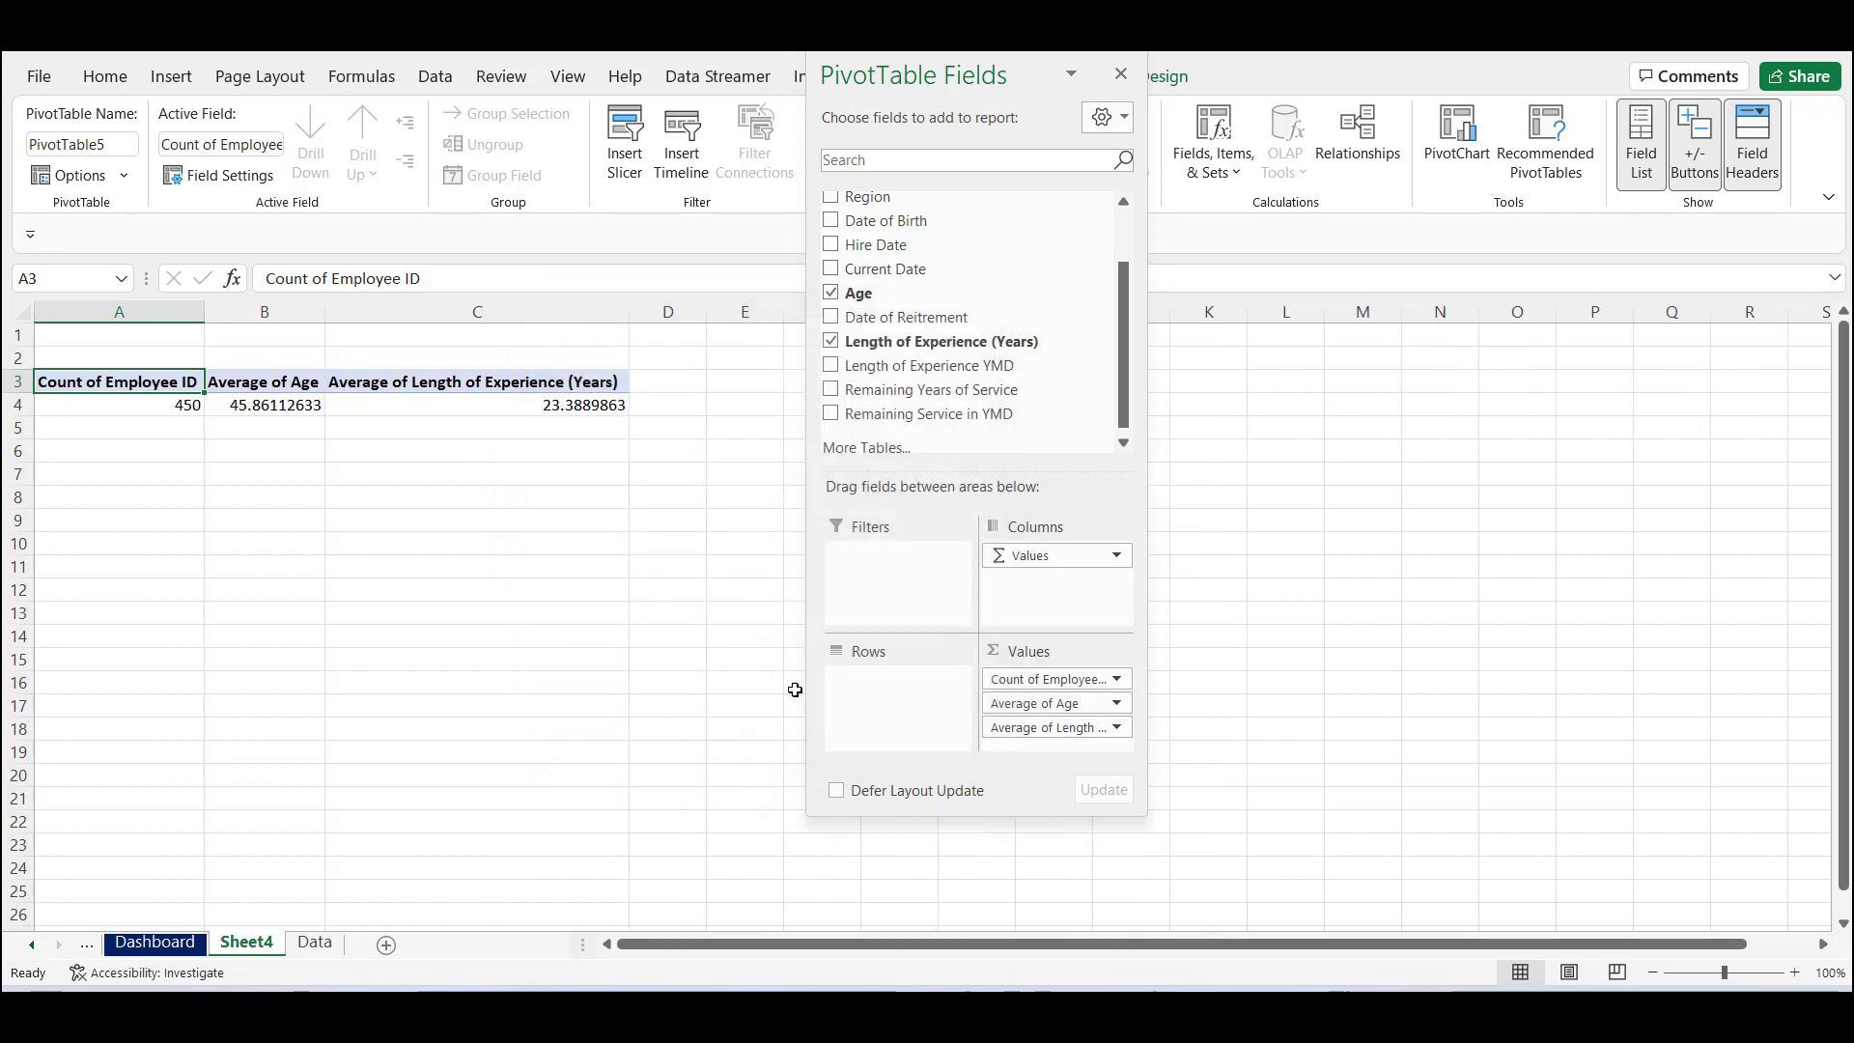
# Format the Average of Age value field as Number with 0 decimal places through its value field settings.
pyautogui.click(291, 405)
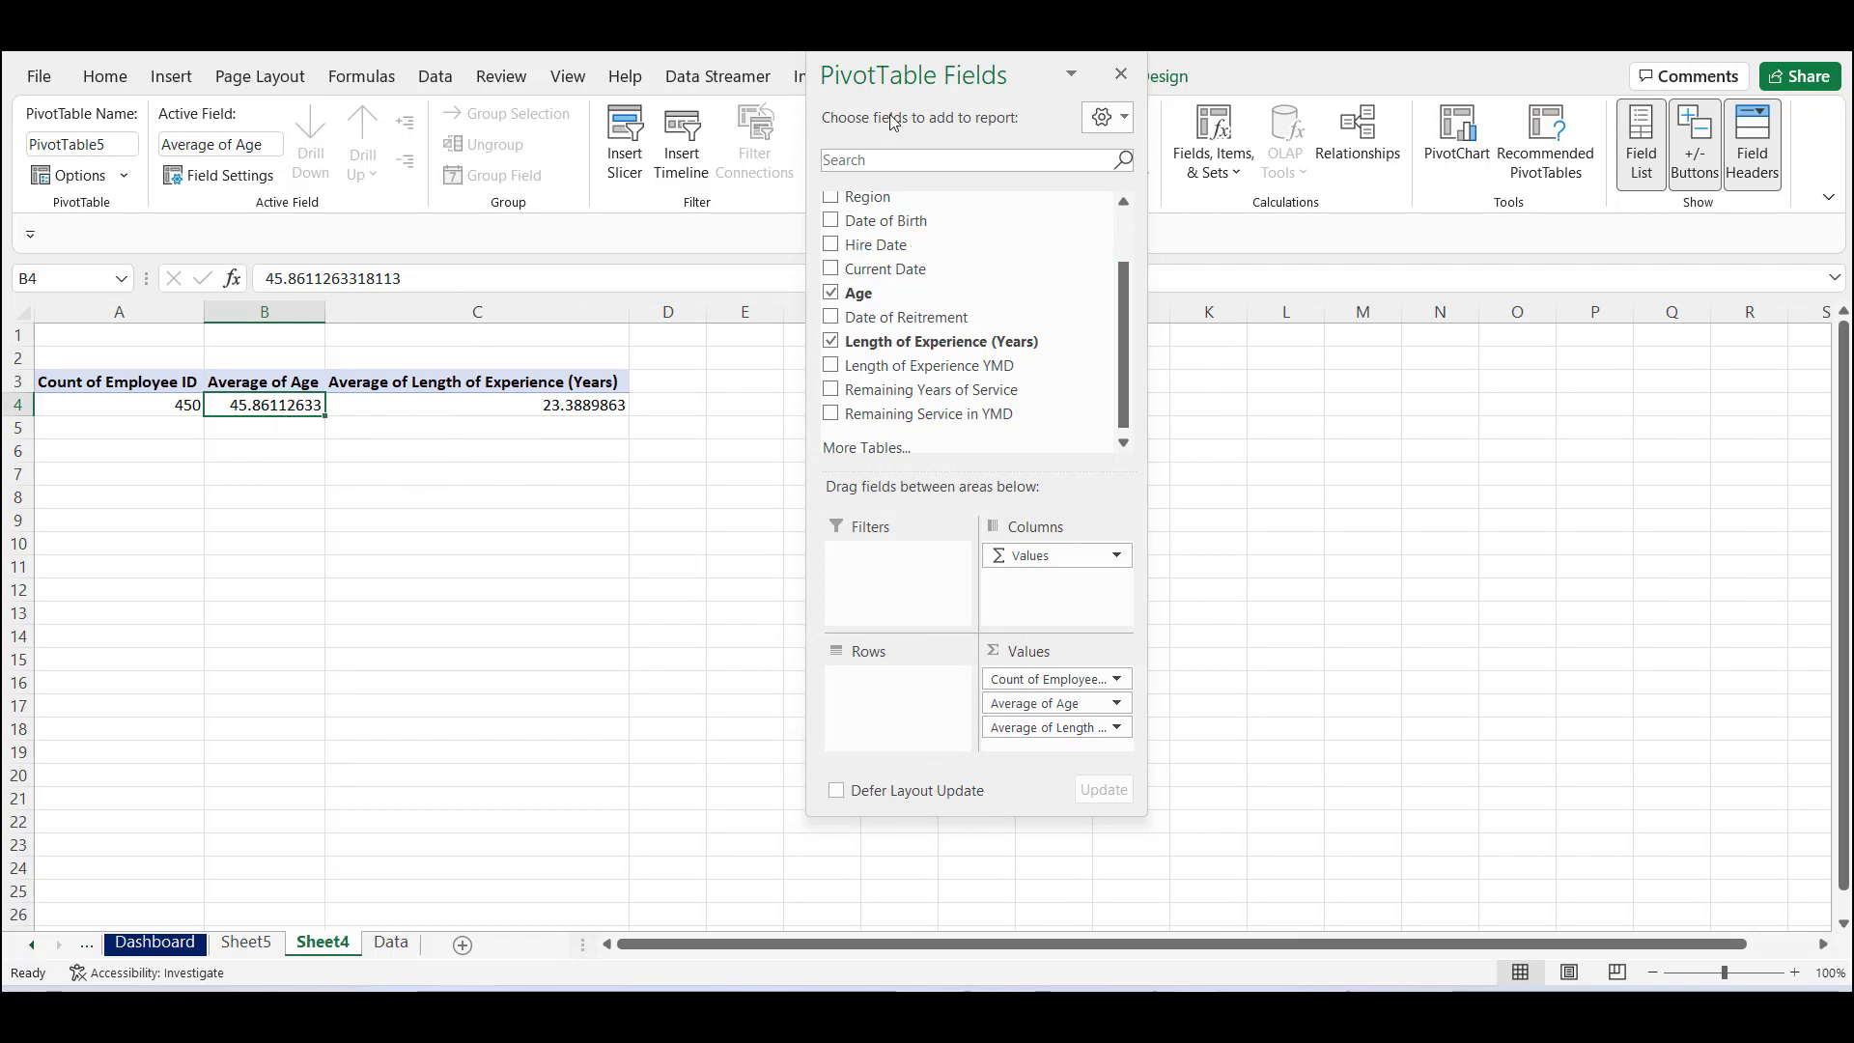
pyautogui.moveTo(919, 82); pyautogui.dragTo(1293, 224)
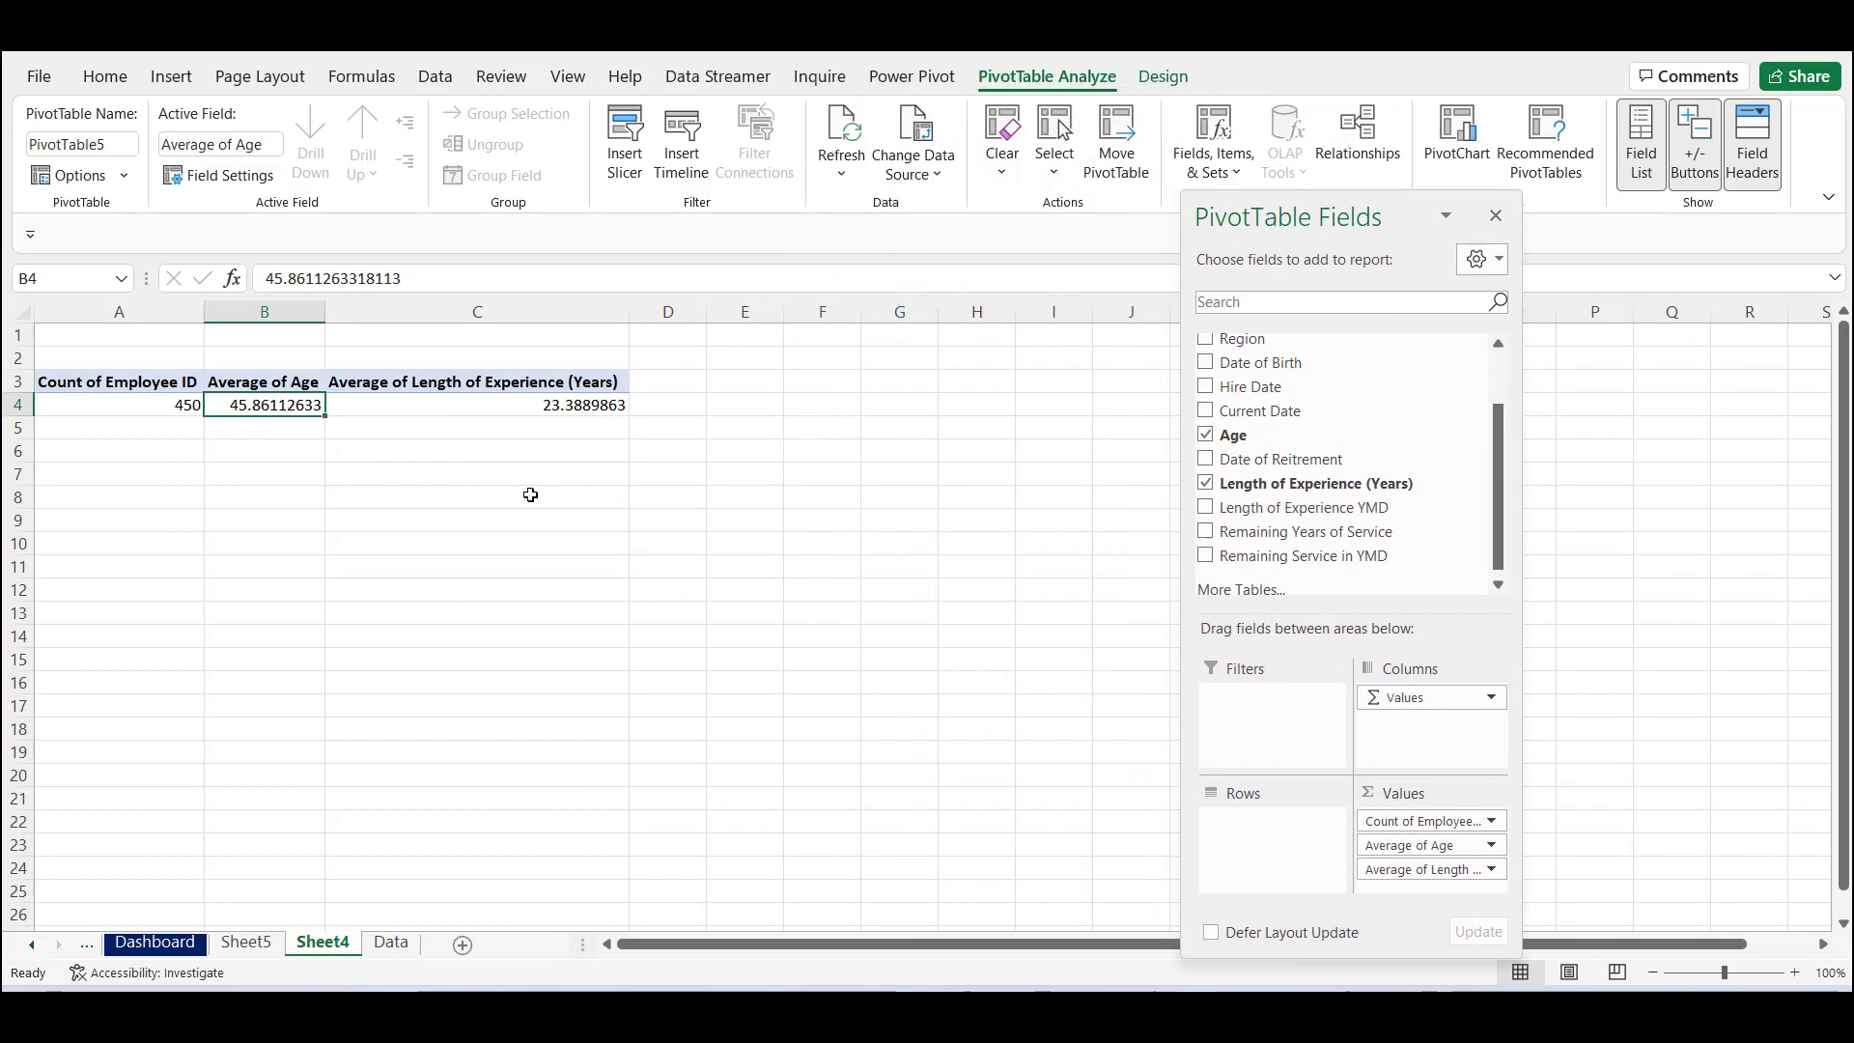
pyautogui.rightClick(296, 406)
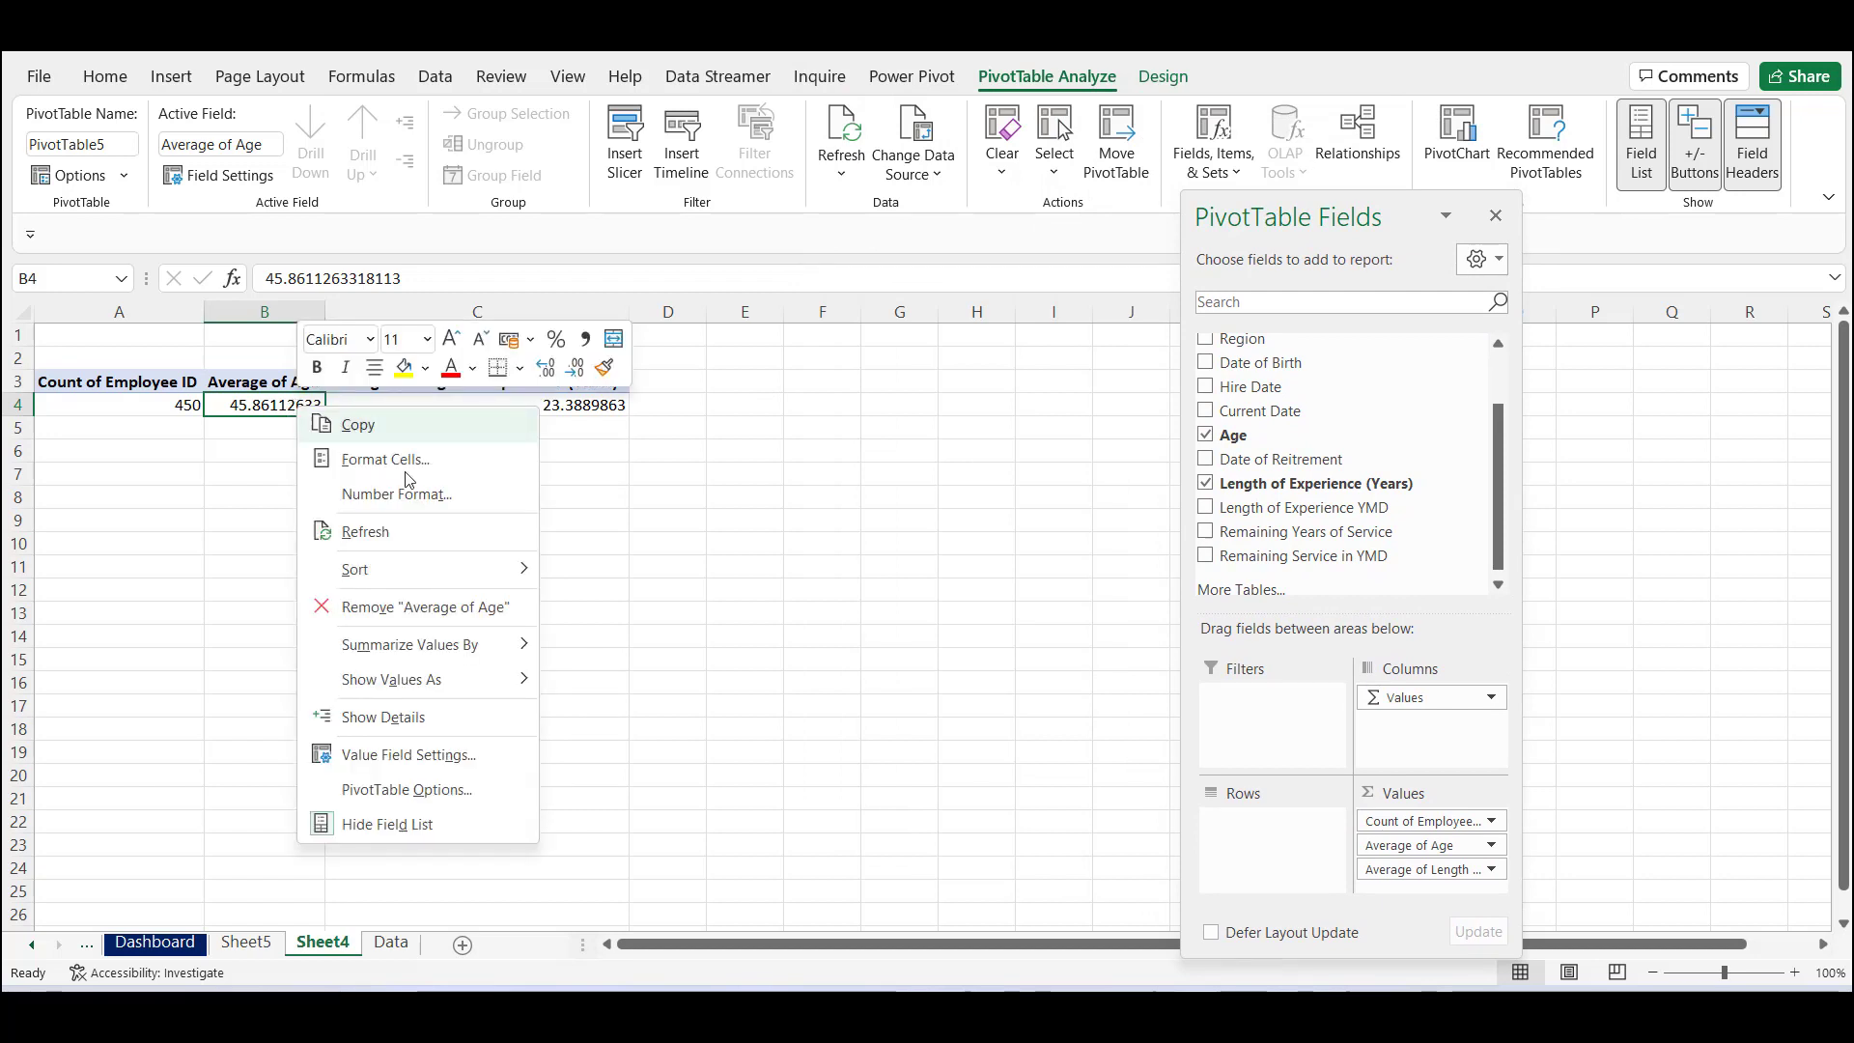
pyautogui.click(426, 754)
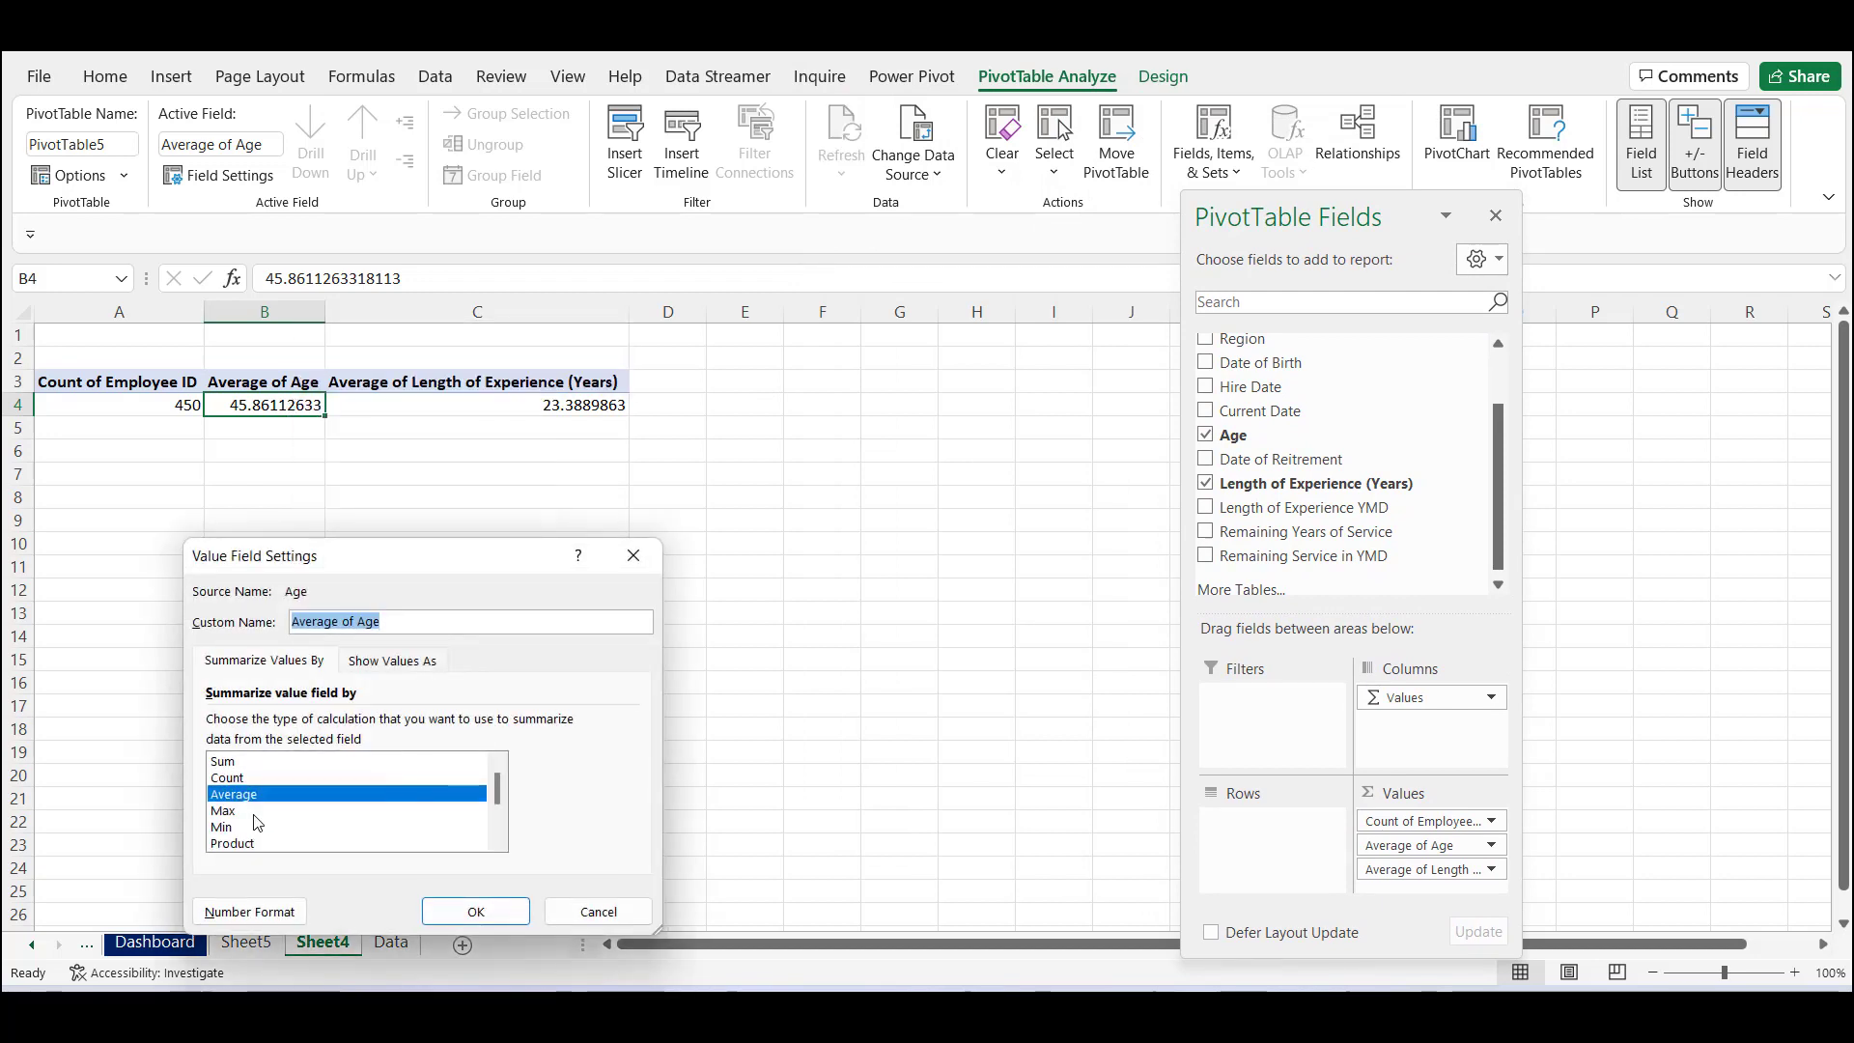
pyautogui.click(263, 924)
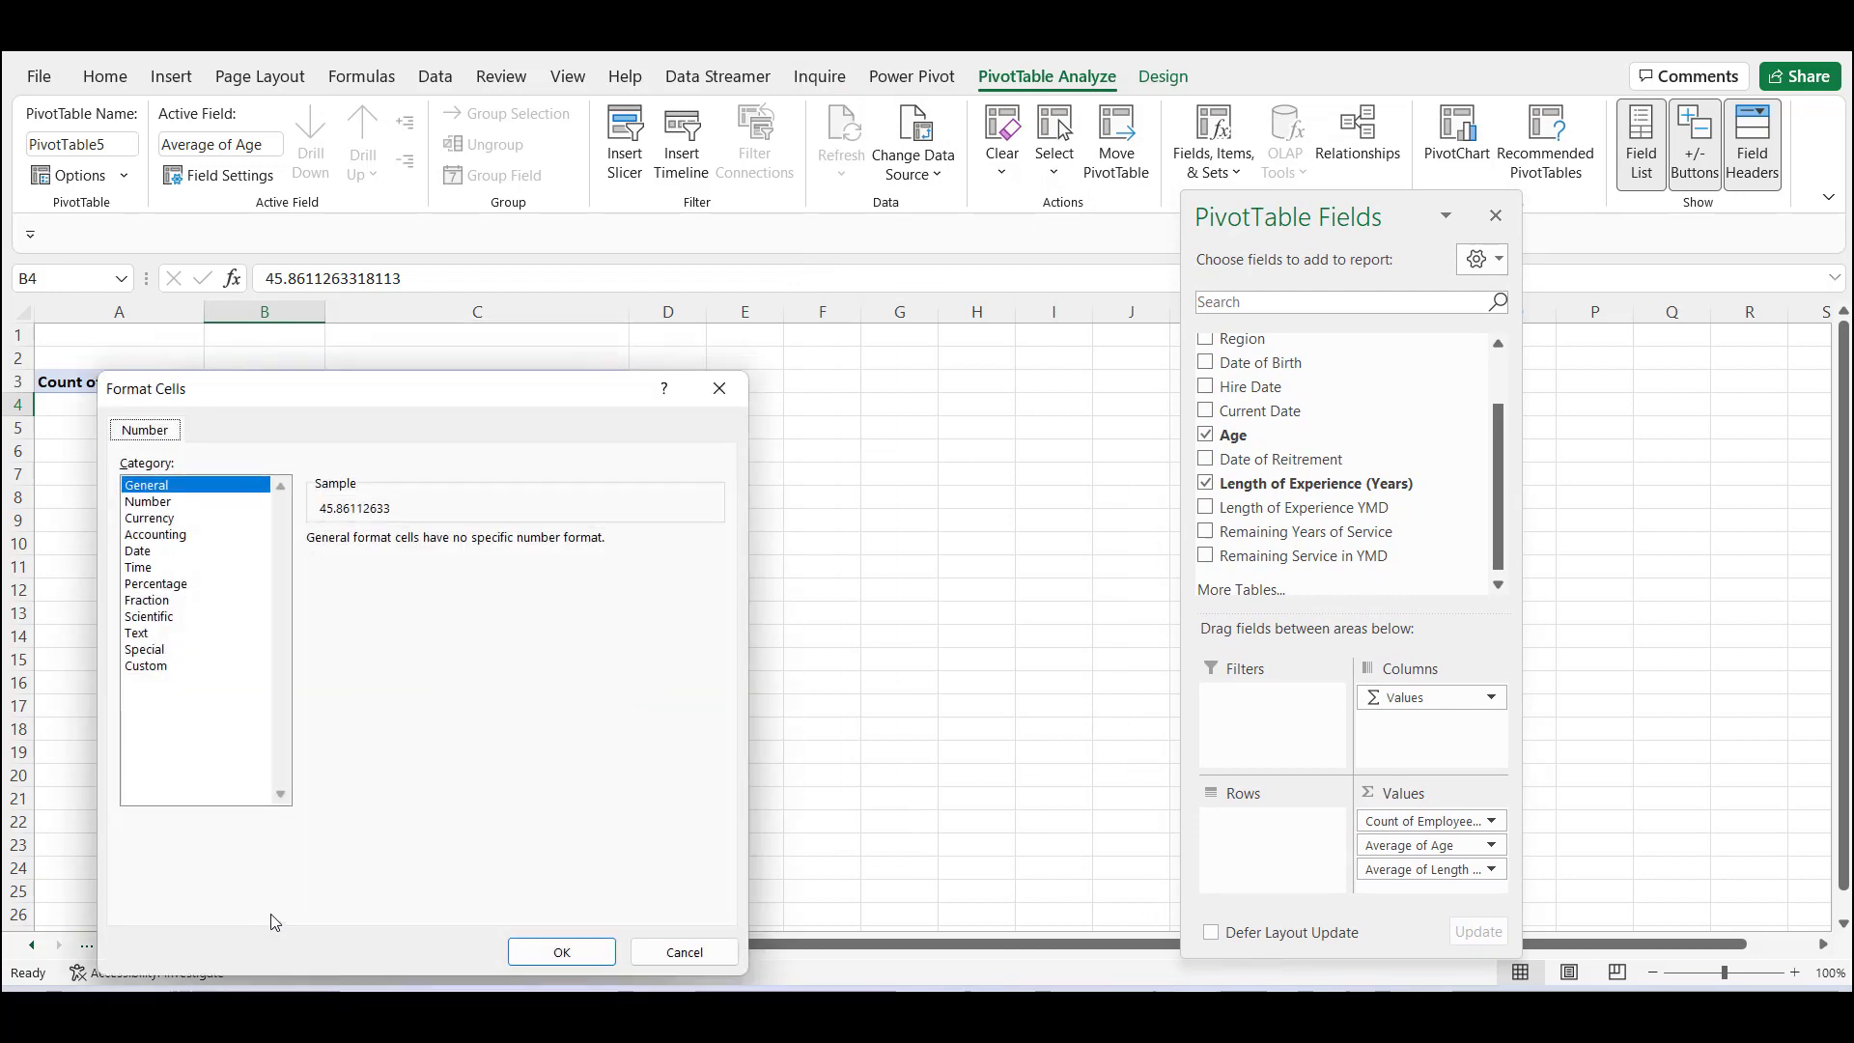
pyautogui.click(154, 502)
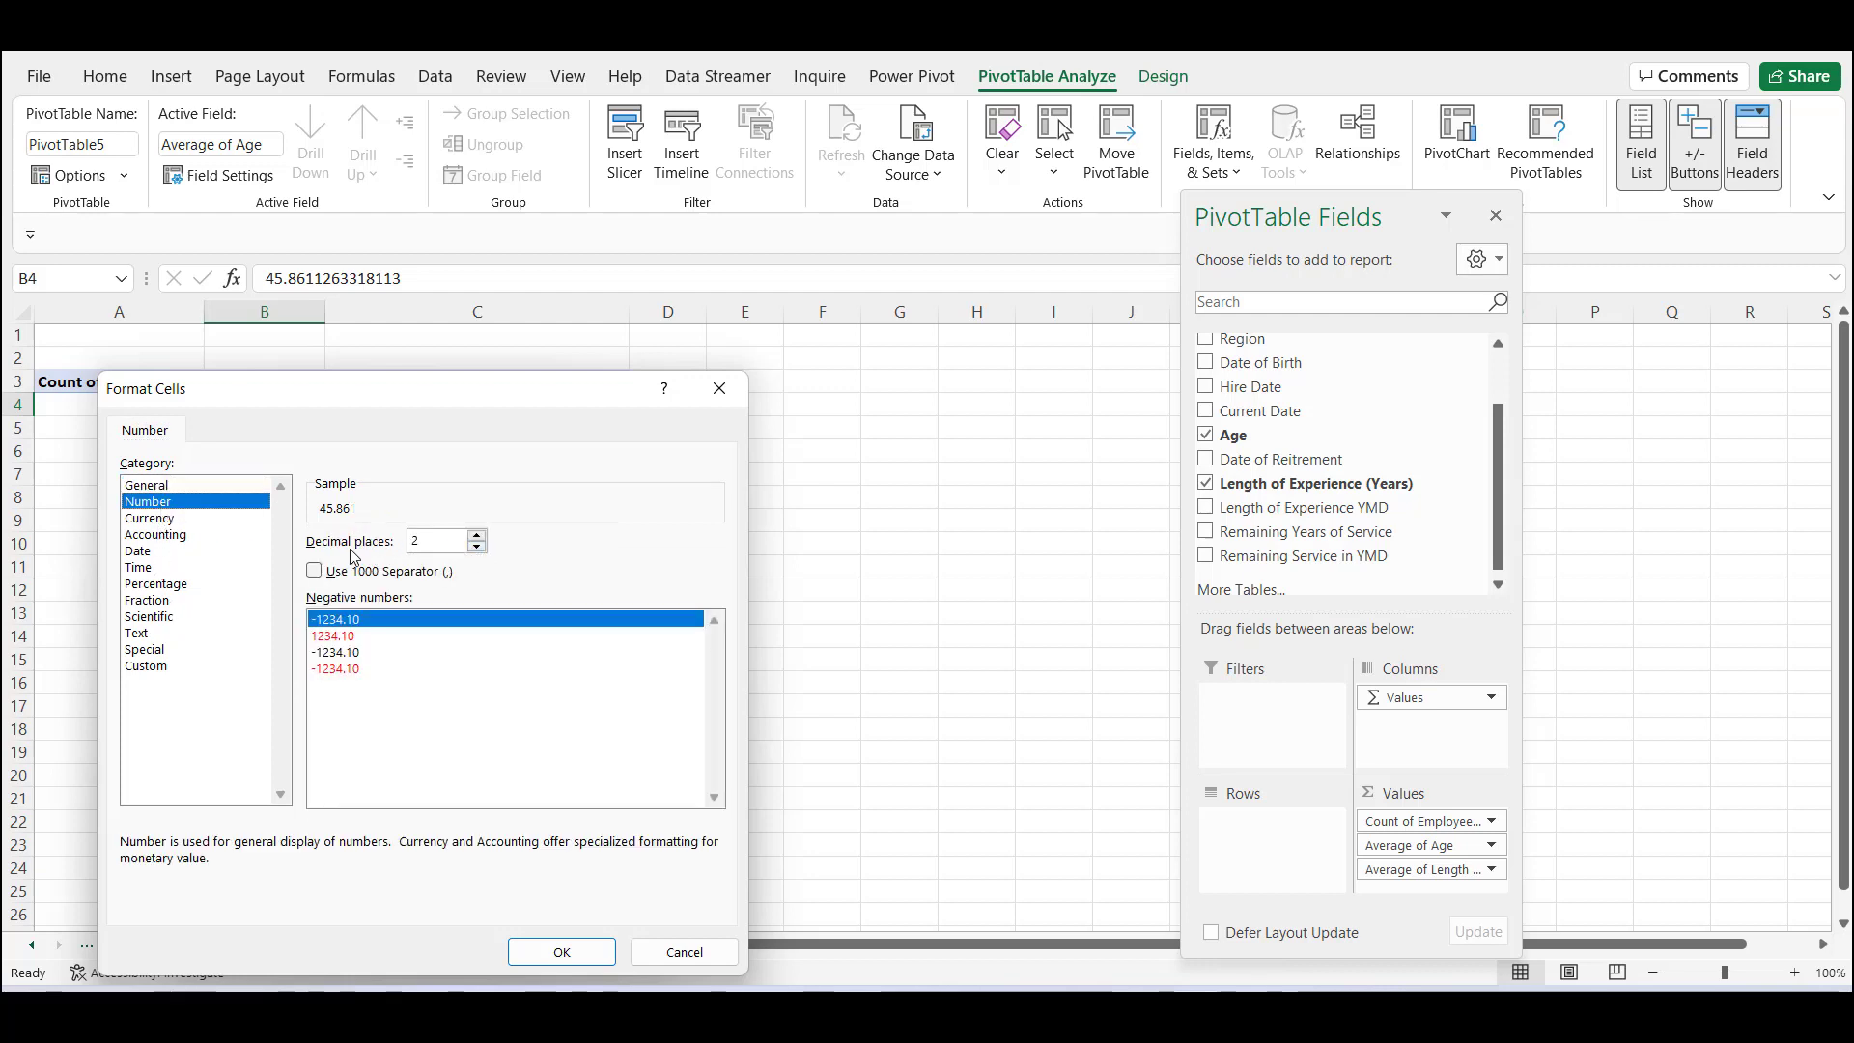
pyautogui.click(565, 953)
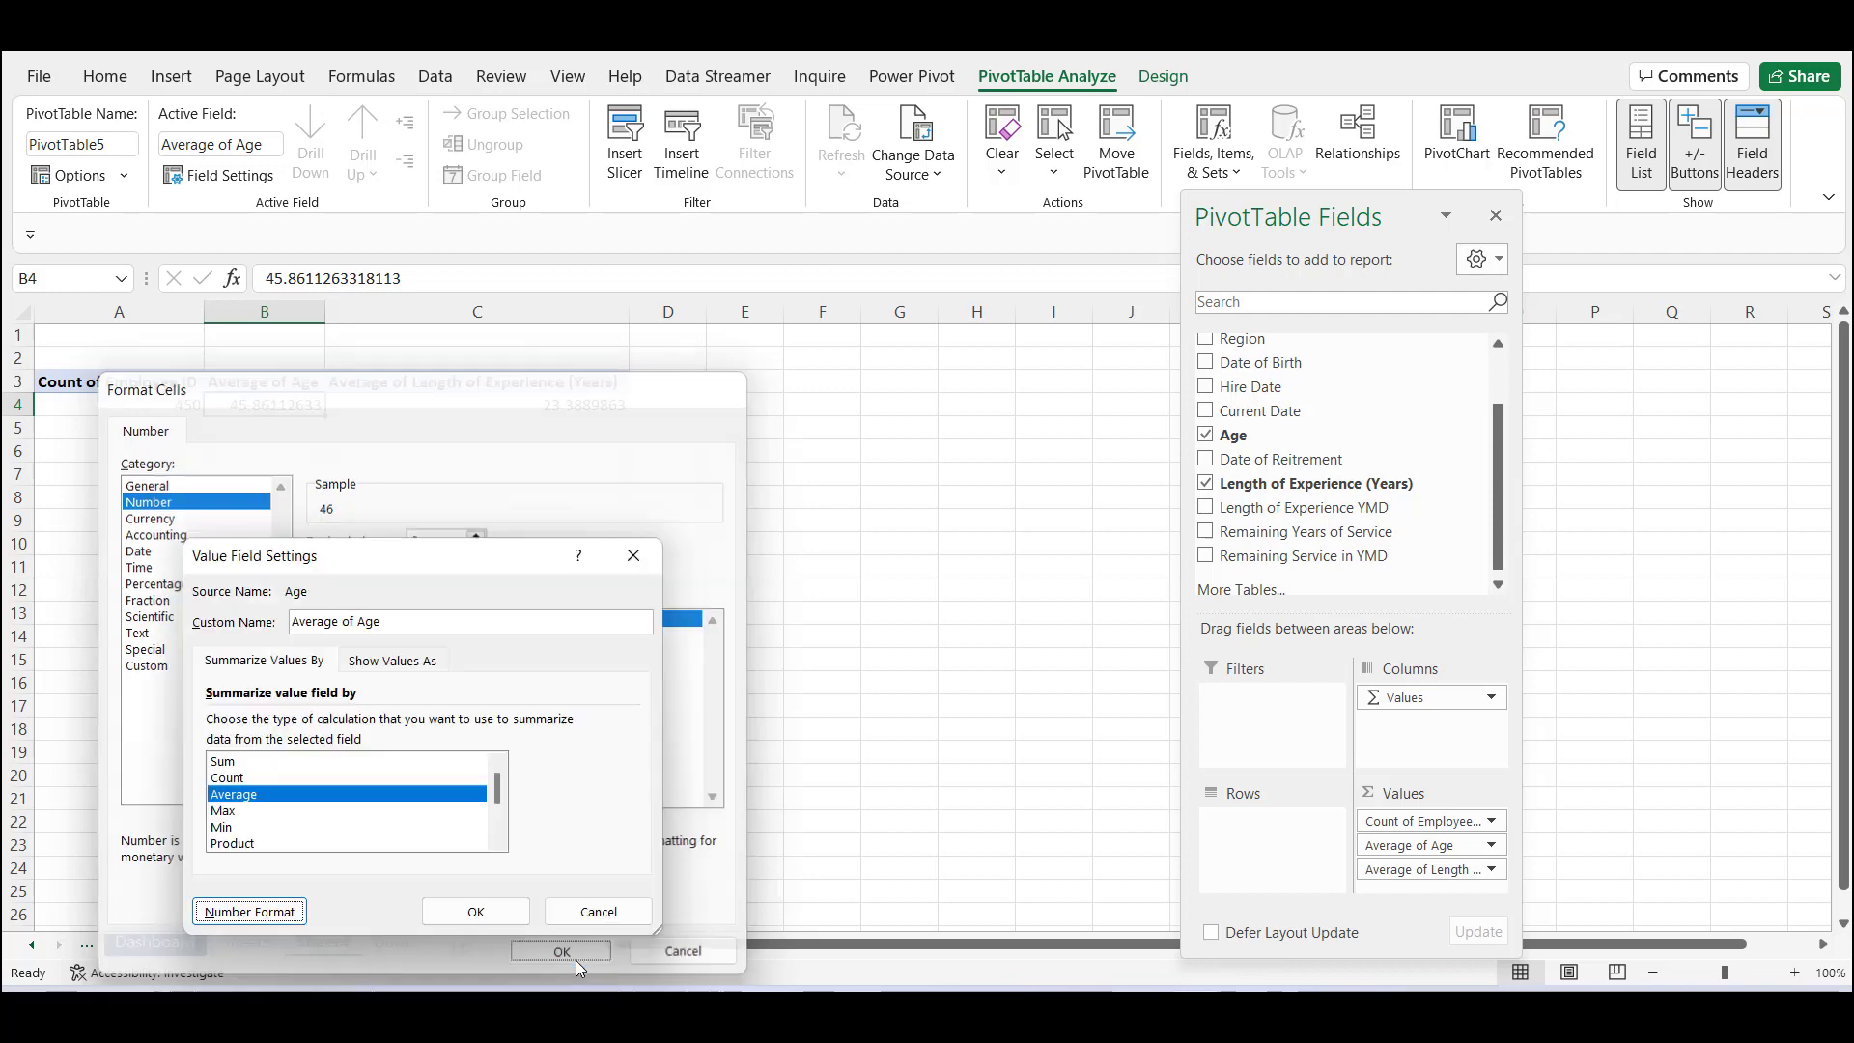
pyautogui.click(507, 922)
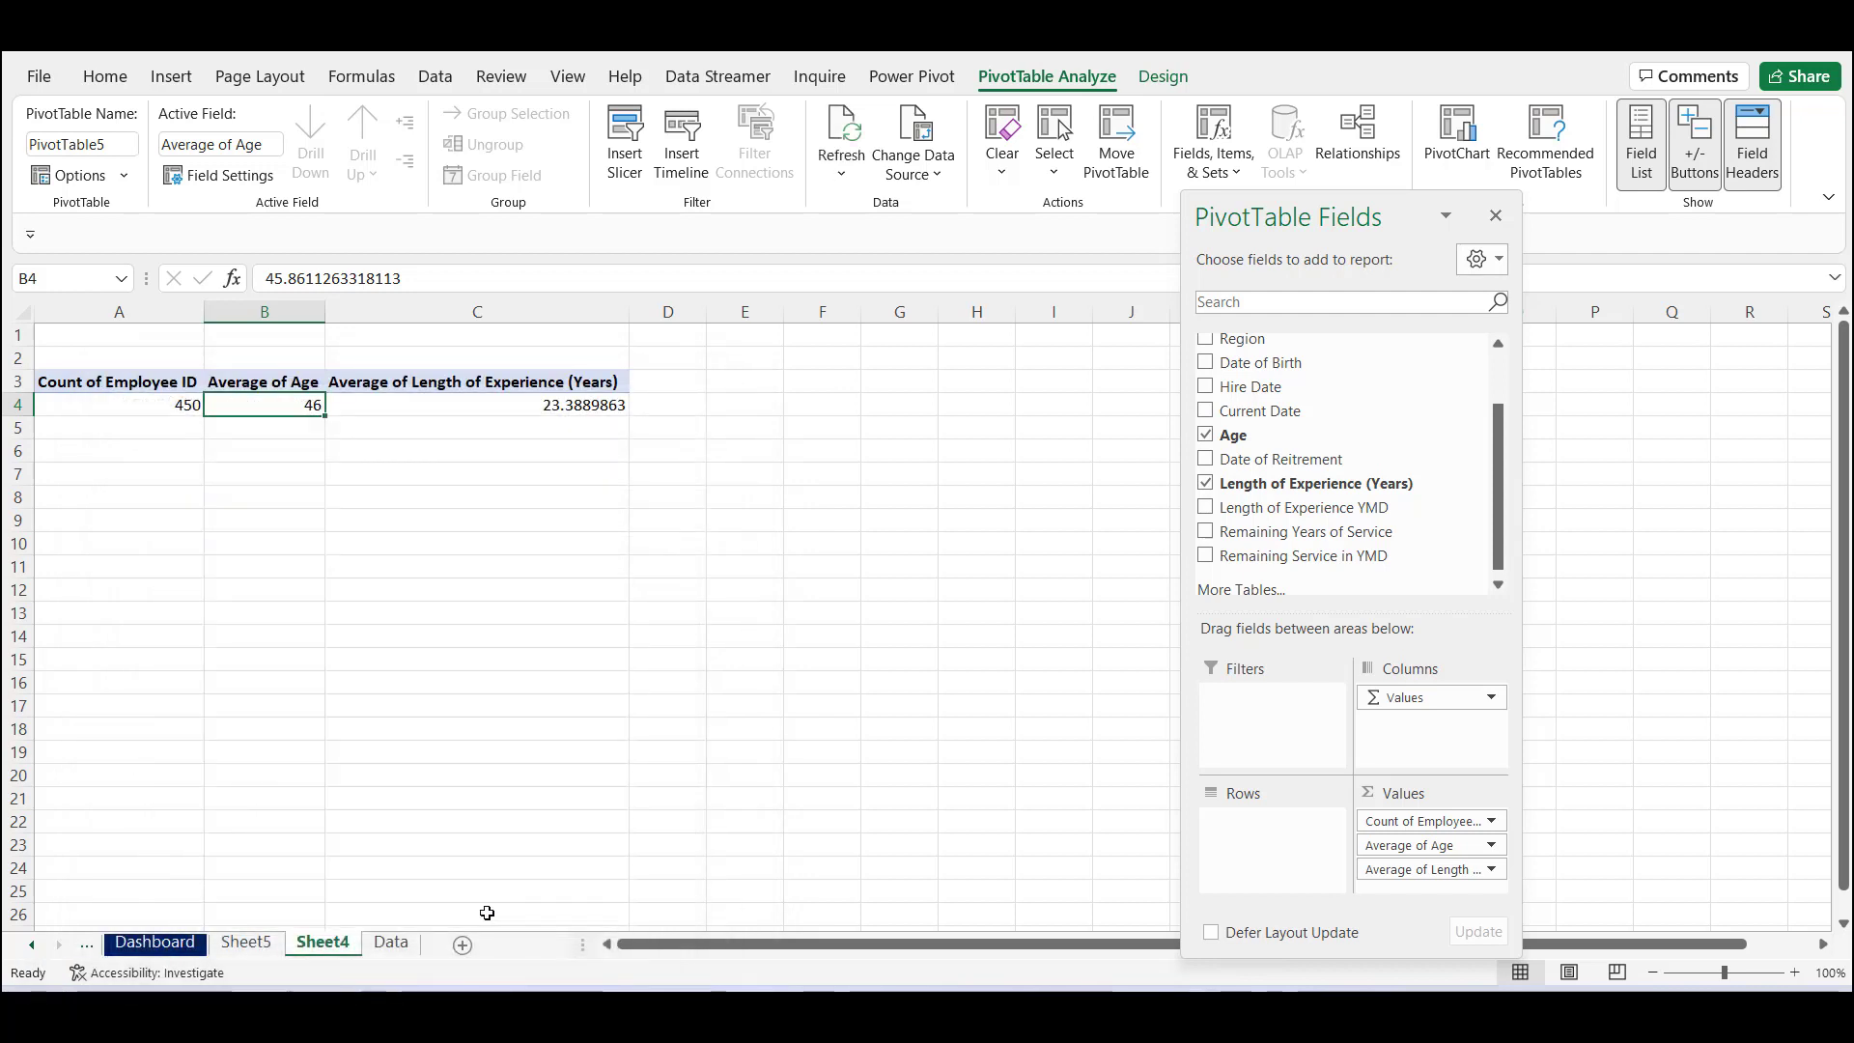
# Format the Average of Length of Experience (Years) value in C4 as Number with no decimal places.
pyautogui.click(464, 550)
pyautogui.click(477, 405)
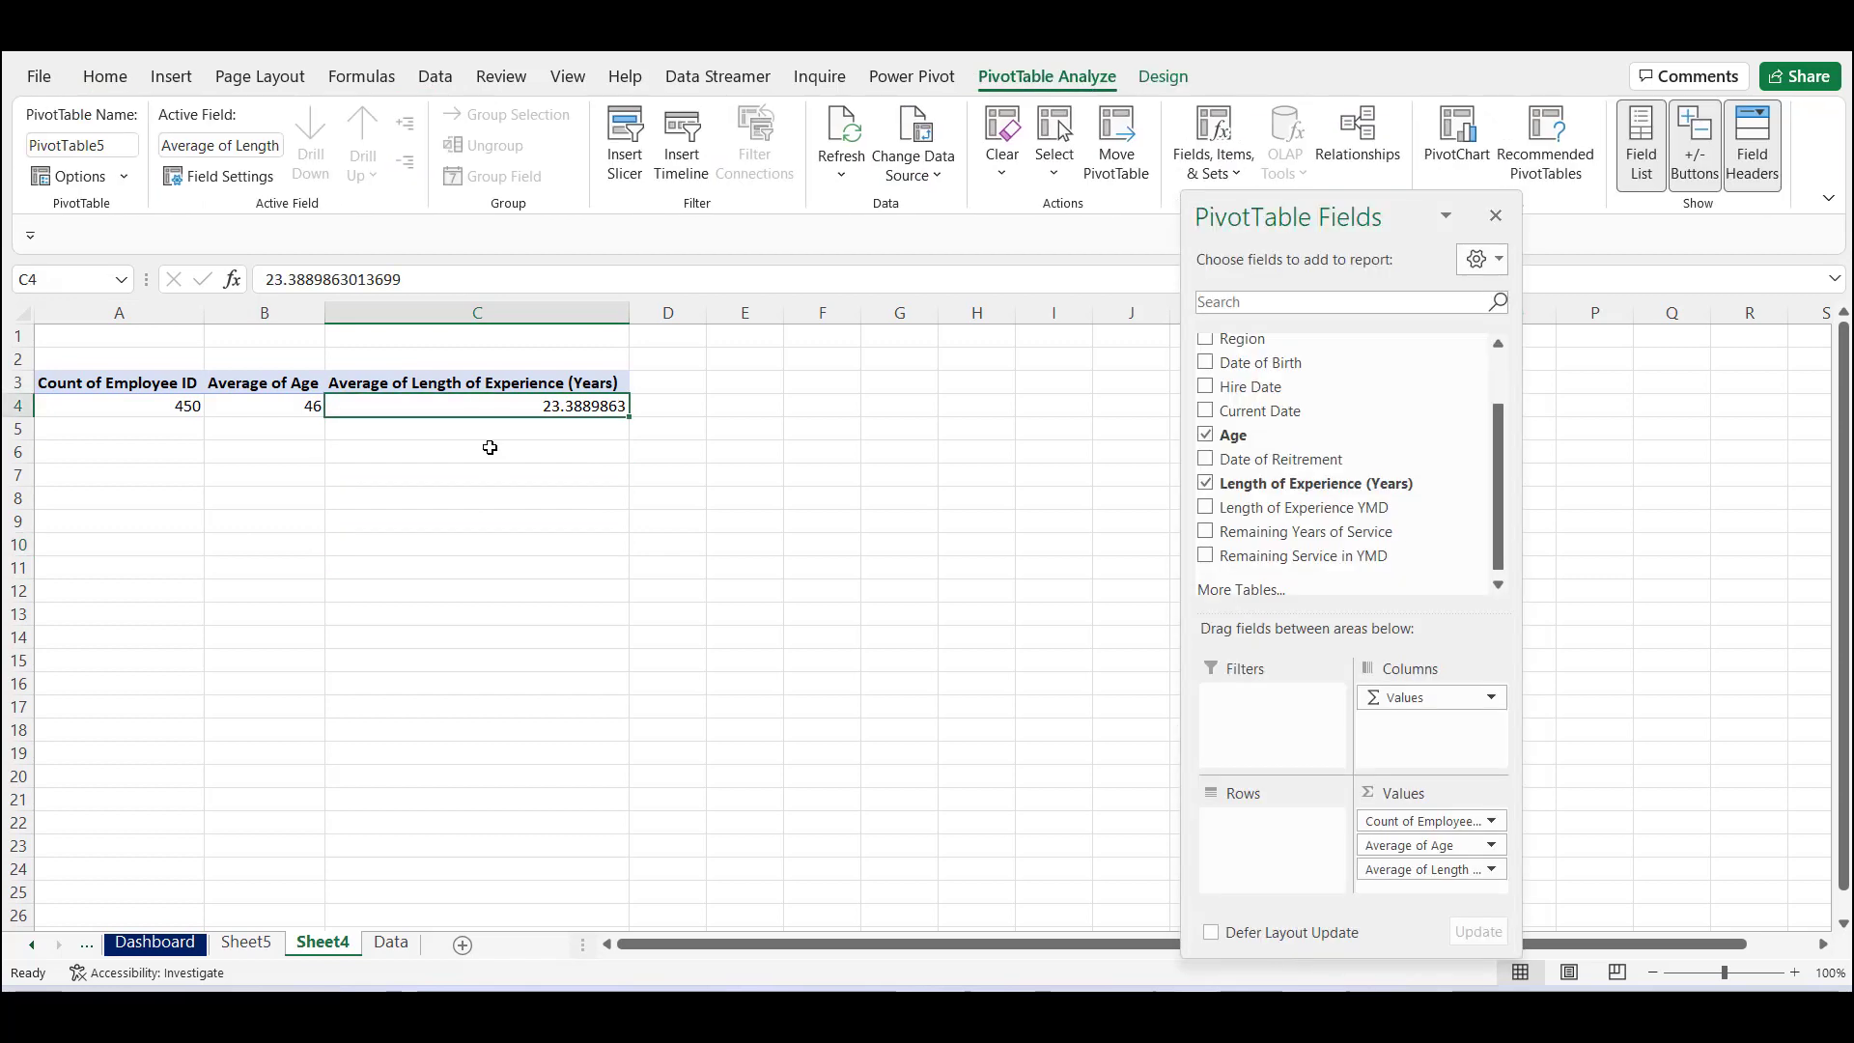
pyautogui.click(106, 76)
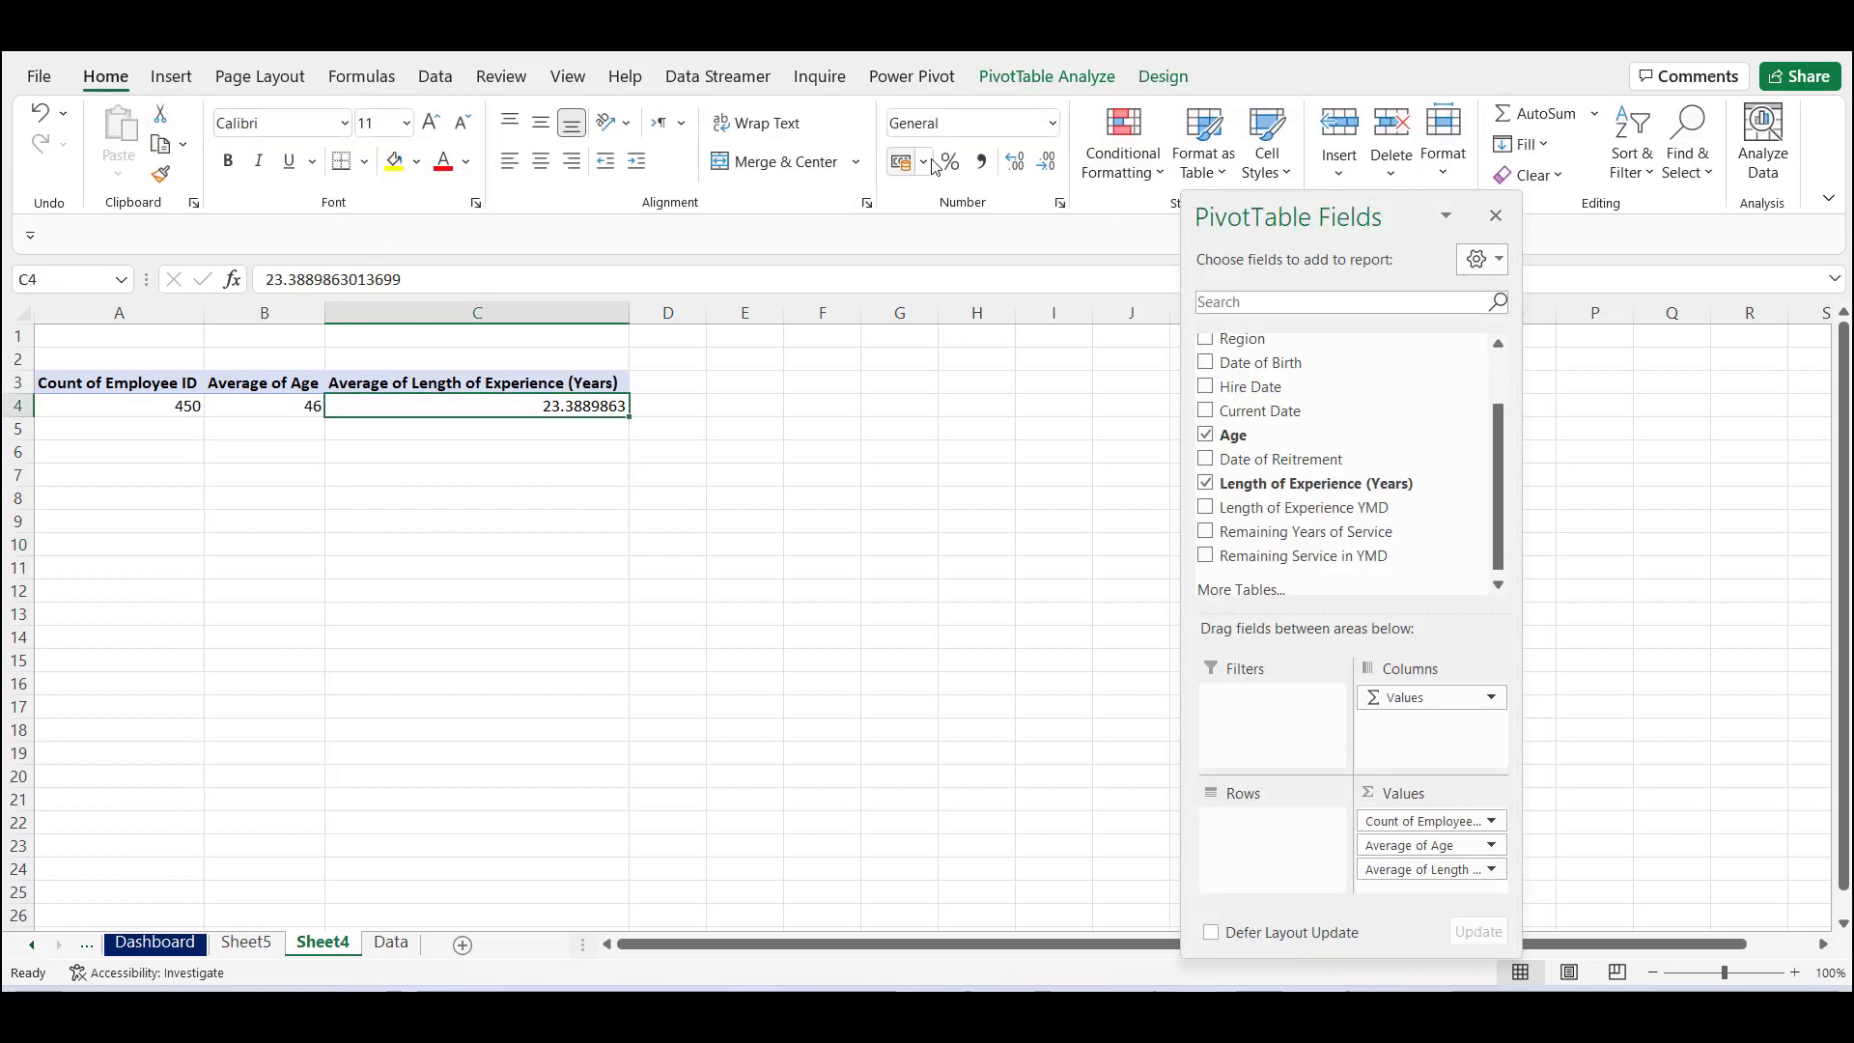
pyautogui.click(1053, 131)
pyautogui.click(1001, 239)
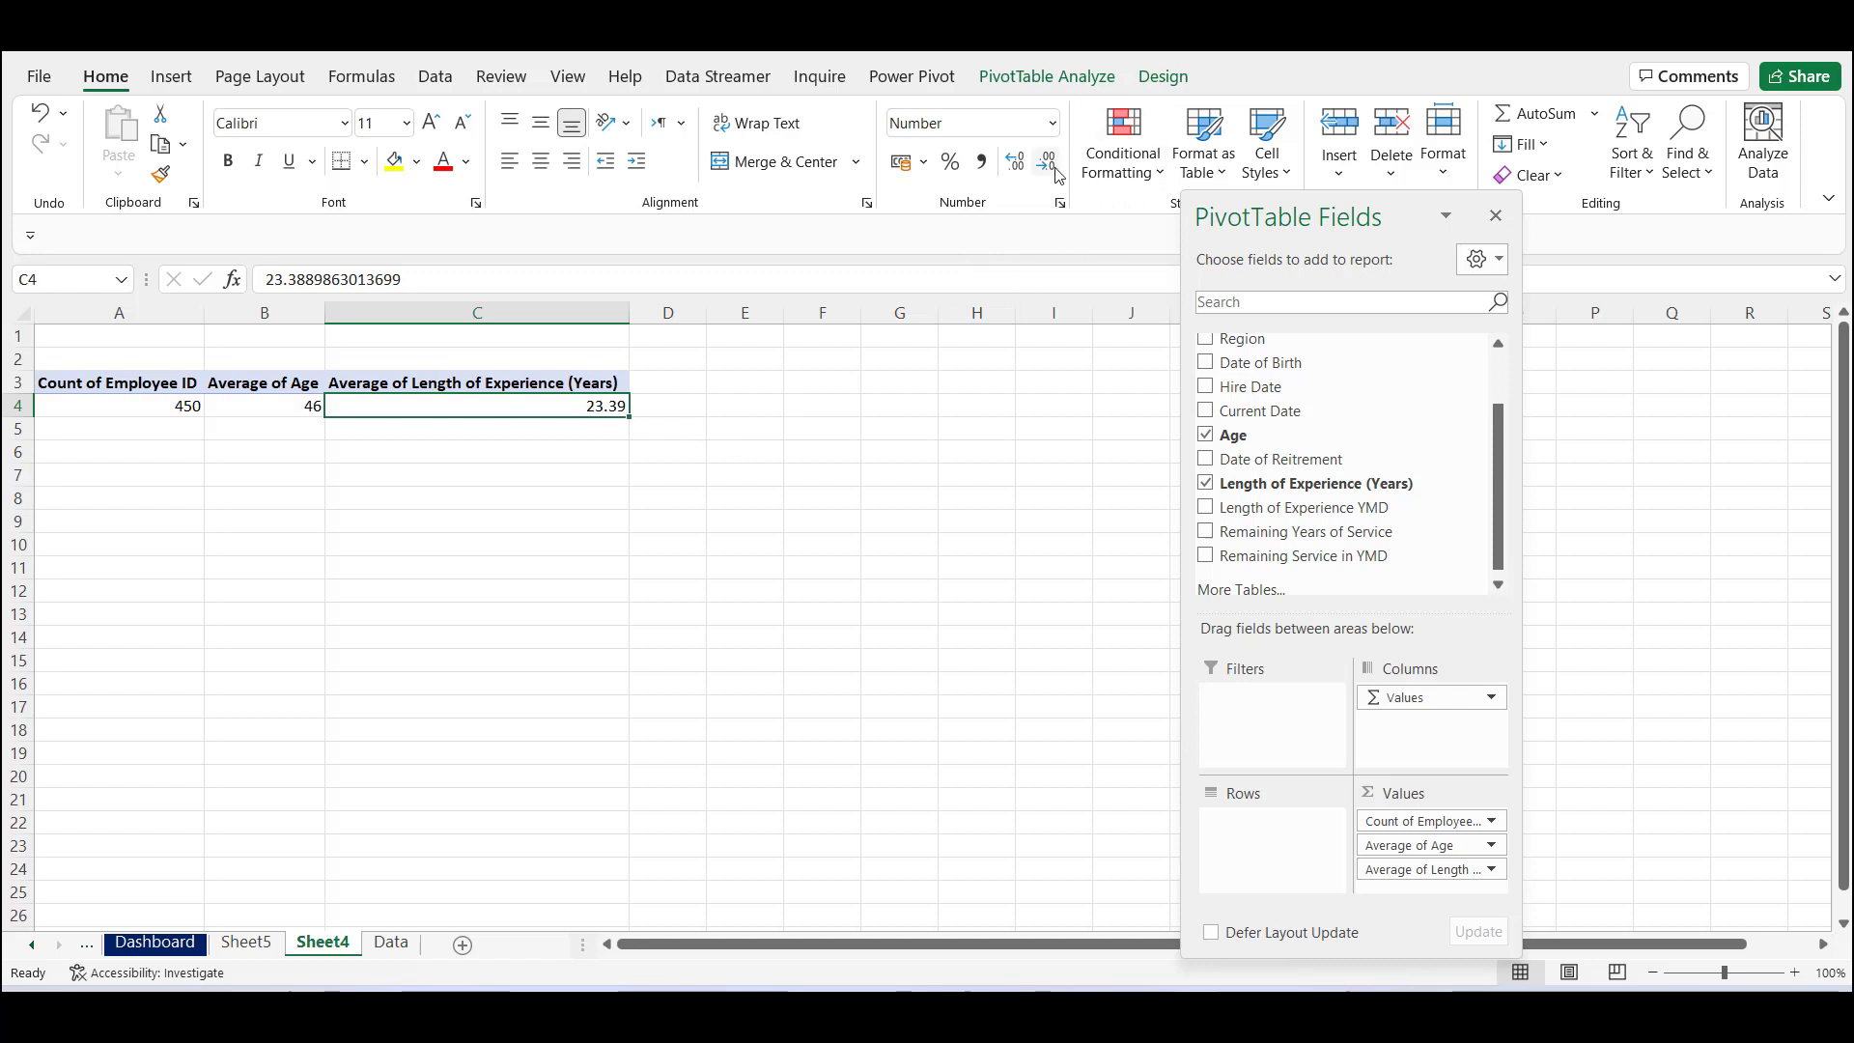
pyautogui.click(617, 567)
pyautogui.click(530, 398)
pyautogui.moveTo(1278, 218); pyautogui.dragTo(843, 23)
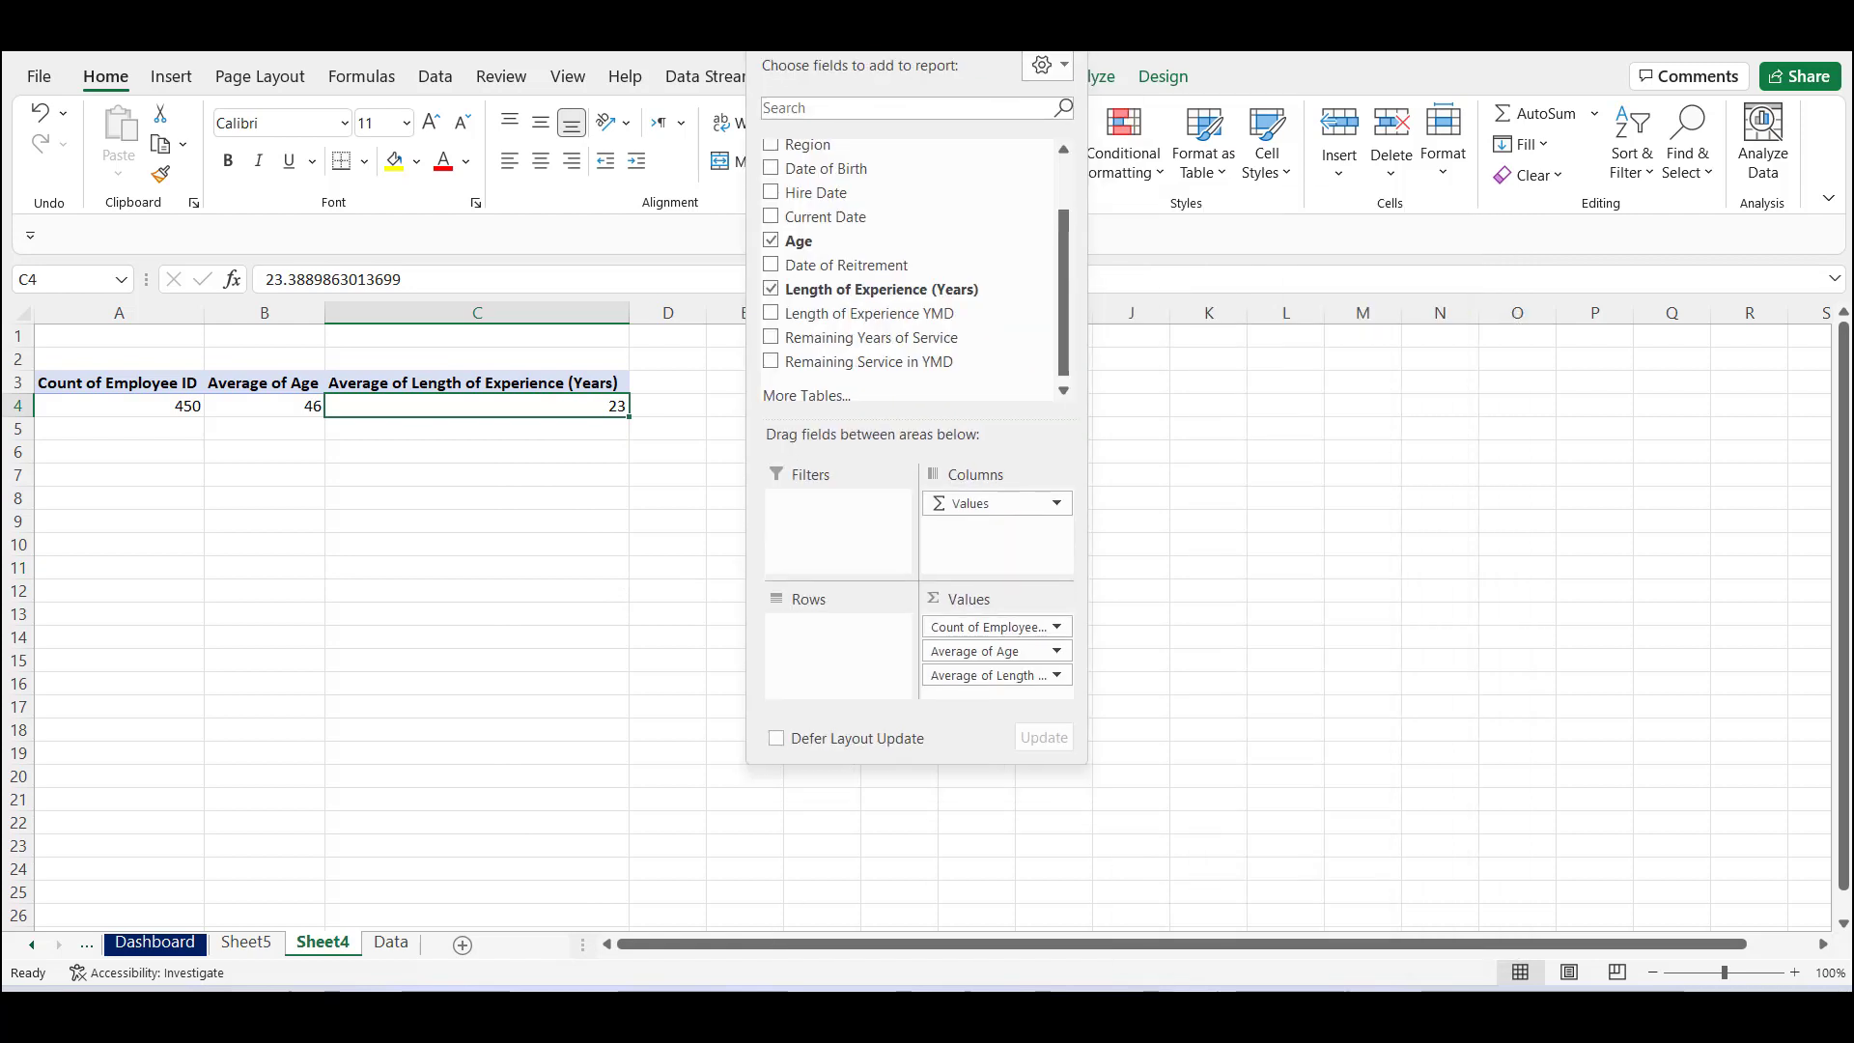
# Move the Values field from columns to rows and rename the PivotTable header in A3 to "Key HR Metrics".
pyautogui.moveTo(1012, 509); pyautogui.dragTo(838, 676)
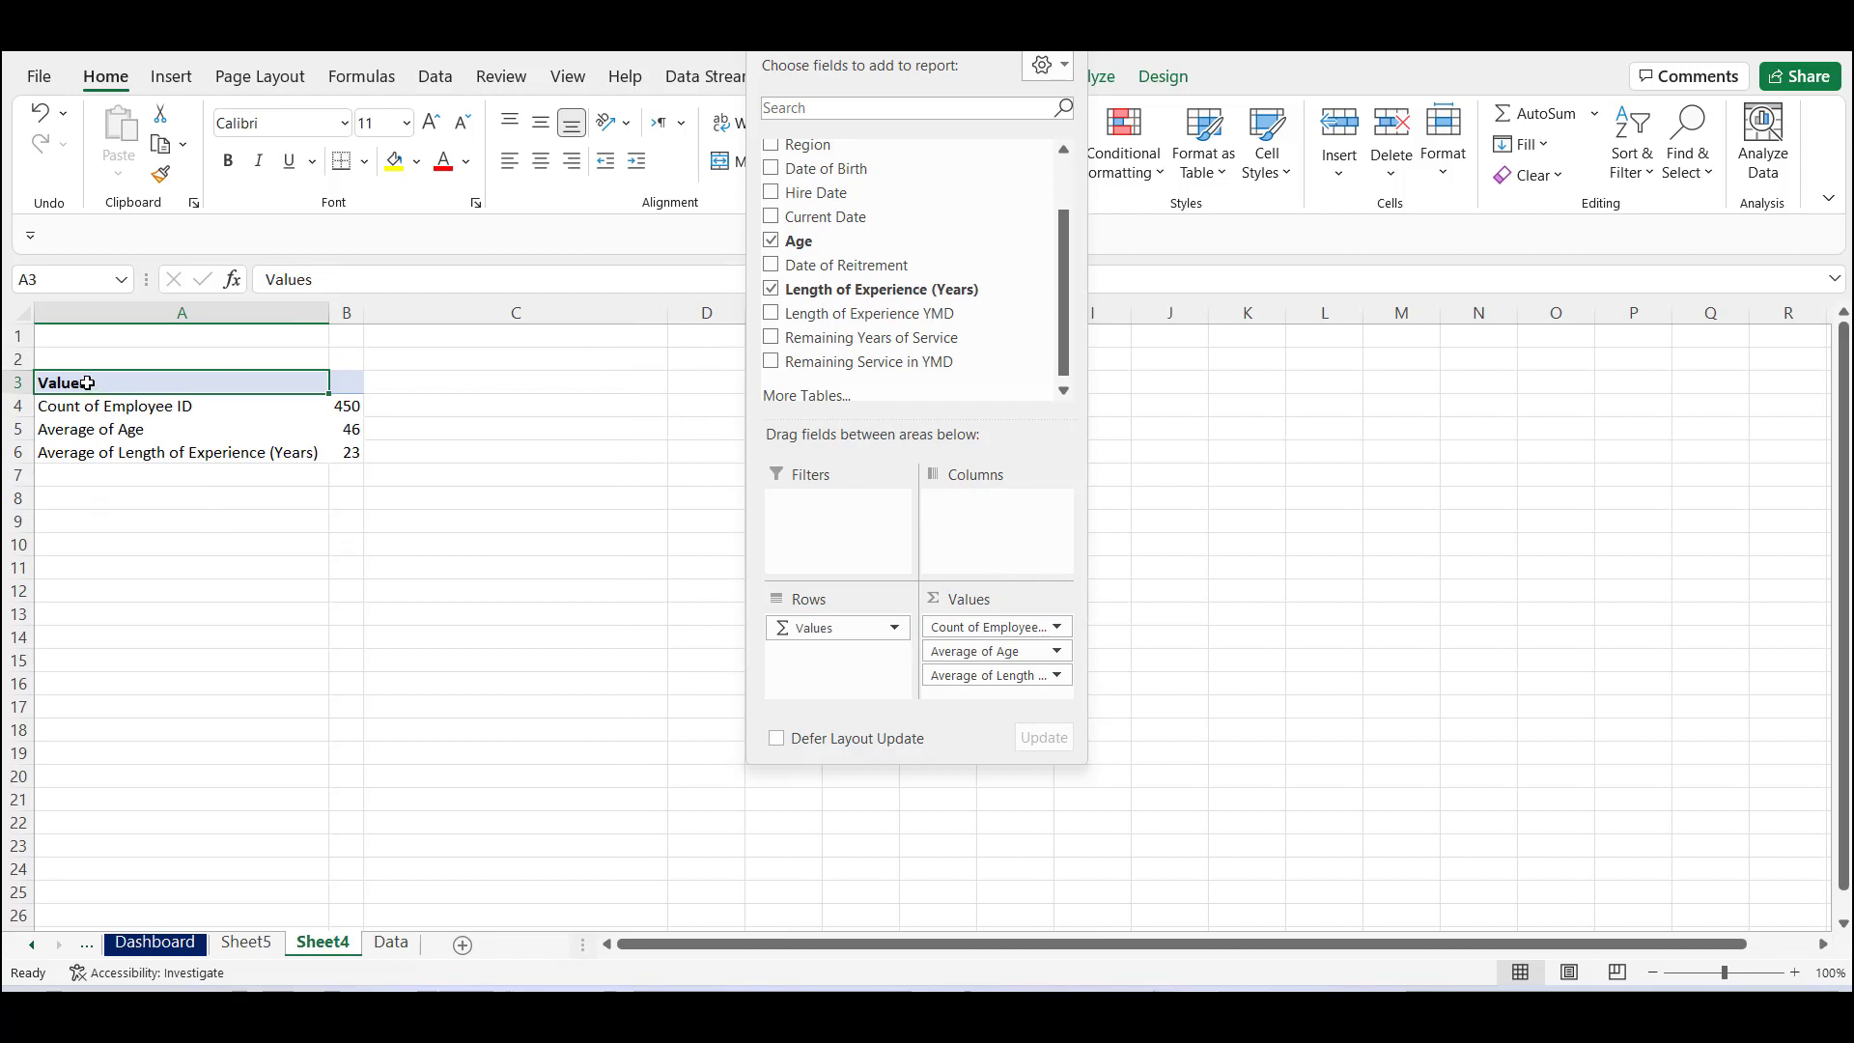
pyautogui.write('K')
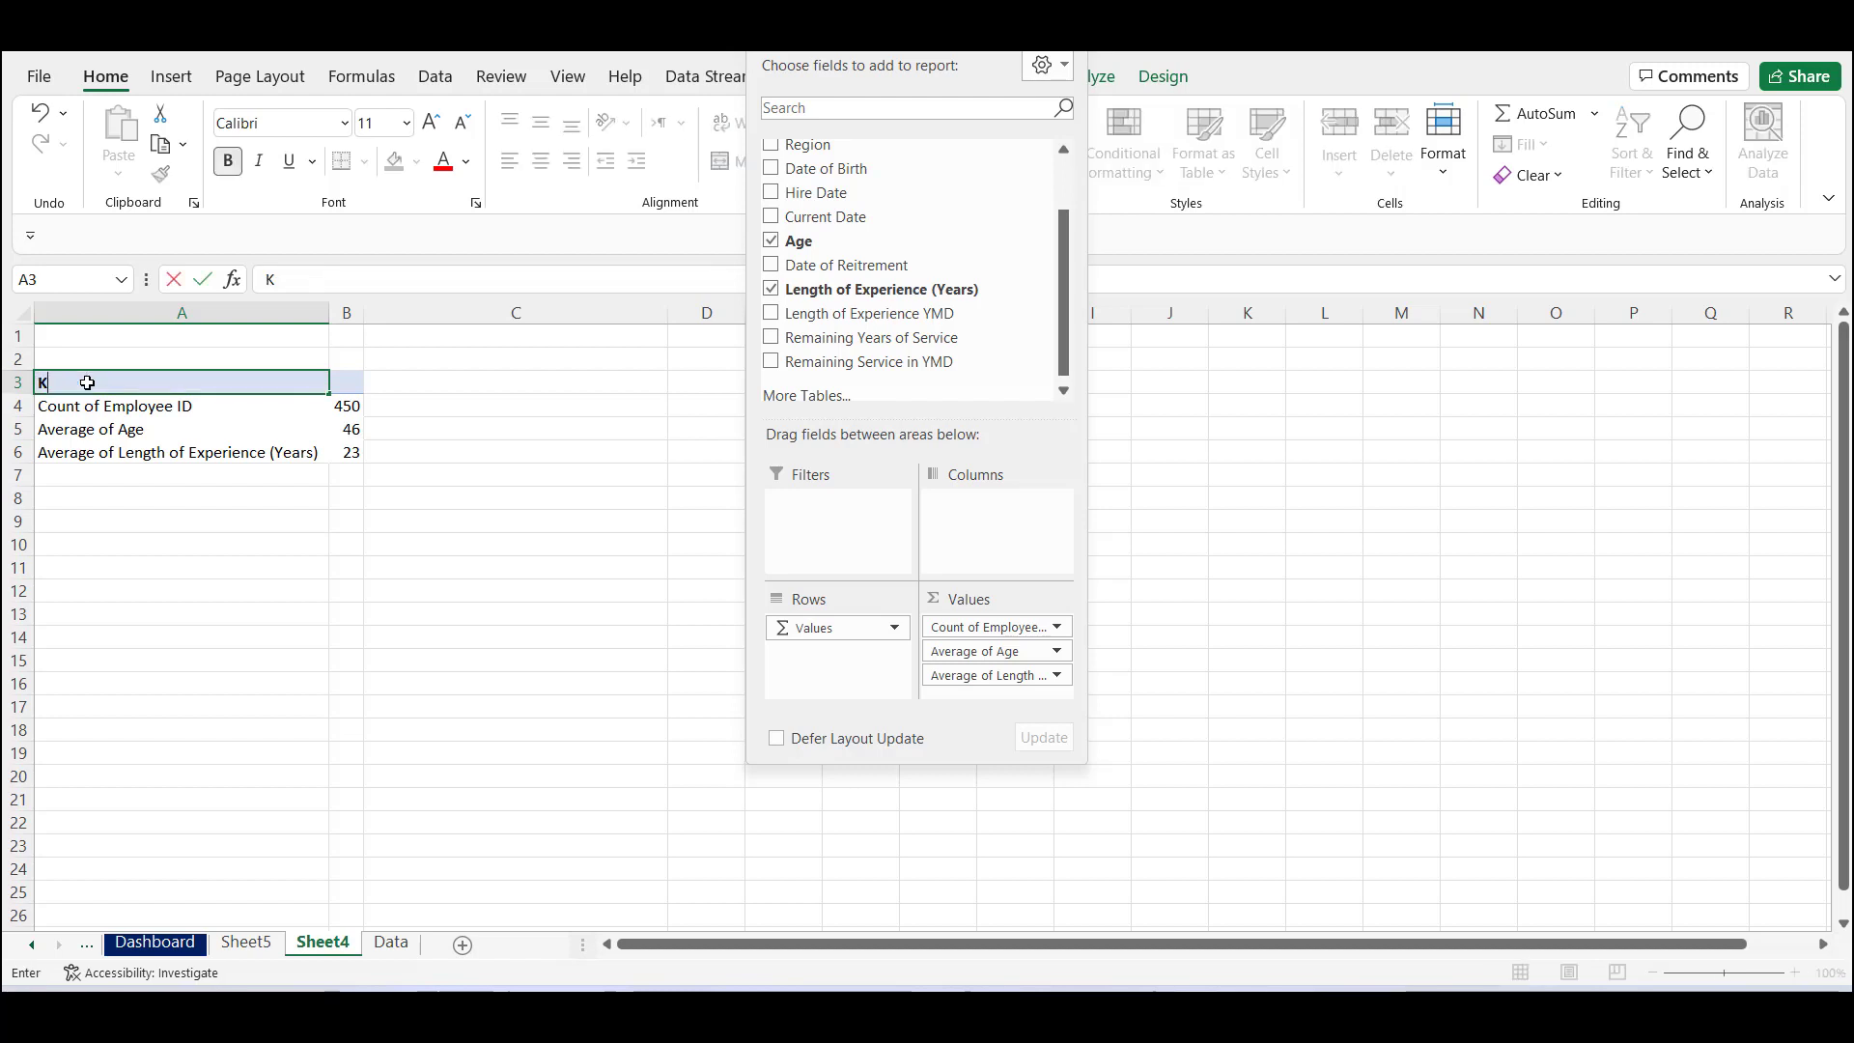
pyautogui.write('ey HR Metrics')
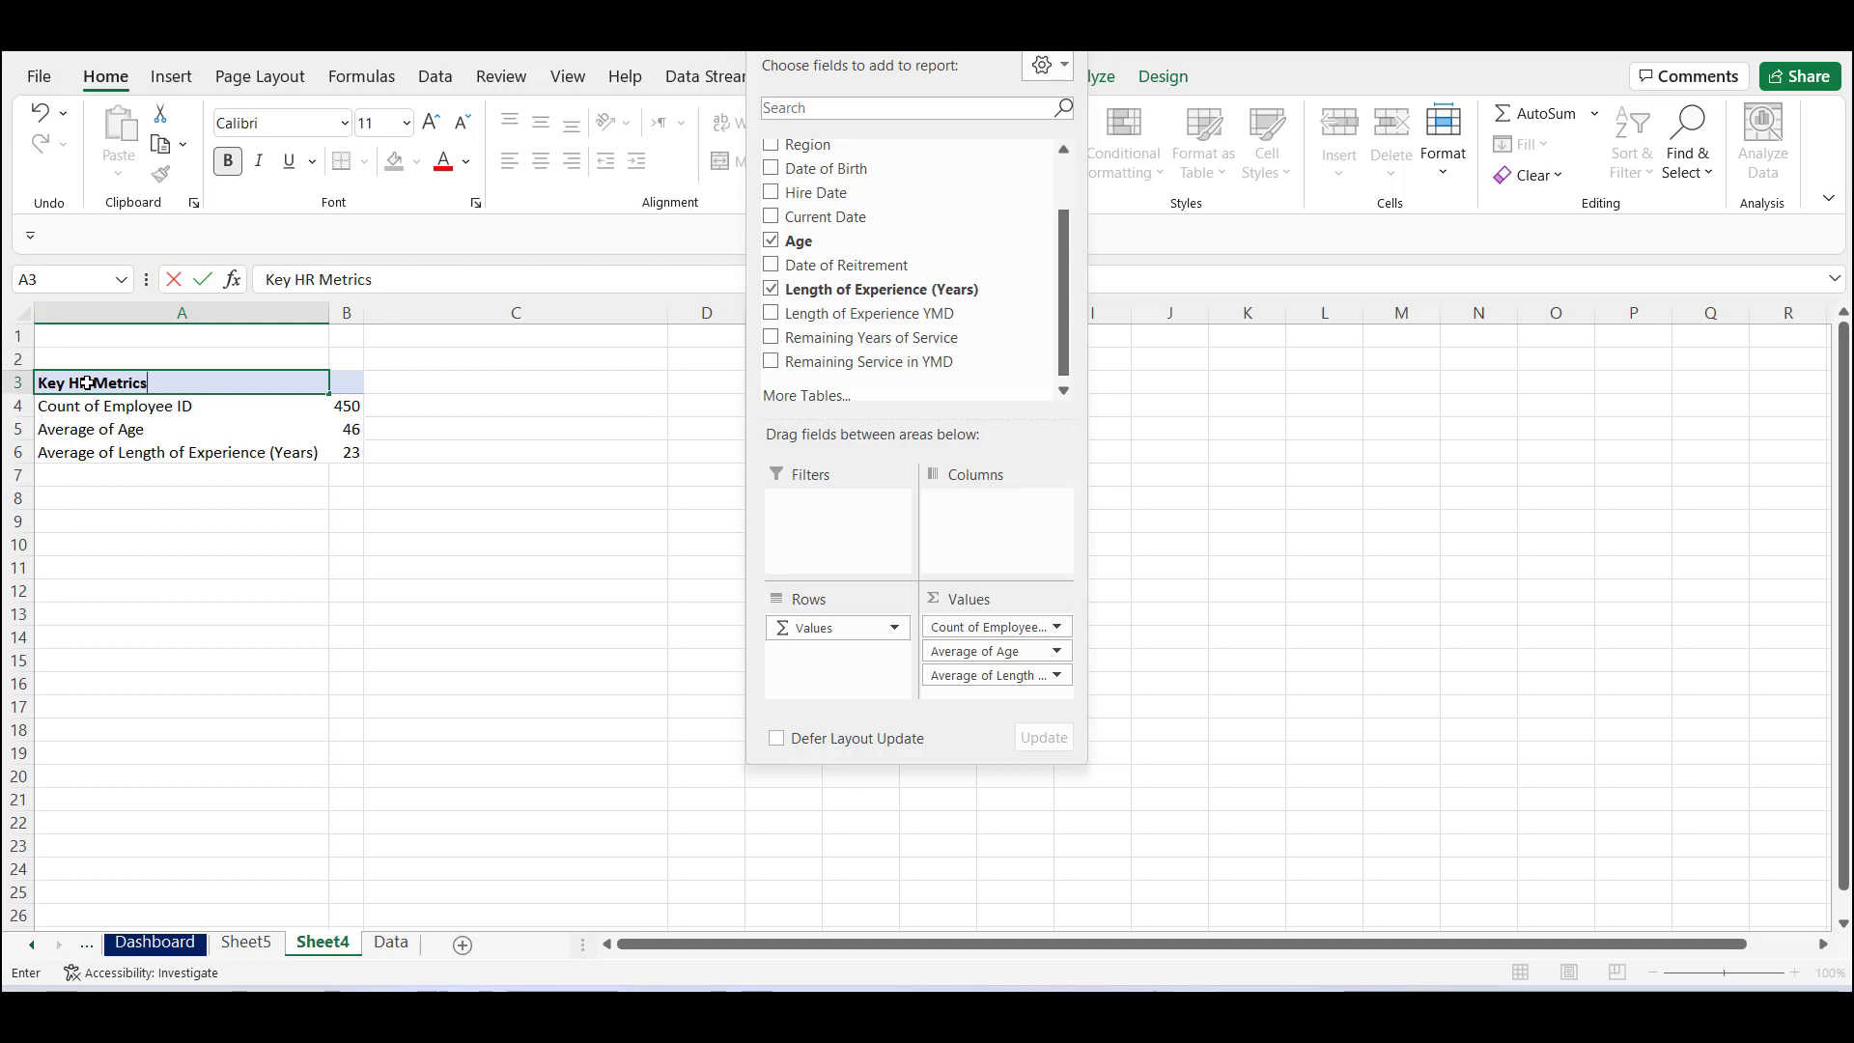
pyautogui.press('Return')
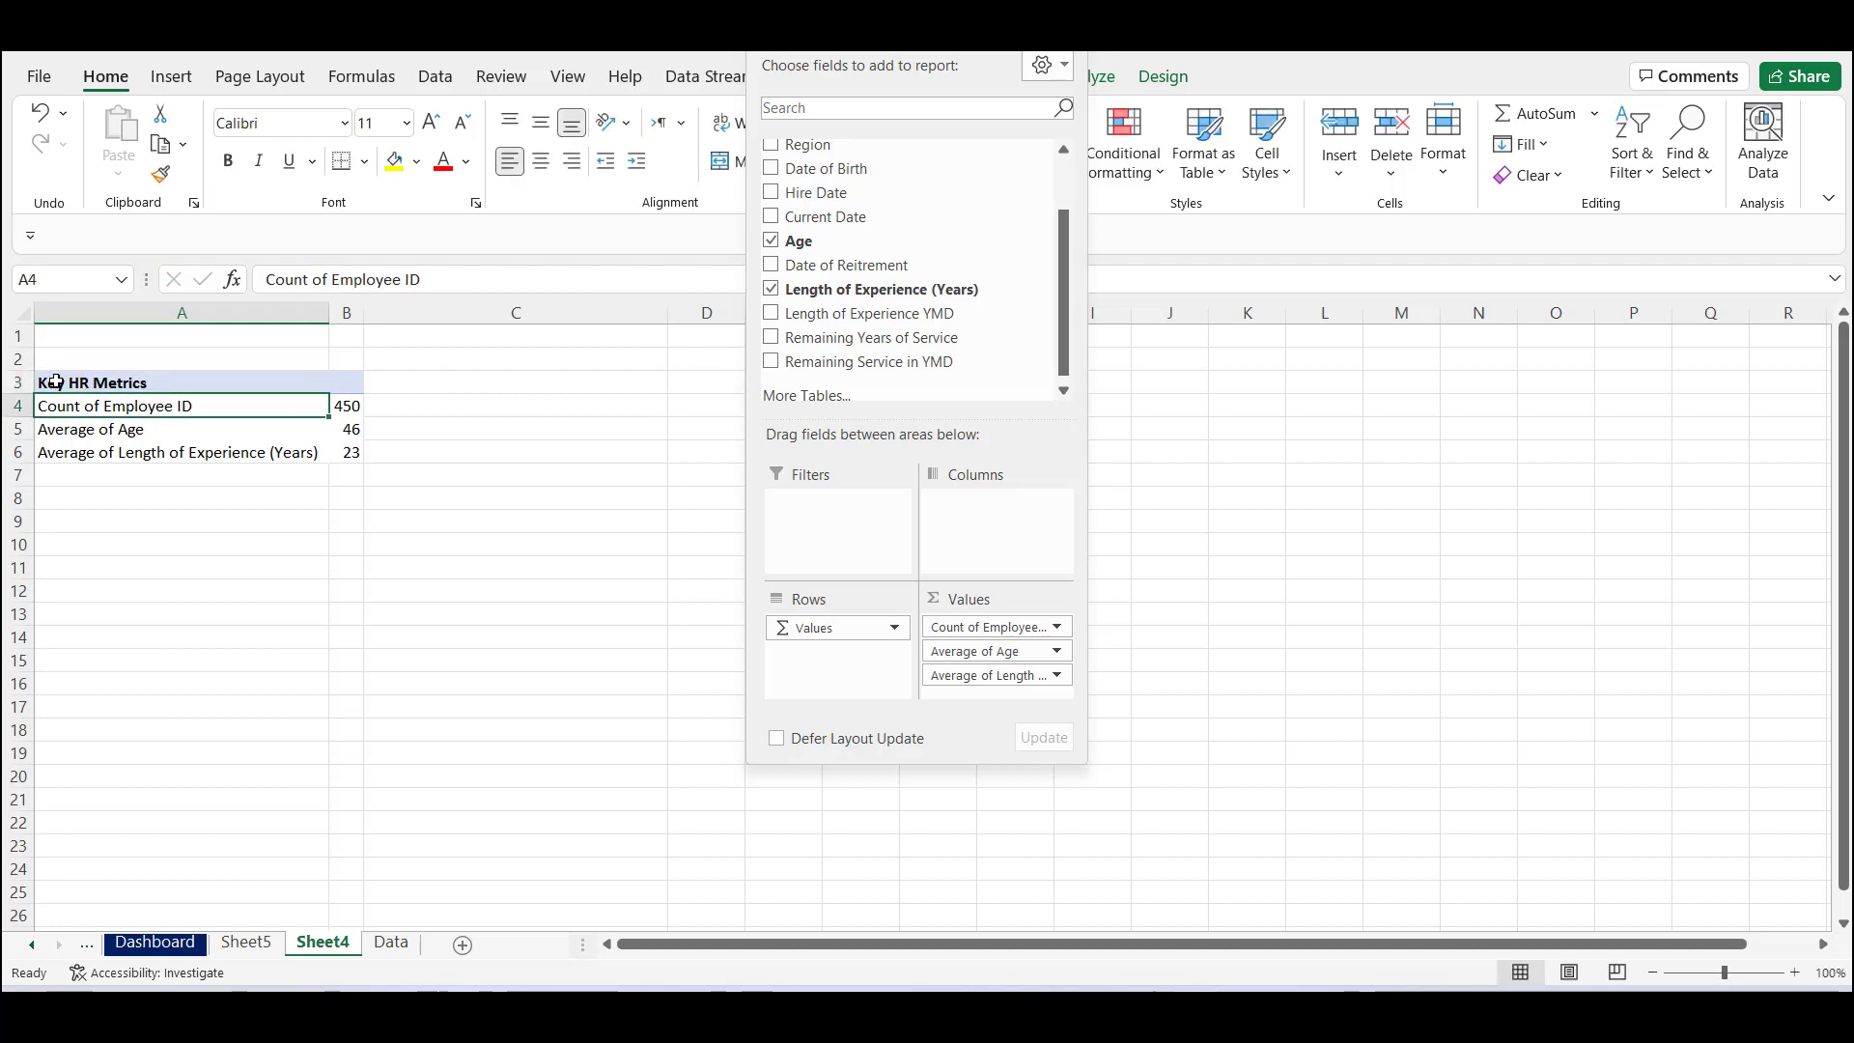
pyautogui.moveTo(830, 42); pyautogui.dragTo(996, 103)
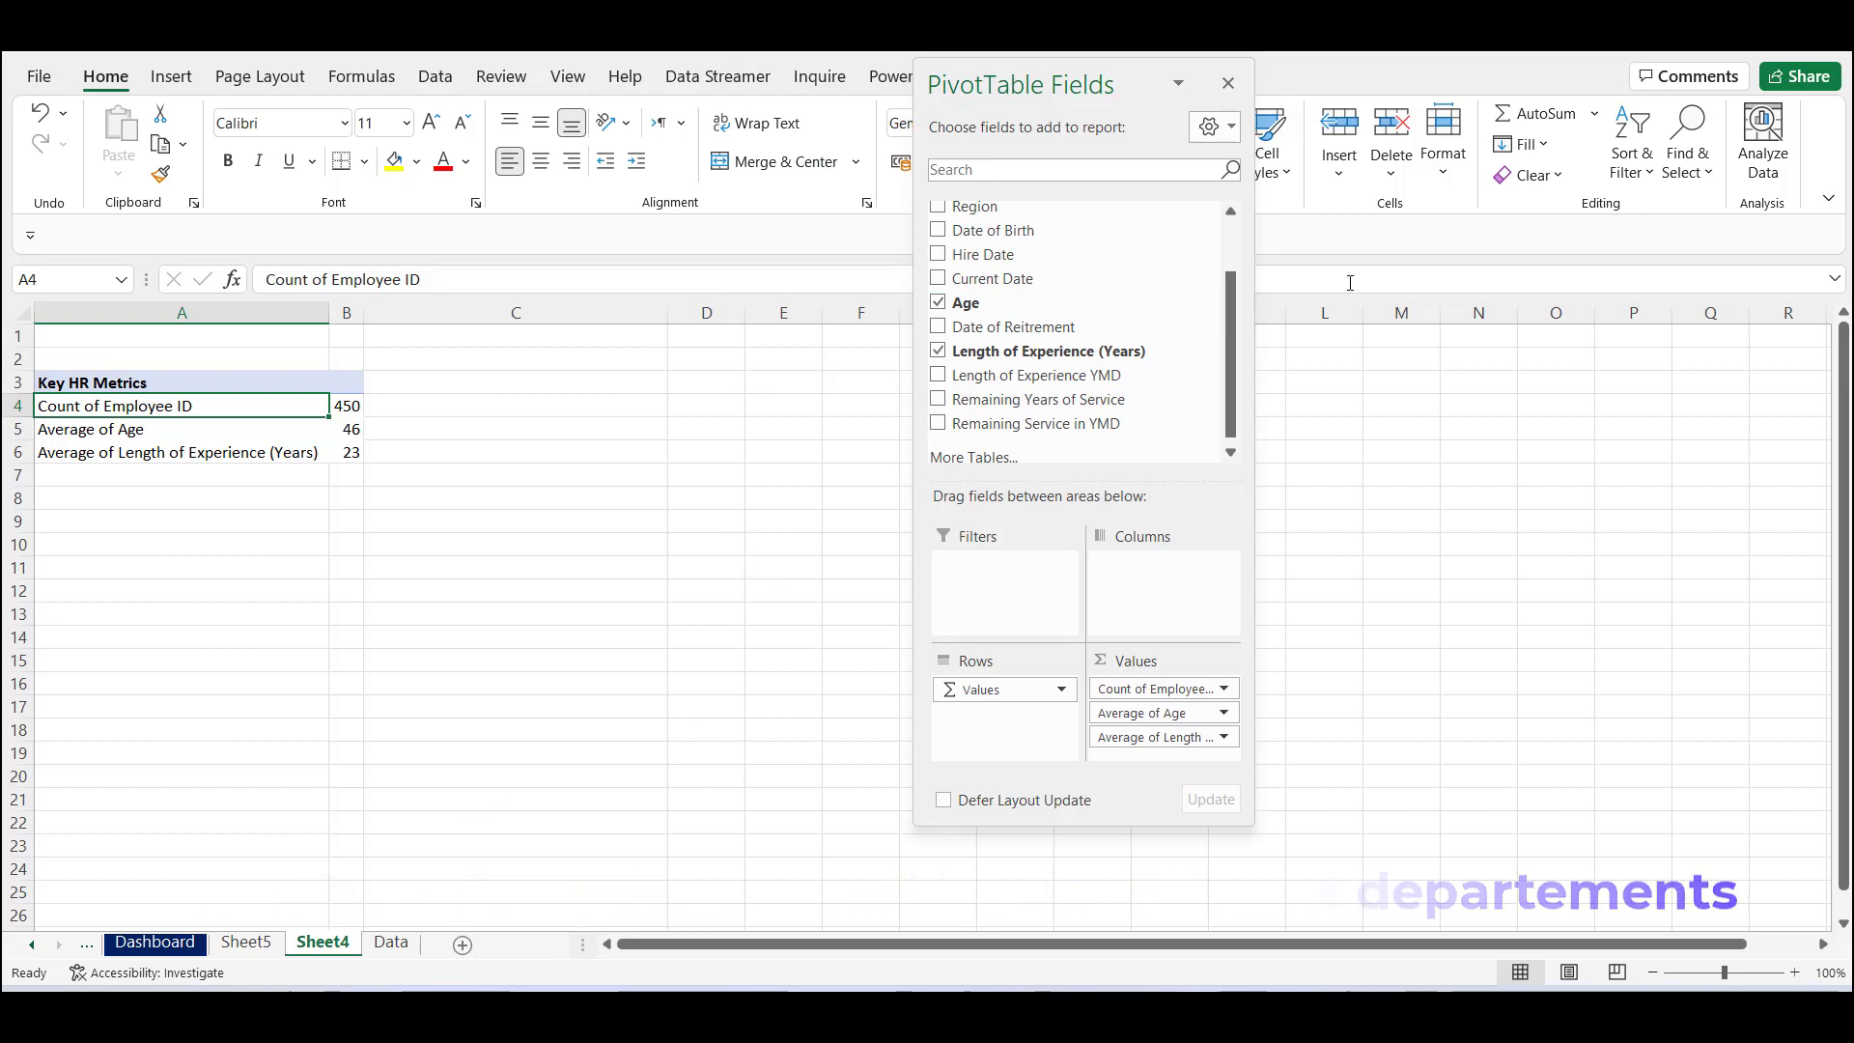
pyautogui.click(1228, 83)
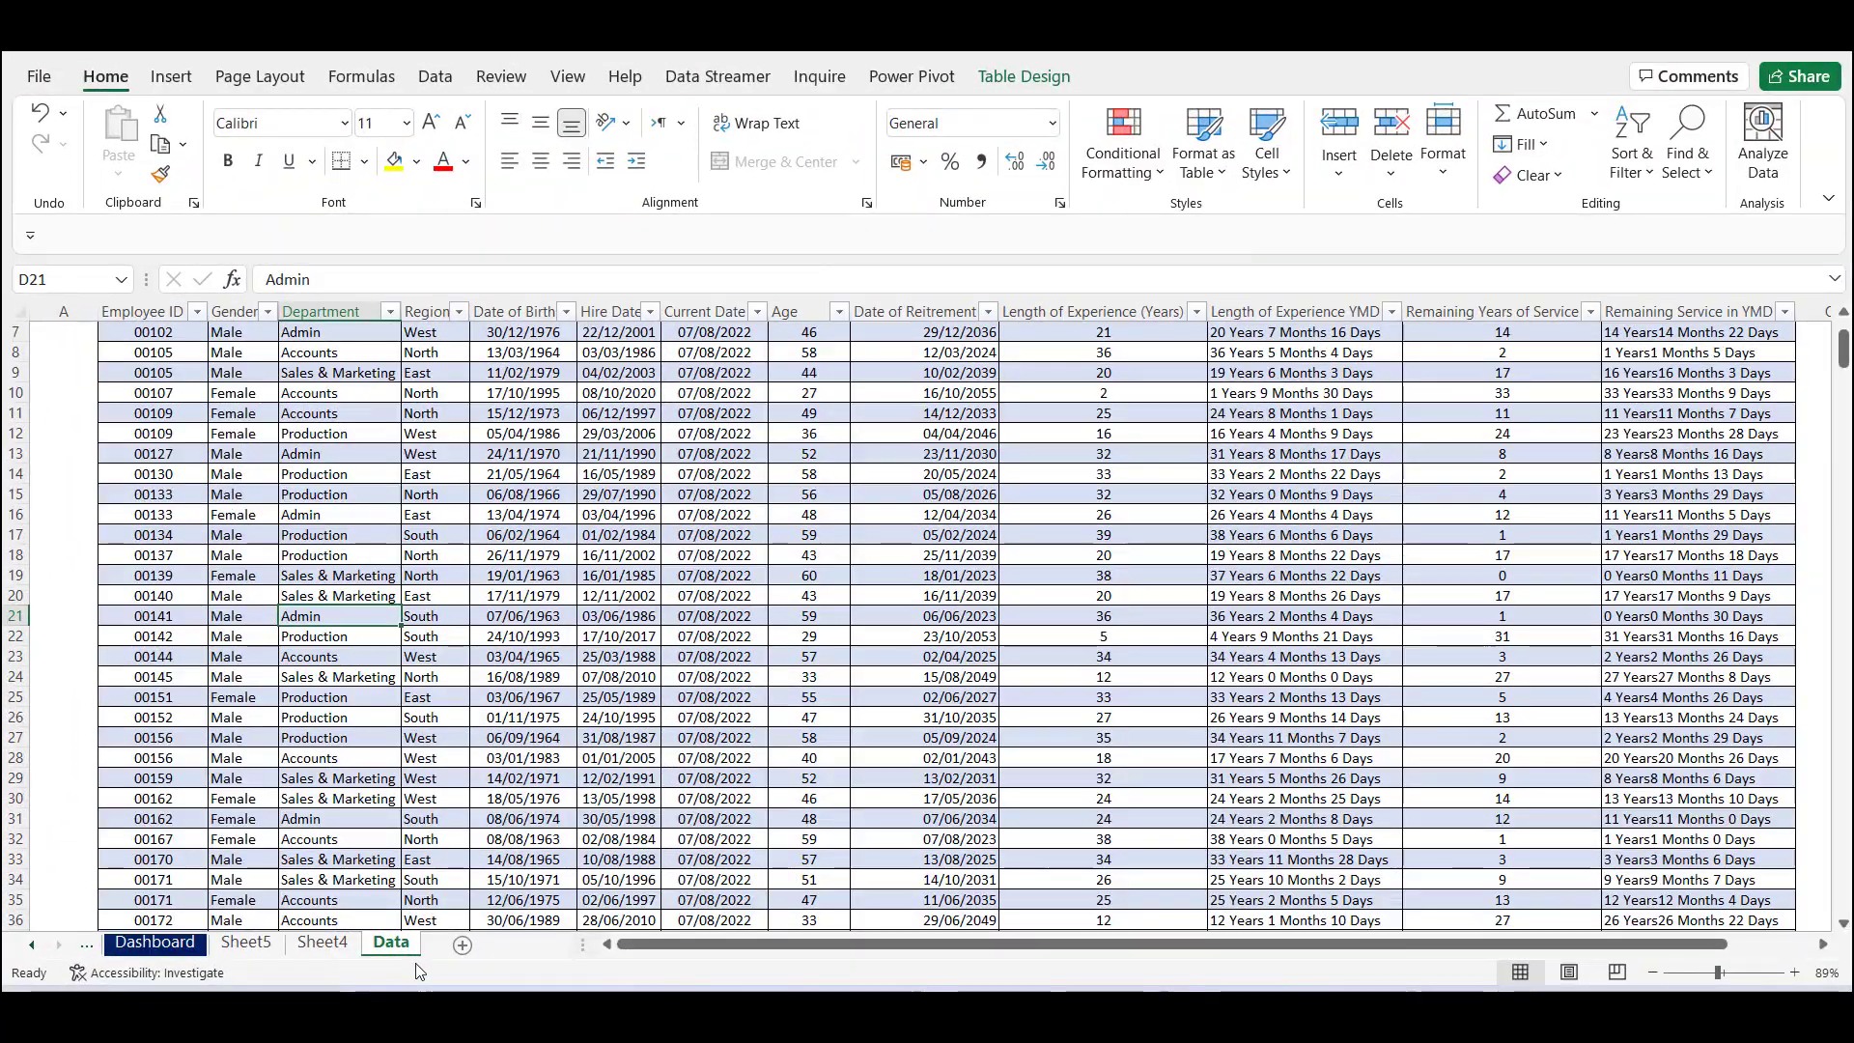
# Insert a second PivotTable from Table3 on the Data sheet, placing it on the existing worksheet Sheet4 at cell A10.
pyautogui.scroll(2, 364, 710)
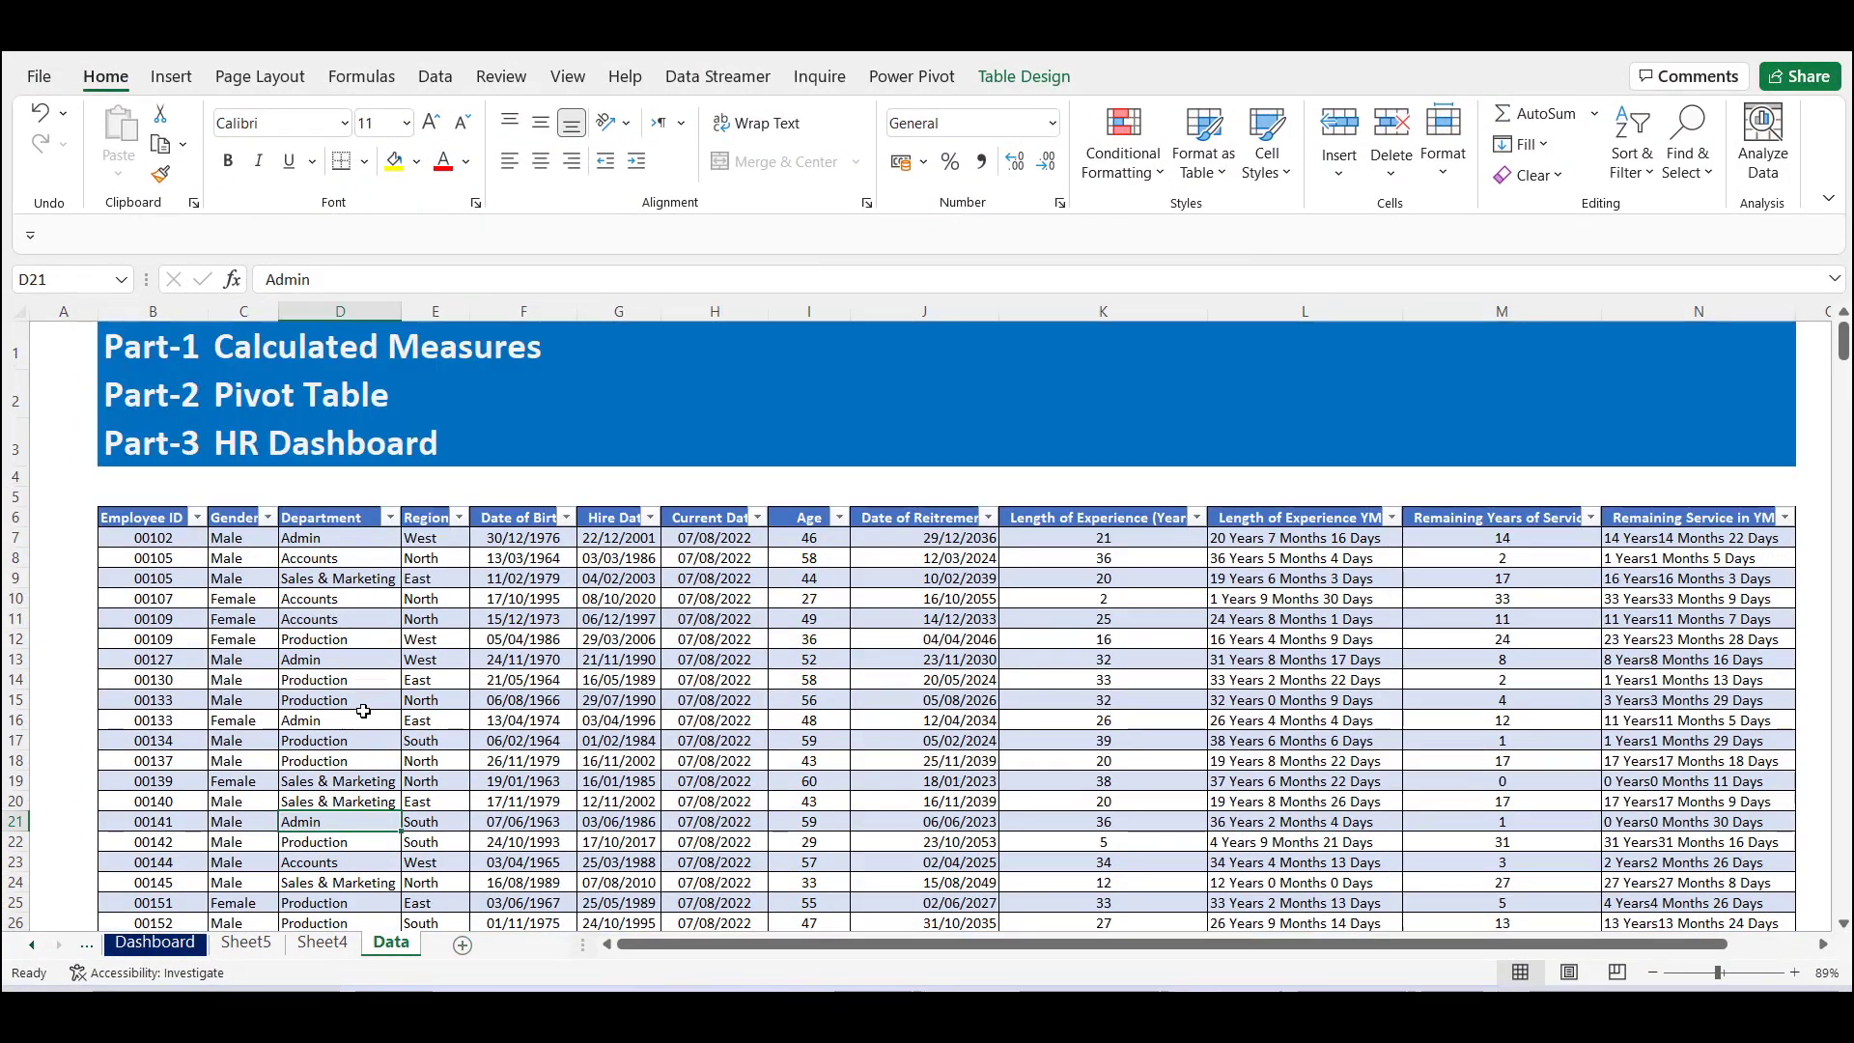
pyautogui.click(171, 76)
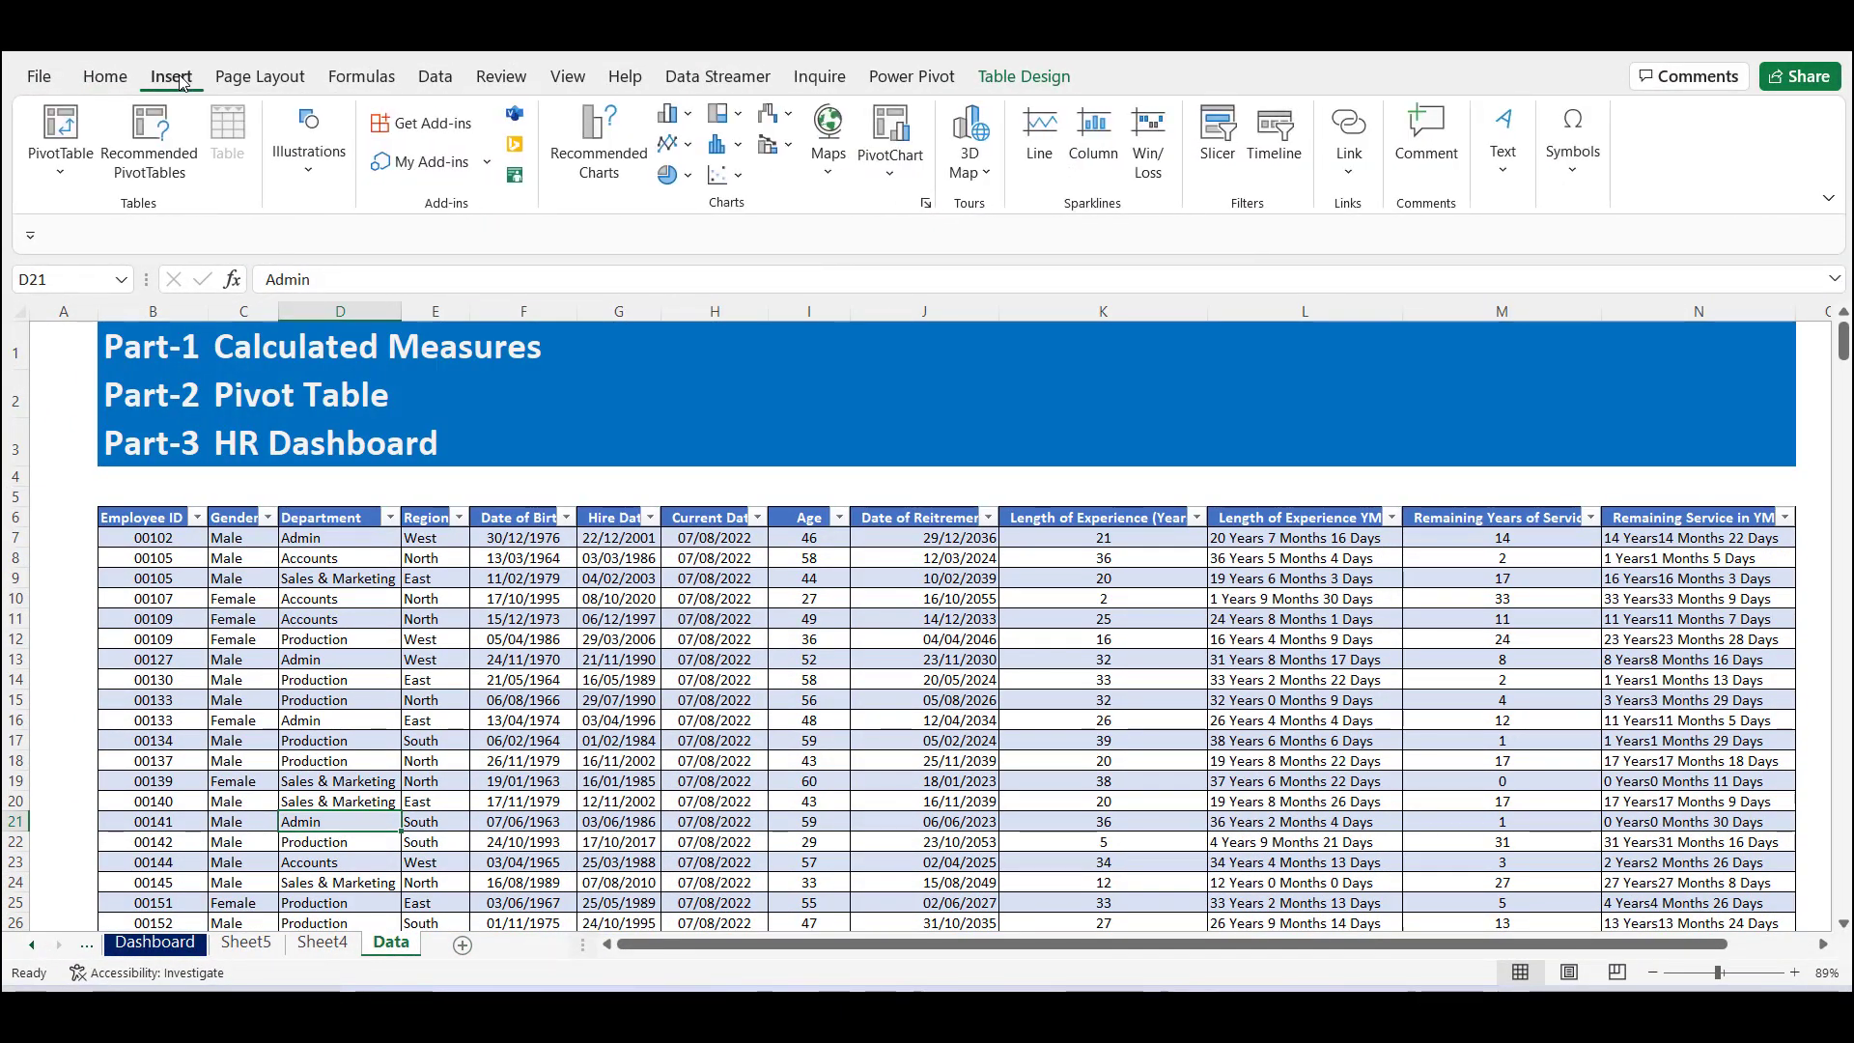
pyautogui.click(56, 128)
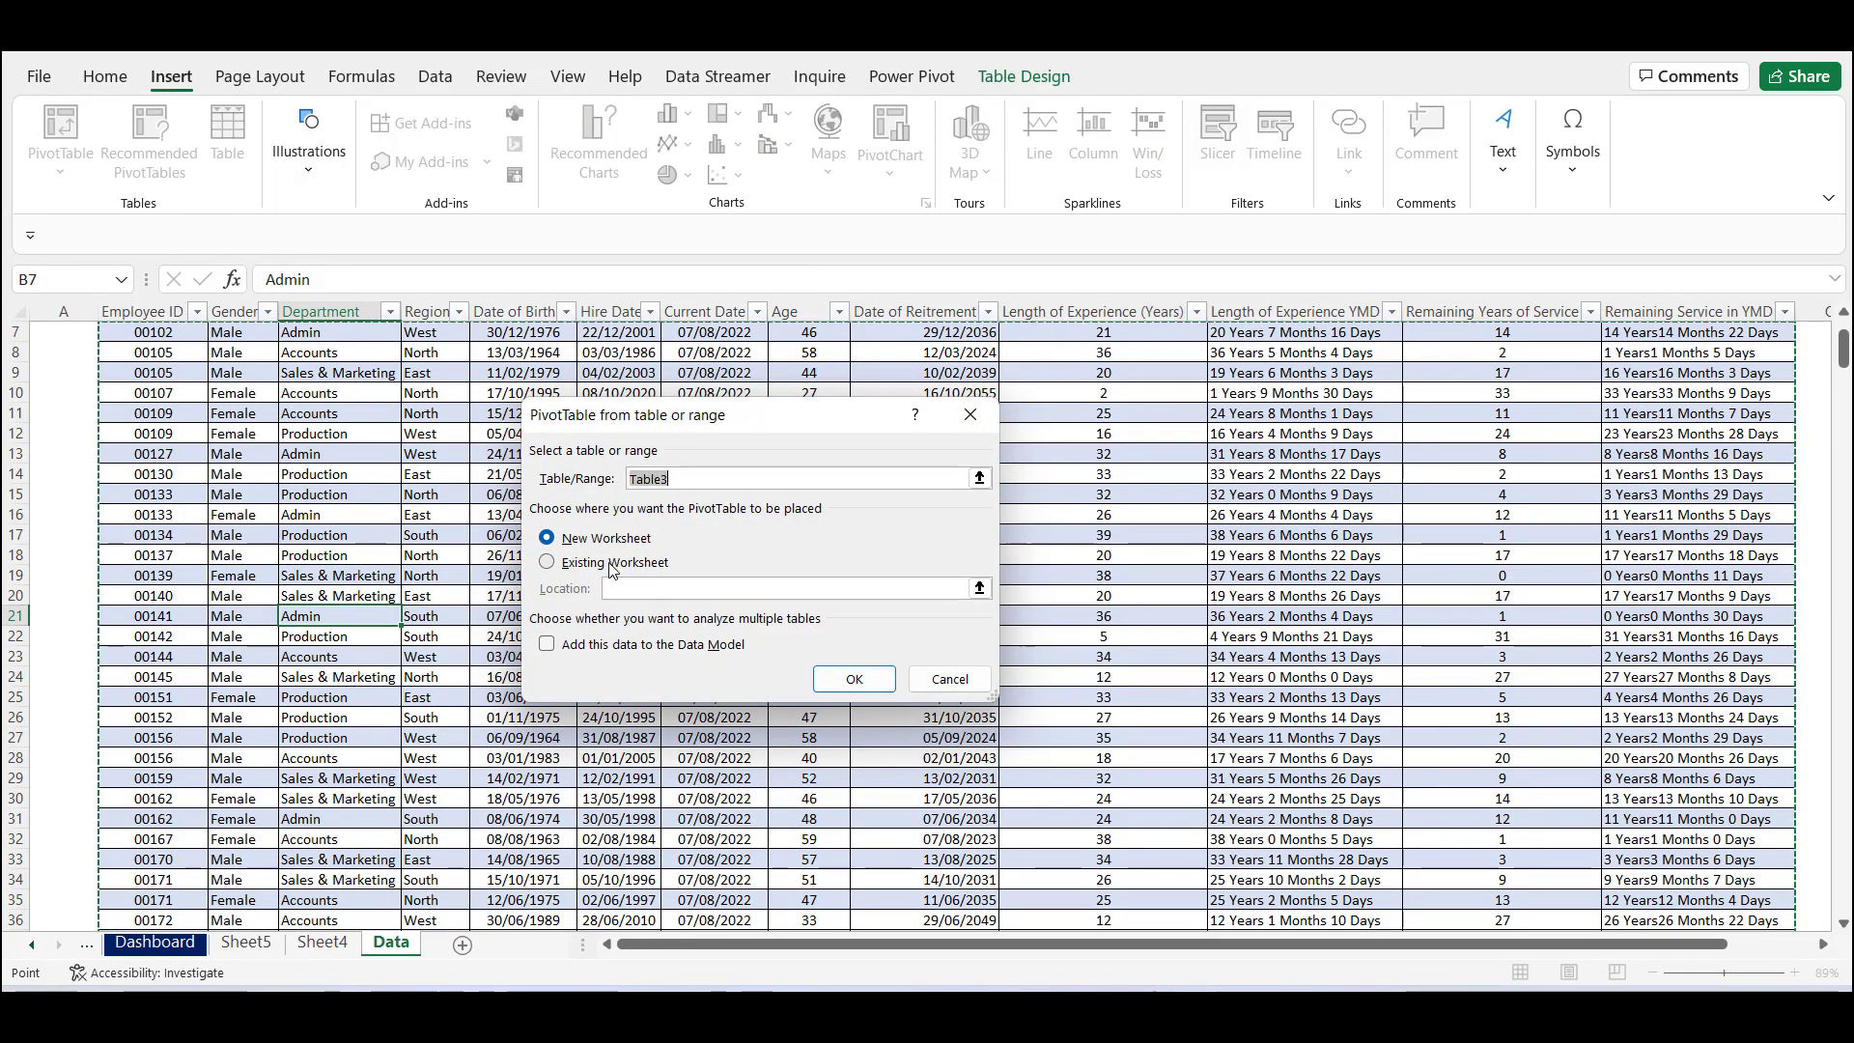
pyautogui.click(612, 563)
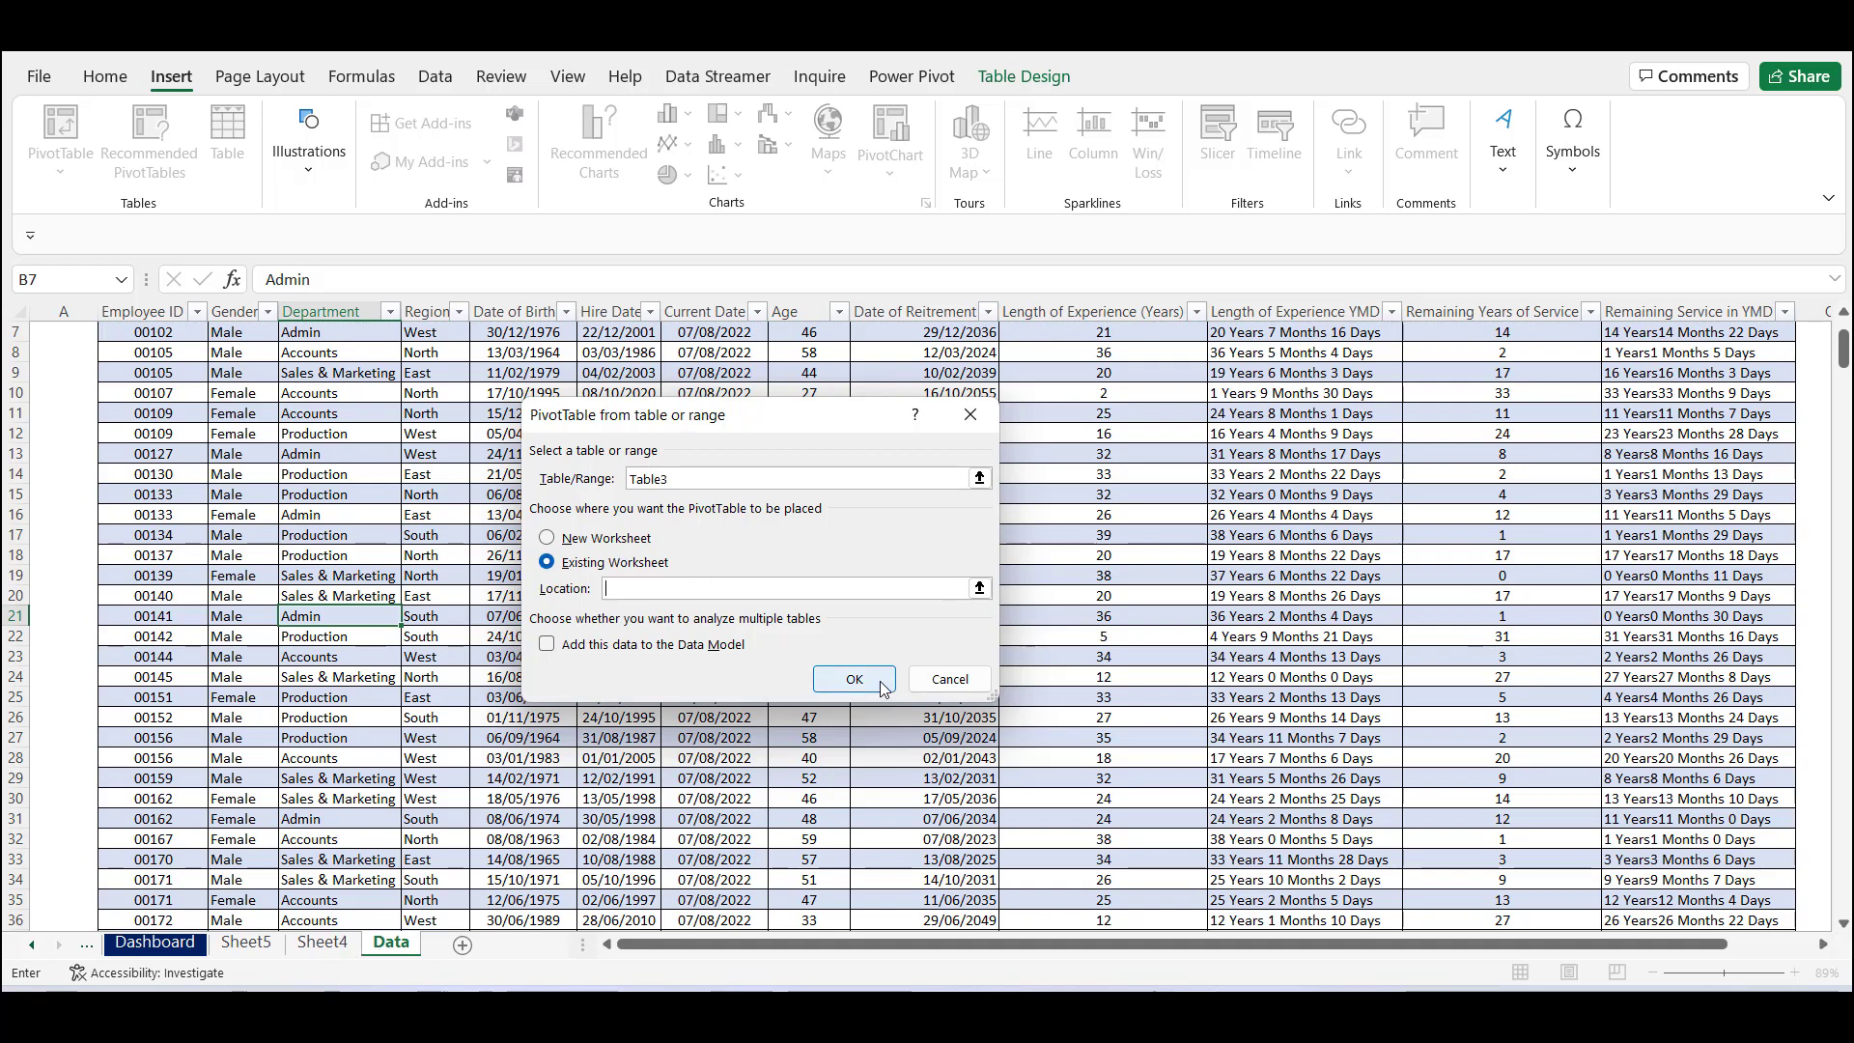
pyautogui.click(332, 939)
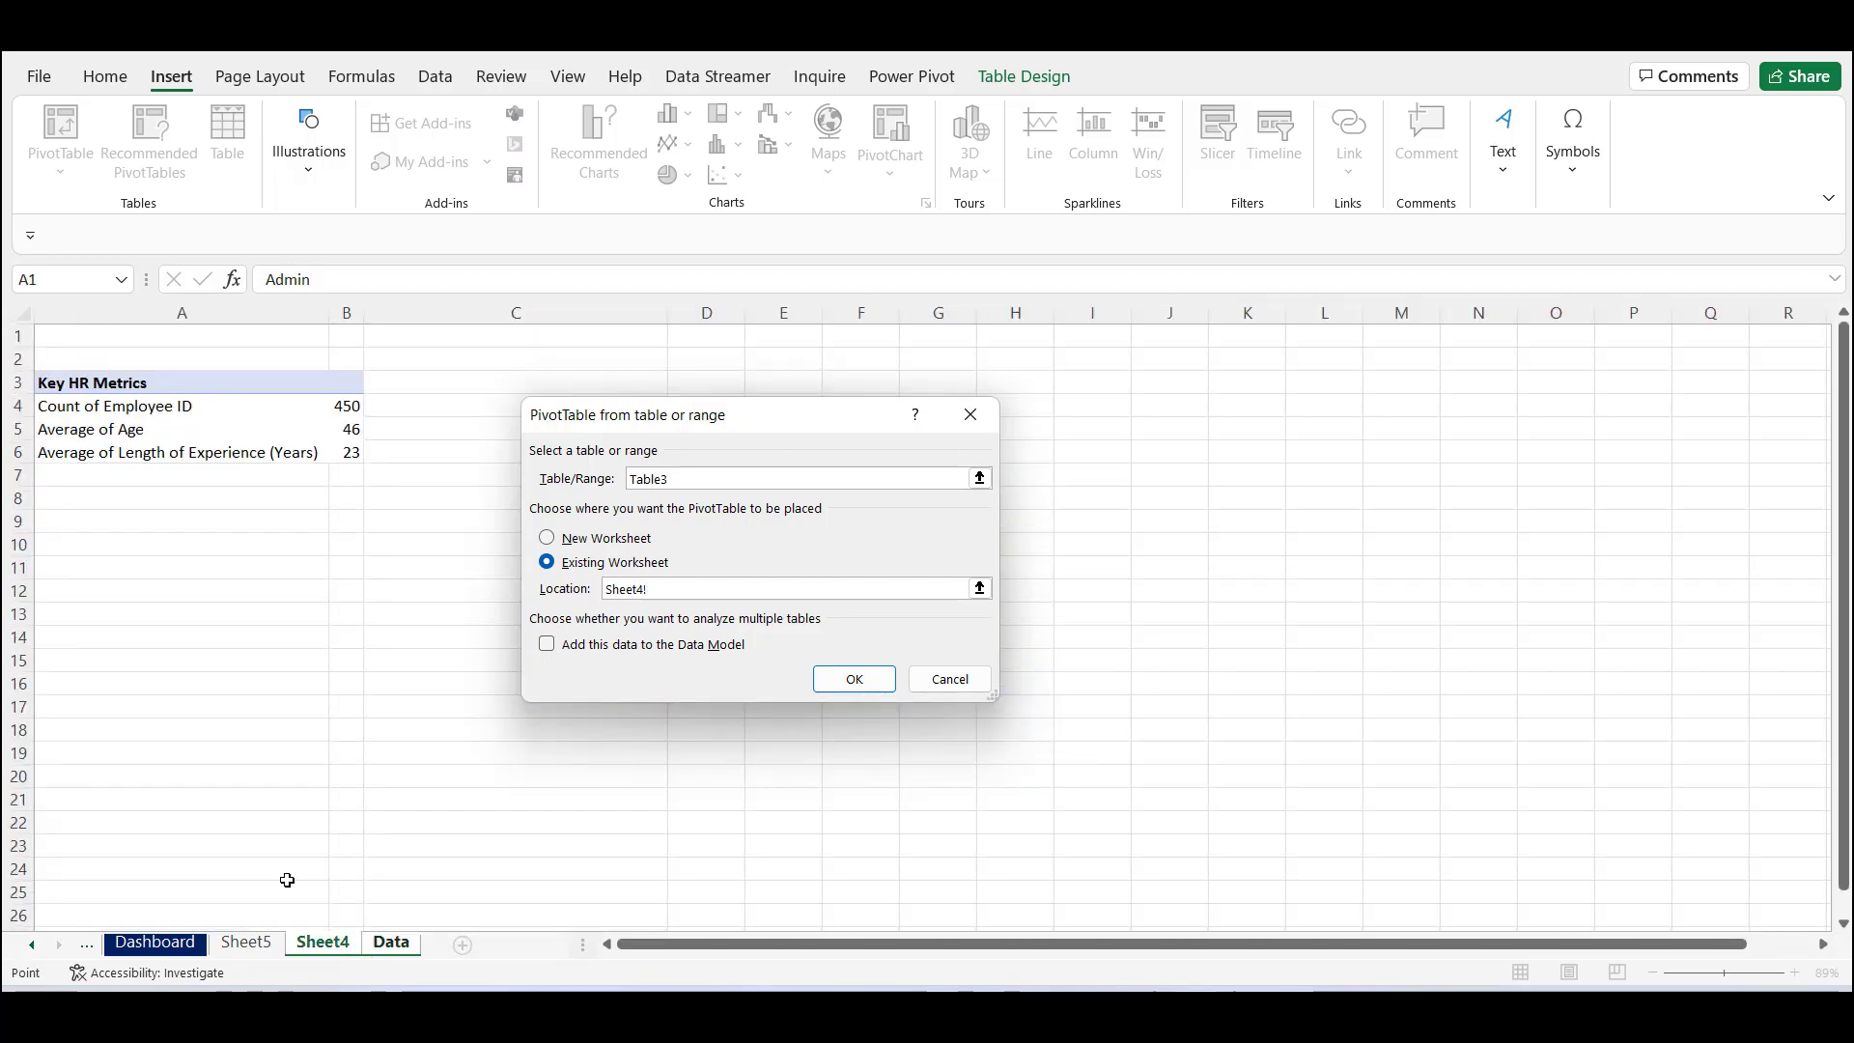
pyautogui.click(116, 545)
pyautogui.click(855, 690)
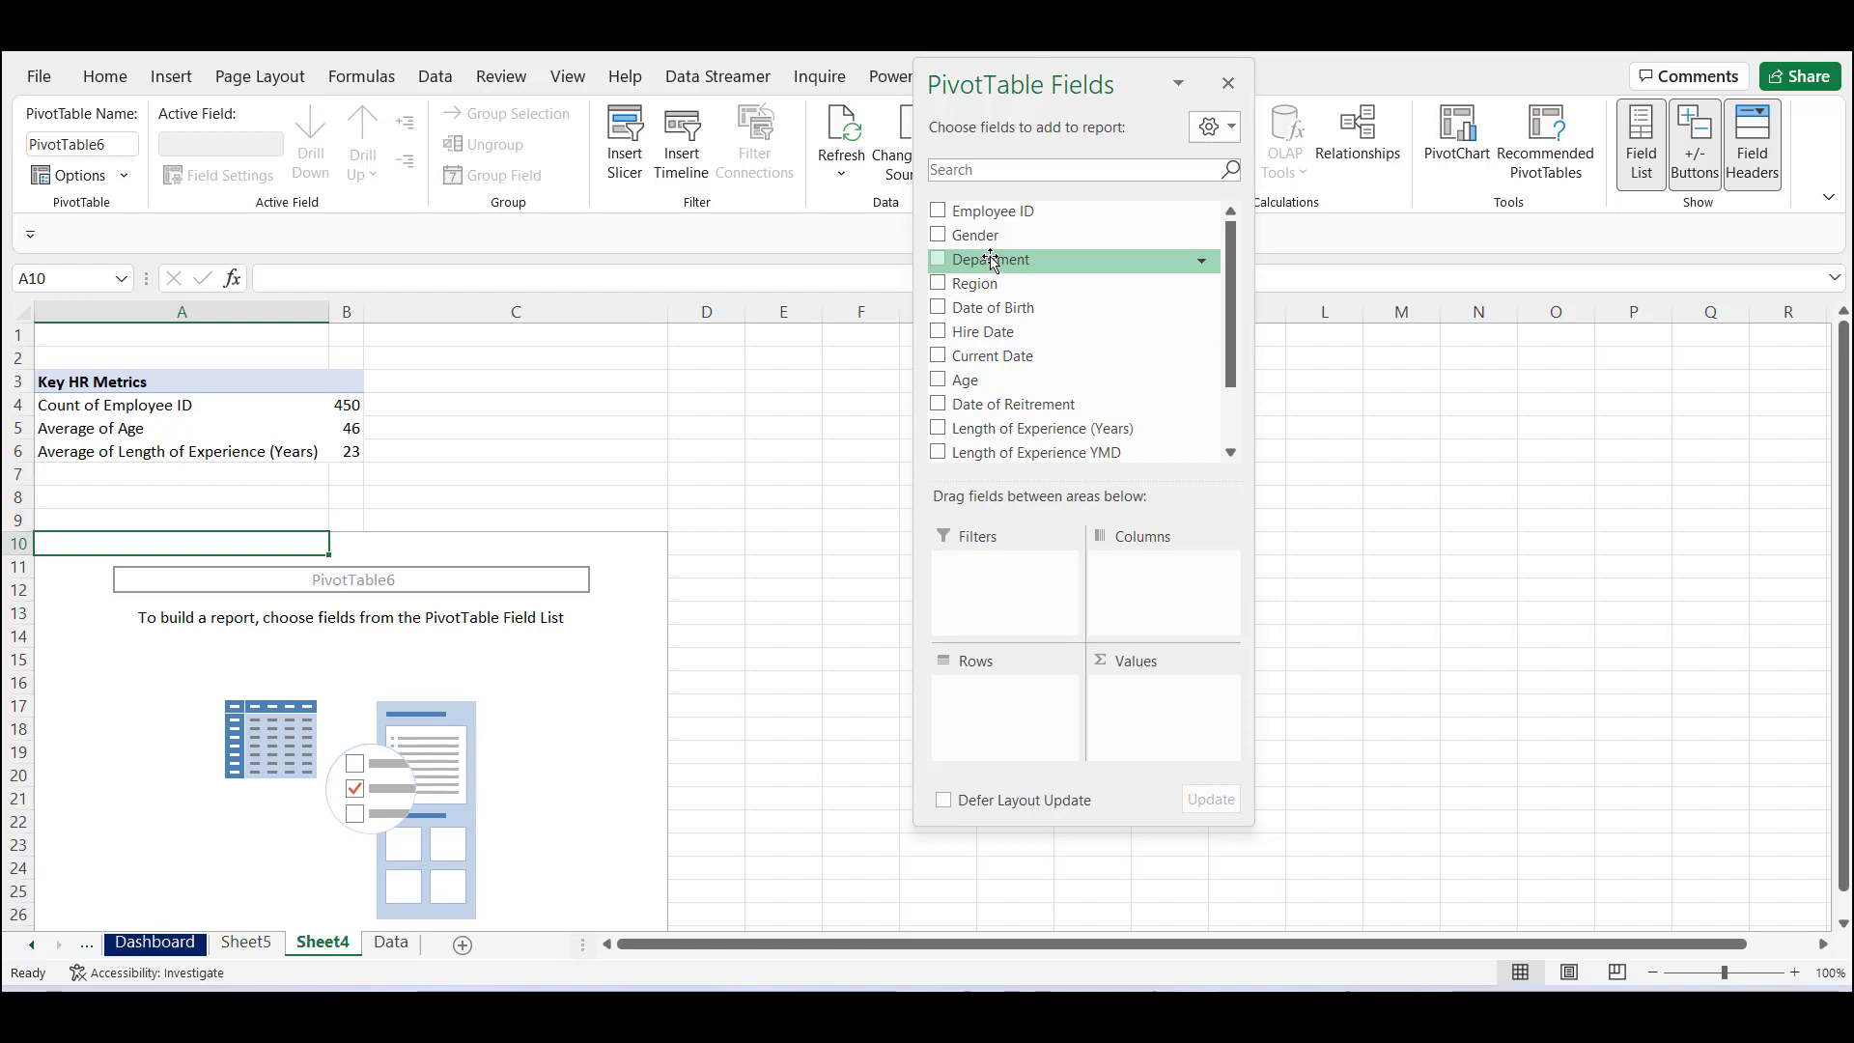
# Put Department in the new PivotTable's rows and Employee ID in its values, summarized by Count.
pyautogui.moveTo(991, 259); pyautogui.dragTo(994, 744)
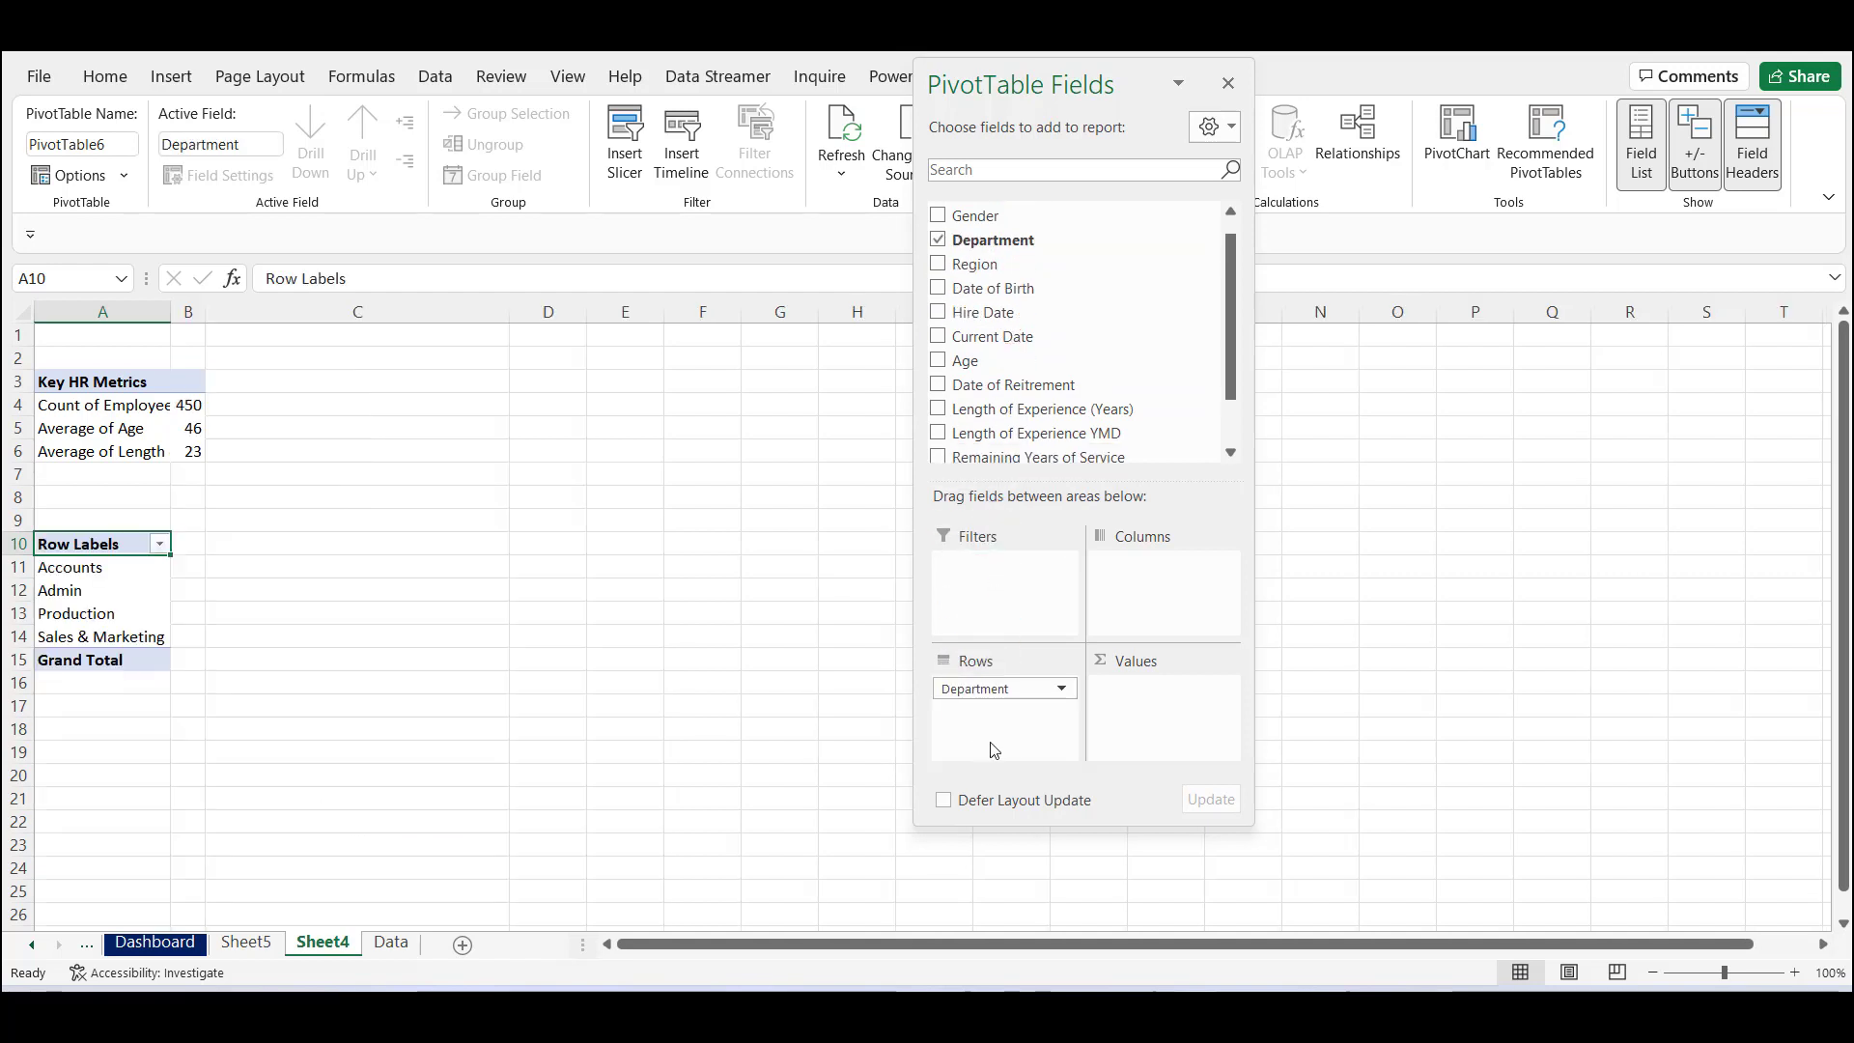
pyautogui.click(1230, 209)
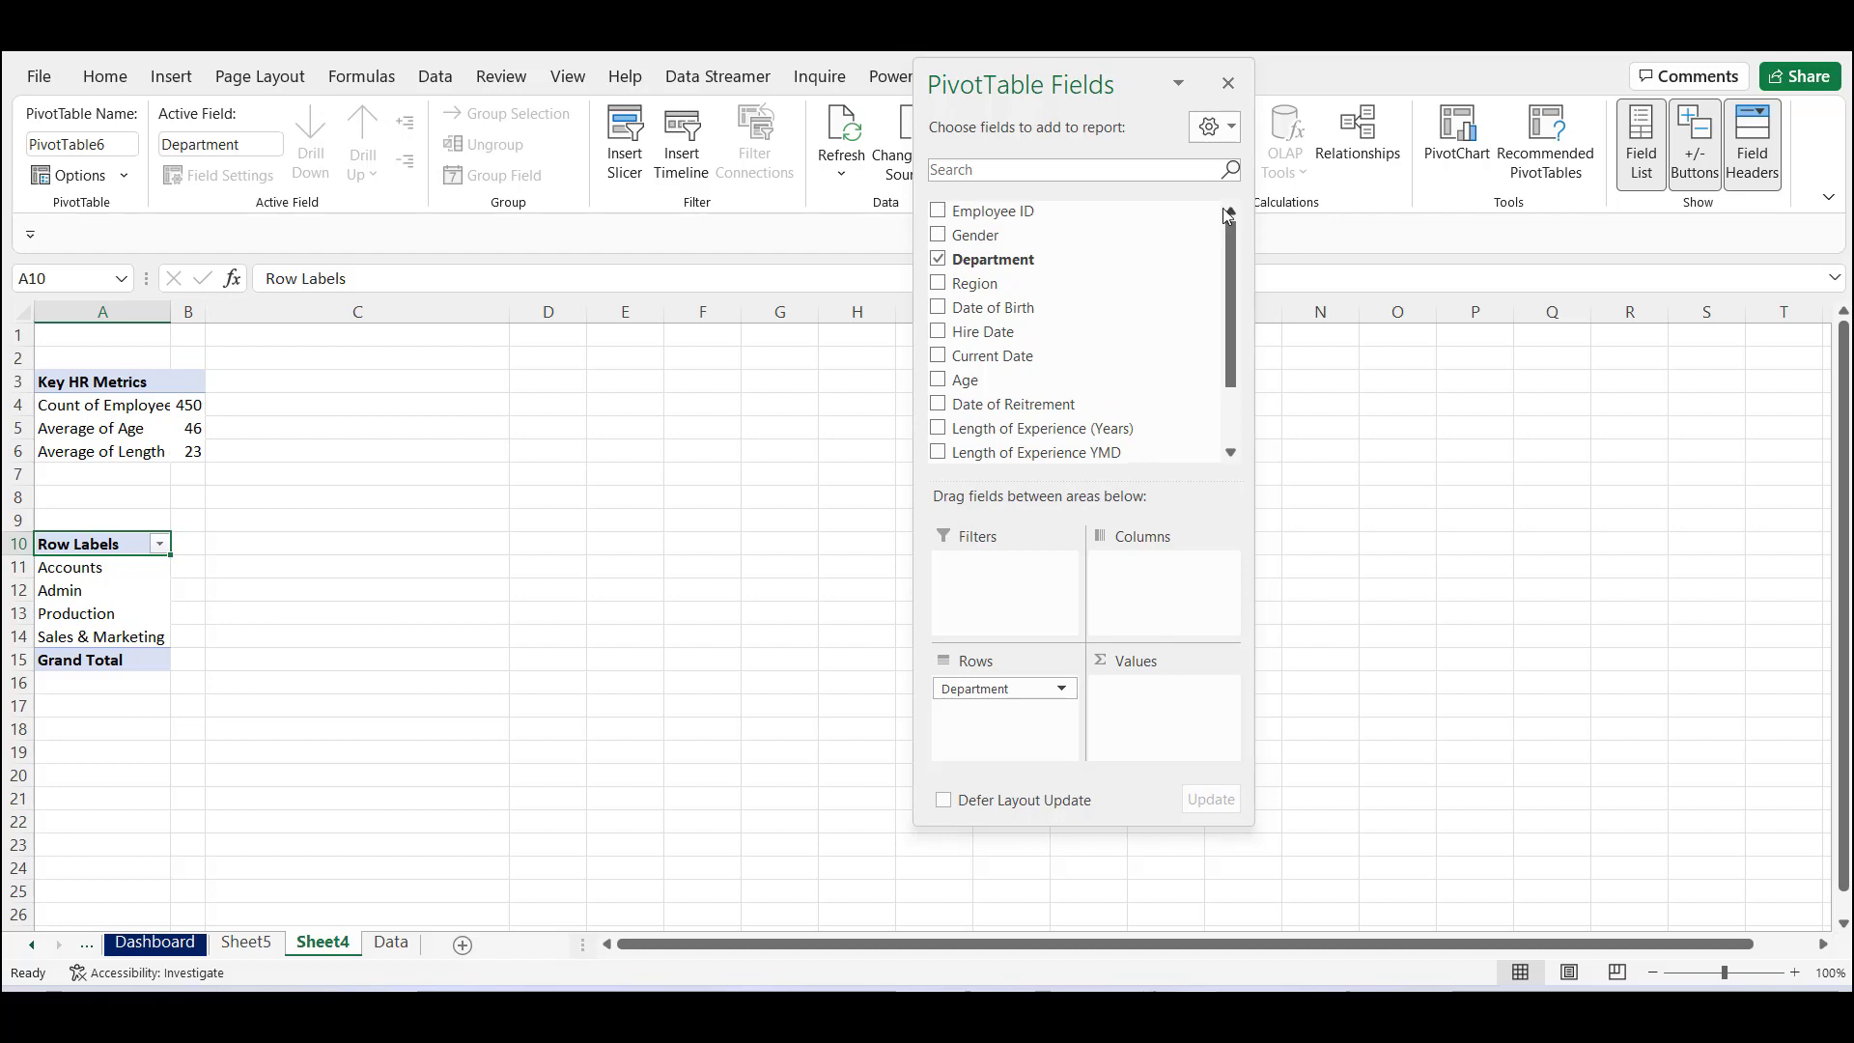
pyautogui.moveTo(1041, 221); pyautogui.dragTo(1170, 738)
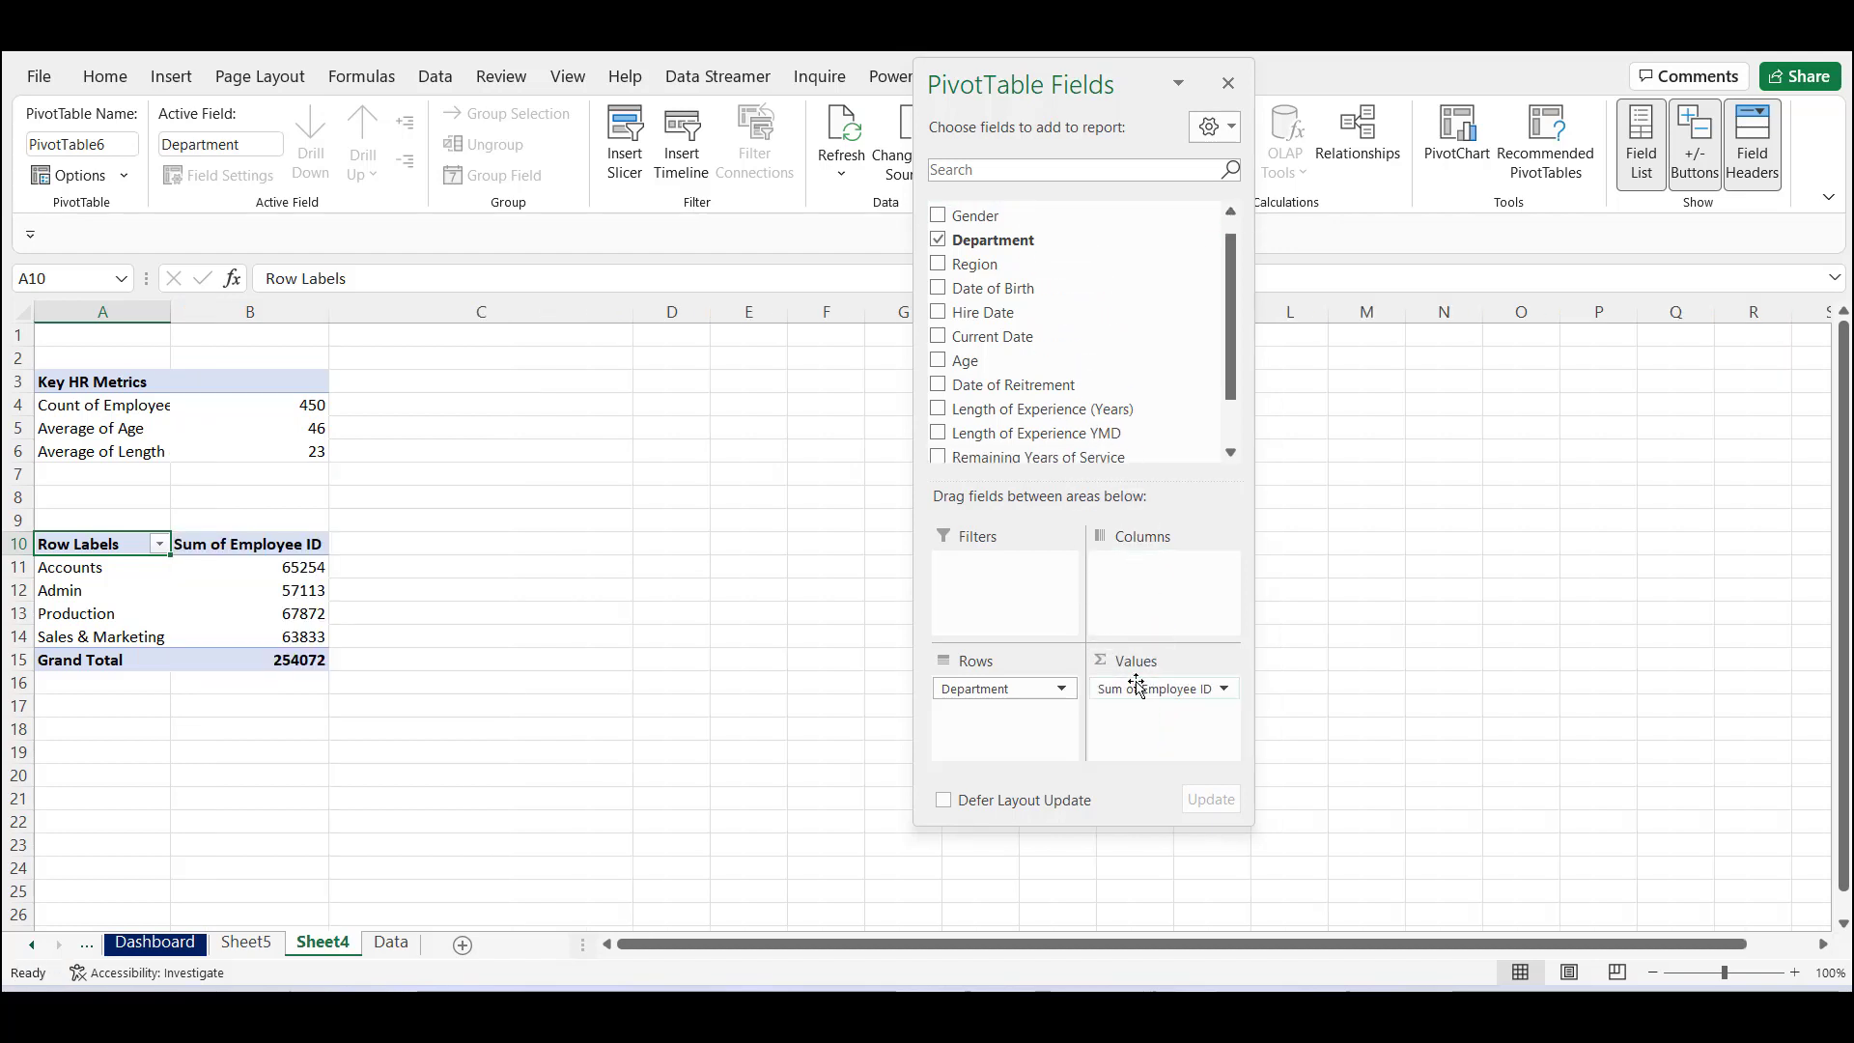
pyautogui.click(1223, 689)
pyautogui.click(1208, 668)
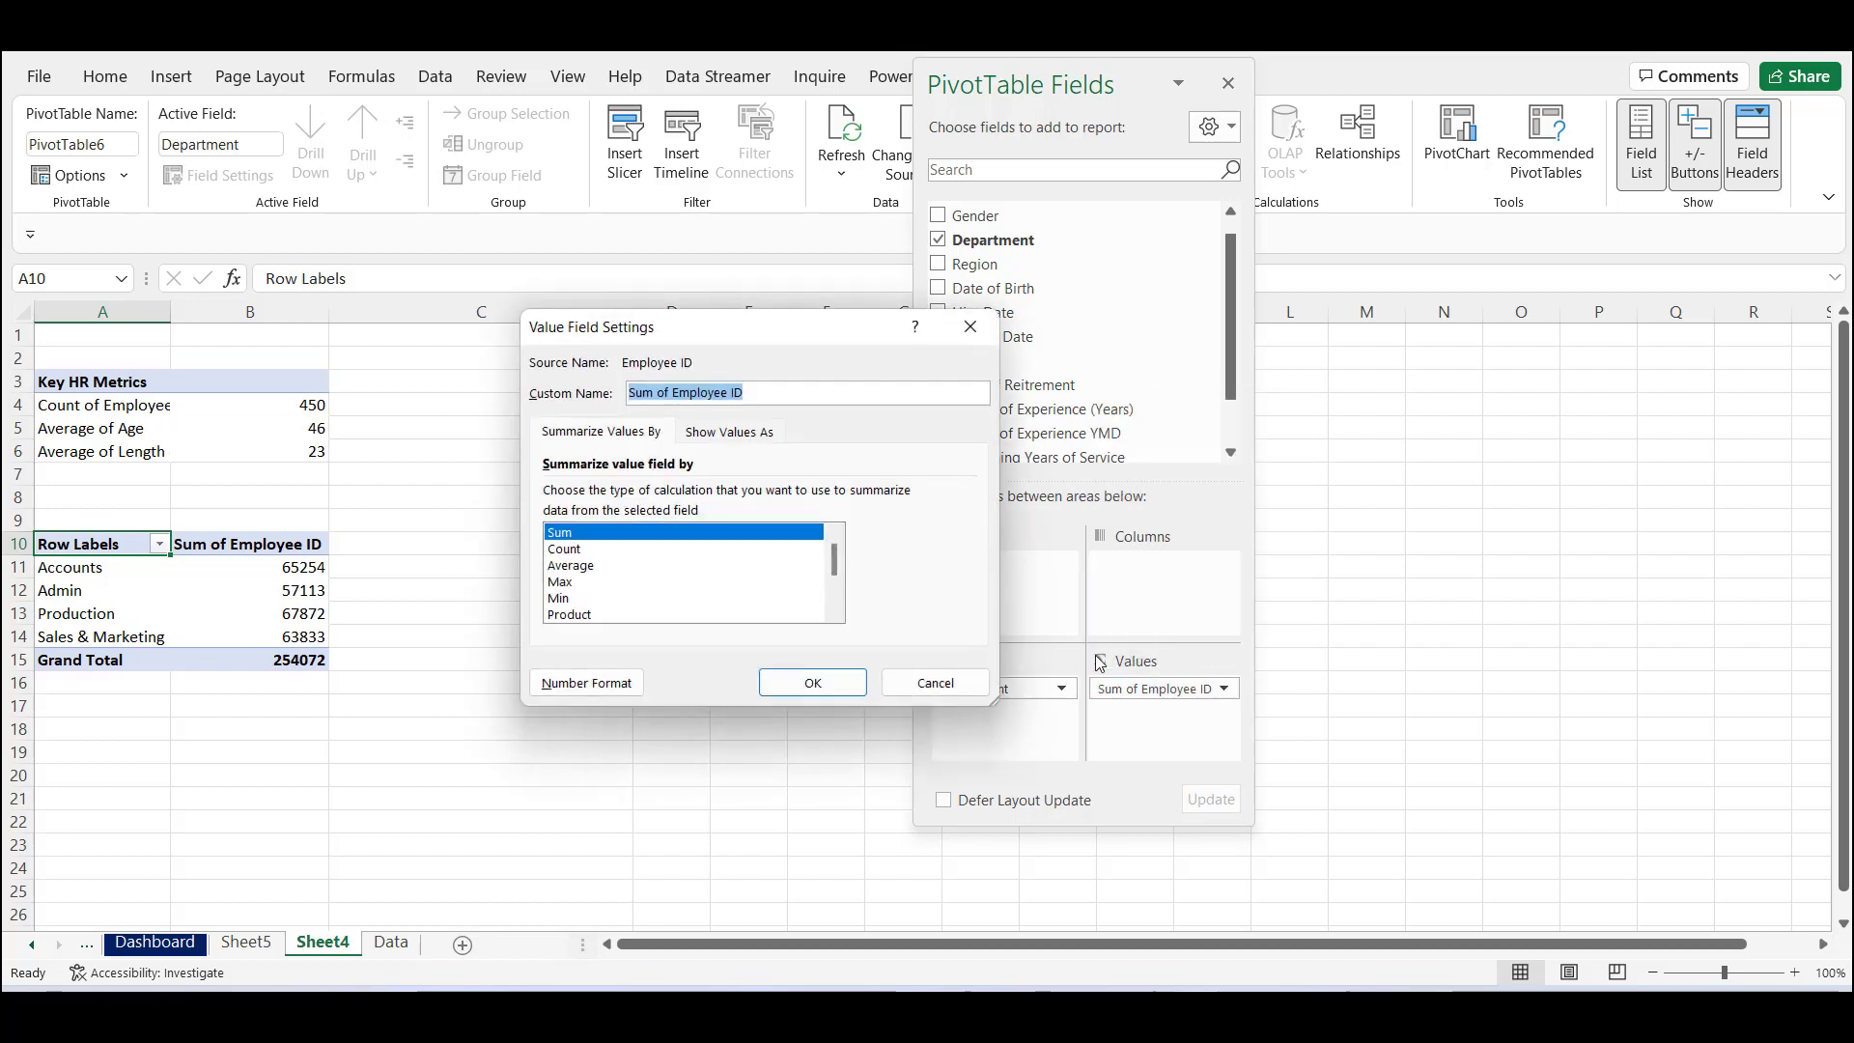
pyautogui.click(574, 549)
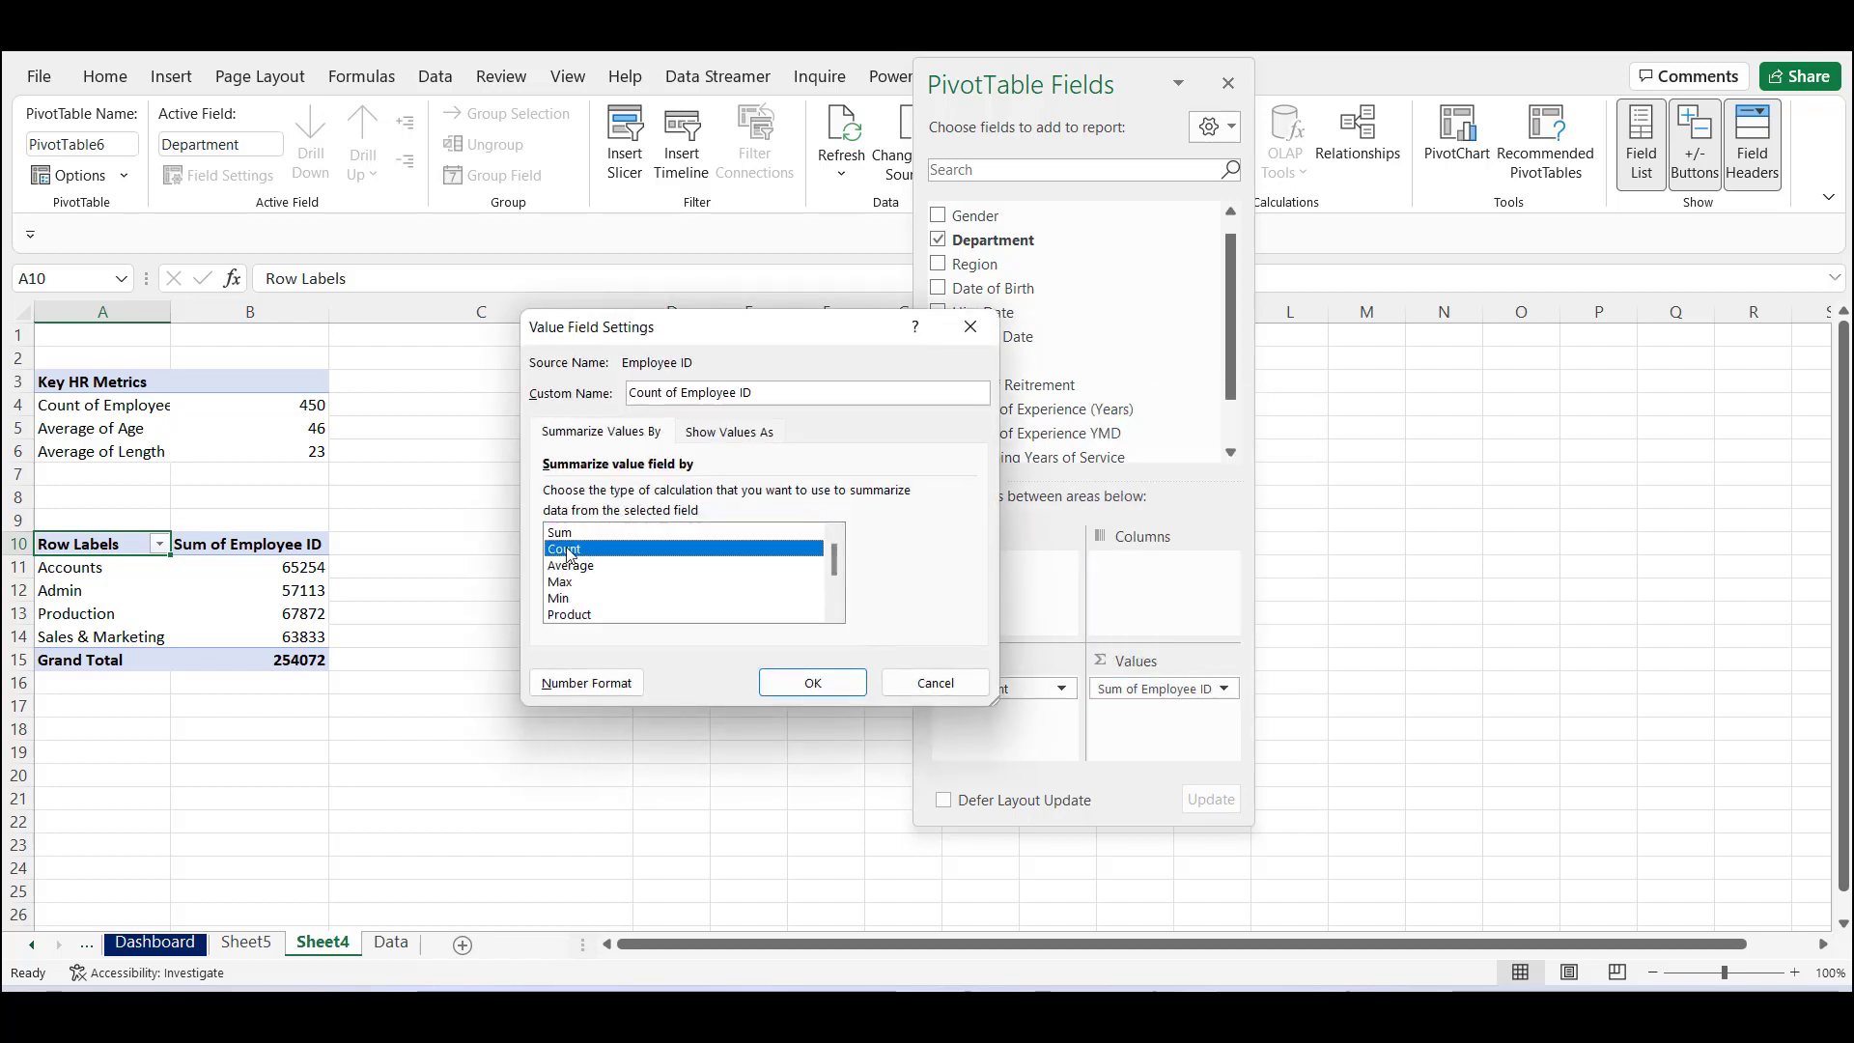
pyautogui.click(789, 680)
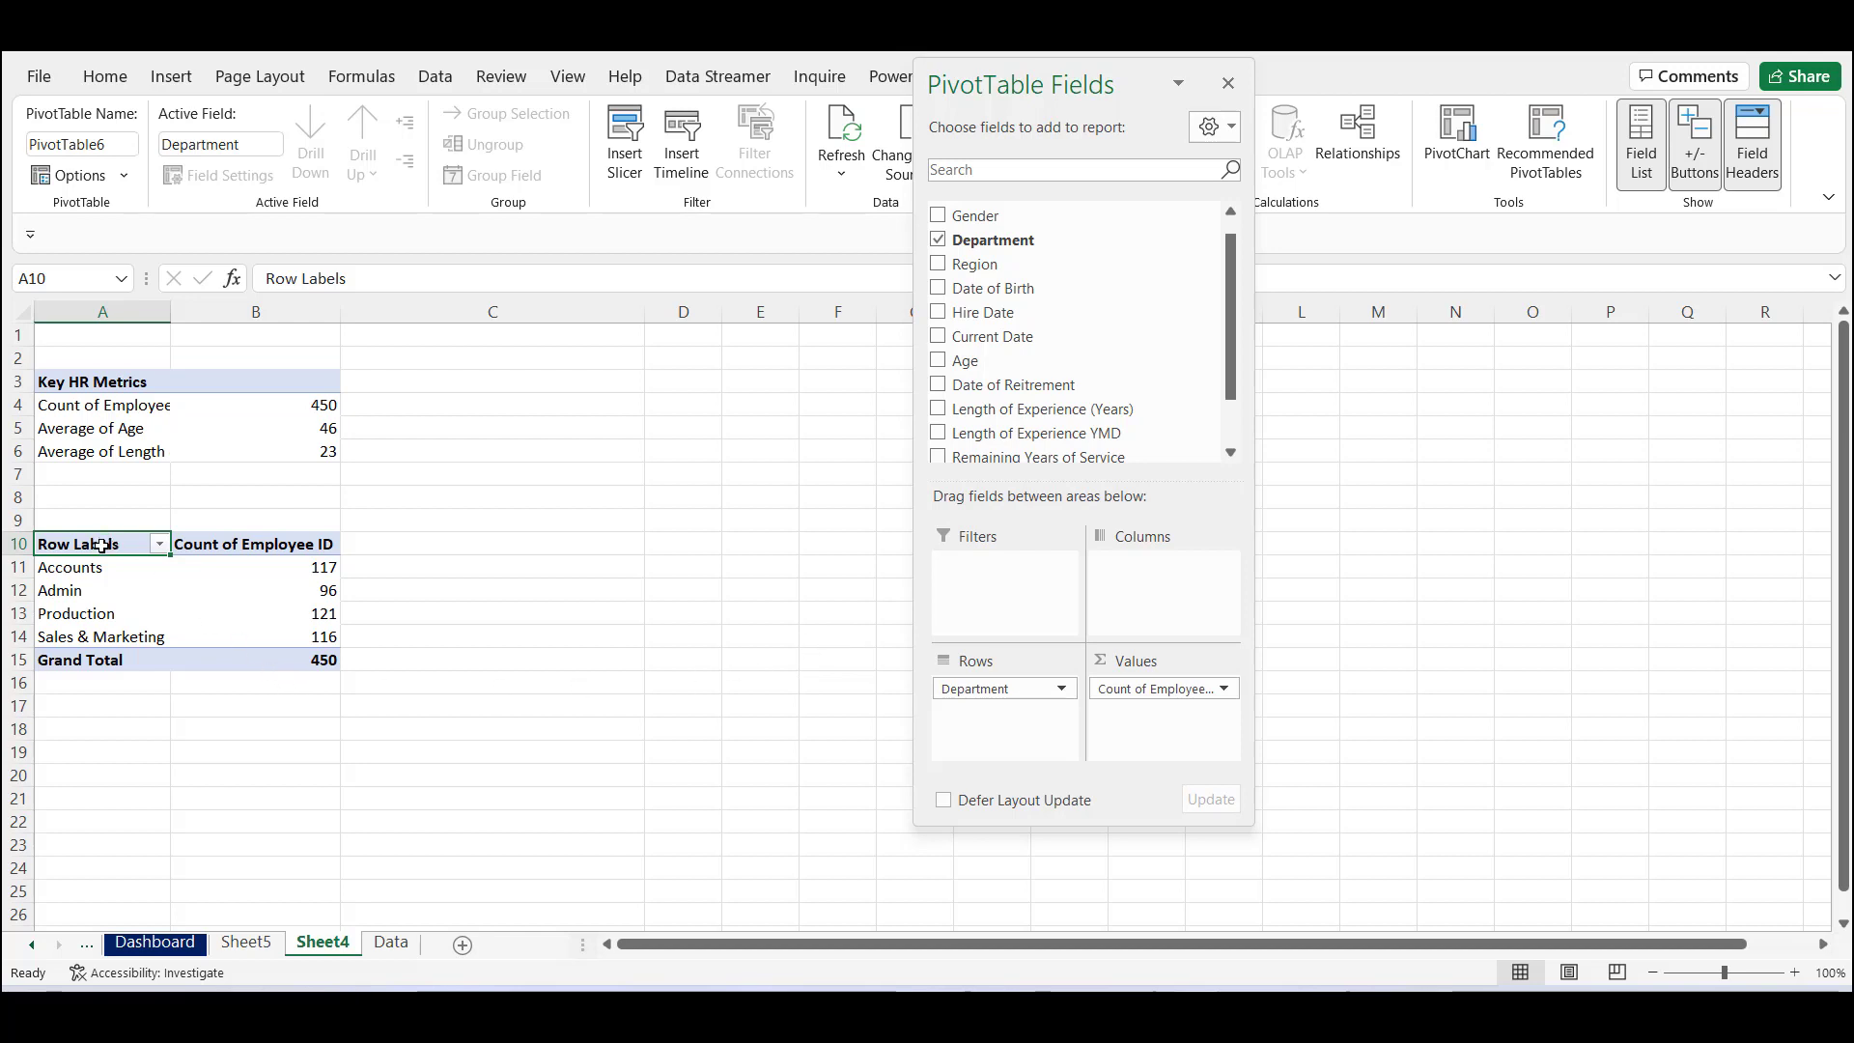
# Rename the department PivotTable's headers to "Departments" in A10 and "Employee Headcount" in B10.
pyautogui.write('De')
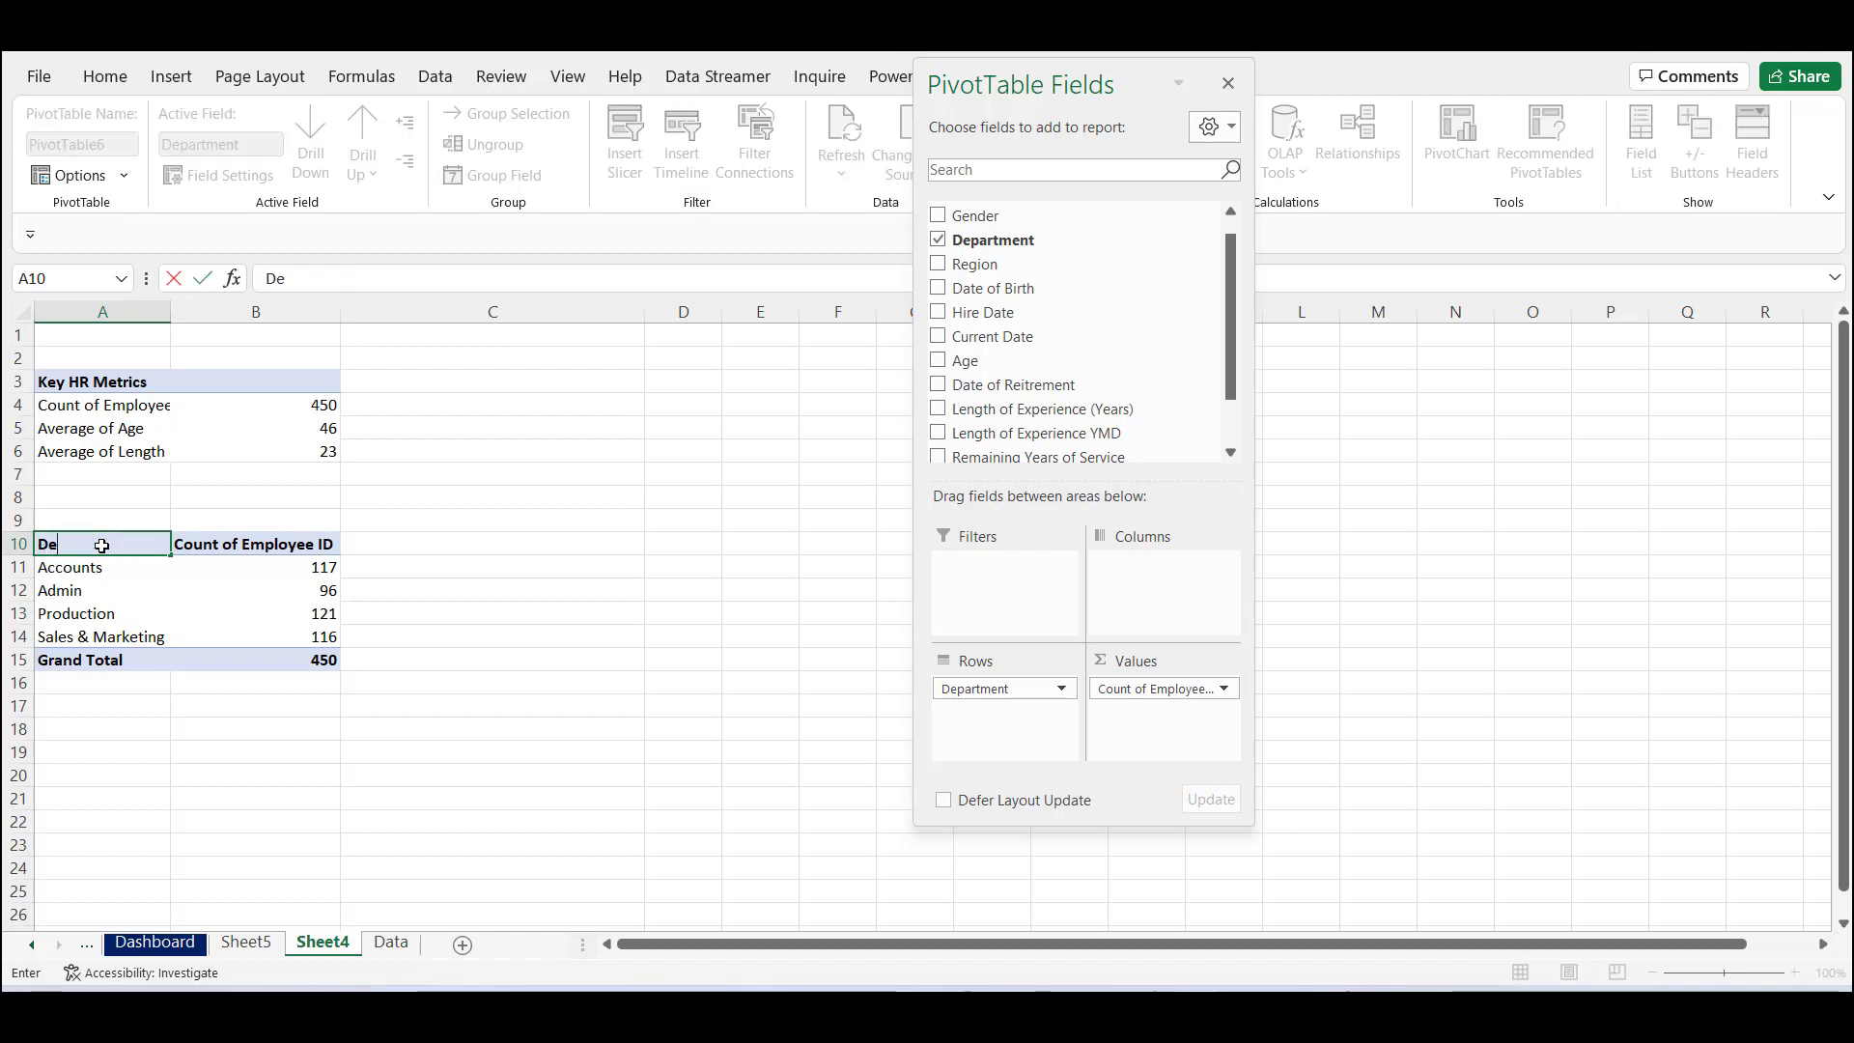
pyautogui.write('partments')
pyautogui.press('Tab')
pyautogui.write('Employe')
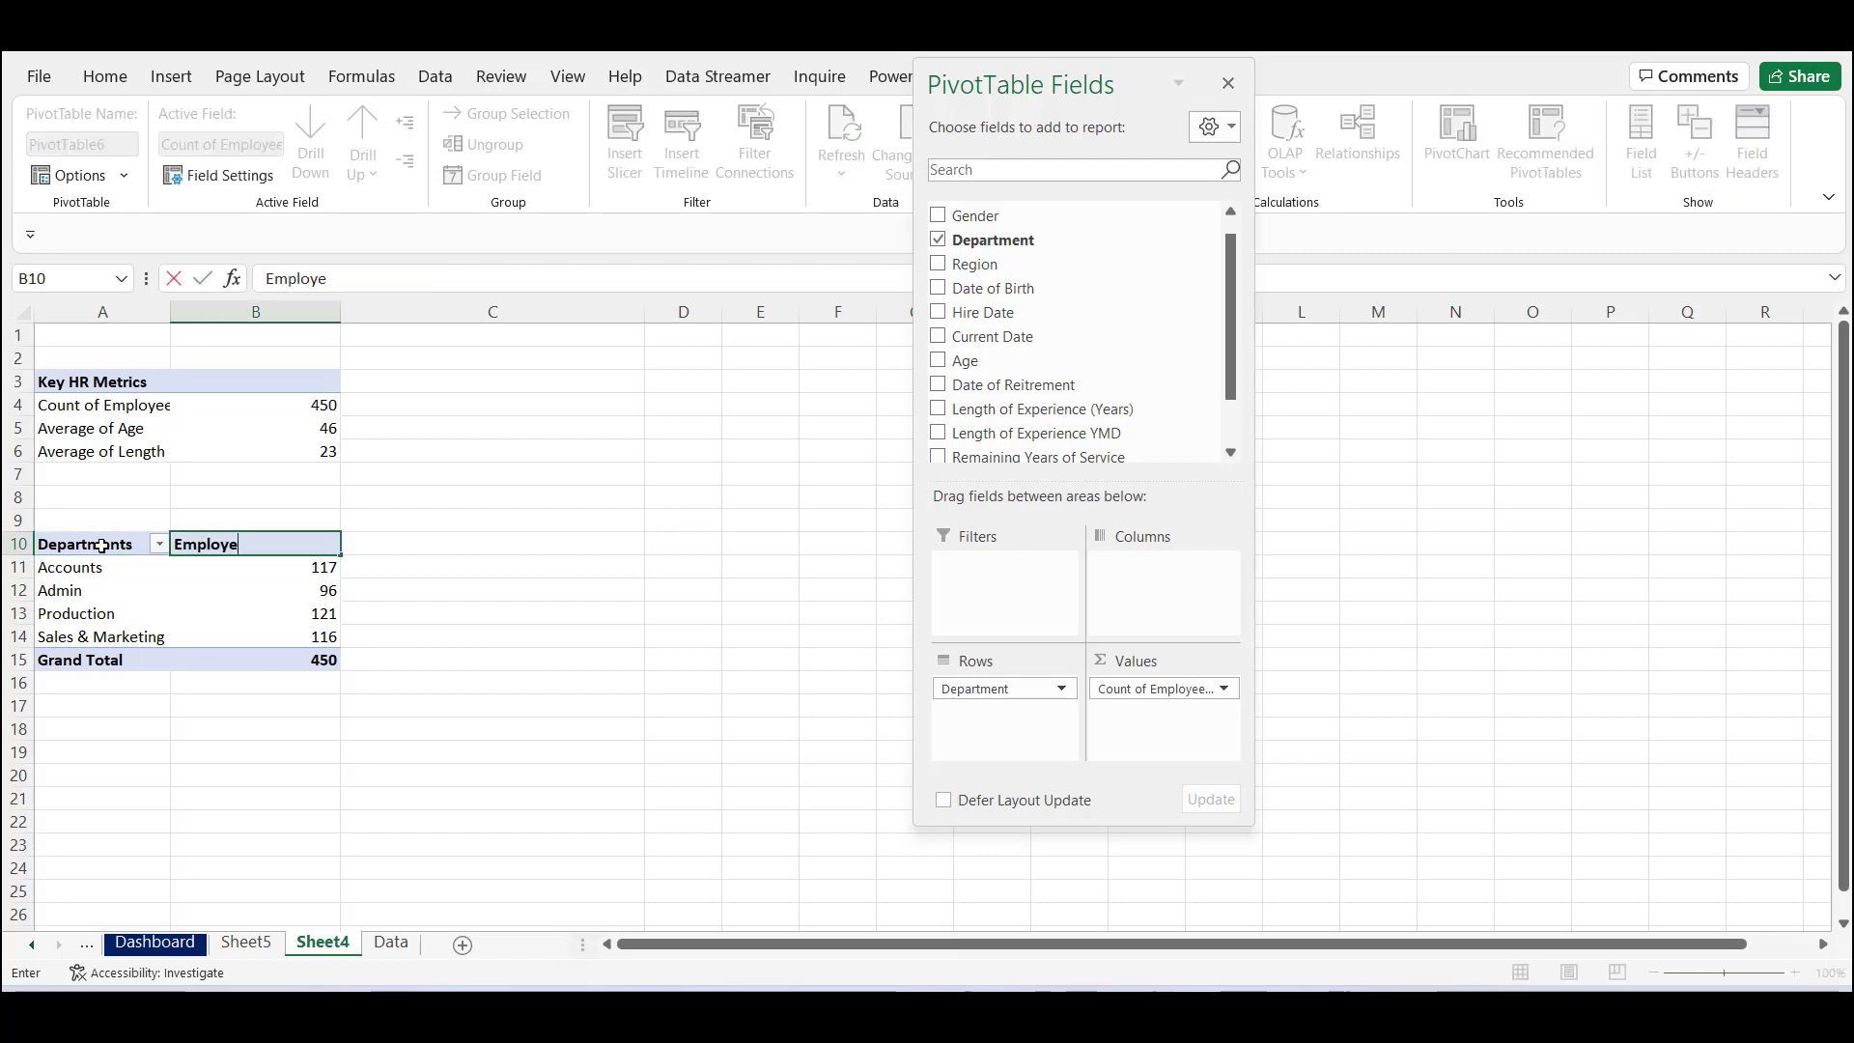
pyautogui.write('e Headcount')
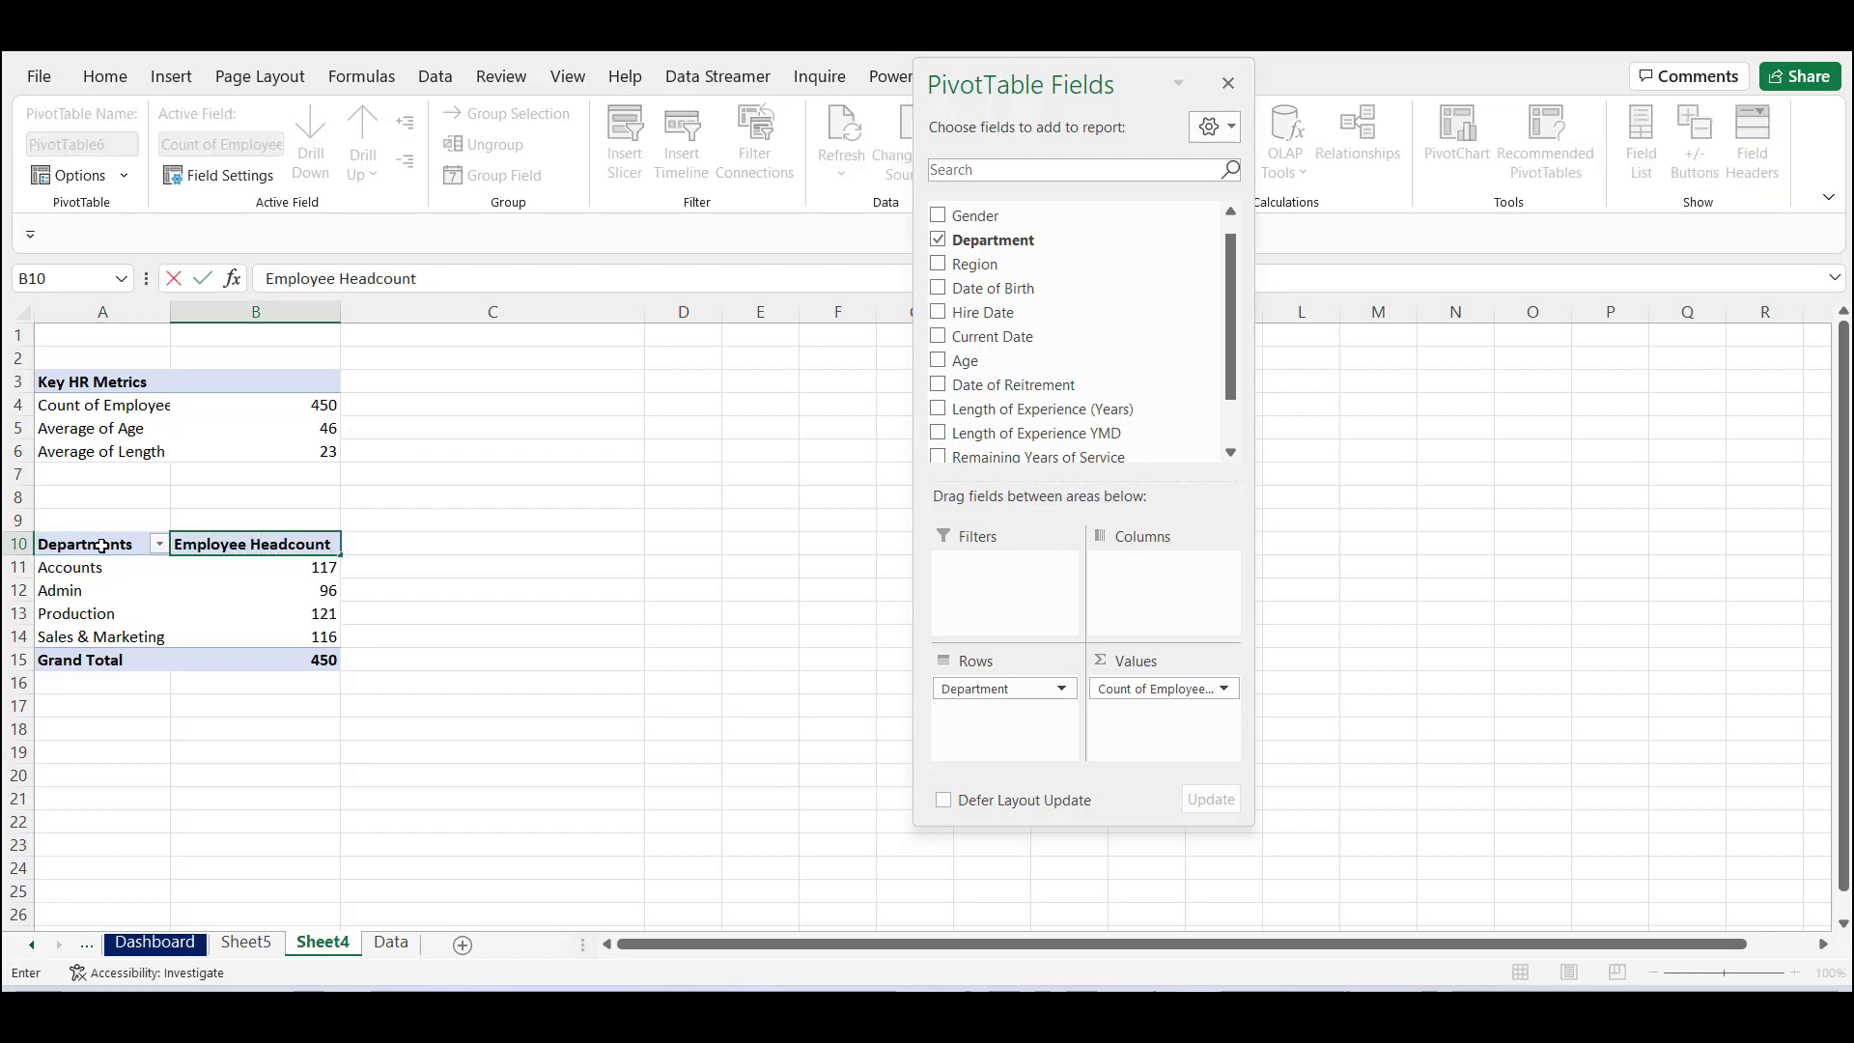
pyautogui.press('Return')
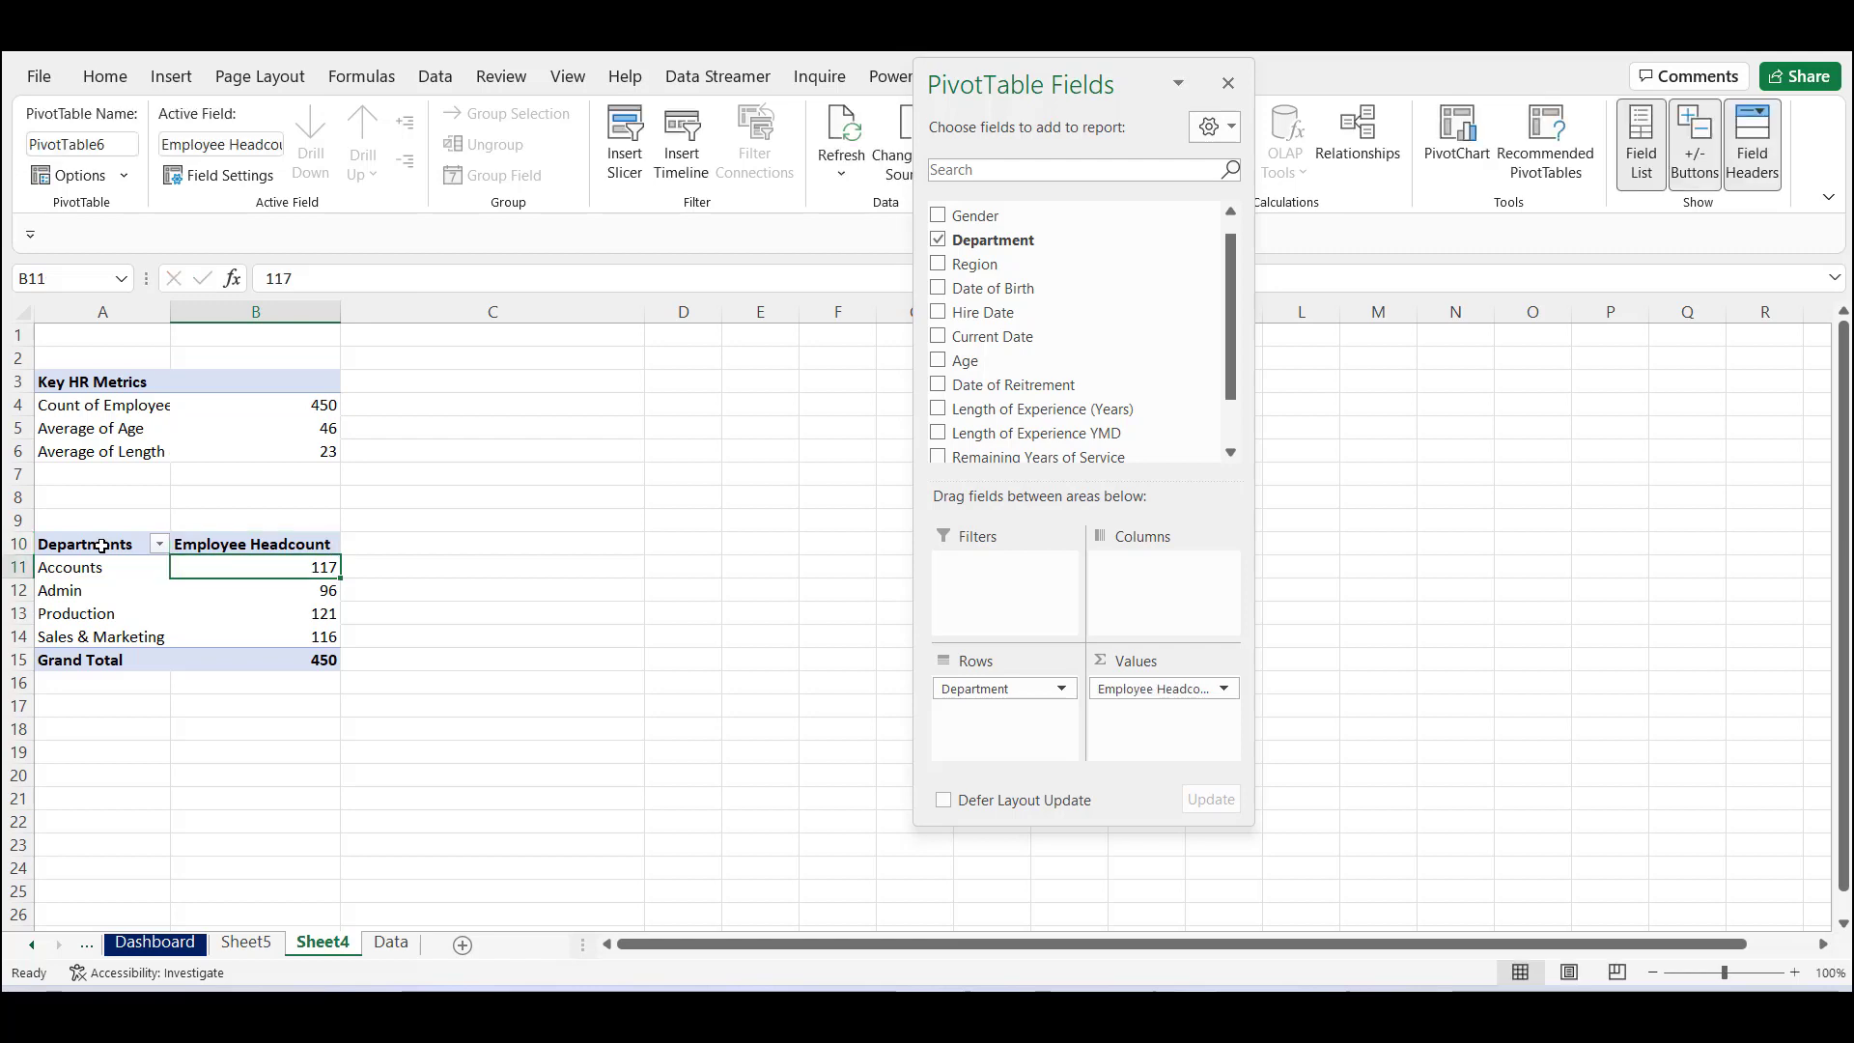
# Rename the Sheet4 worksheet as "New HR Dashboard".
pyautogui.rightClick(335, 946)
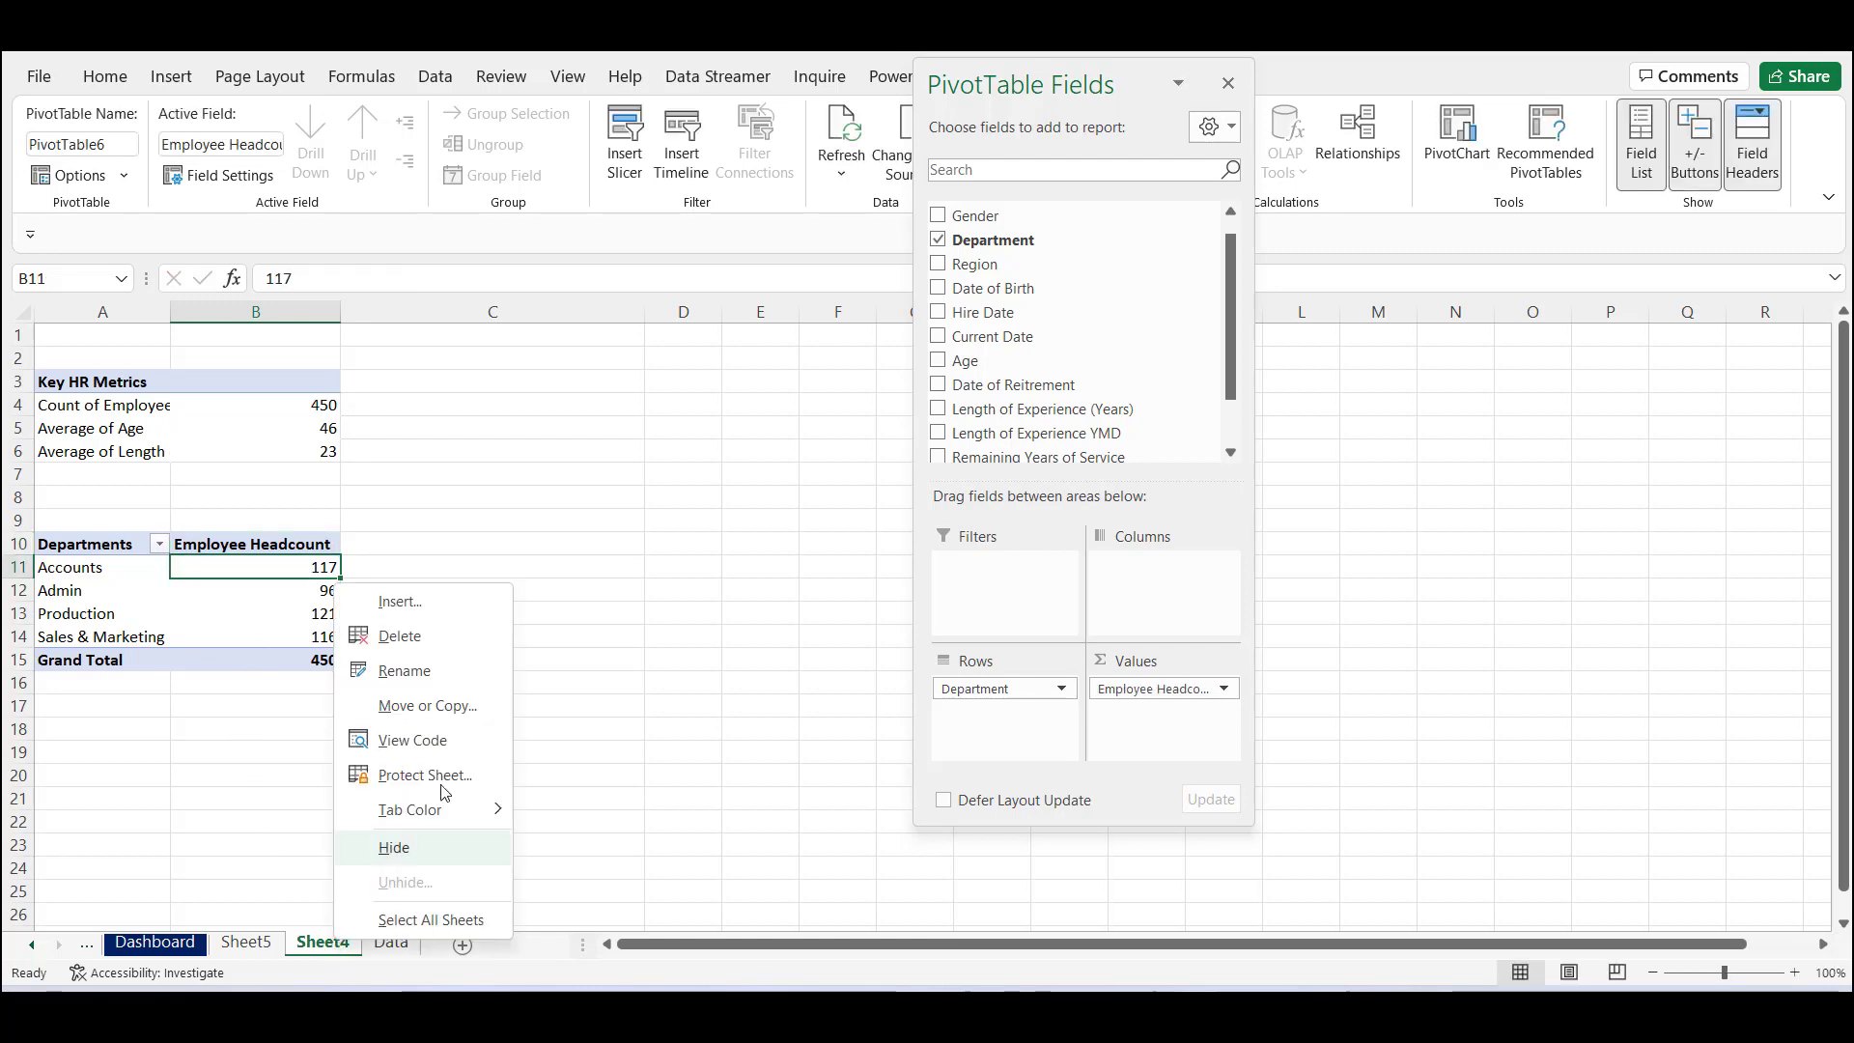
pyautogui.click(422, 669)
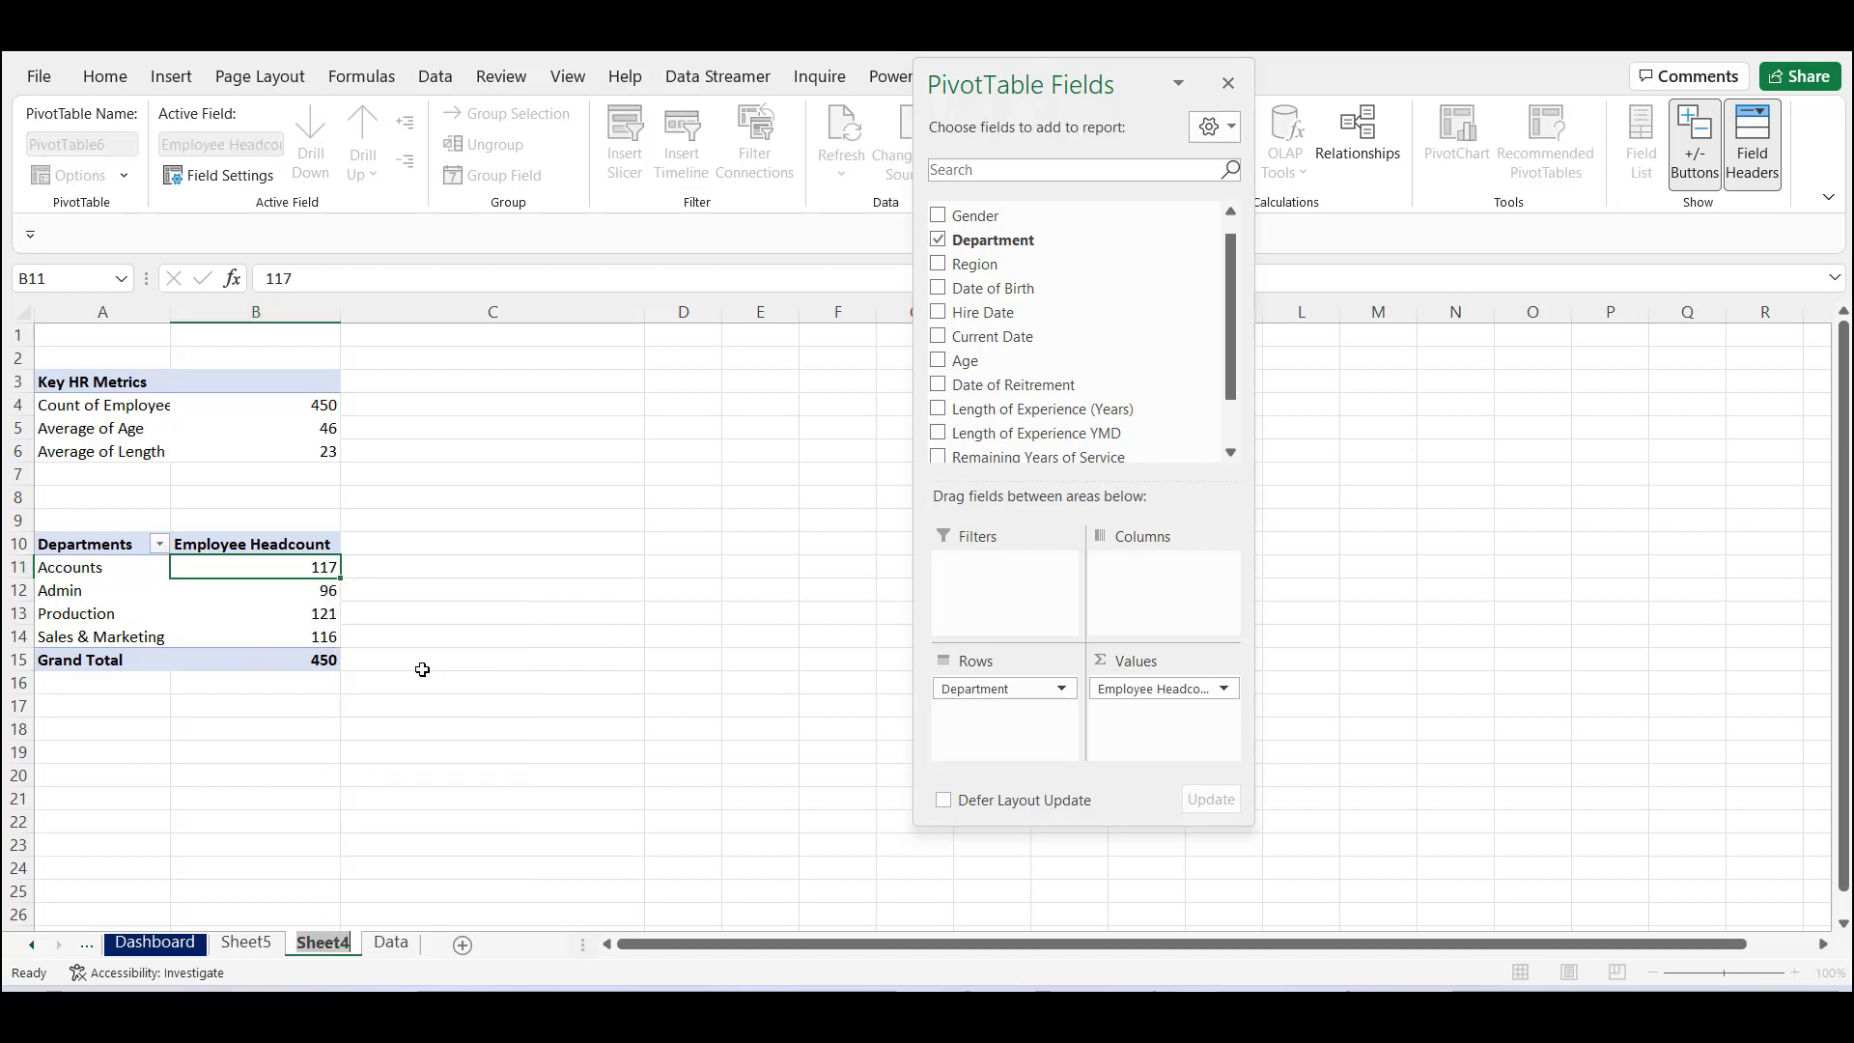
pyautogui.write('Nwe')
pyautogui.press('BackSpace')
pyautogui.press('BackSpace')
pyautogui.write('ew')
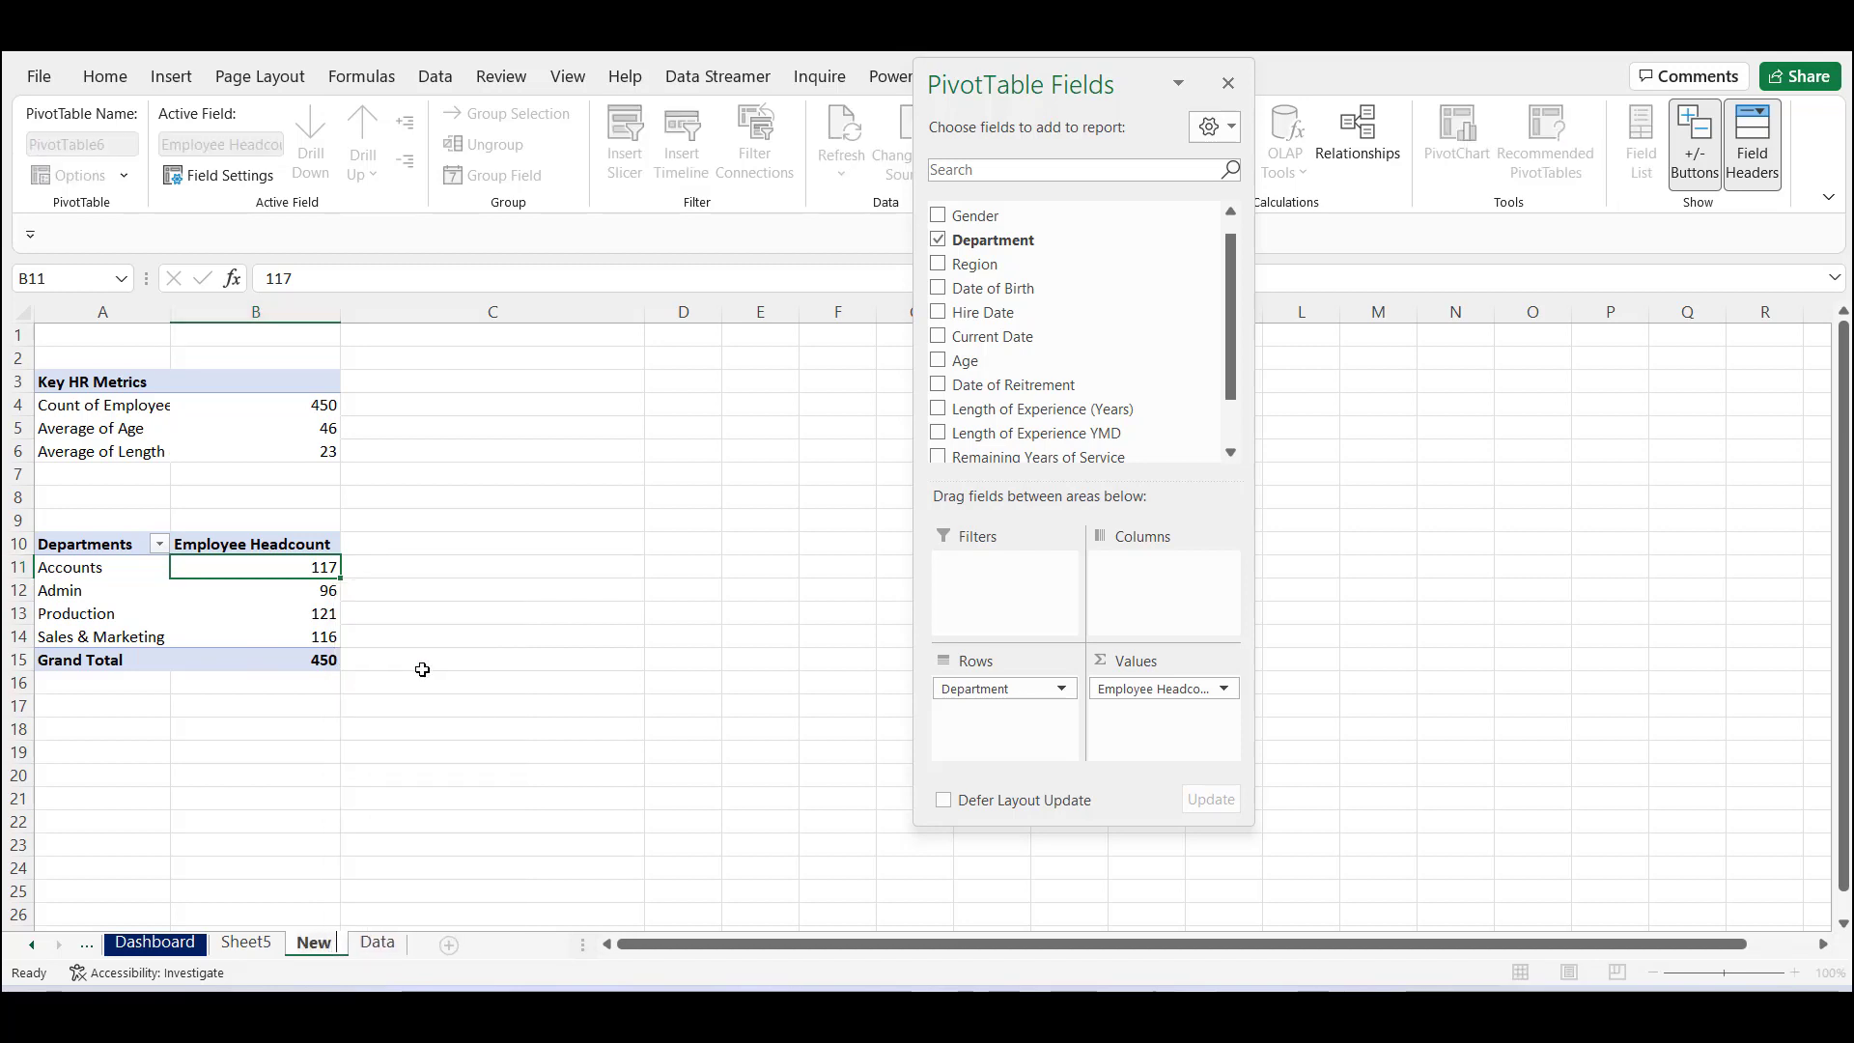
pyautogui.write(' HR Dah')
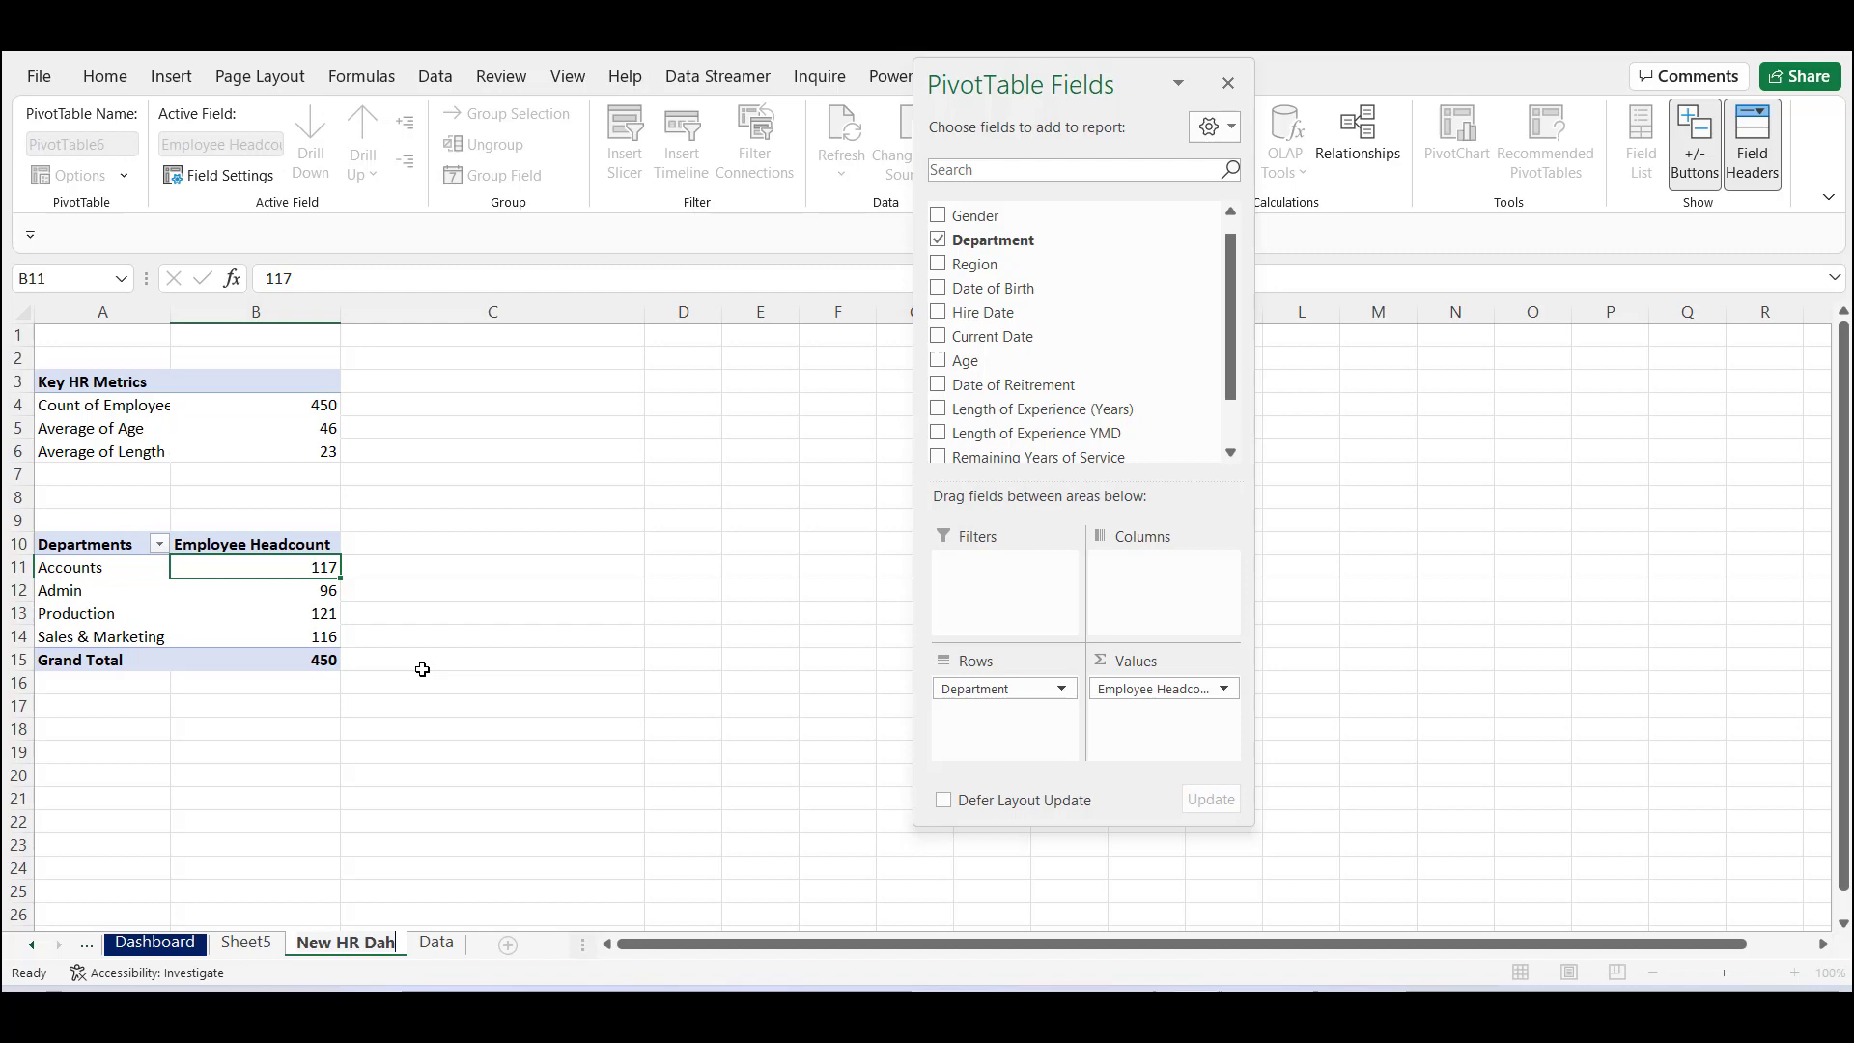
pyautogui.press('BackSpace')
pyautogui.write('shboard')
pyautogui.press('Return')
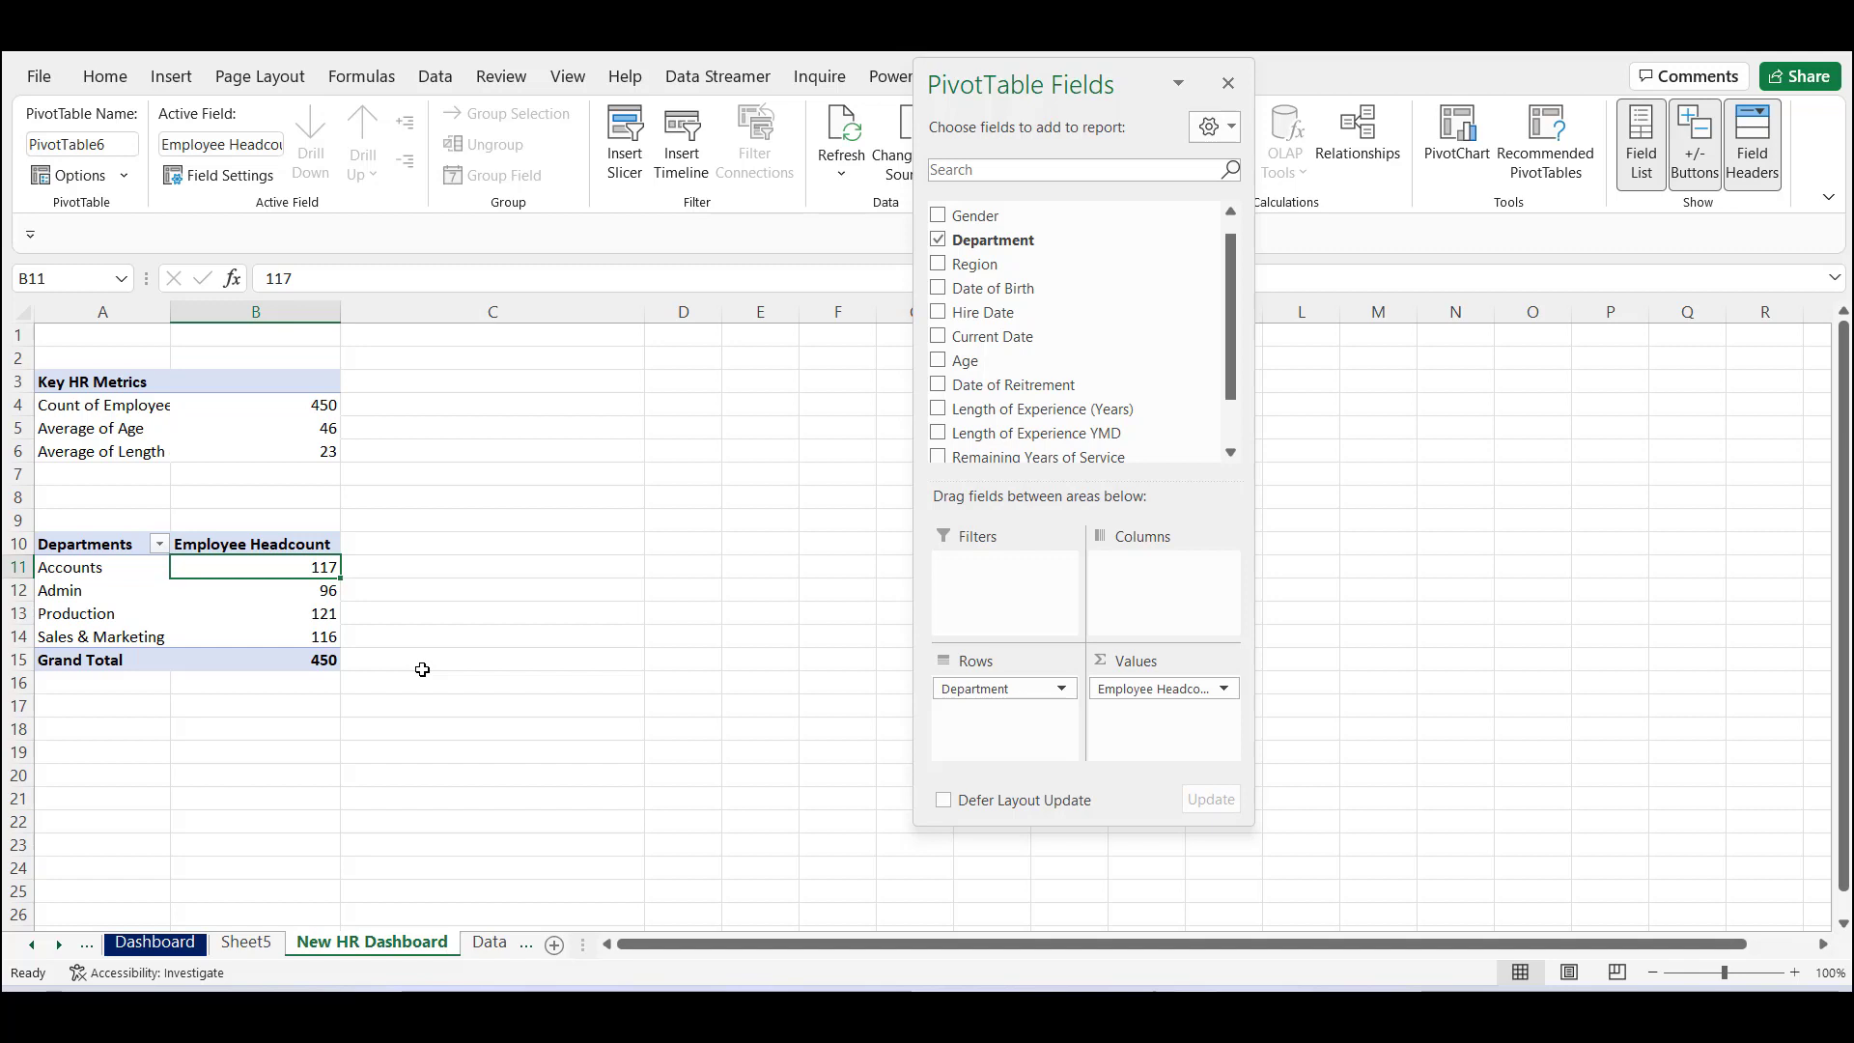
# Insert a Clustered Column PivotChart of employee headcount by department and place it beside the department PivotTable.
pyautogui.click(139, 576)
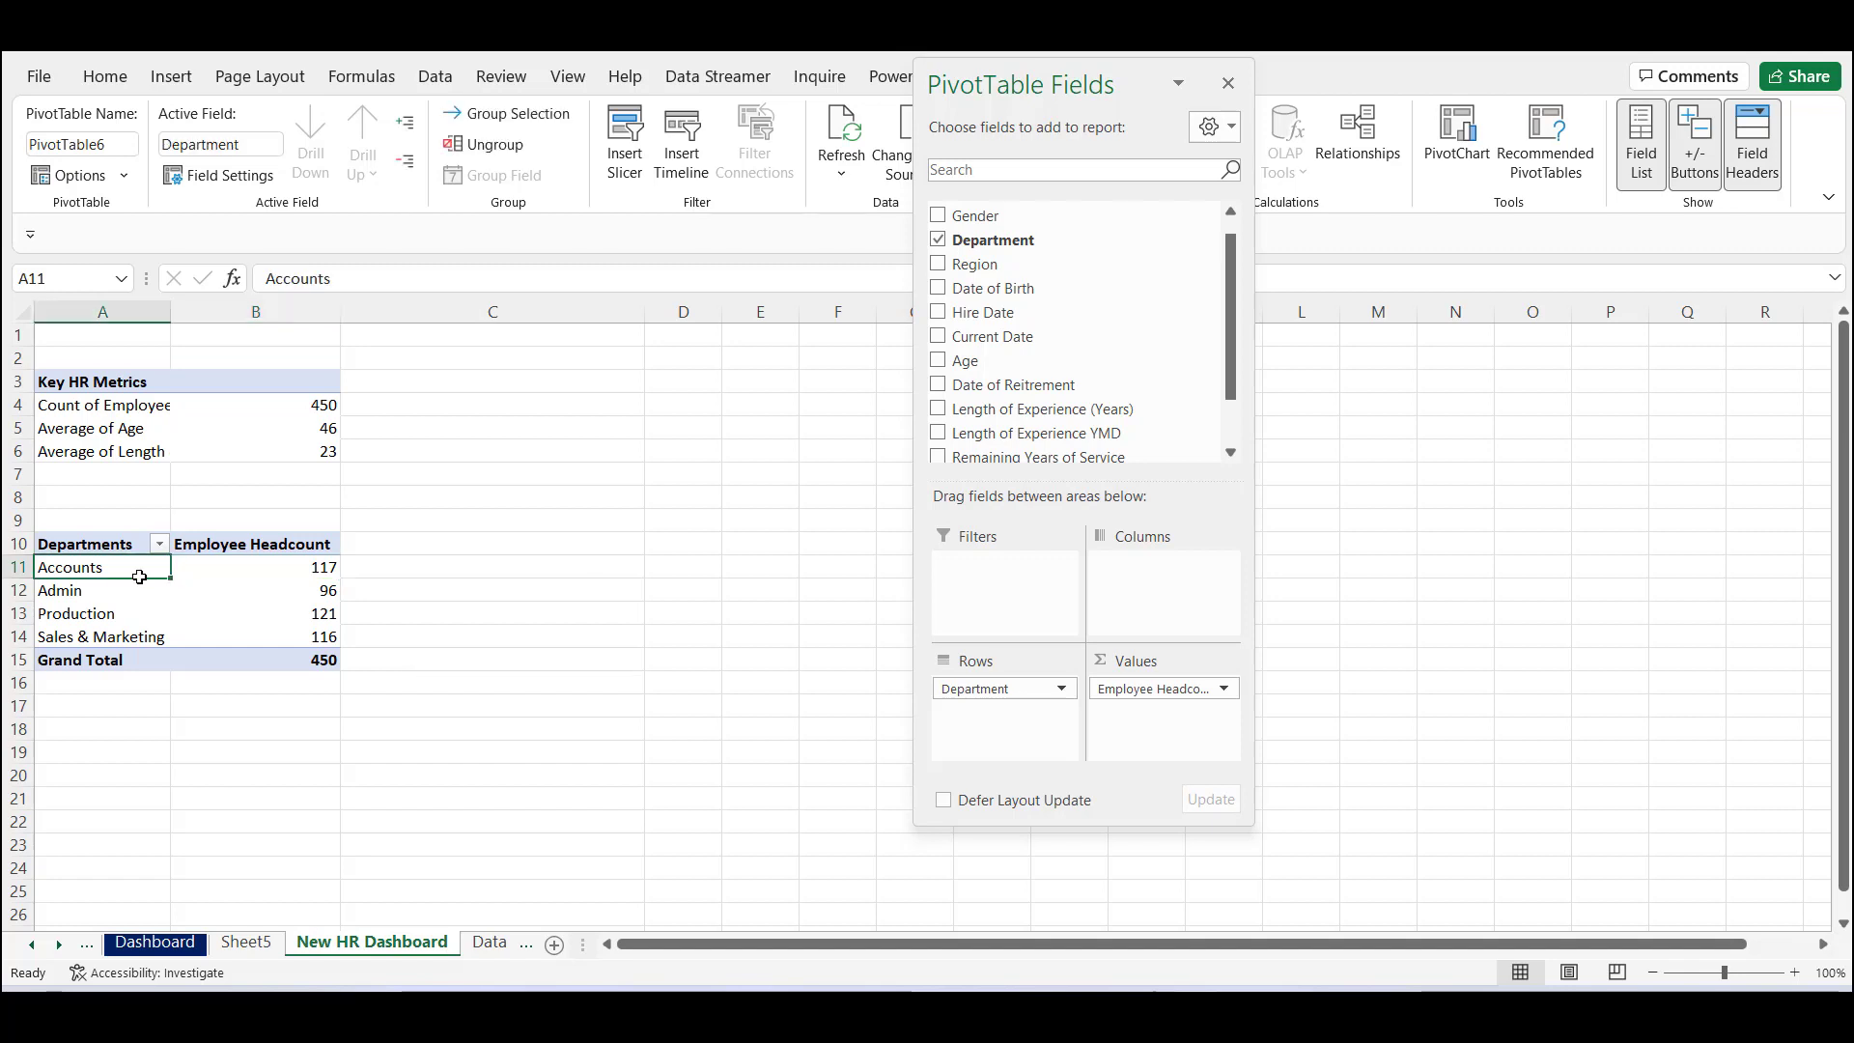
pyautogui.click(1228, 83)
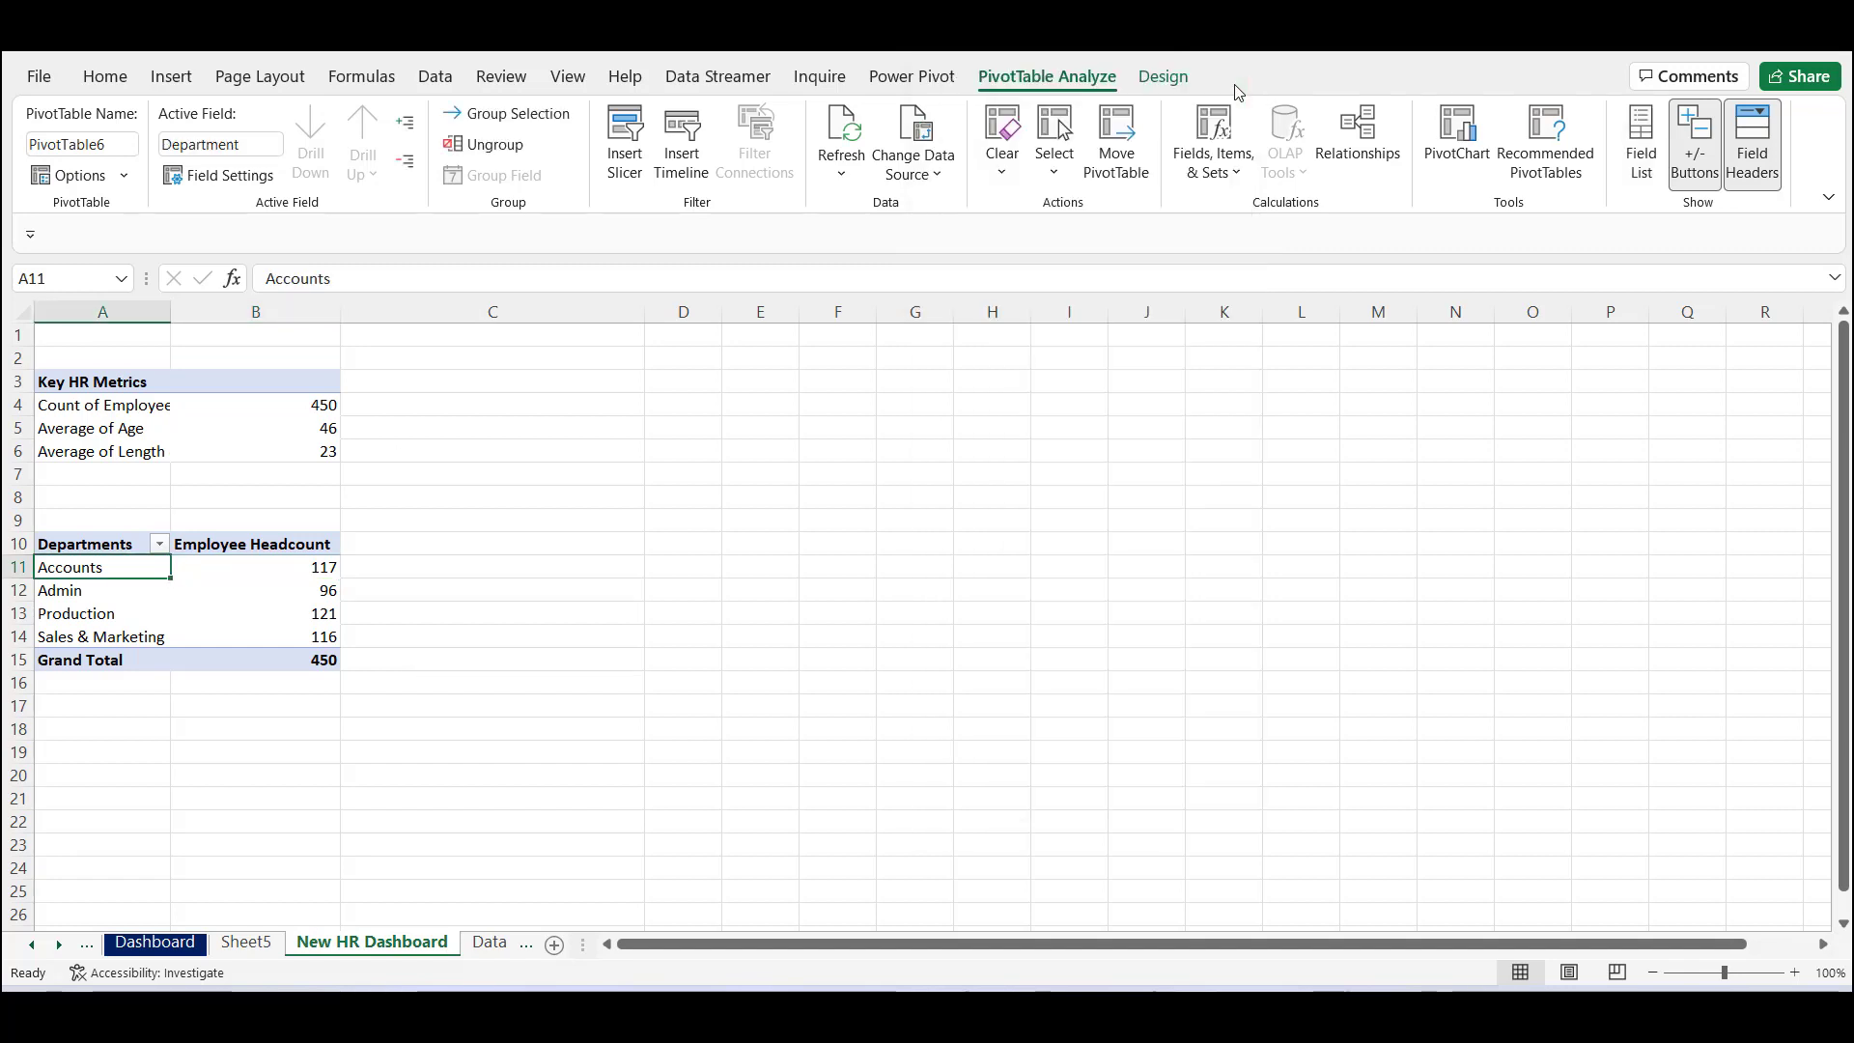
pyautogui.click(281, 586)
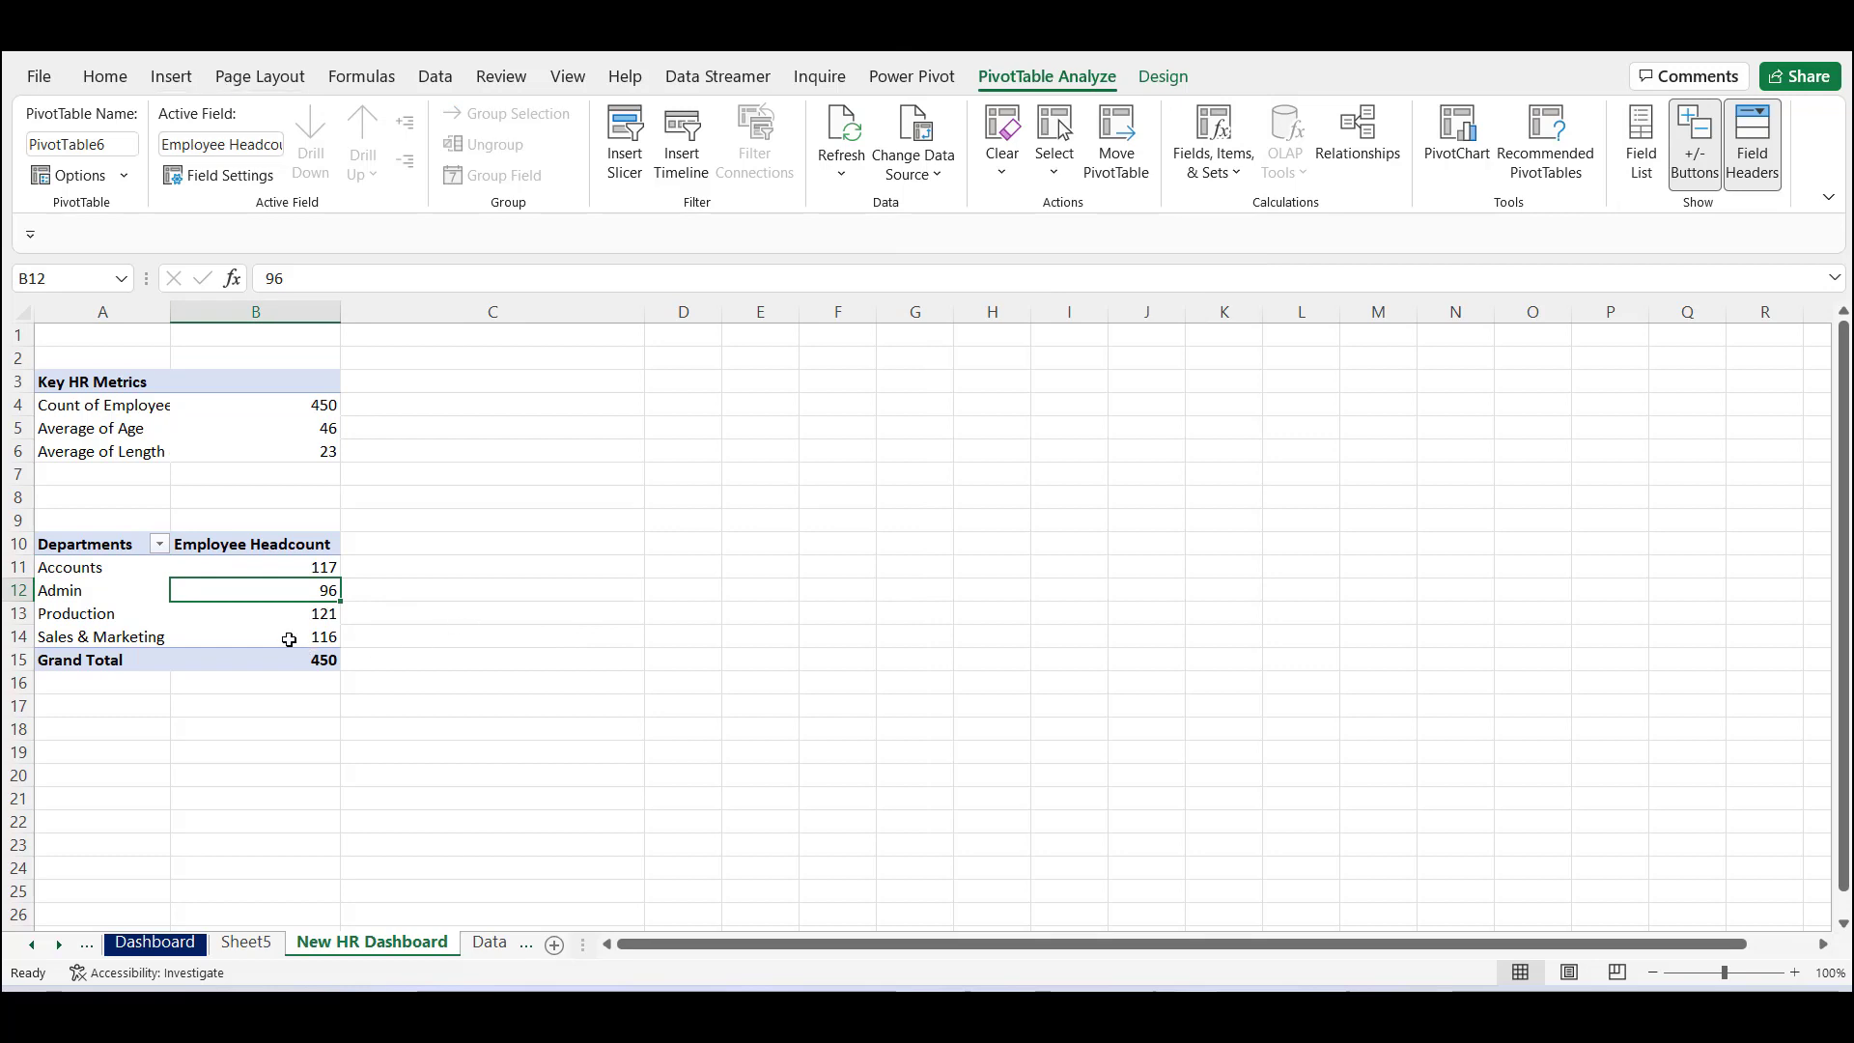
pyautogui.click(172, 77)
pyautogui.click(891, 179)
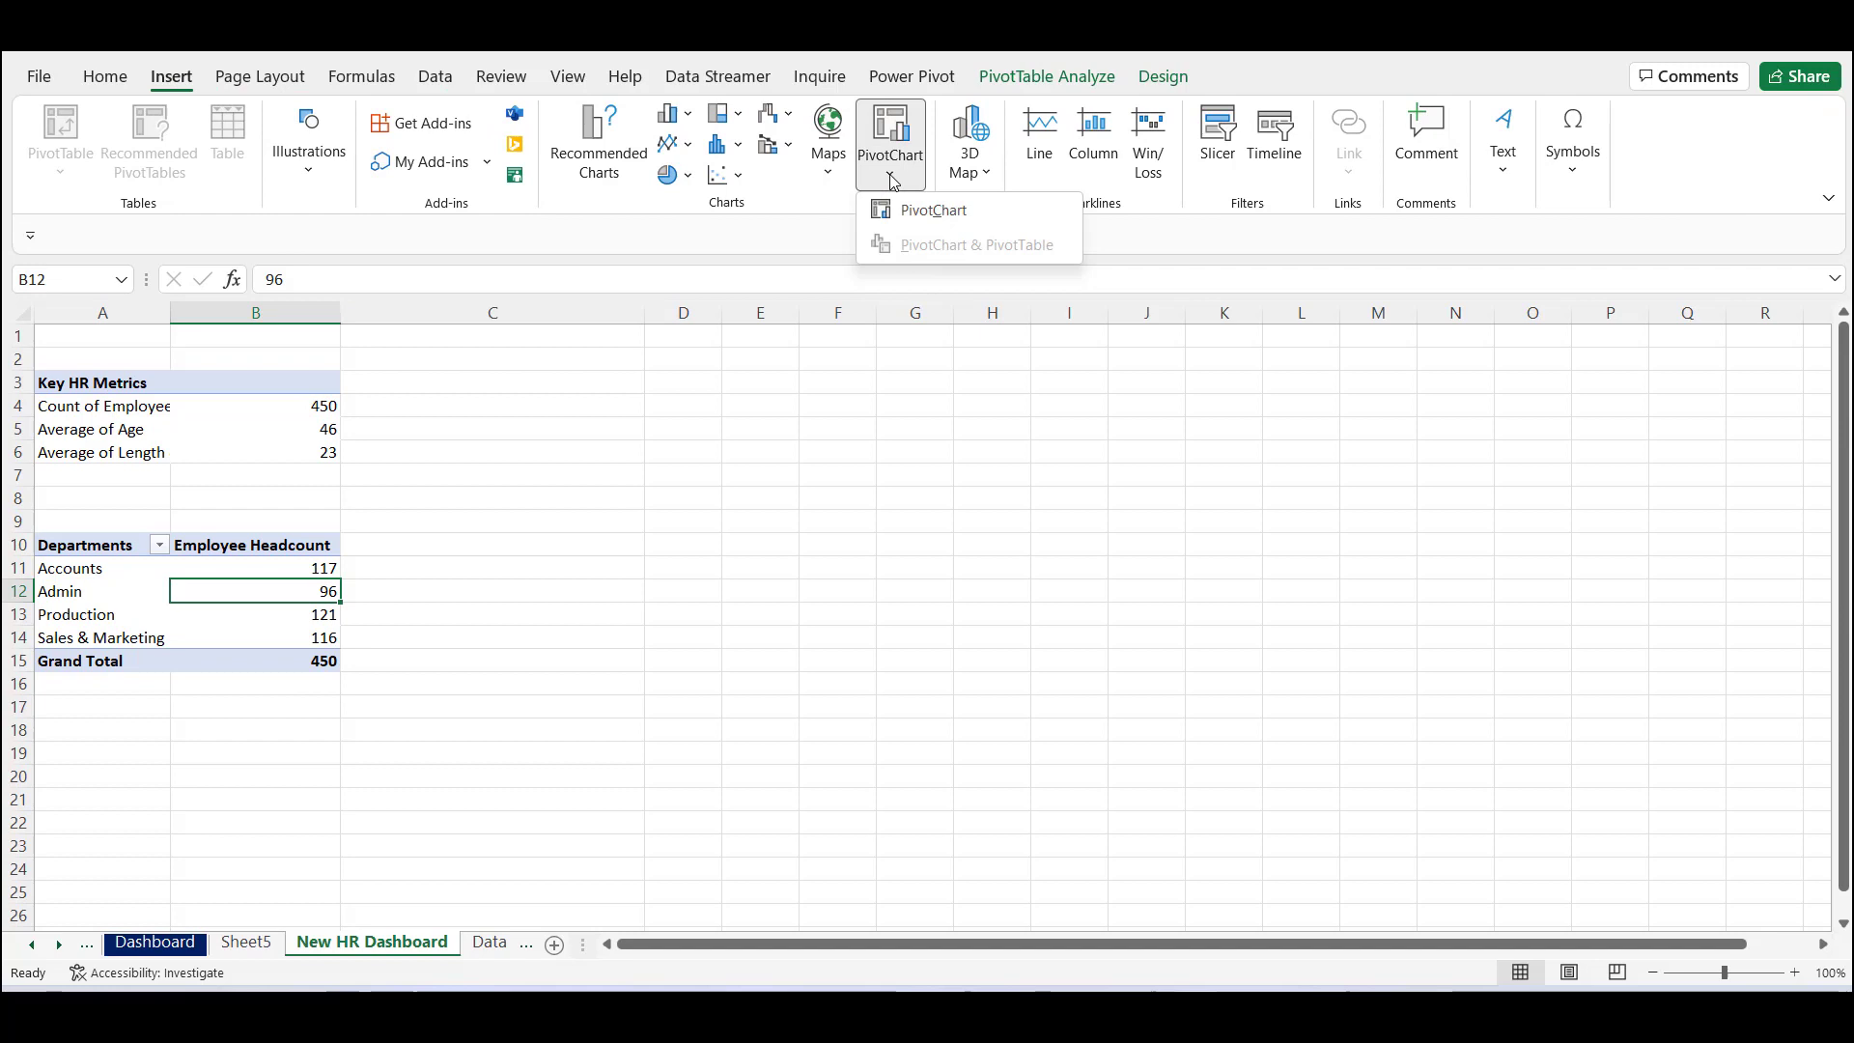
pyautogui.click(895, 220)
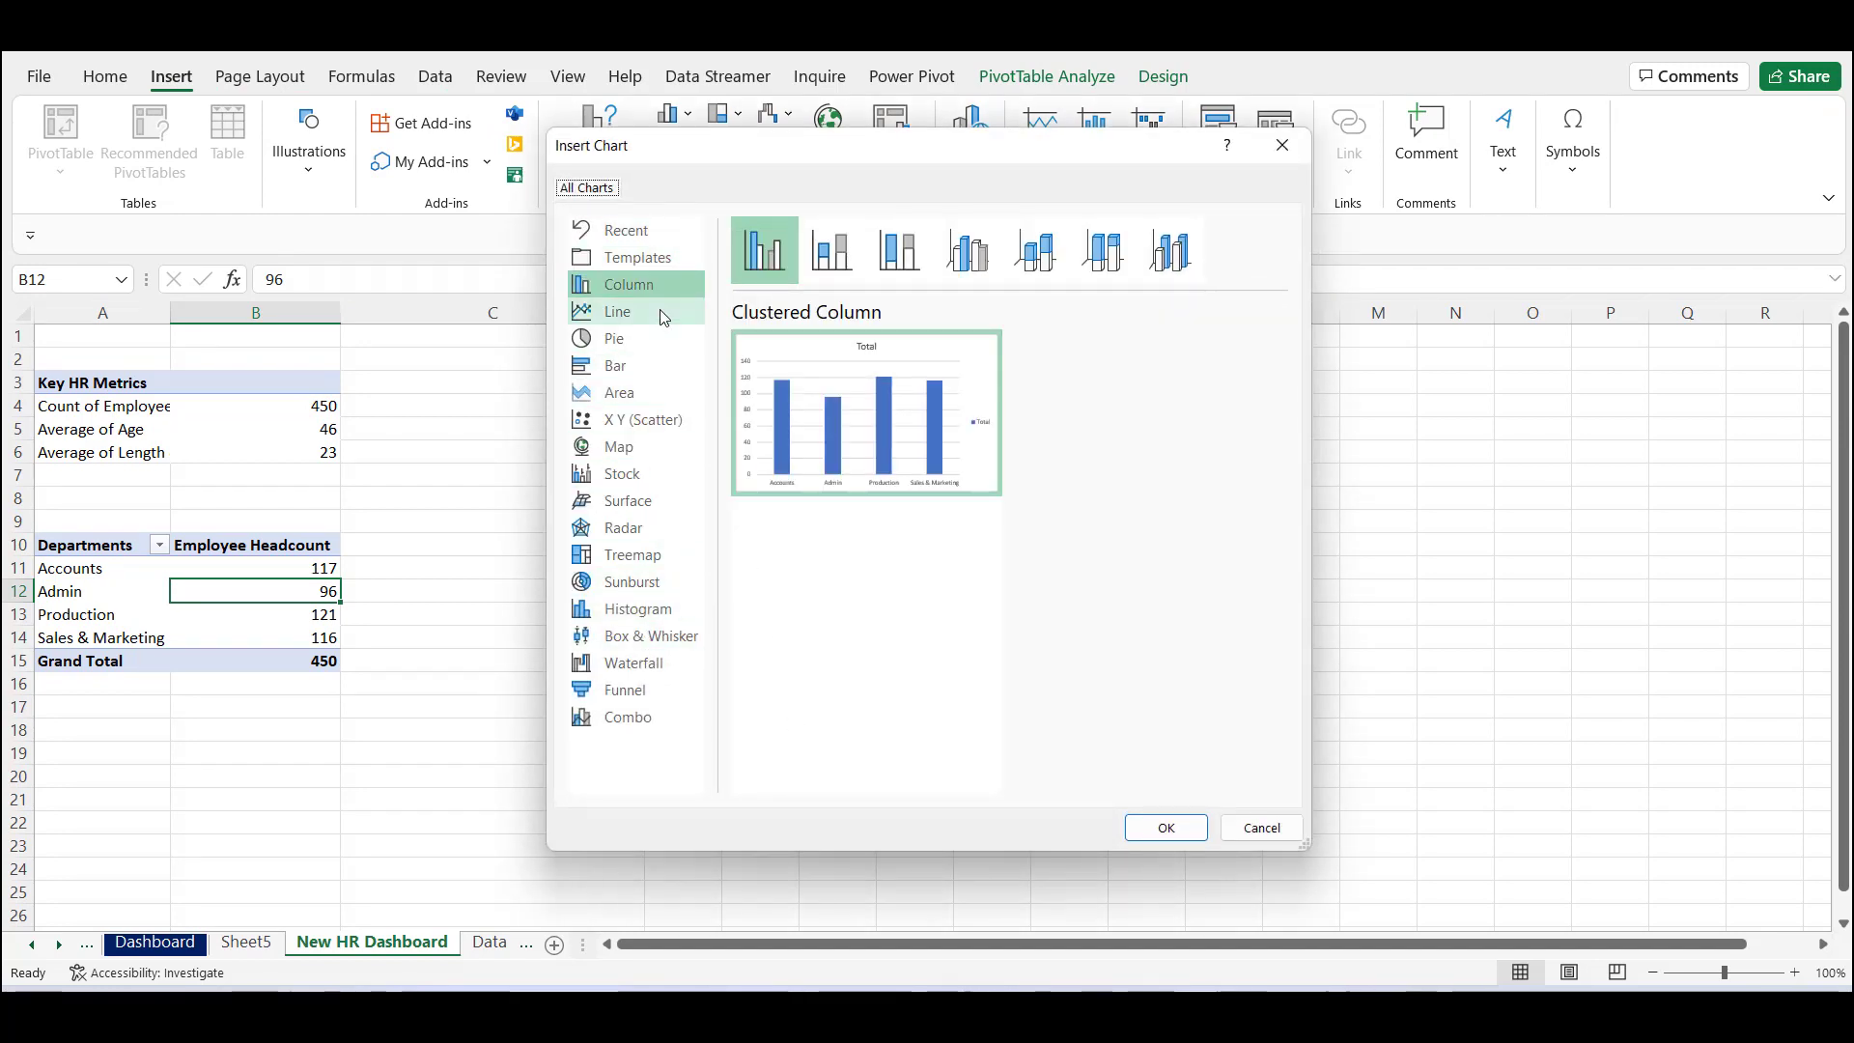
pyautogui.click(634, 367)
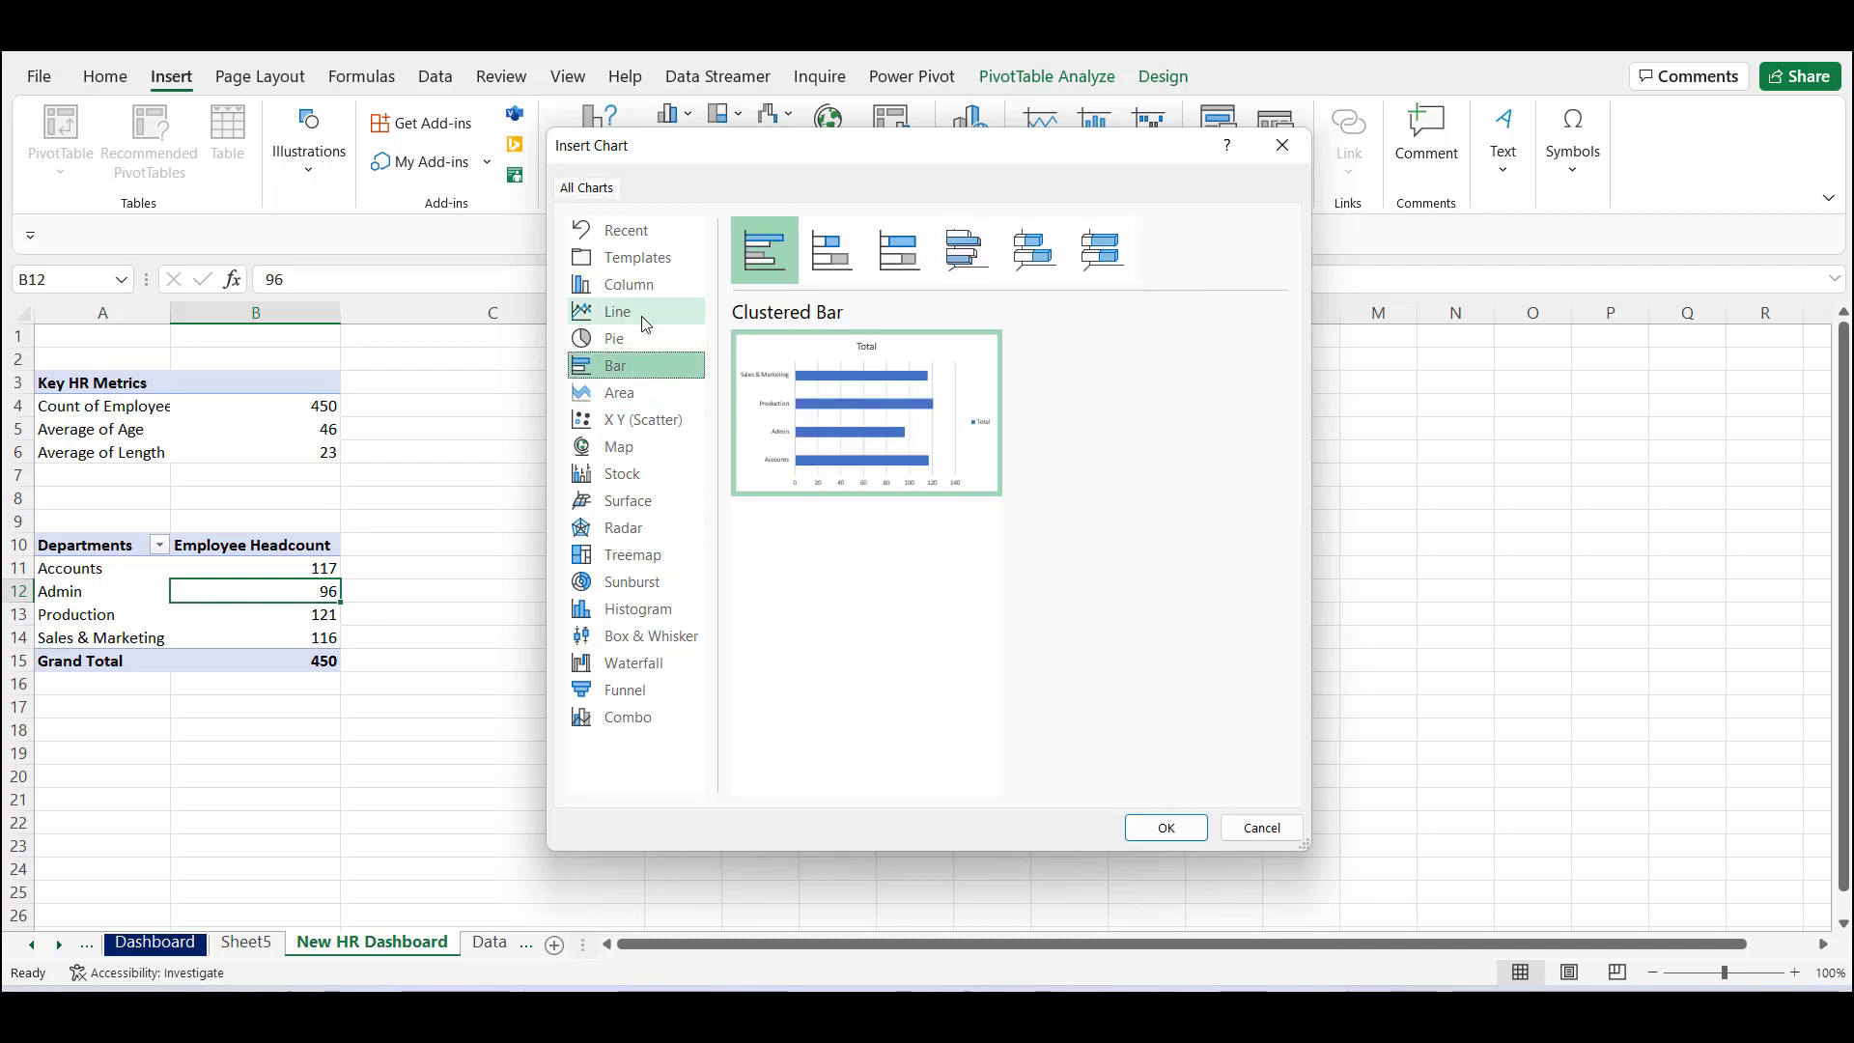
pyautogui.click(646, 290)
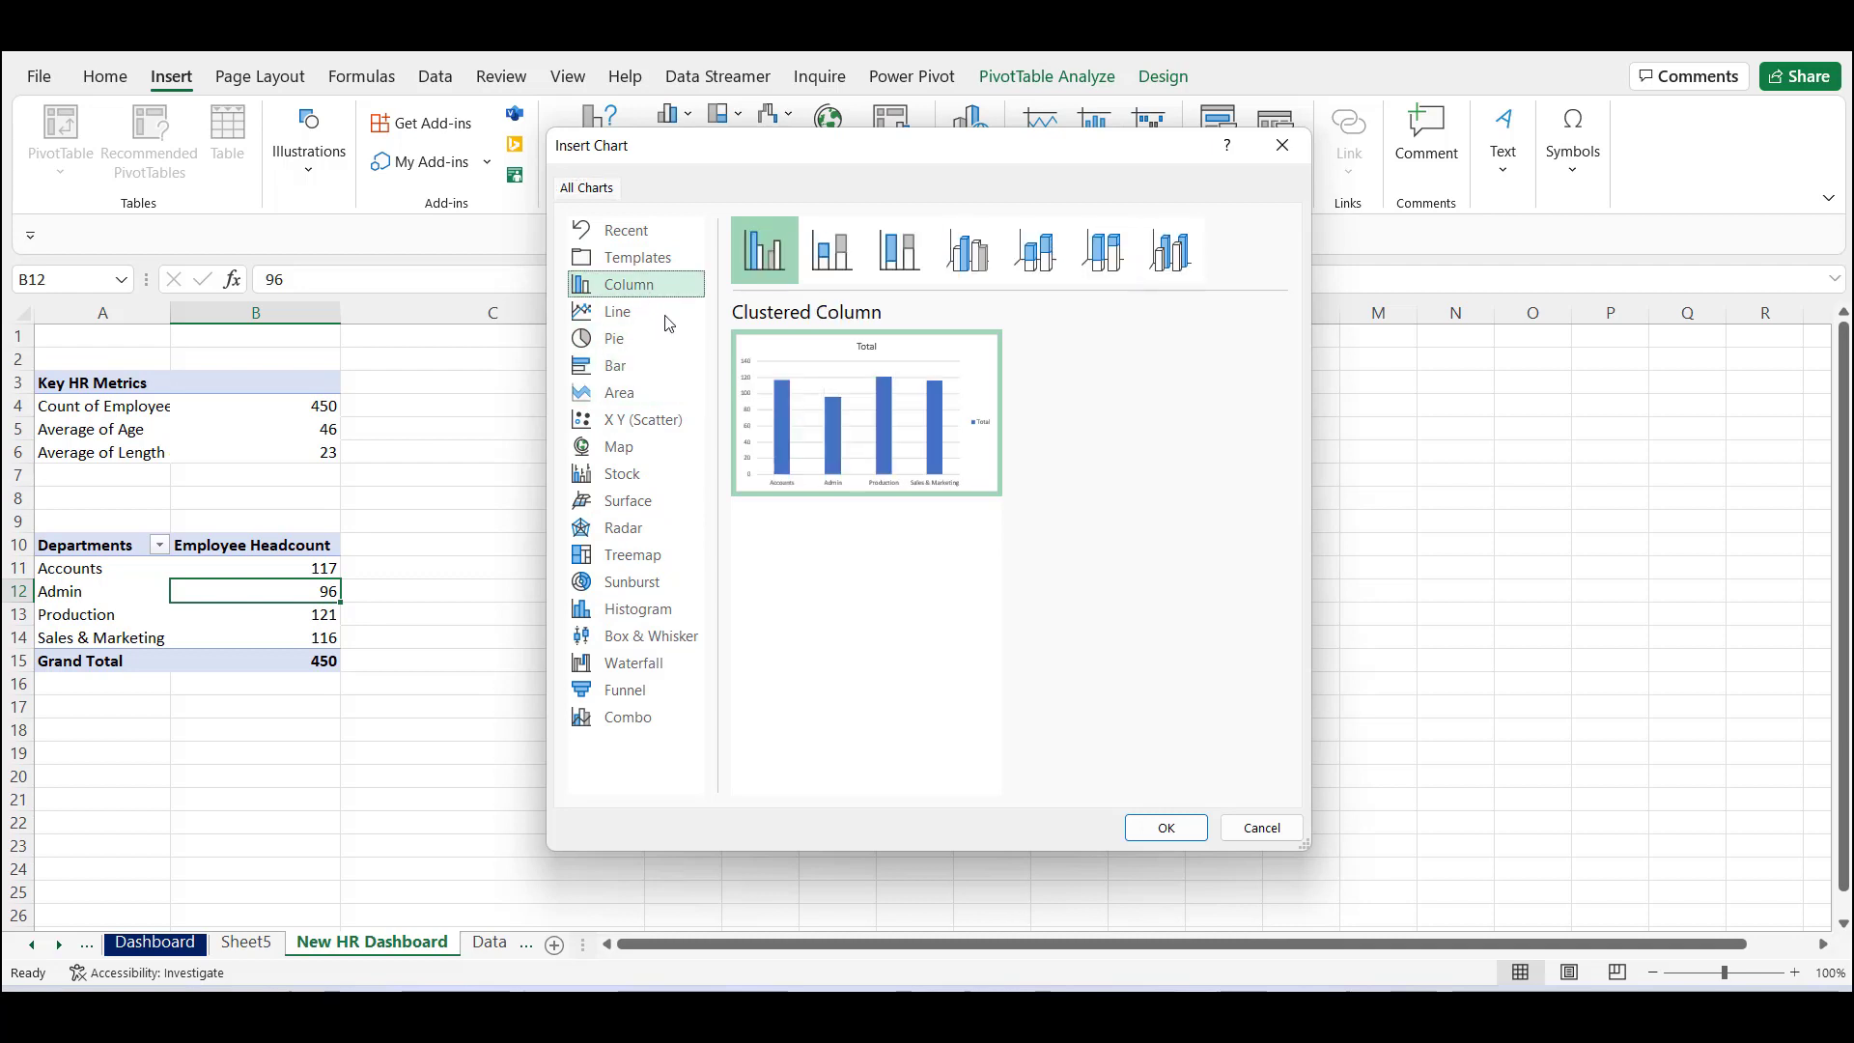
pyautogui.click(1167, 827)
pyautogui.moveTo(820, 457); pyautogui.dragTo(582, 513)
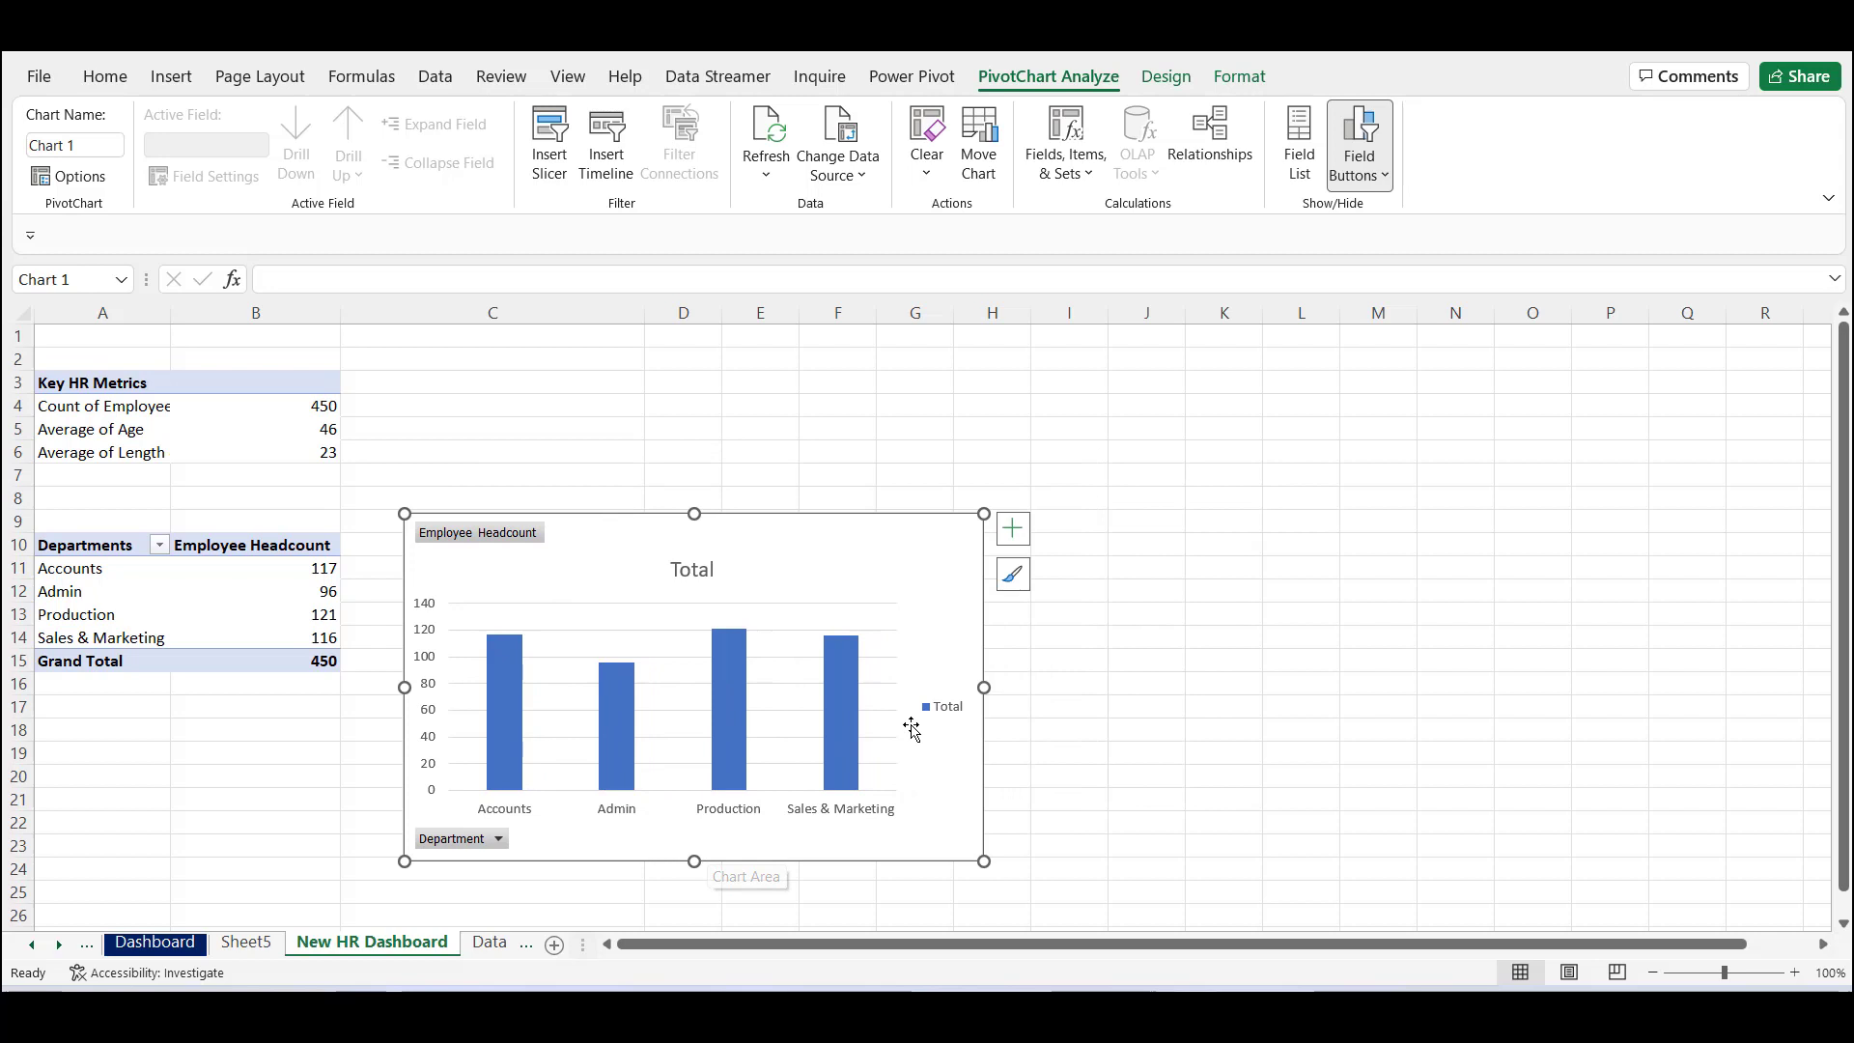
# Remove the legend from the department PivotChart and hide all of its field buttons.
pyautogui.click(944, 714)
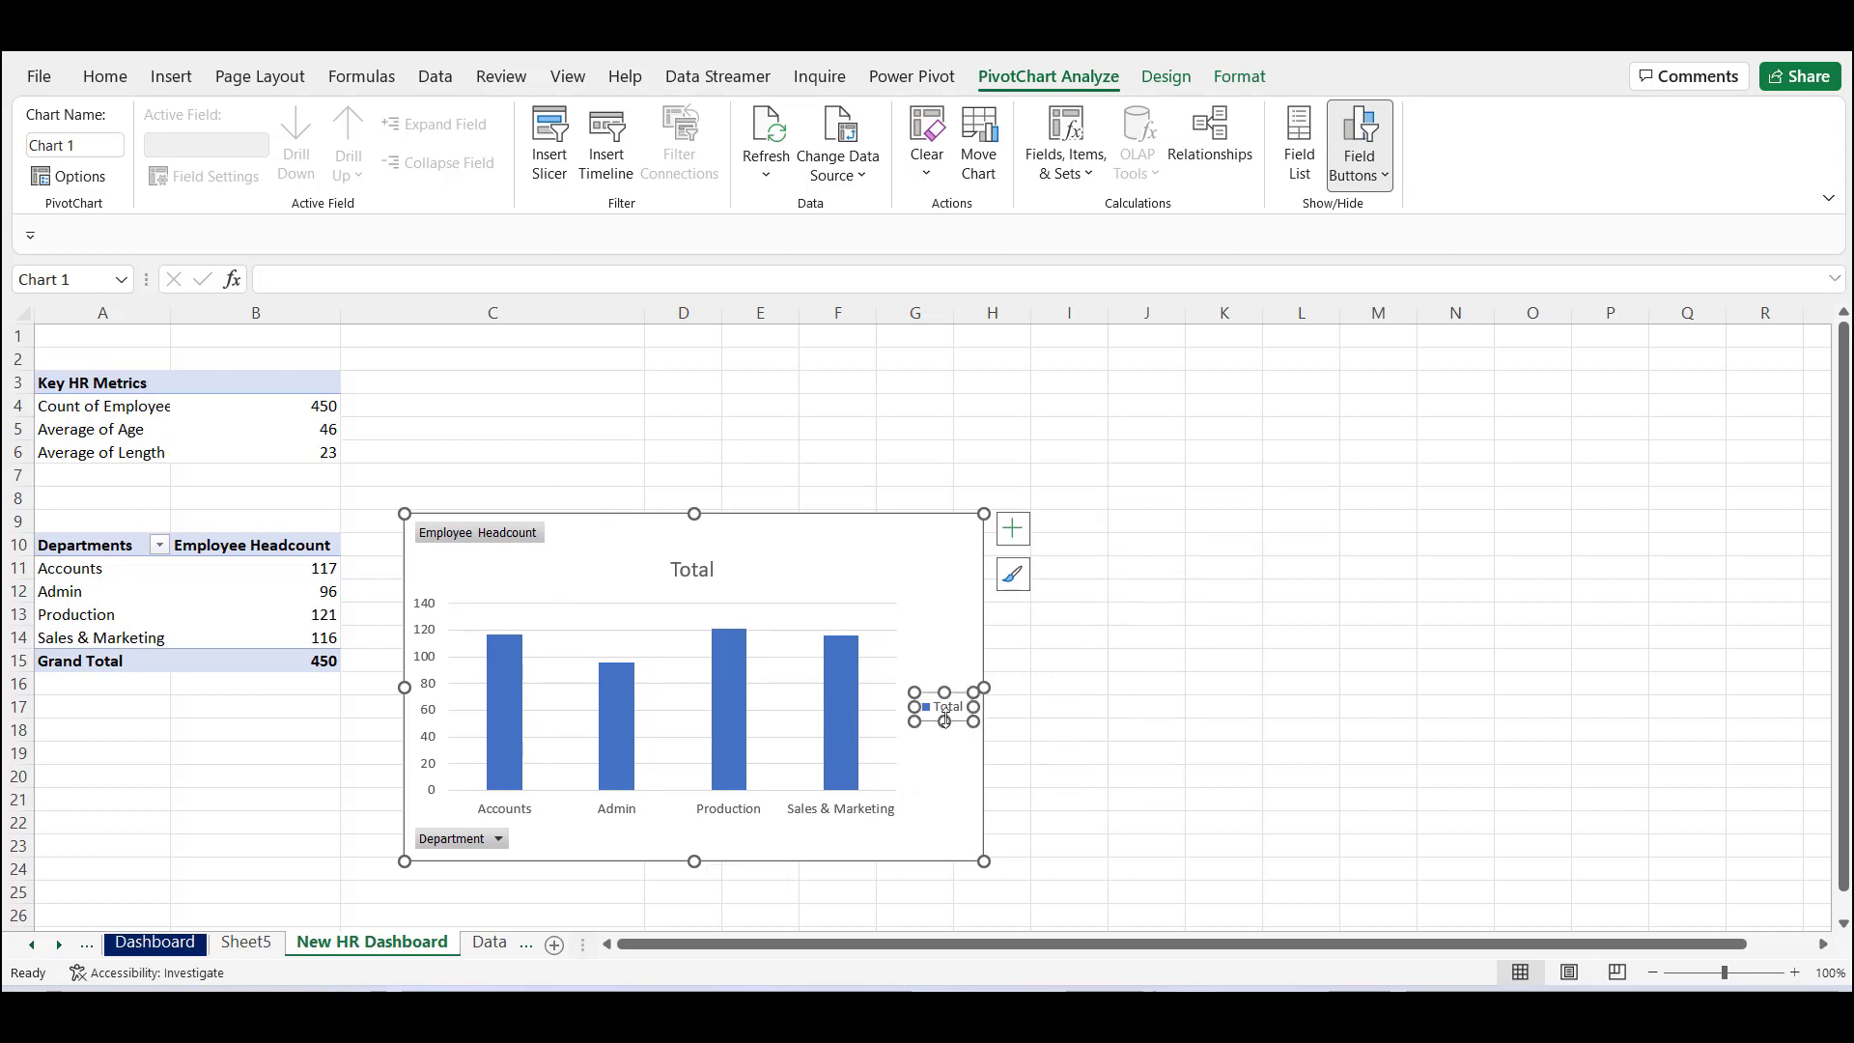
pyautogui.press('Delete')
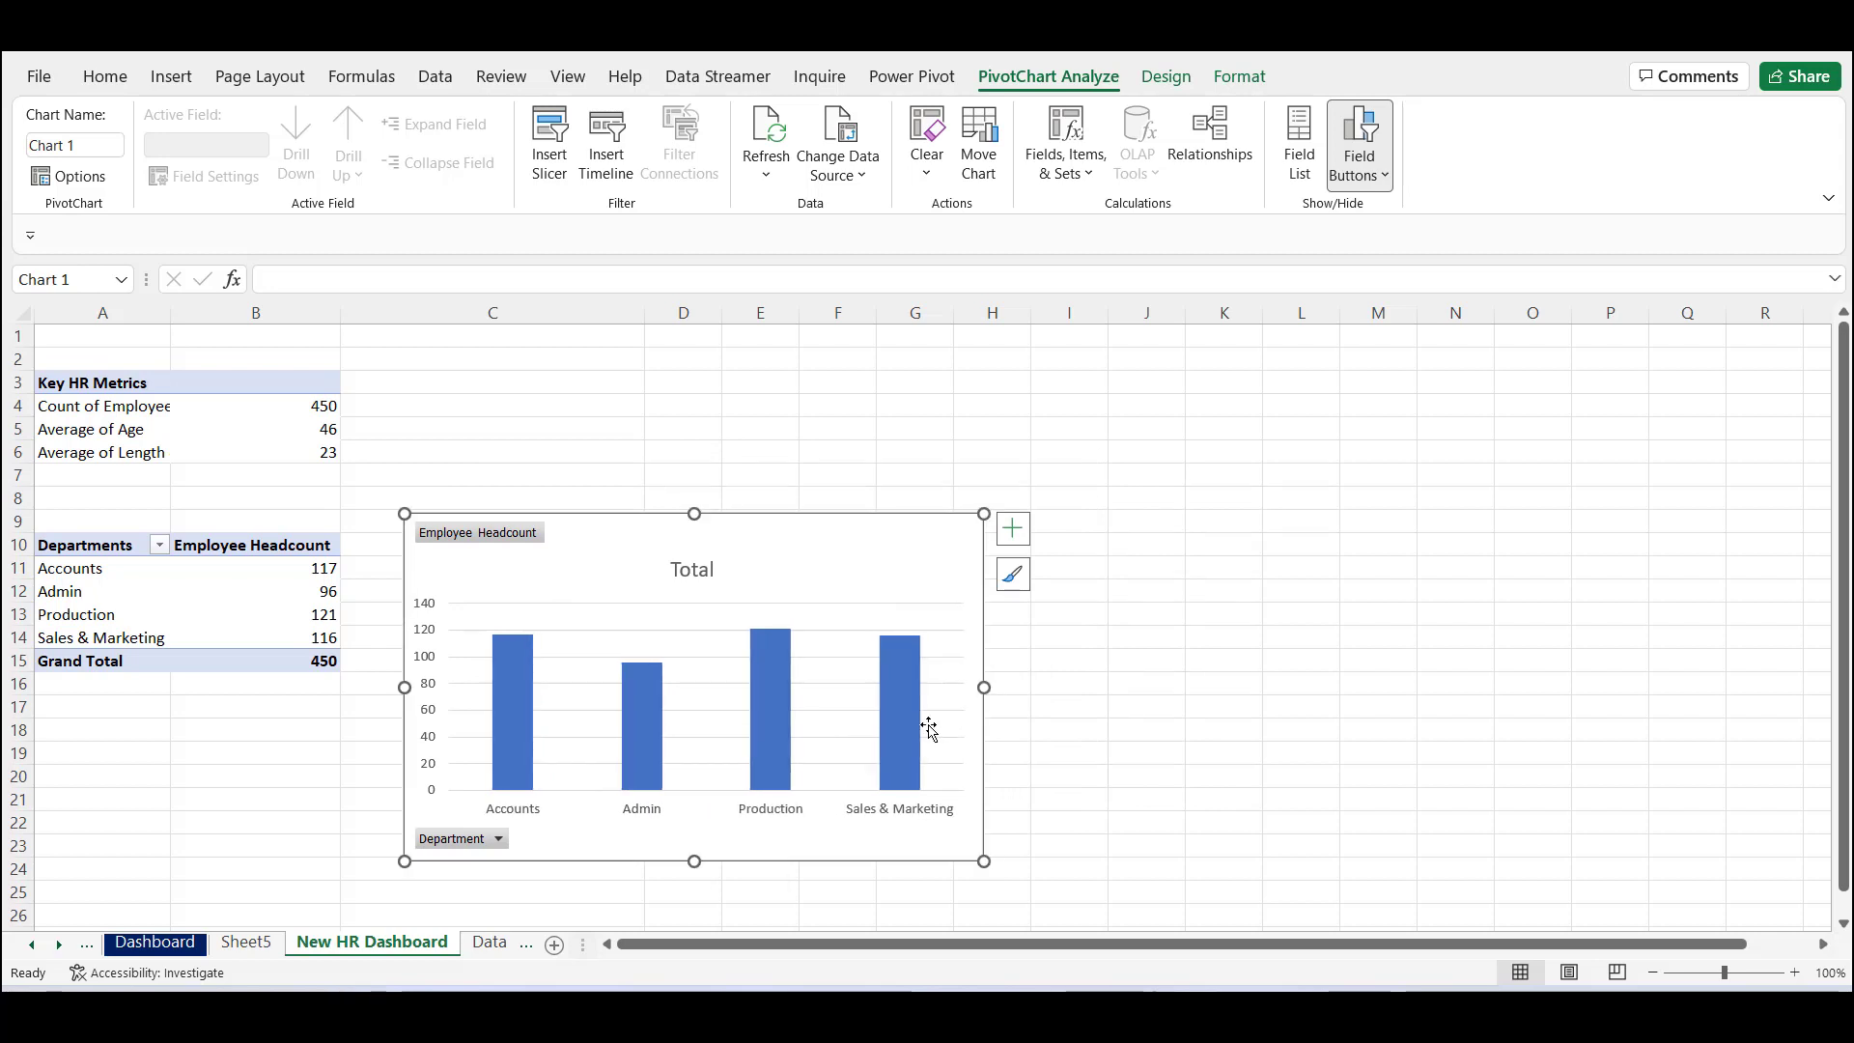
pyautogui.rightClick(503, 550)
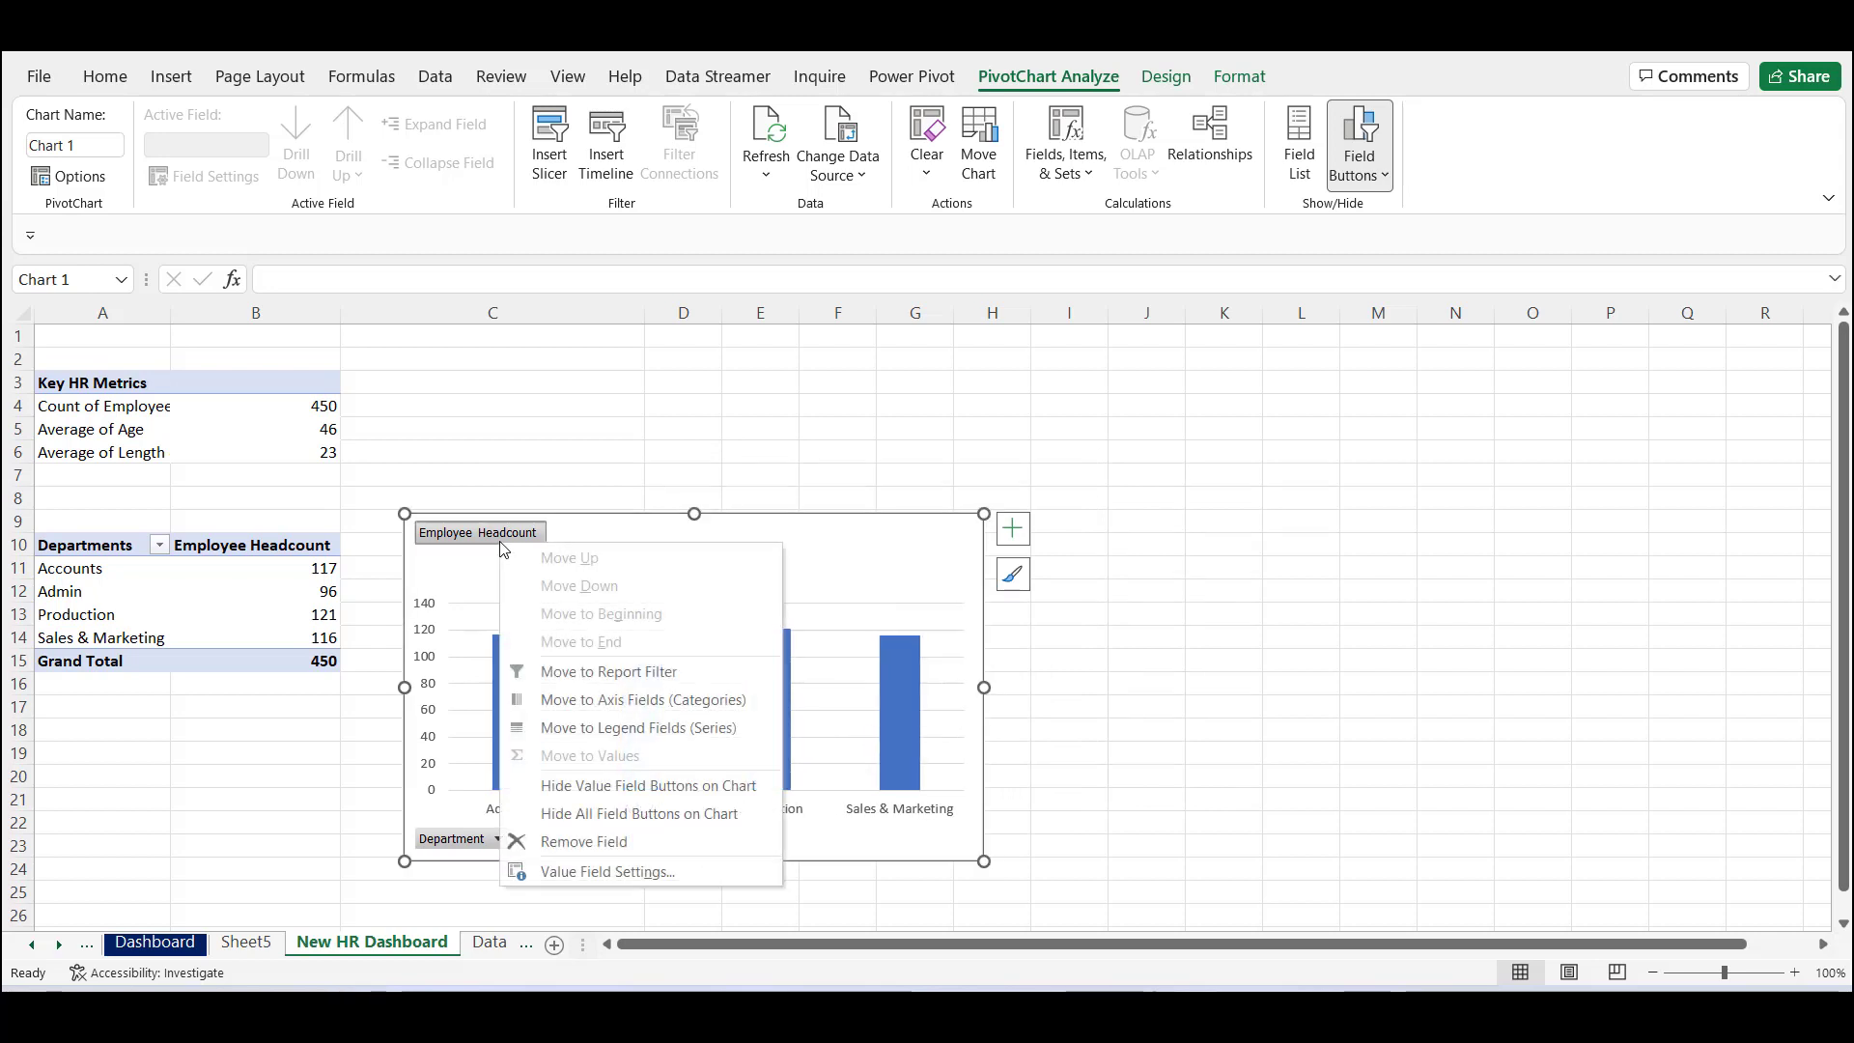
pyautogui.click(608, 819)
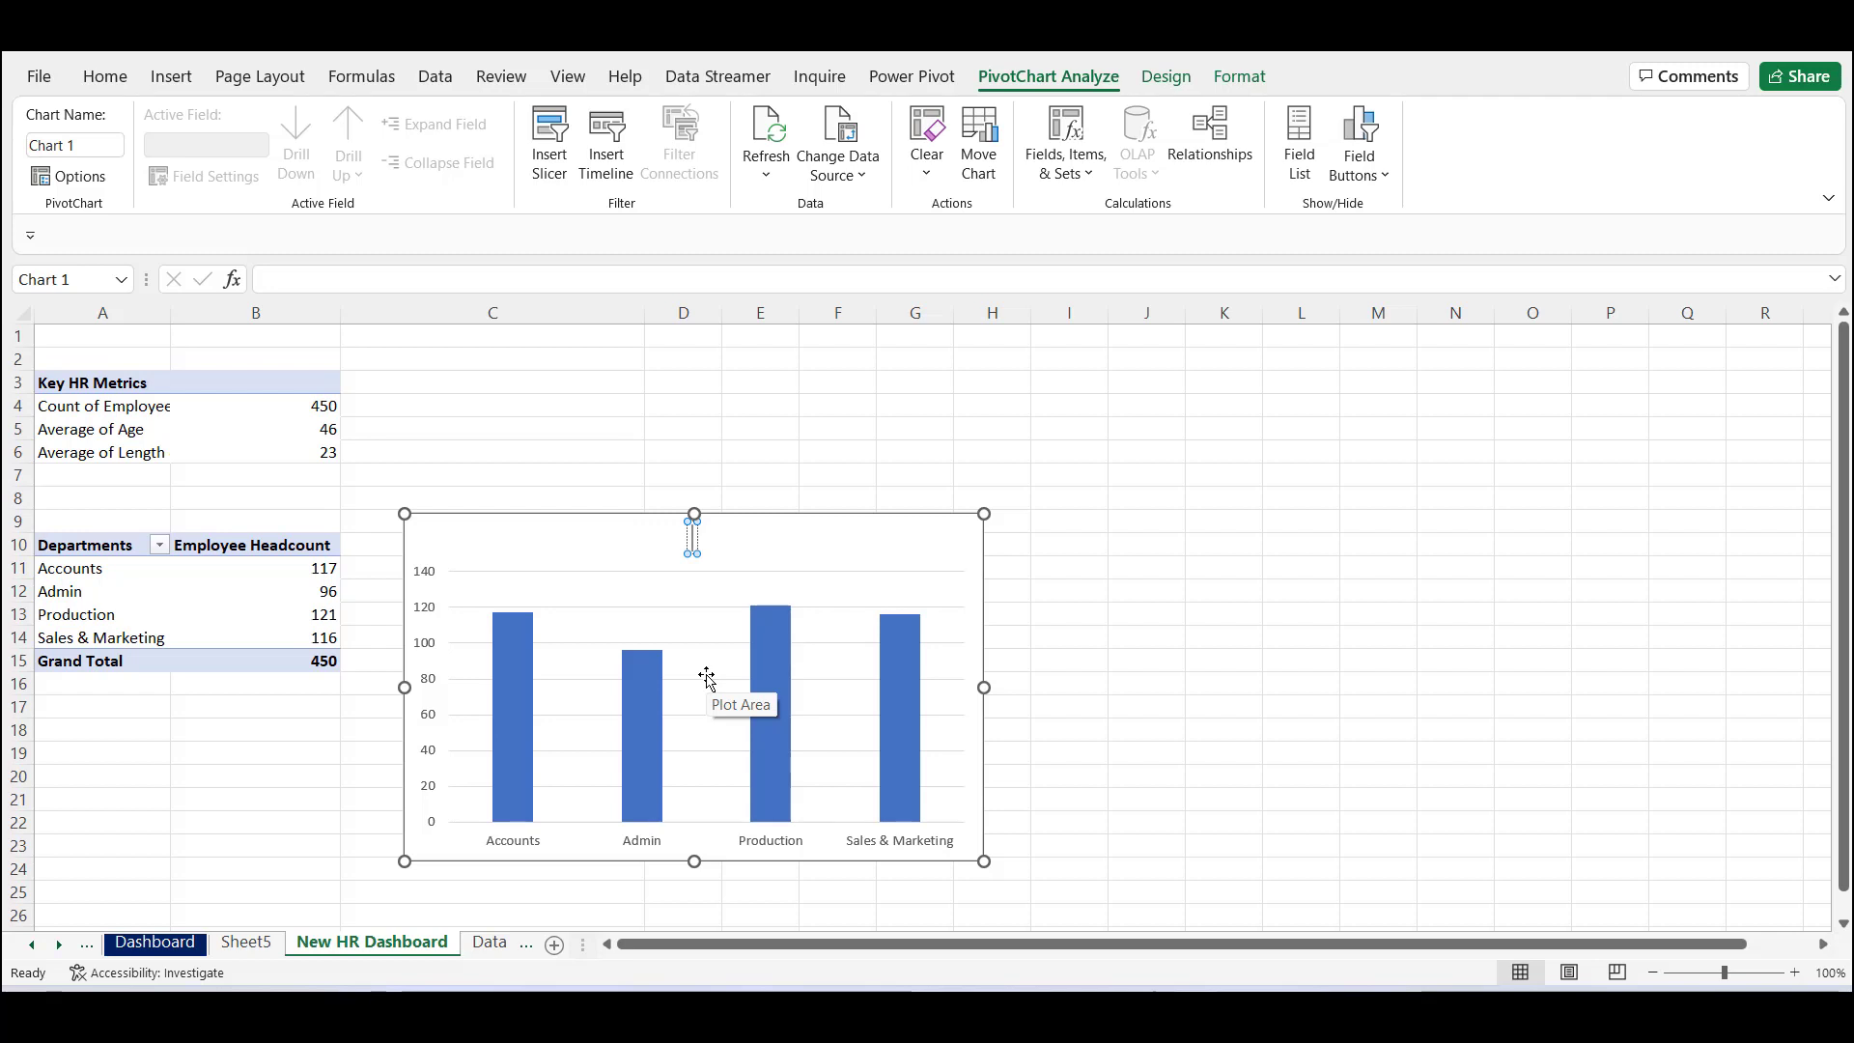
# Title the department PivotChart "Workforece Distribution in Departments".
pyautogui.write('Workforece Distribution in Department')
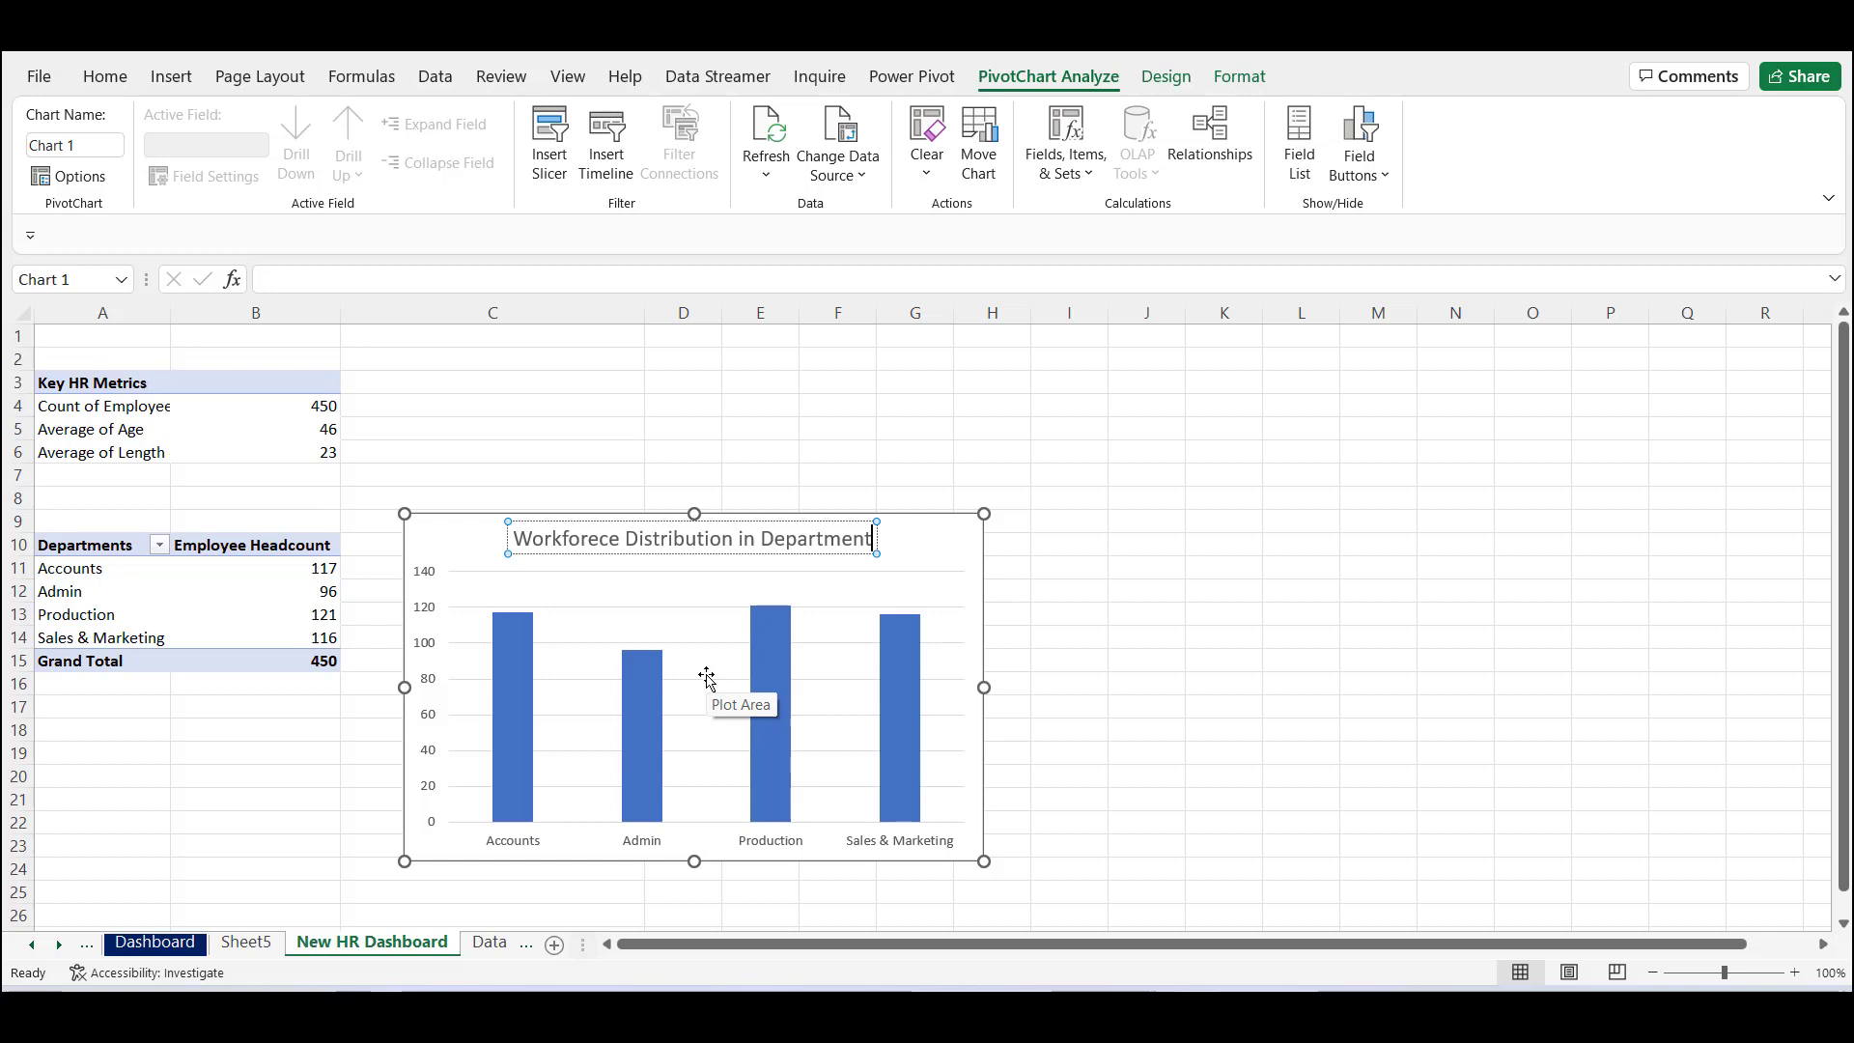
pyautogui.write('s')
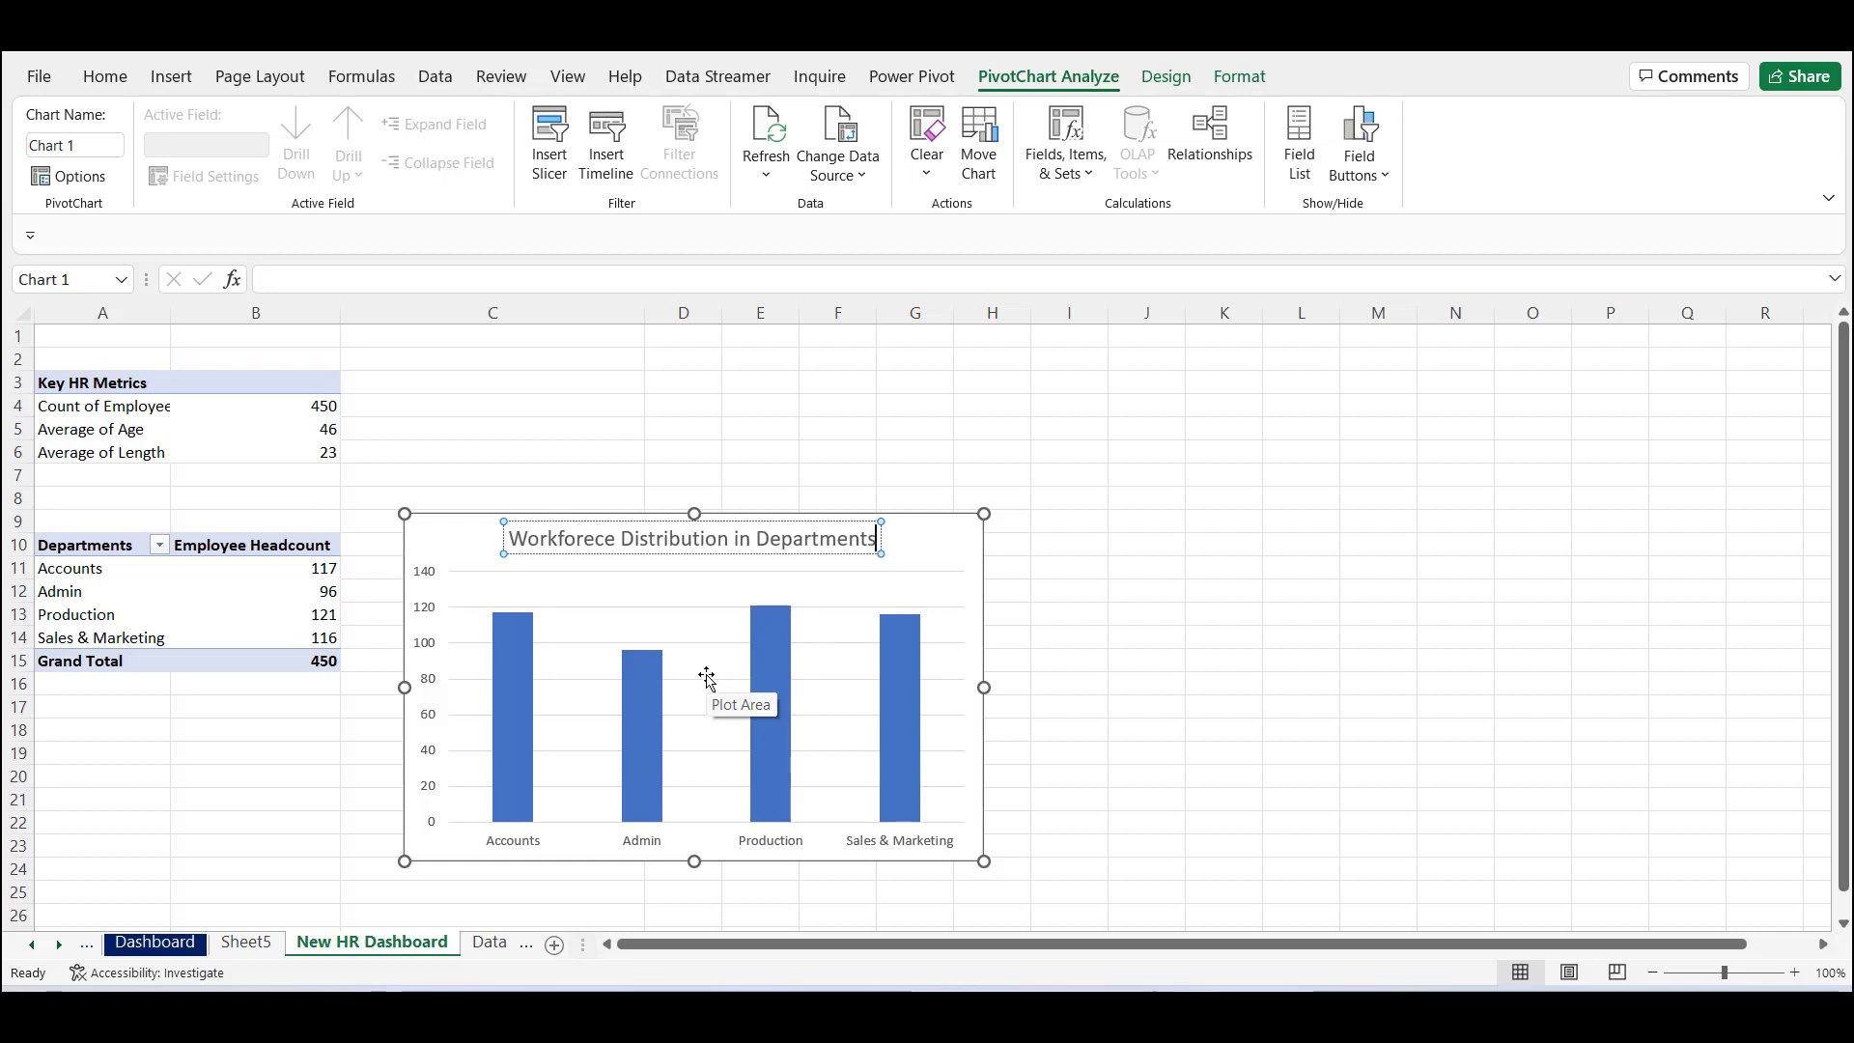
pyautogui.click(1109, 675)
# Add data labels to the columns of the department PivotChart.
pyautogui.click(774, 691)
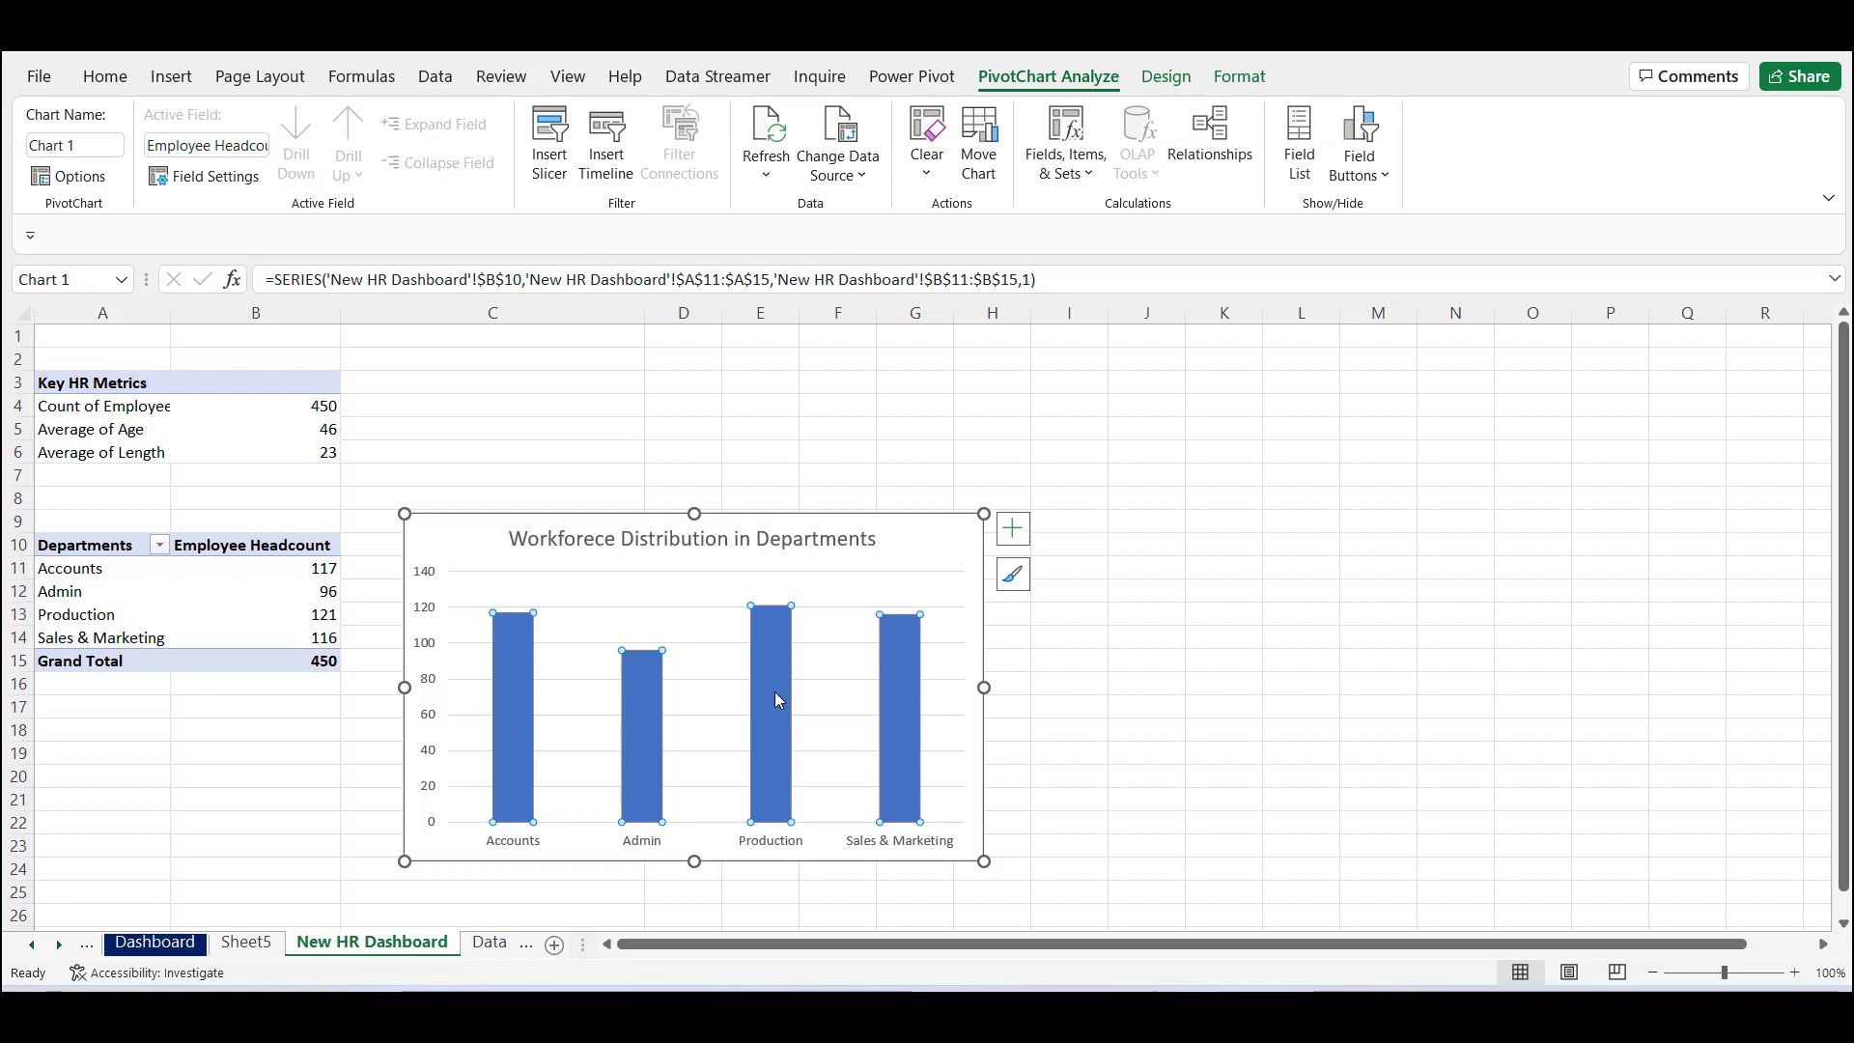
pyautogui.rightClick(779, 700)
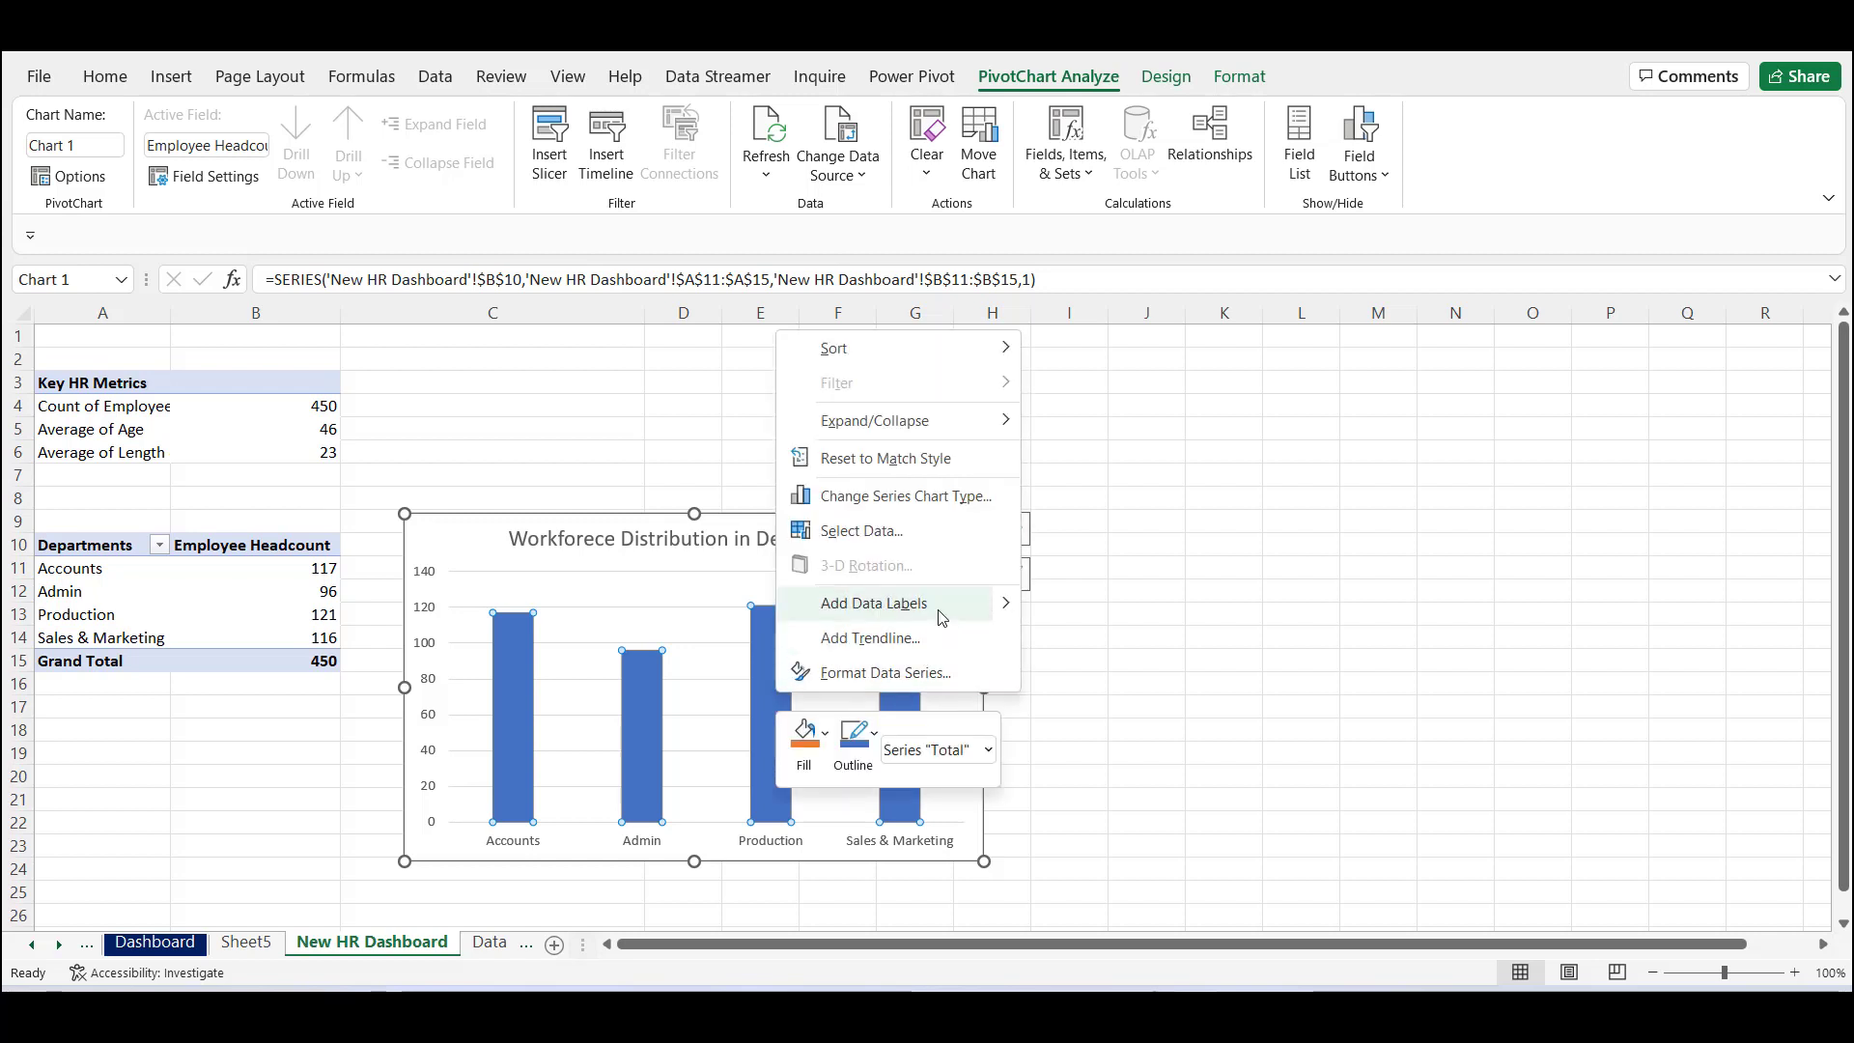
pyautogui.moveTo(1004, 604)
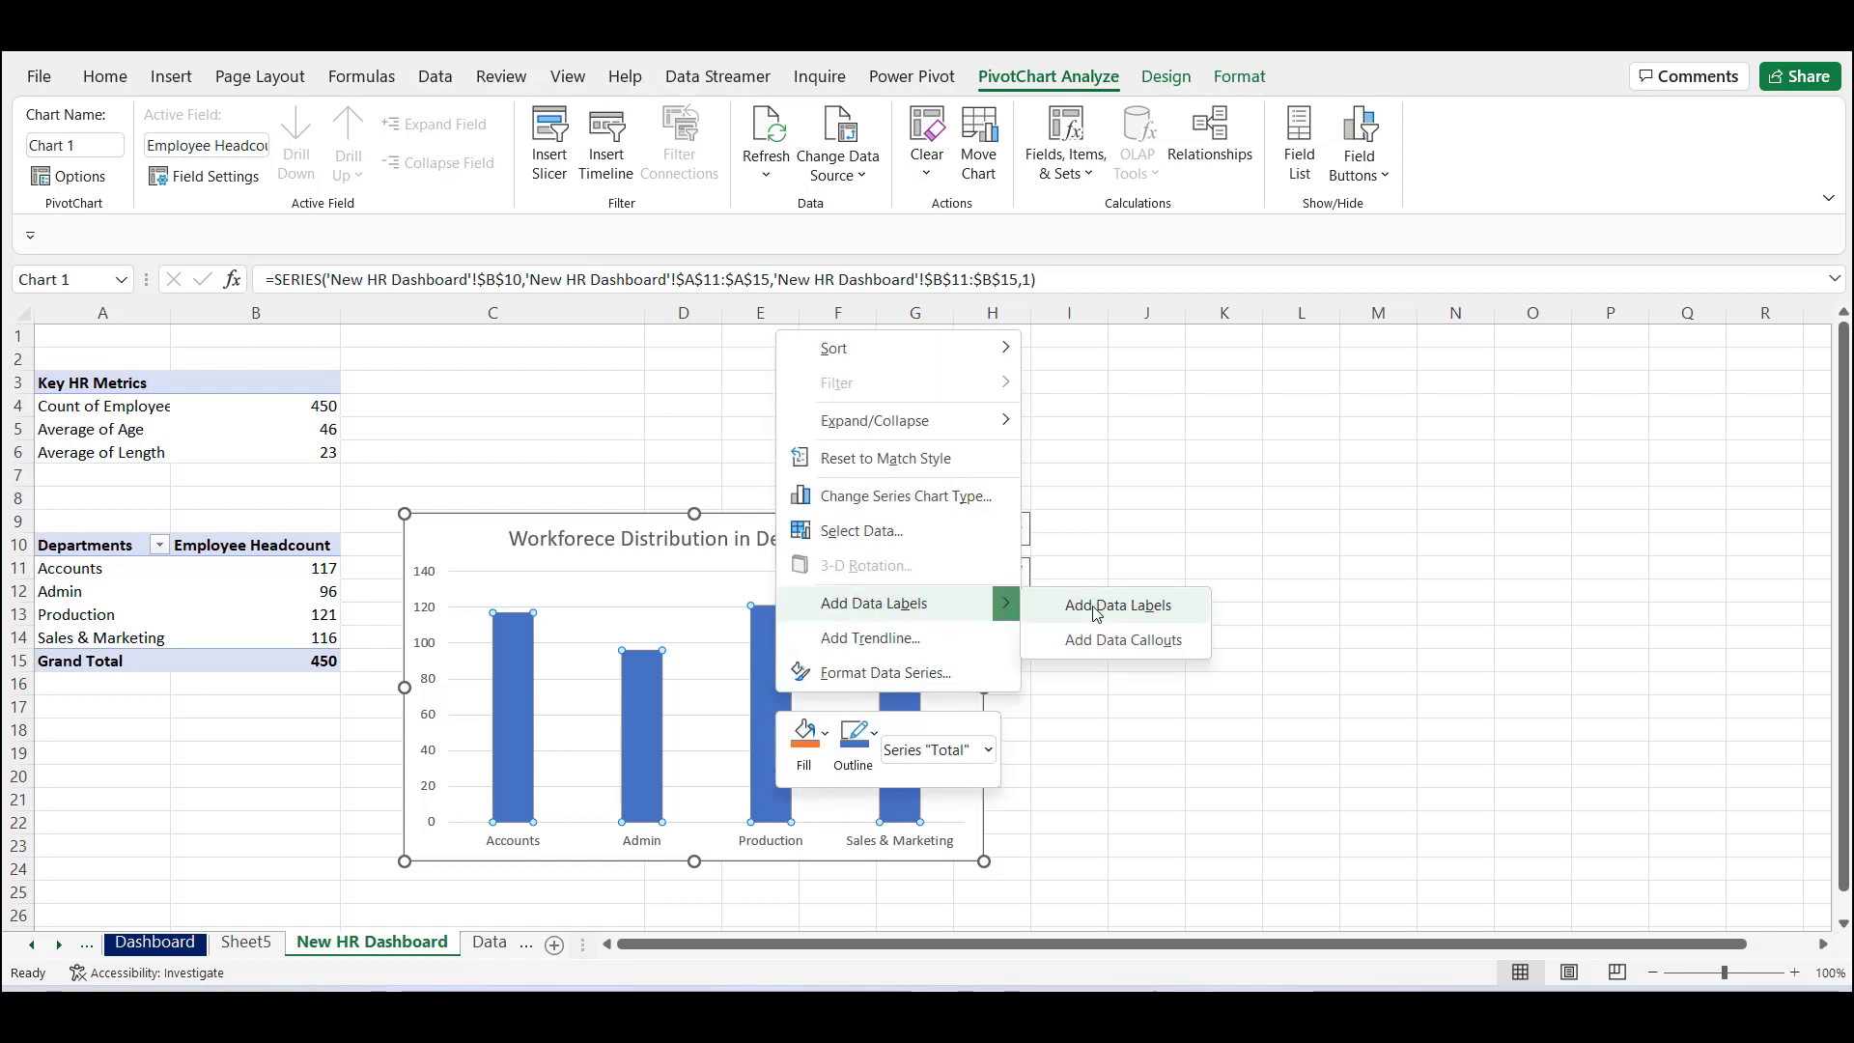
pyautogui.click(1097, 608)
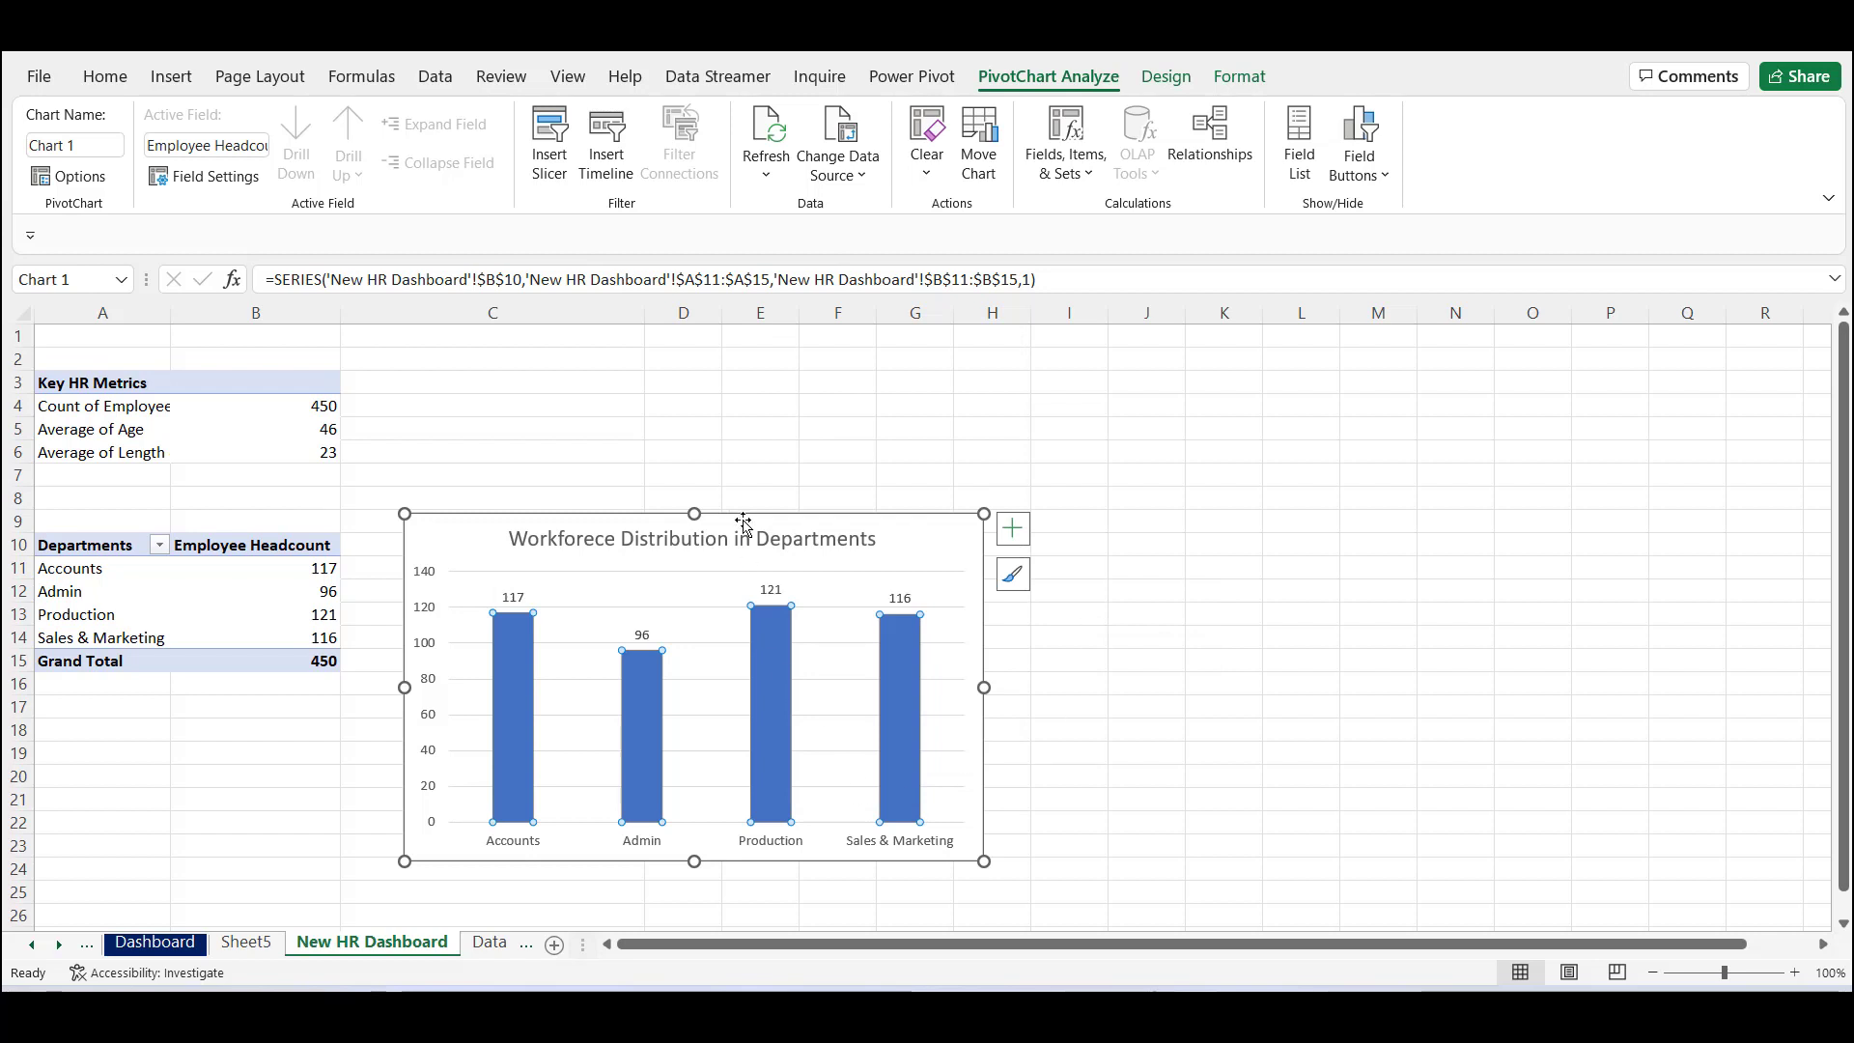
# Shrink the department PivotChart so its lower edge ends at about row 20, beside the department PivotTable.
pyautogui.click(698, 503)
pyautogui.moveTo(697, 503); pyautogui.dragTo(697, 512)
pyautogui.moveTo(985, 862); pyautogui.dragTo(956, 785)
pyautogui.click(1112, 774)
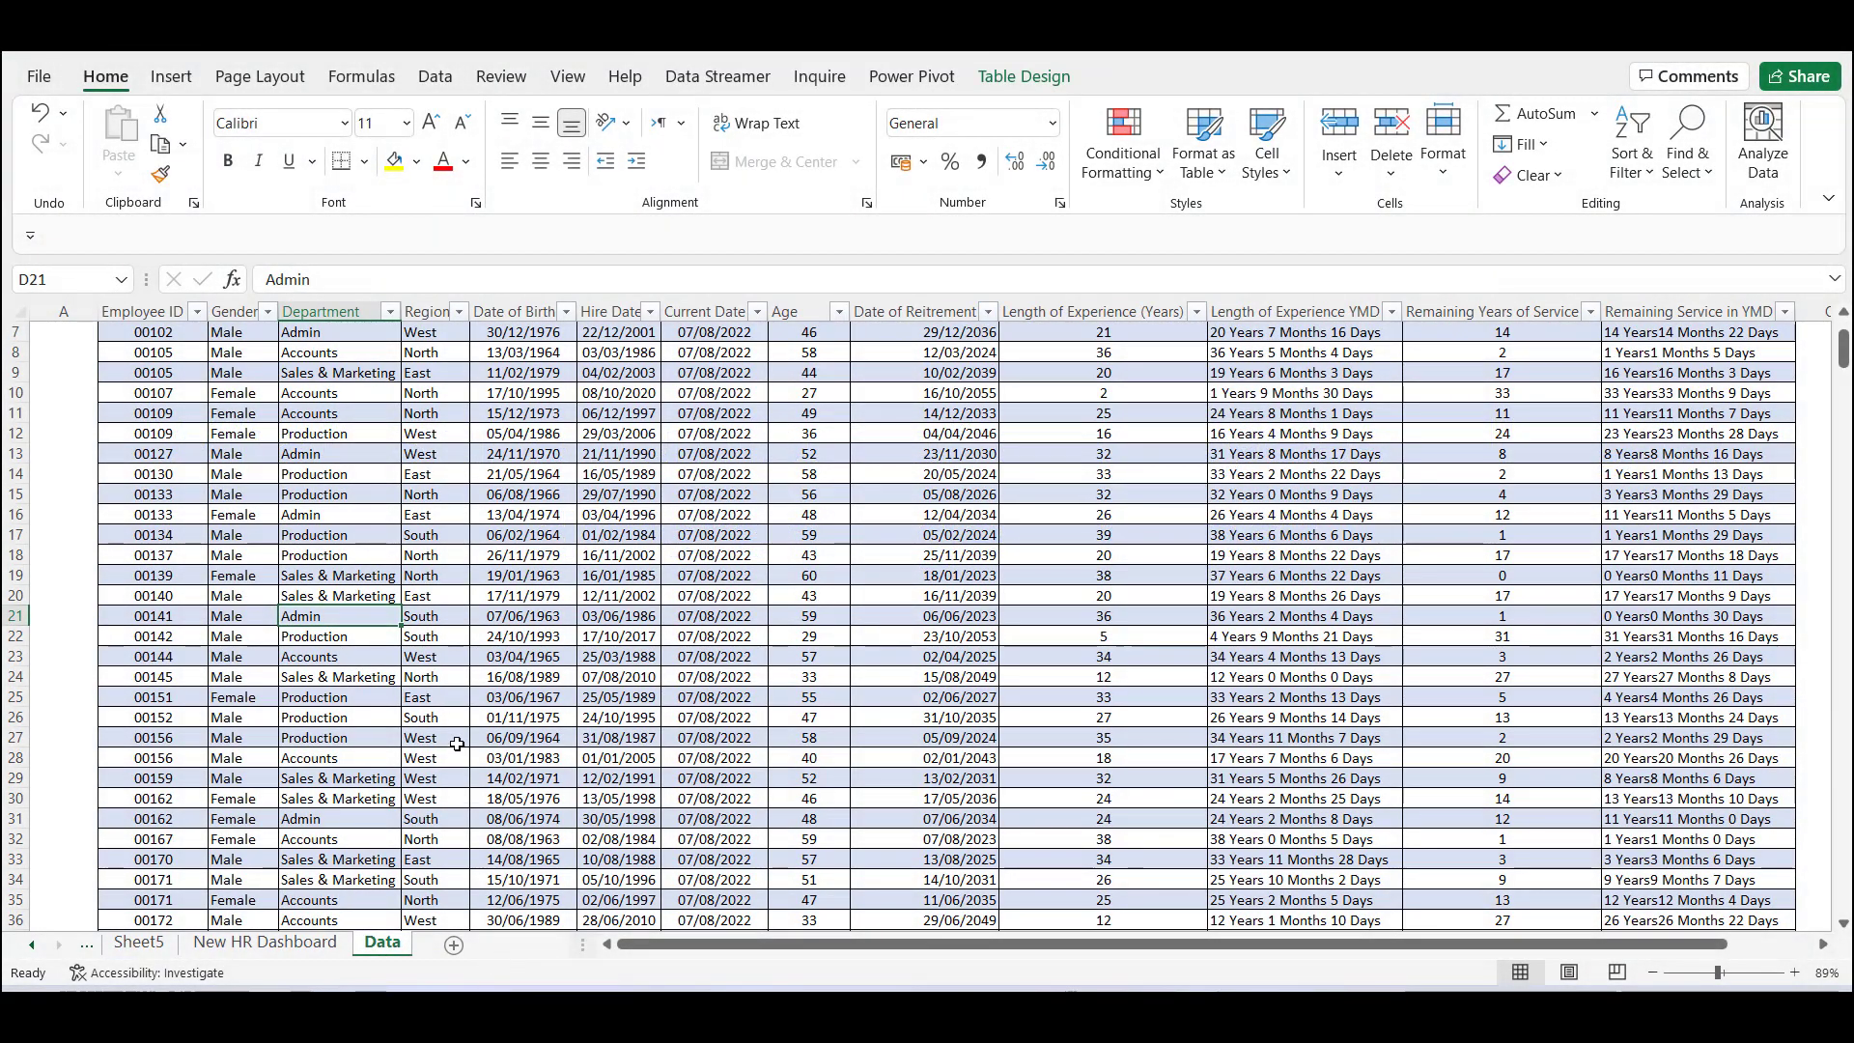
# Insert a PivotTable from Table3 on the Data sheet, placed in the existing New HR Dashboard worksheet at cell A22.
pyautogui.scroll(2, 458, 744)
pyautogui.click(172, 77)
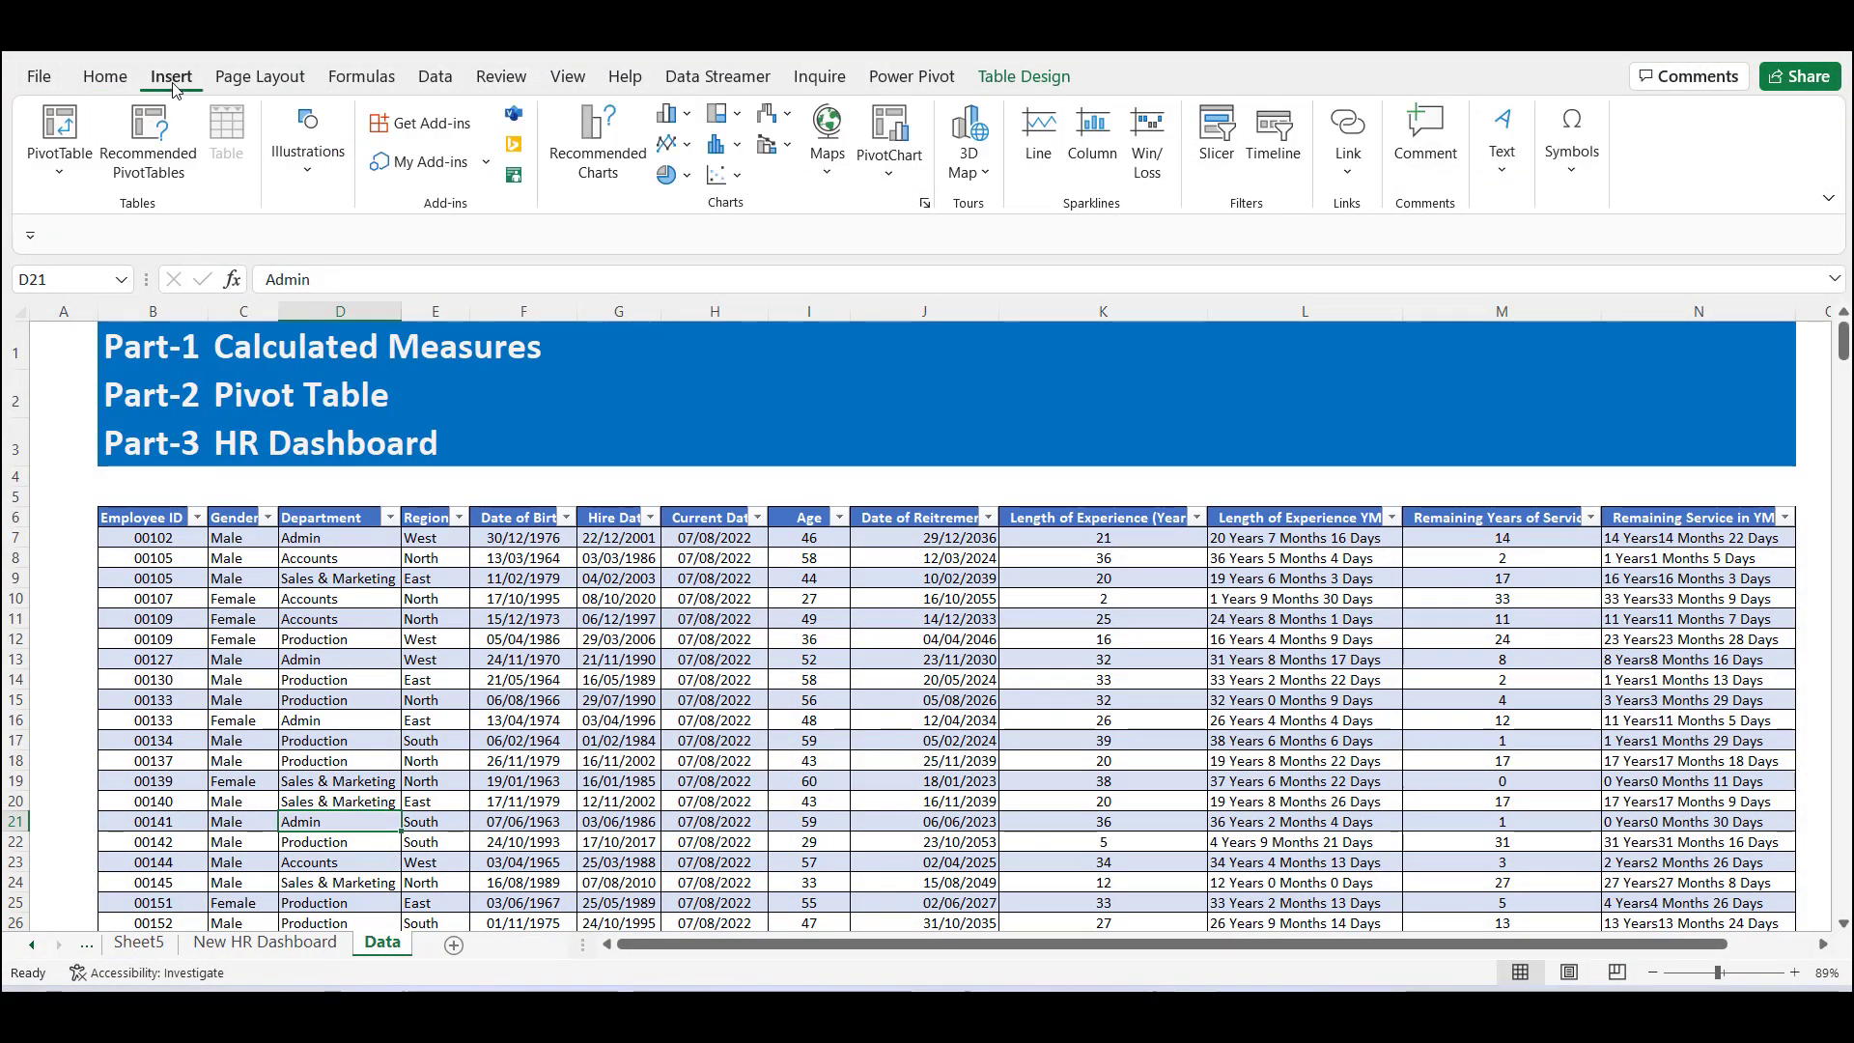
pyautogui.click(67, 134)
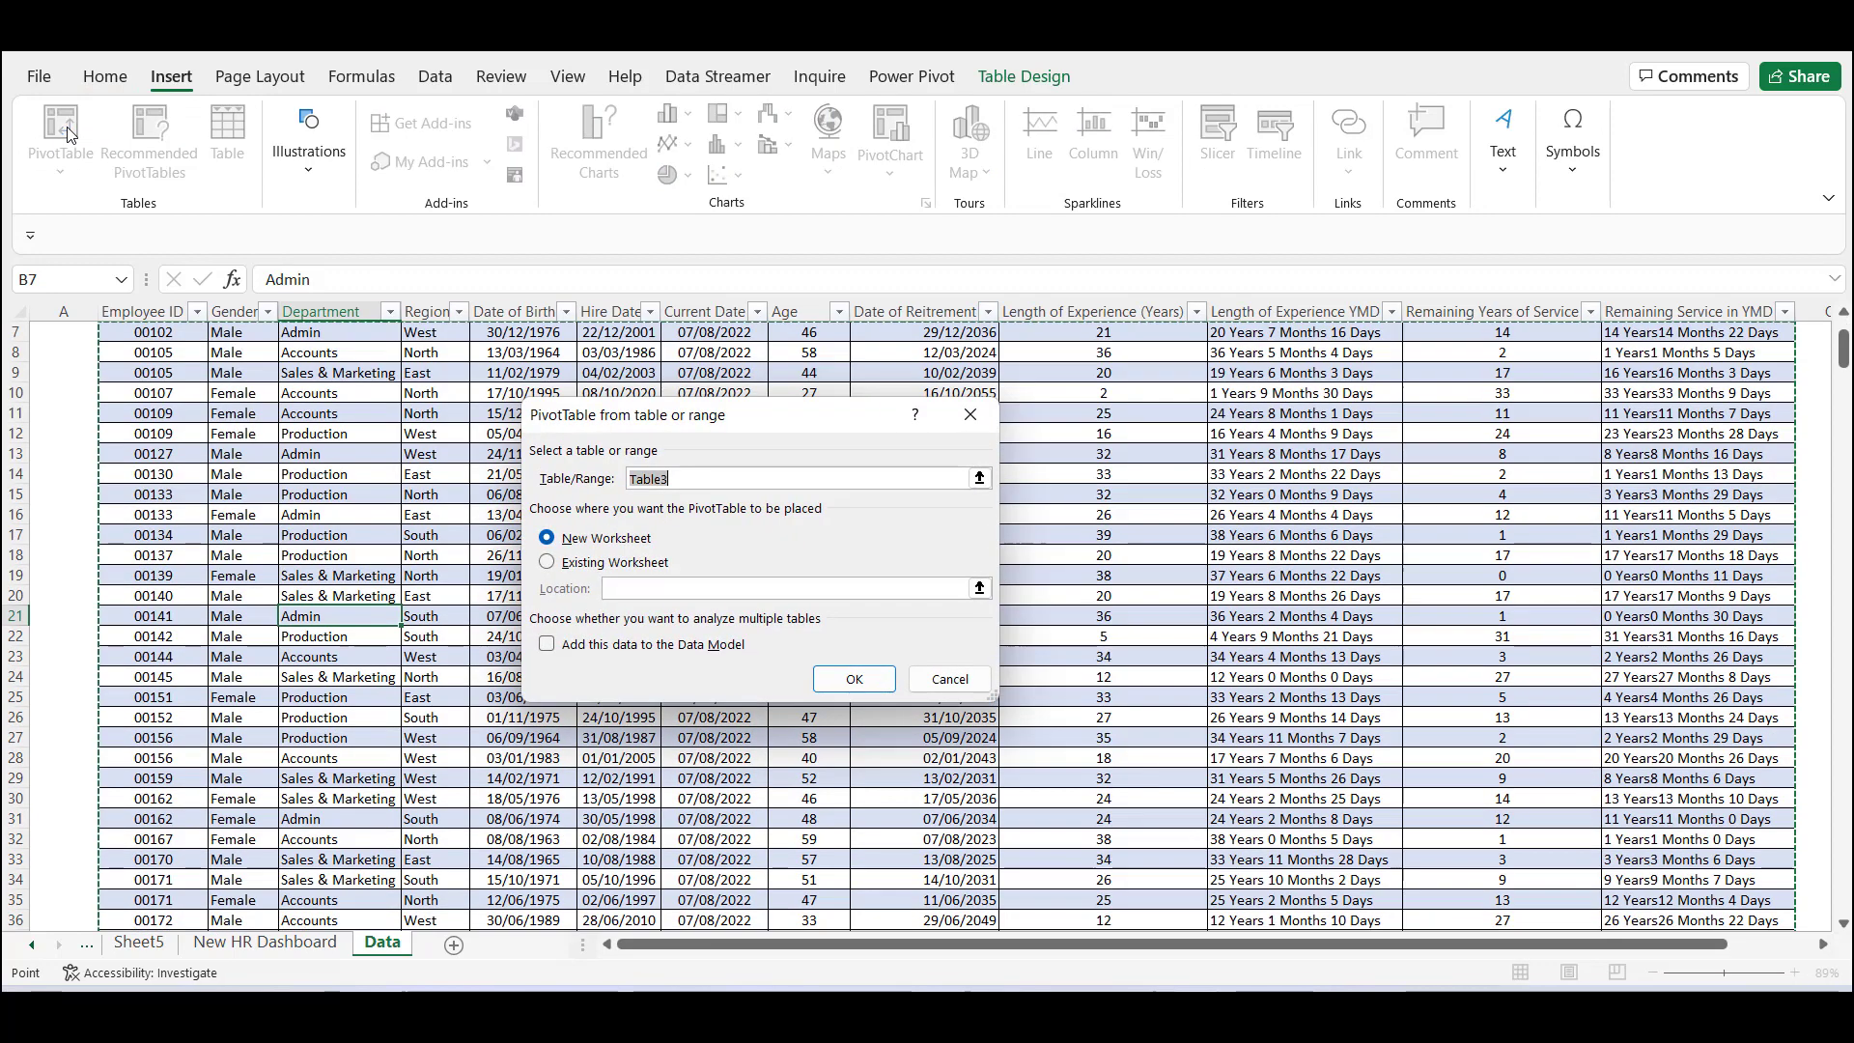
pyautogui.click(550, 565)
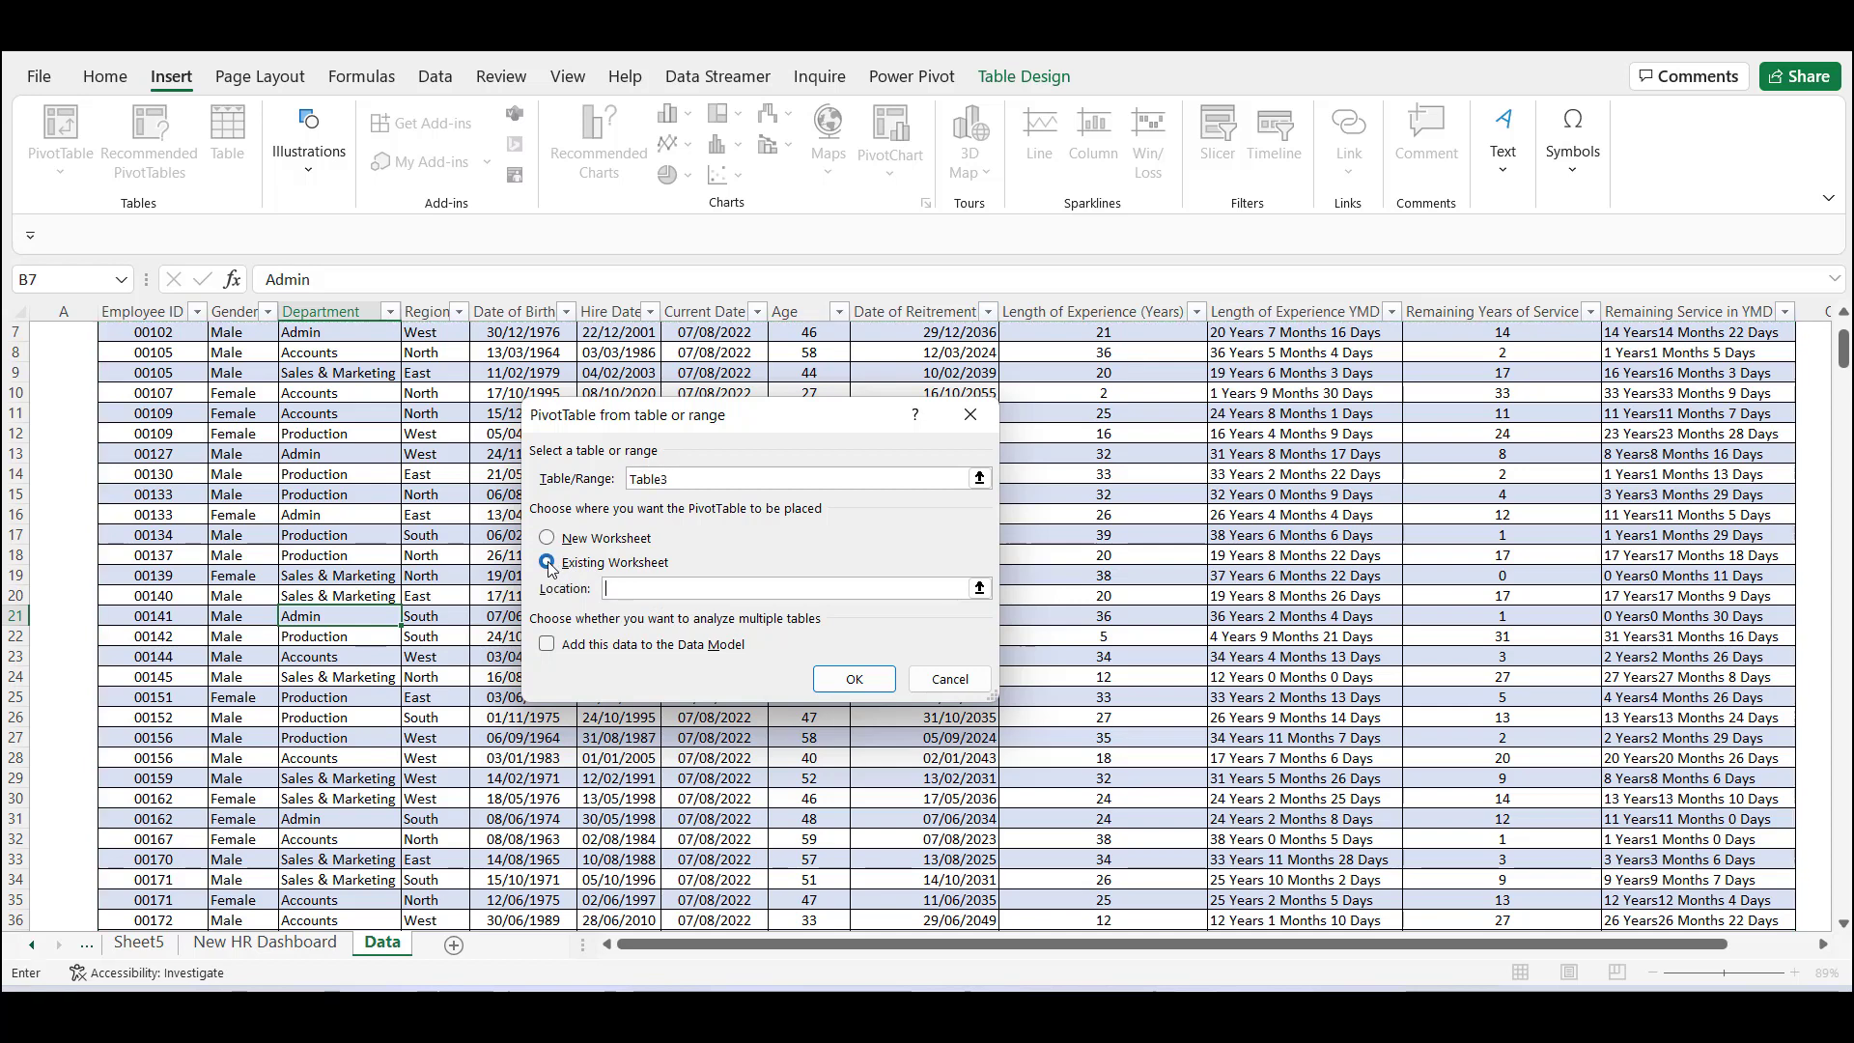
pyautogui.click(265, 943)
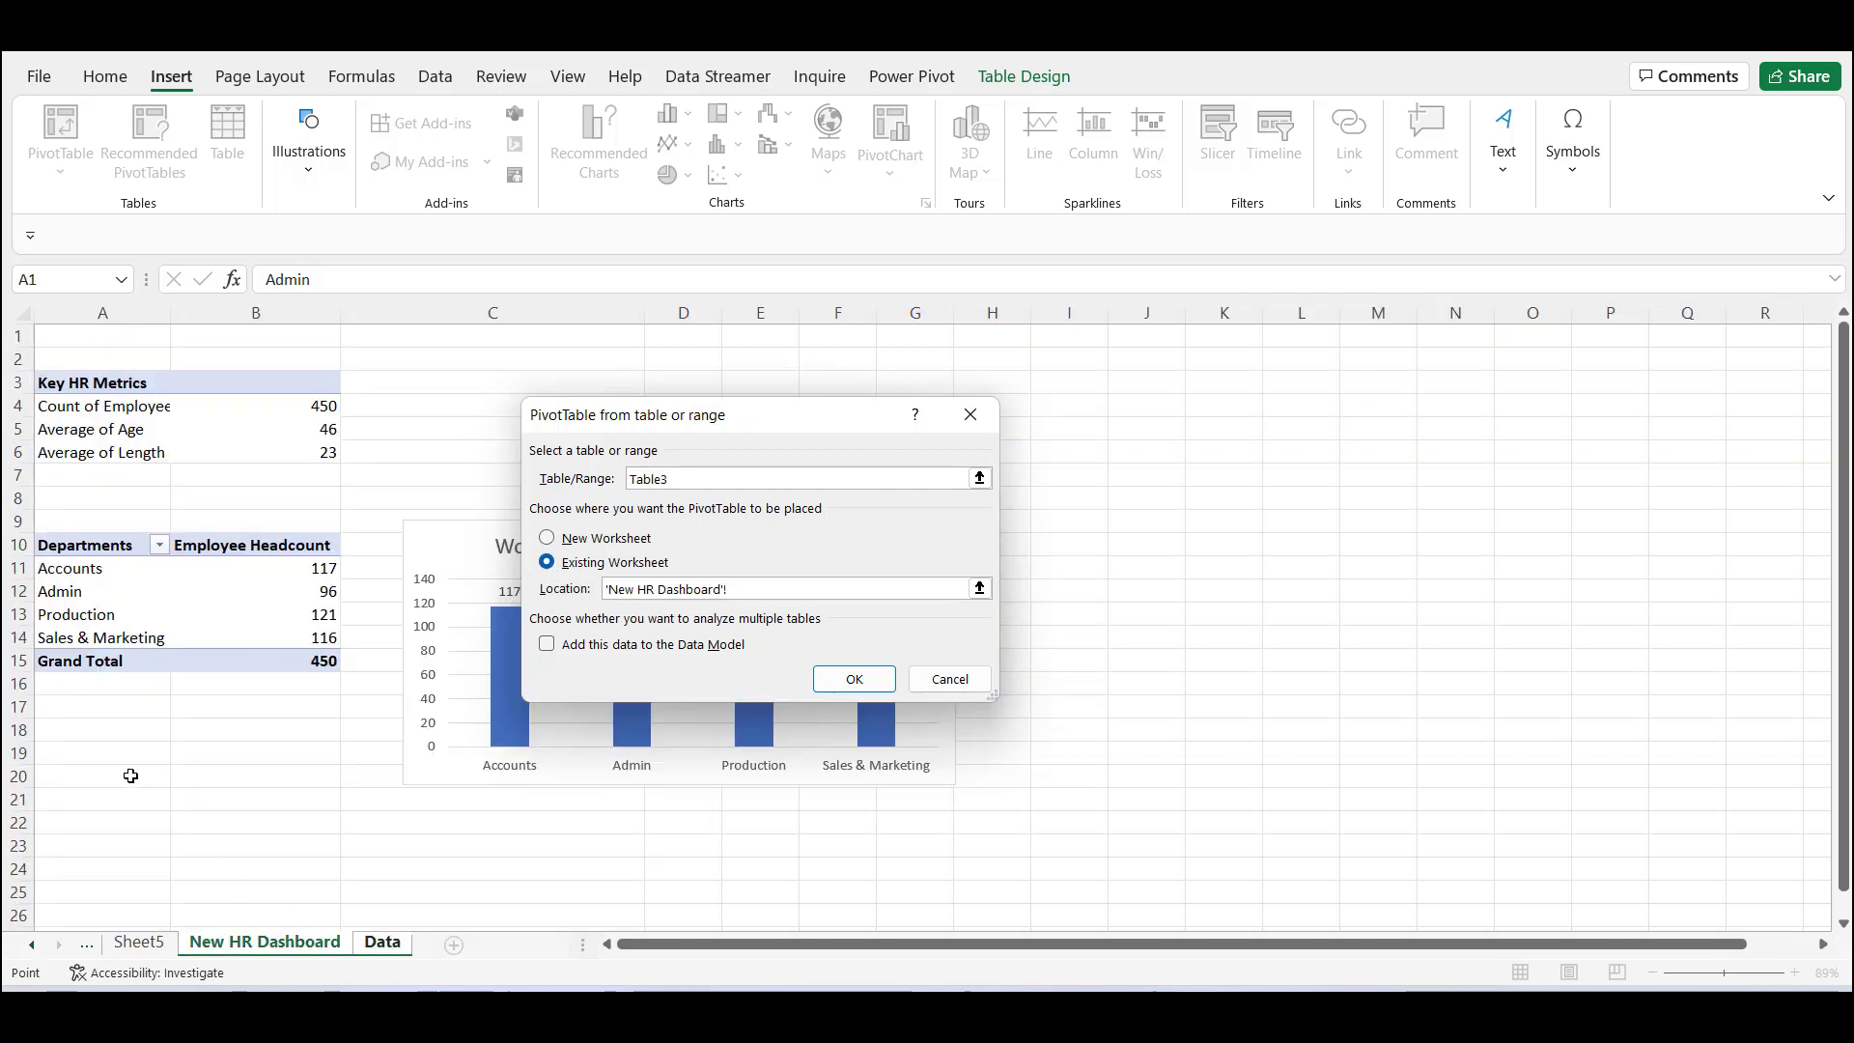
pyautogui.click(126, 816)
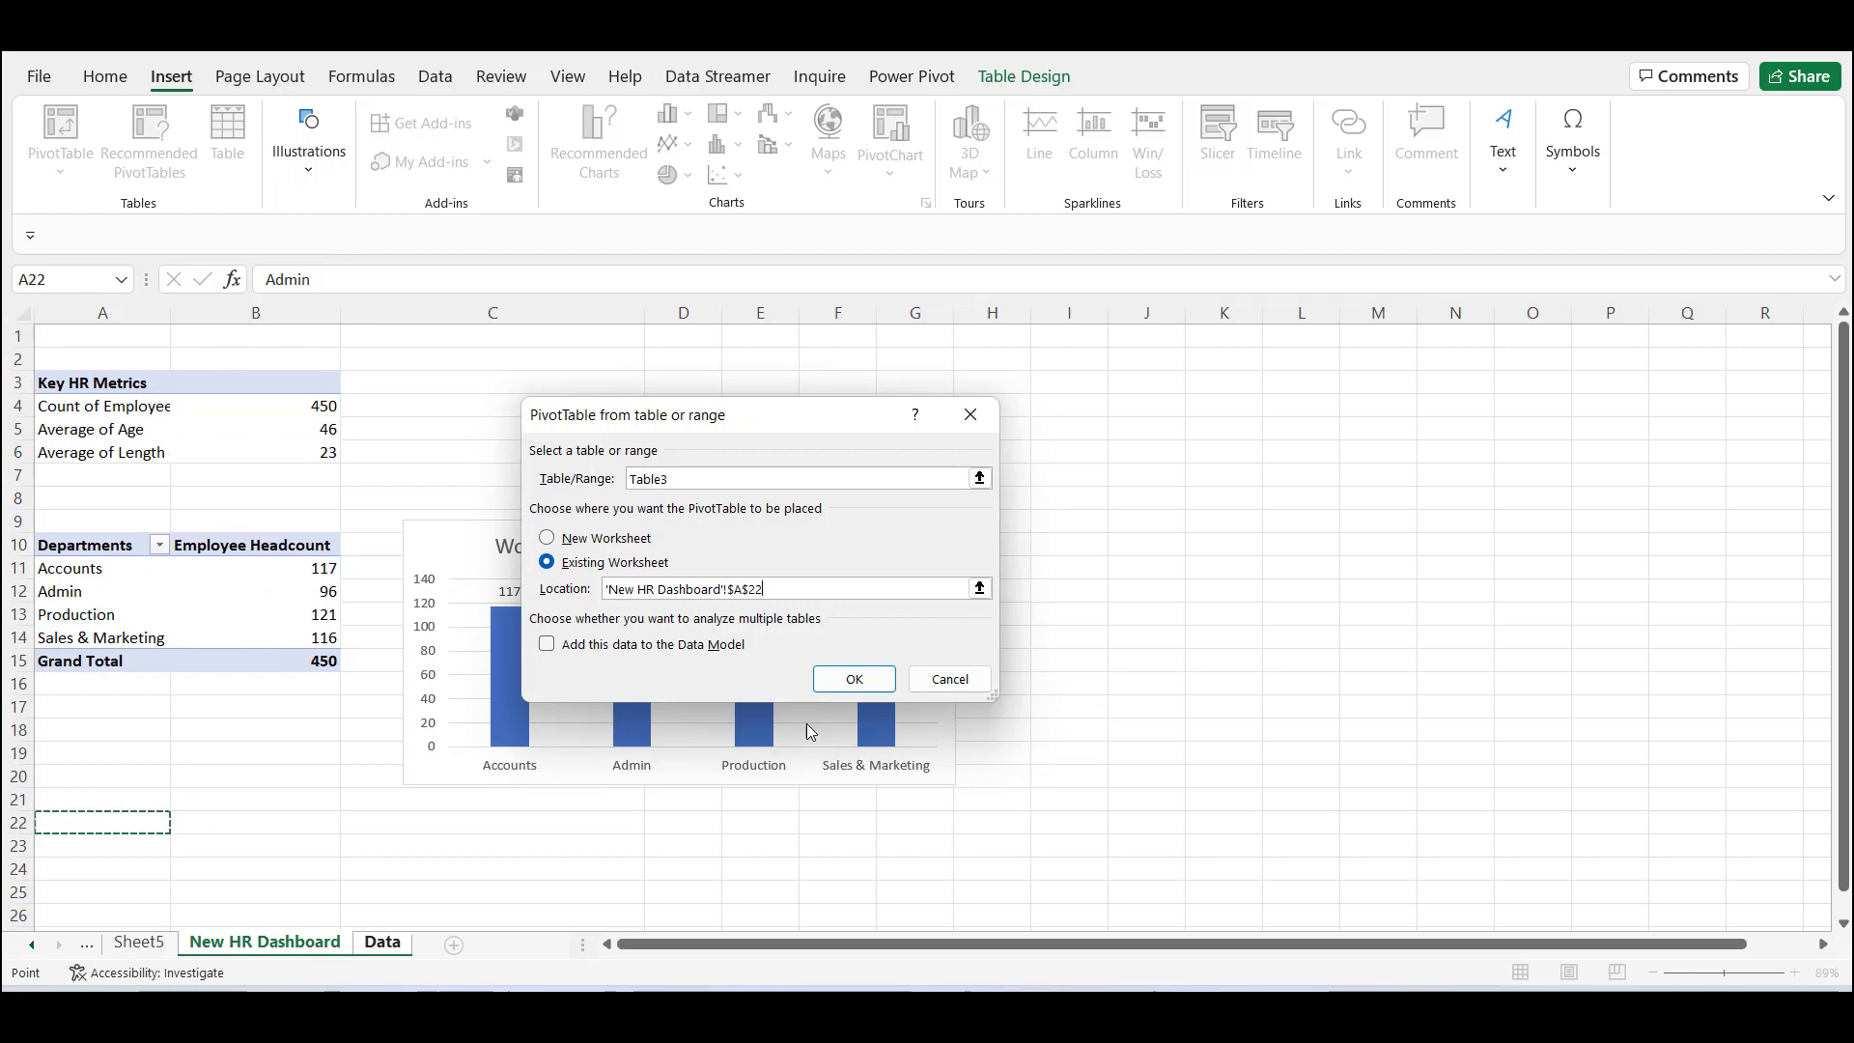
pyautogui.click(875, 679)
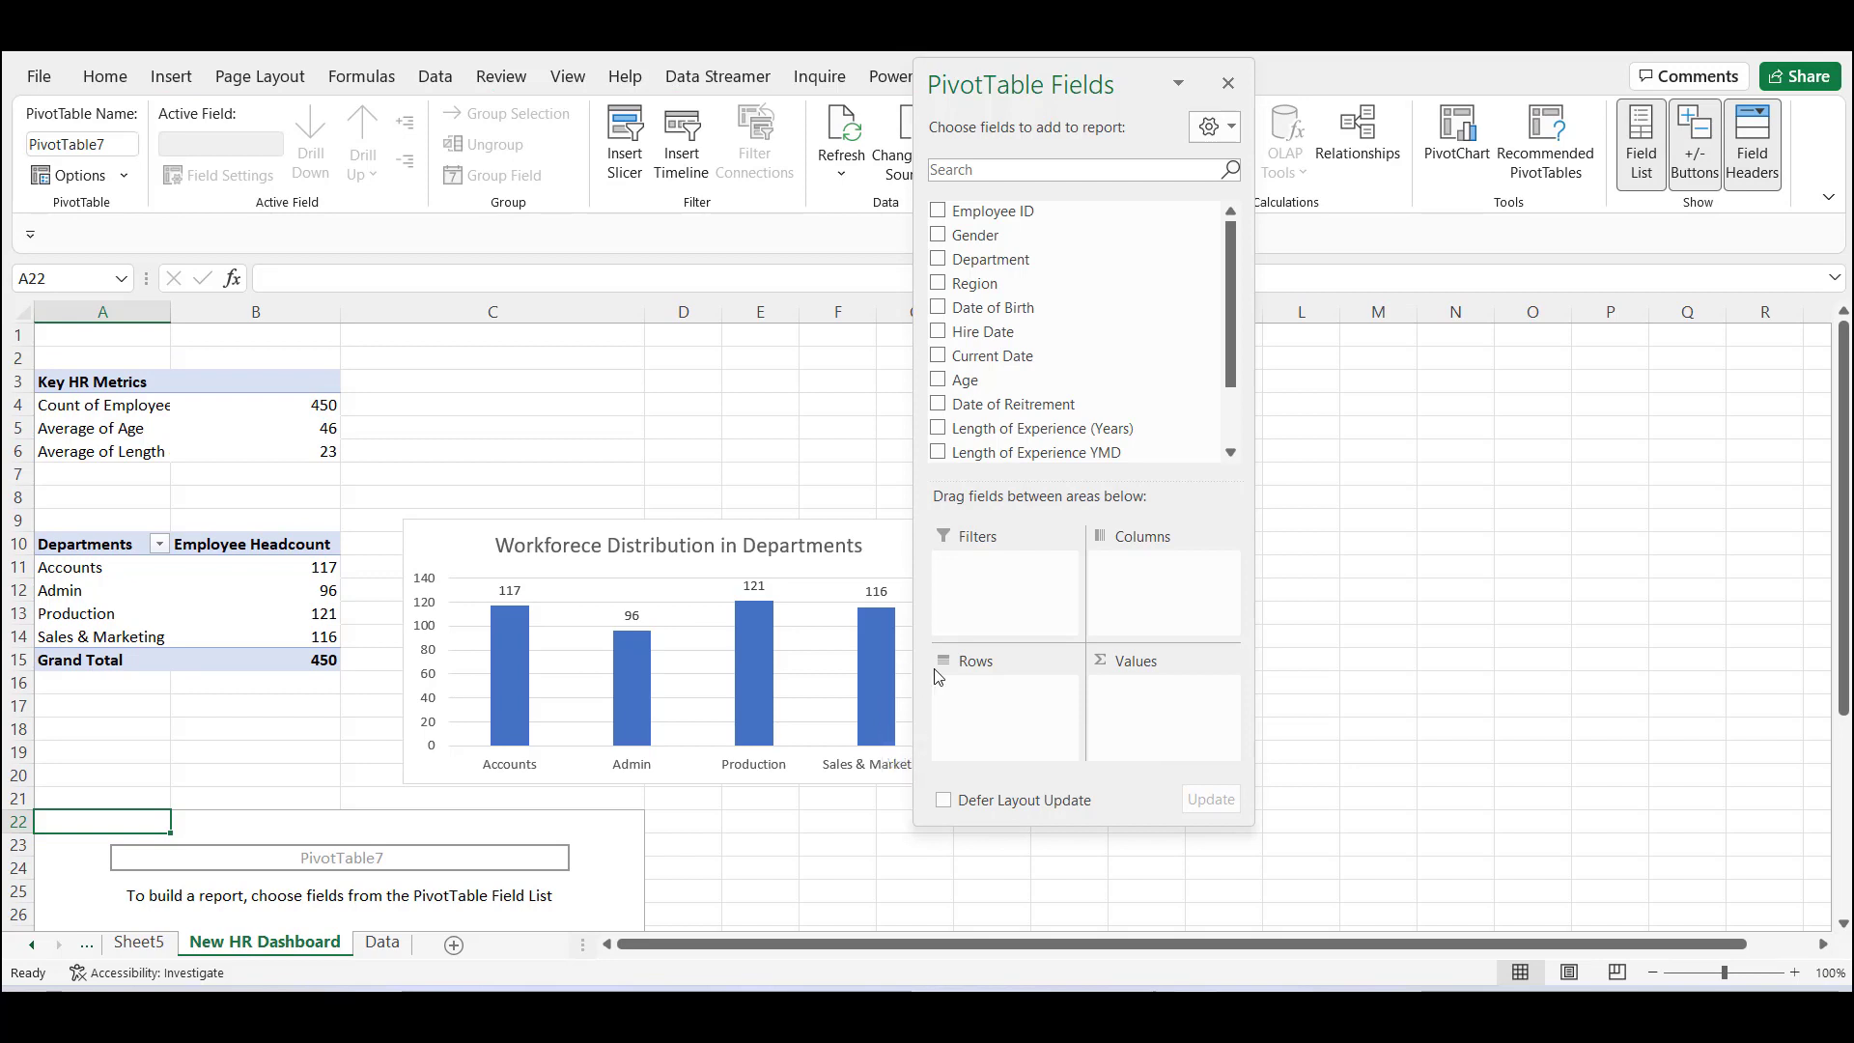
# Put Age in the new PivotTable's rows and Employee ID in its values, summarized by Count.
pyautogui.moveTo(965, 386); pyautogui.dragTo(988, 718)
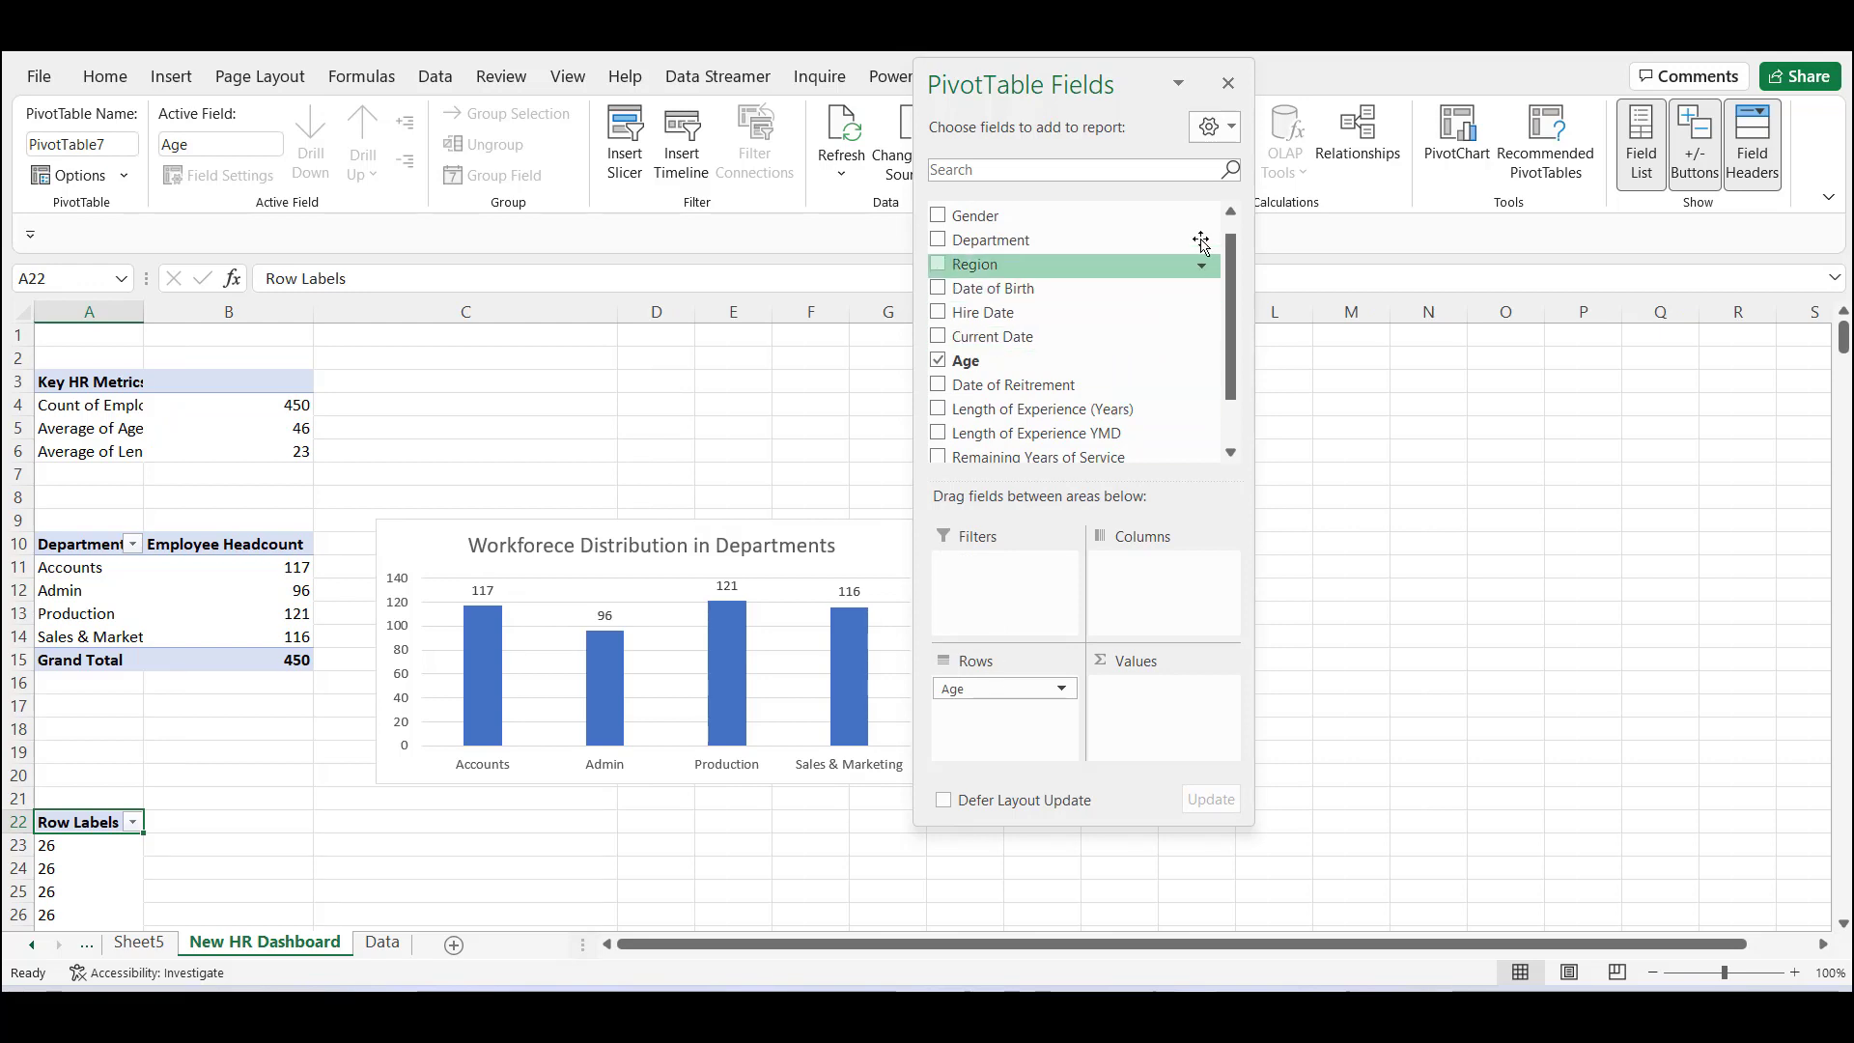
pyautogui.click(1232, 213)
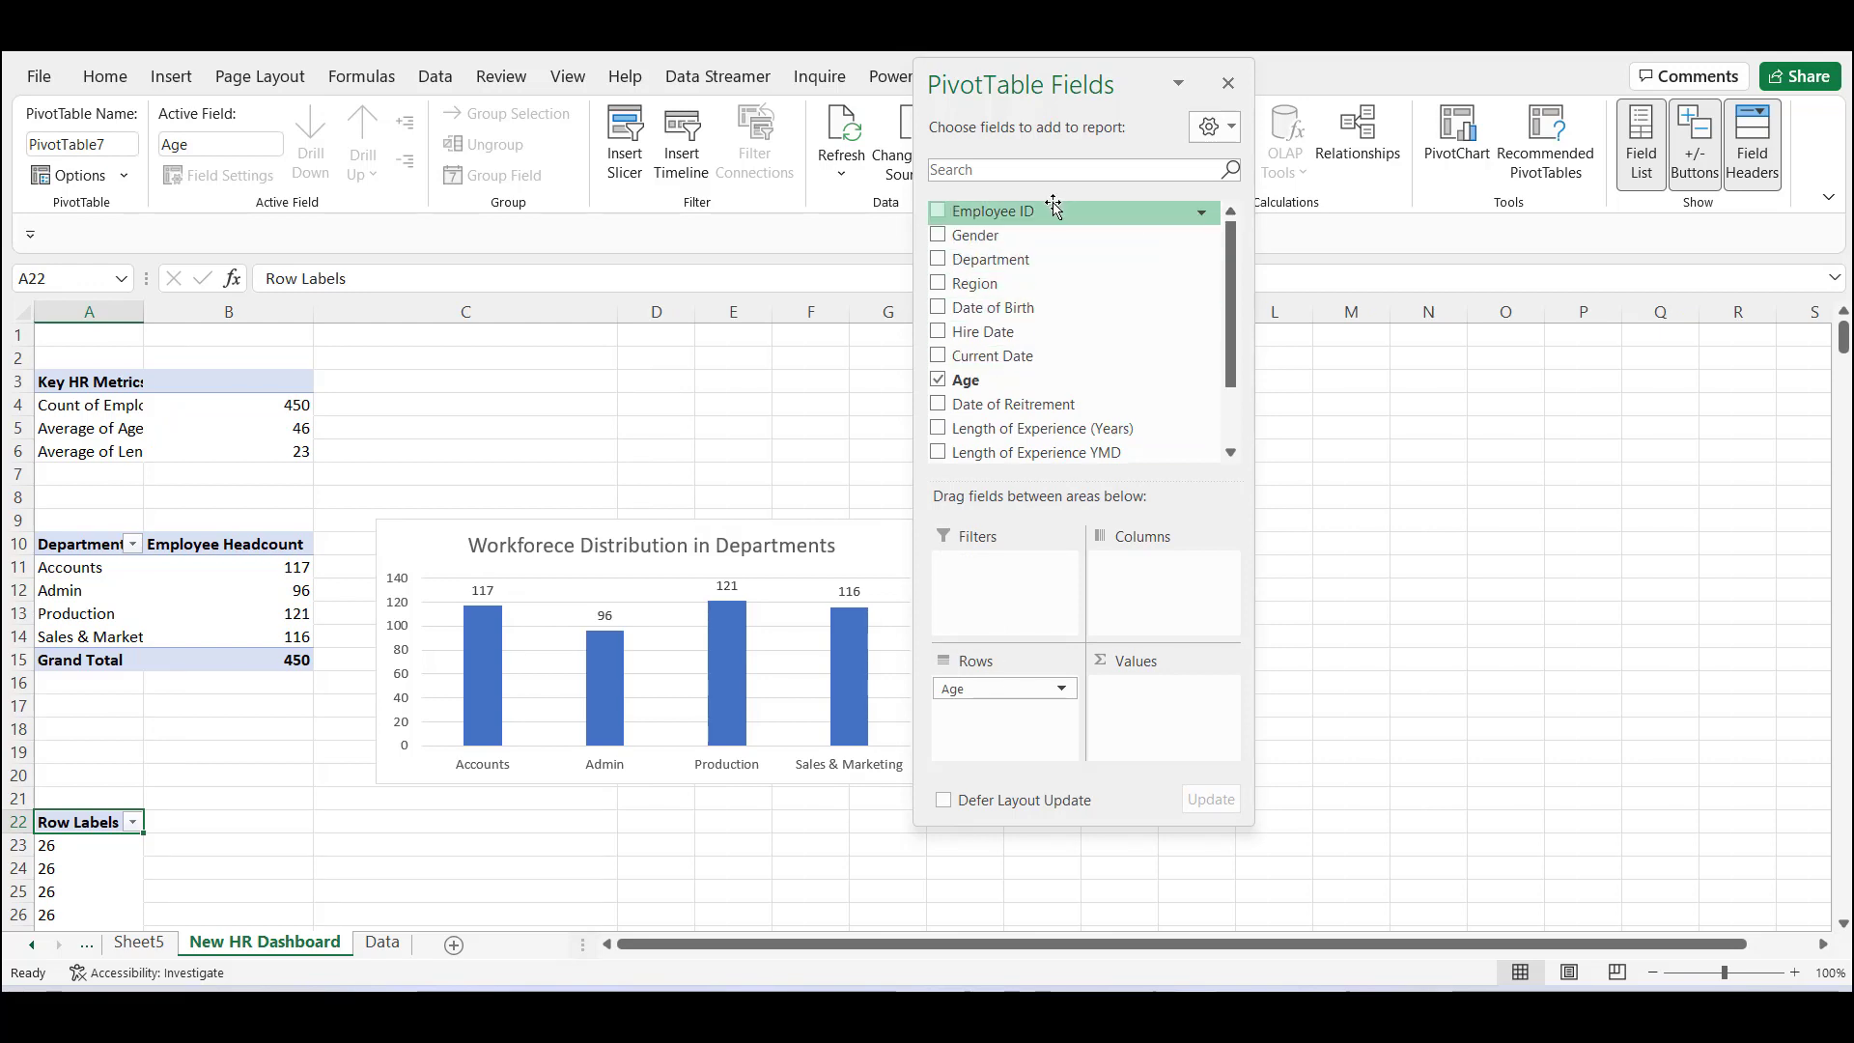
pyautogui.moveTo(1053, 210); pyautogui.dragTo(1159, 710)
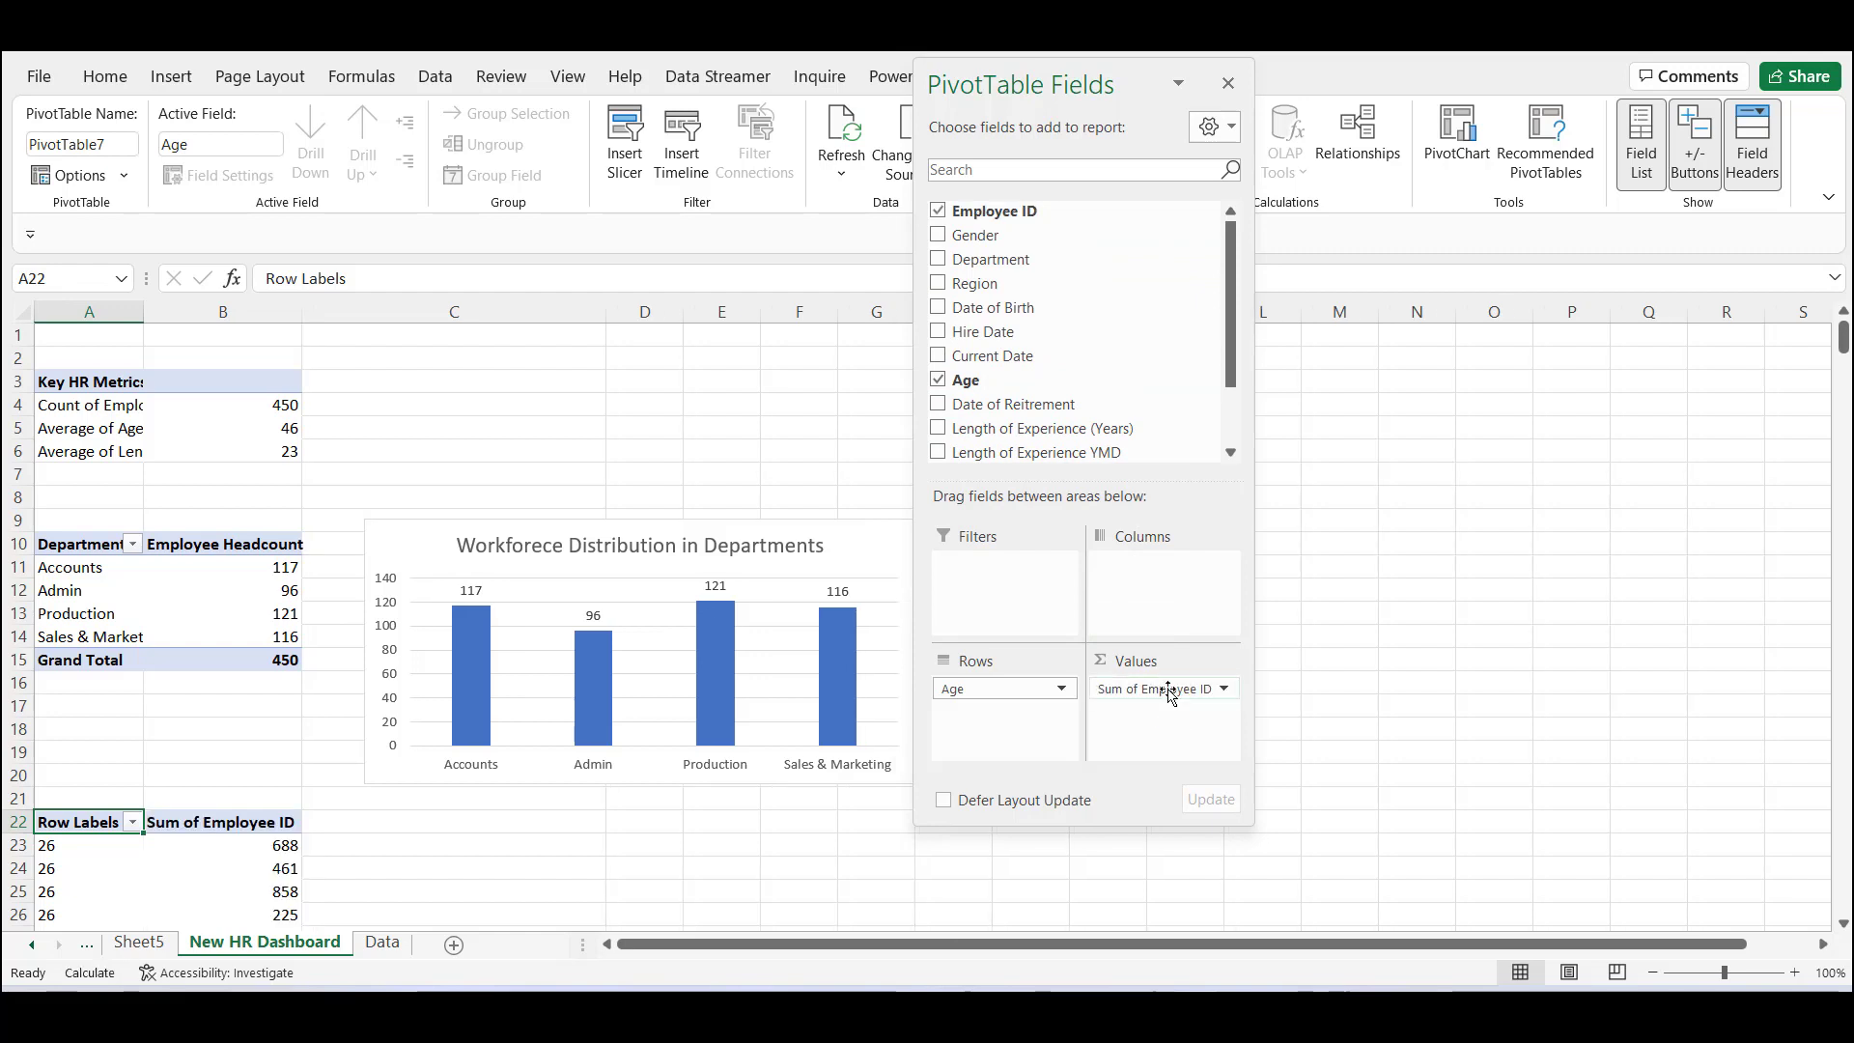
pyautogui.click(1224, 689)
pyautogui.click(1214, 664)
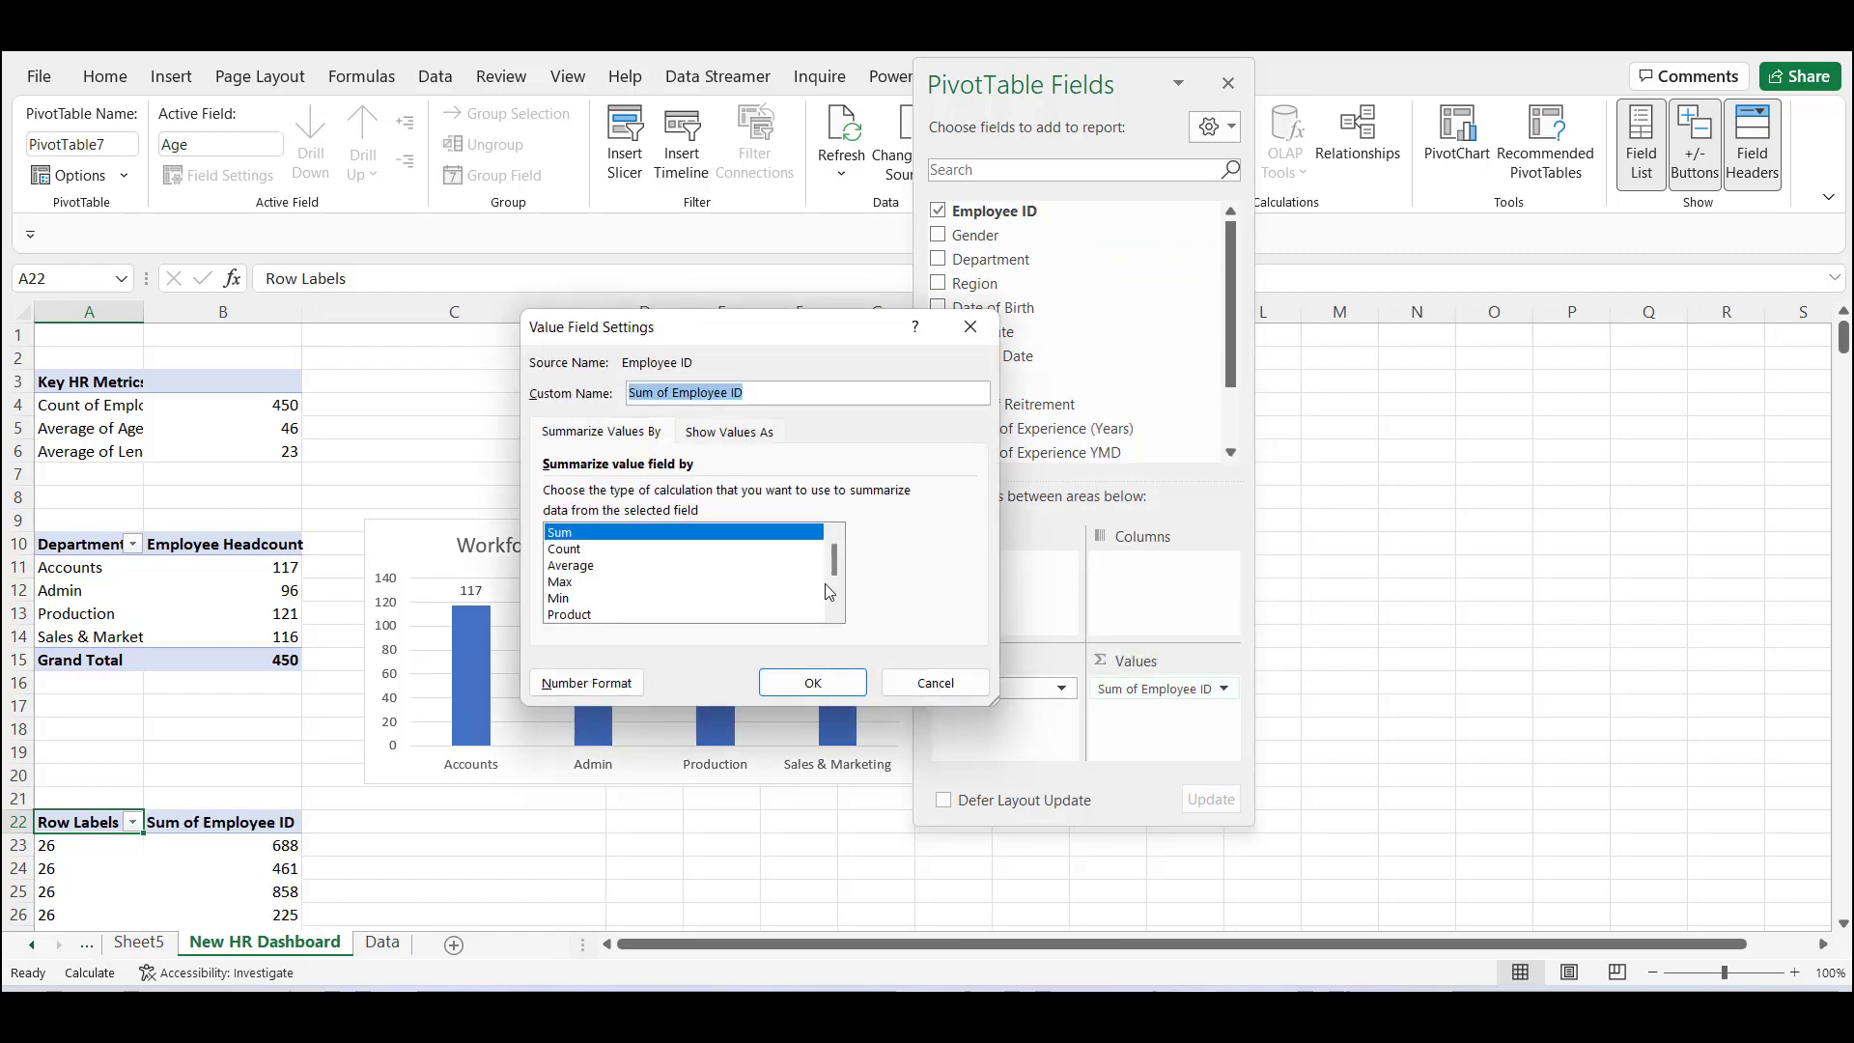
pyautogui.click(575, 550)
pyautogui.click(811, 681)
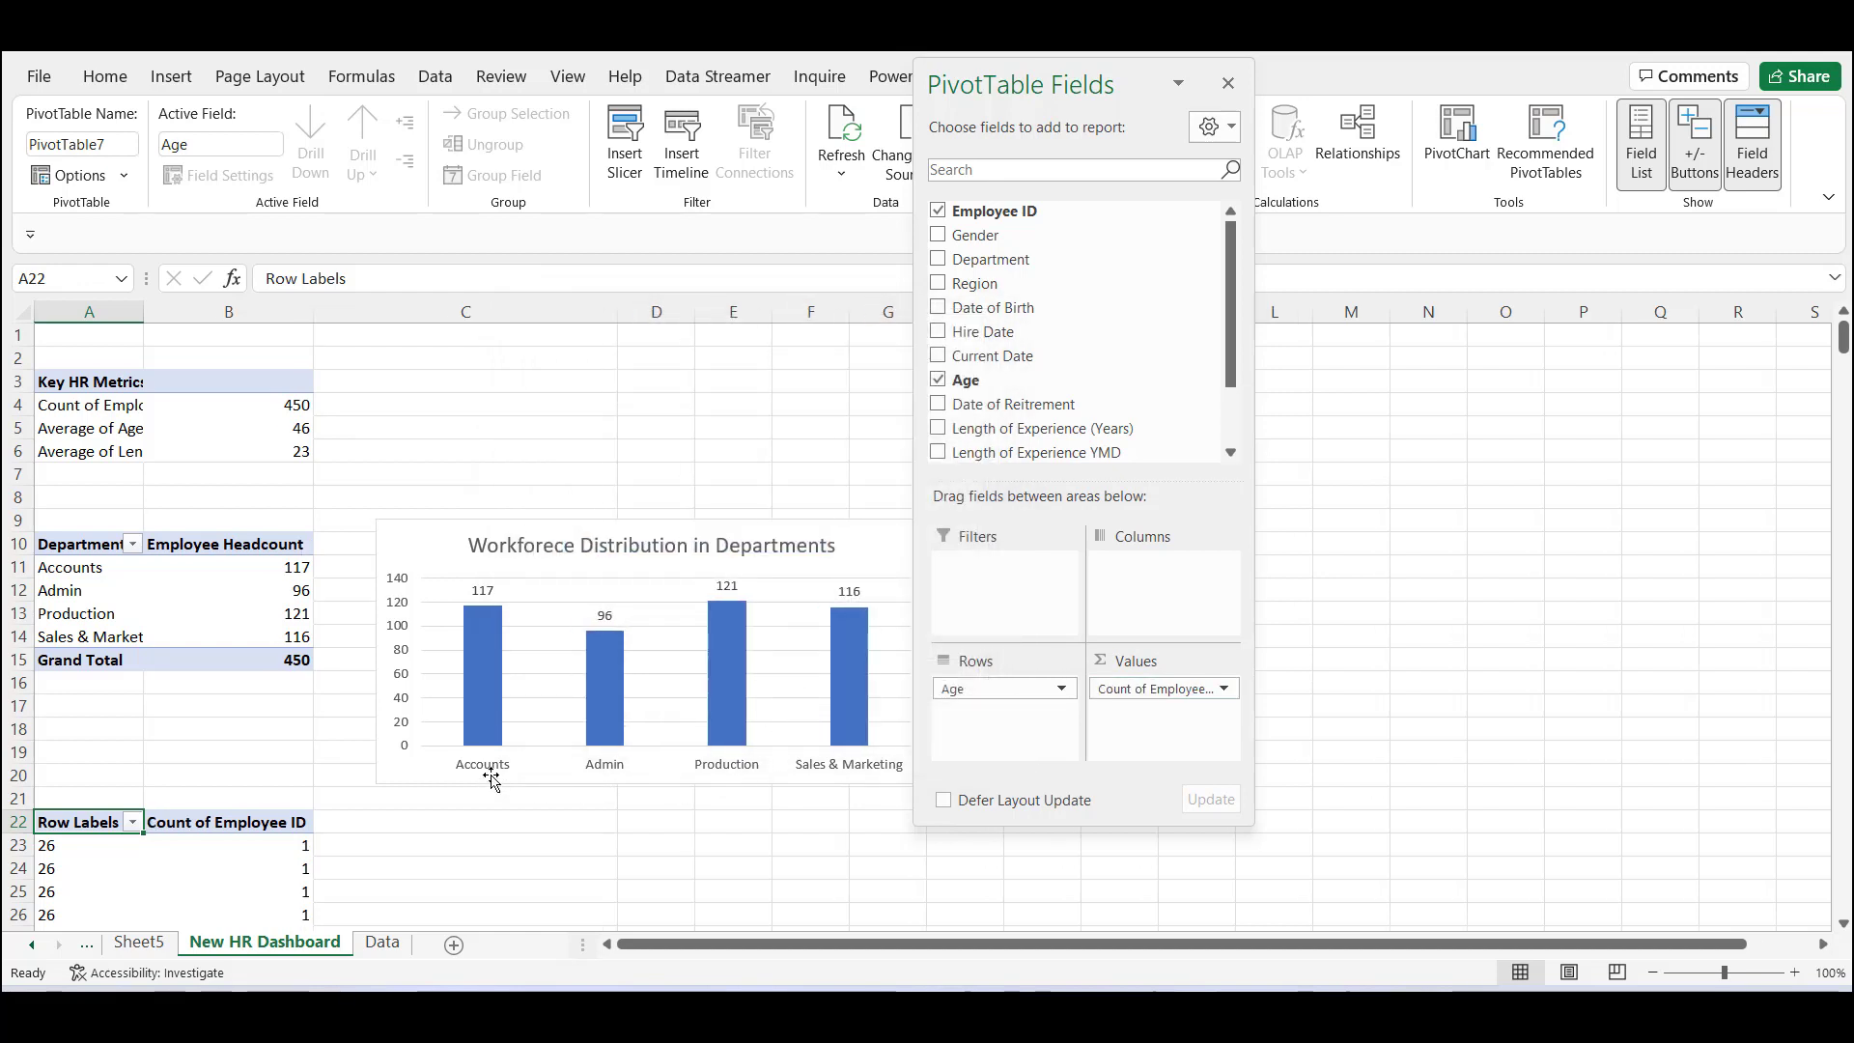
# Group the PivotTable's Age row labels starting at 25 and ending at 60, in intervals of 5.
pyautogui.scroll(-4, 373, 744)
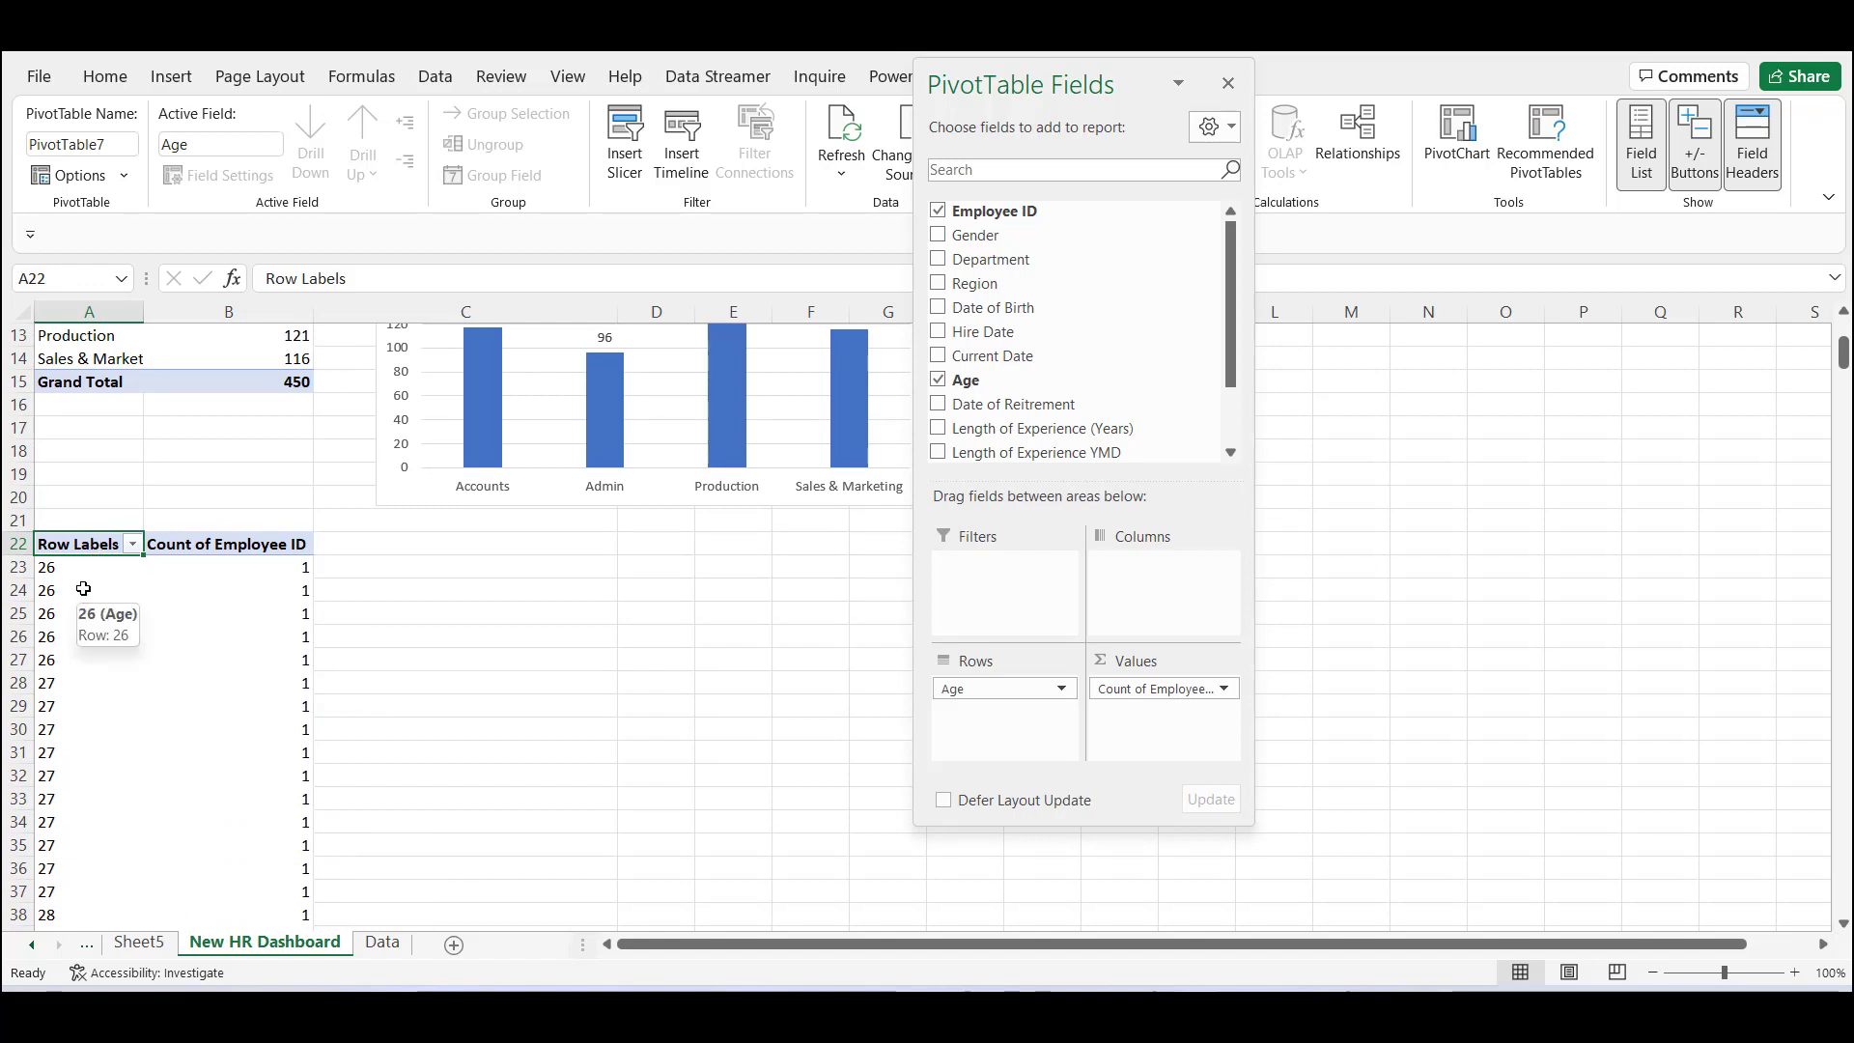
pyautogui.click(83, 653)
pyautogui.click(68, 659)
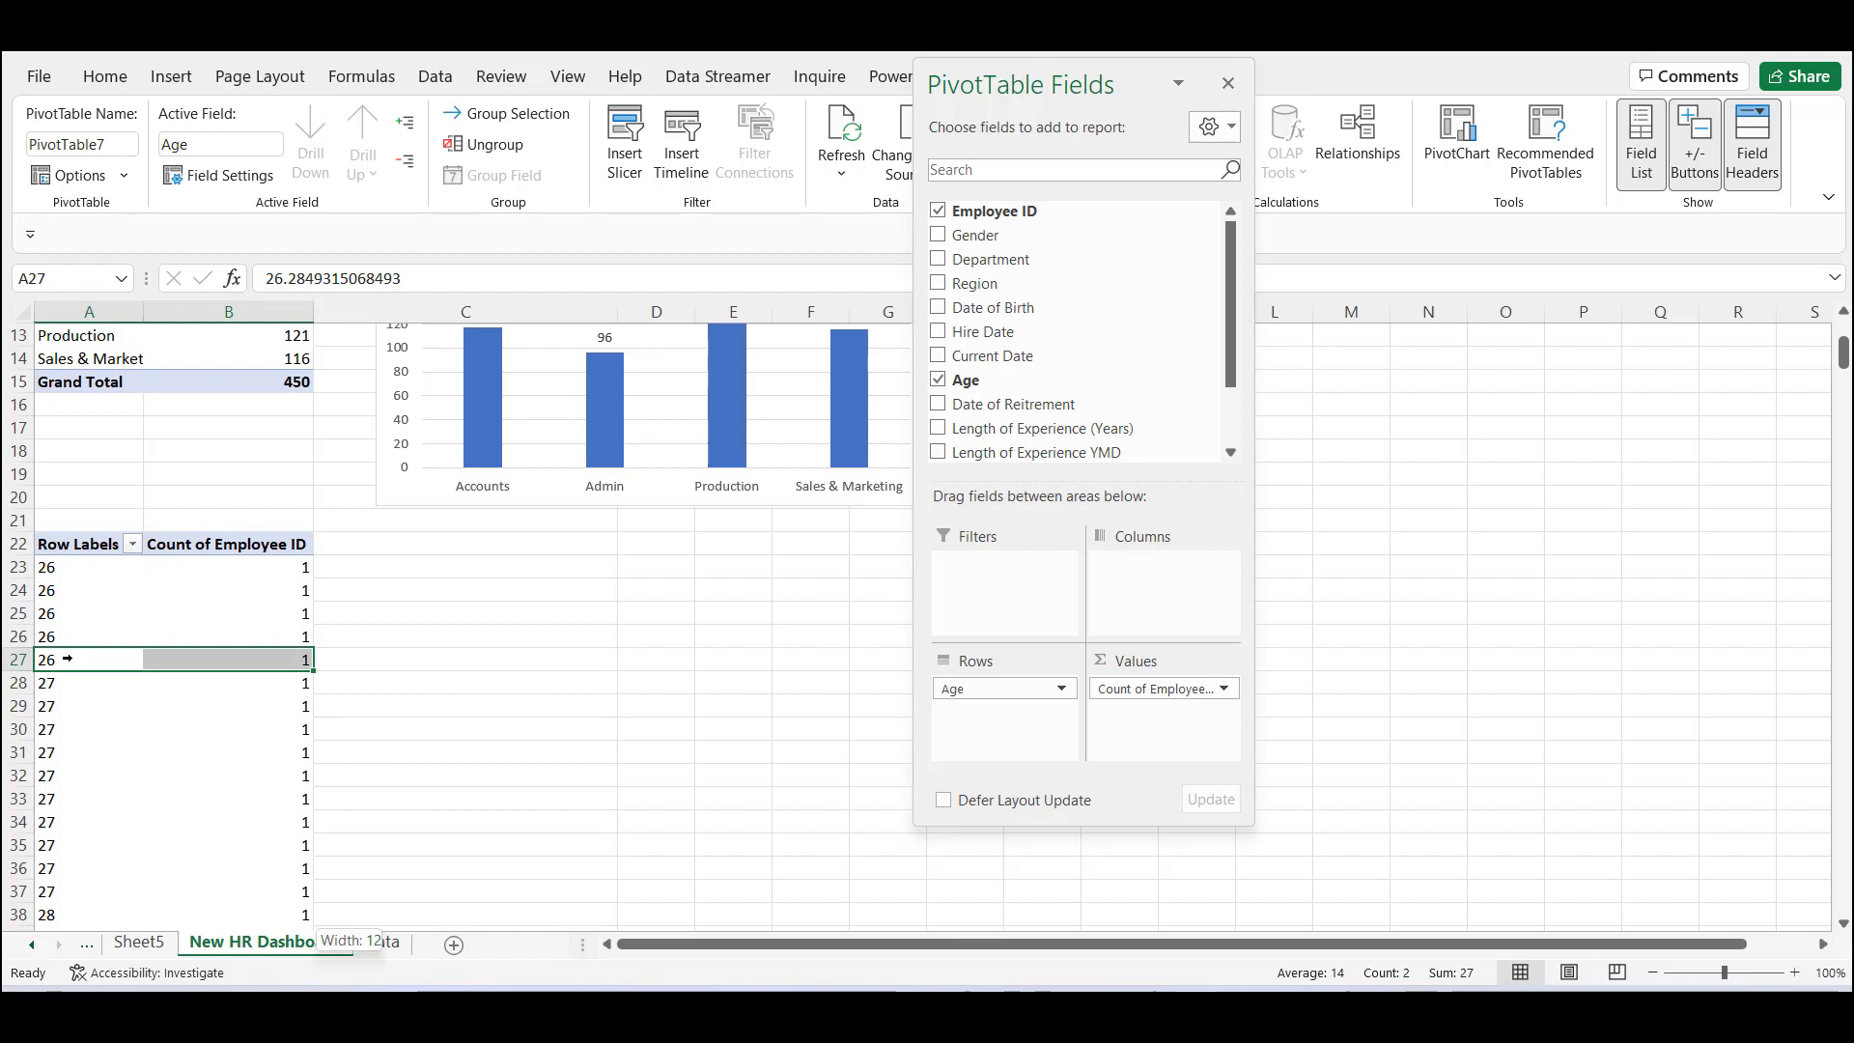
pyautogui.hotkey('ctrl', 'shift', 'Down')
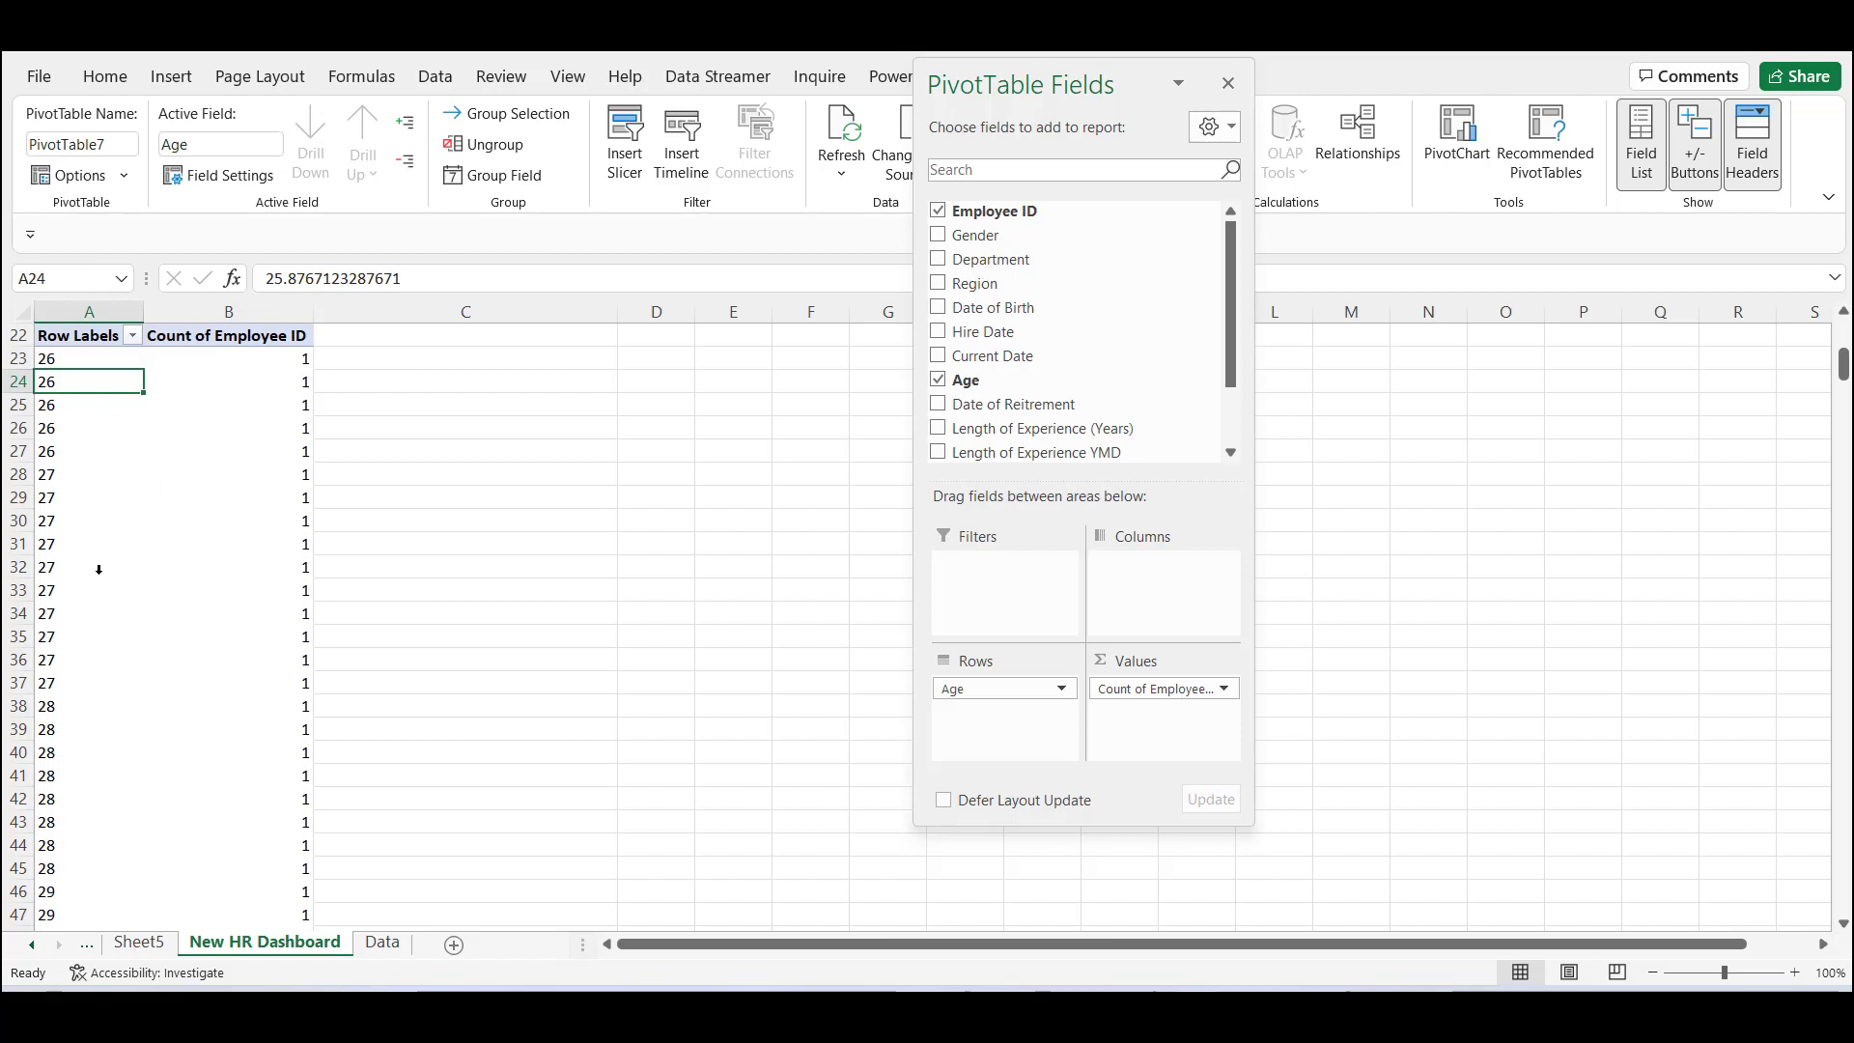
pyautogui.click(119, 413)
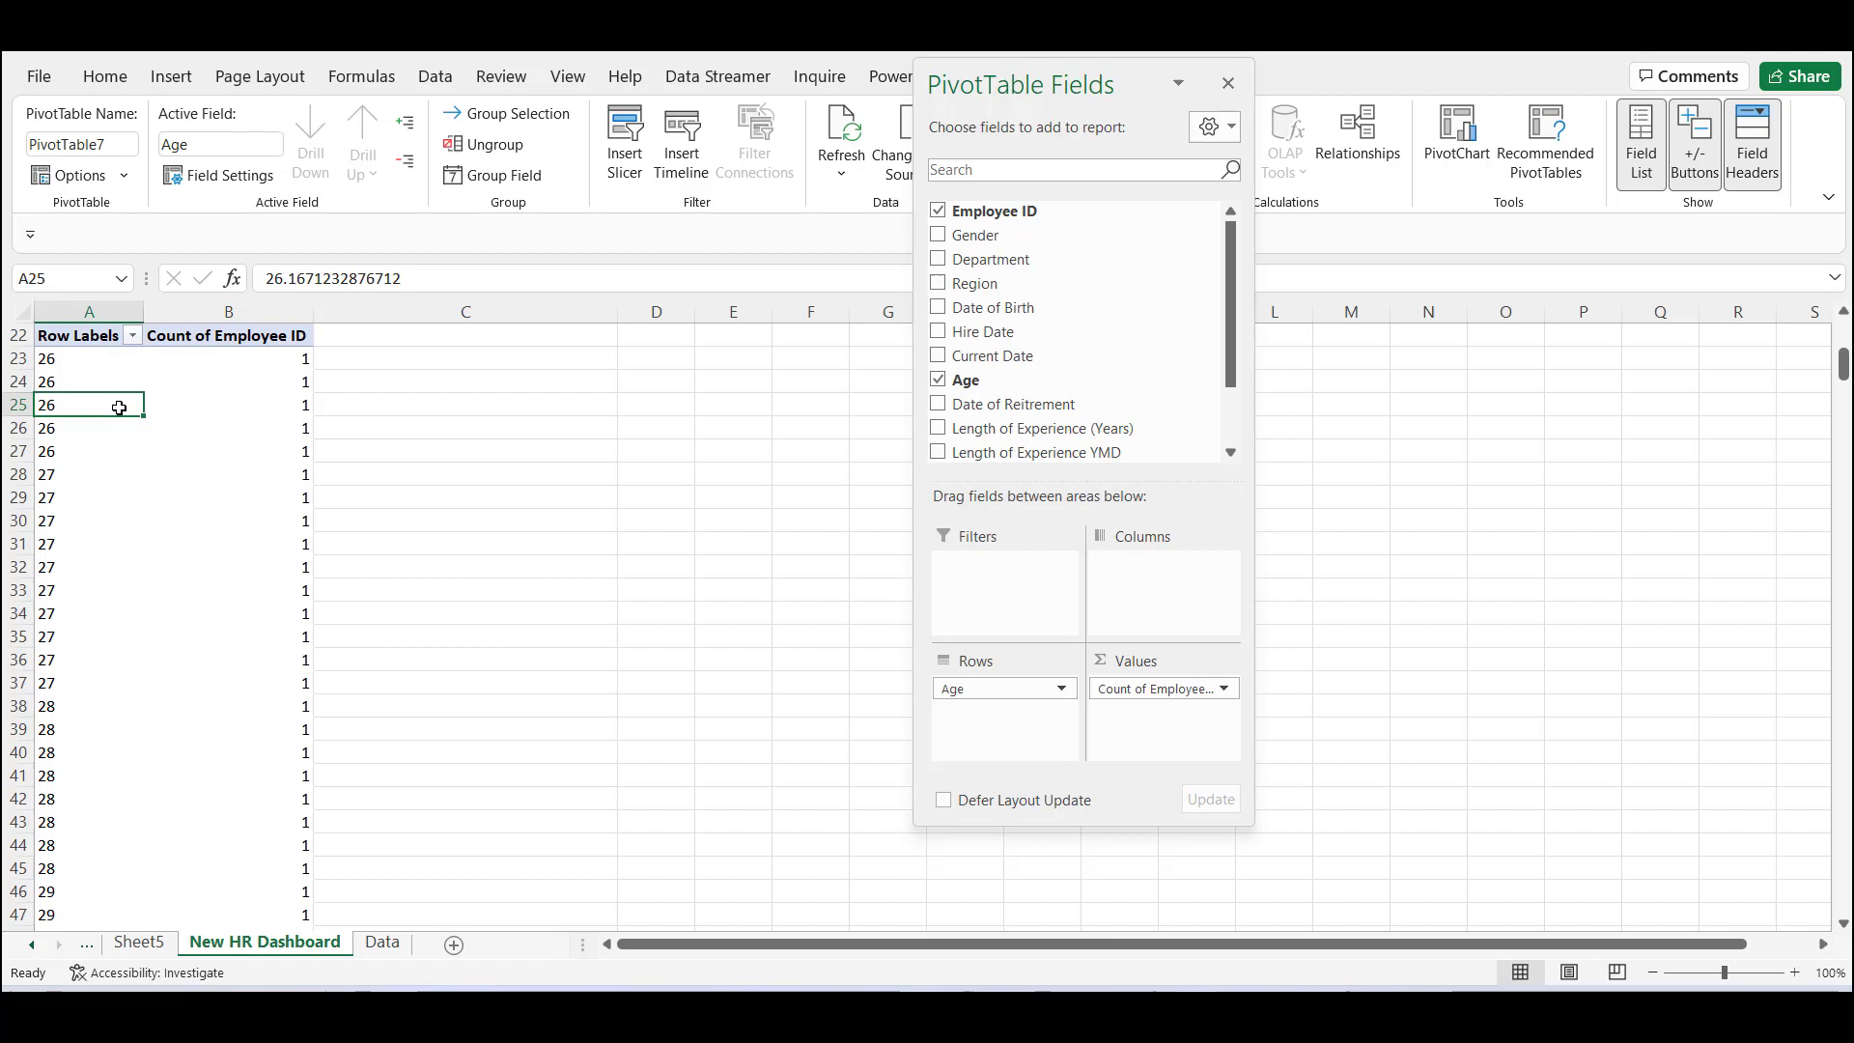
pyautogui.rightClick(118, 405)
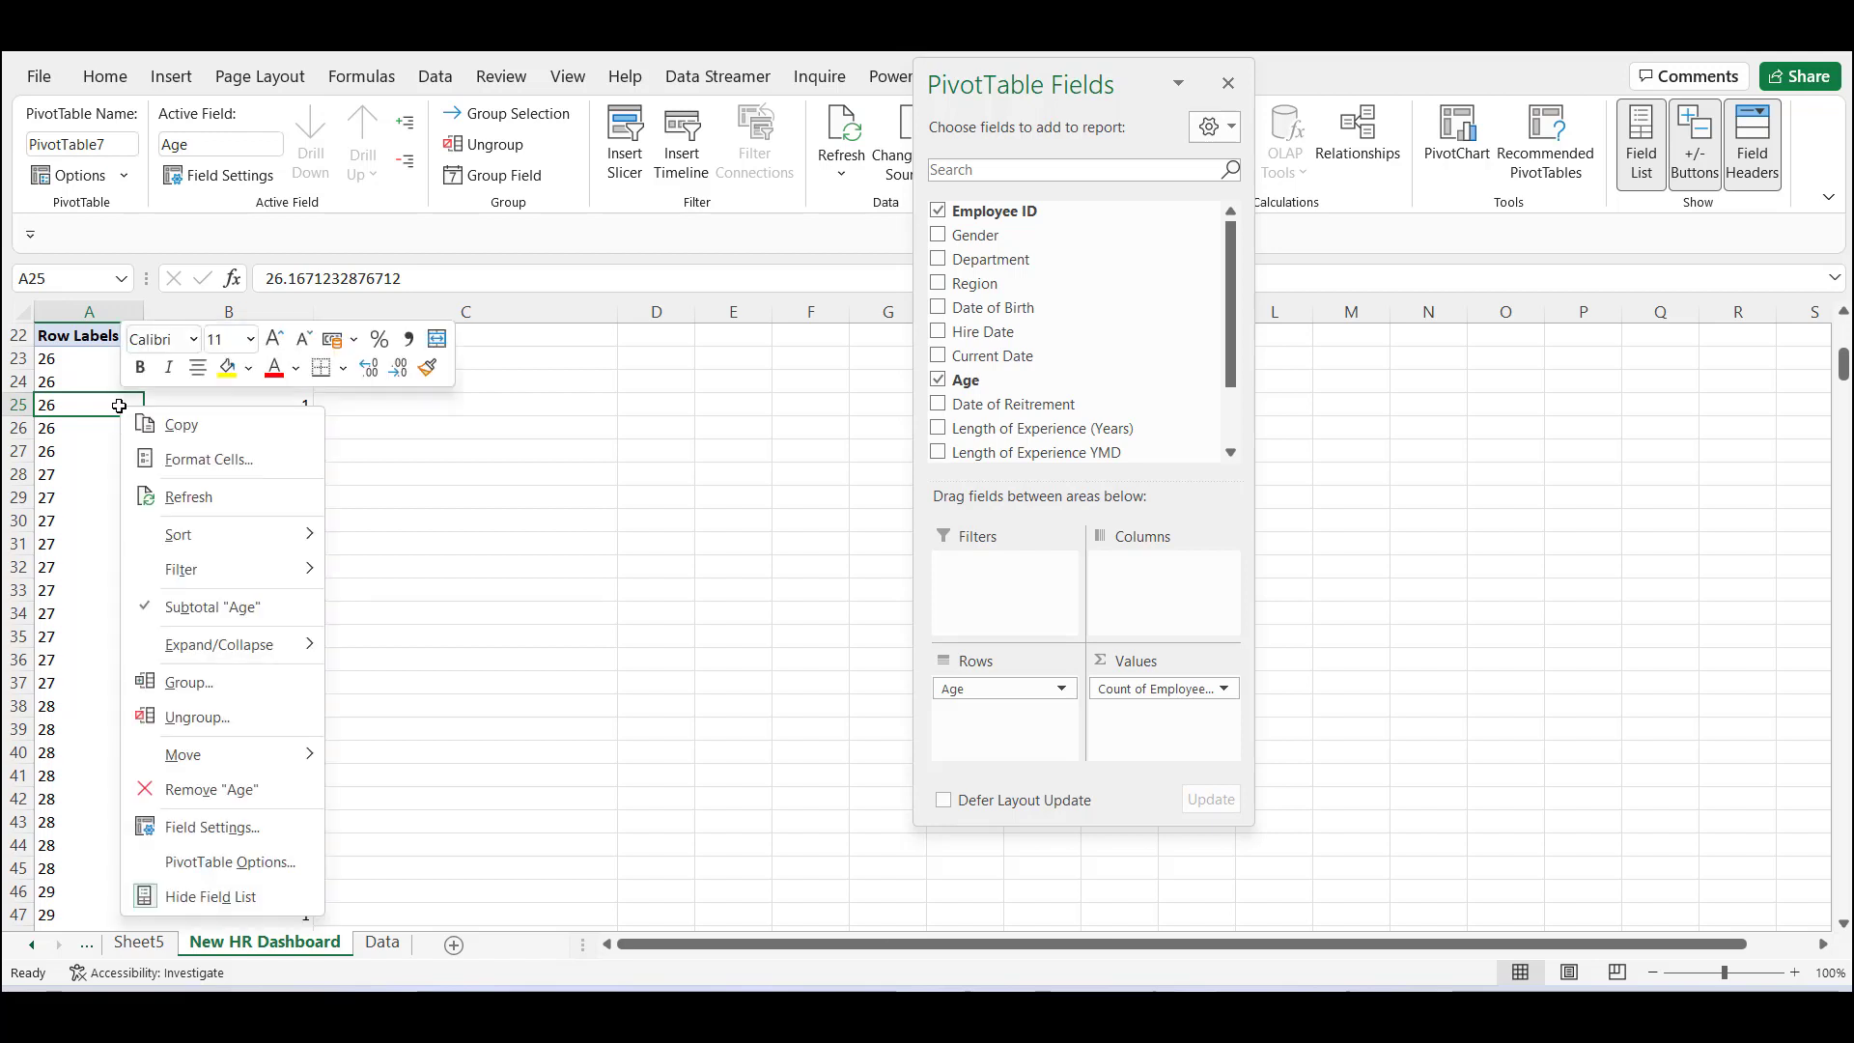
pyautogui.click(185, 687)
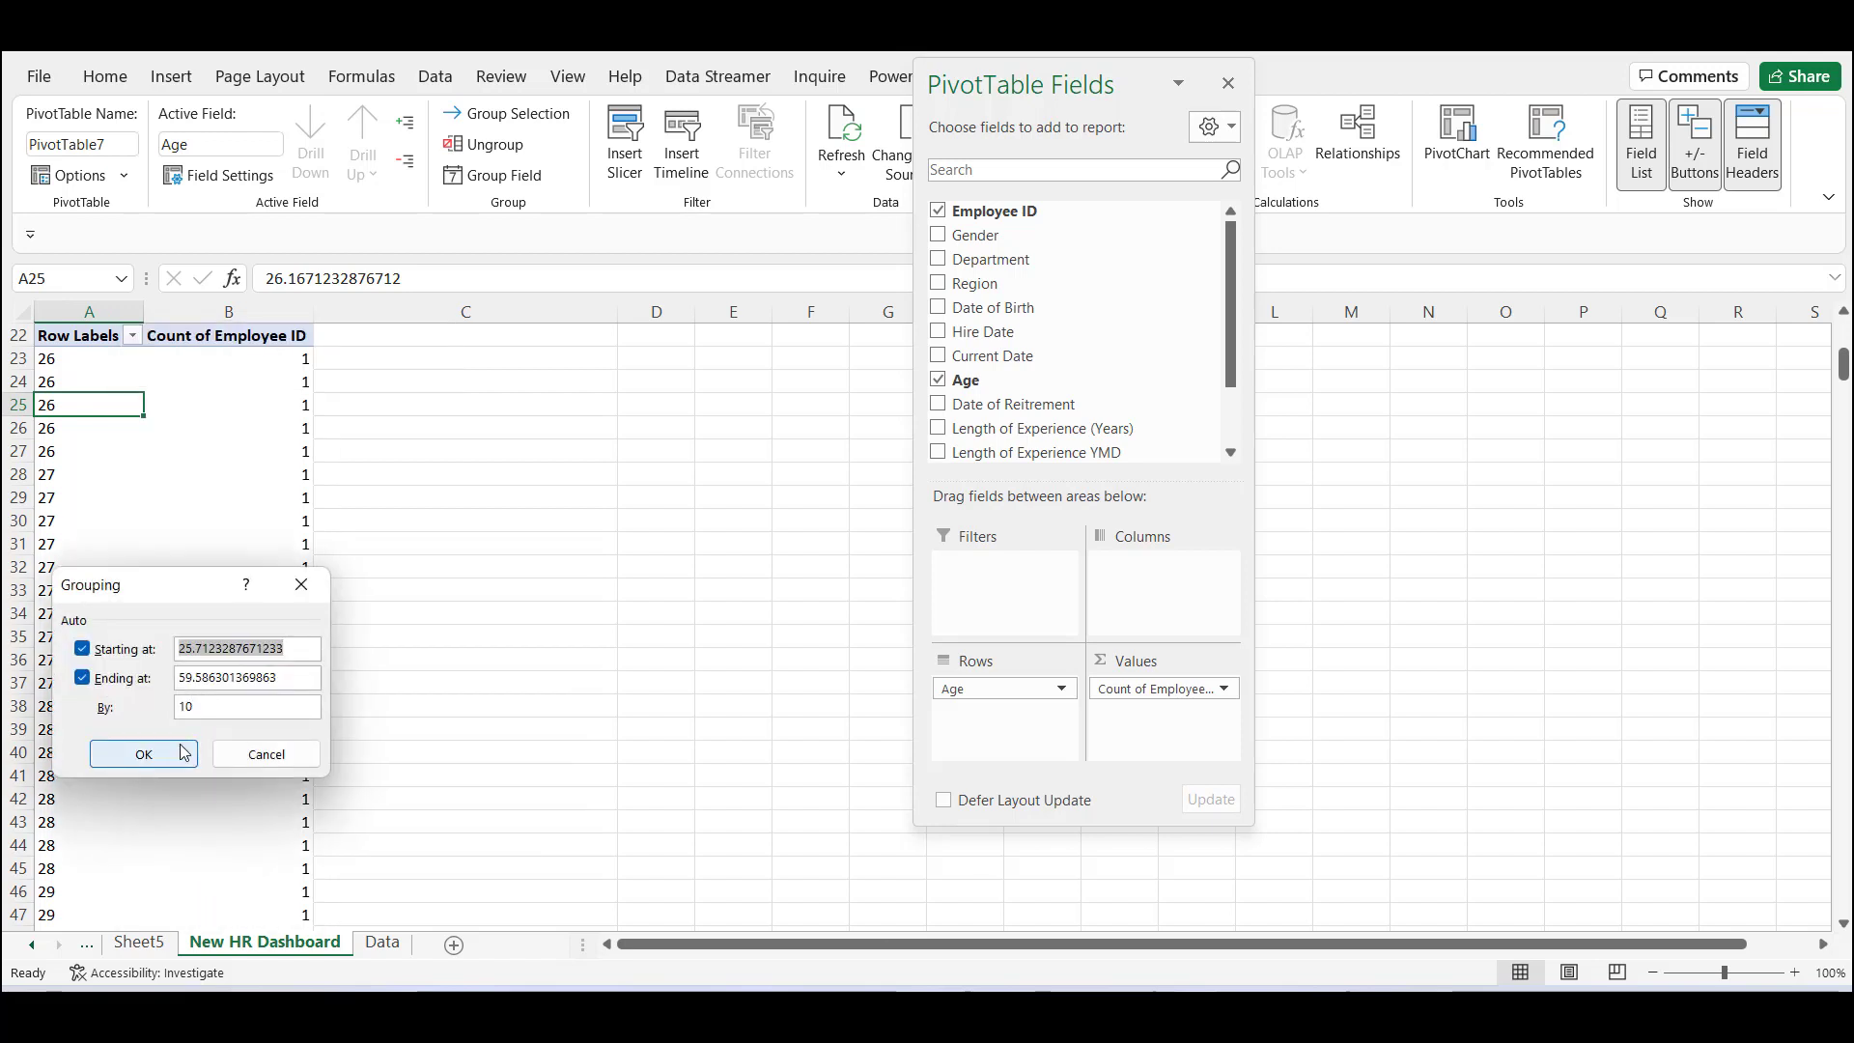
pyautogui.write('25')
pyautogui.press('Tab')
pyautogui.press('Tab')
pyautogui.write('60')
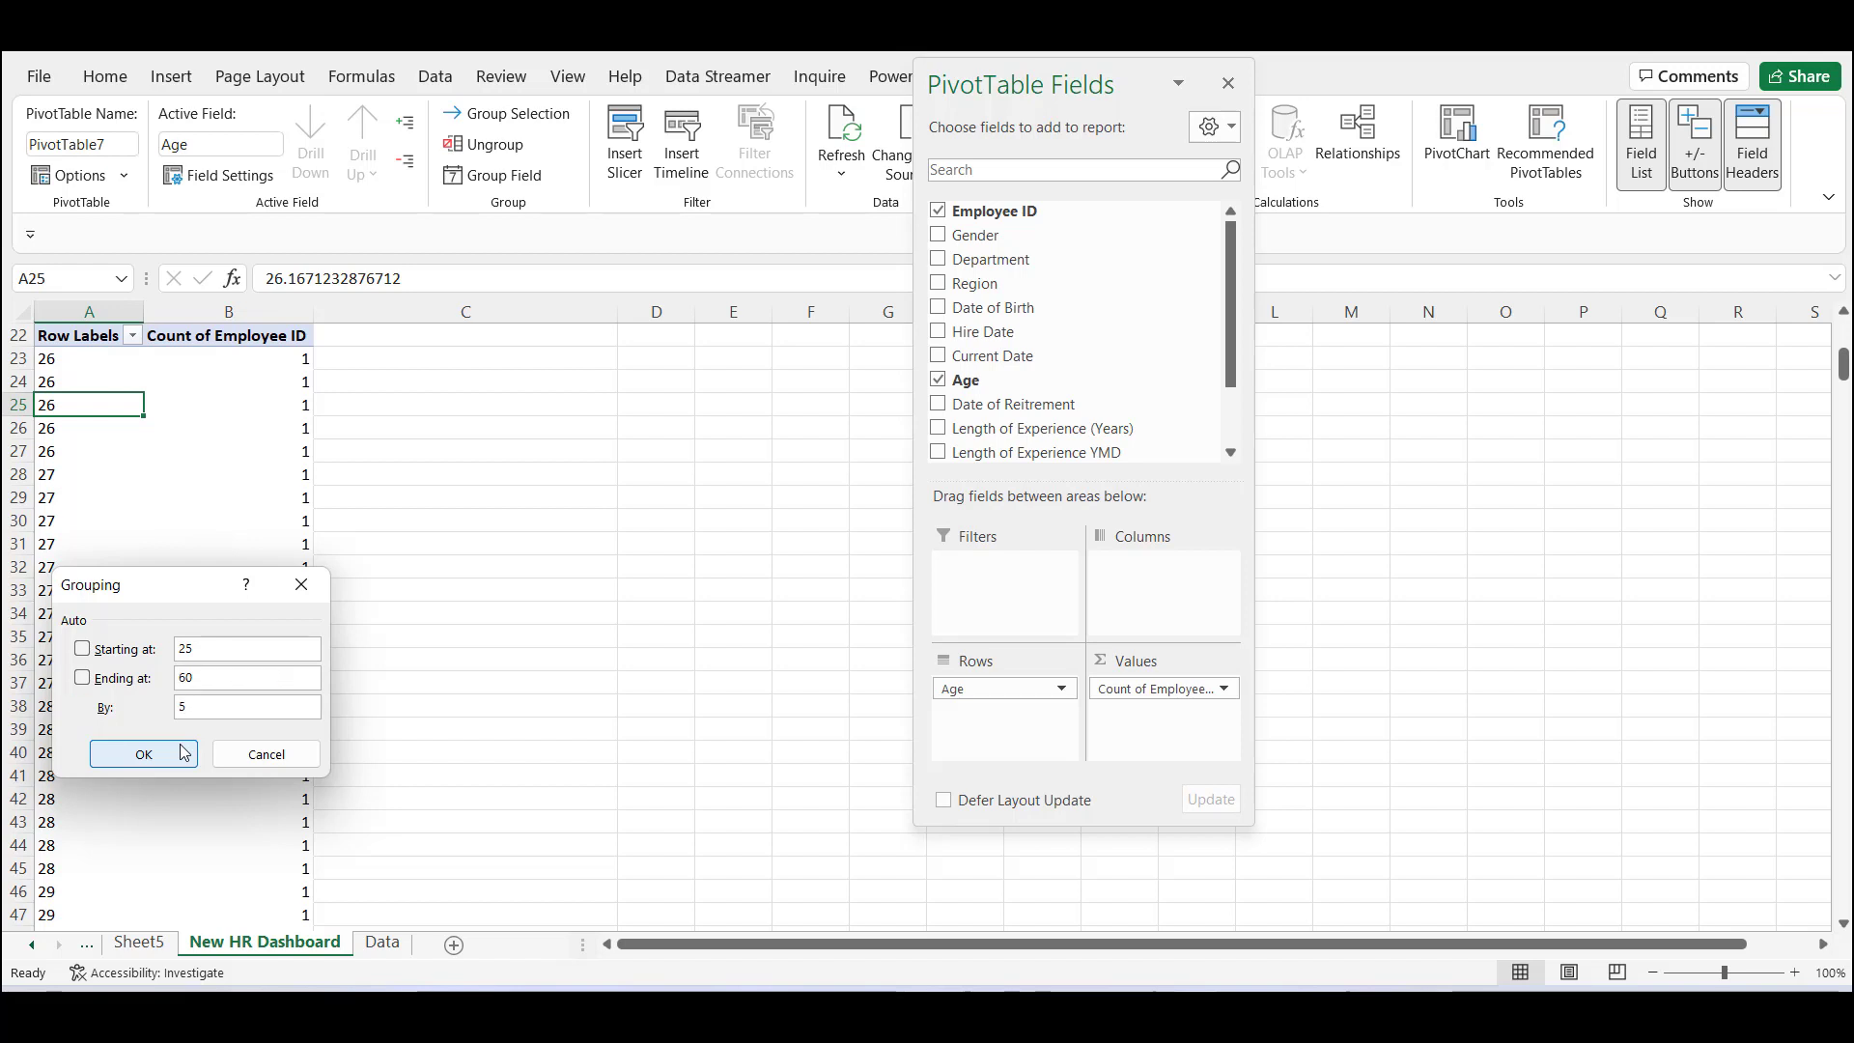
pyautogui.click(184, 752)
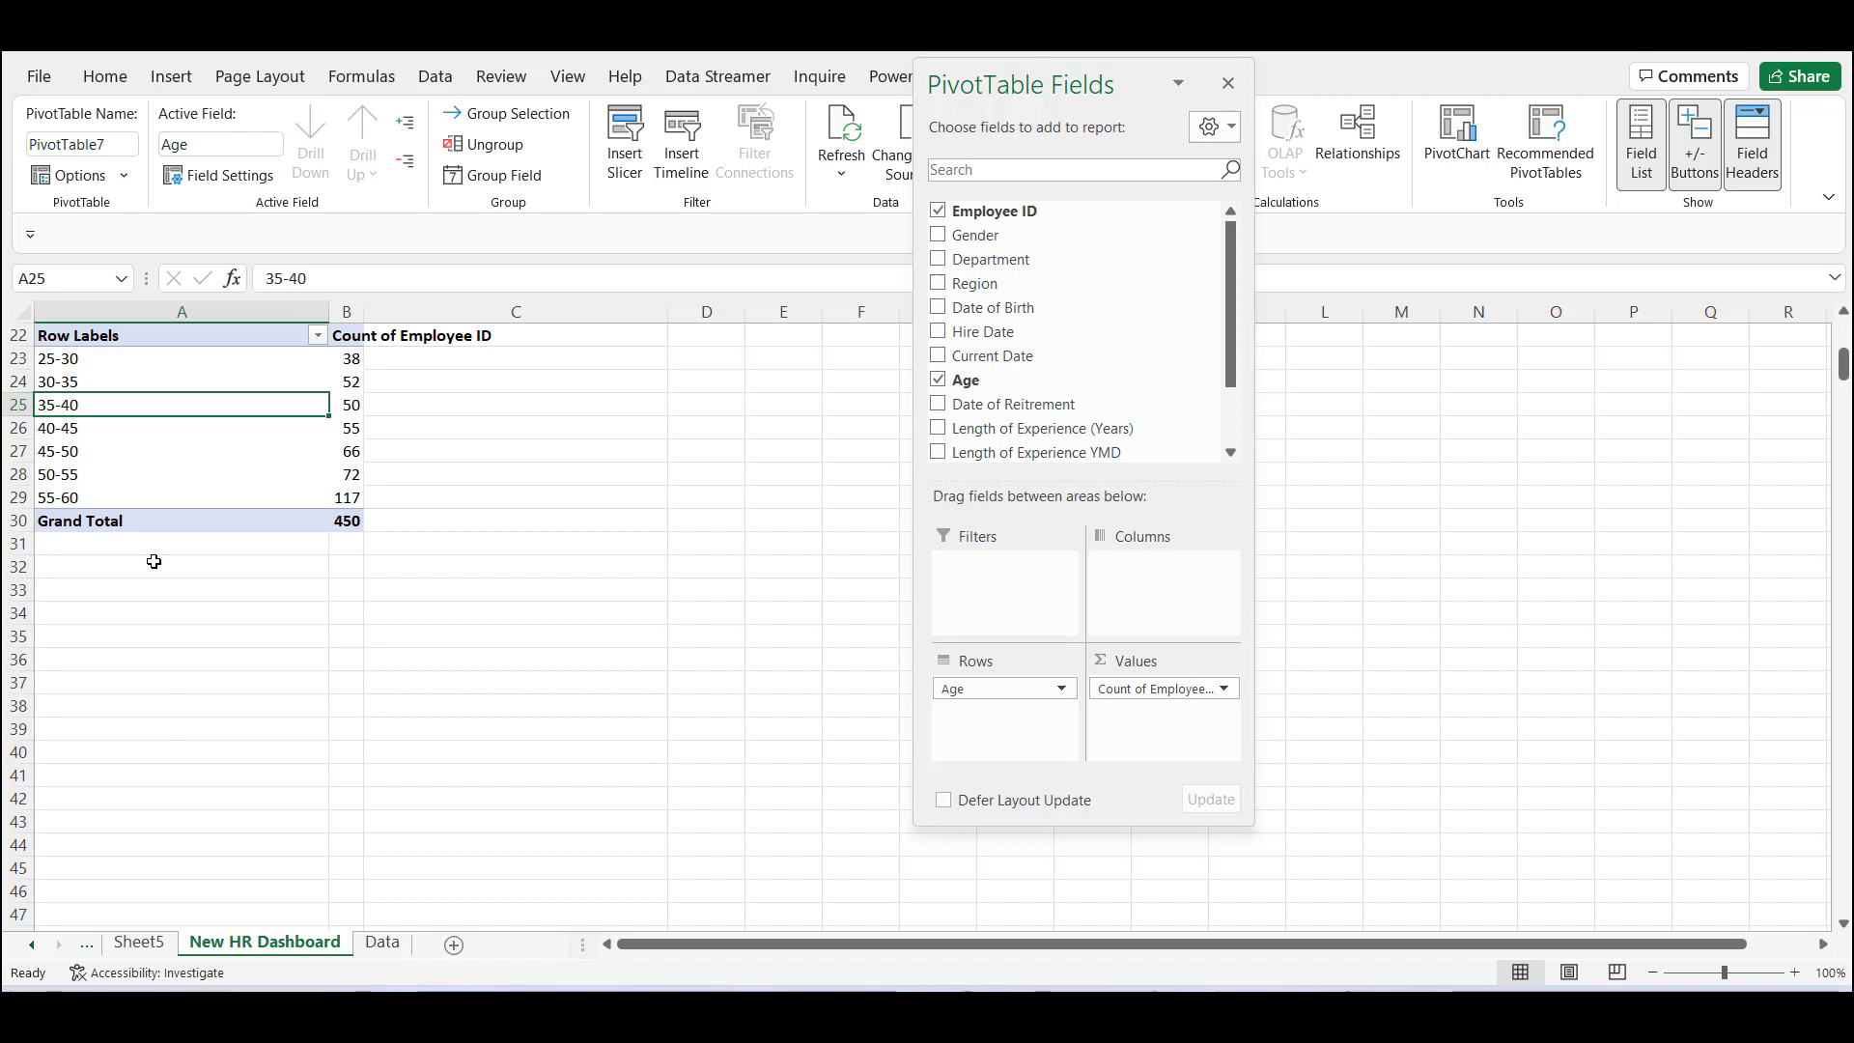
# Rename the age PivotTable's row header in A22 to "Age Groups".
pyautogui.click(129, 338)
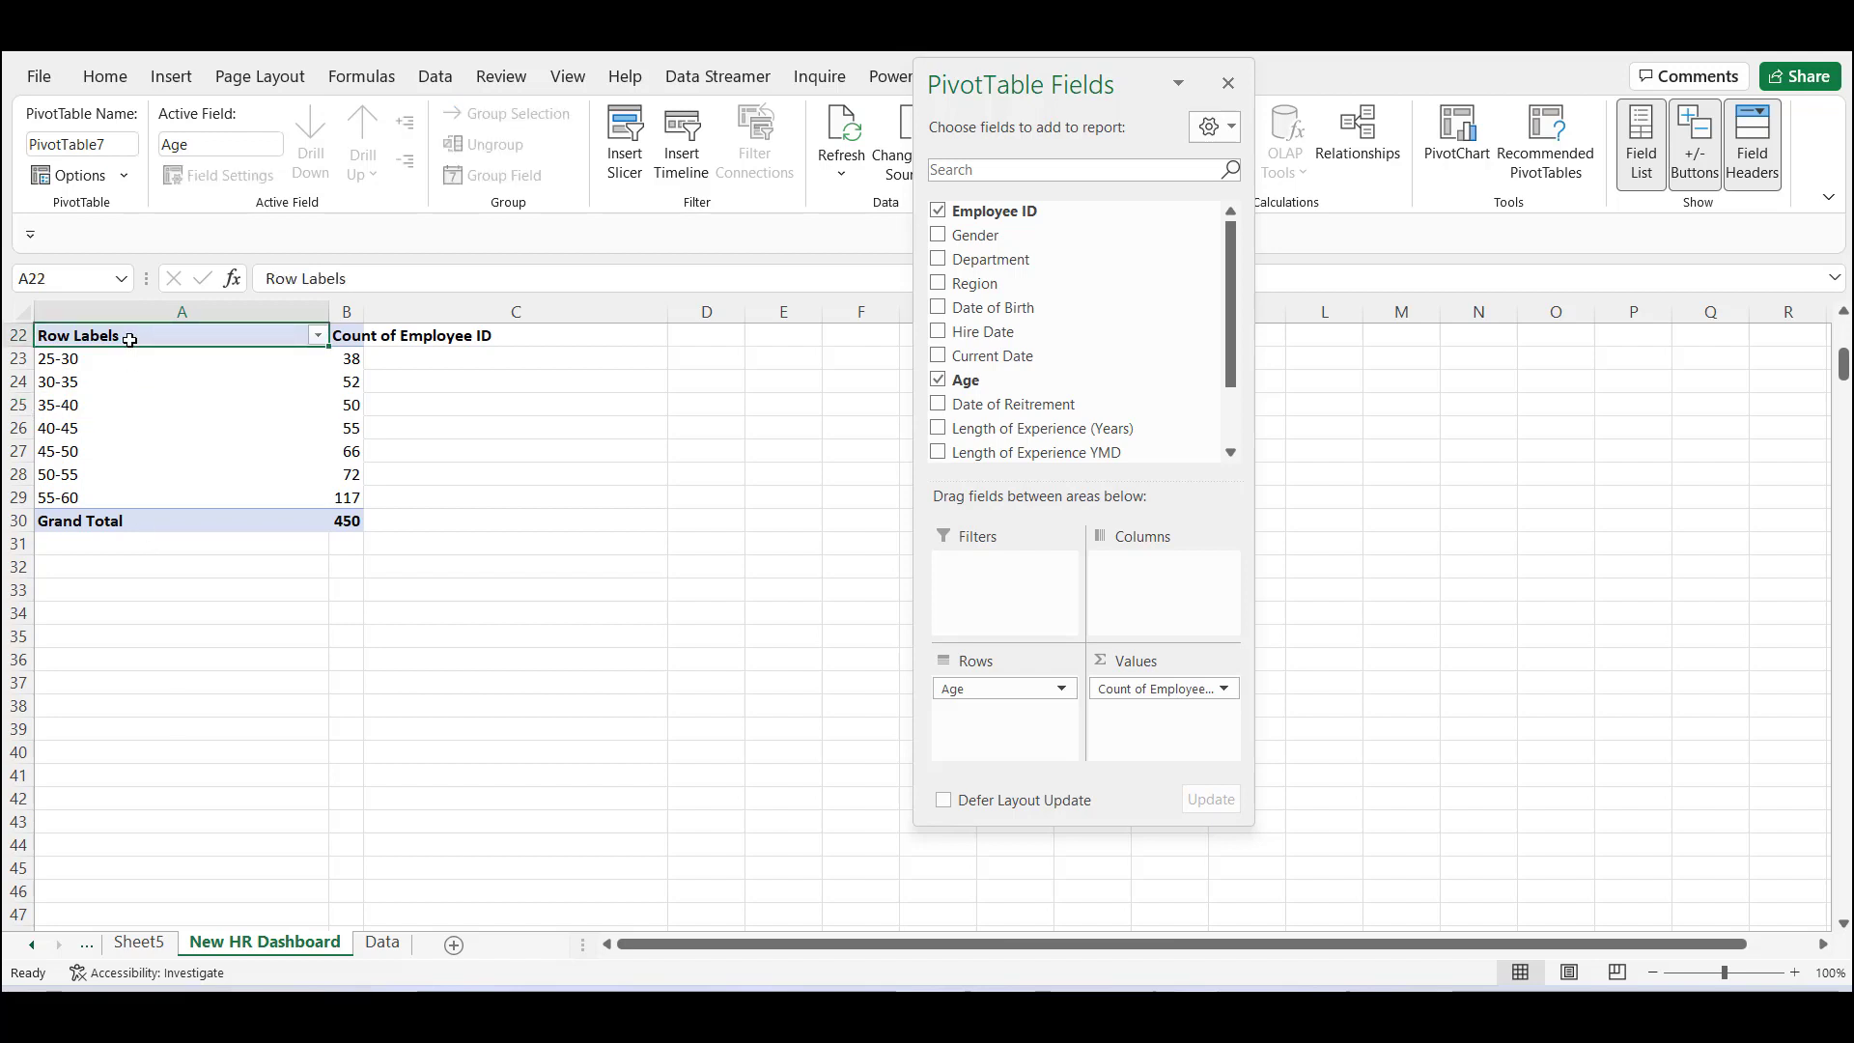
pyautogui.write('Age Gr')
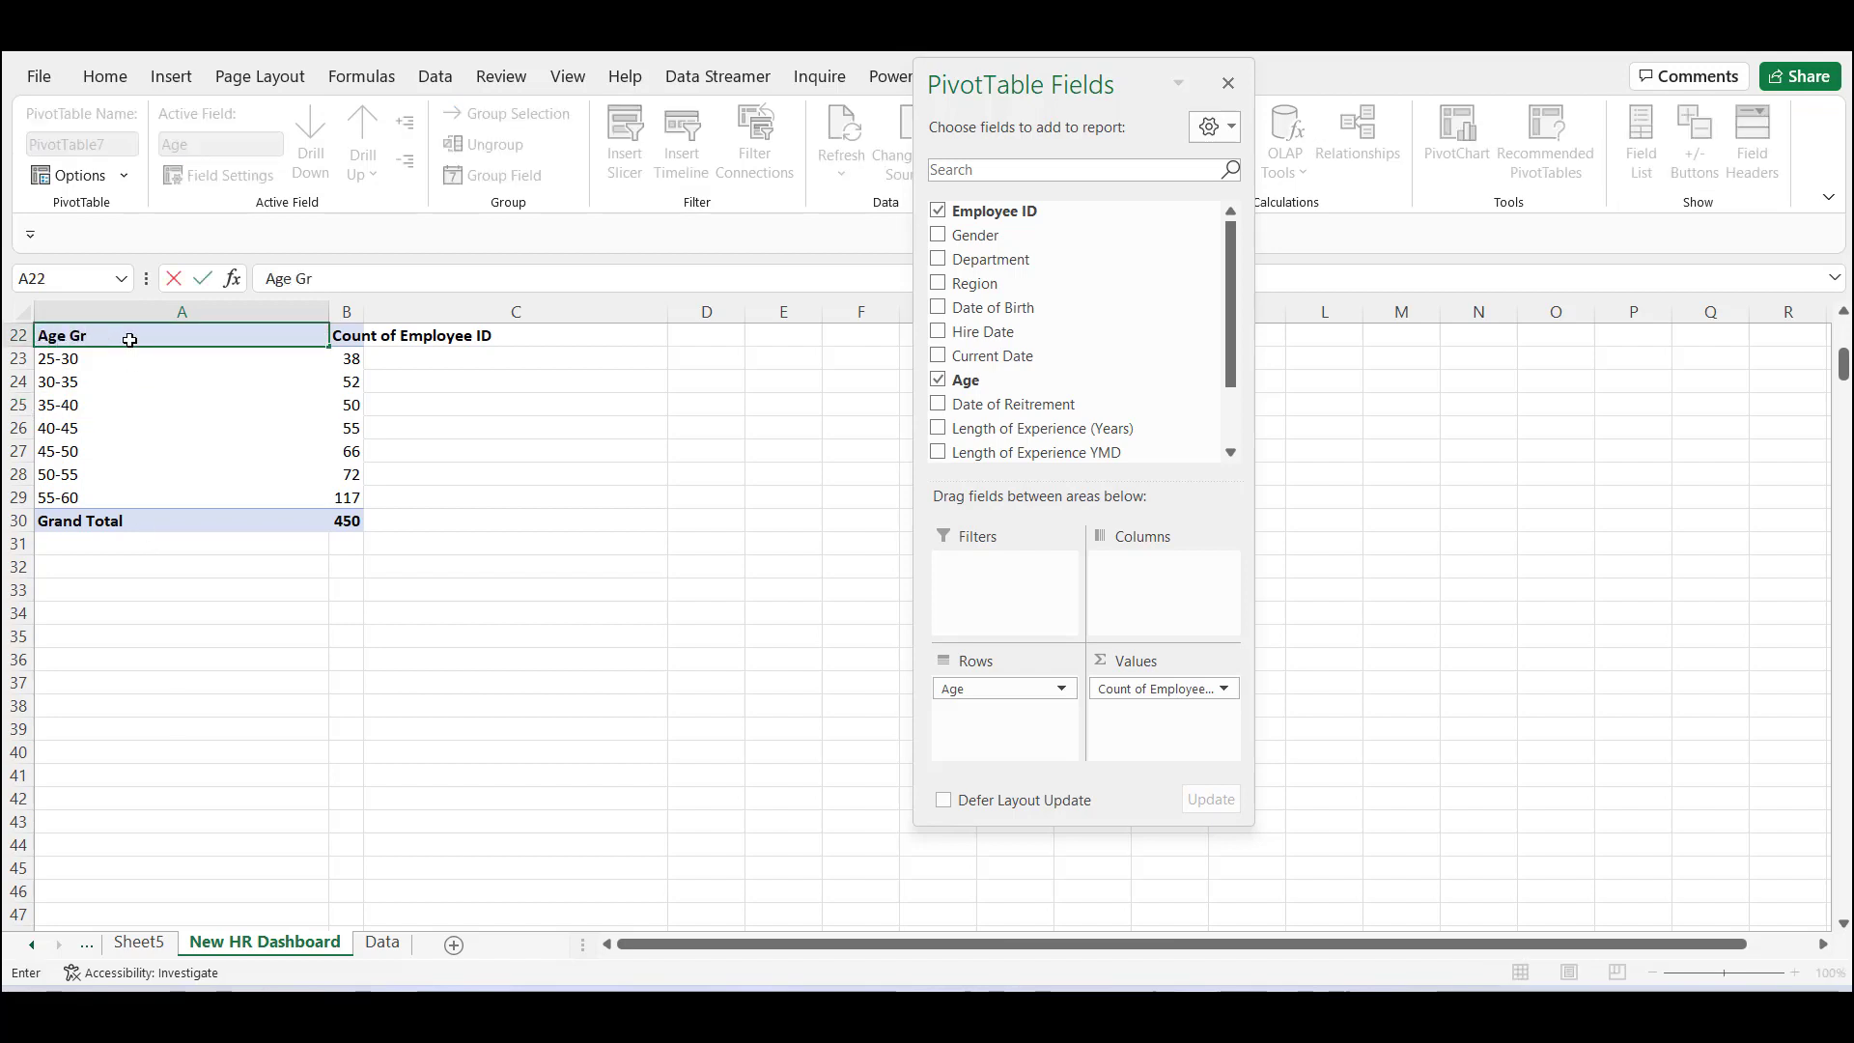
pyautogui.write('oups')
pyautogui.press('Return')
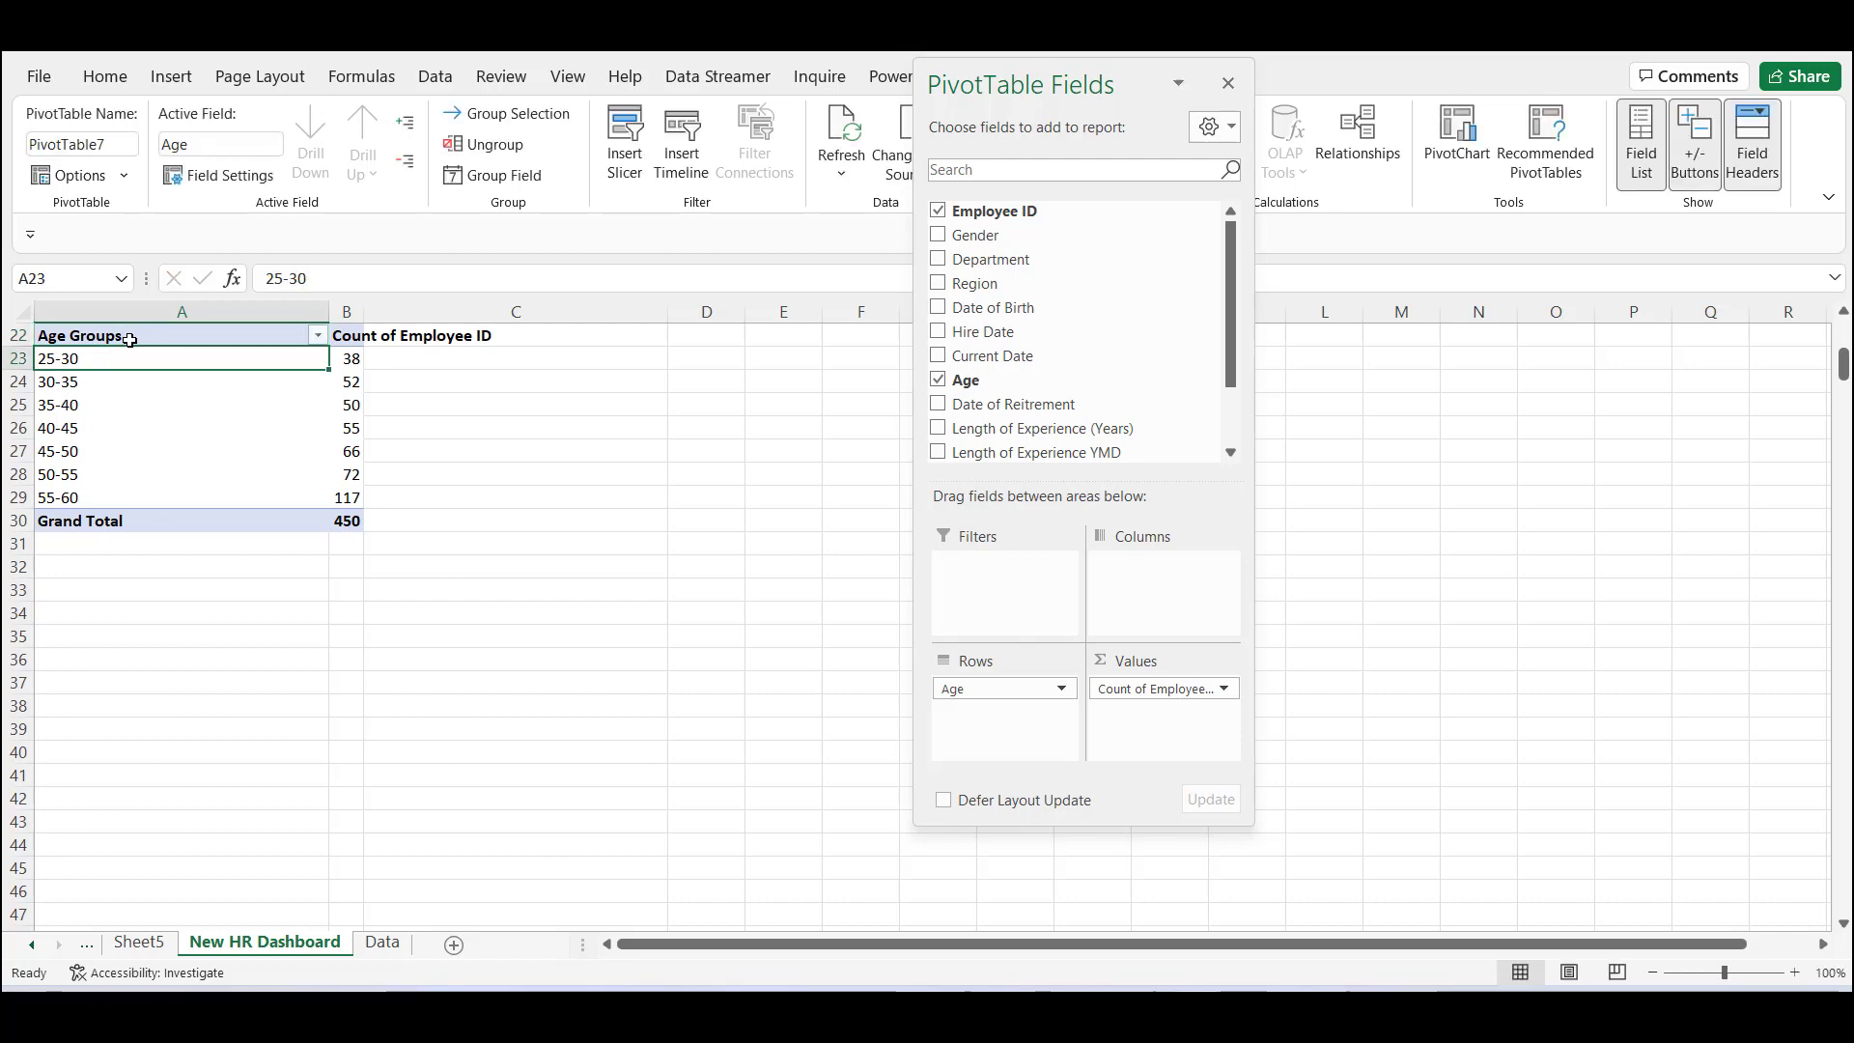
# Rename the count header in B22 to "Employee Headcount", autofit column B and close the field list.
pyautogui.press('Up')
pyautogui.press('Right')
pyautogui.write('Empl')
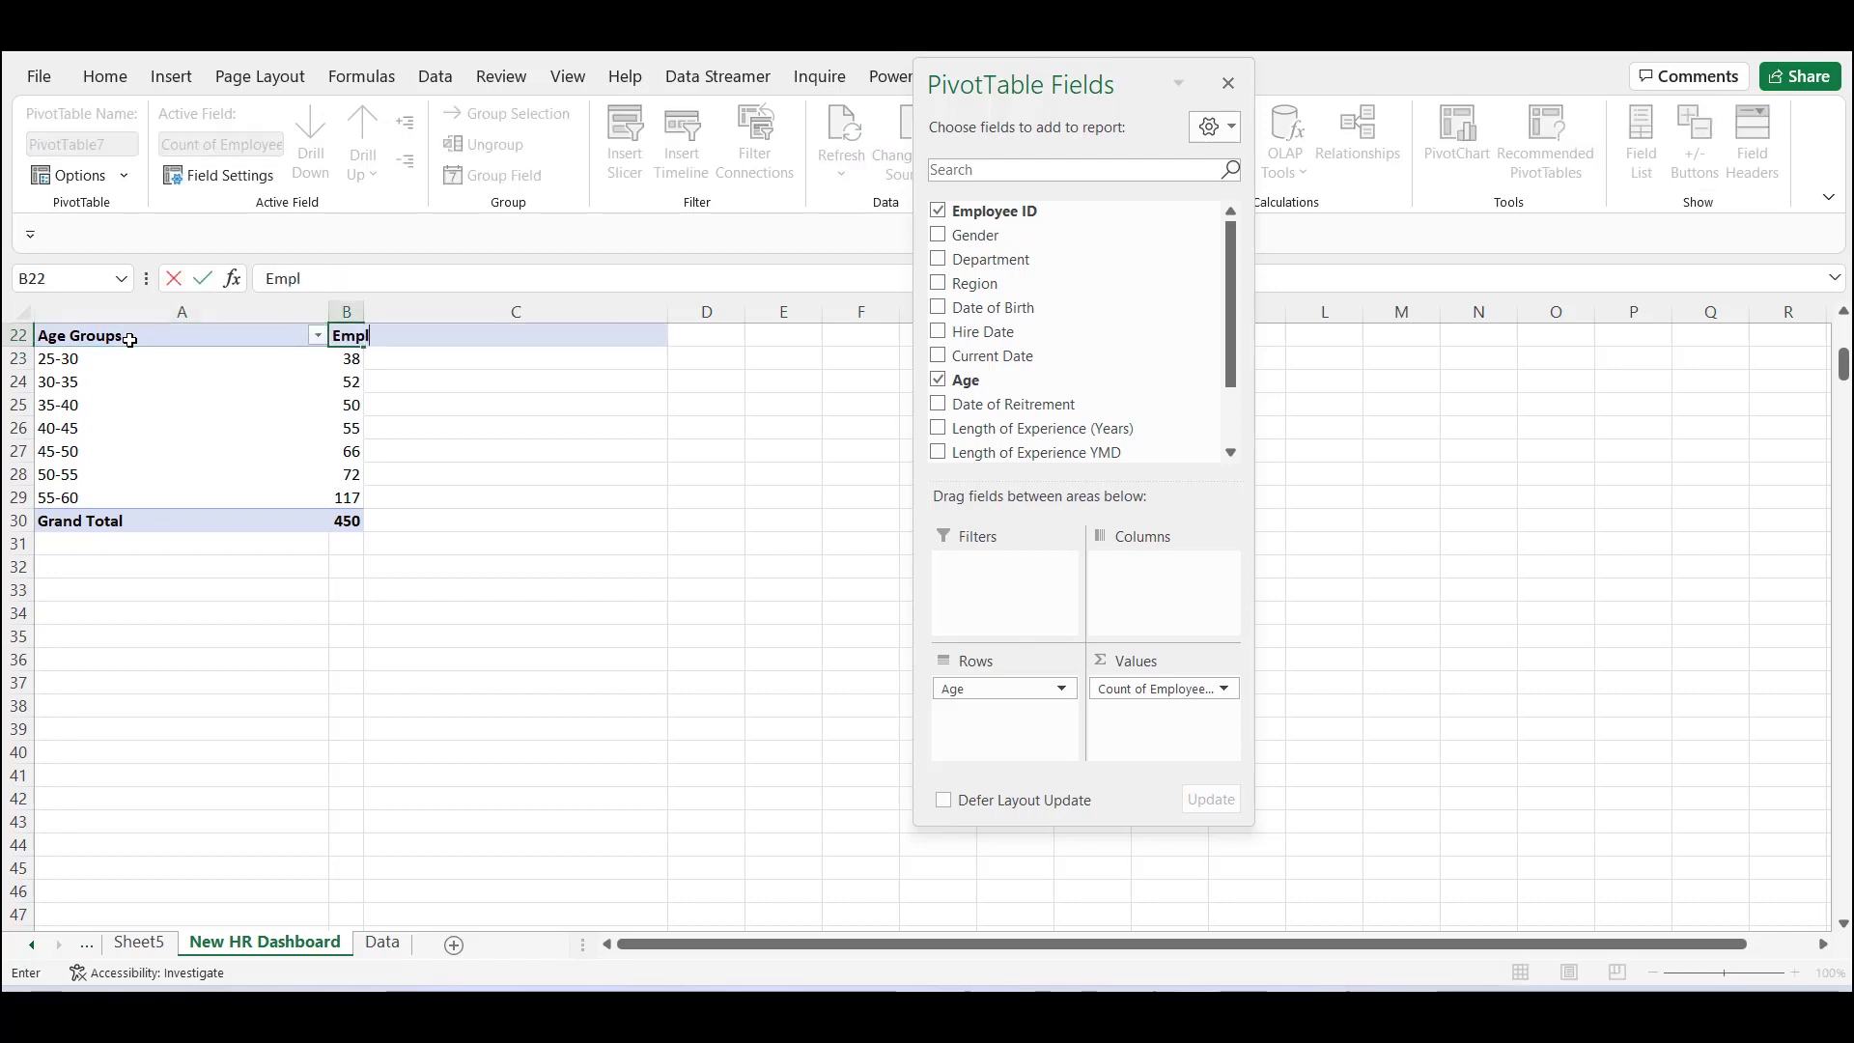
pyautogui.write('oyee Headcount')
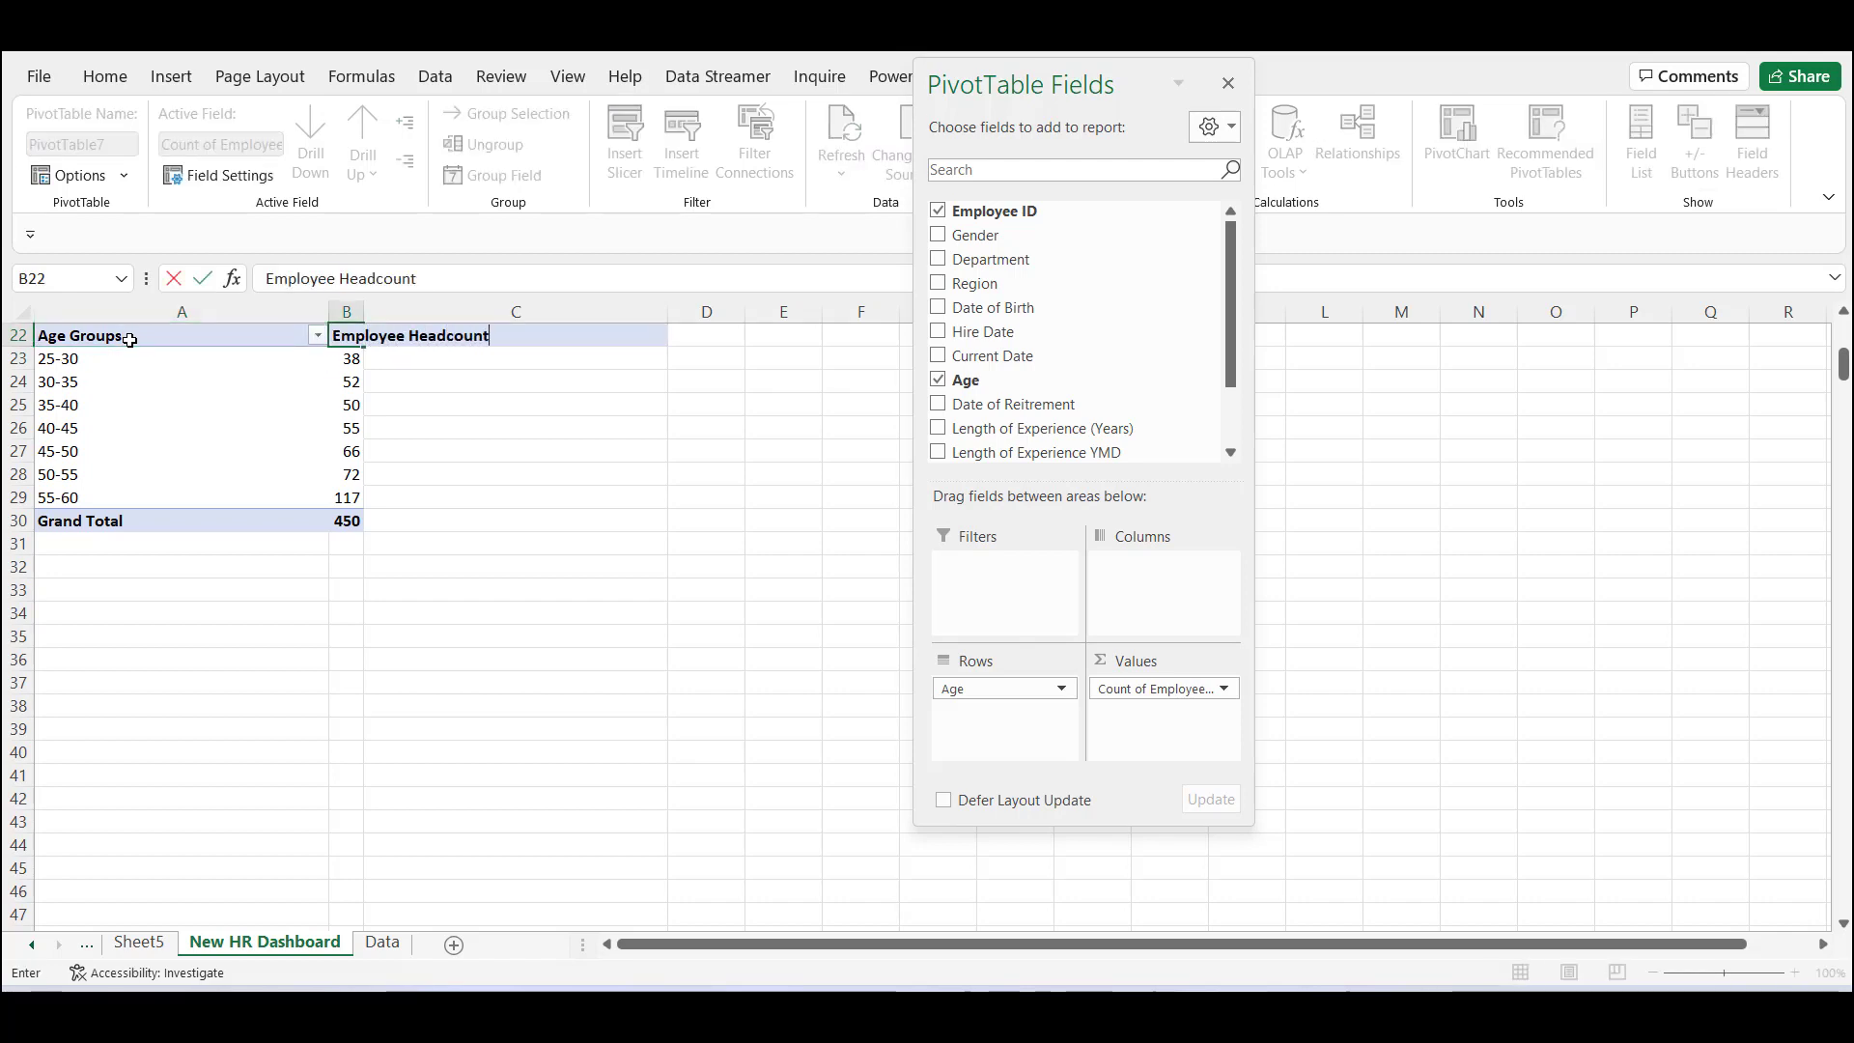
pyautogui.press('Return')
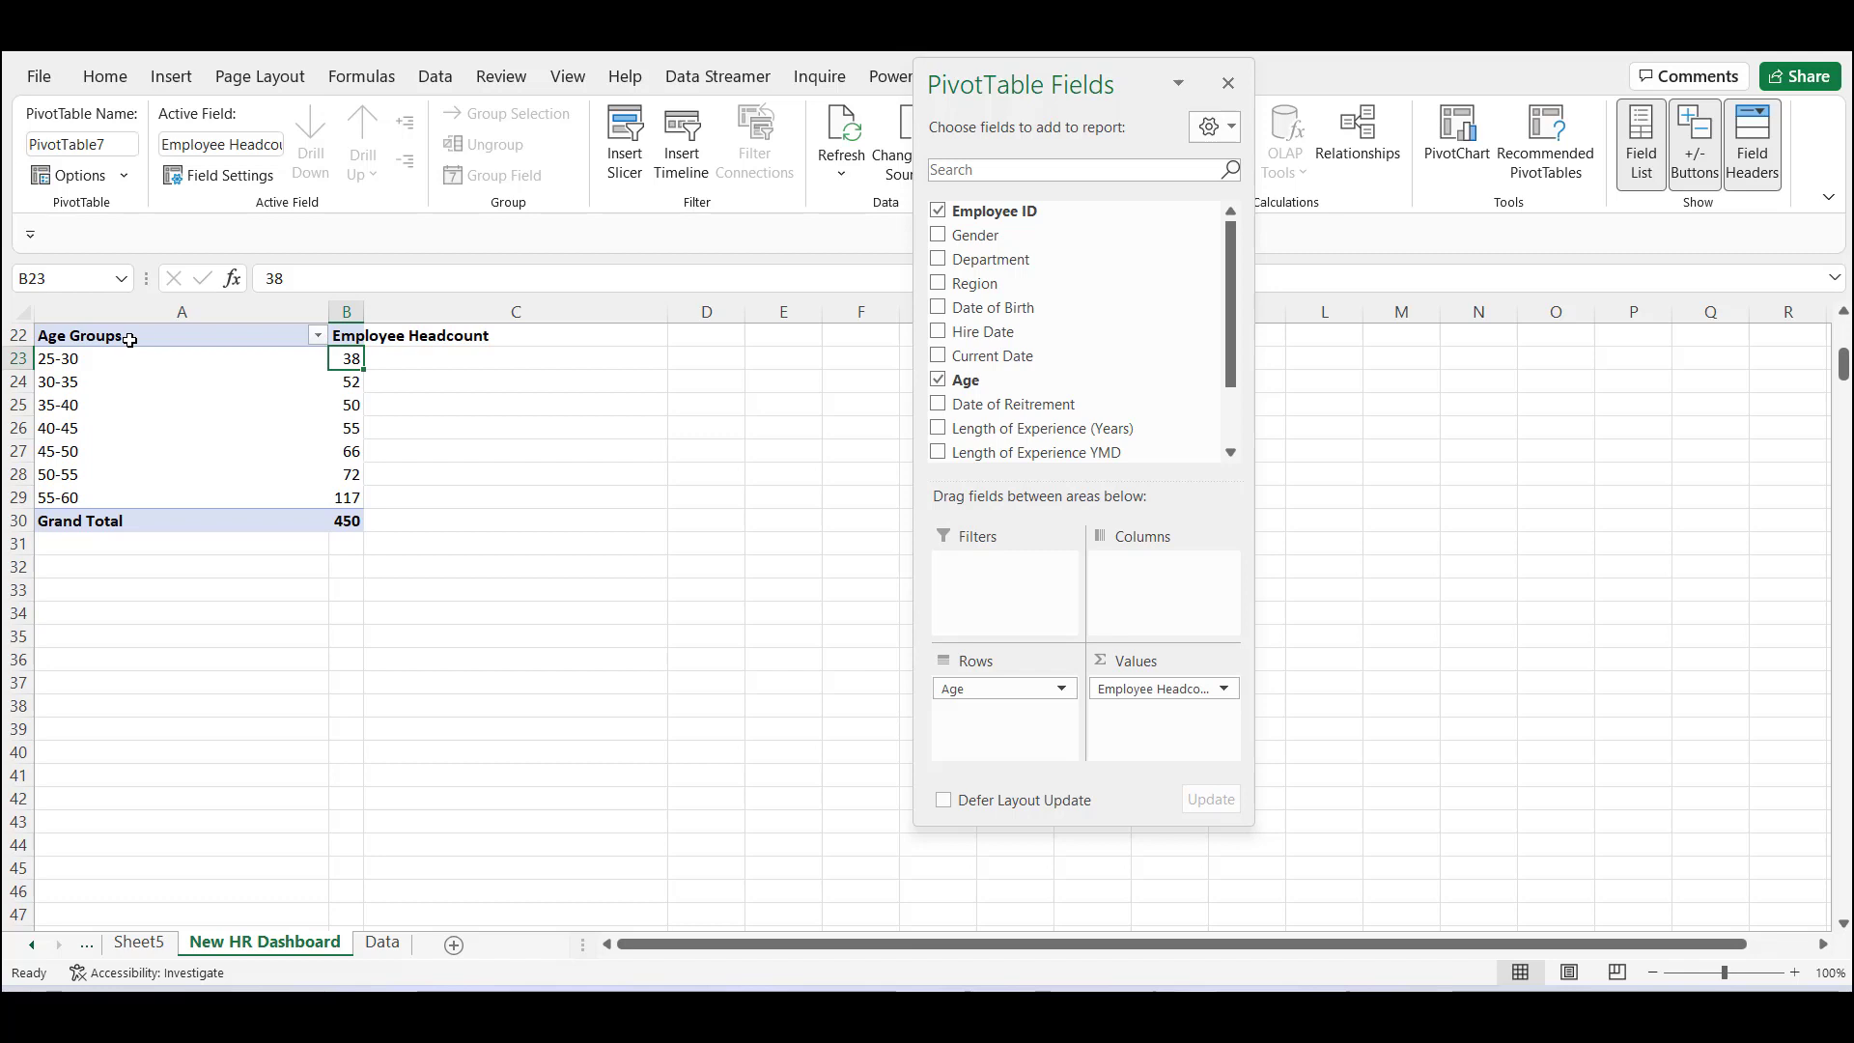
pyautogui.doubleClick(366, 312)
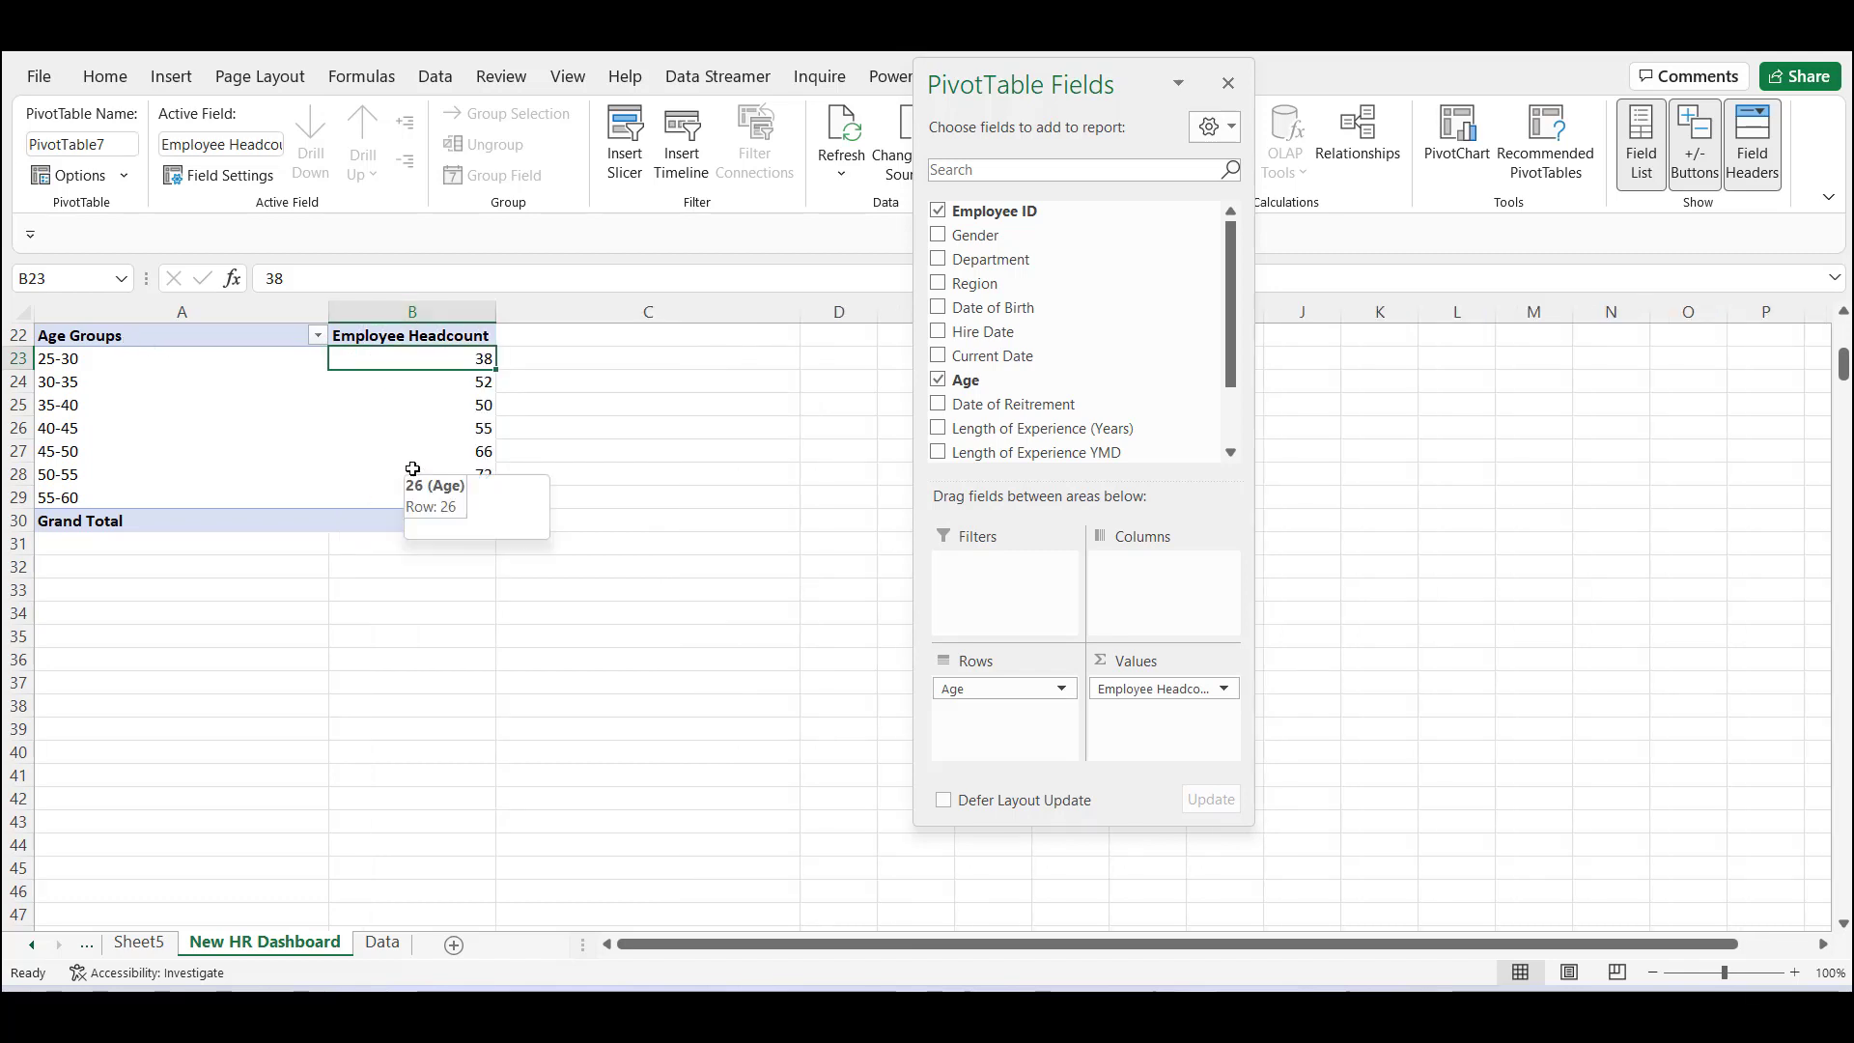
pyautogui.click(1228, 83)
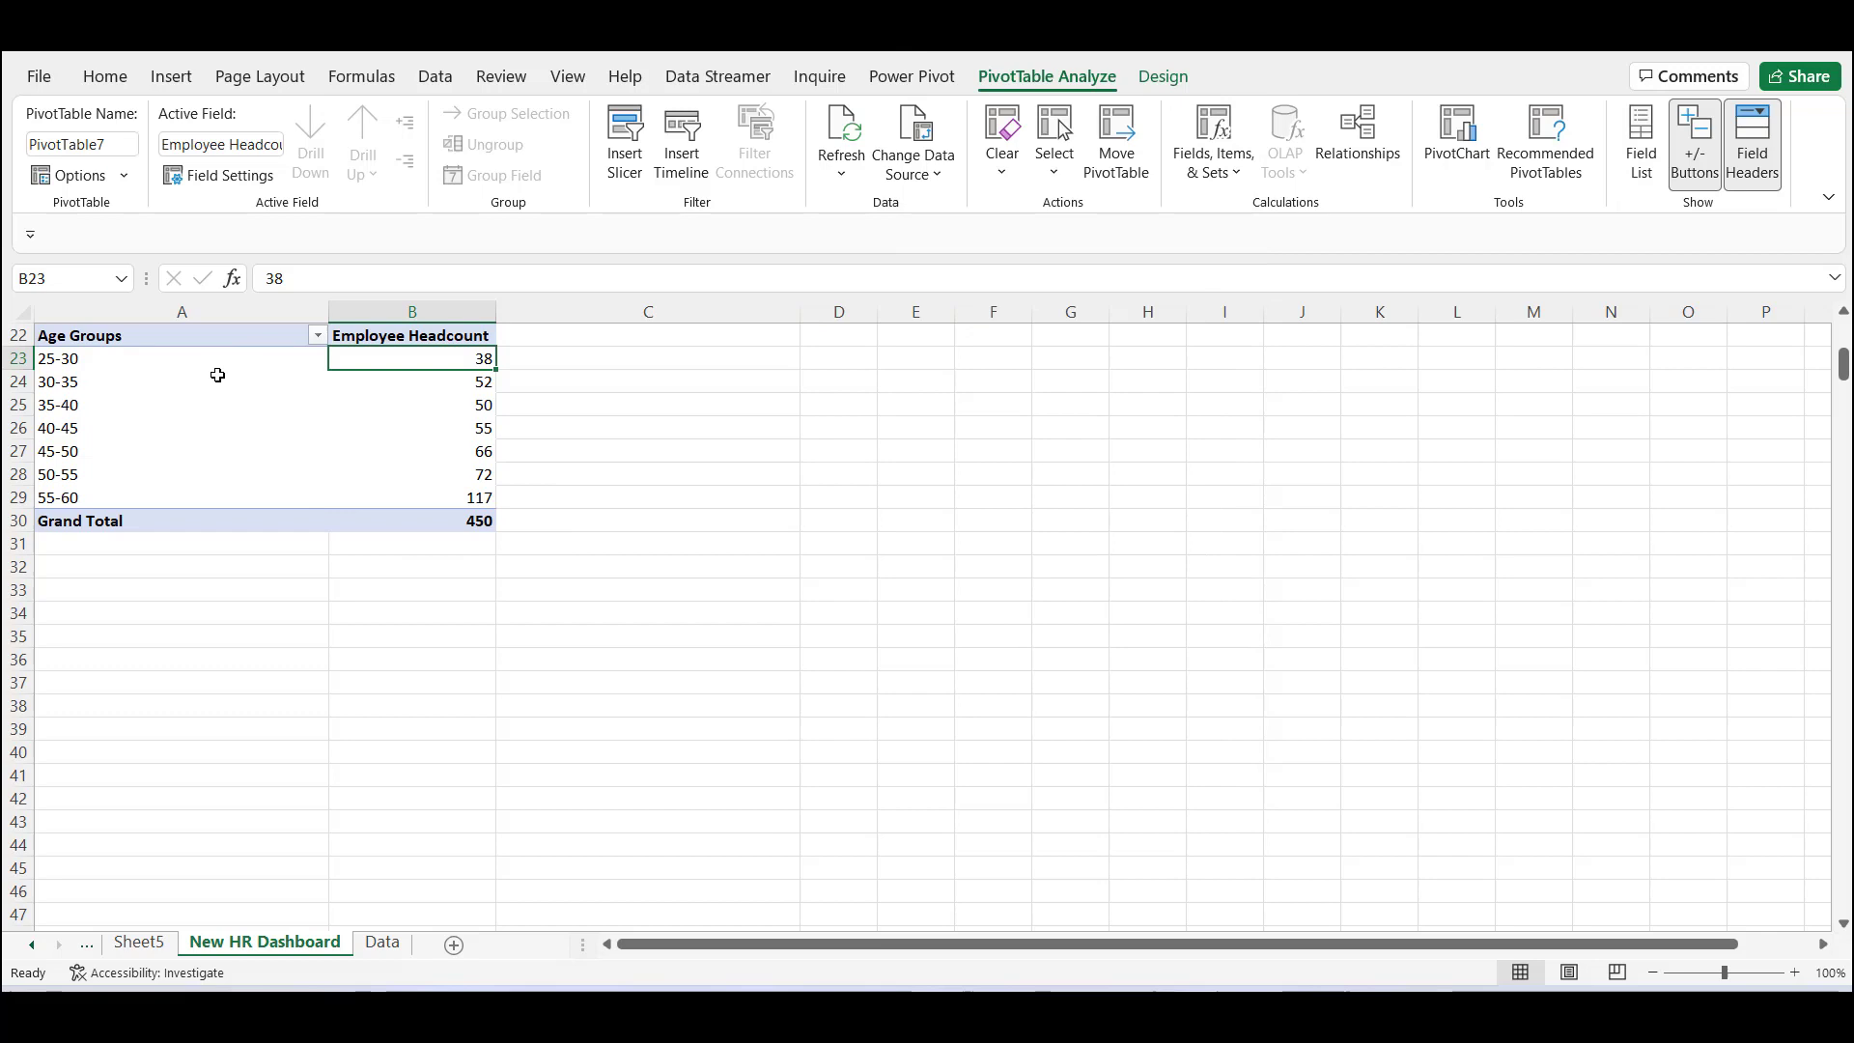
# Insert a Clustered Bar PivotChart from the Age Groups PivotTable.
pyautogui.scroll(3, 219, 439)
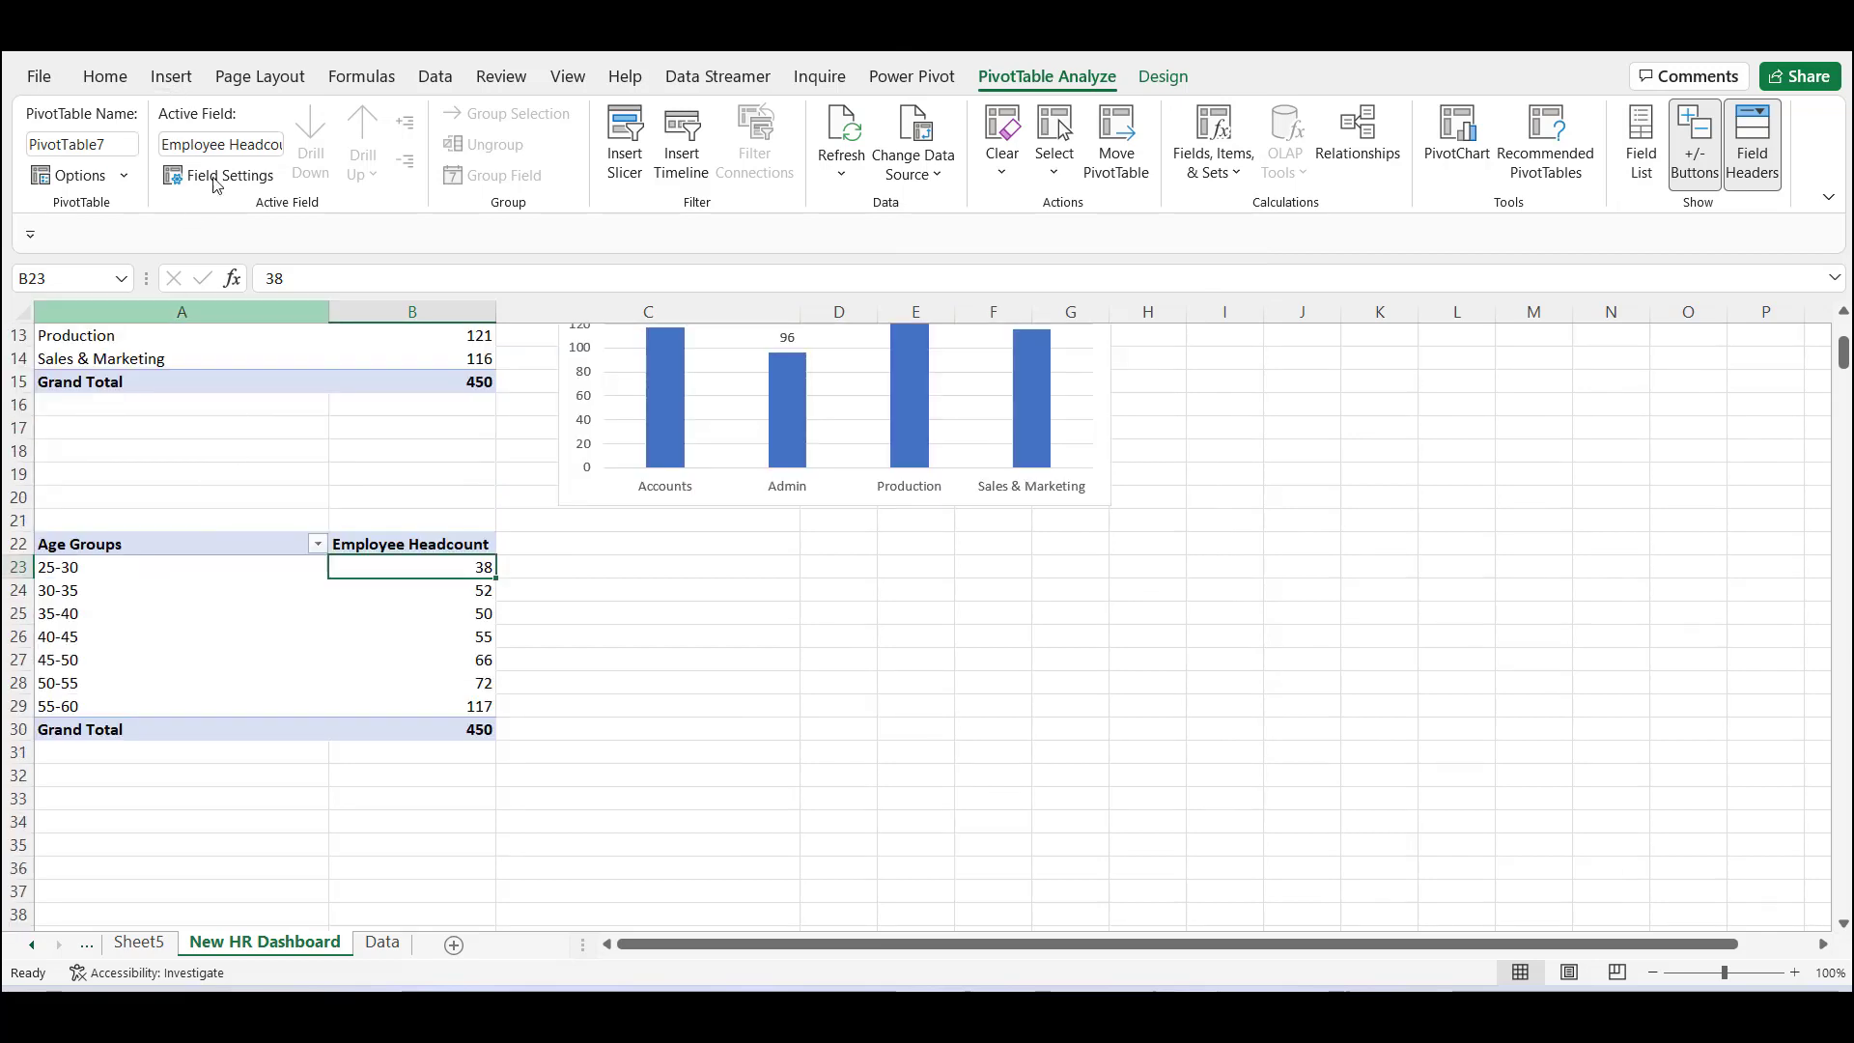
pyautogui.click(171, 77)
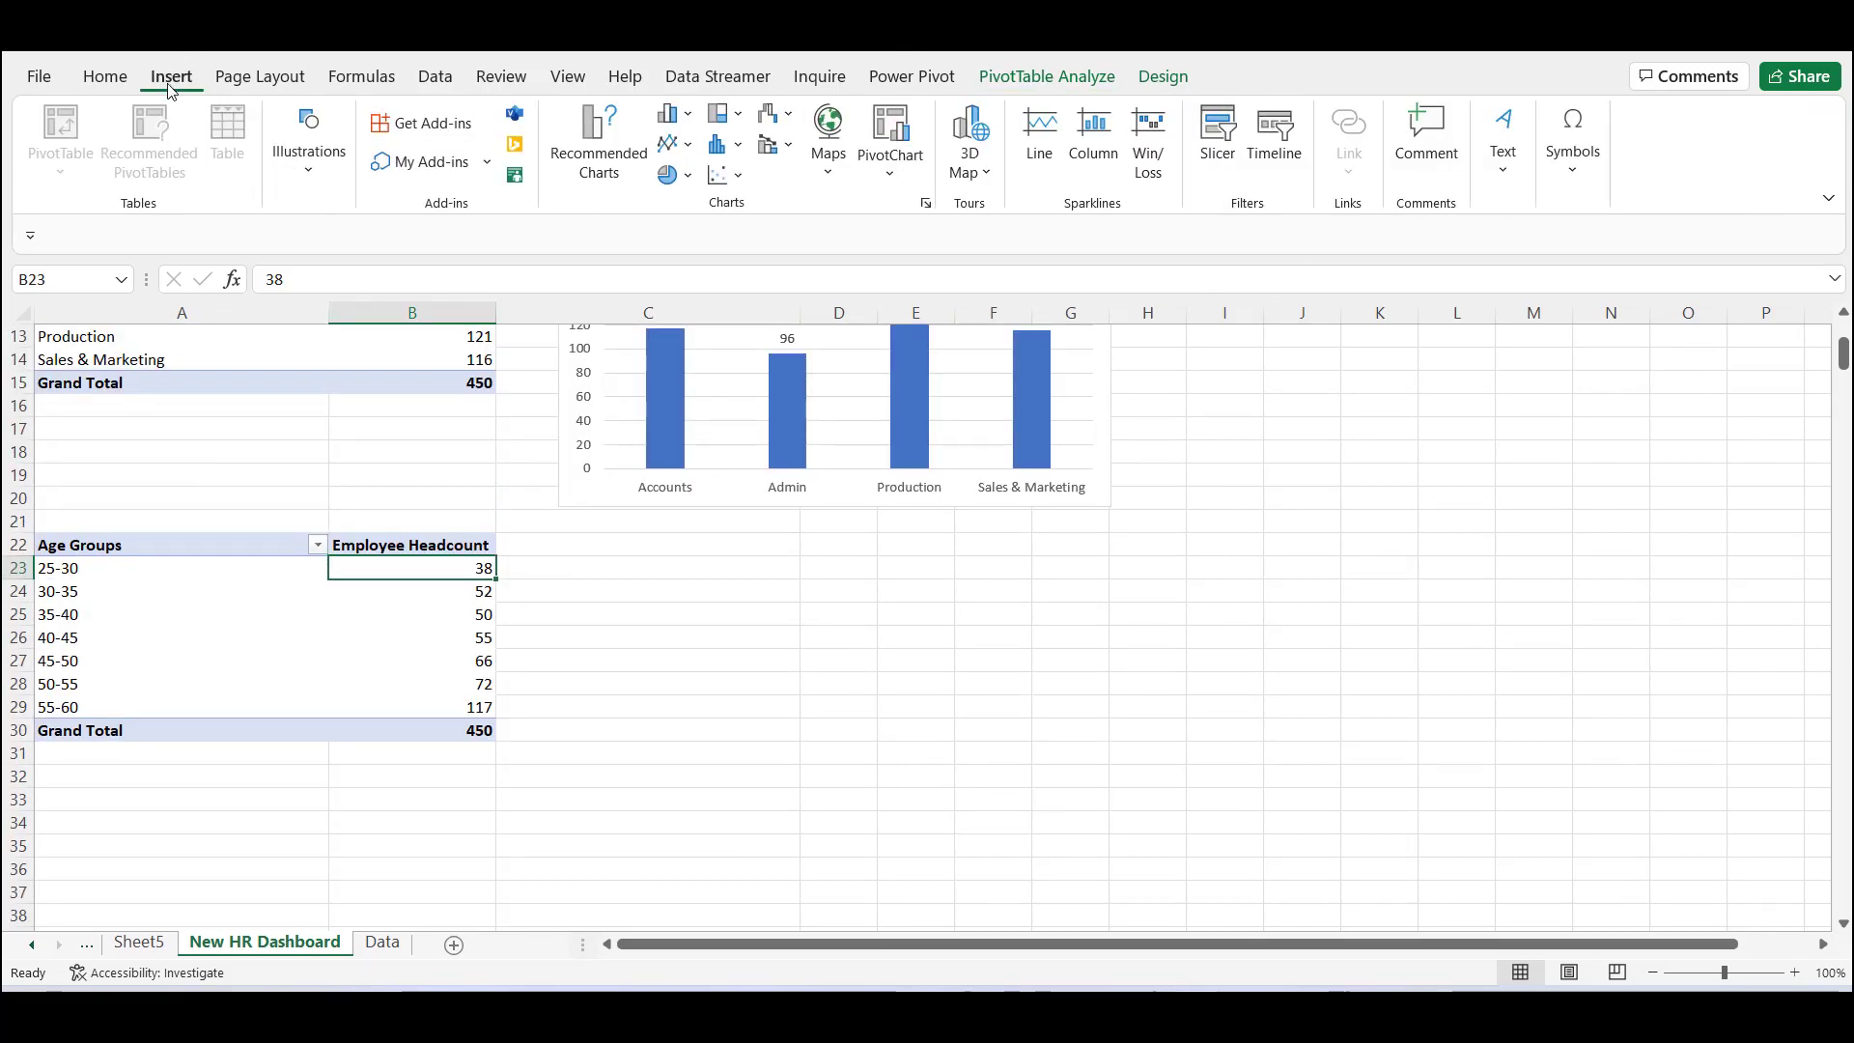
pyautogui.click(892, 183)
pyautogui.click(917, 214)
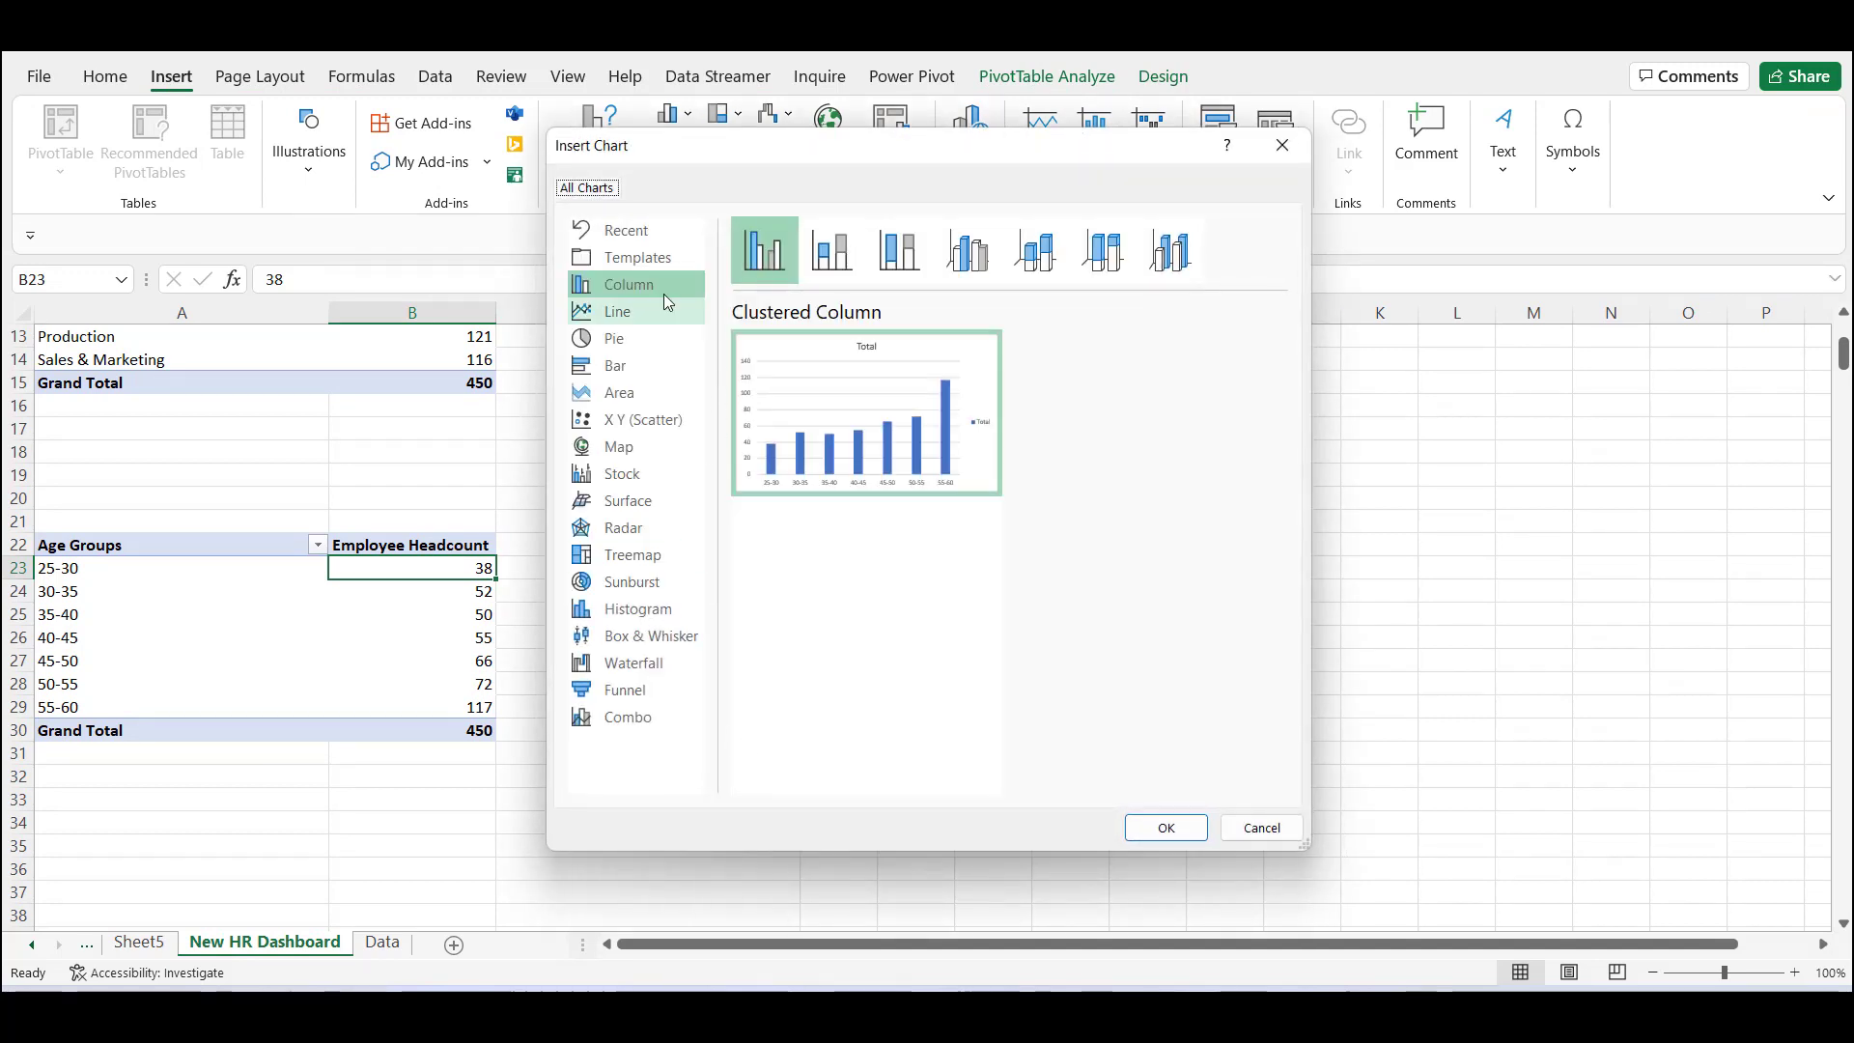
pyautogui.click(624, 372)
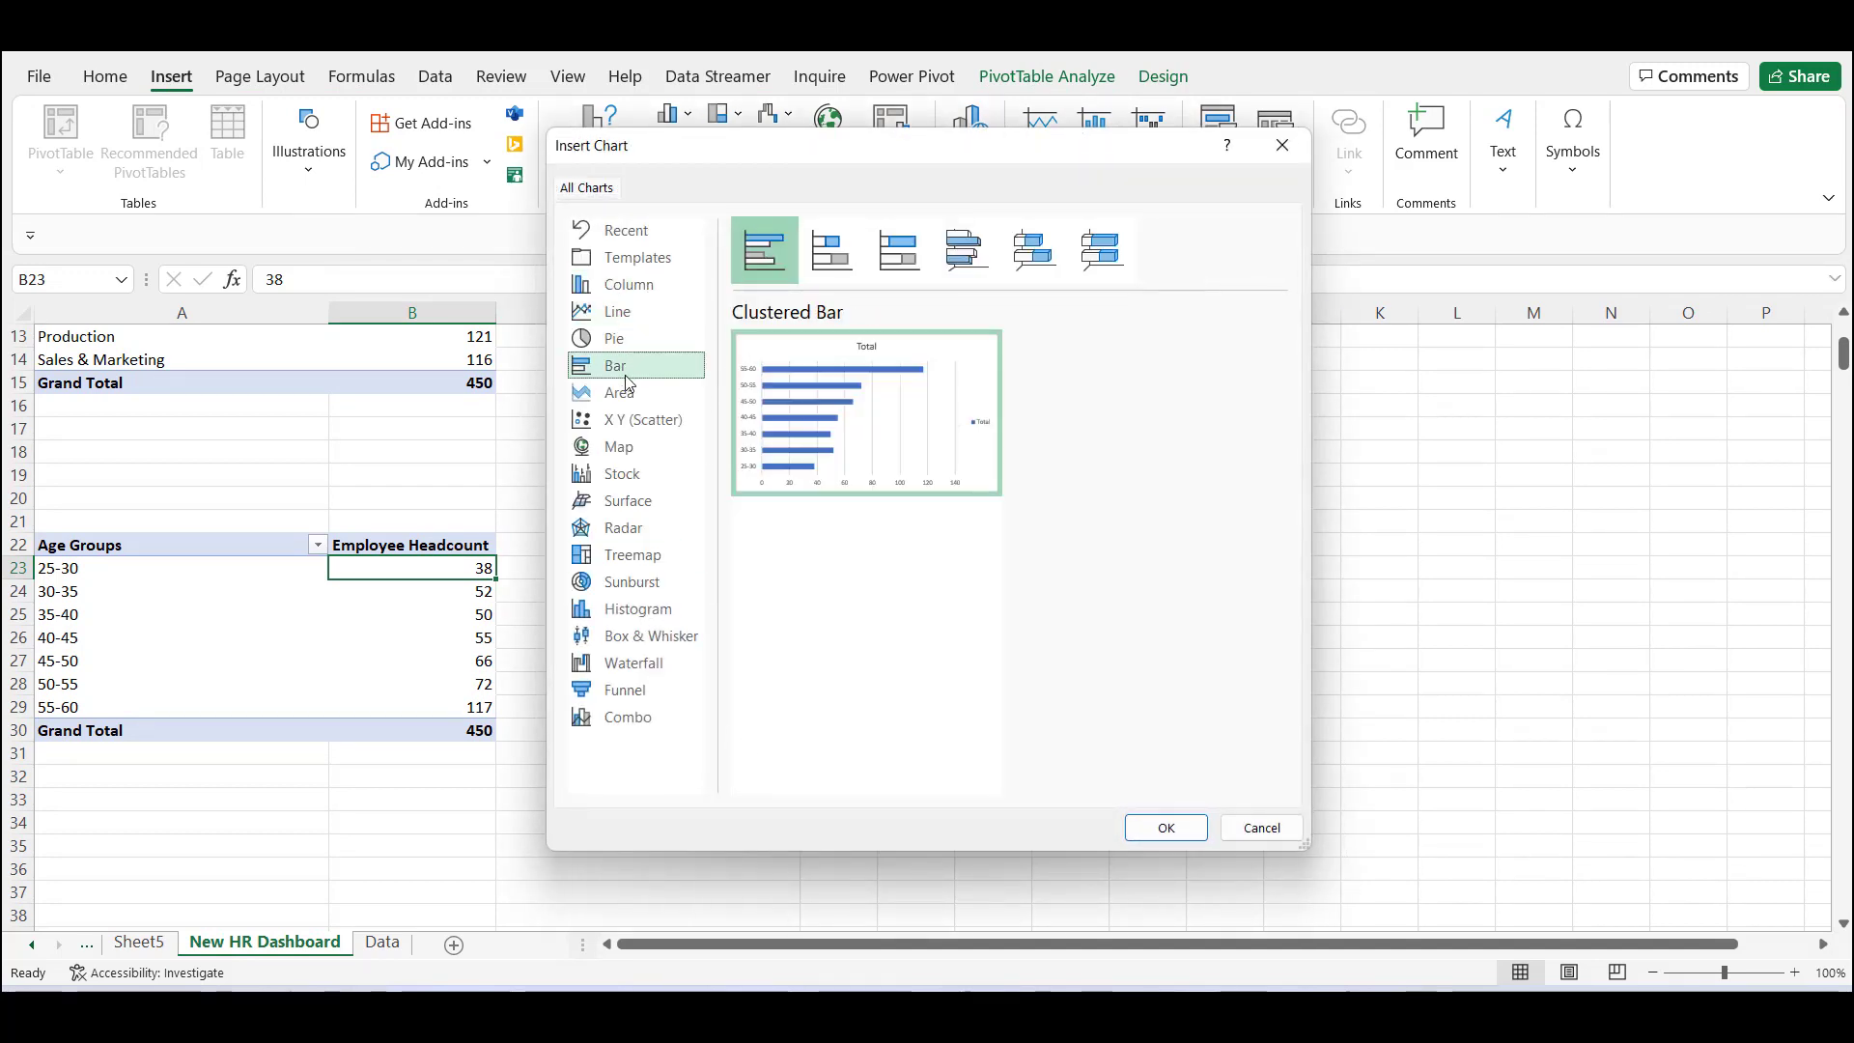
pyautogui.click(1167, 829)
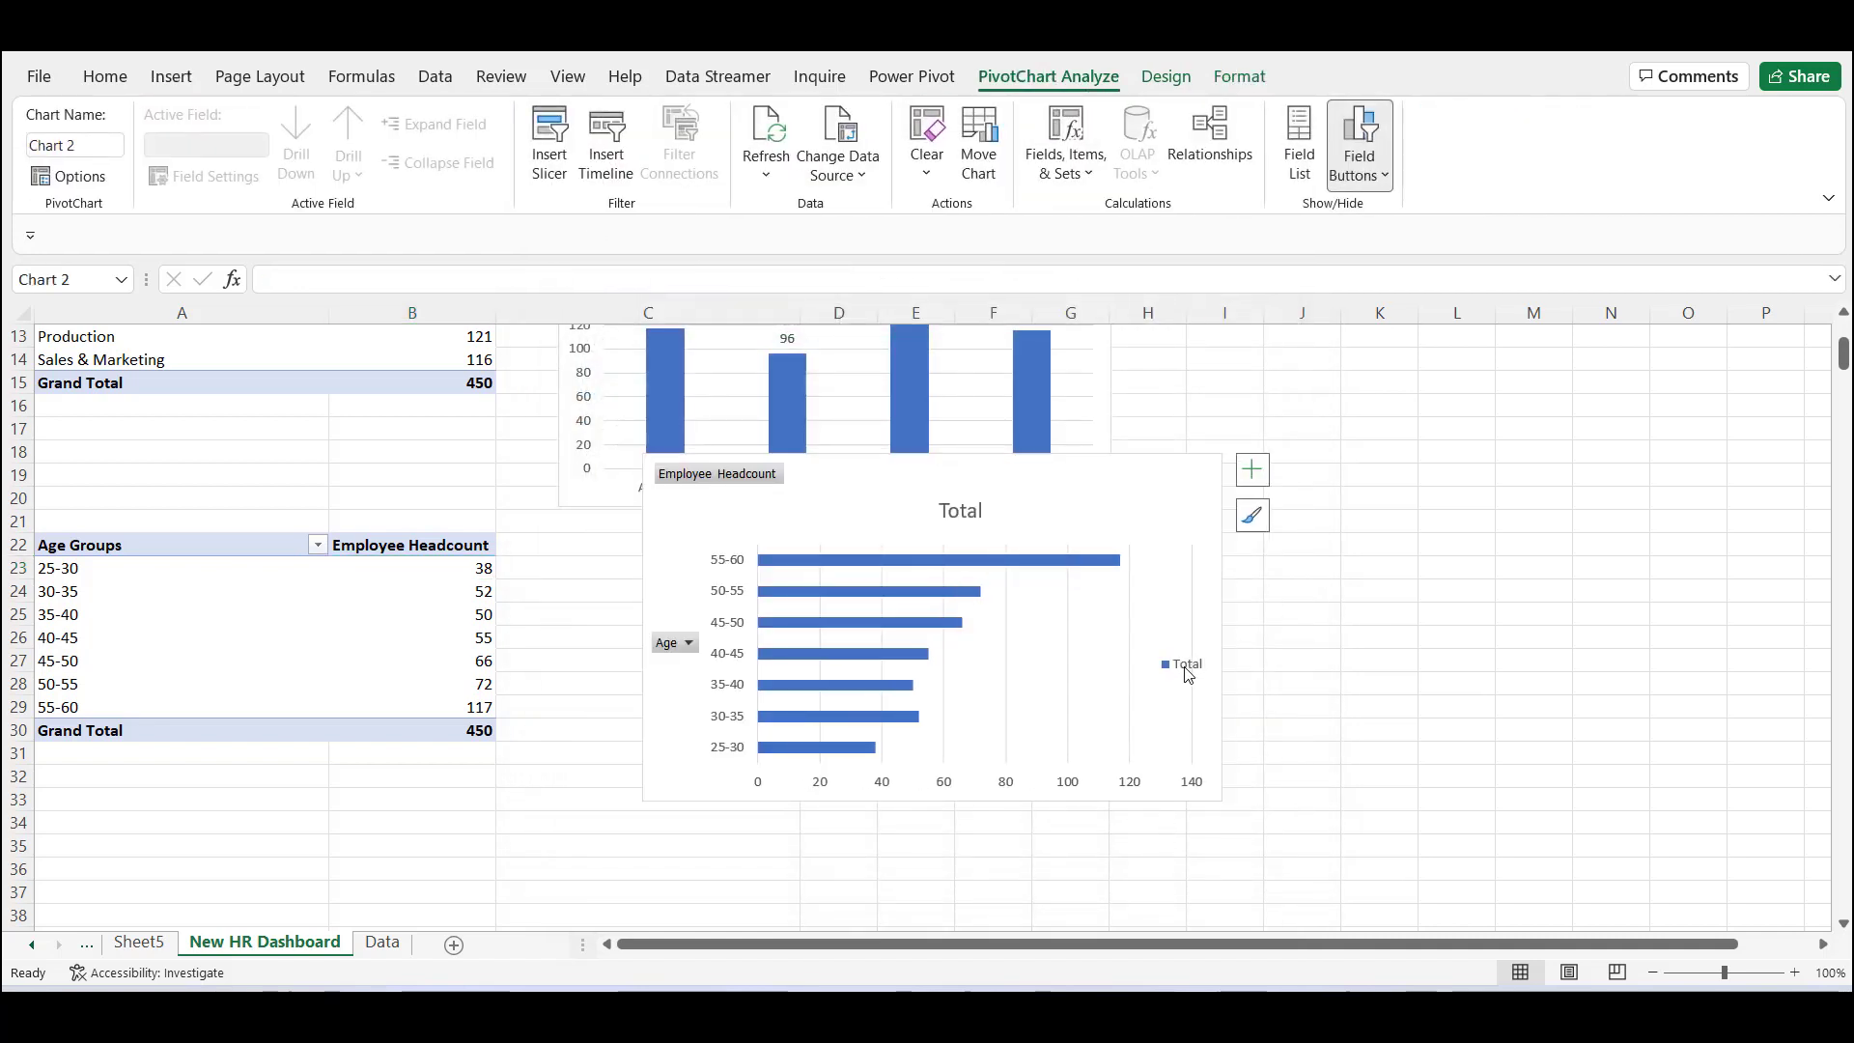
# Hide all field buttons and remove the legend on the age-group PivotChart.
pyautogui.rightClick(735, 464)
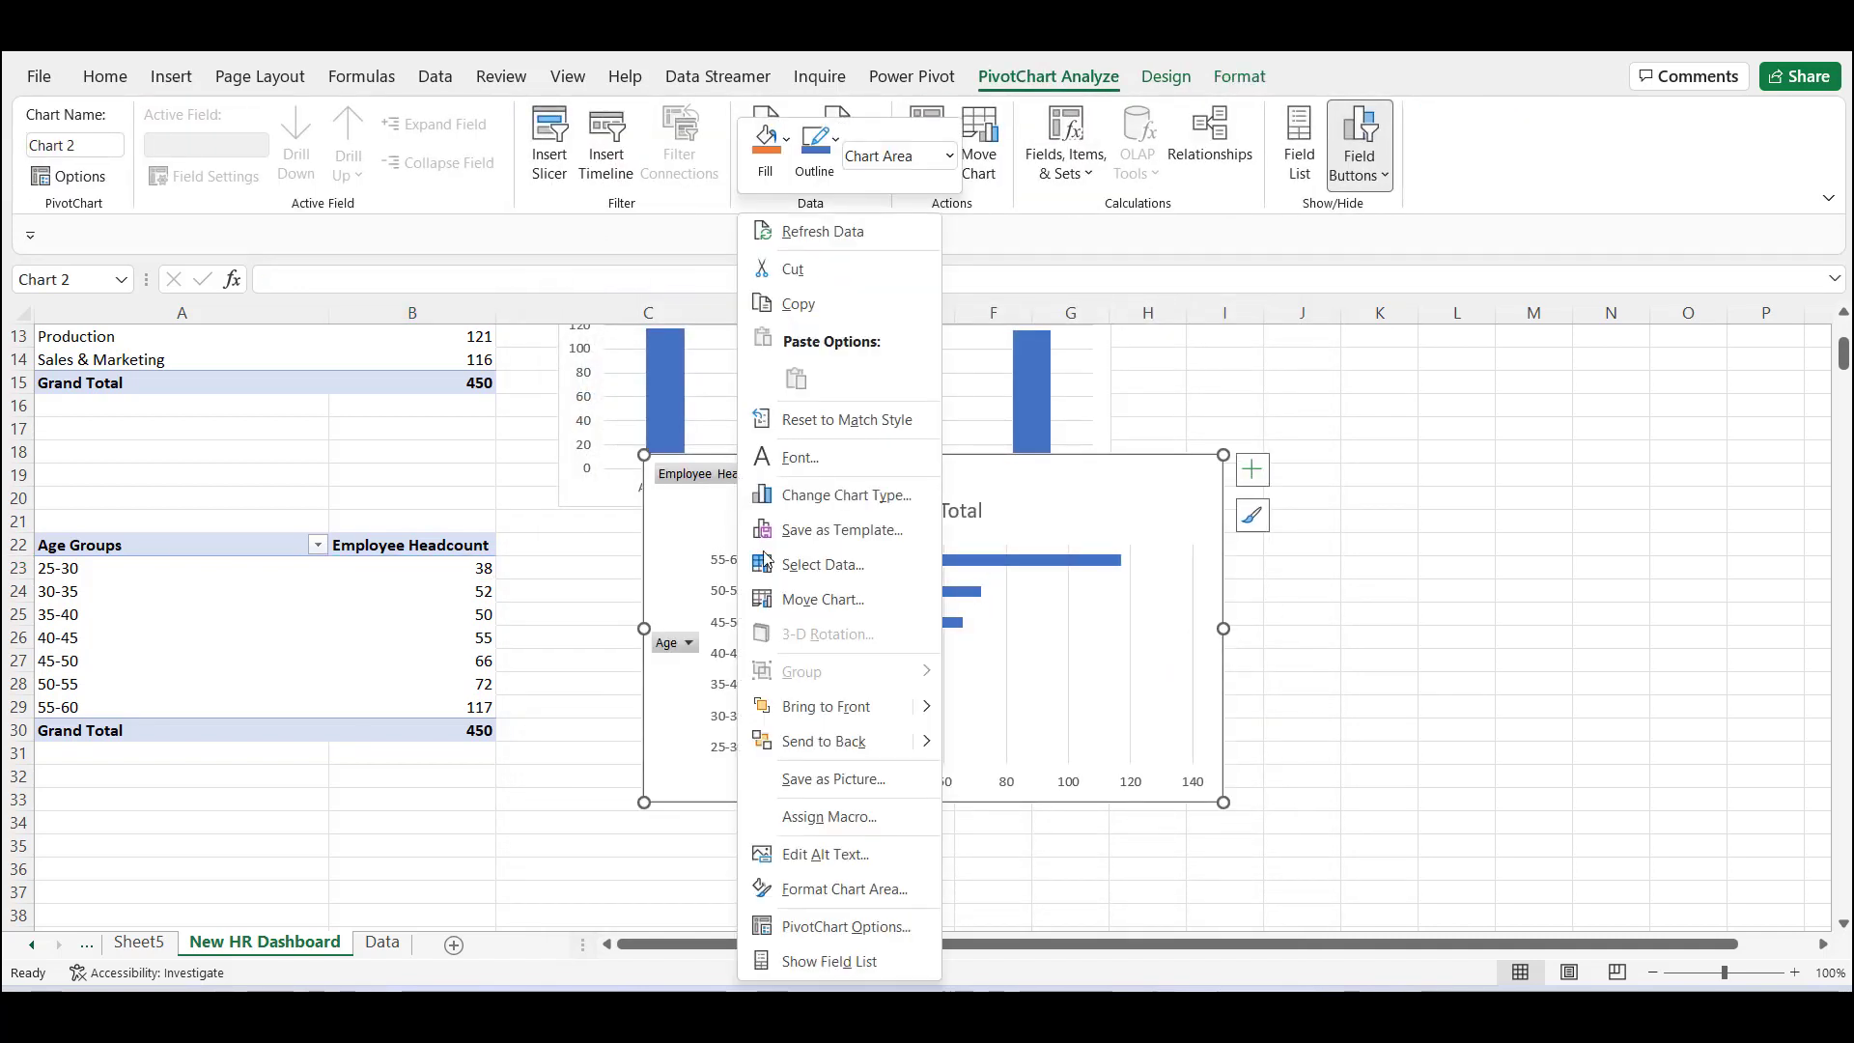
pyautogui.rightClick(706, 475)
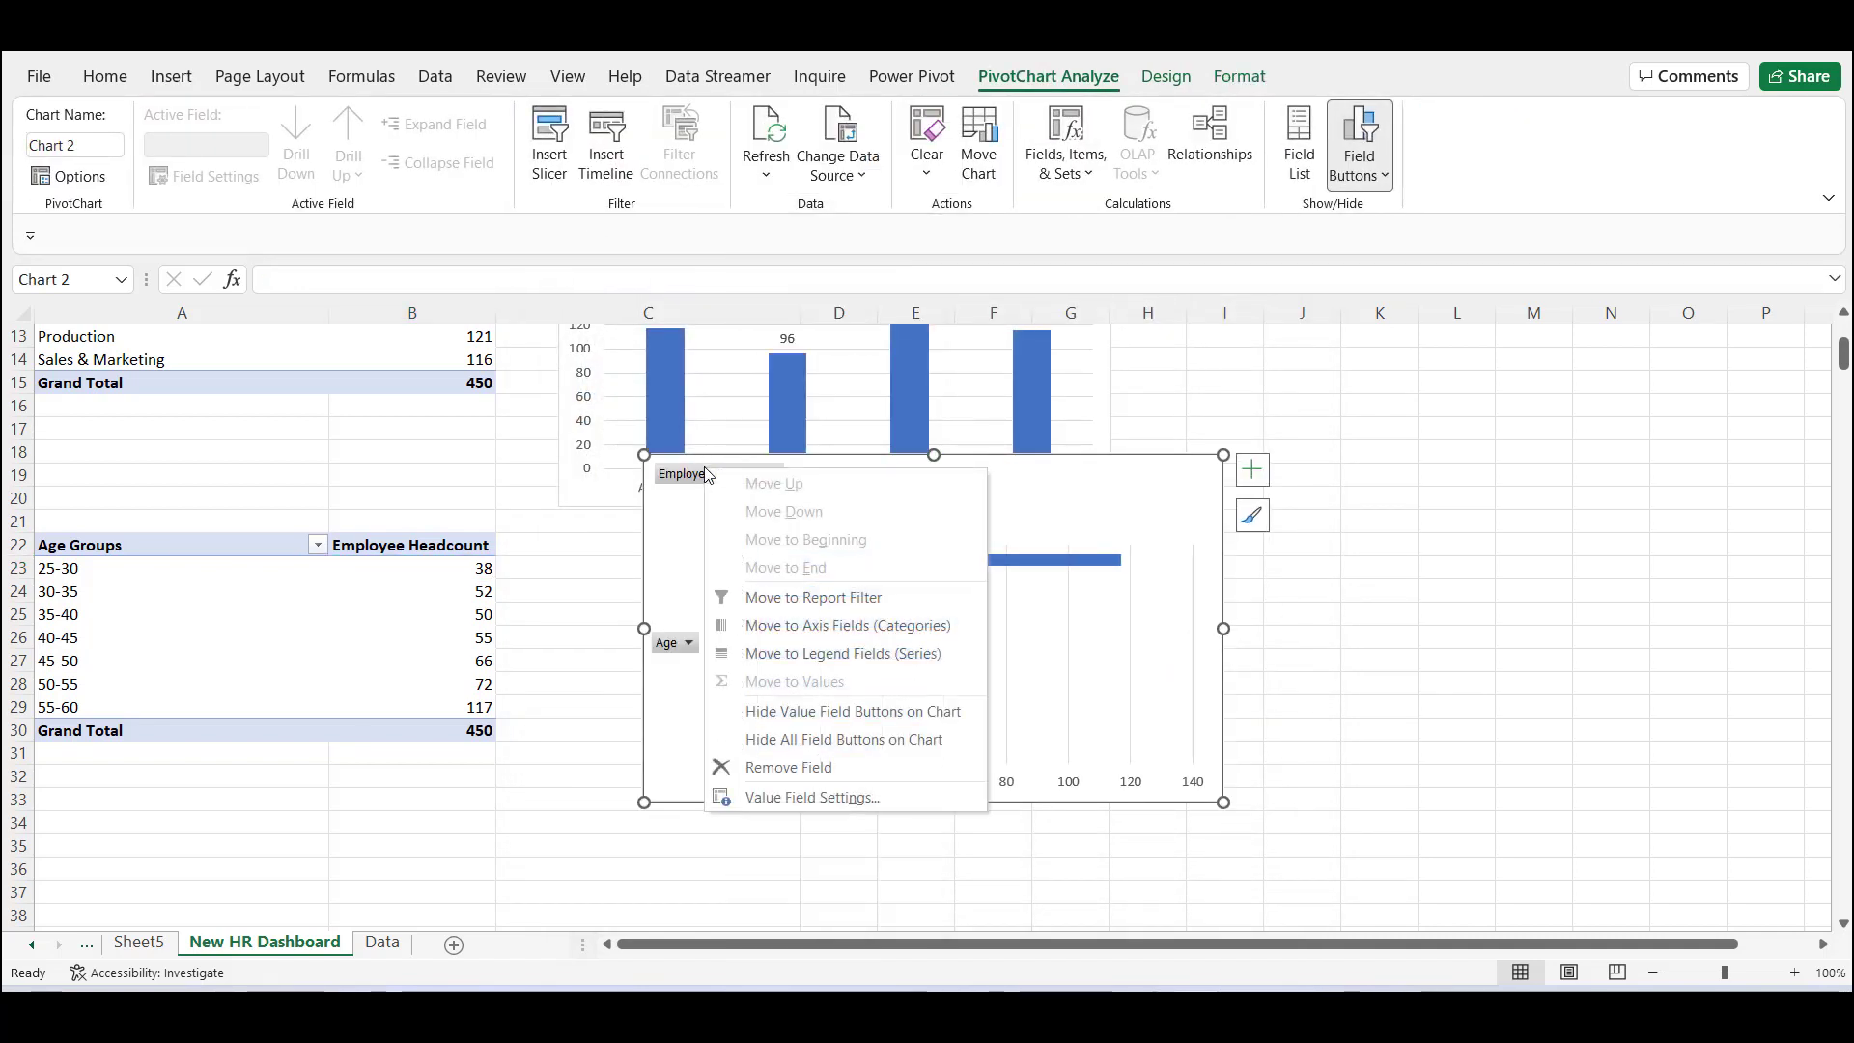
pyautogui.click(830, 761)
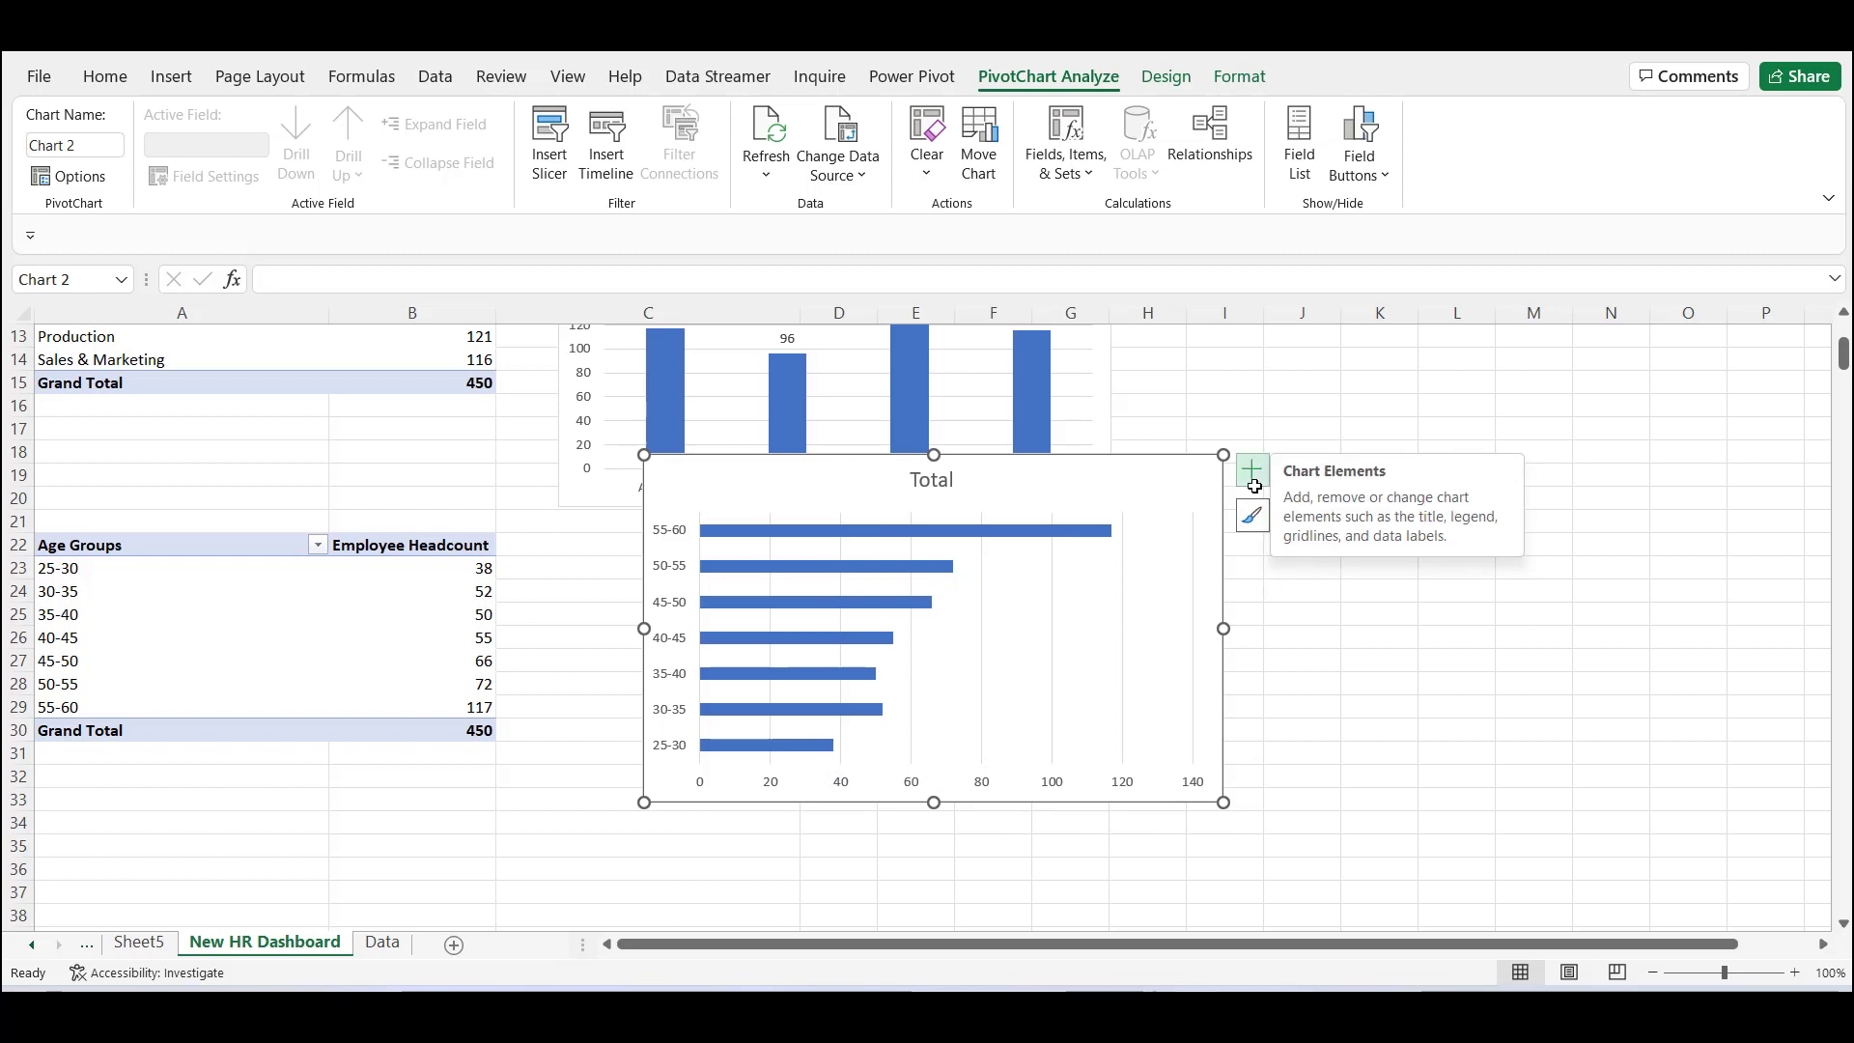
# Add data labels to the bars of the age-group PivotChart.
pyautogui.click(1065, 535)
pyautogui.rightClick(1065, 534)
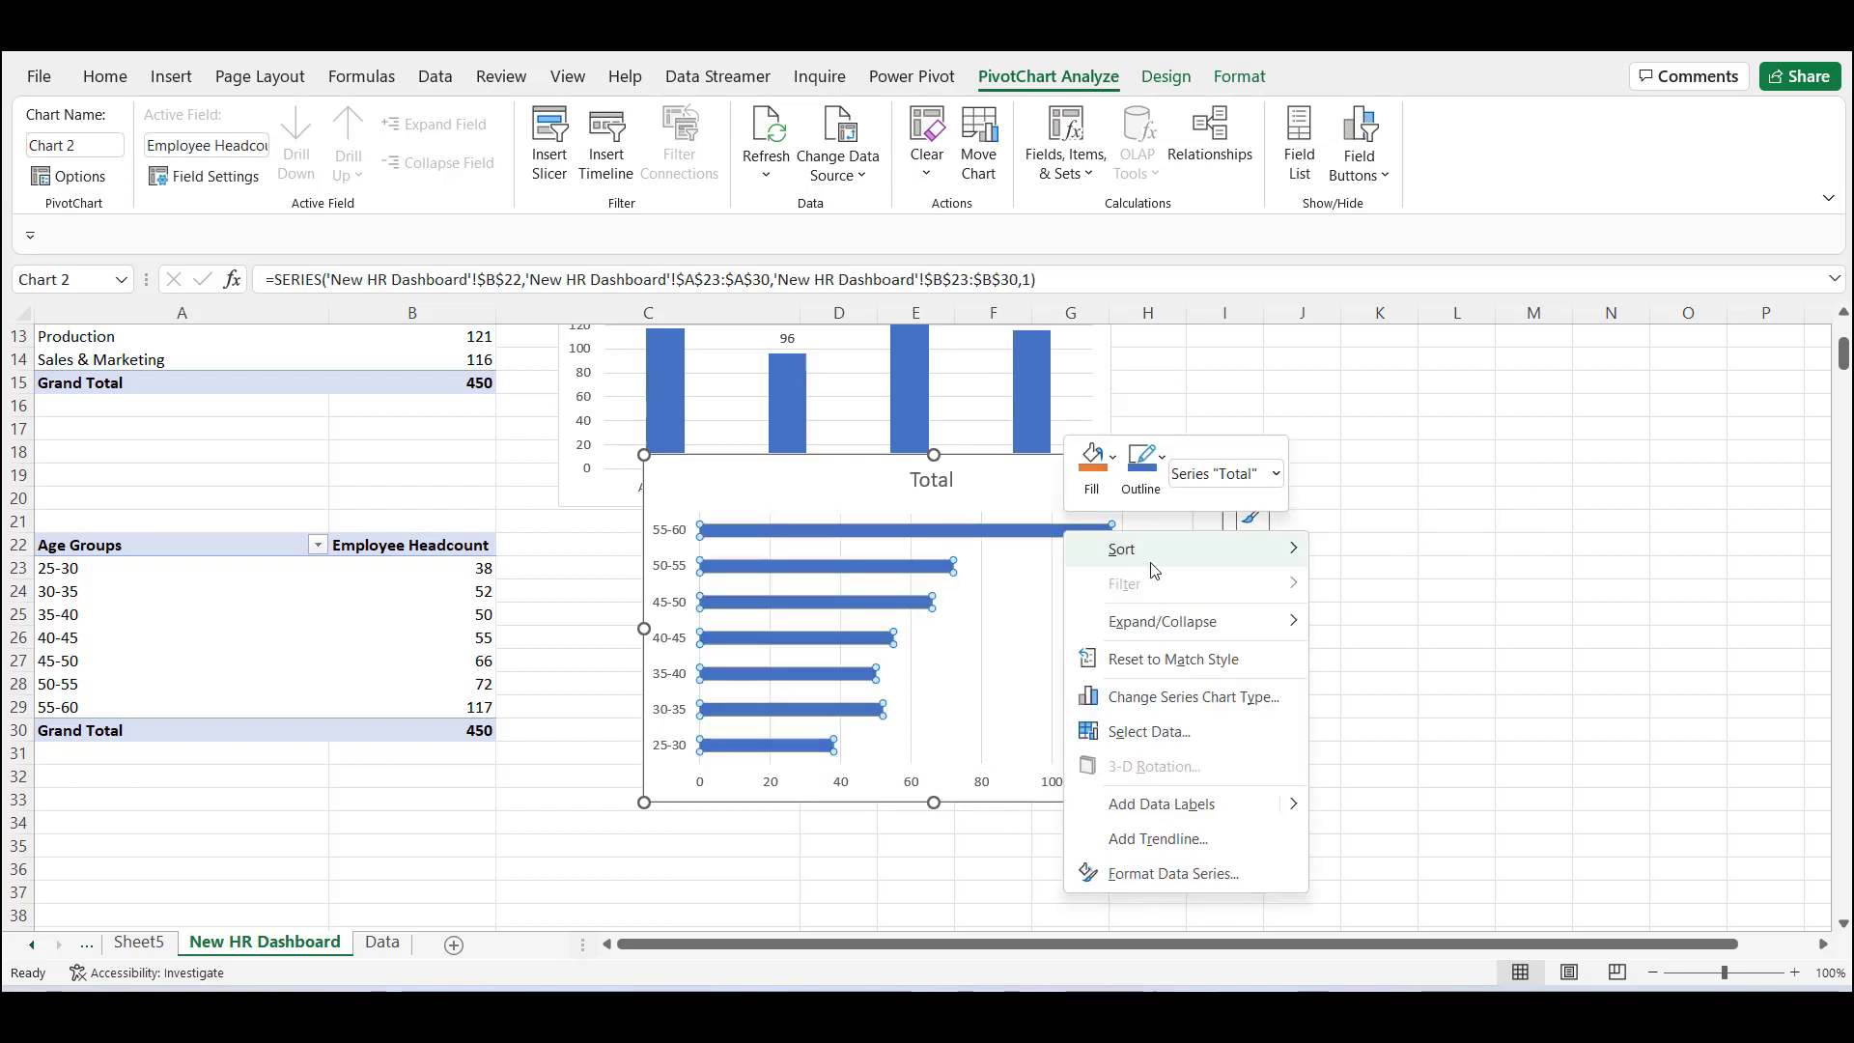
pyautogui.click(1248, 818)
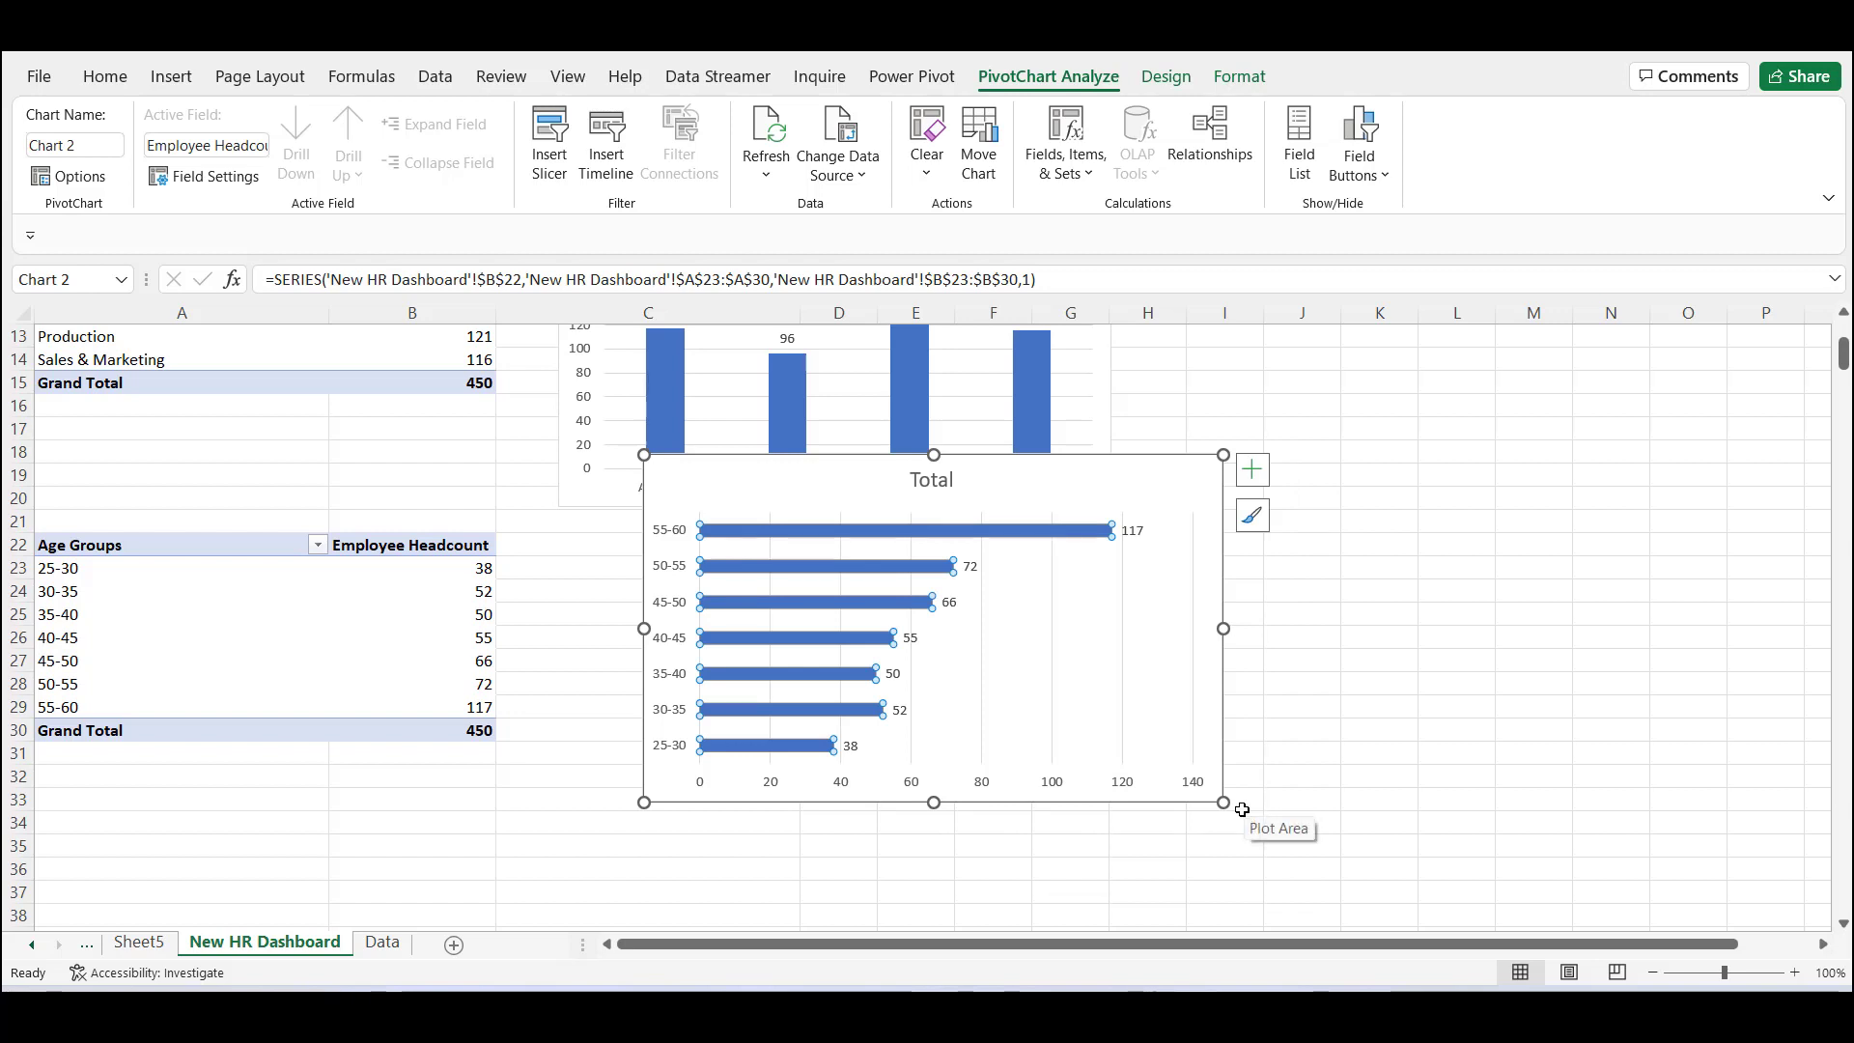
# Shrink the age-group PivotChart and place it beside its PivotTable, spanning about rows 22 to 31.
pyautogui.moveTo(1223, 802); pyautogui.dragTo(1145, 692)
pyautogui.moveTo(1005, 464); pyautogui.dragTo(913, 538)
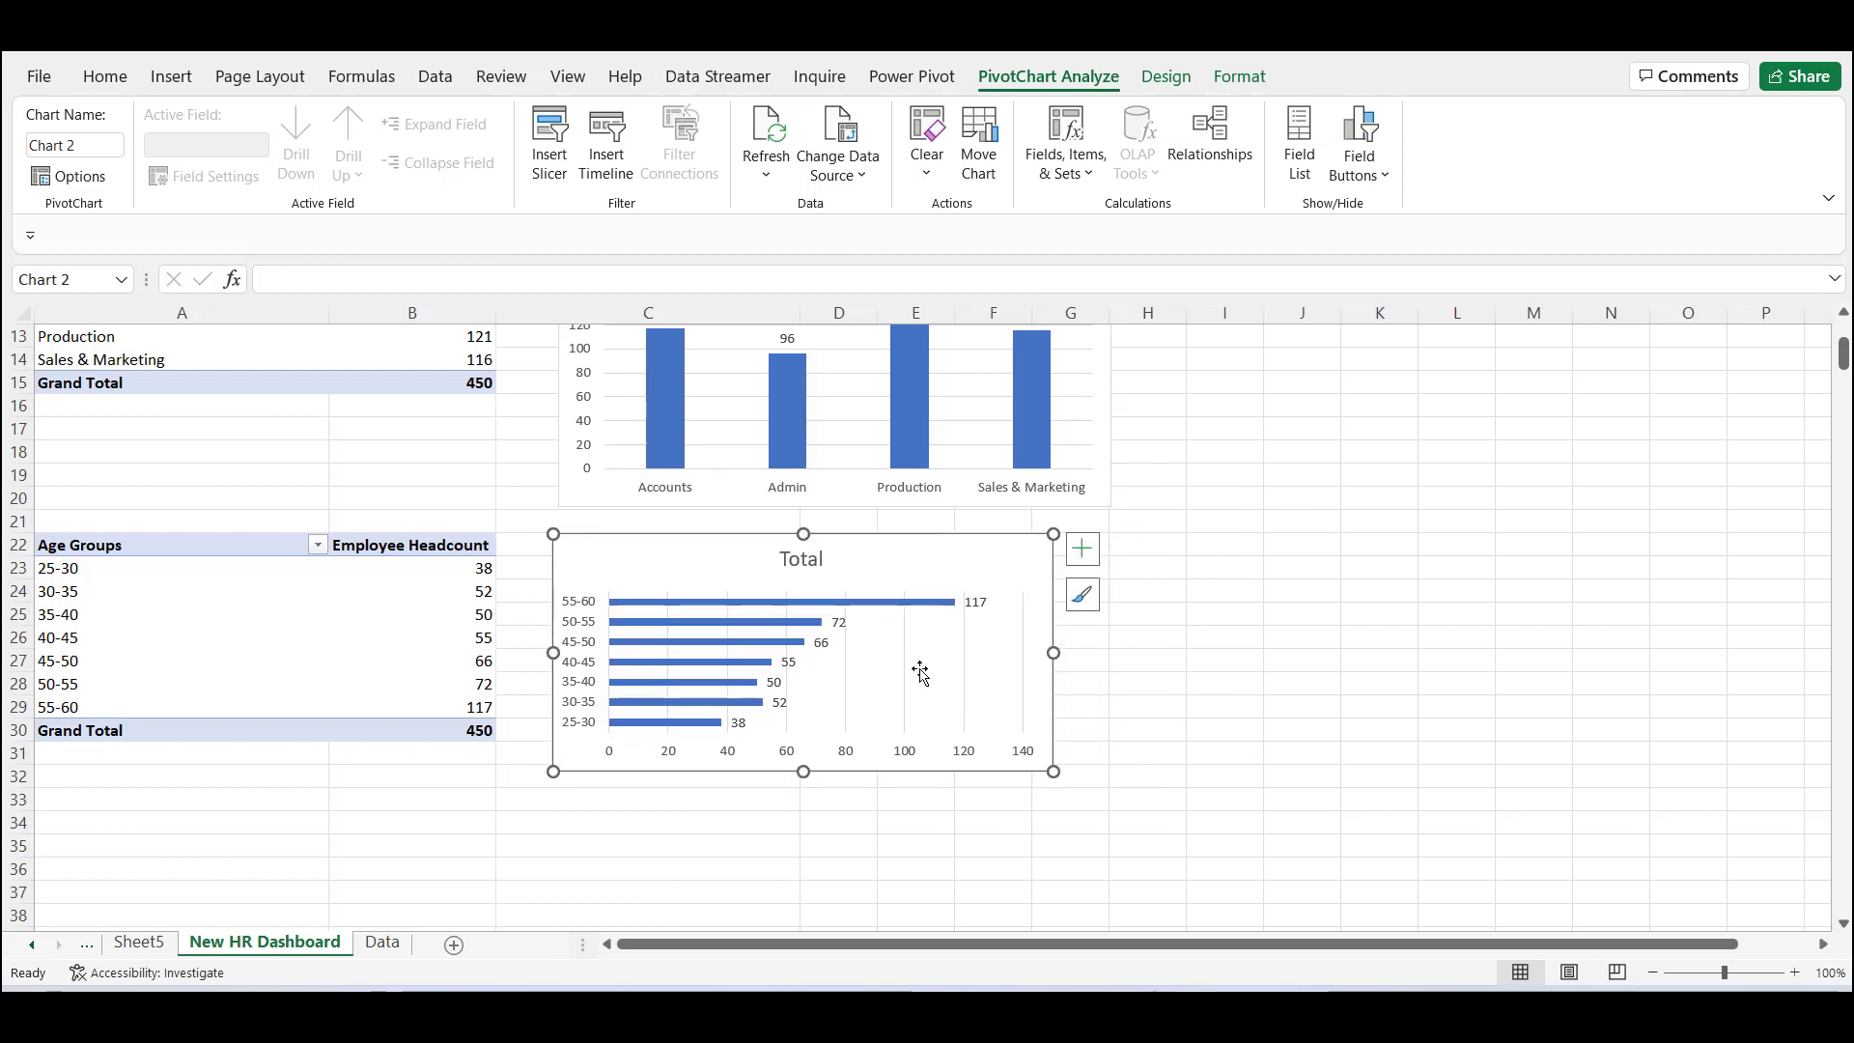
# Change the age-group PivotChart's title to "Workforce Age Distribution".
pyautogui.scroll(1, 918, 662)
pyautogui.click(798, 607)
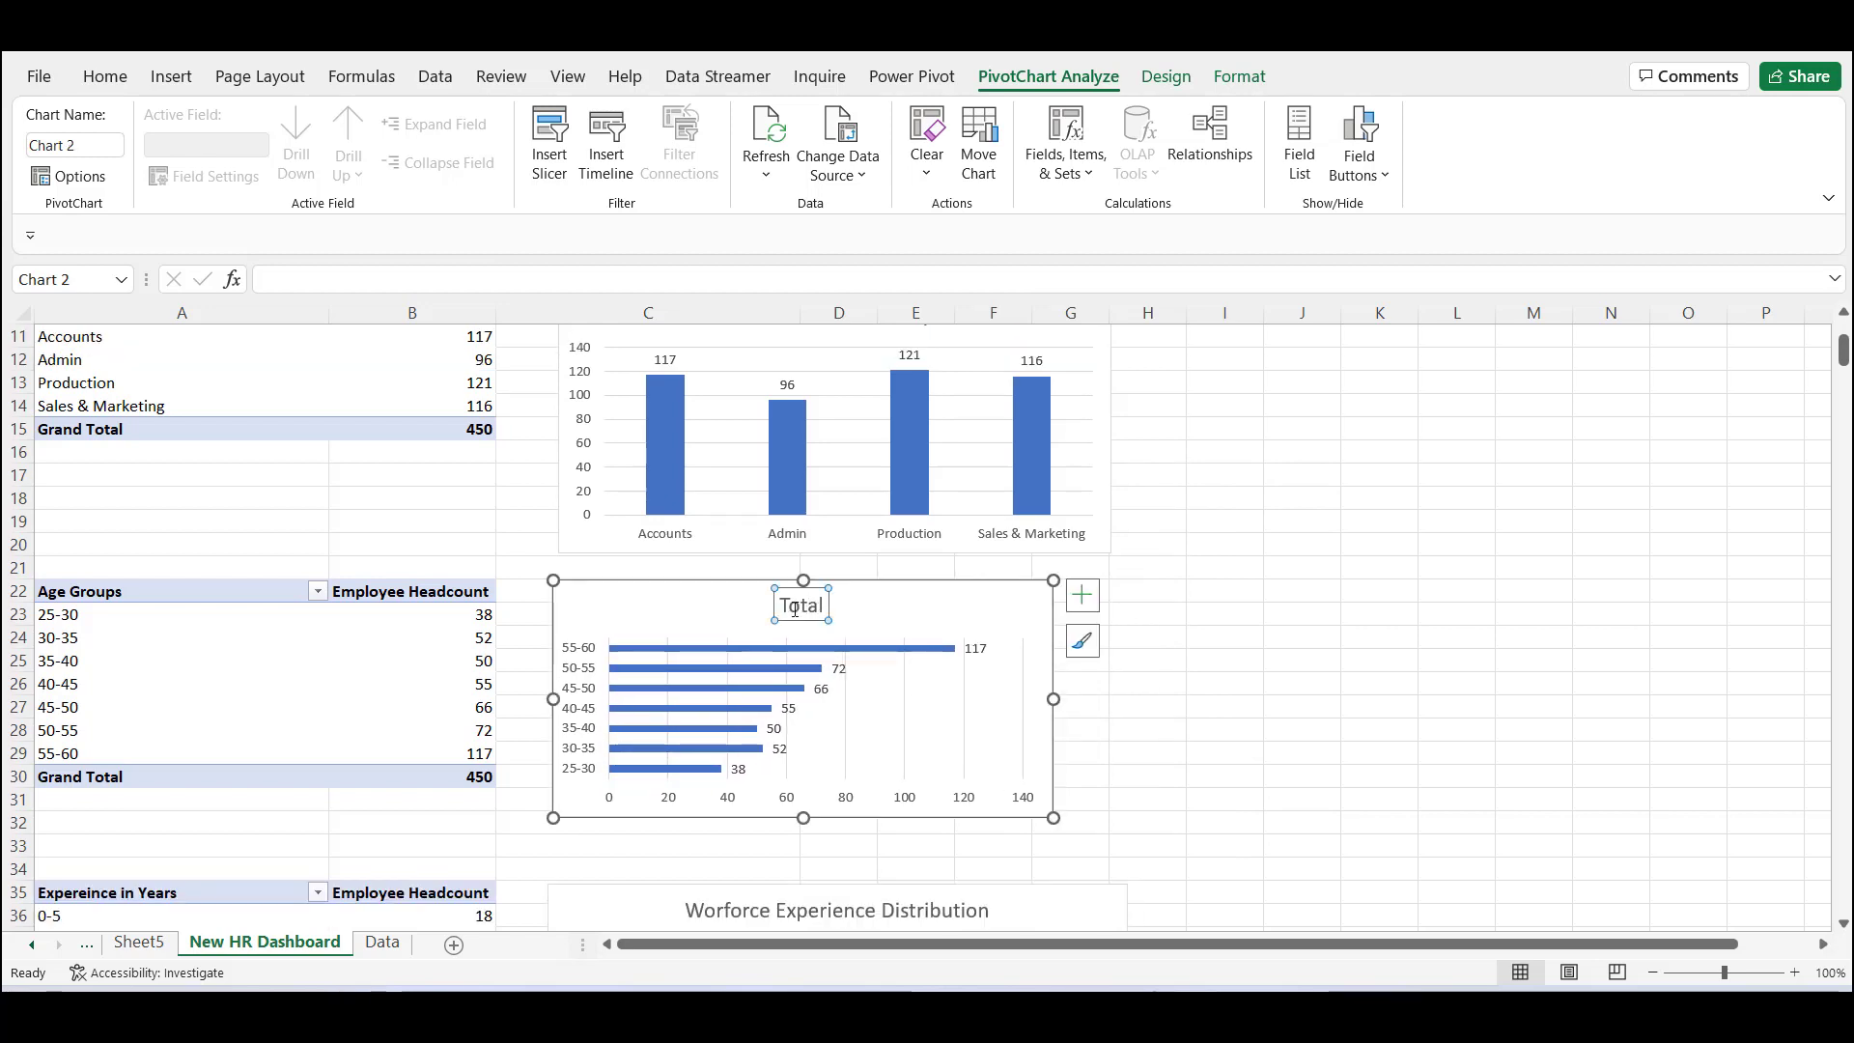
pyautogui.moveTo(787, 606); pyautogui.dragTo(818, 608)
pyautogui.press('BackSpace')
pyautogui.press('BackSpace')
pyautogui.write('Worf')
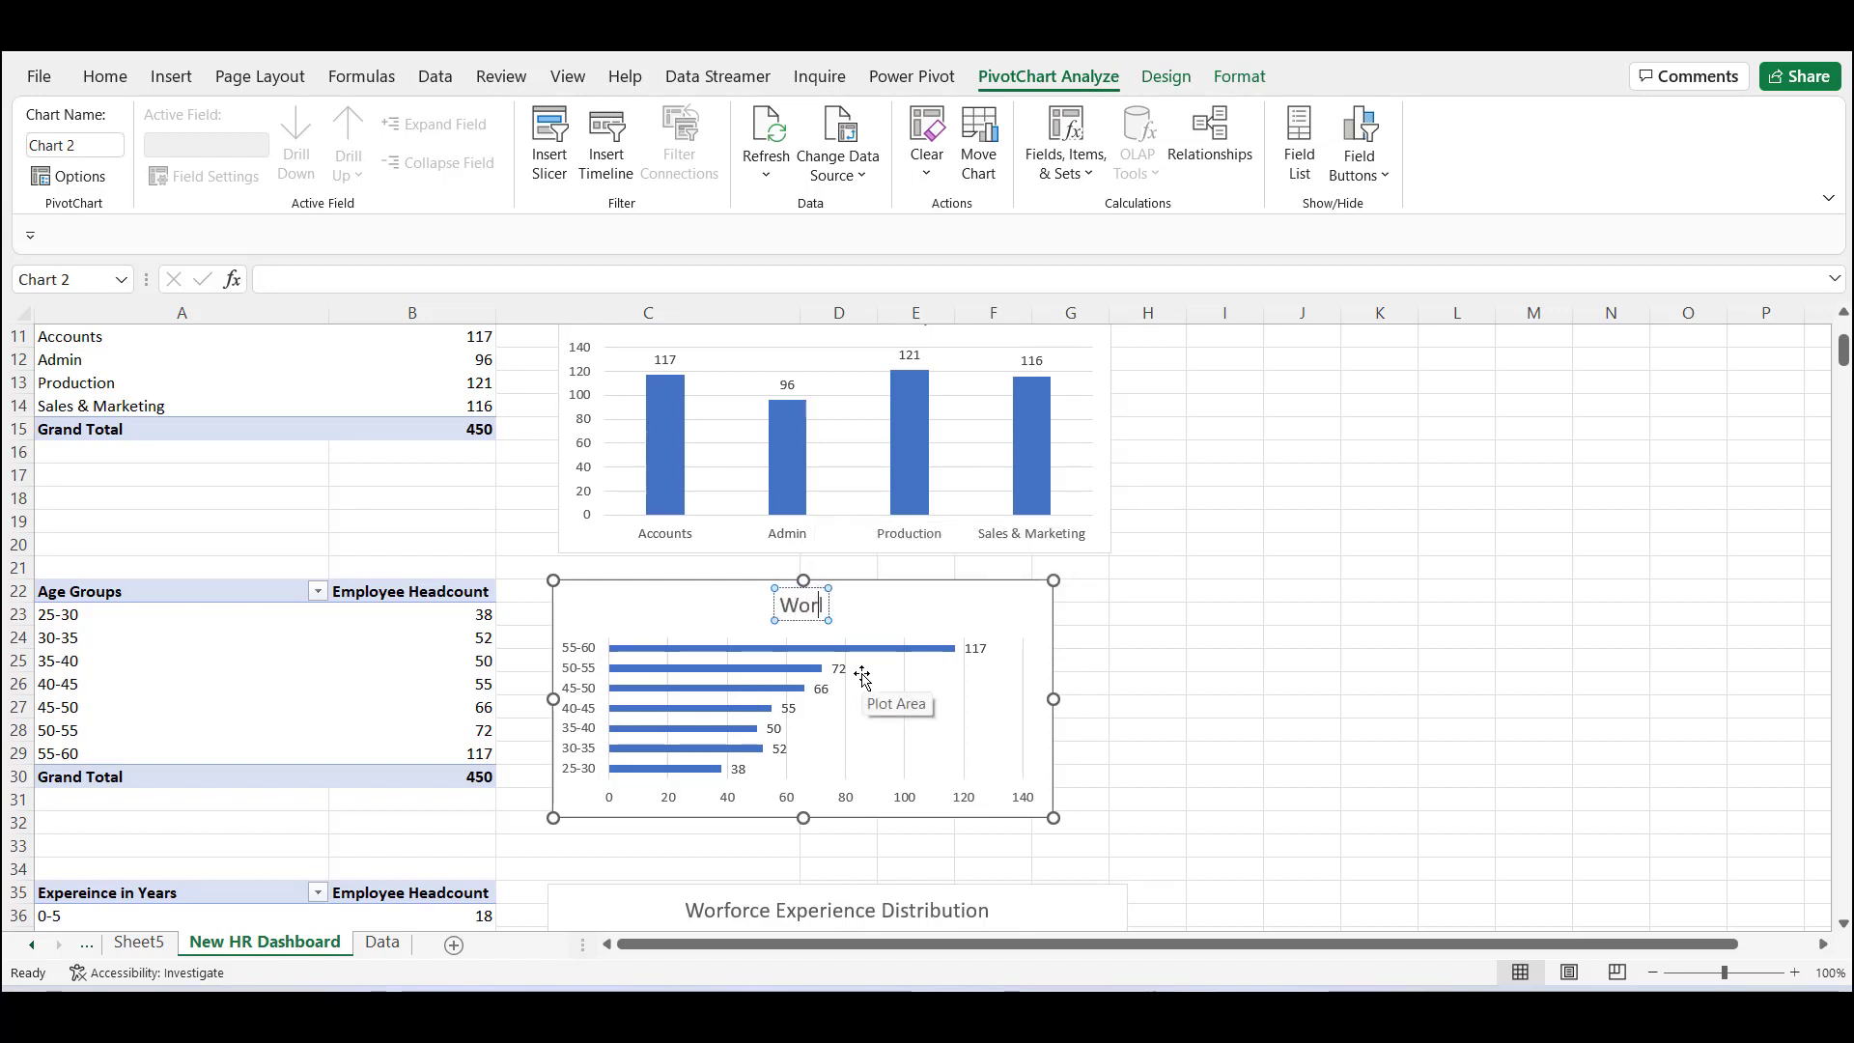
pyautogui.press('BackSpace')
pyautogui.write('kforce Ae')
pyautogui.press('BackSpace')
pyautogui.press('BackSpace')
pyautogui.write('g')
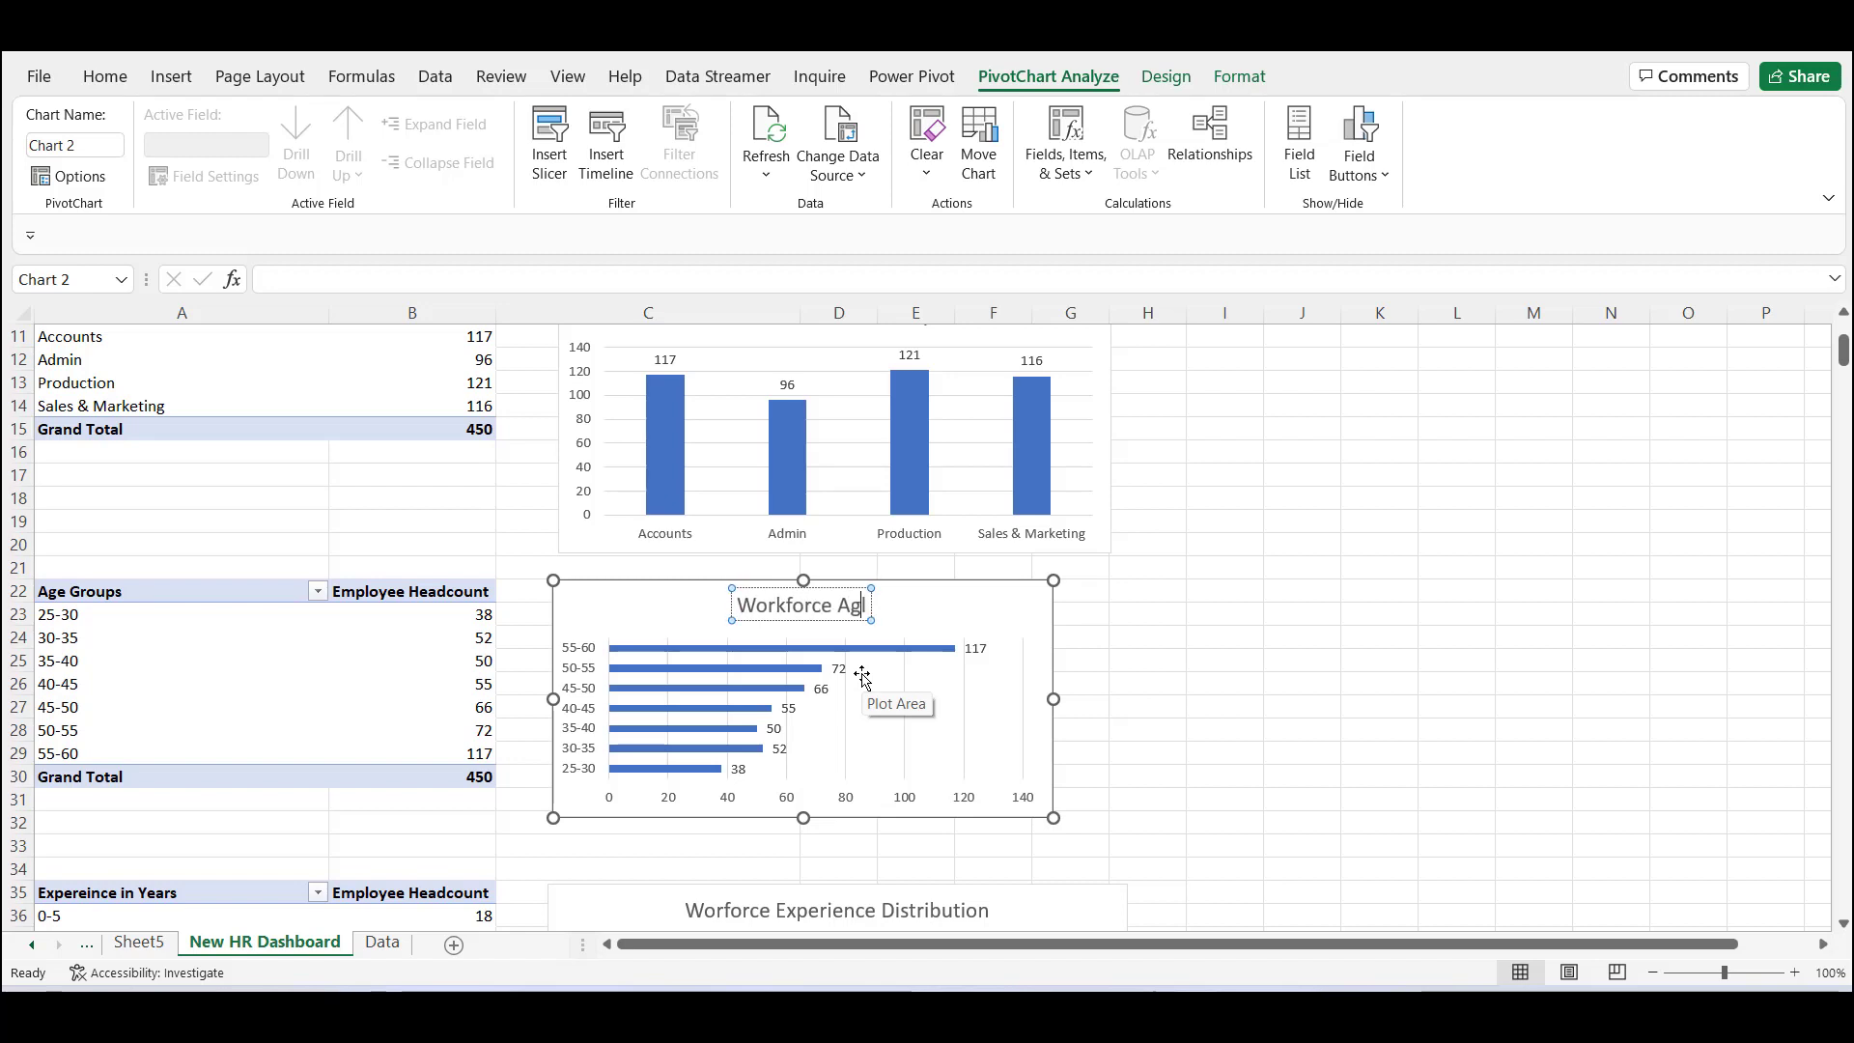
pyautogui.write('e Distribt')
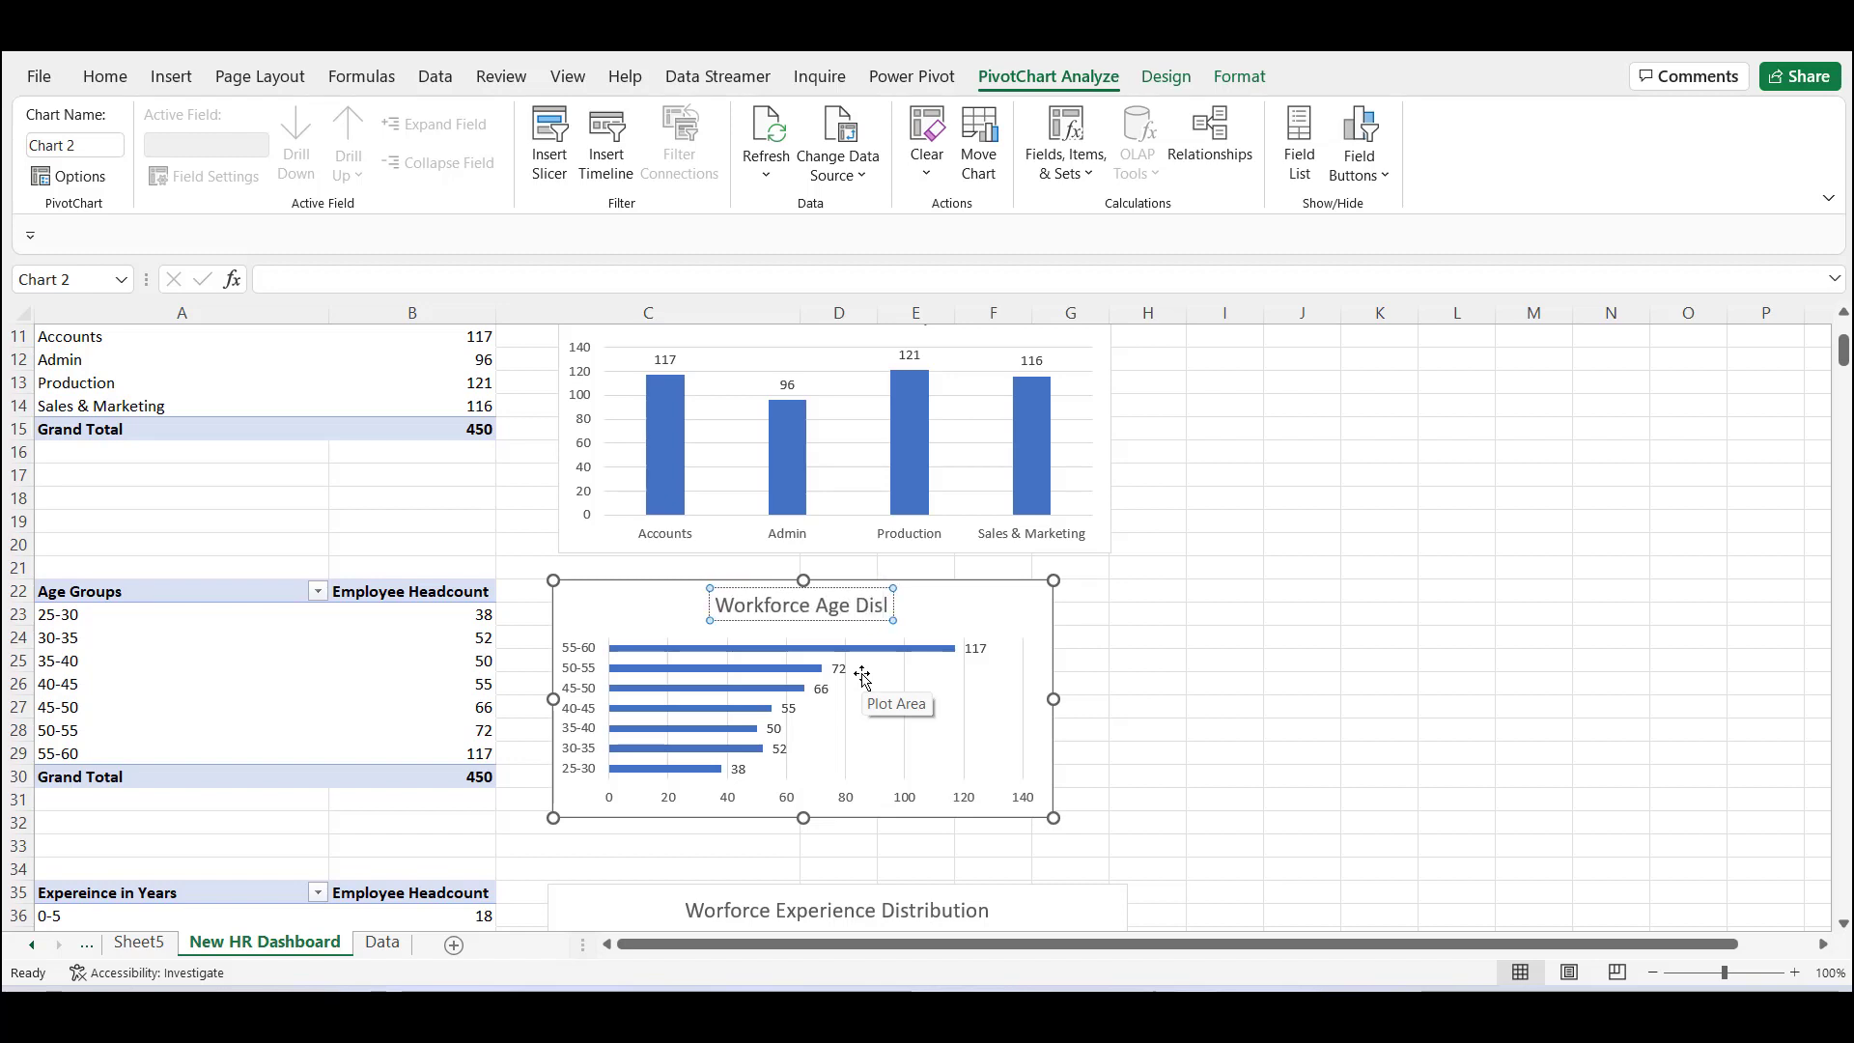
pyautogui.press('BackSpace')
pyautogui.write('ution')
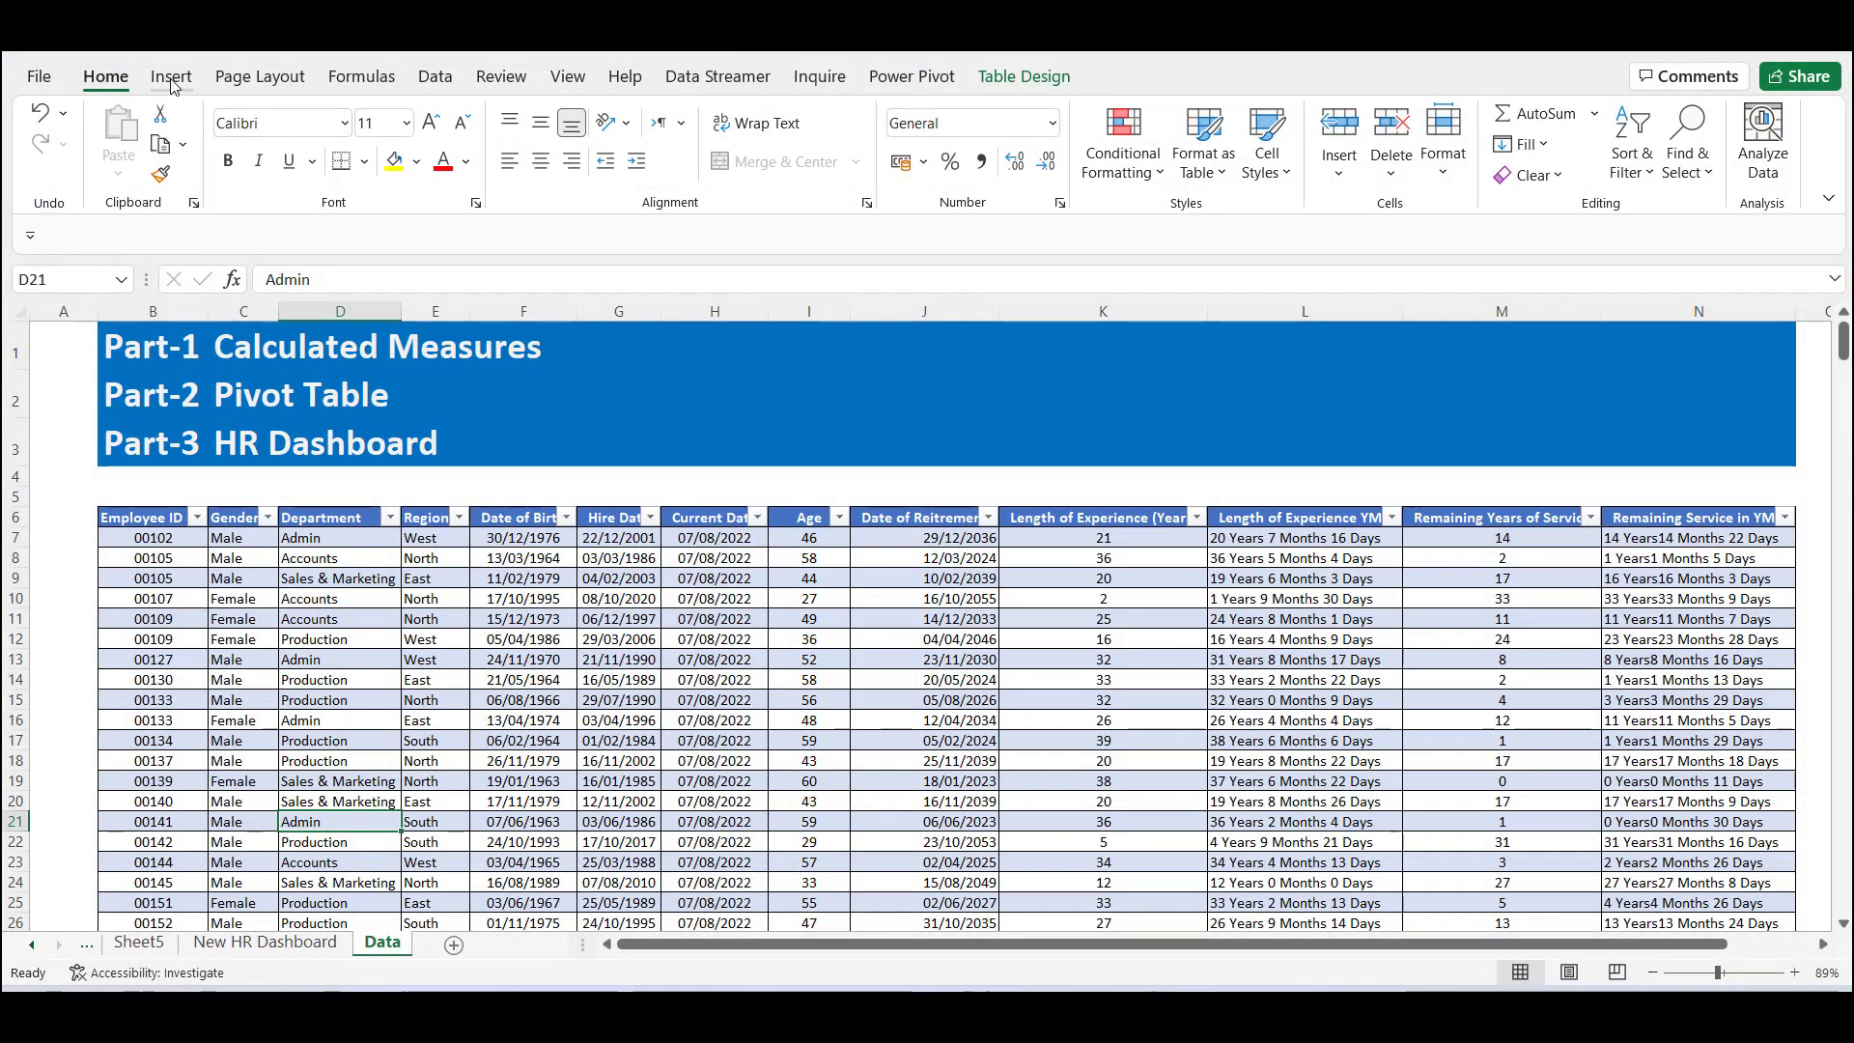
# Insert a PivotTable from Table3 on the Data sheet, placed in the existing New HR Dashboard worksheet at cell A35.
pyautogui.click(171, 76)
pyautogui.click(60, 130)
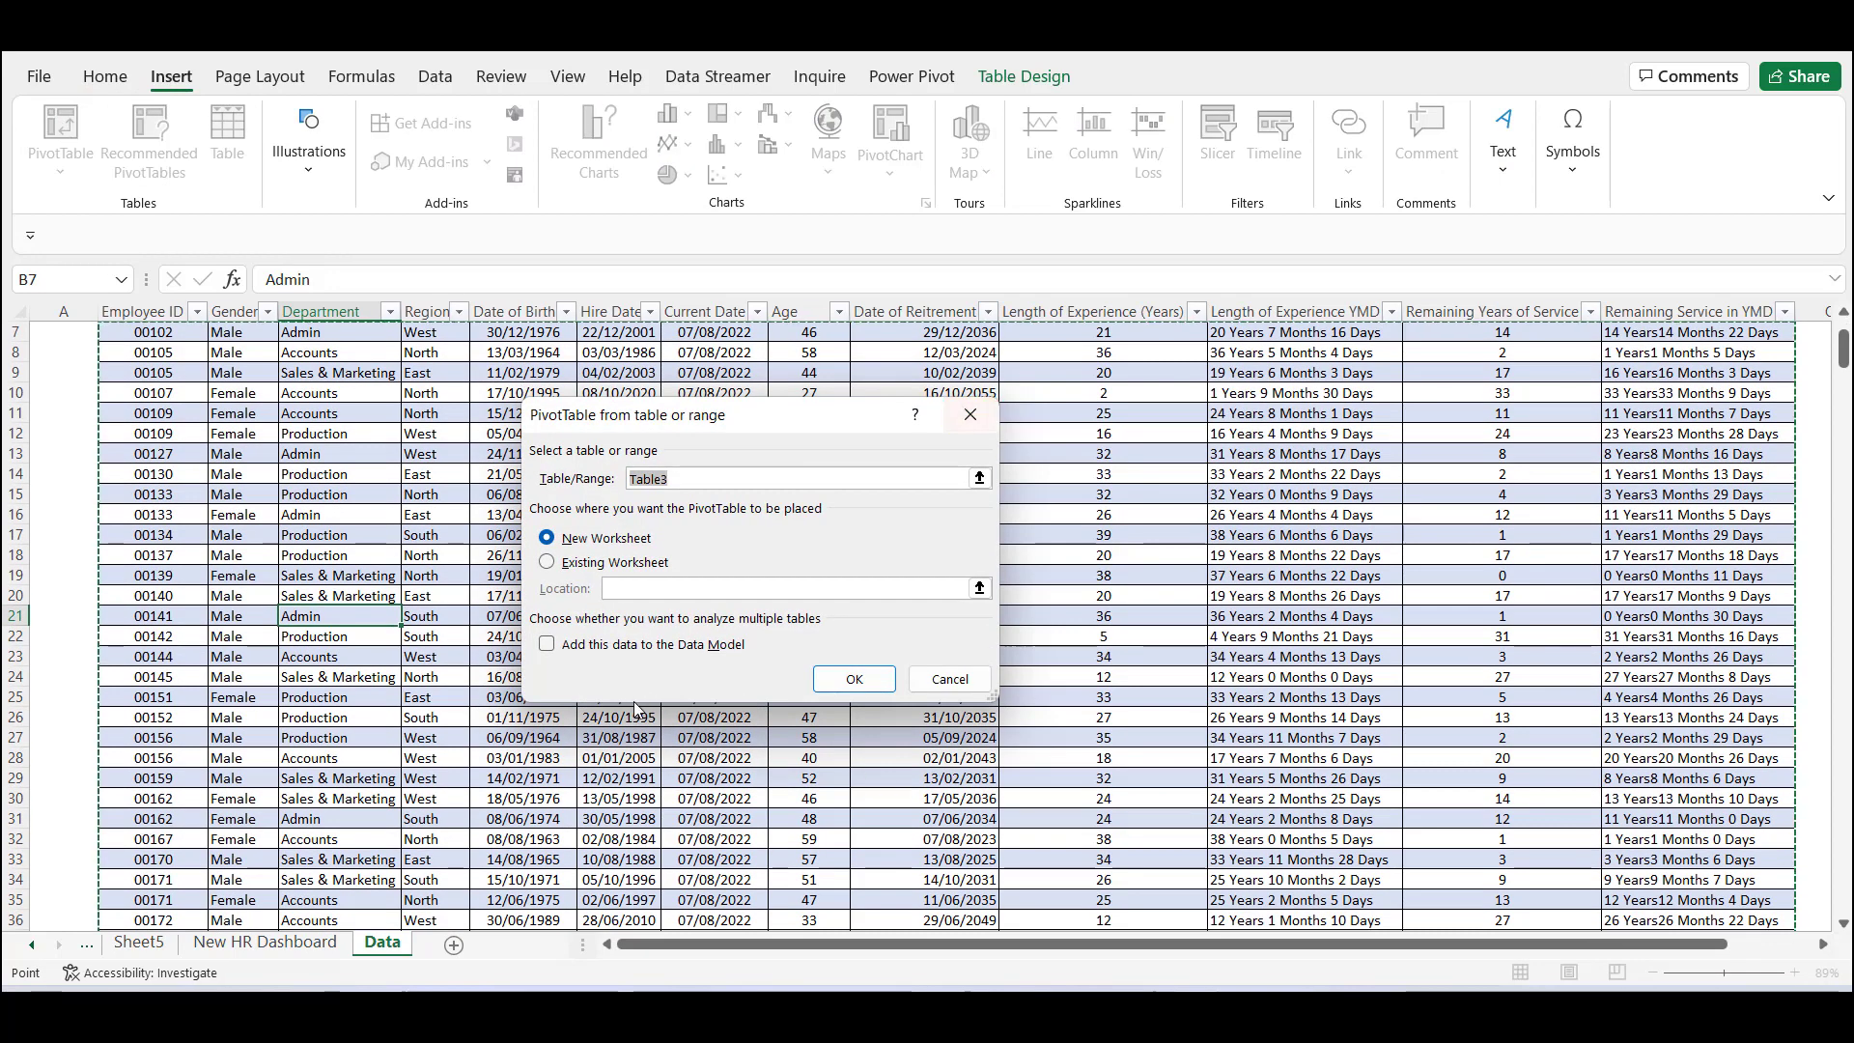
pyautogui.click(547, 563)
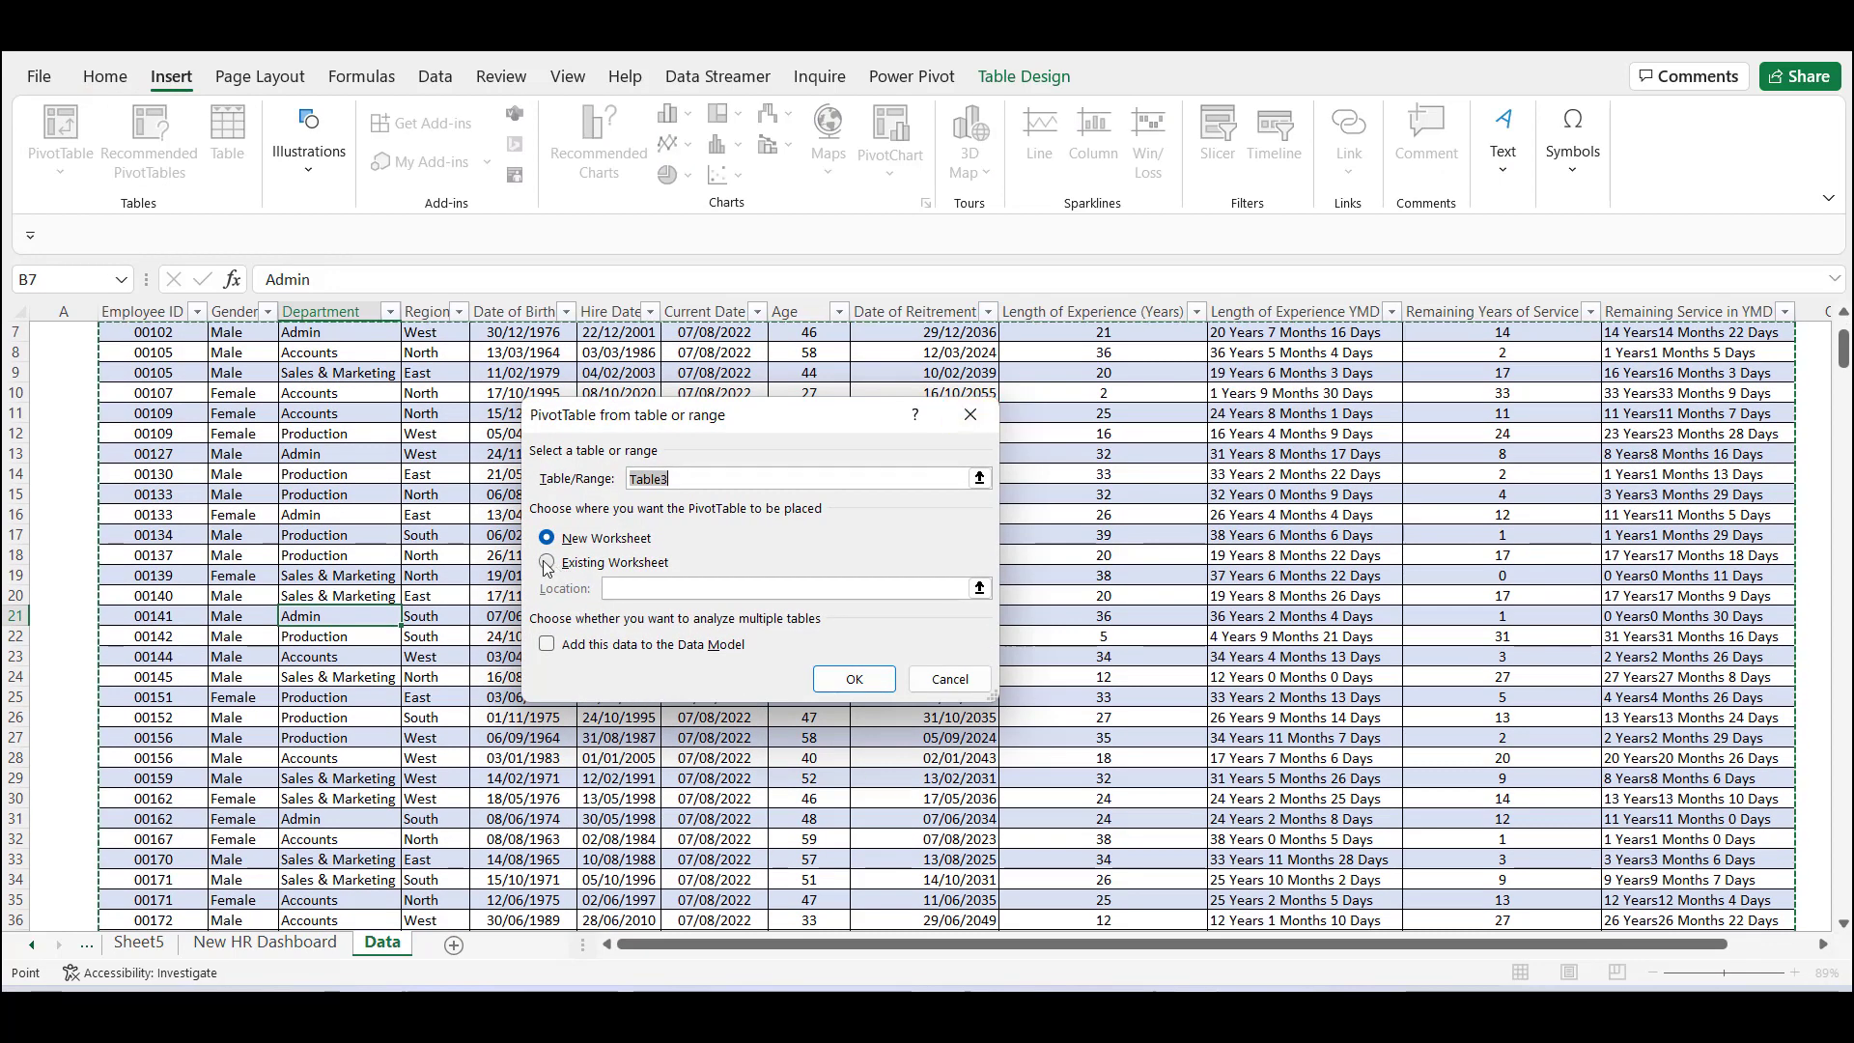
pyautogui.click(277, 944)
pyautogui.click(145, 840)
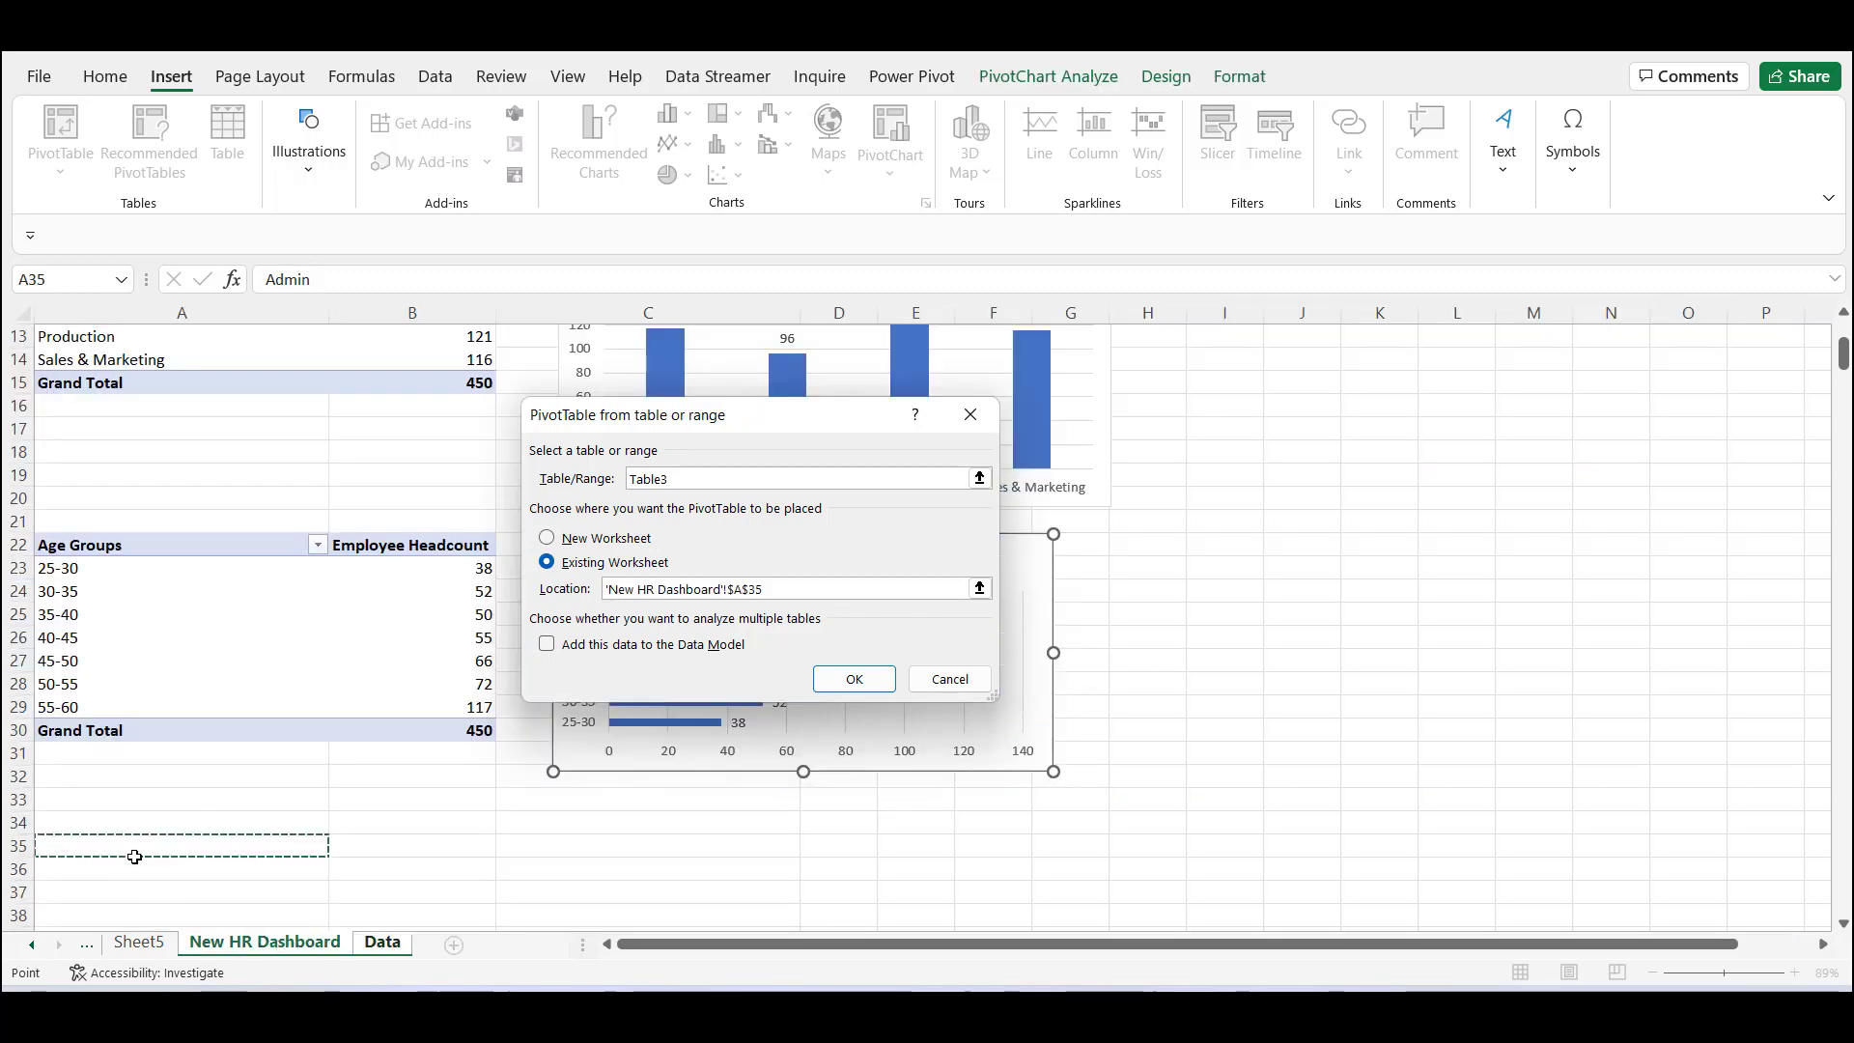
pyautogui.click(854, 680)
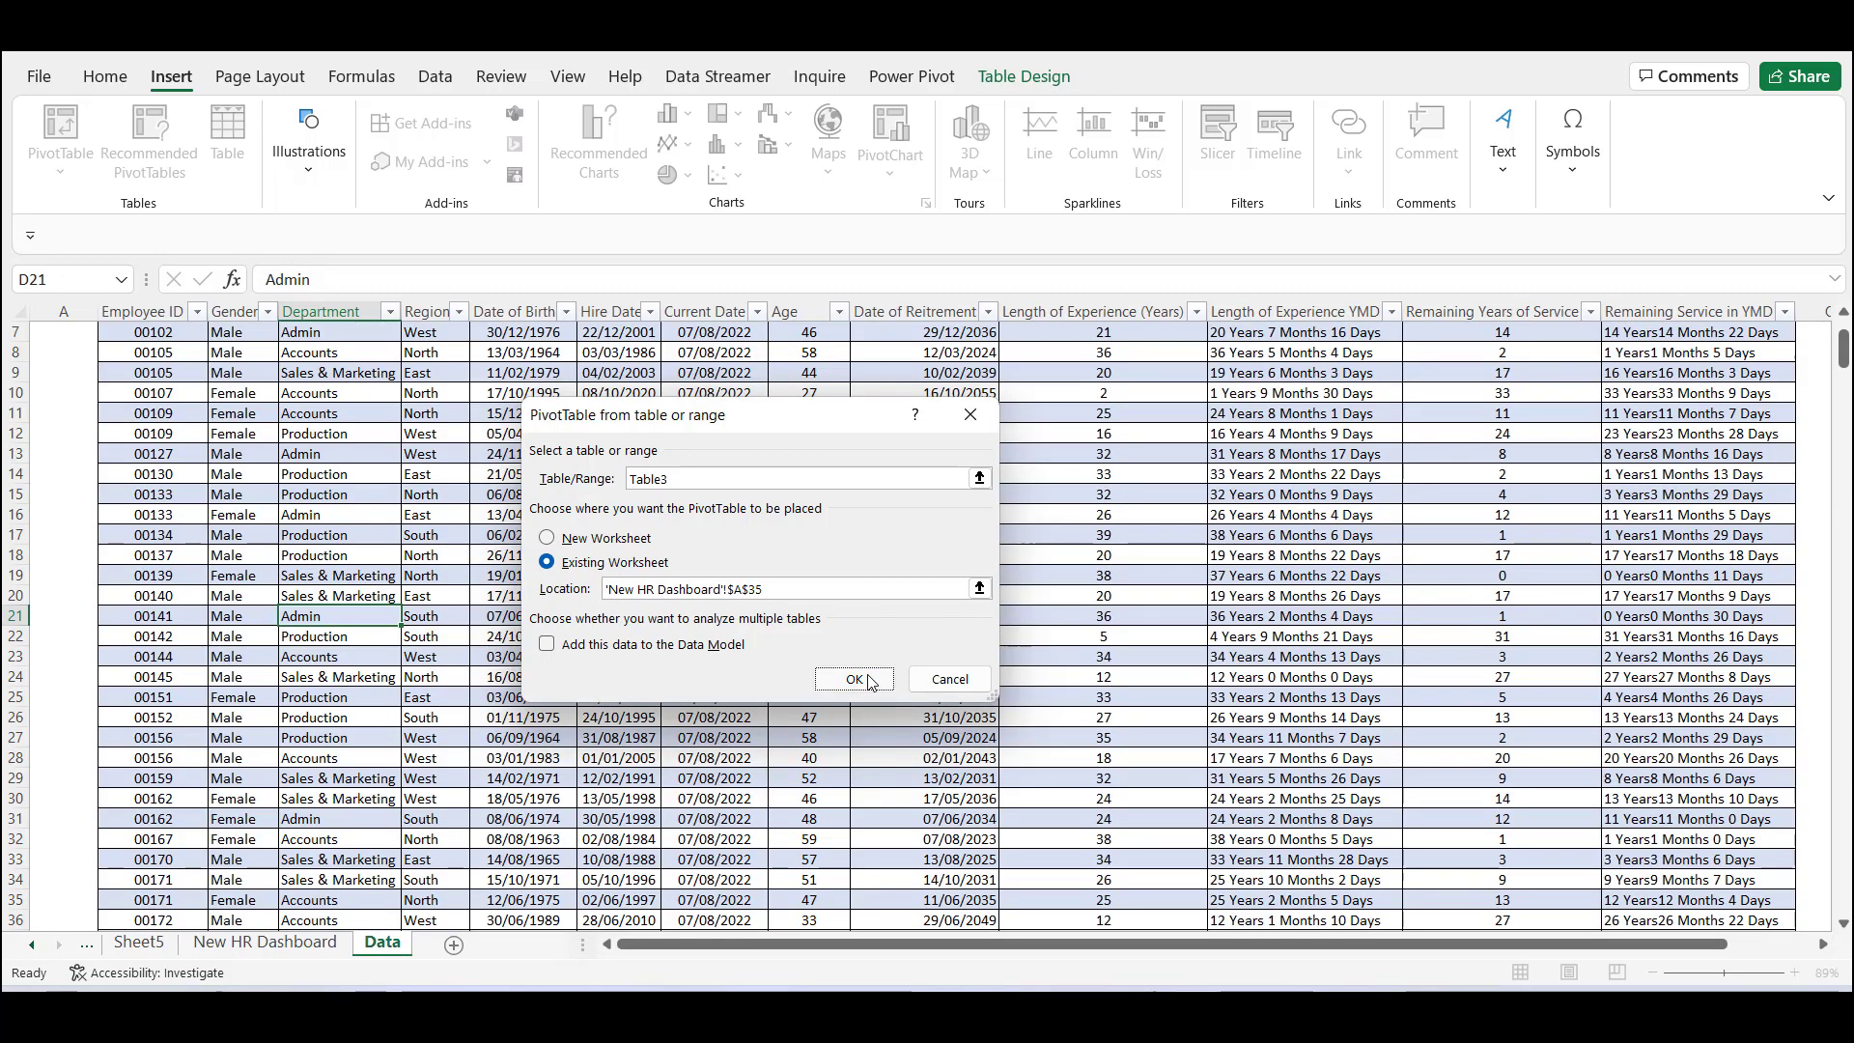
# Put Length of Experience (Years) in the new PivotTable's rows and Employee ID in its values, summarized by Count.
pyautogui.scroll(-5, 497, 688)
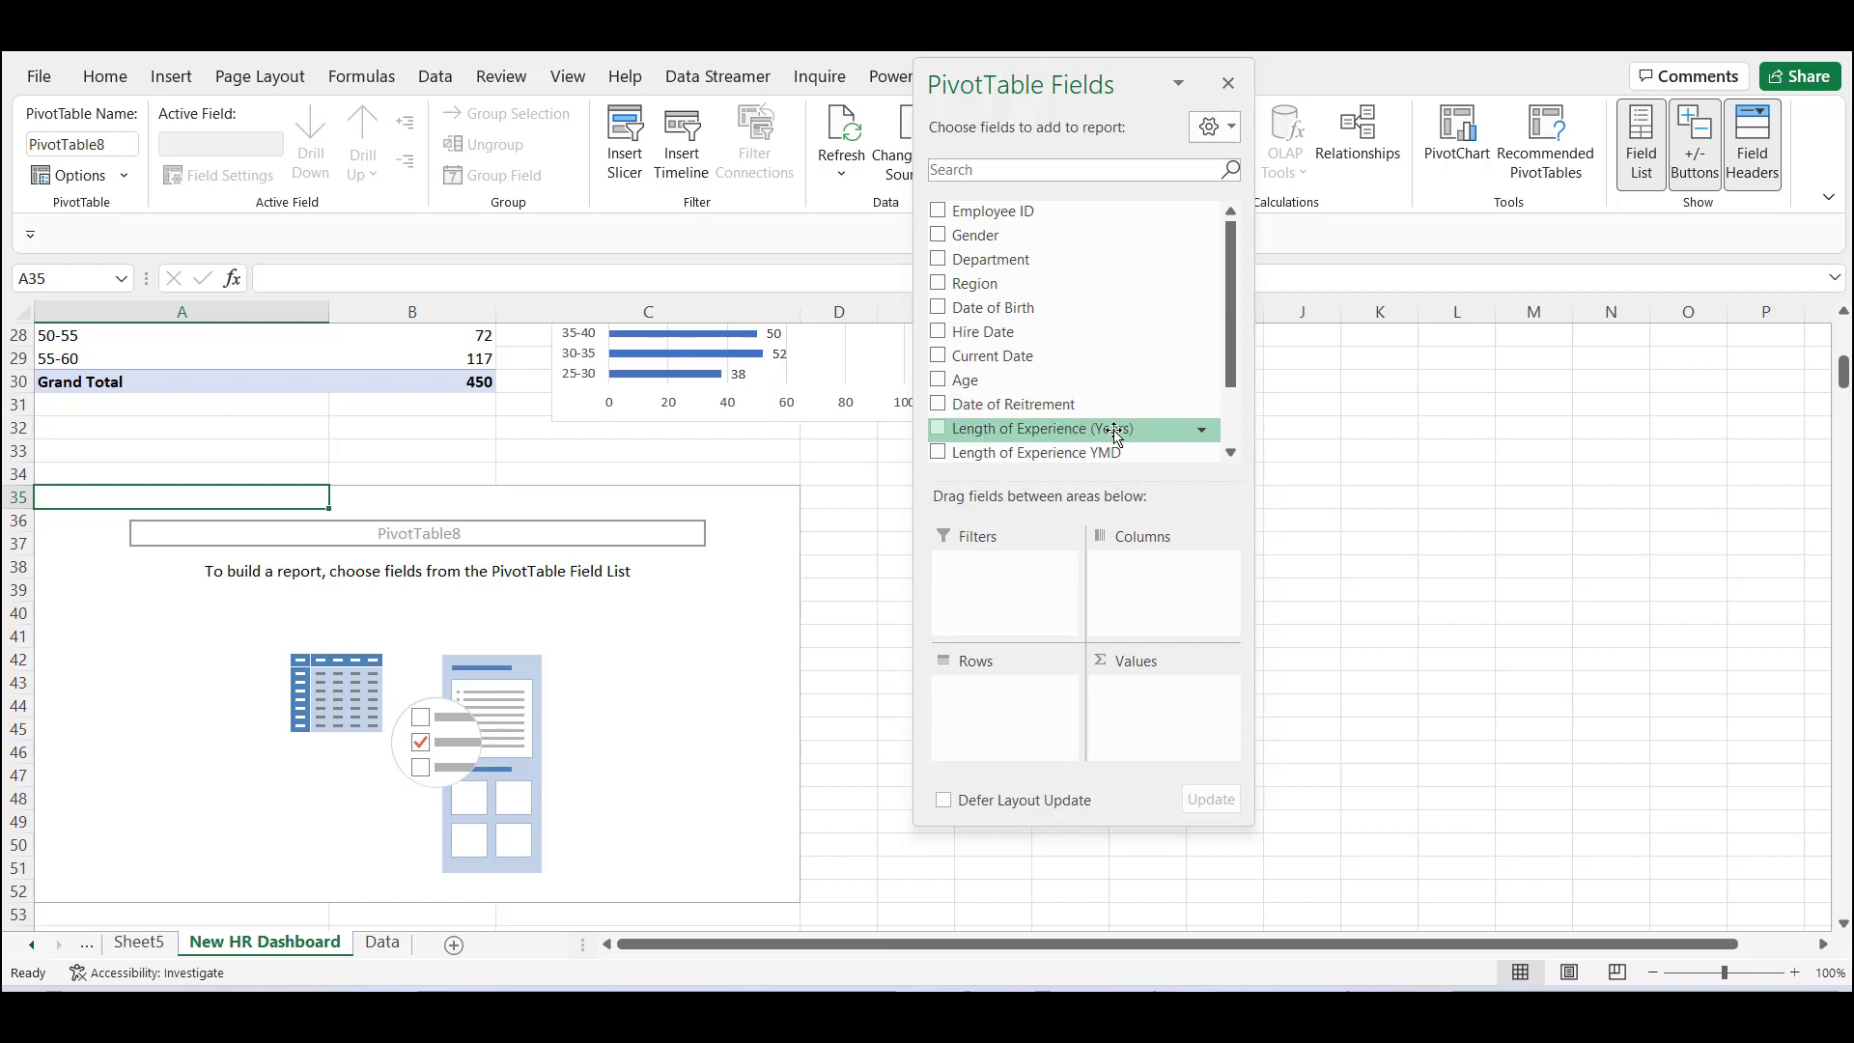
pyautogui.moveTo(1115, 437); pyautogui.dragTo(1030, 736)
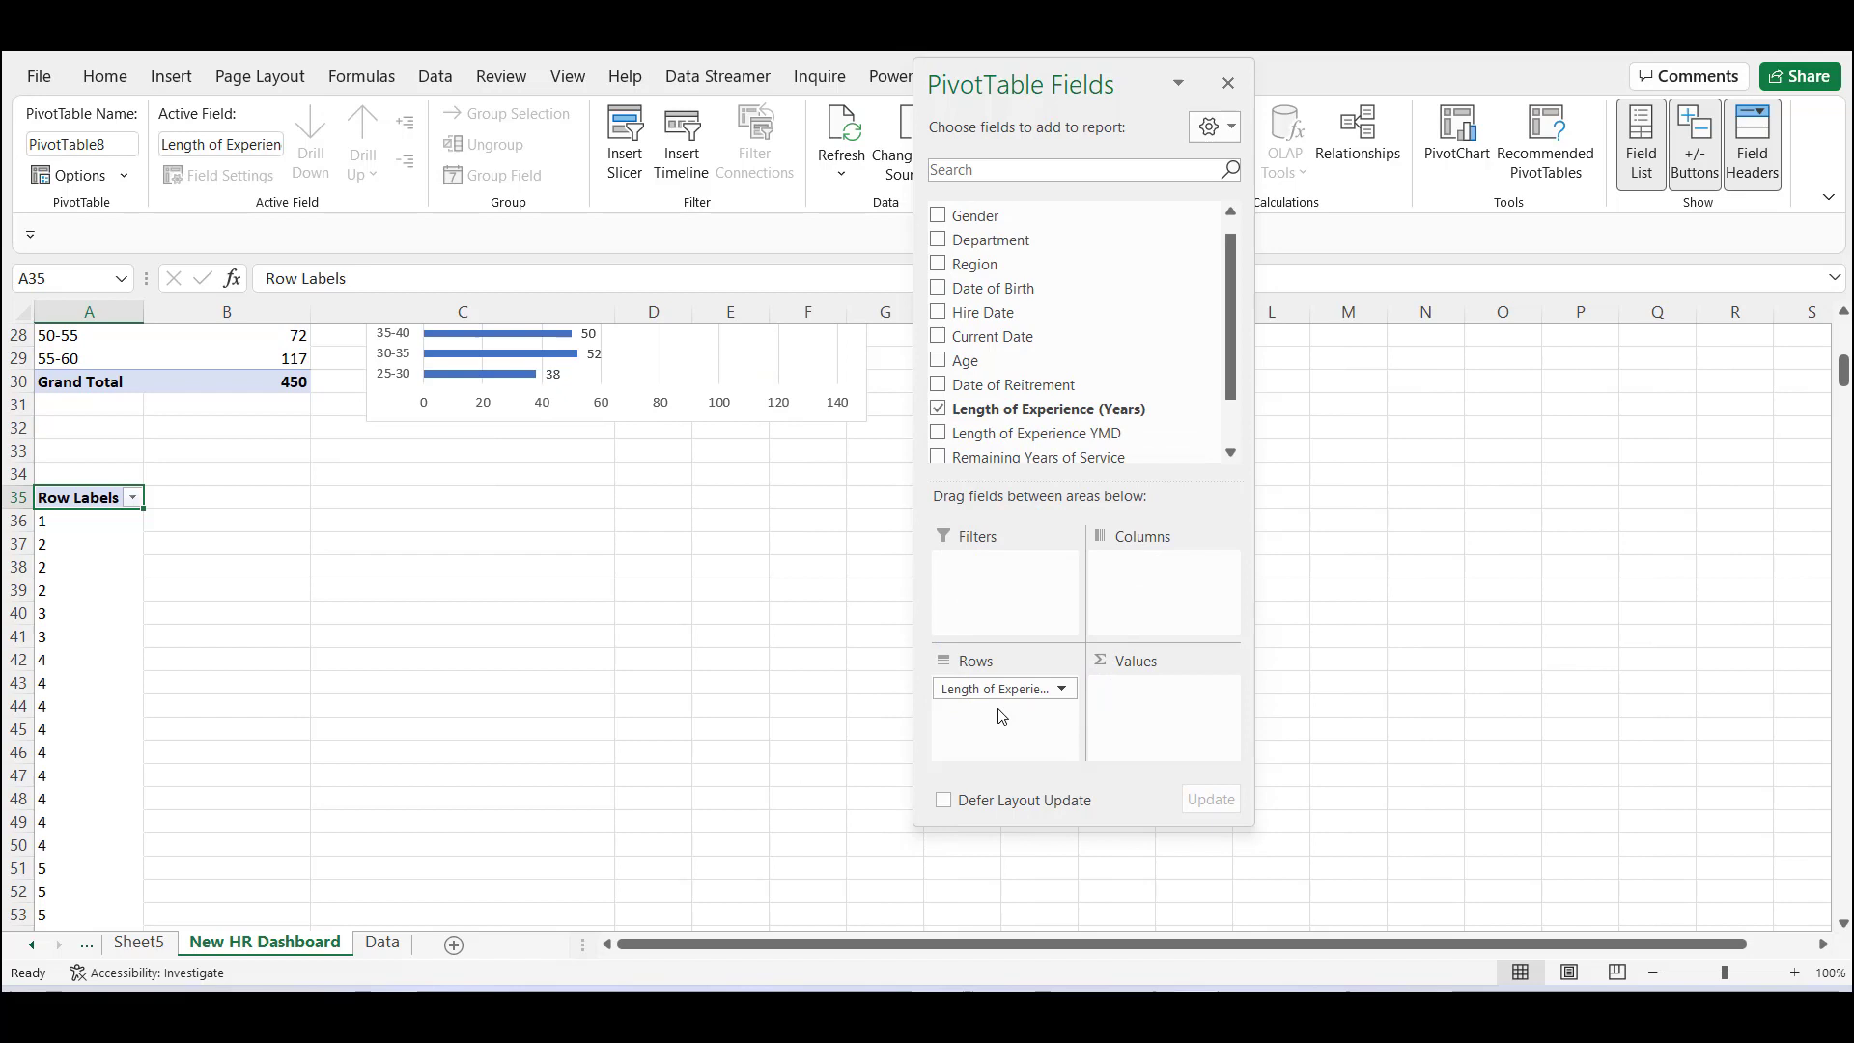
pyautogui.moveTo(1231, 384); pyautogui.dragTo(1229, 298)
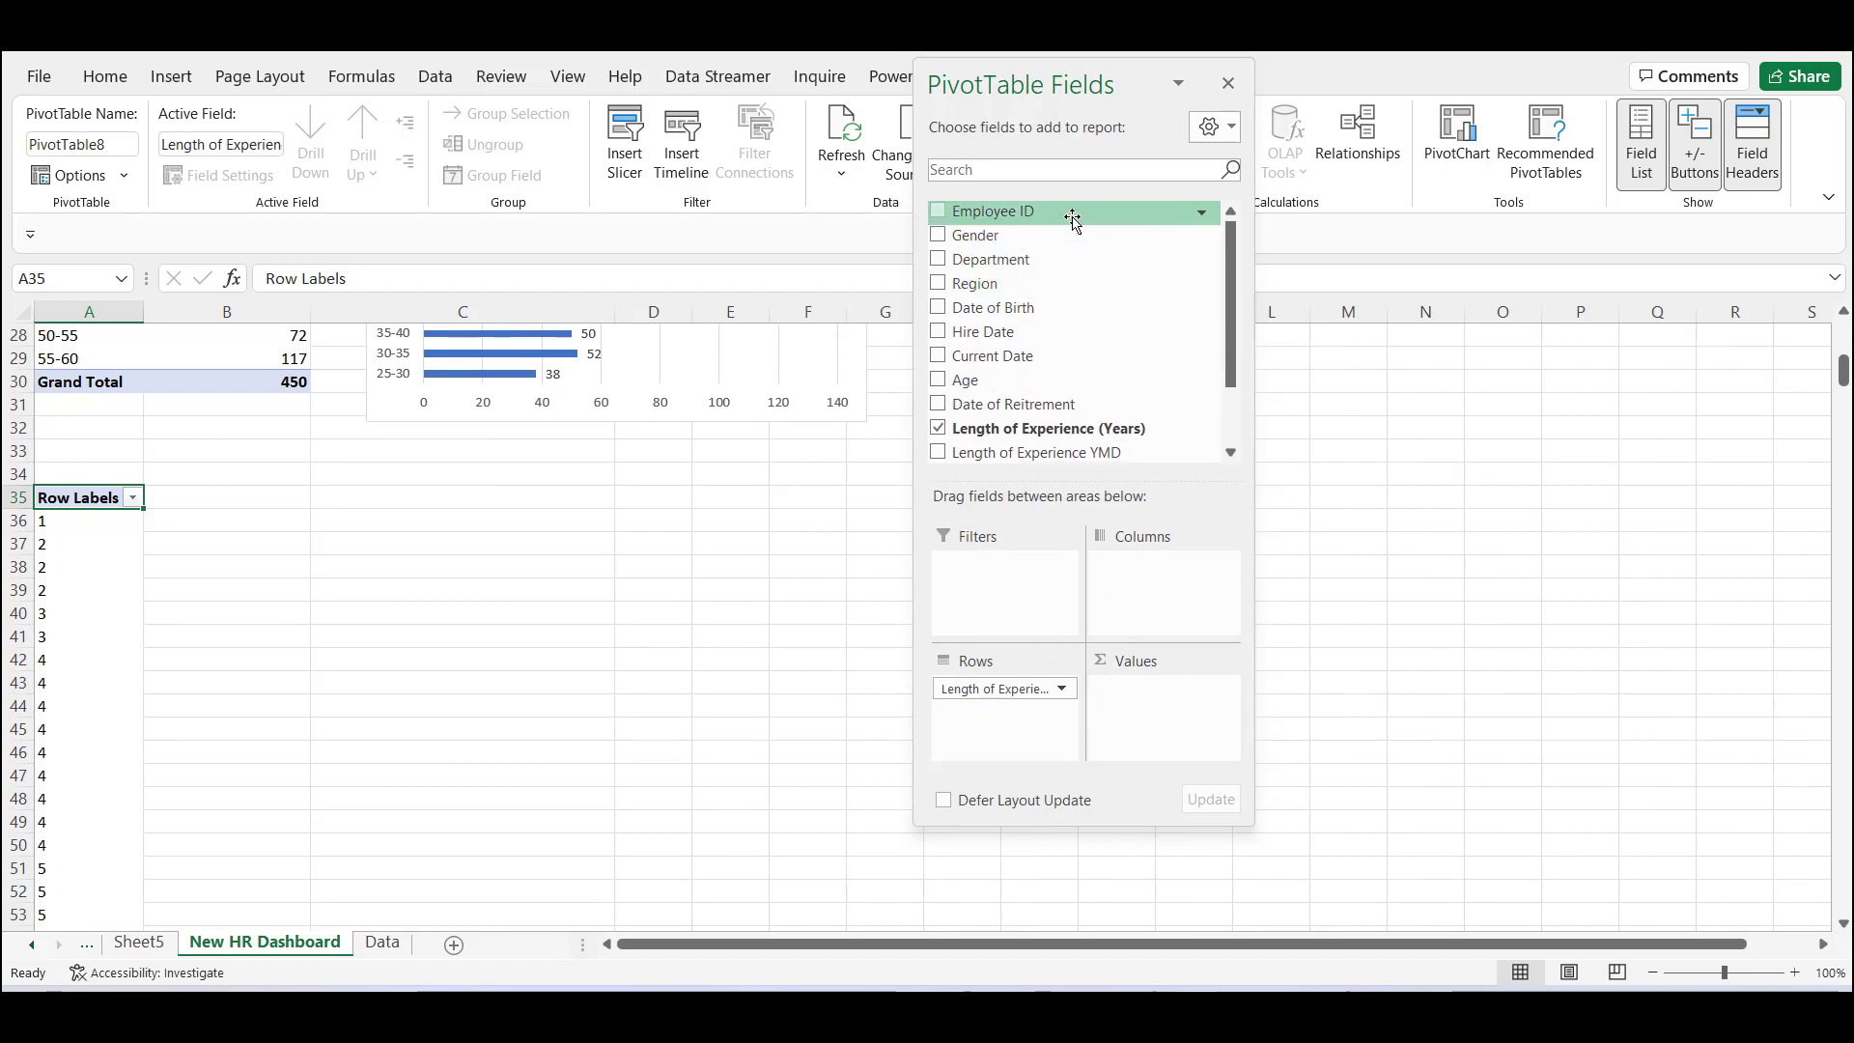
pyautogui.moveTo(1073, 220); pyautogui.dragTo(1151, 719)
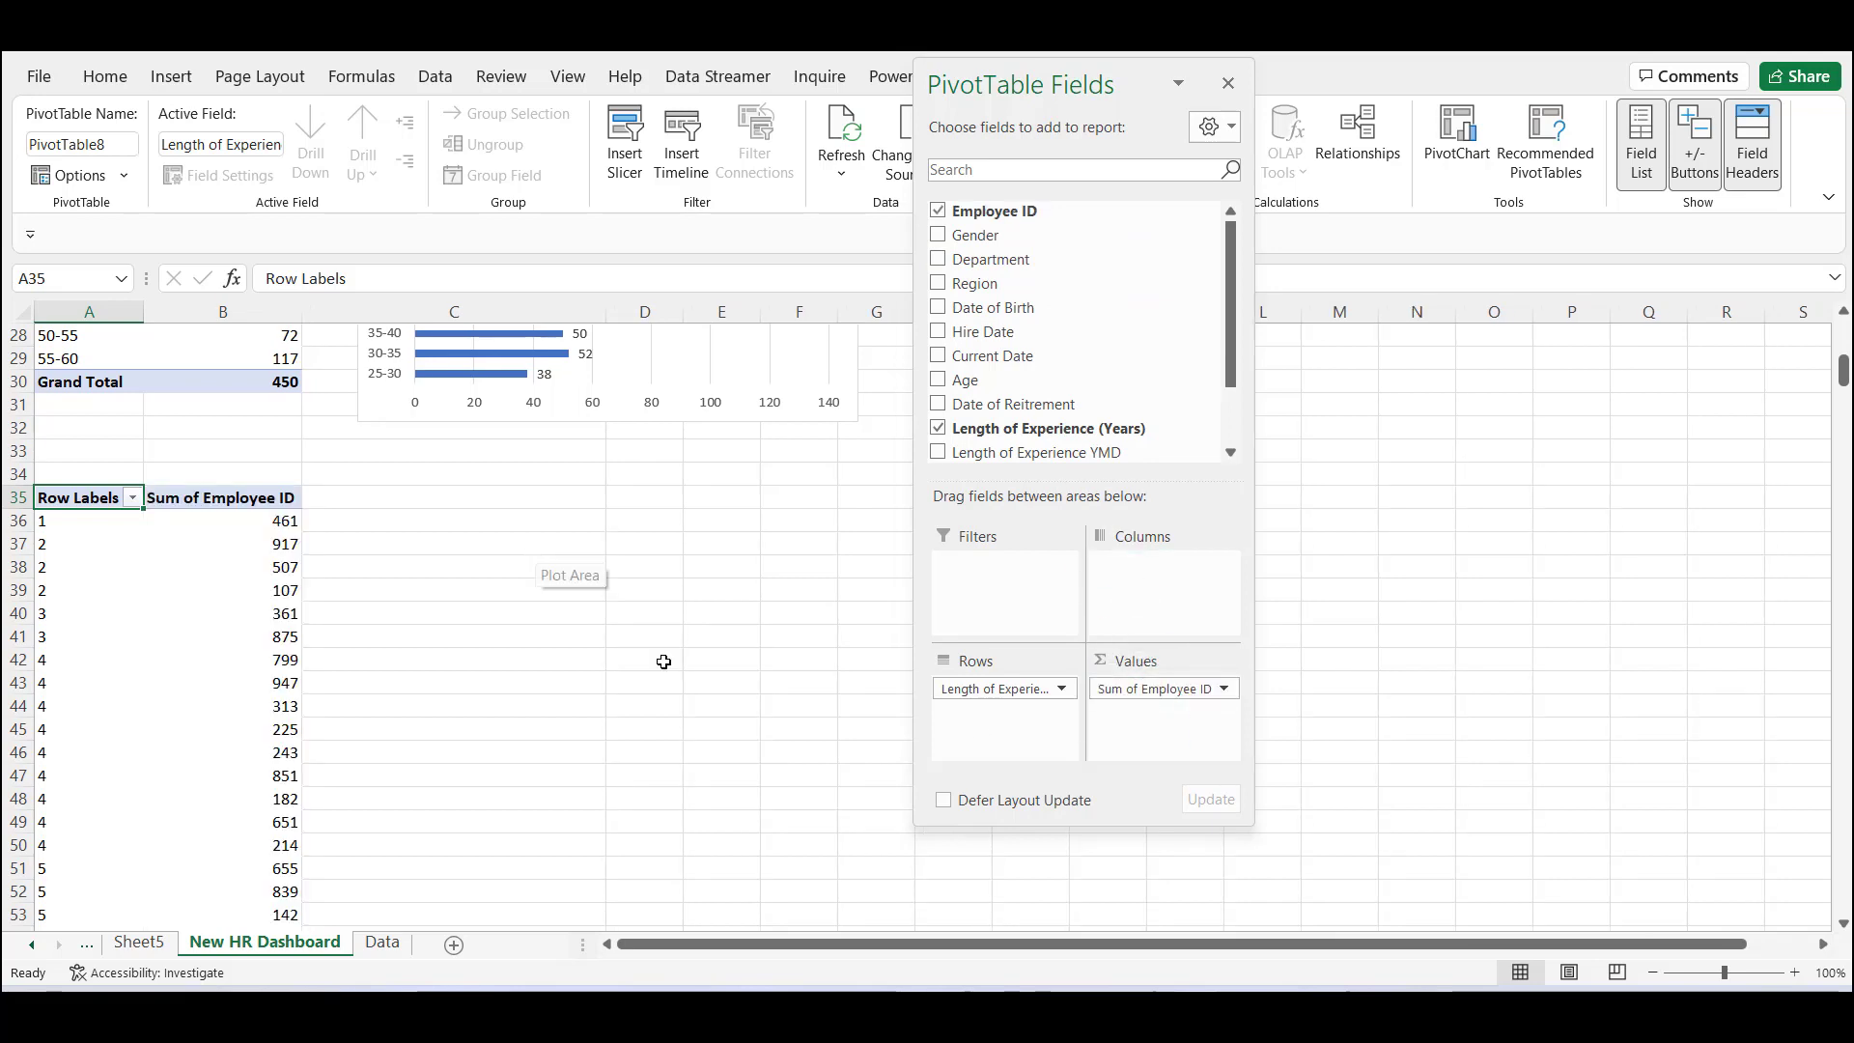
pyautogui.click(1222, 689)
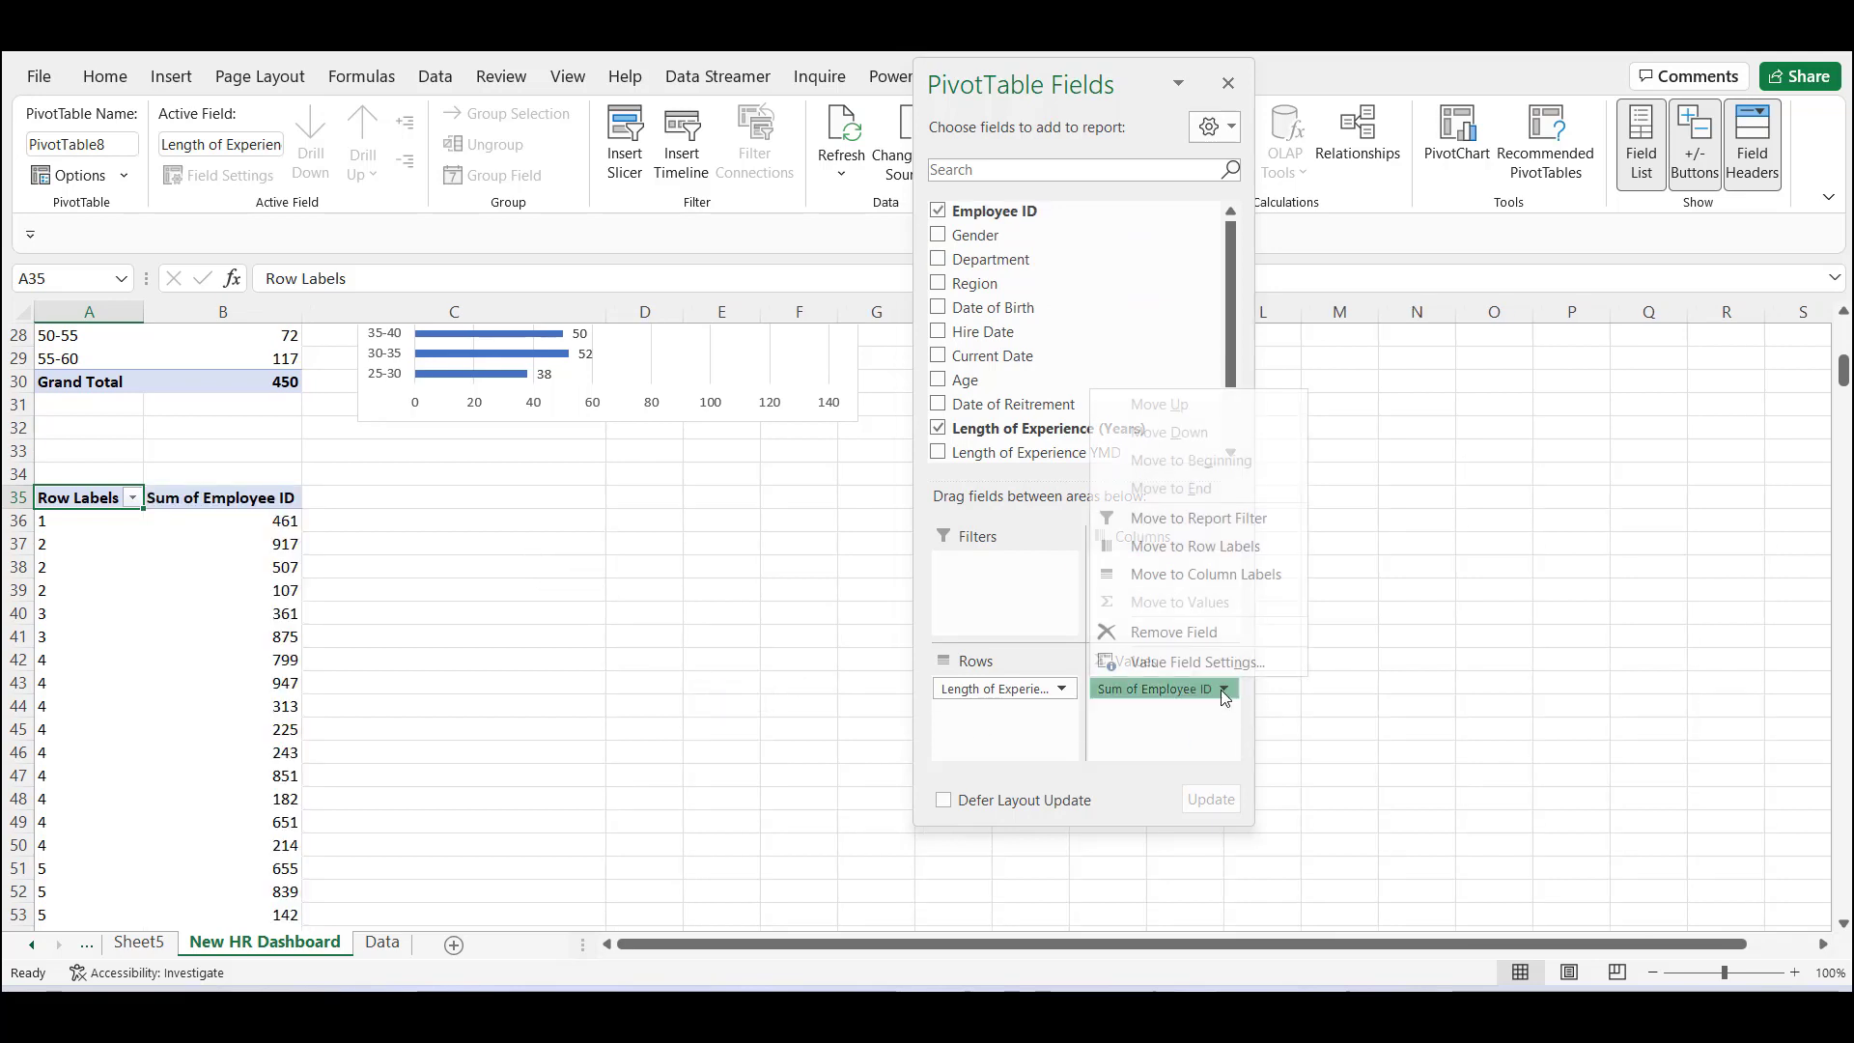
pyautogui.click(1219, 664)
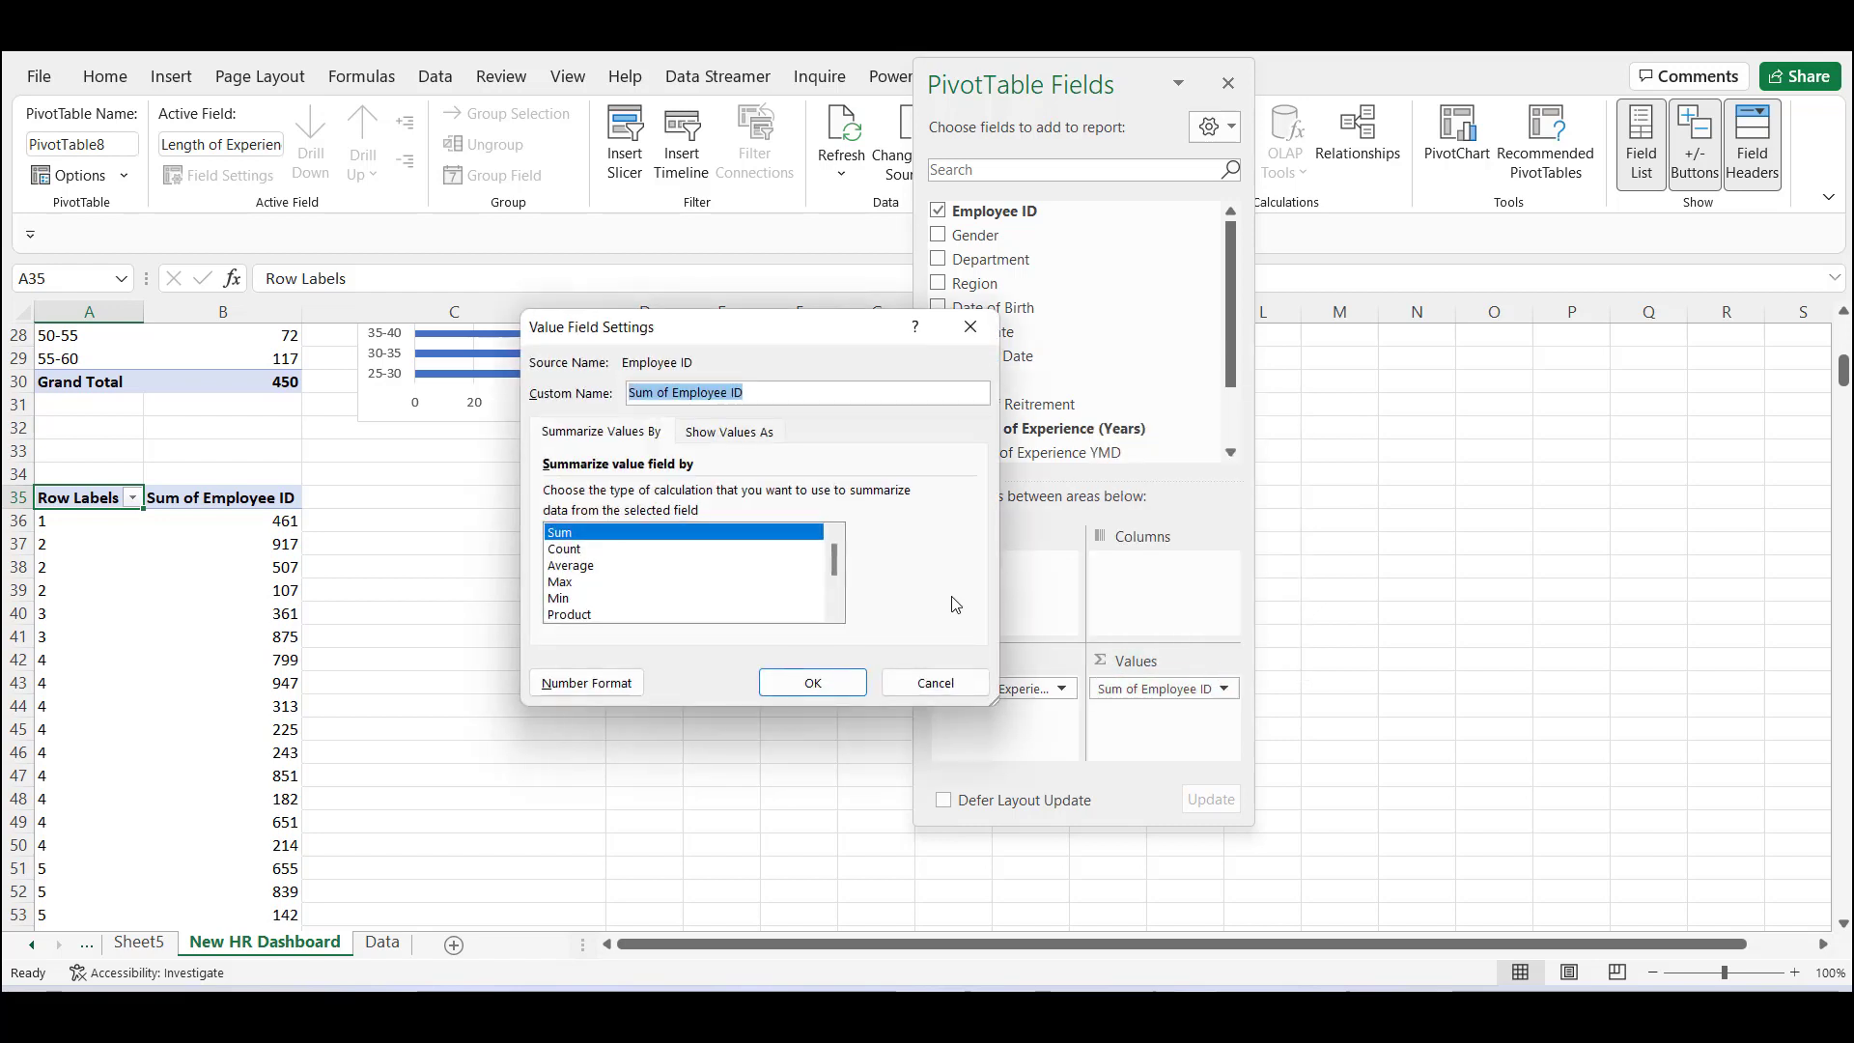
pyautogui.click(562, 549)
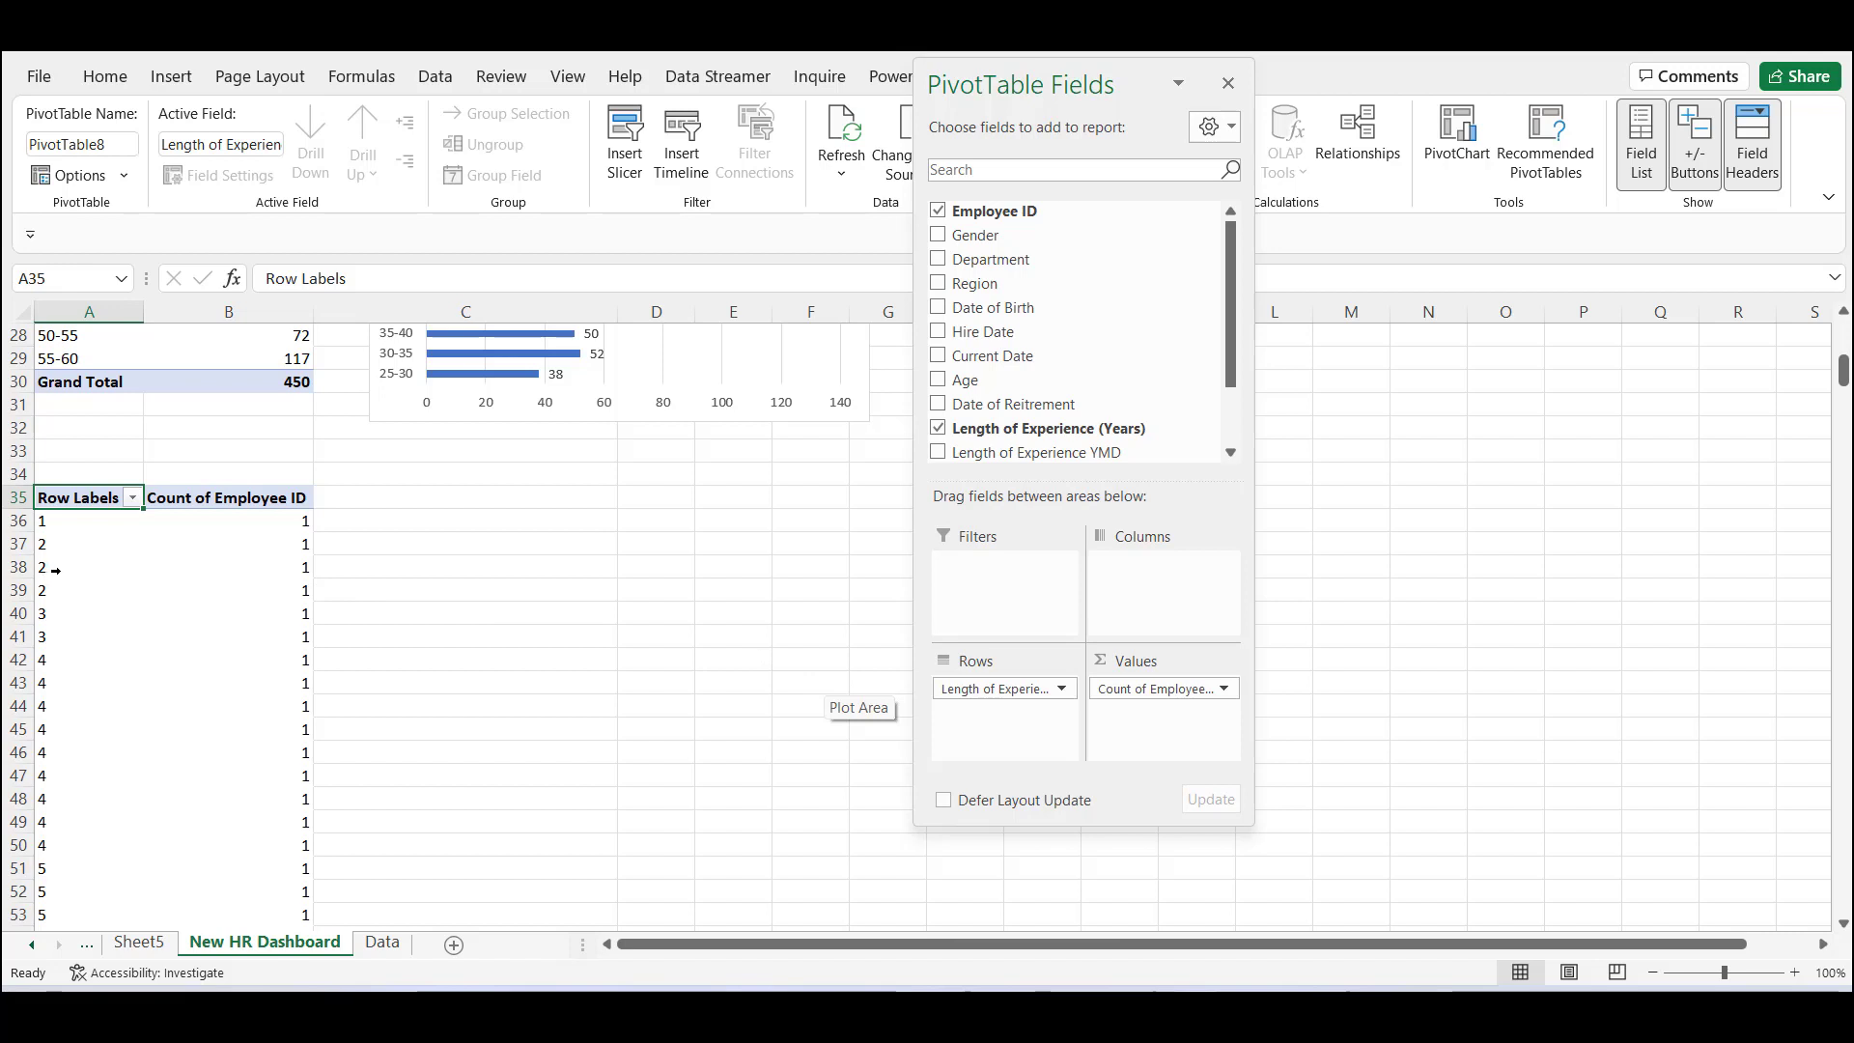
# Examine the full range of experience values in the new PivotTable's row labels, from the first value to the last.
pyautogui.click(73, 522)
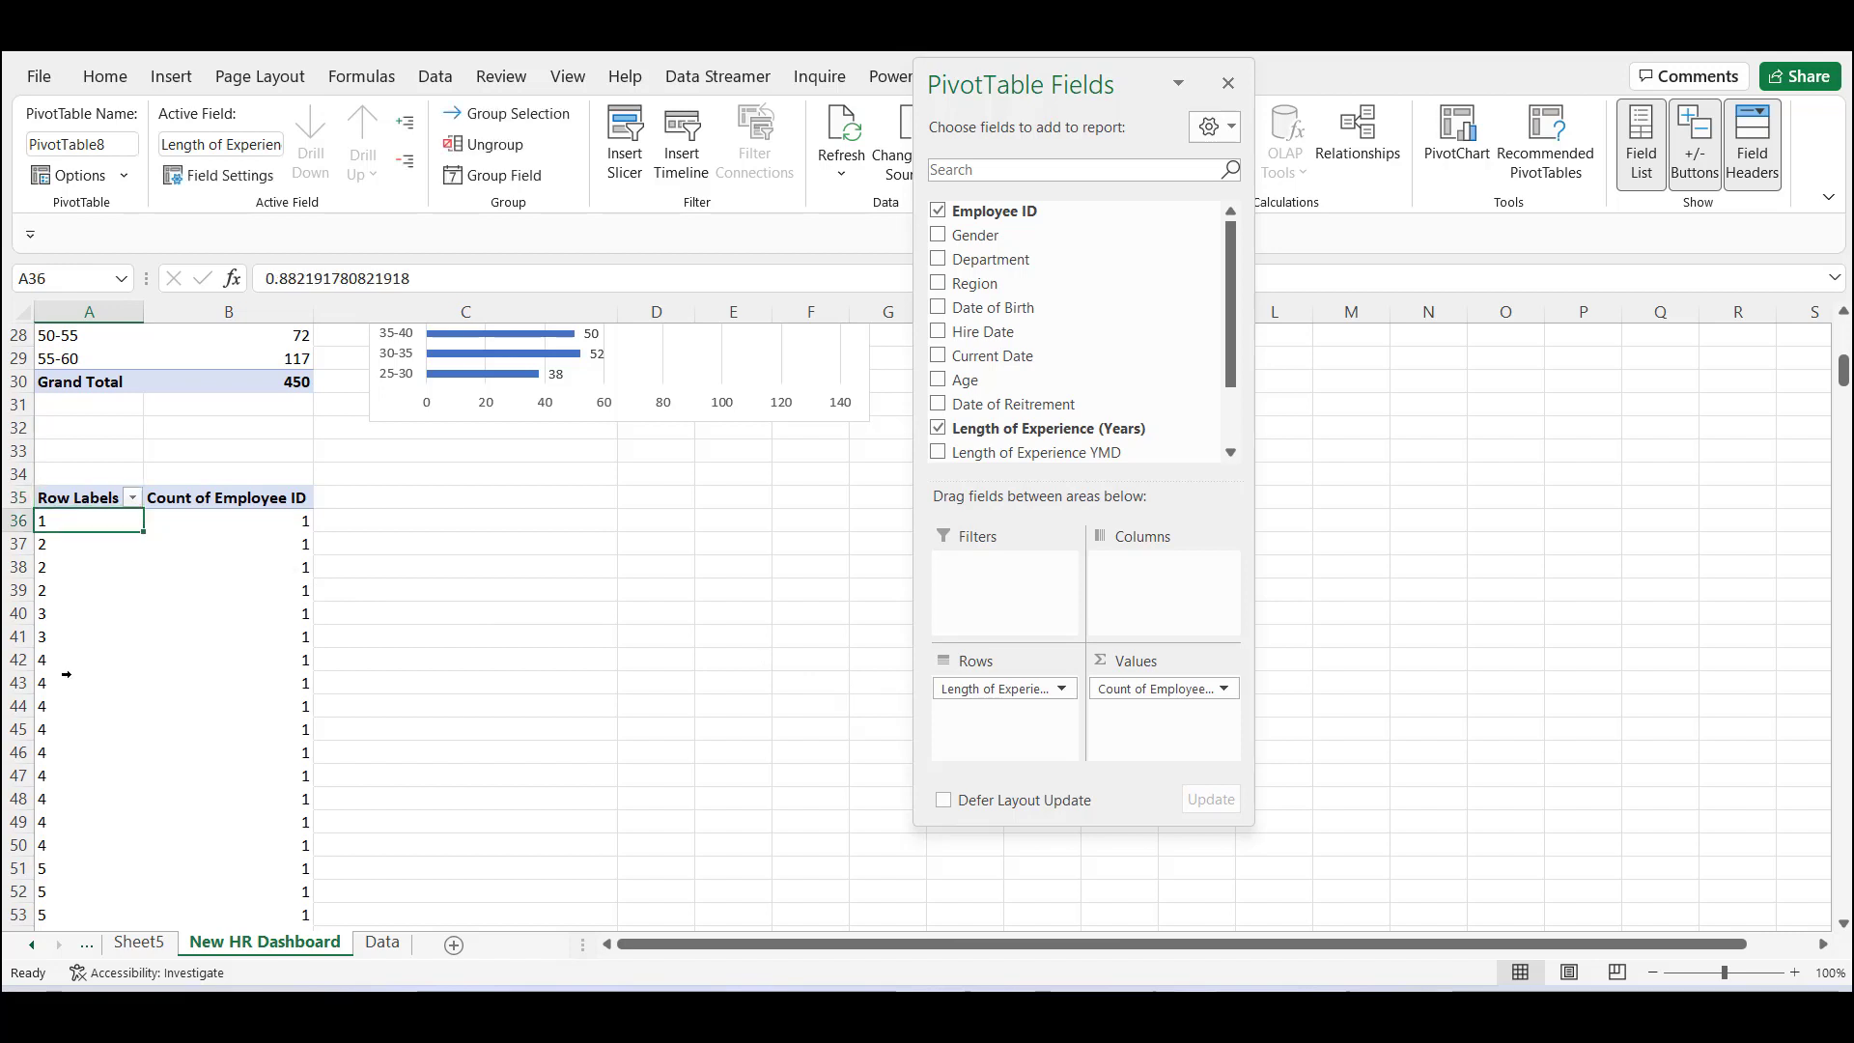
pyautogui.hotkey('ctrl', 'shift', 'Down')
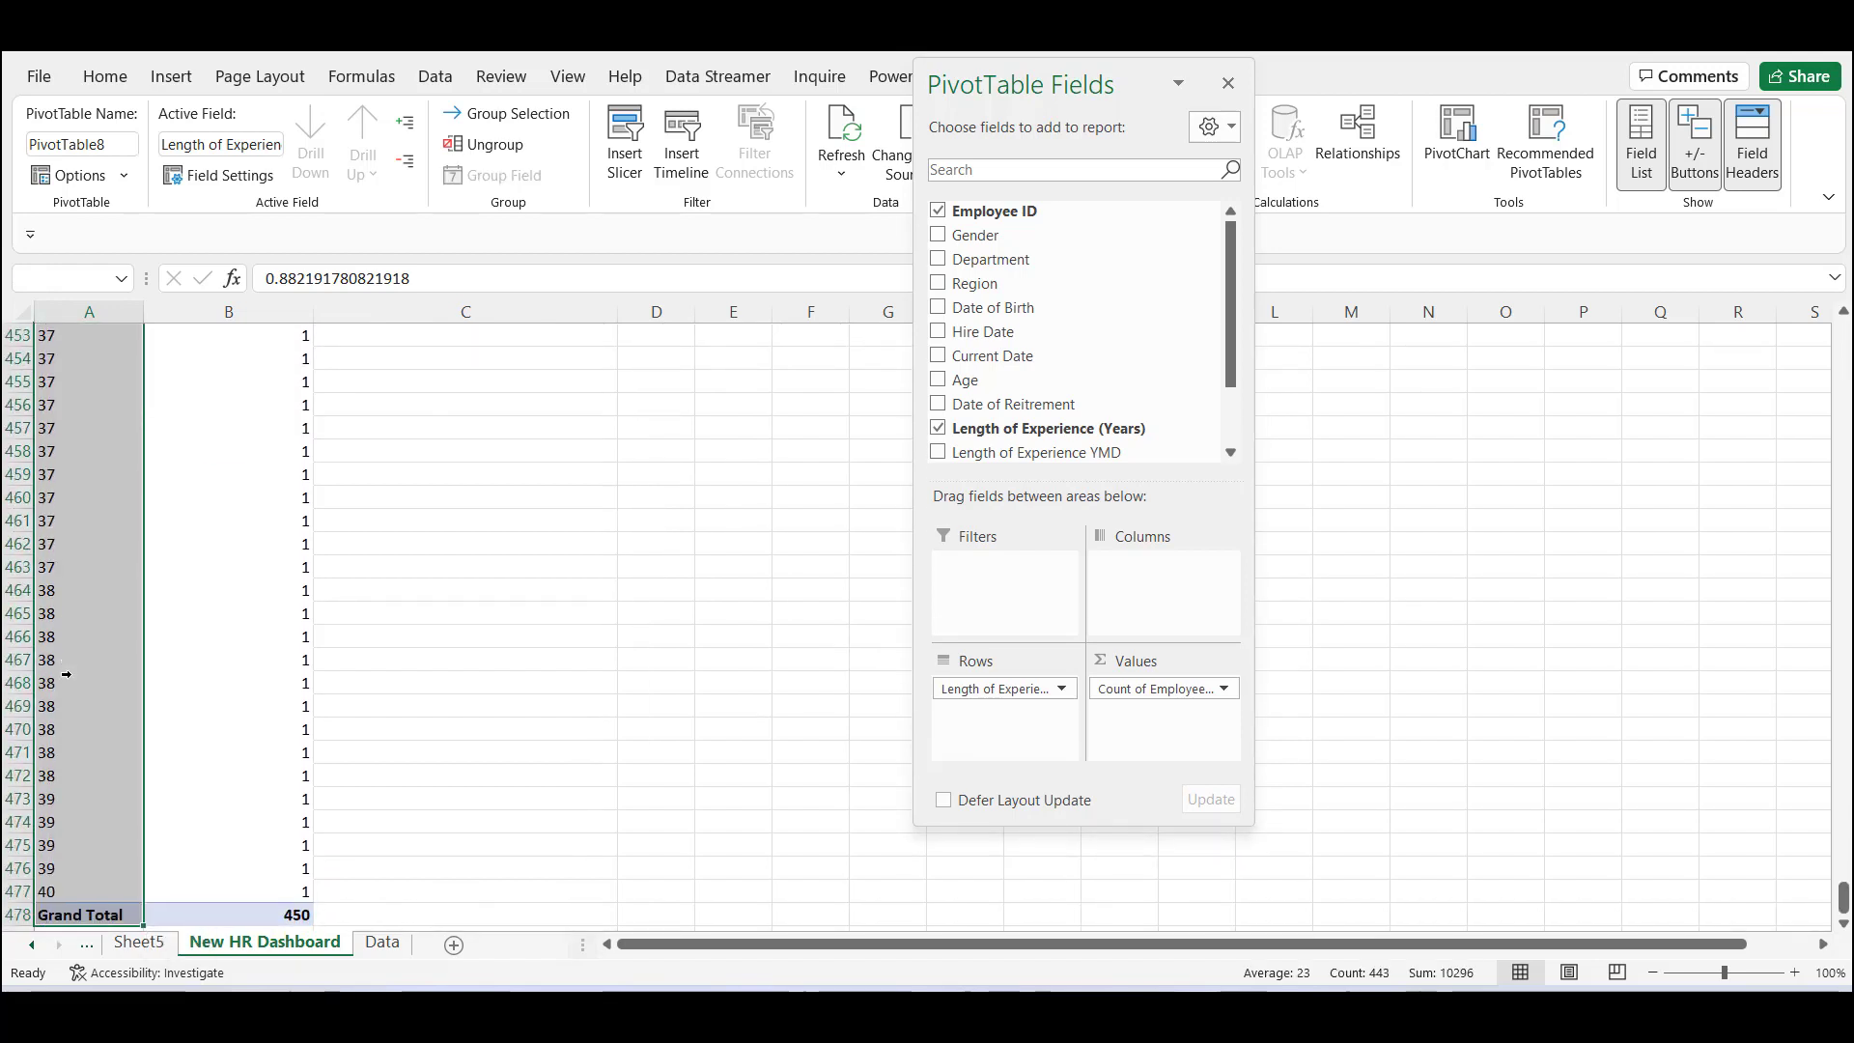
pyautogui.press('Up')
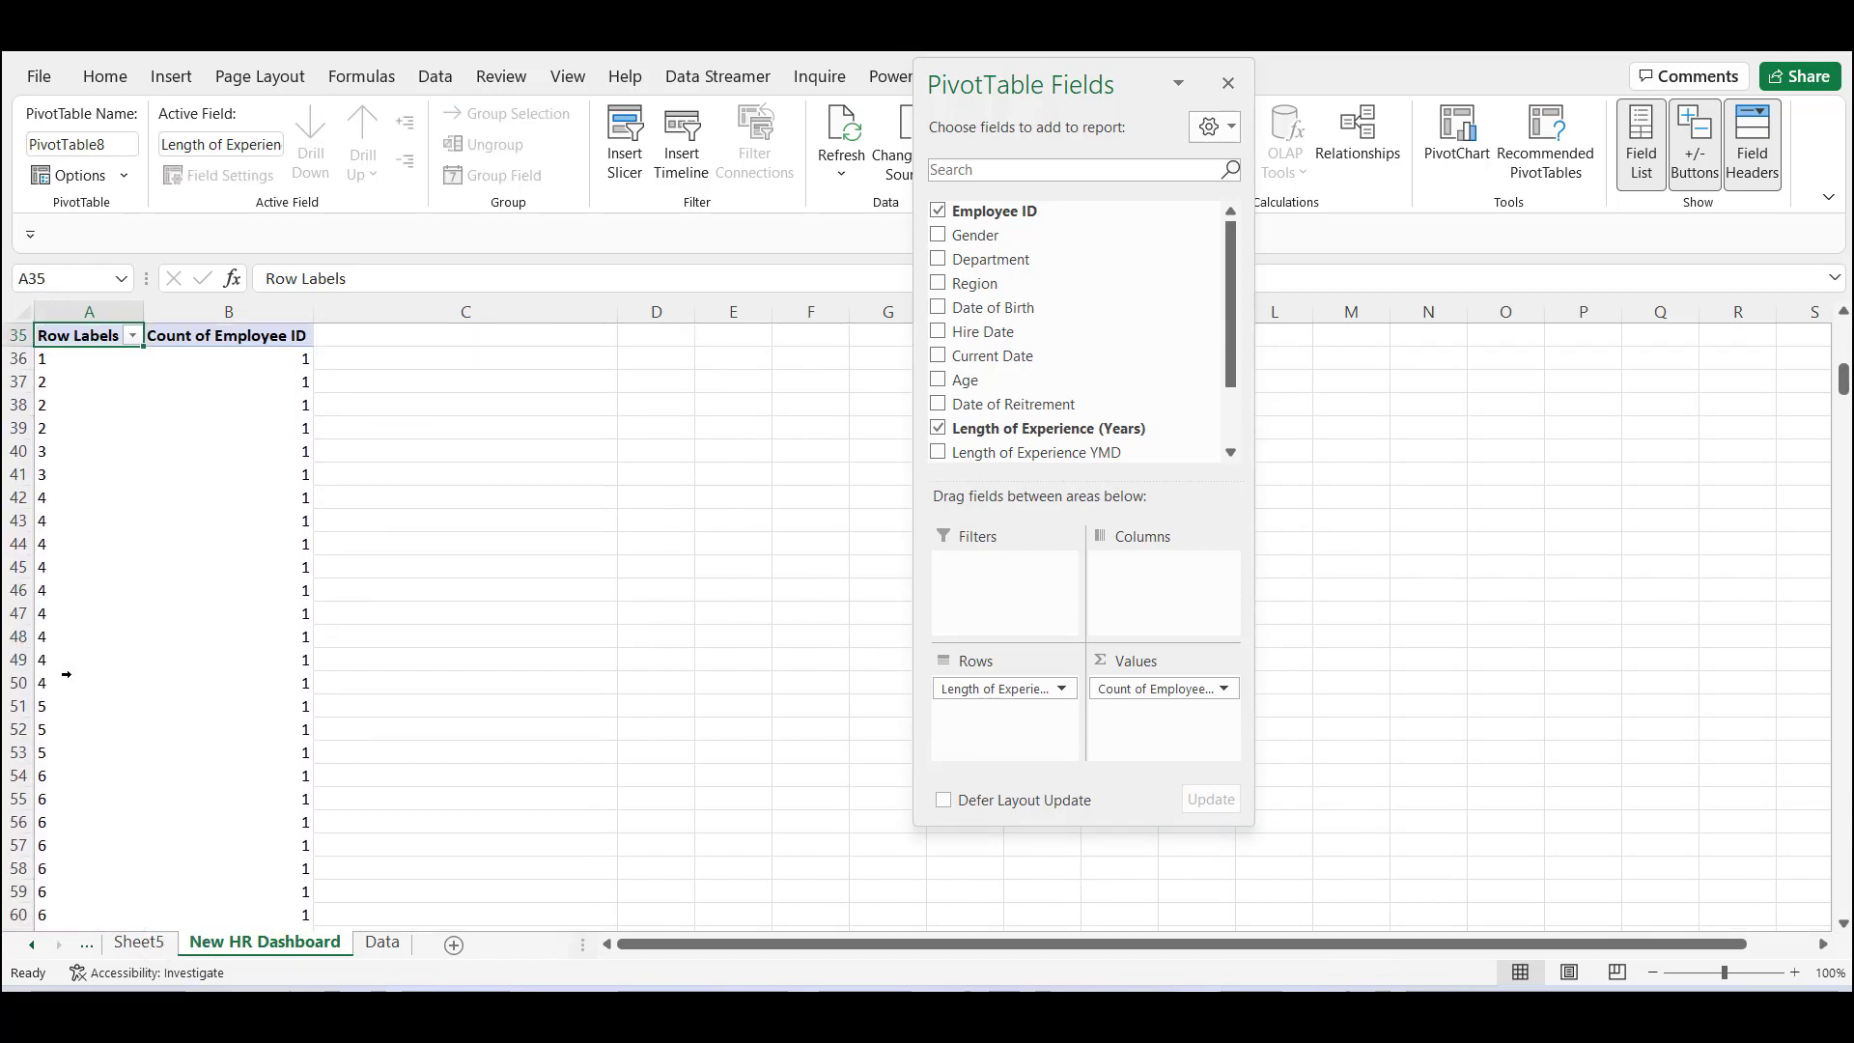
pyautogui.press('Down')
pyautogui.press('Down')
pyautogui.press('Down')
pyautogui.press('Down')
pyautogui.press('Down')
pyautogui.press('Down')
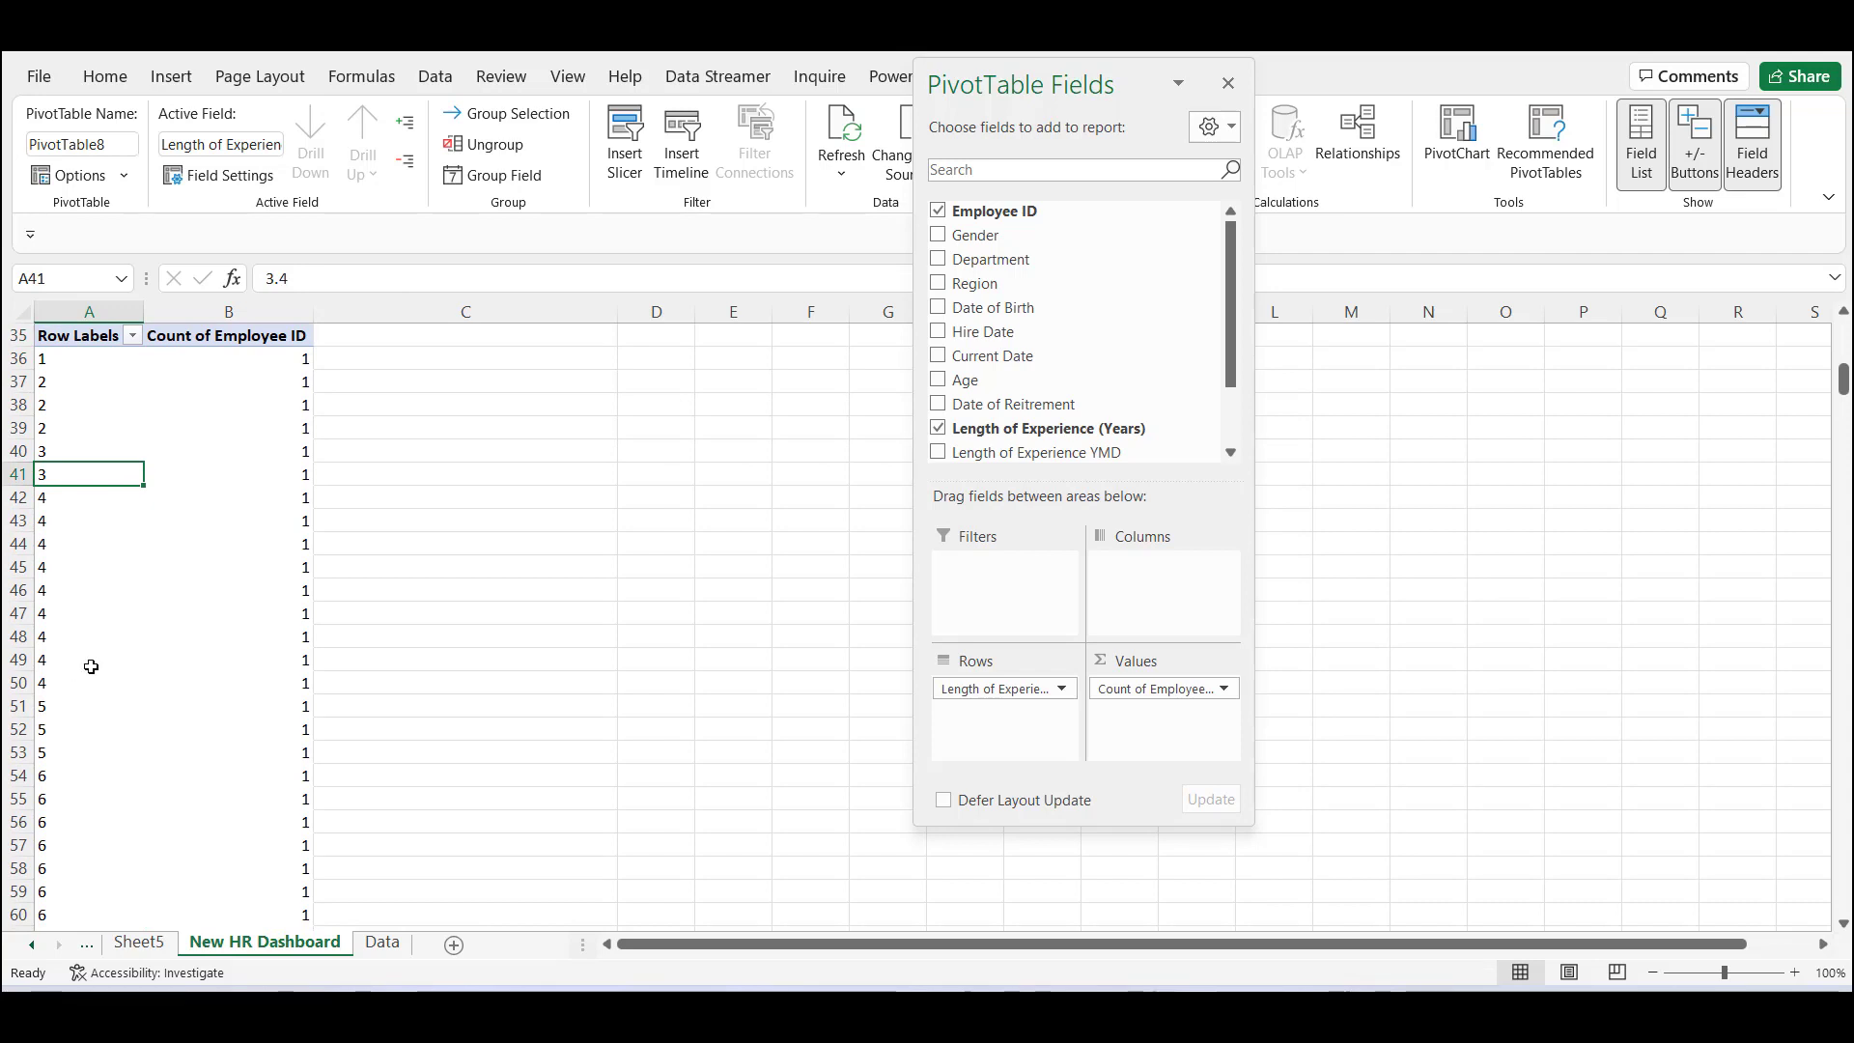
# Group the Length of Experience (Years) row labels starting at 0 and ending at 40, in intervals of 5.
pyautogui.rightClick(98, 474)
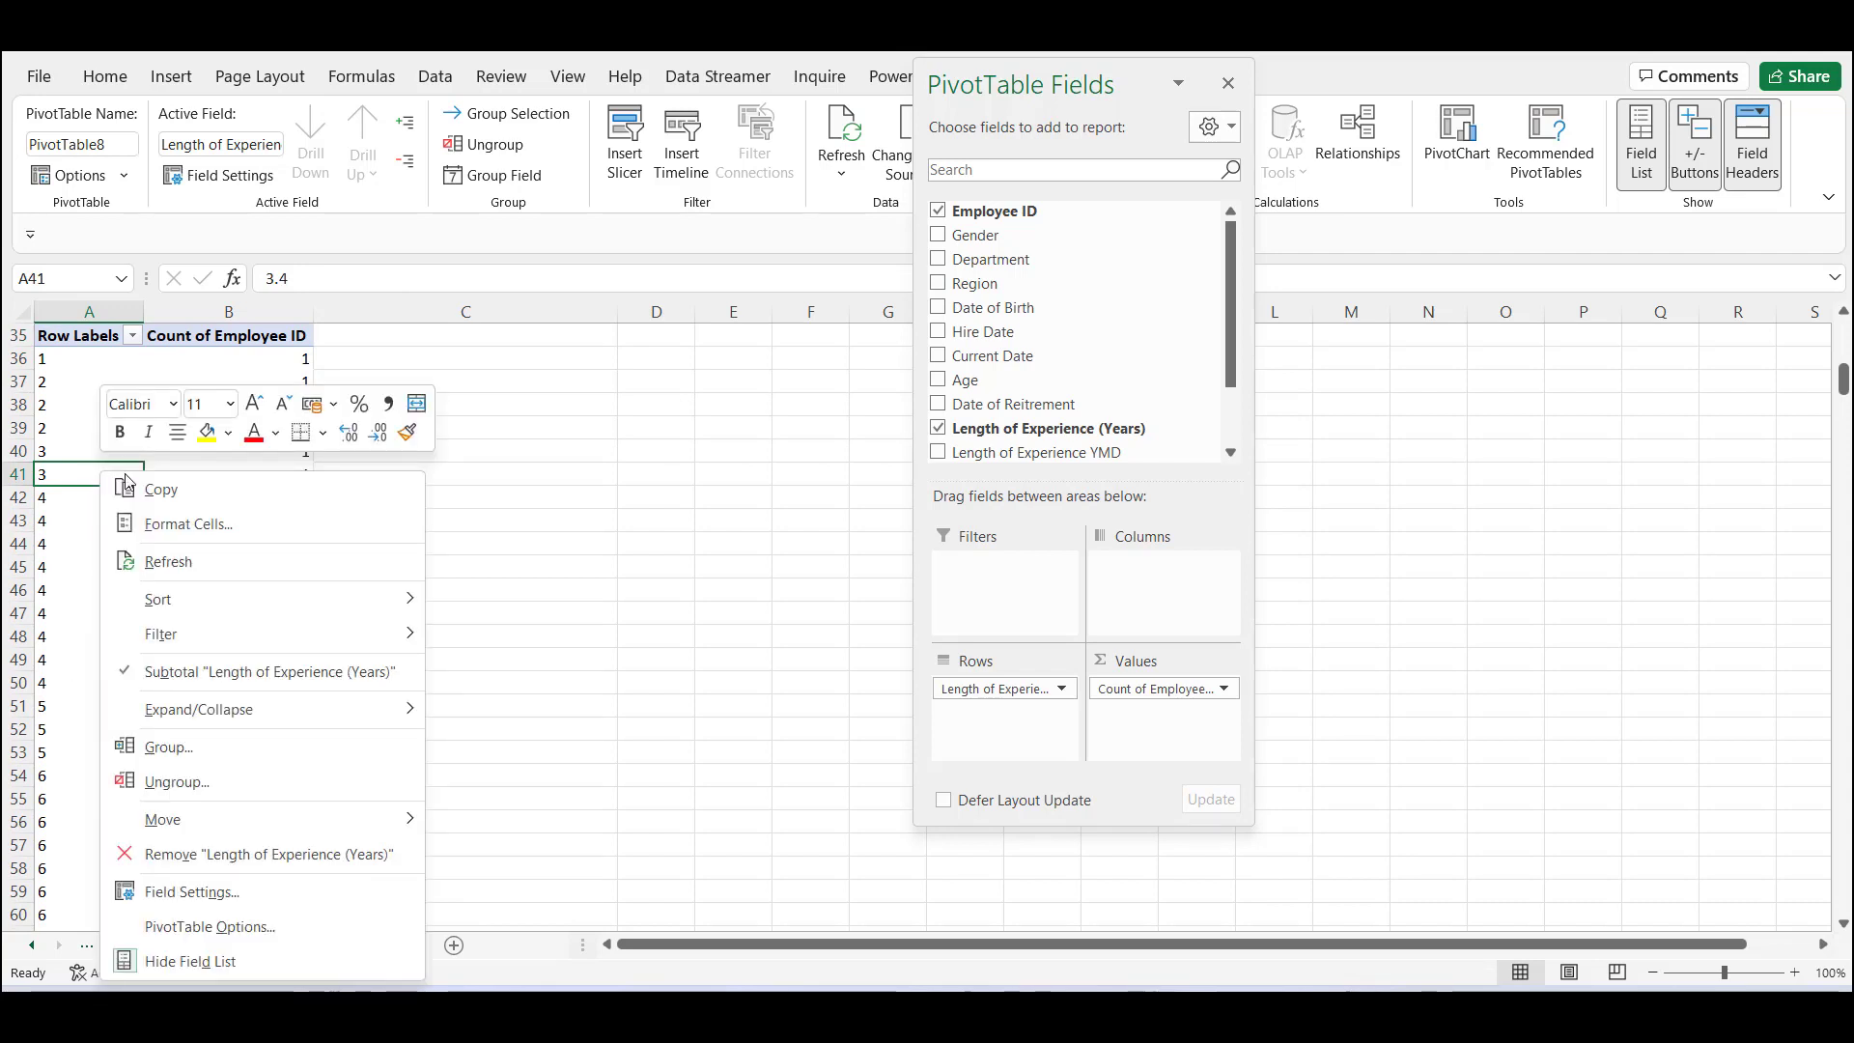
pyautogui.click(199, 747)
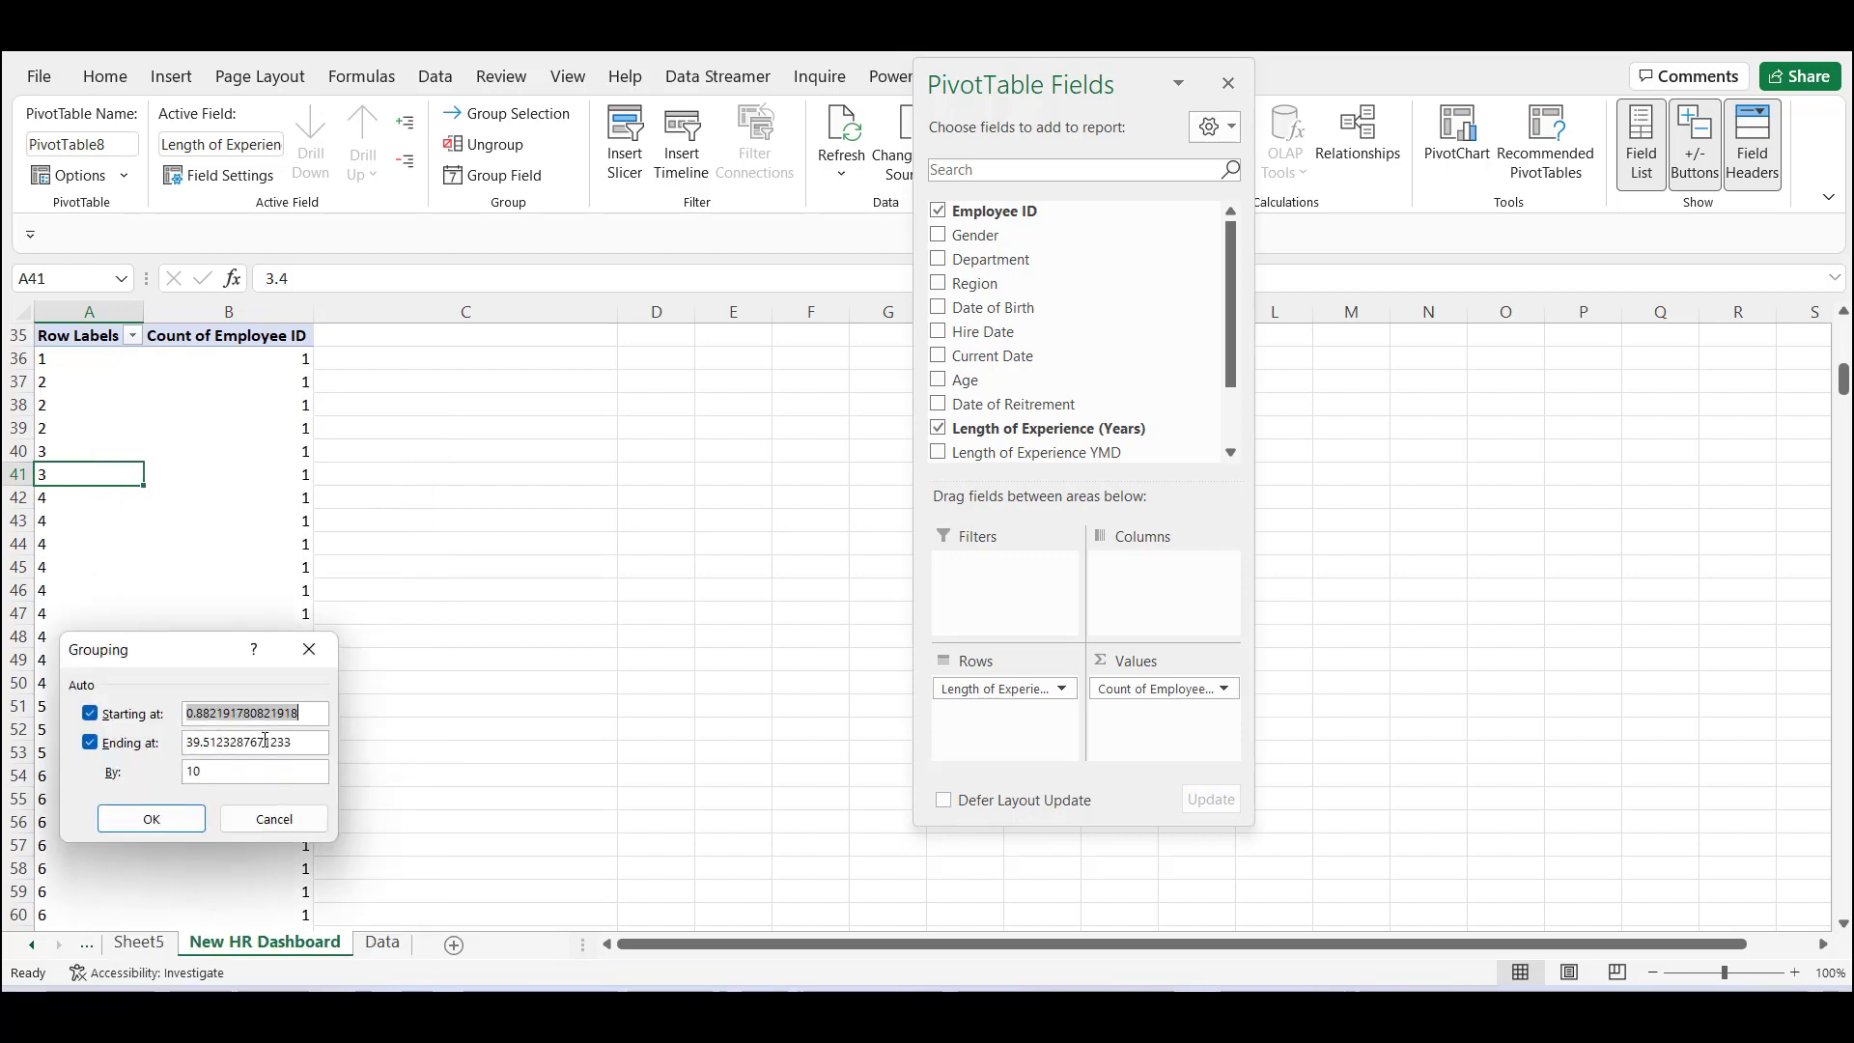
pyautogui.write('0')
pyautogui.press('Tab')
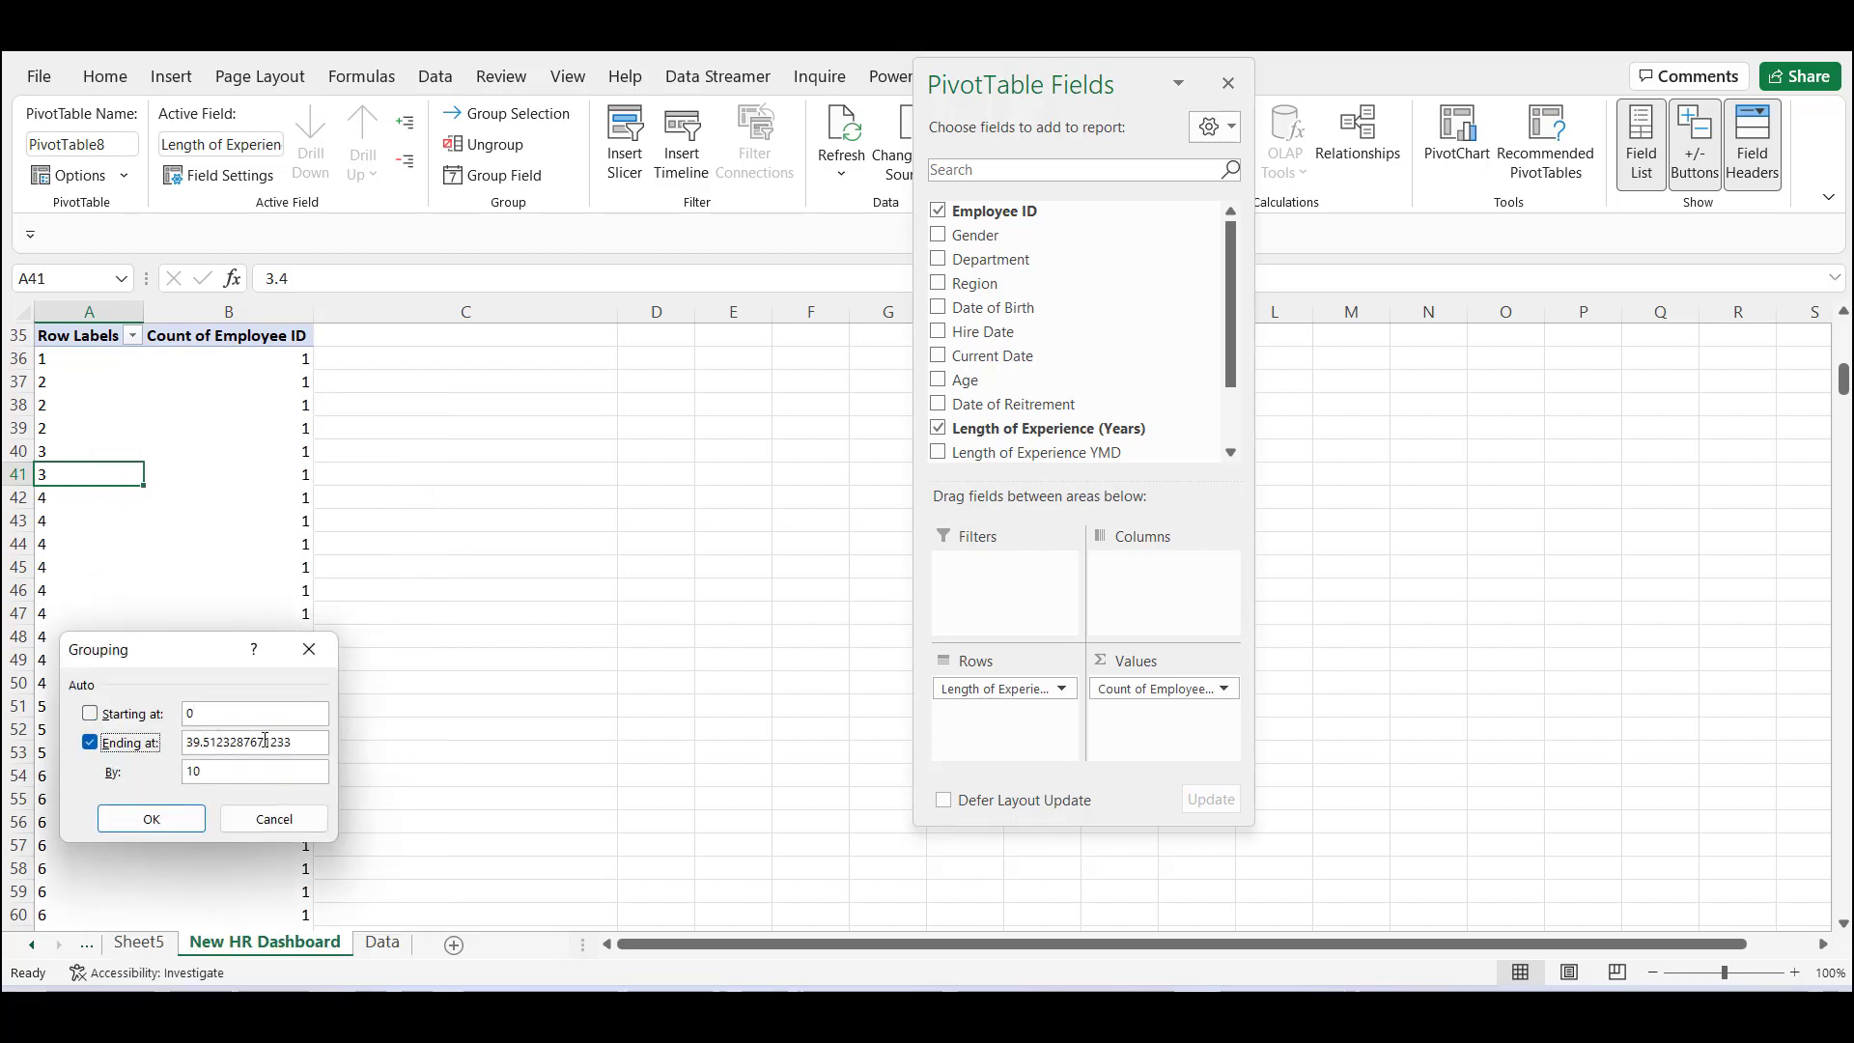
pyautogui.press('Tab')
pyautogui.write('40')
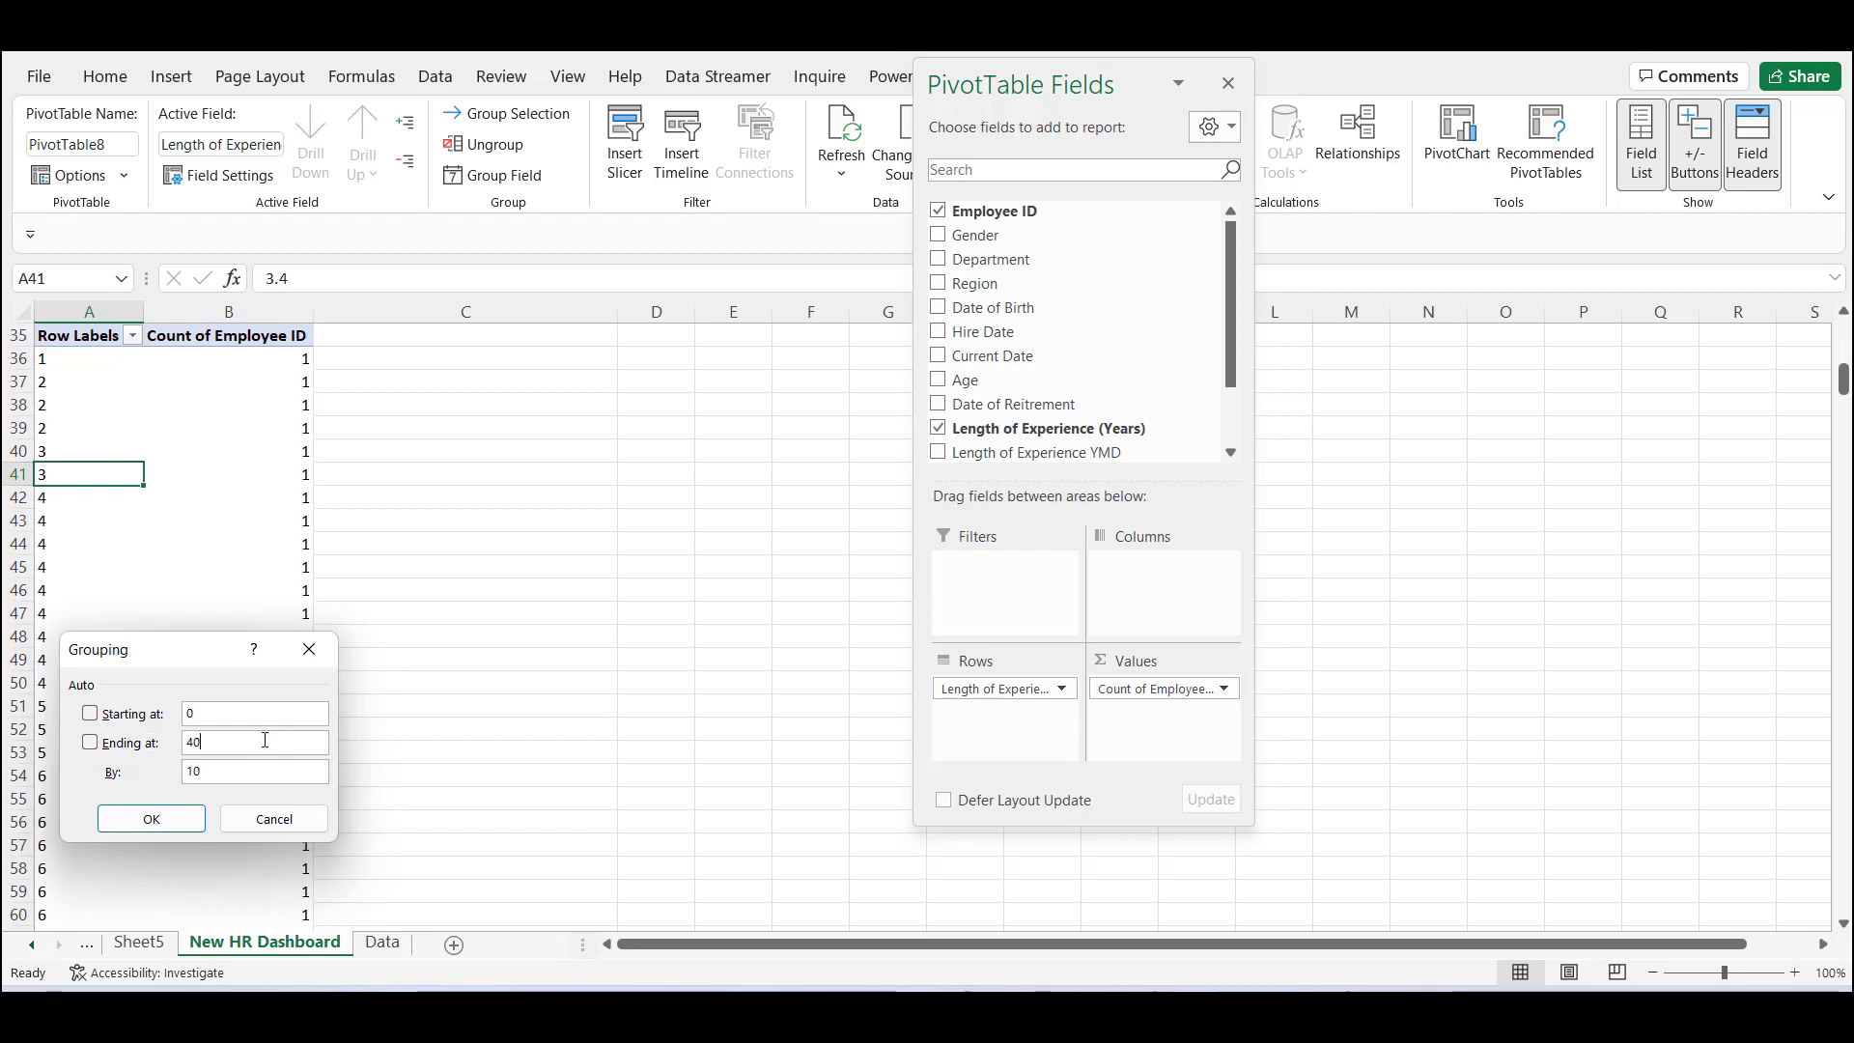
pyautogui.press('Return')
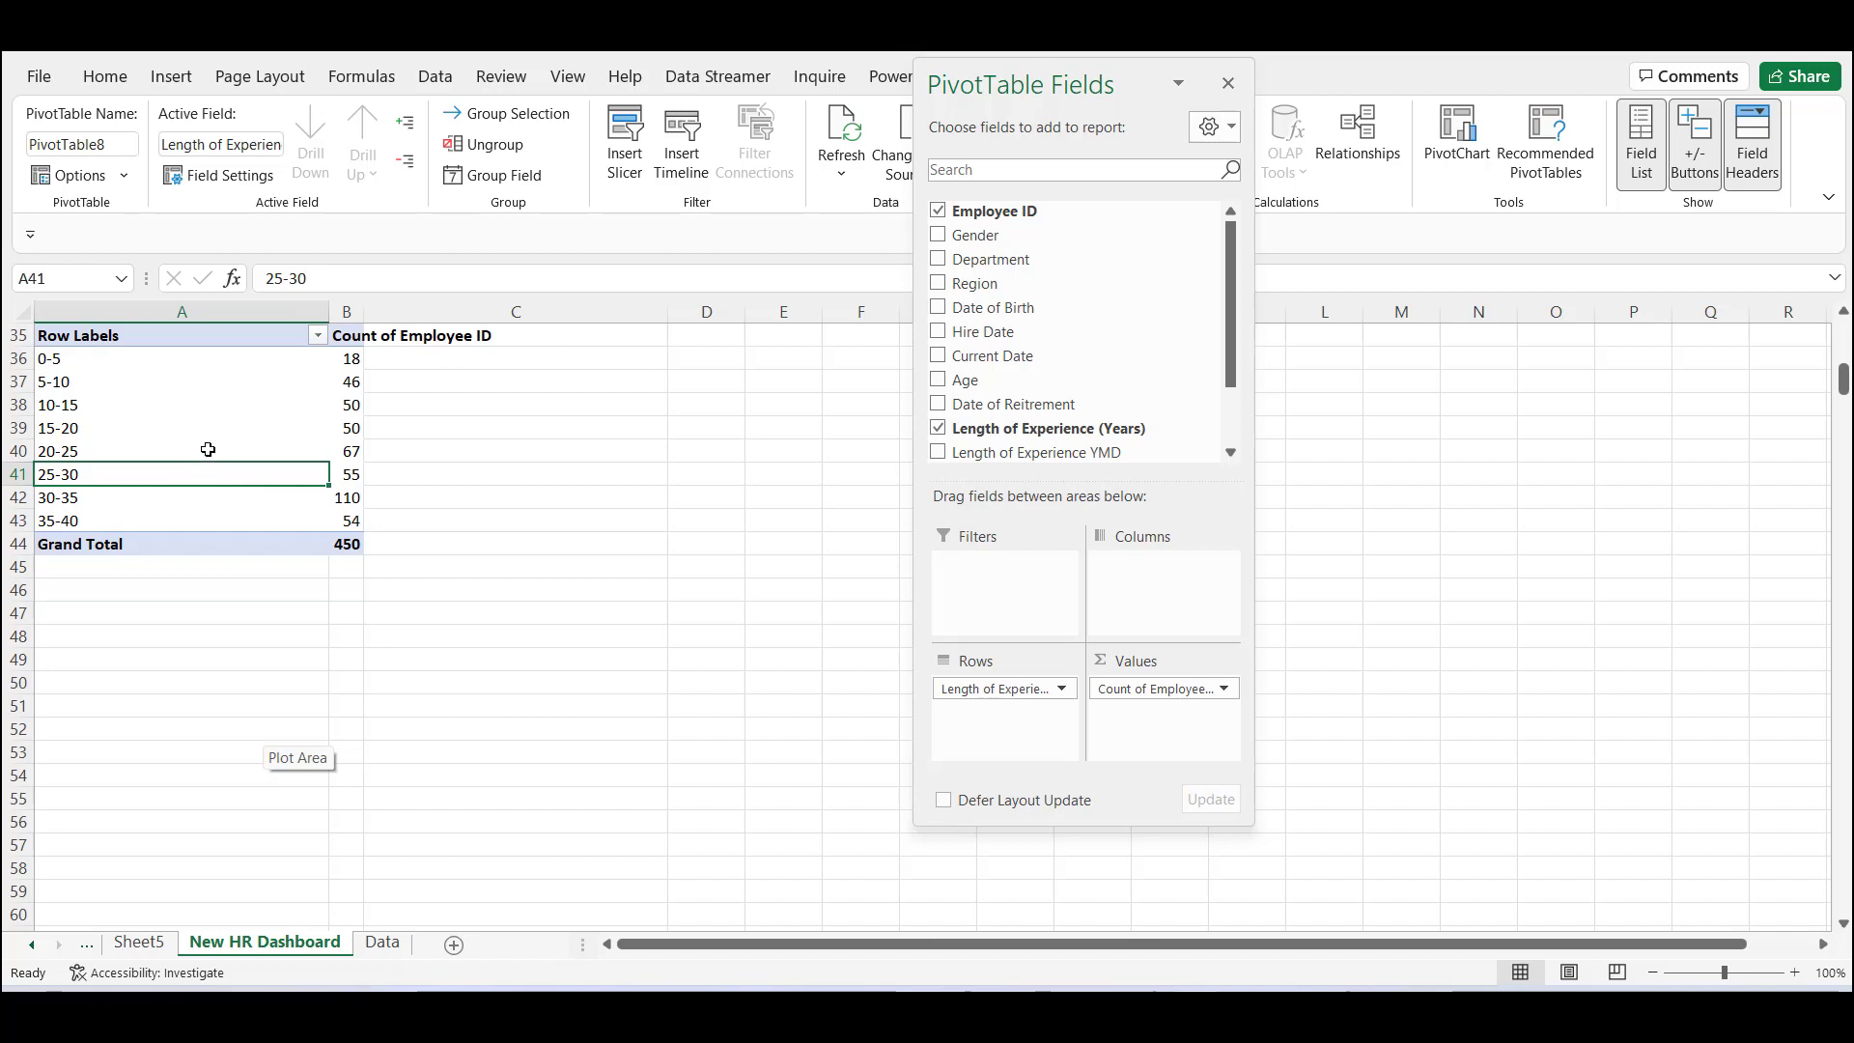
# Rename the experience PivotTable's row label header in cell A35 to "Expereince in Years".
pyautogui.click(141, 337)
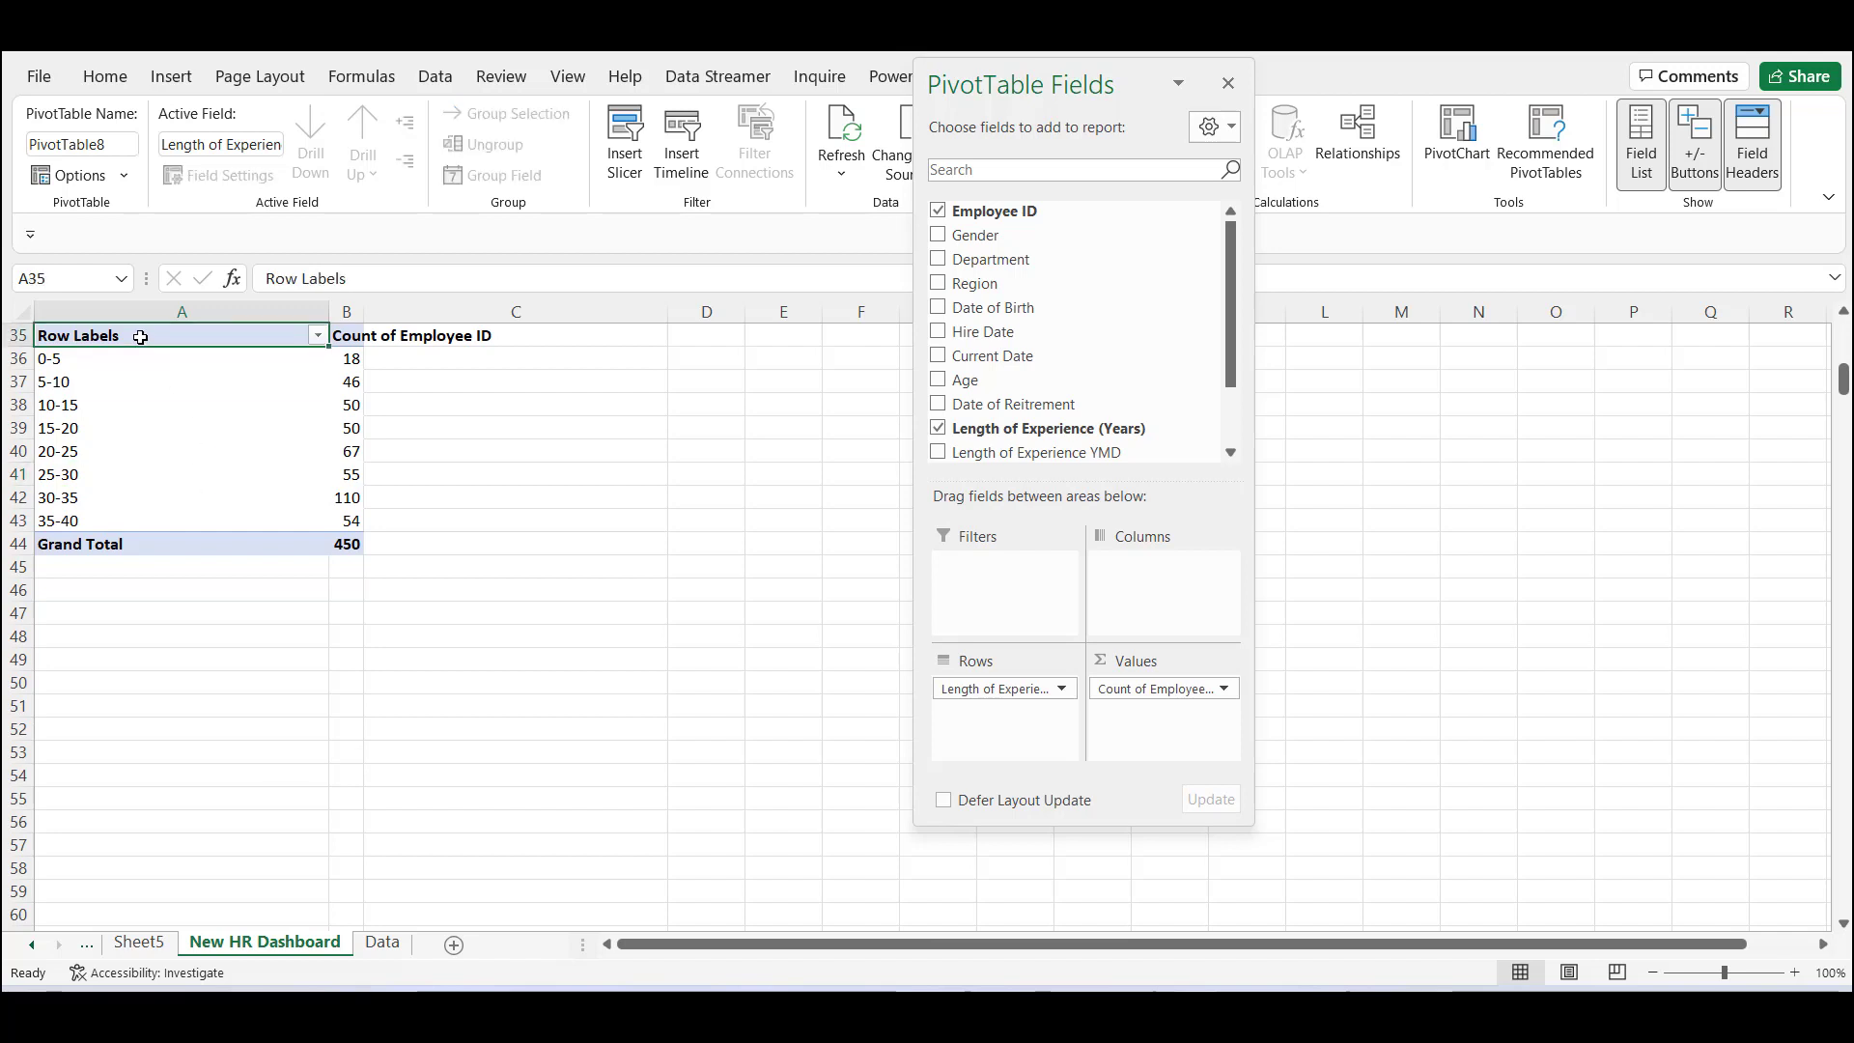
pyautogui.write('Expereince in Tear')
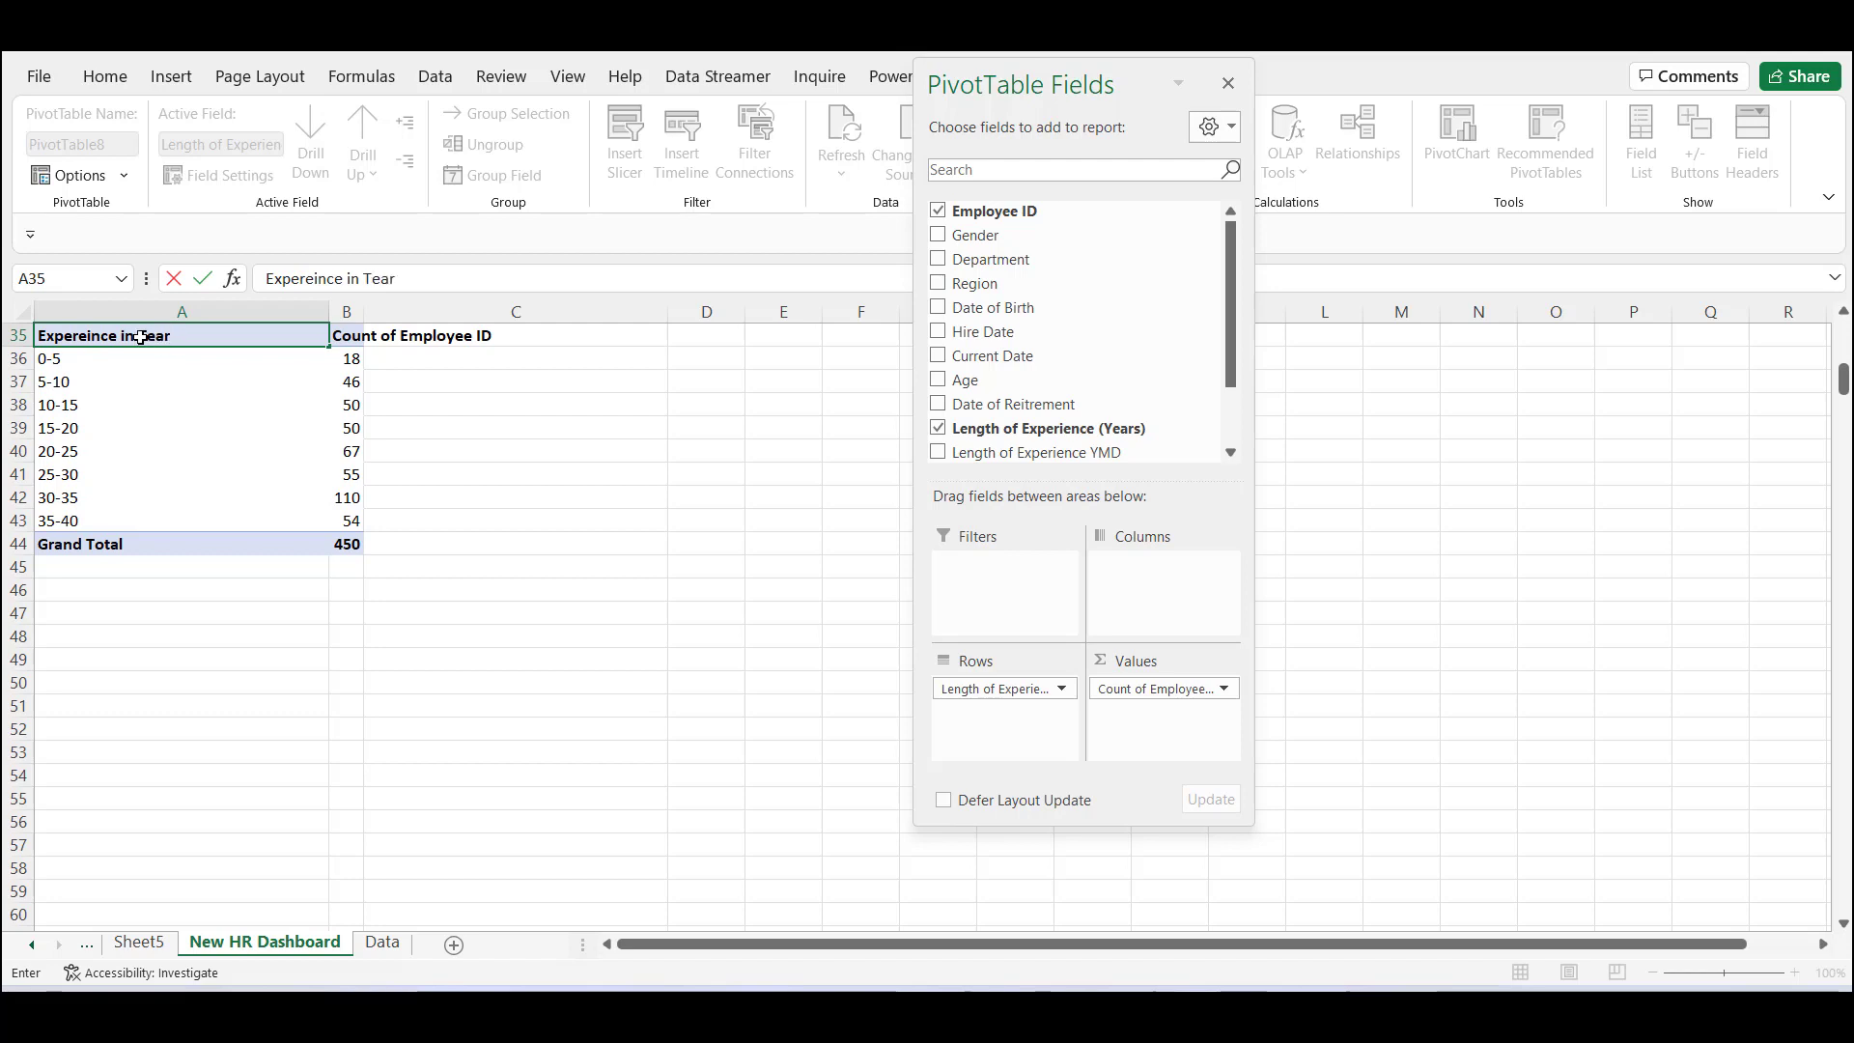
pyautogui.press('BackSpace')
pyautogui.press('BackSpace')
pyautogui.press('BackSpace')
pyautogui.write('ears')
pyautogui.press('Tab')
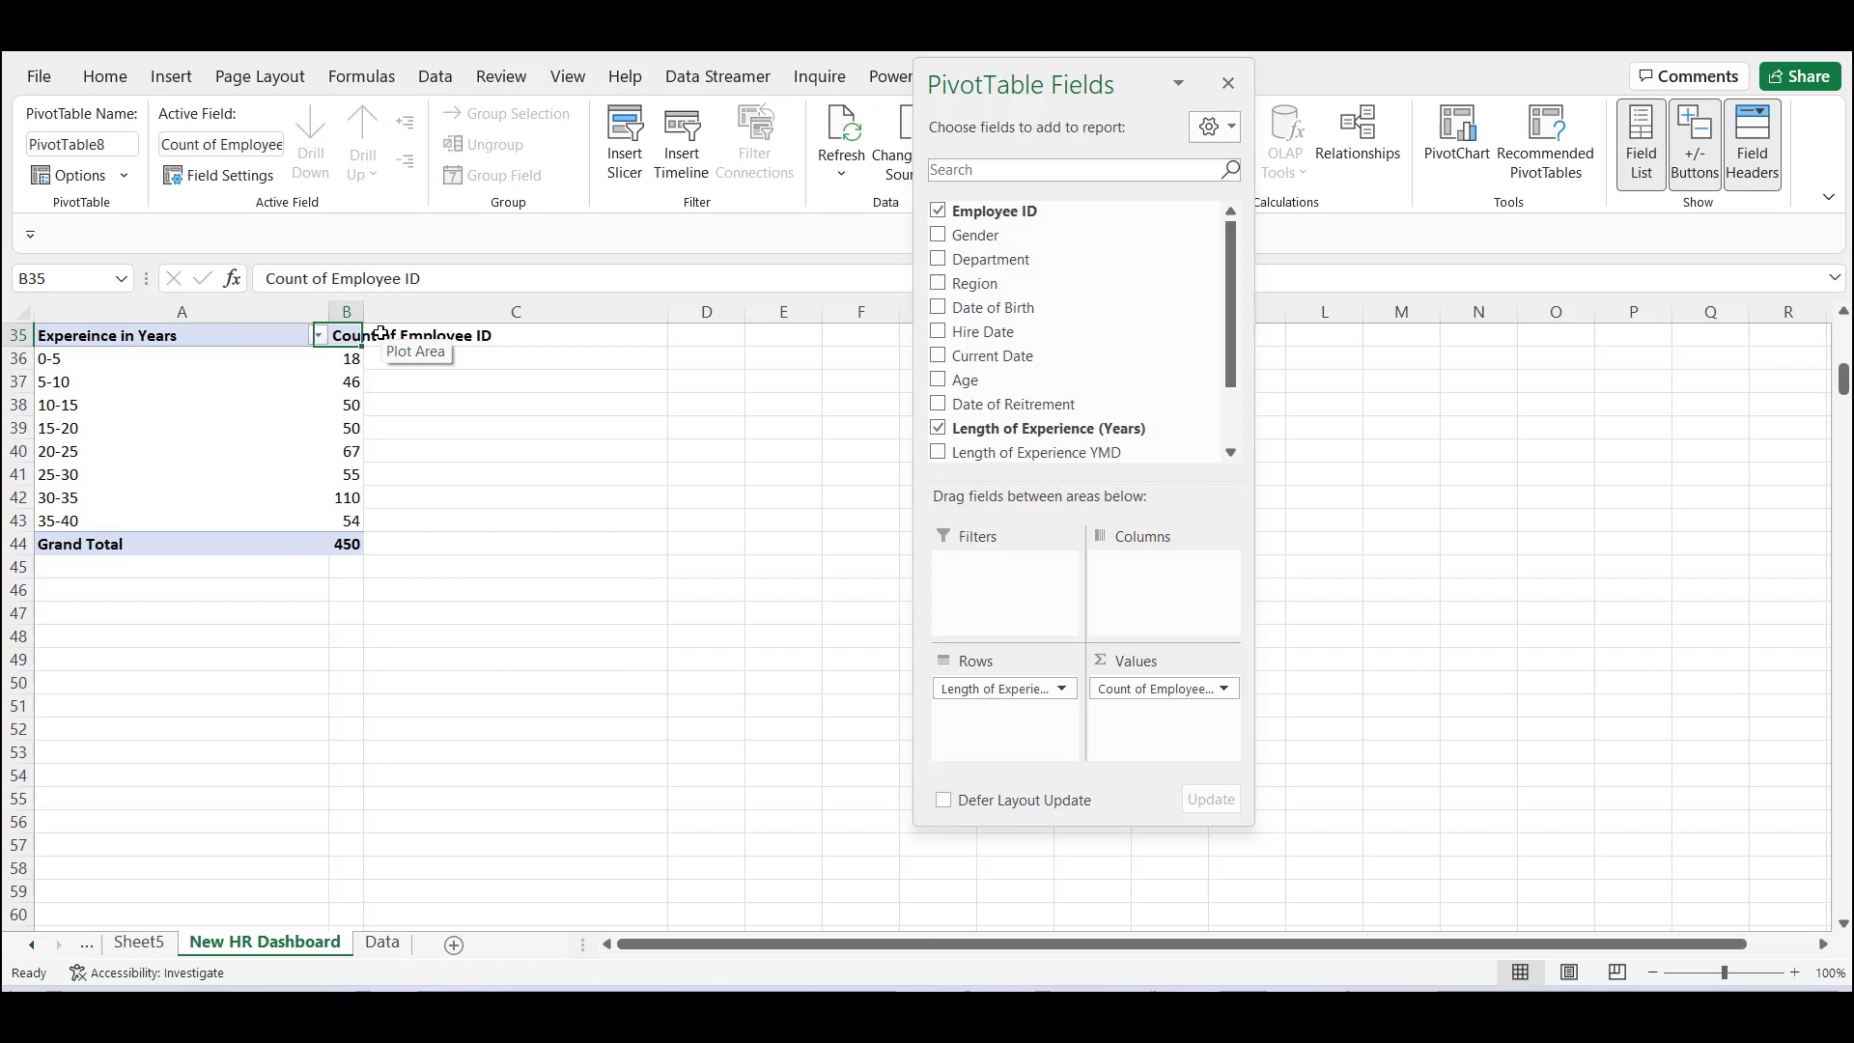
# Rename the experience PivotTable's count header in B35 to "Employee Headcount" and autofit column B.
pyautogui.write('Empl')
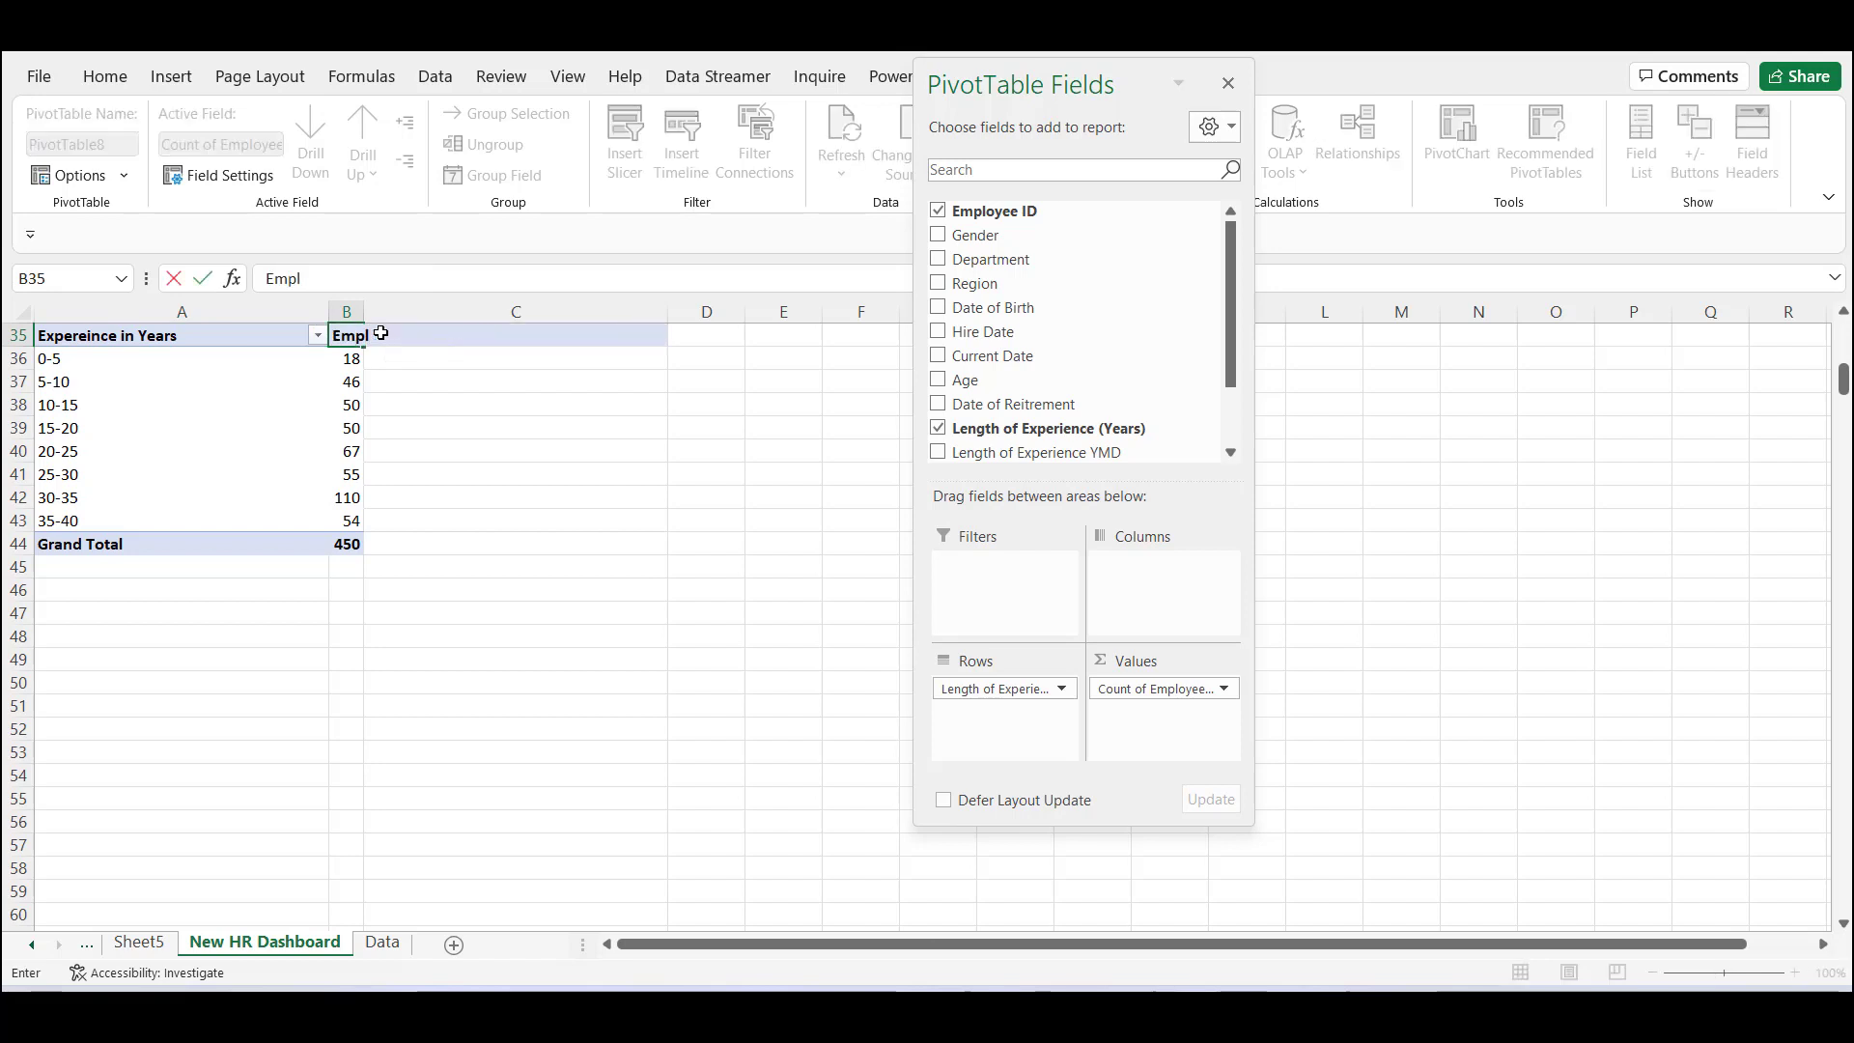
pyautogui.write('oyee Headcount')
pyautogui.press('Return')
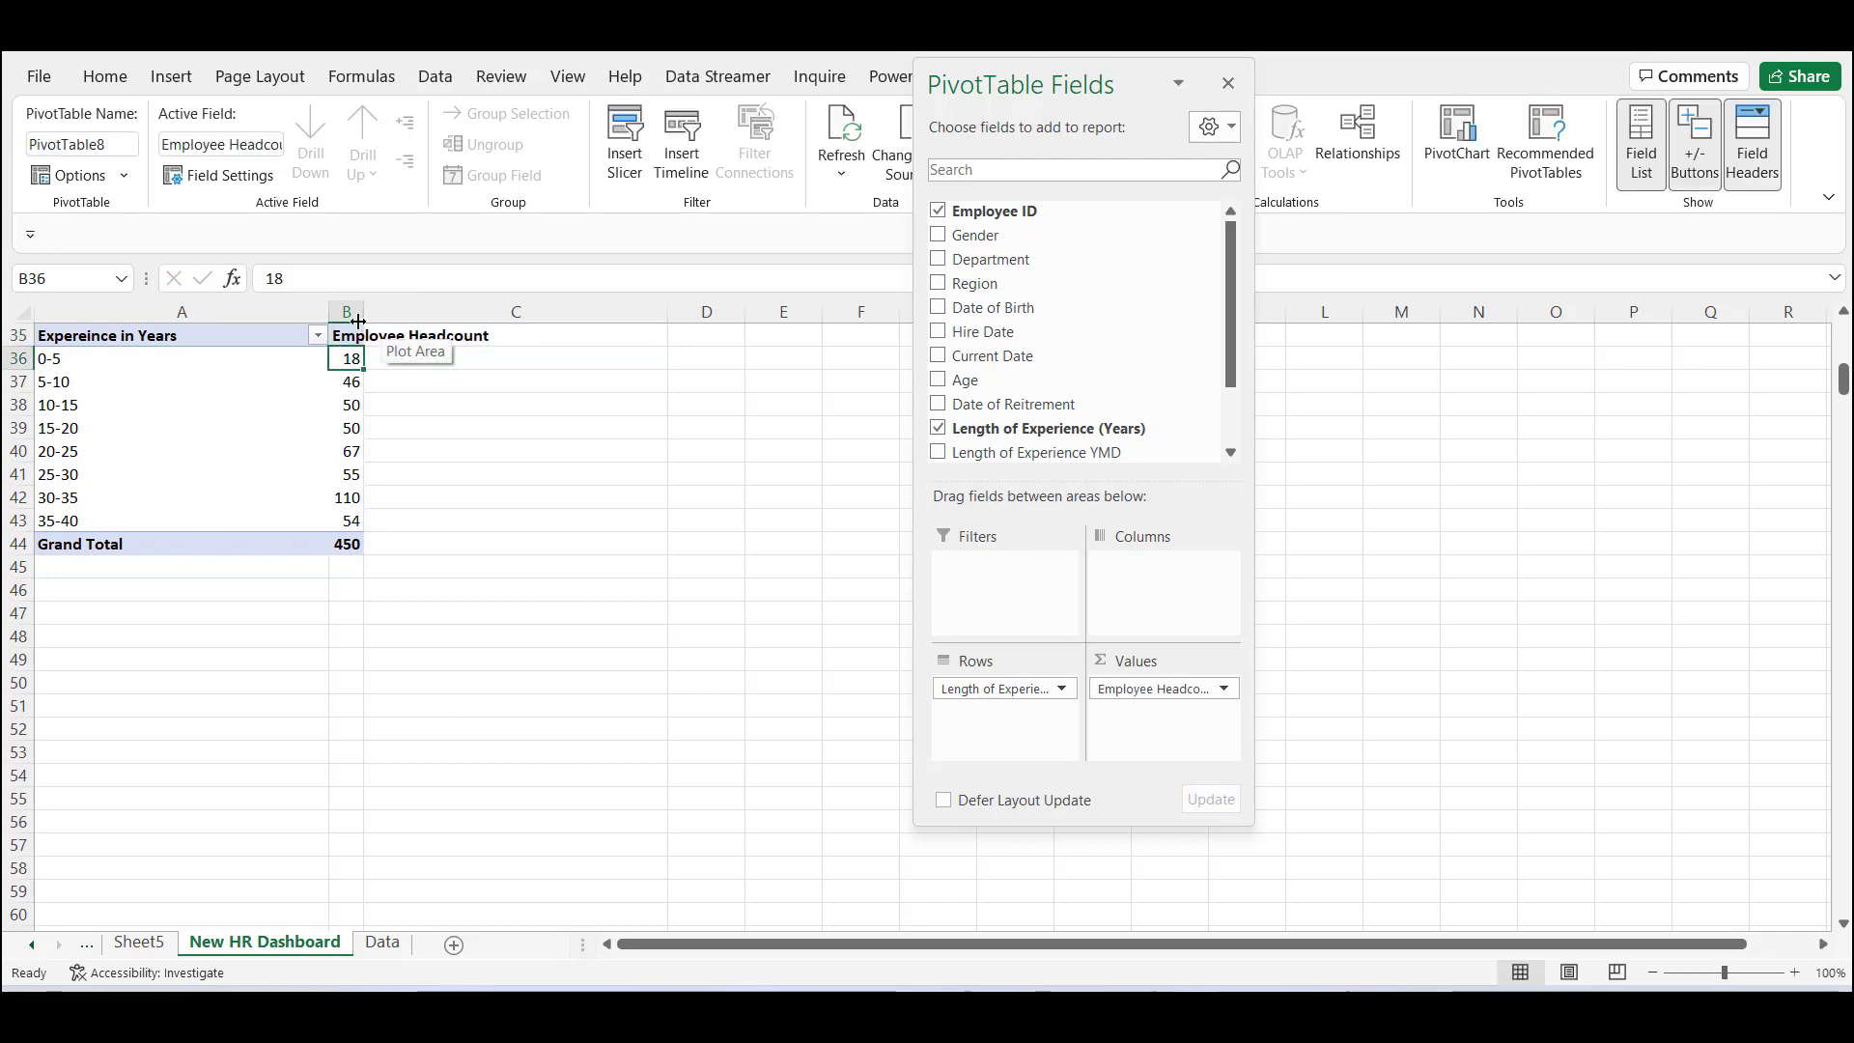
pyautogui.doubleClick(357, 320)
pyautogui.click(427, 455)
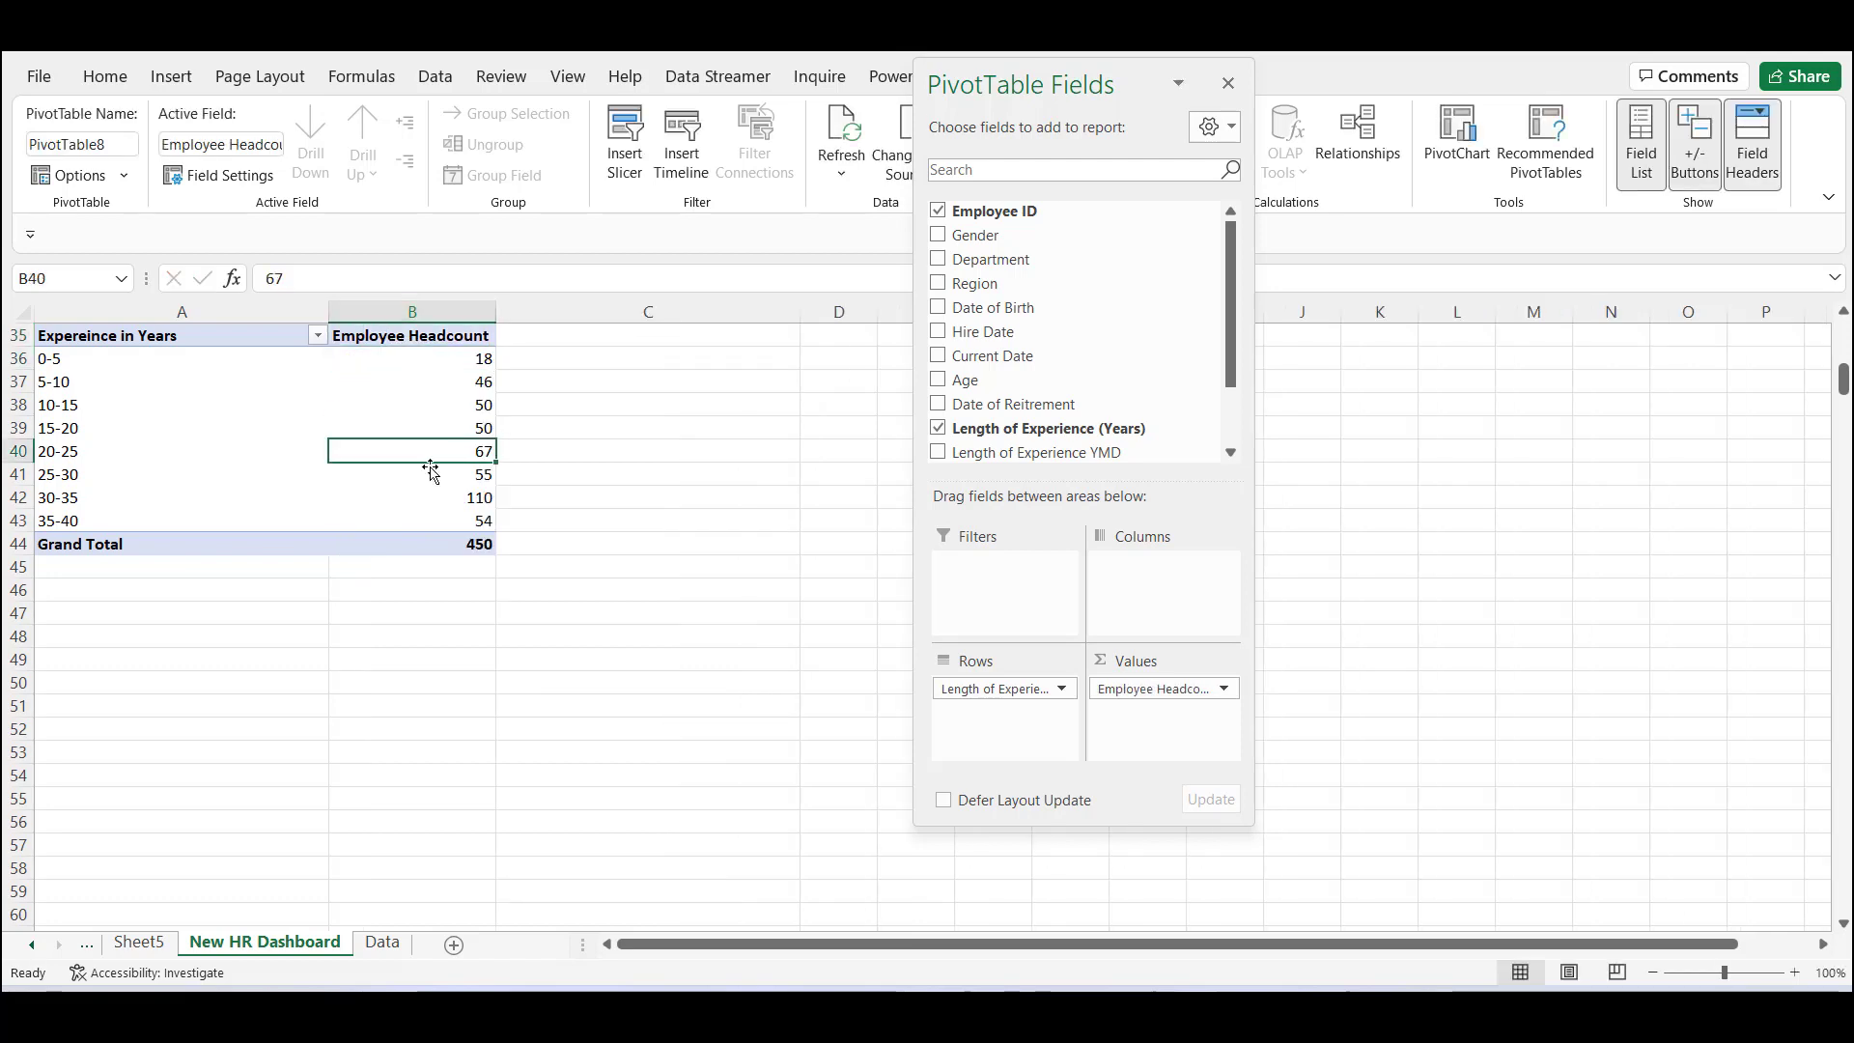
# Close the field list and insert a clustered bar PivotChart from the experience PivotTable.
pyautogui.click(1227, 87)
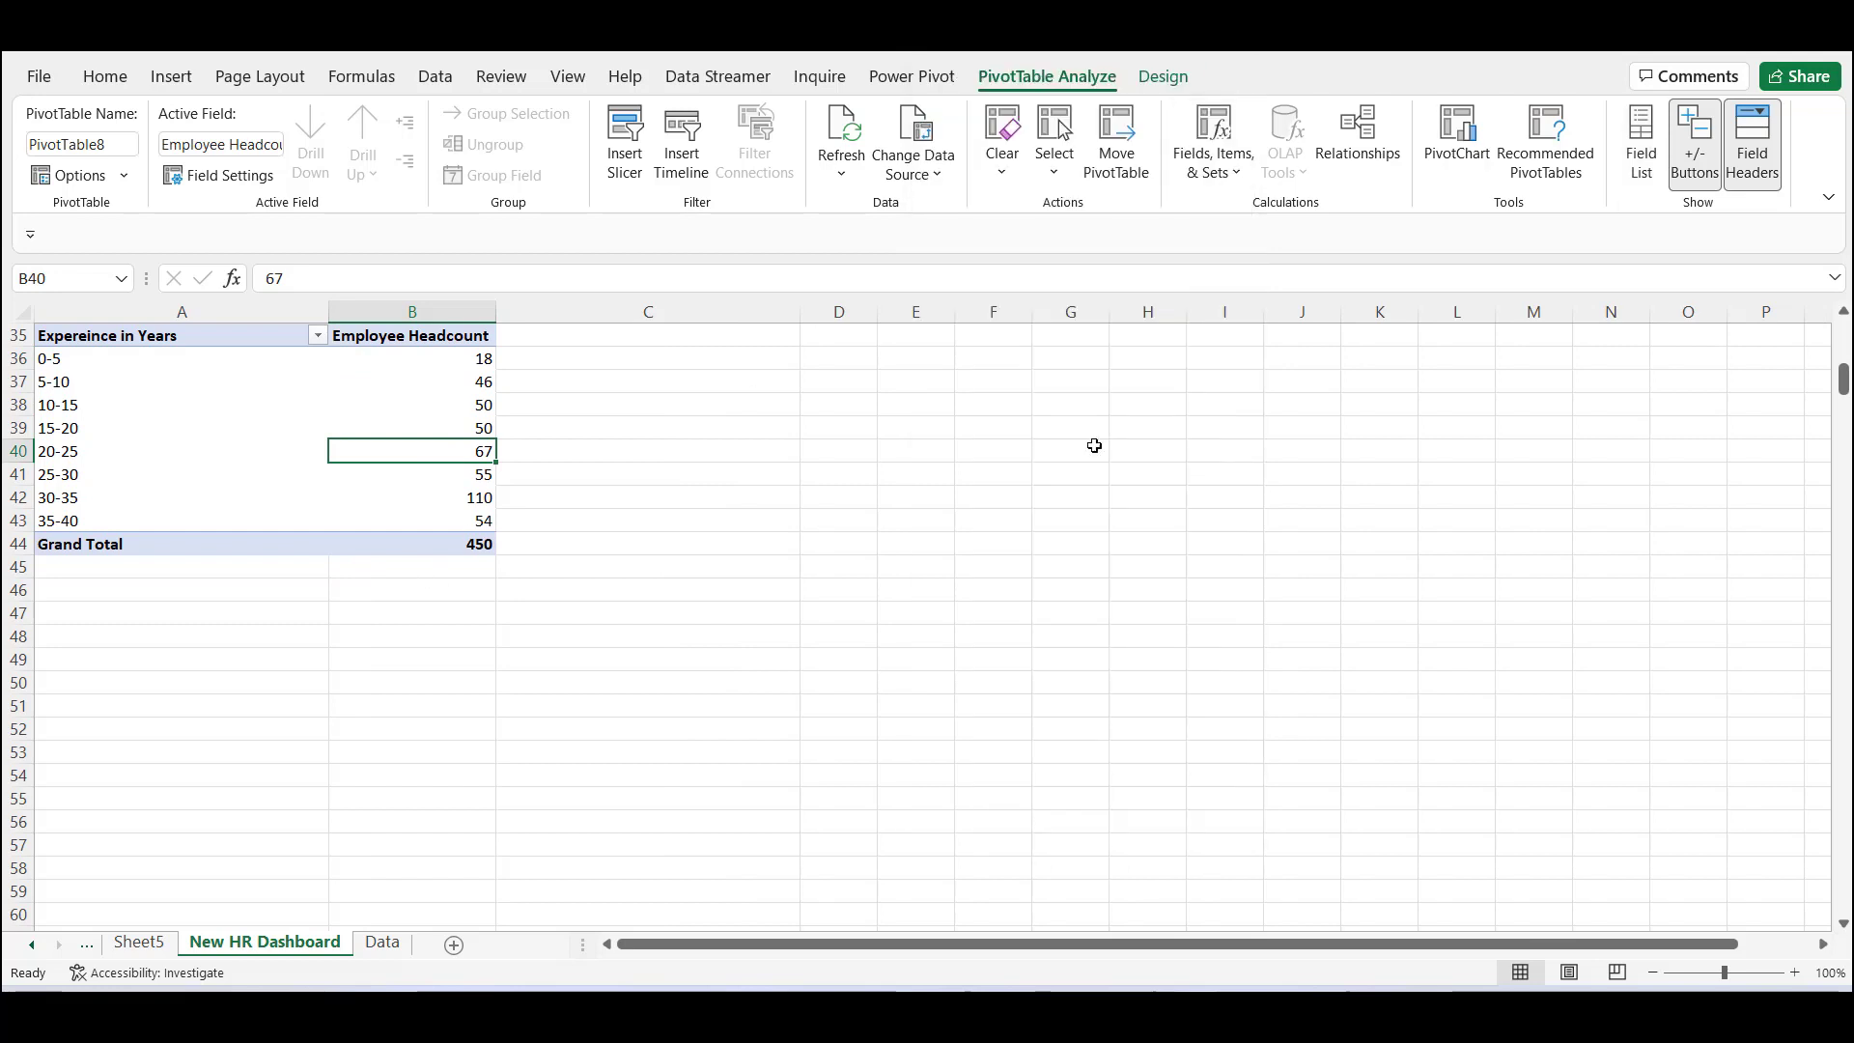
pyautogui.click(174, 79)
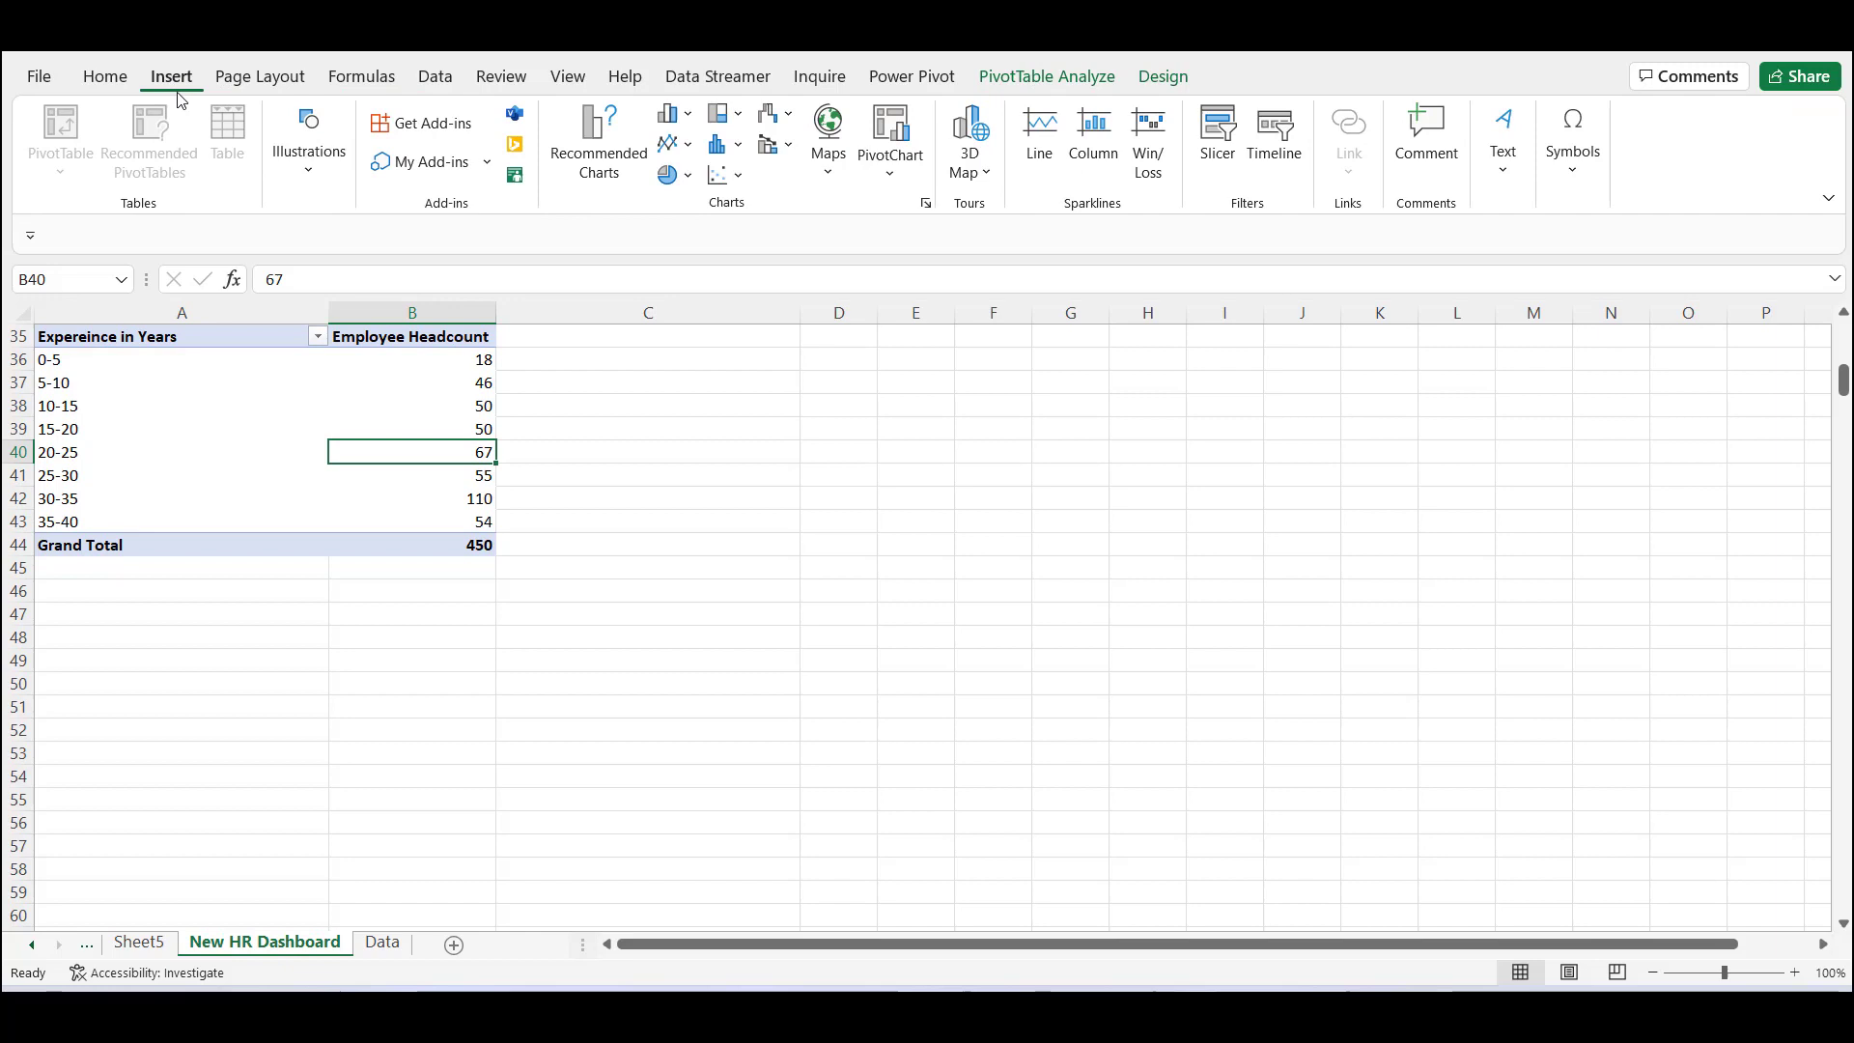
pyautogui.click(893, 177)
pyautogui.click(904, 209)
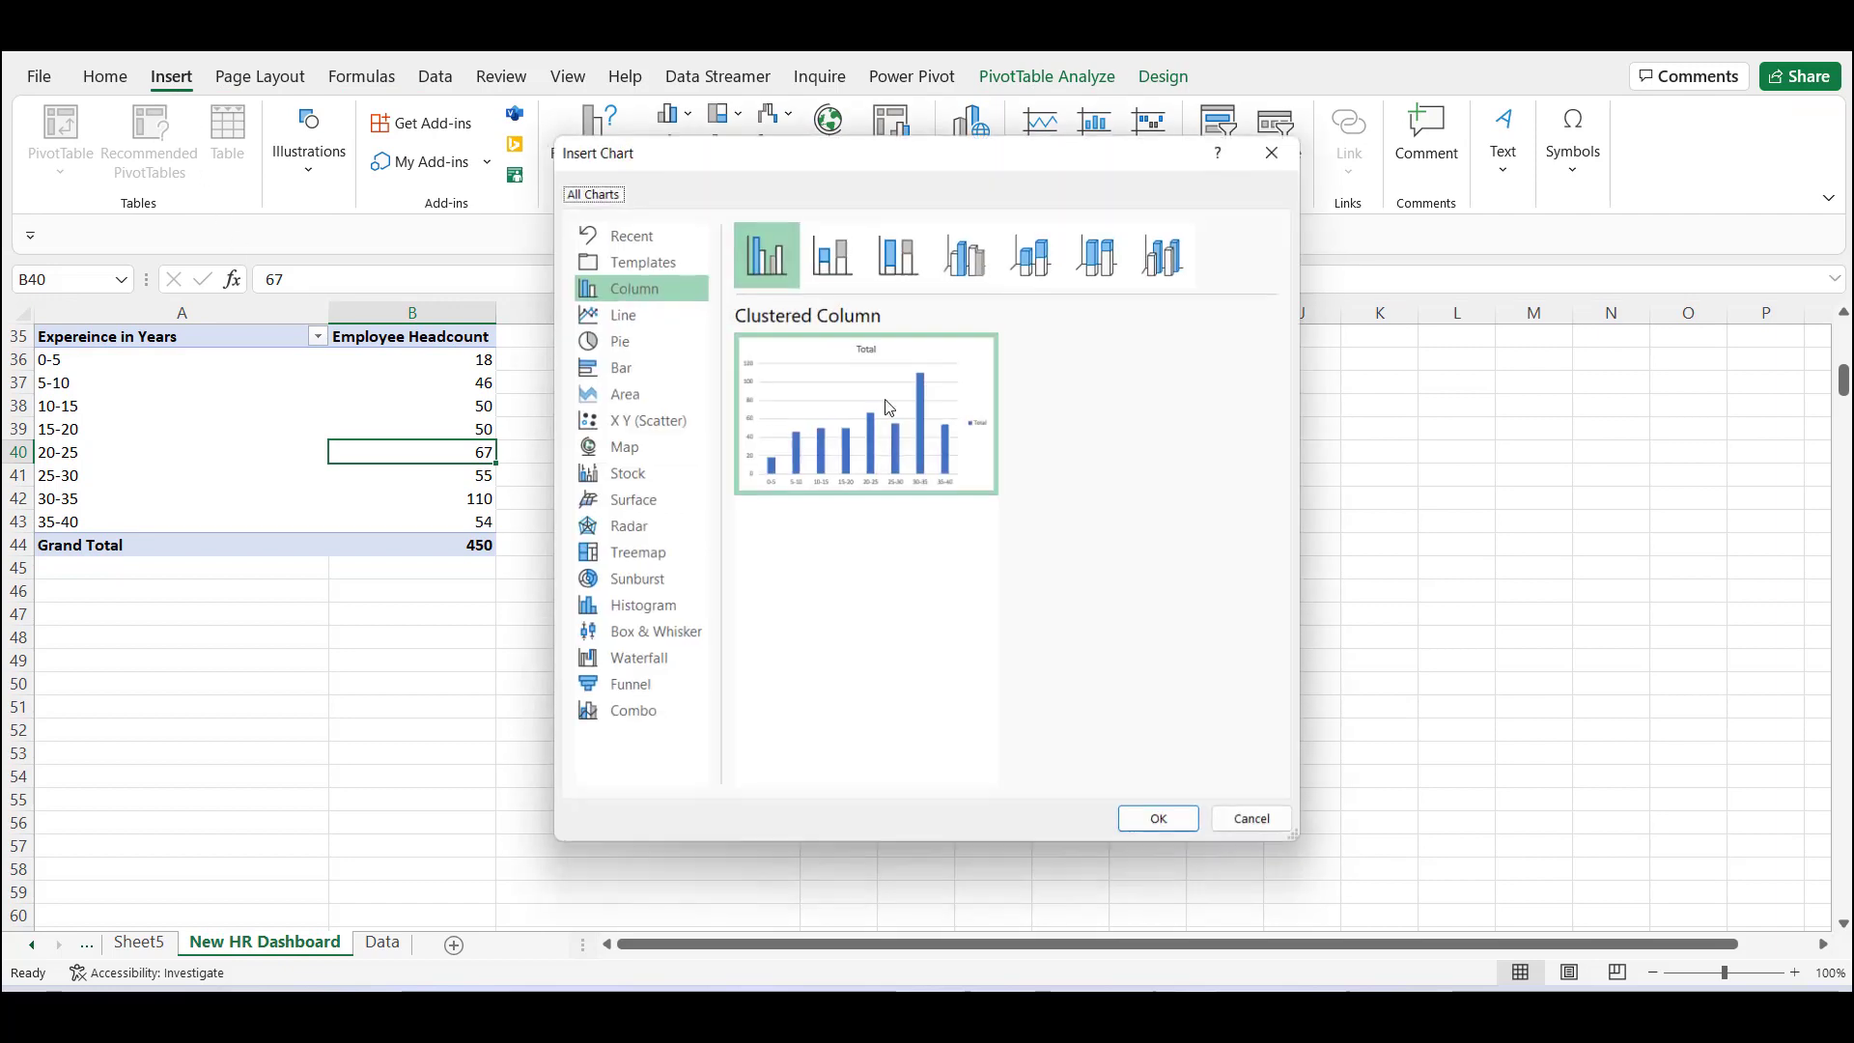
pyautogui.click(639, 367)
pyautogui.click(1171, 831)
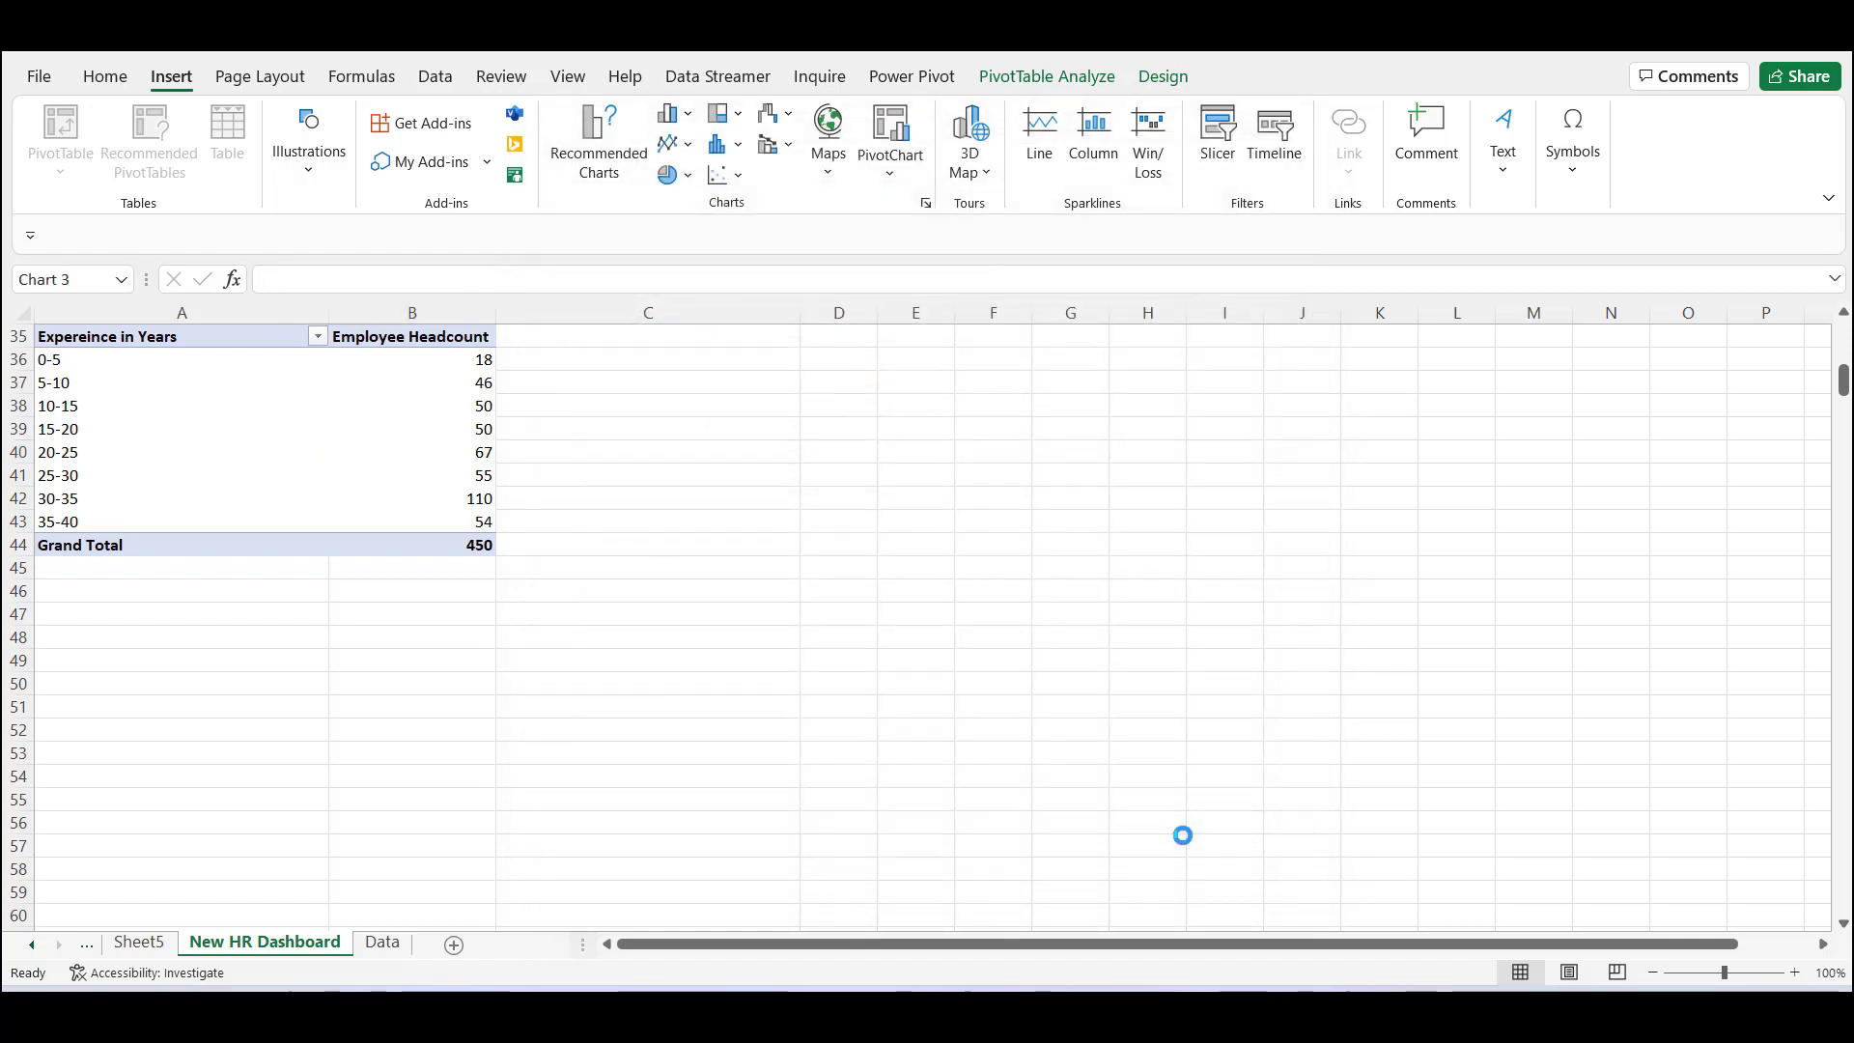
# Delete the experience PivotChart's legend and hide all of its field buttons.
pyautogui.click(1180, 665)
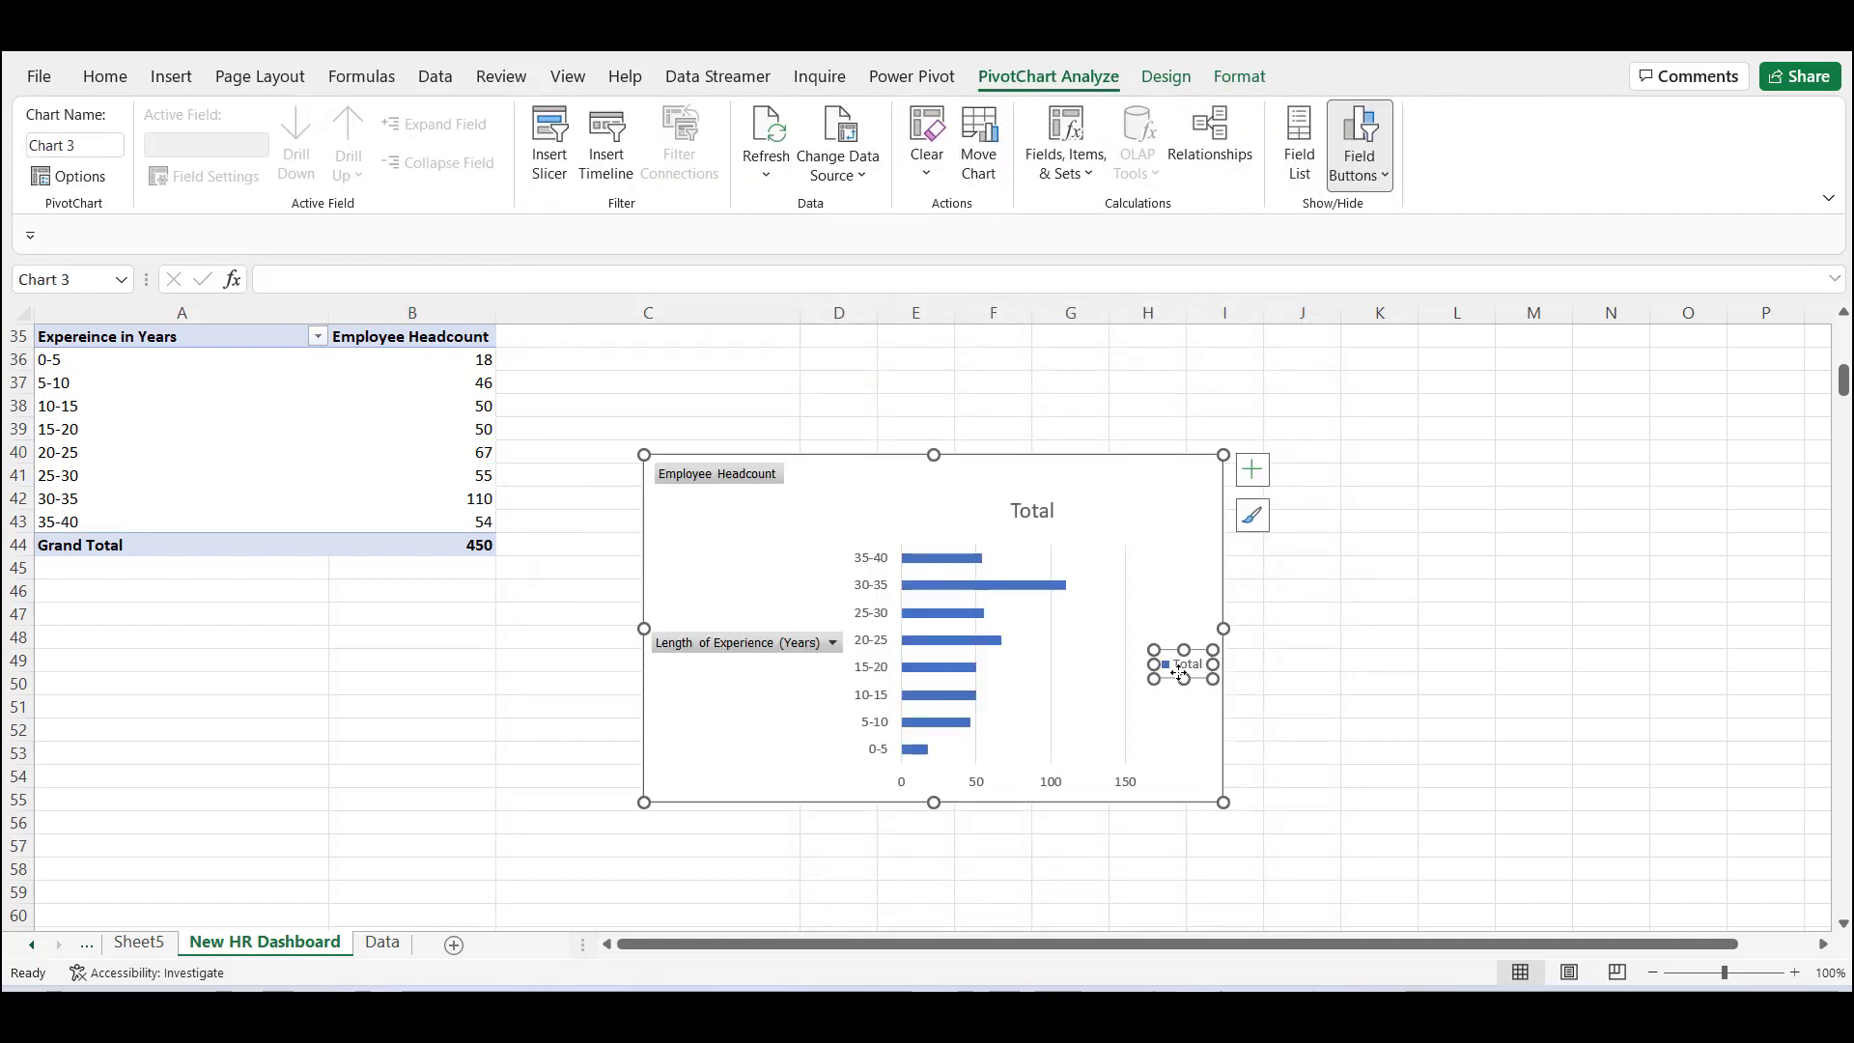
pyautogui.press('Delete')
pyautogui.rightClick(777, 475)
pyautogui.click(902, 748)
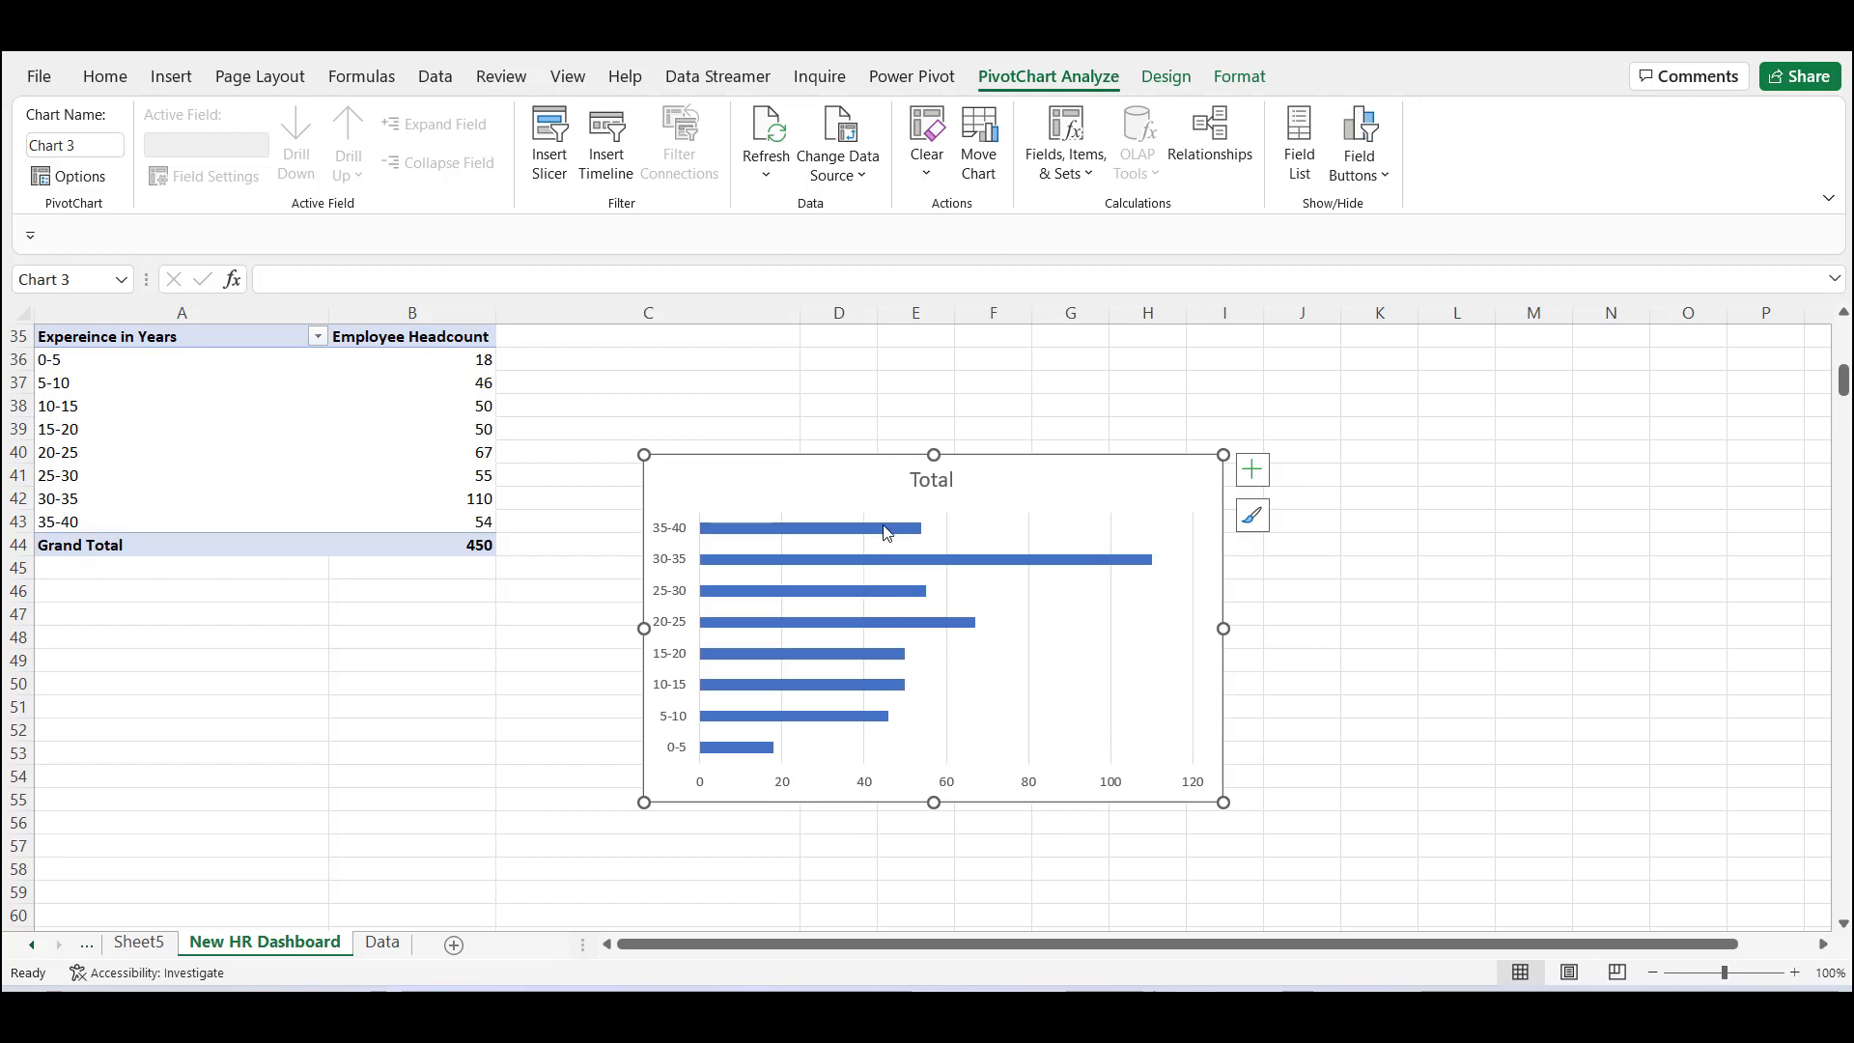
# Change the experience PivotChart's title to "Worforce Experience Distribution" and add data labels to its bars.
pyautogui.click(911, 489)
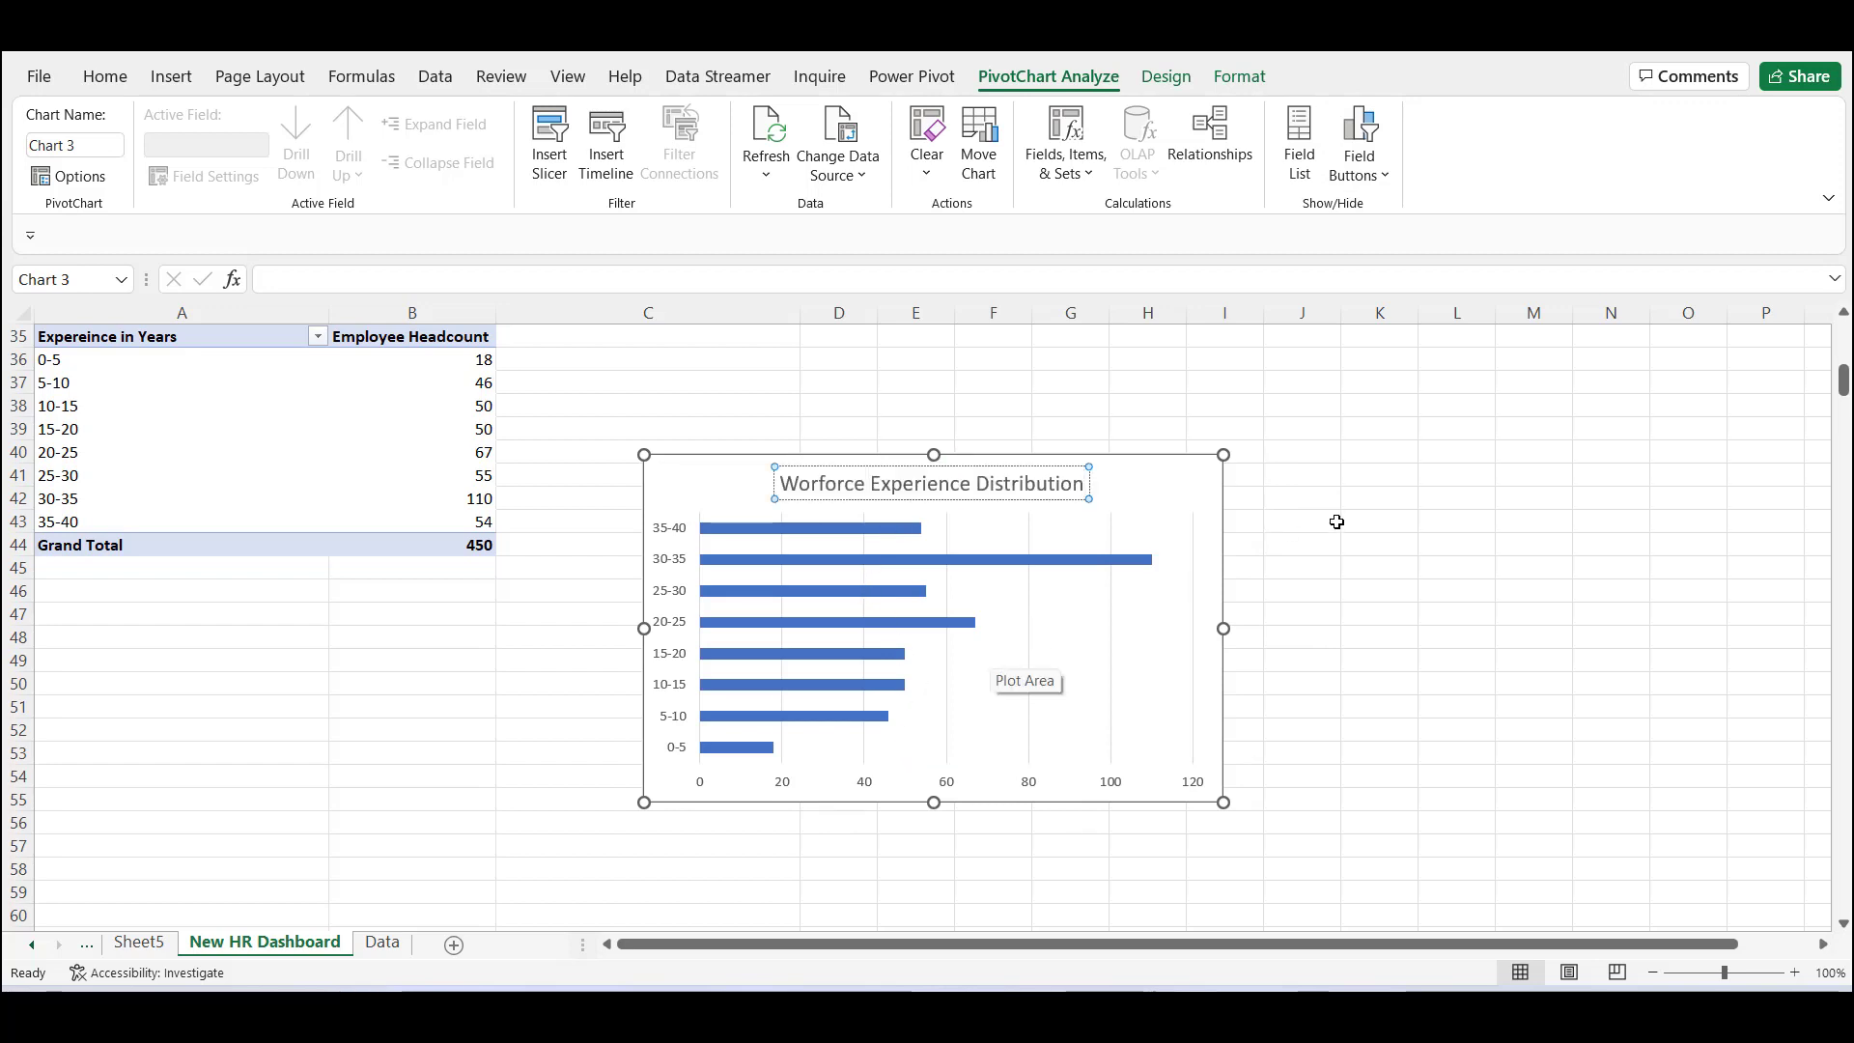
pyautogui.rightClick(855, 529)
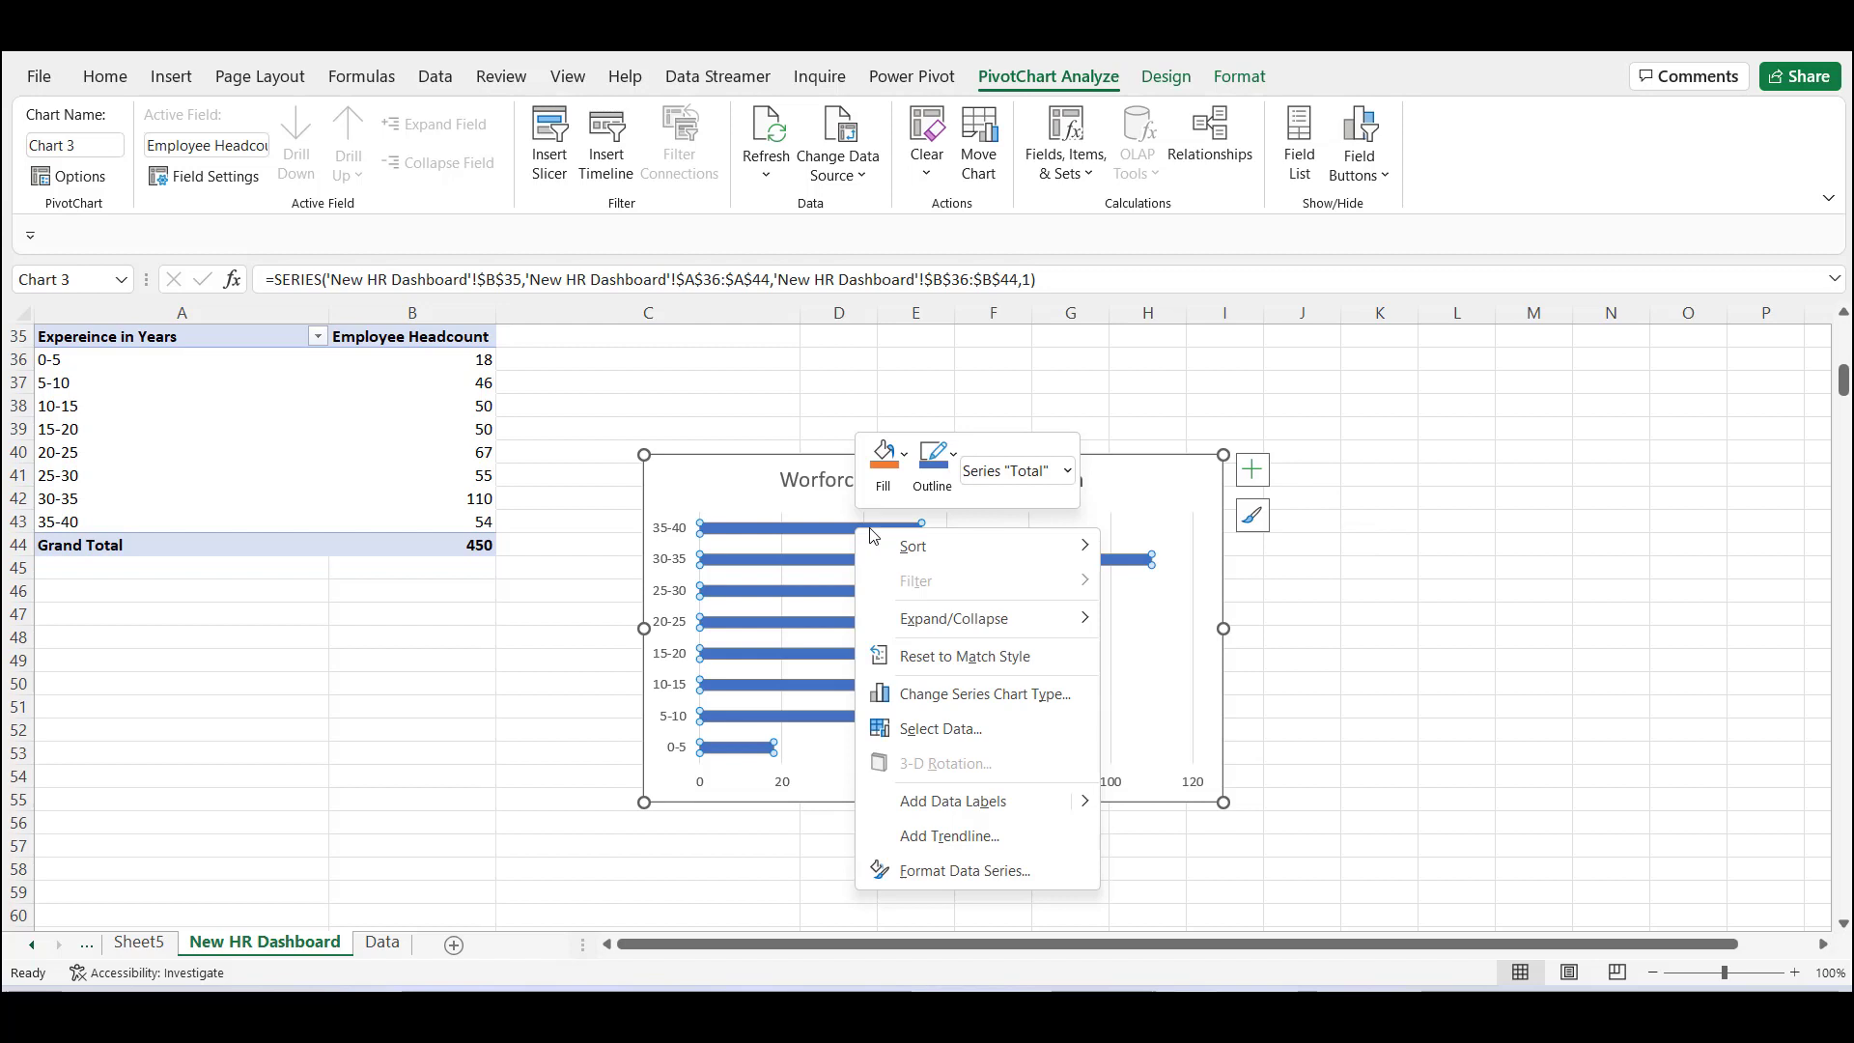
pyautogui.click(976, 809)
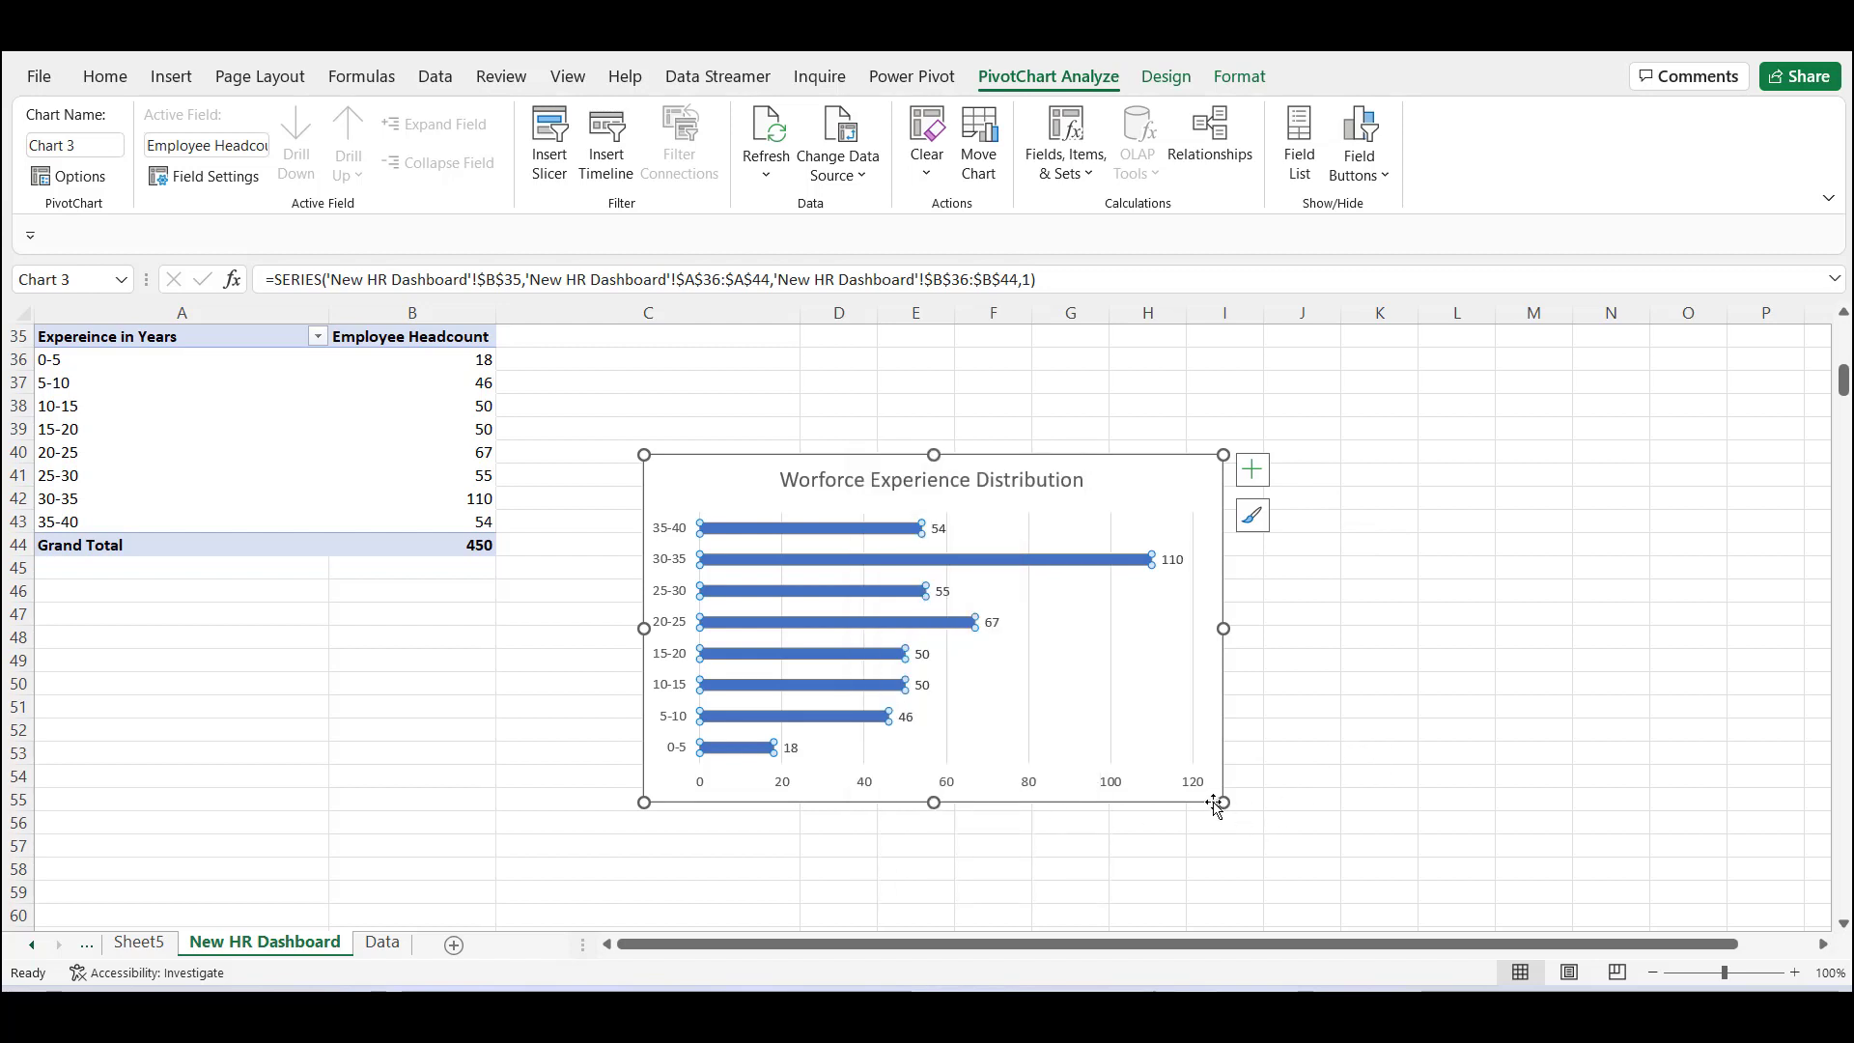
# Place the experience PivotChart beside its PivotTable, spanning about rows 35 to 49.
pyautogui.moveTo(1207, 790); pyautogui.dragTo(1116, 667)
pyautogui.scroll(8, 1410, 777)
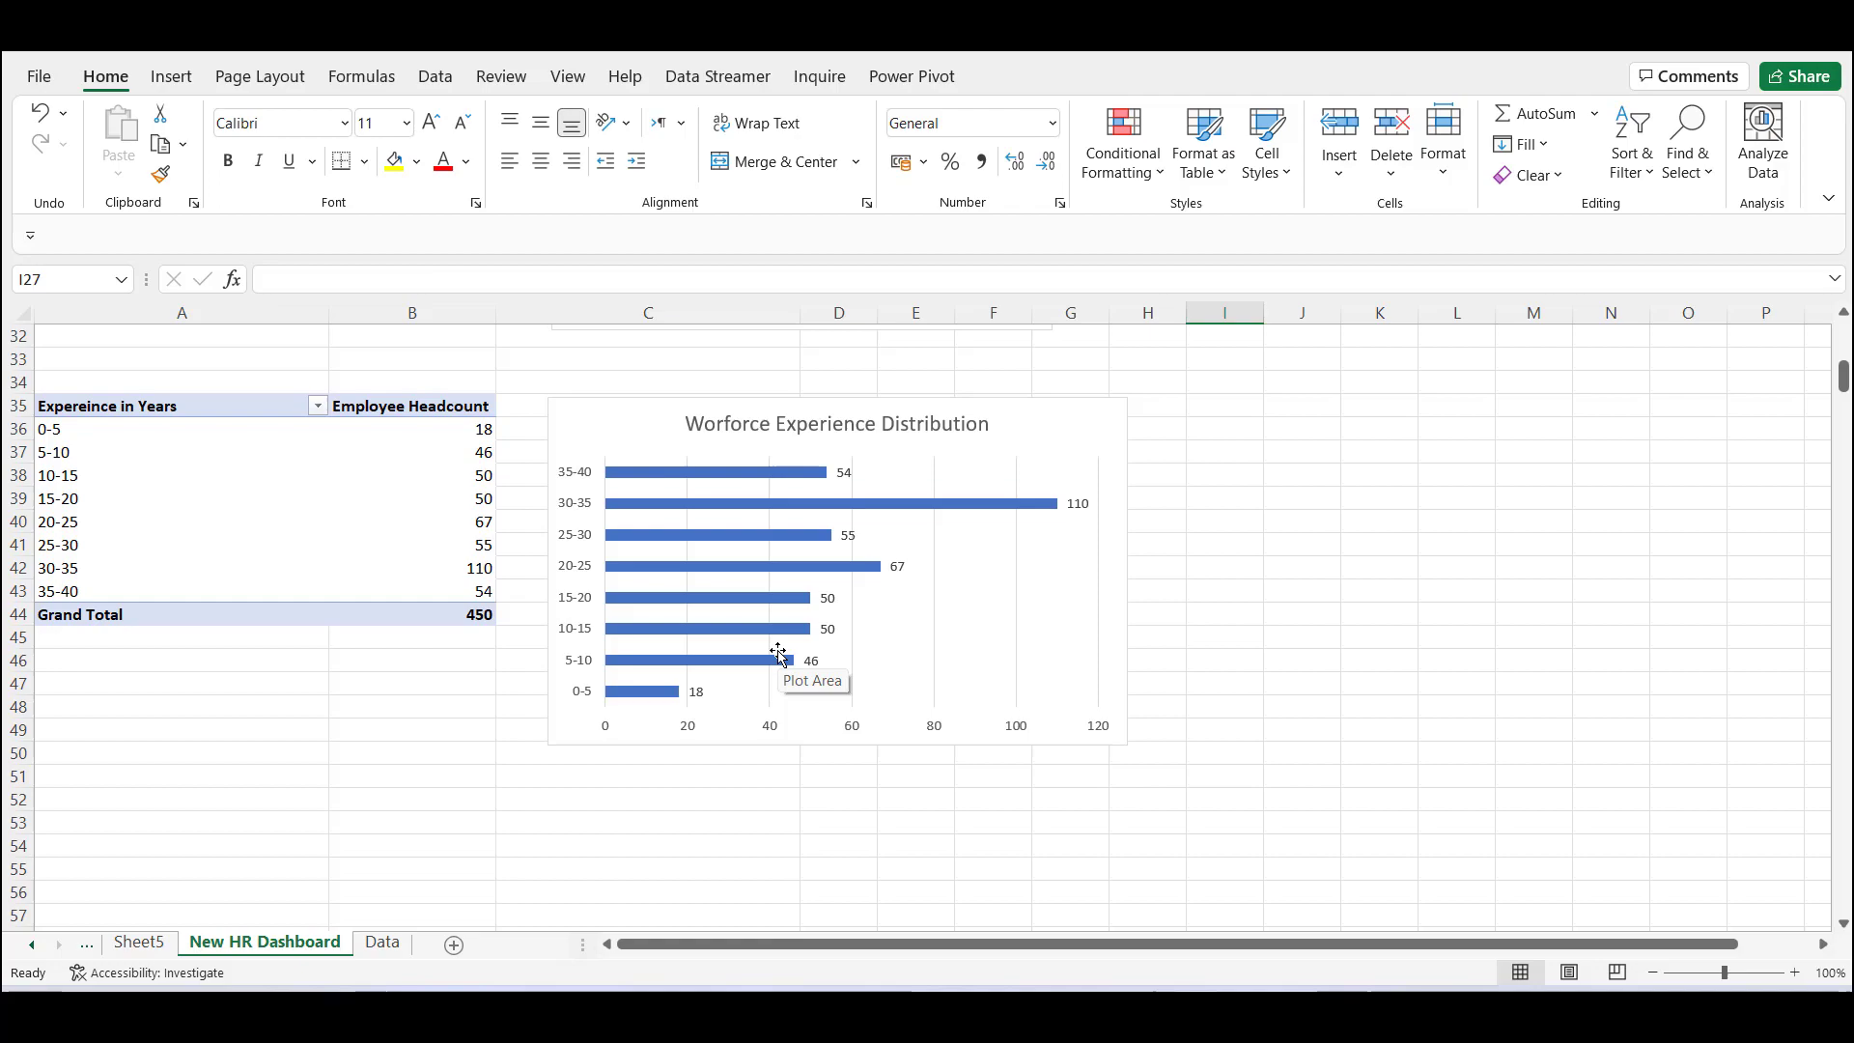
# Insert a PivotTable from Table3 on the Data sheet, placed in the existing New HR Dashboard worksheet at cell A51.
pyautogui.click(406, 942)
pyautogui.click(171, 76)
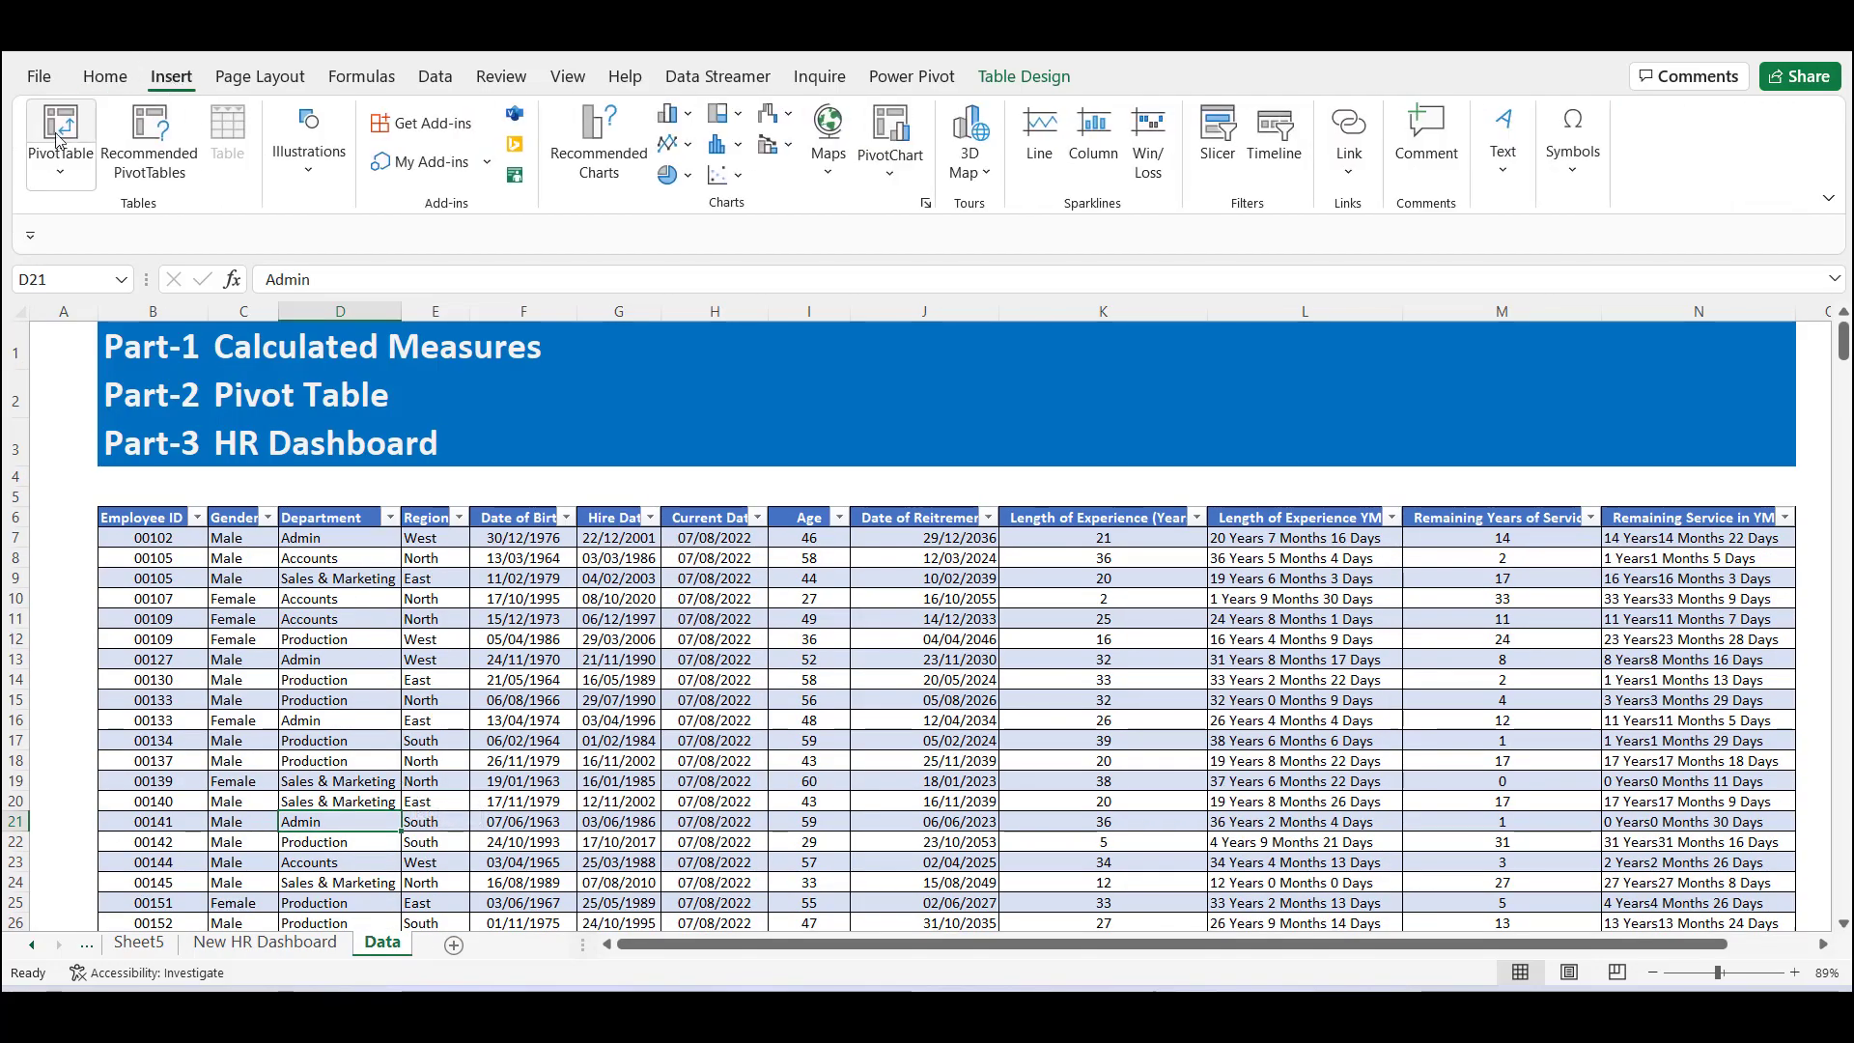
pyautogui.click(60, 140)
pyautogui.click(598, 563)
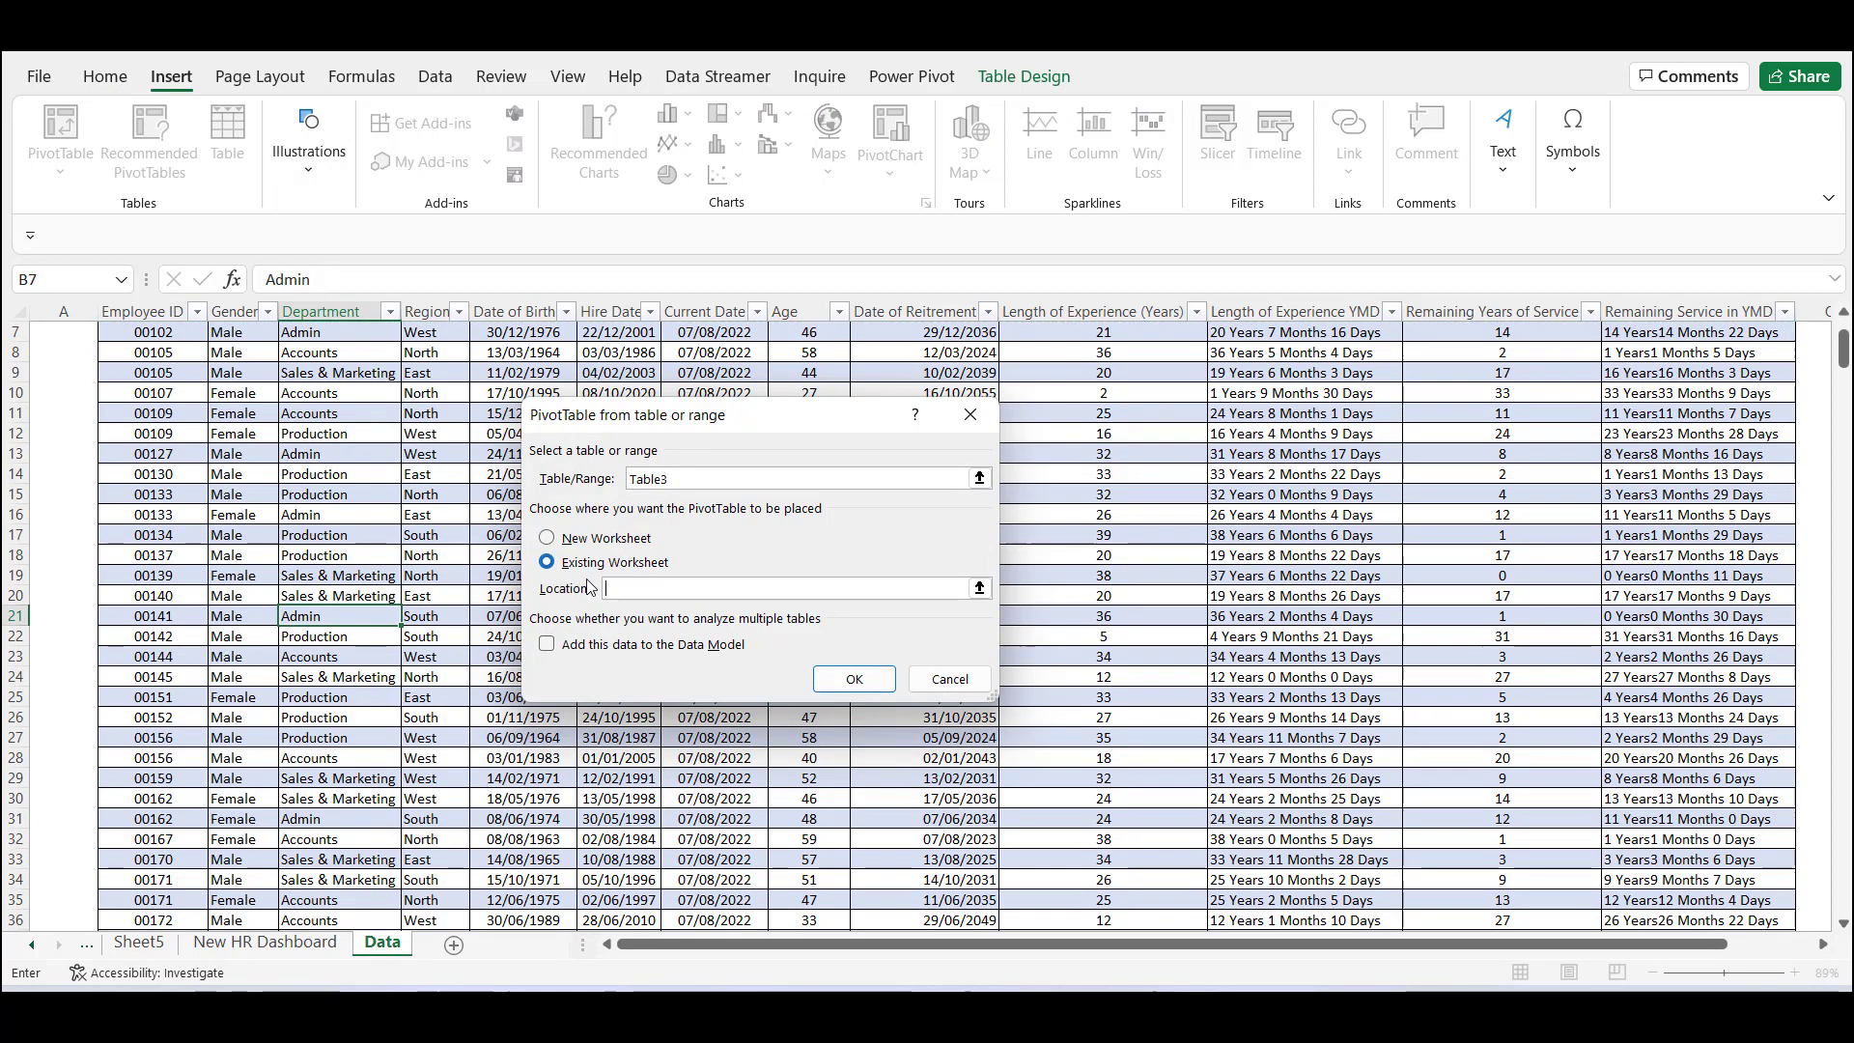
pyautogui.click(270, 944)
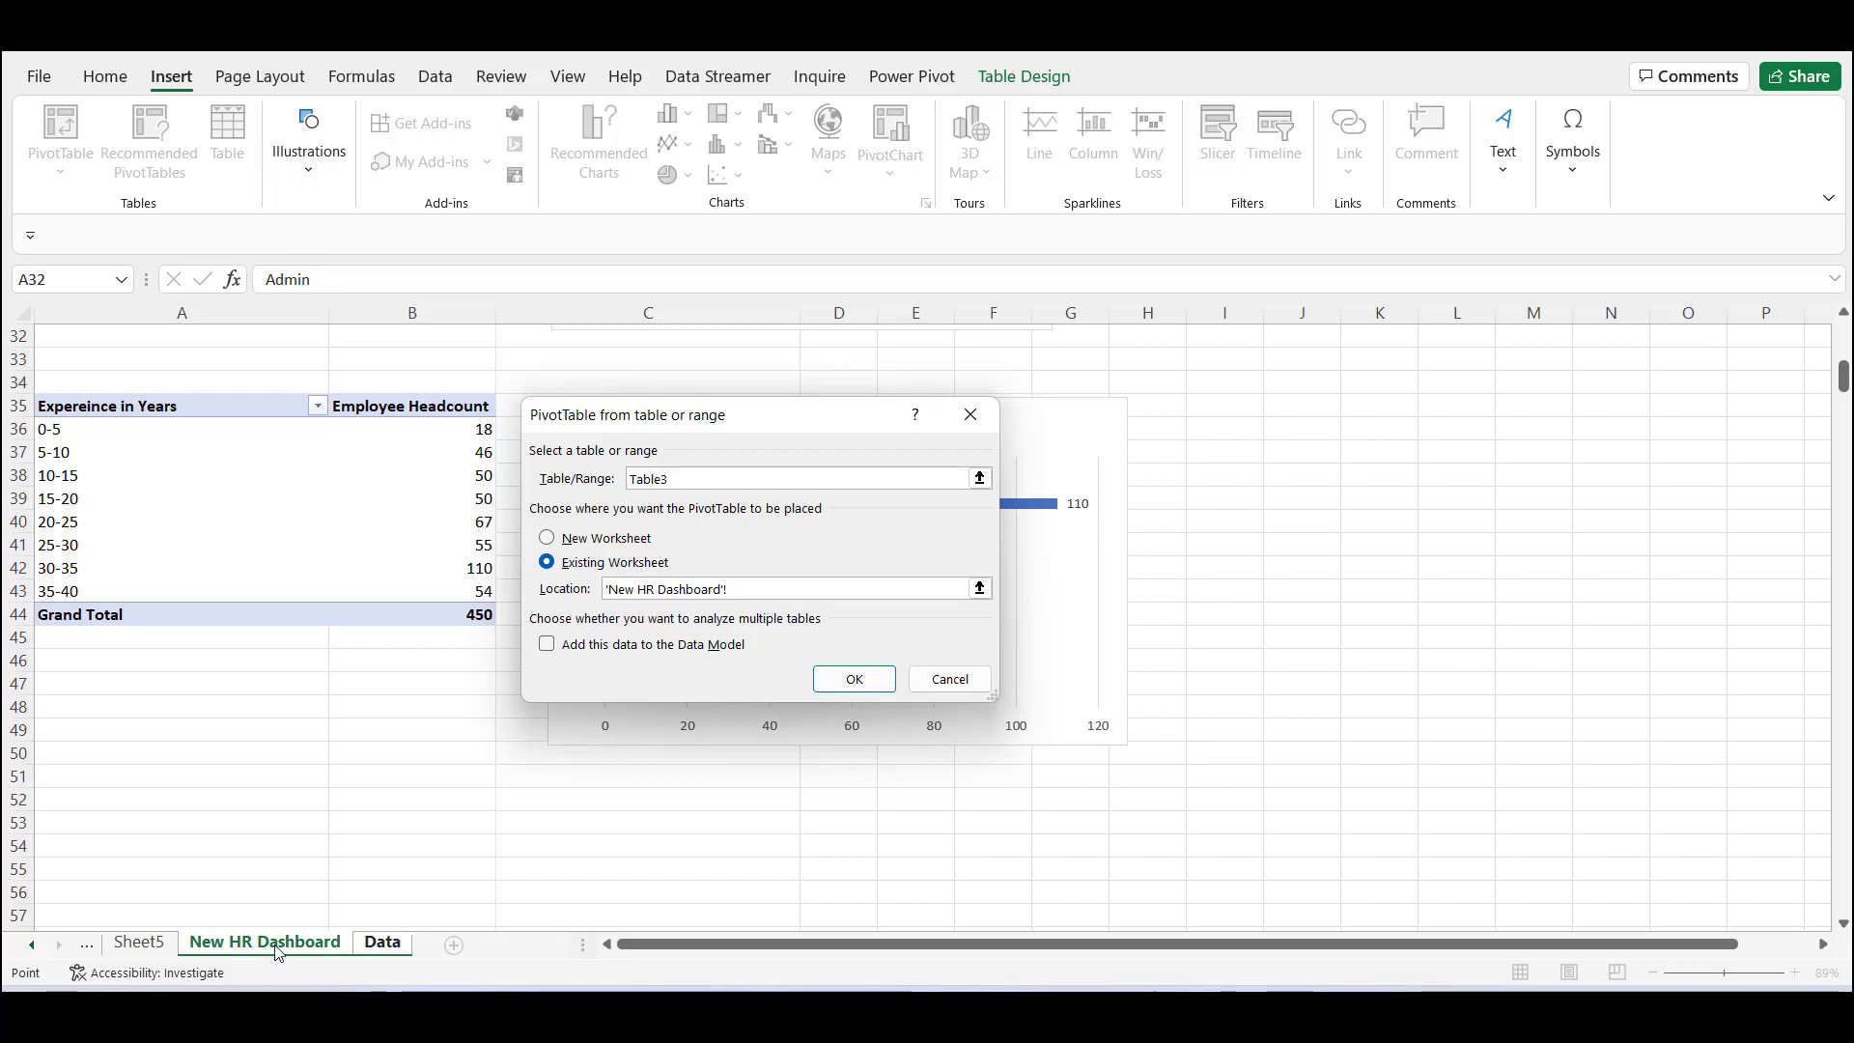
pyautogui.click(179, 775)
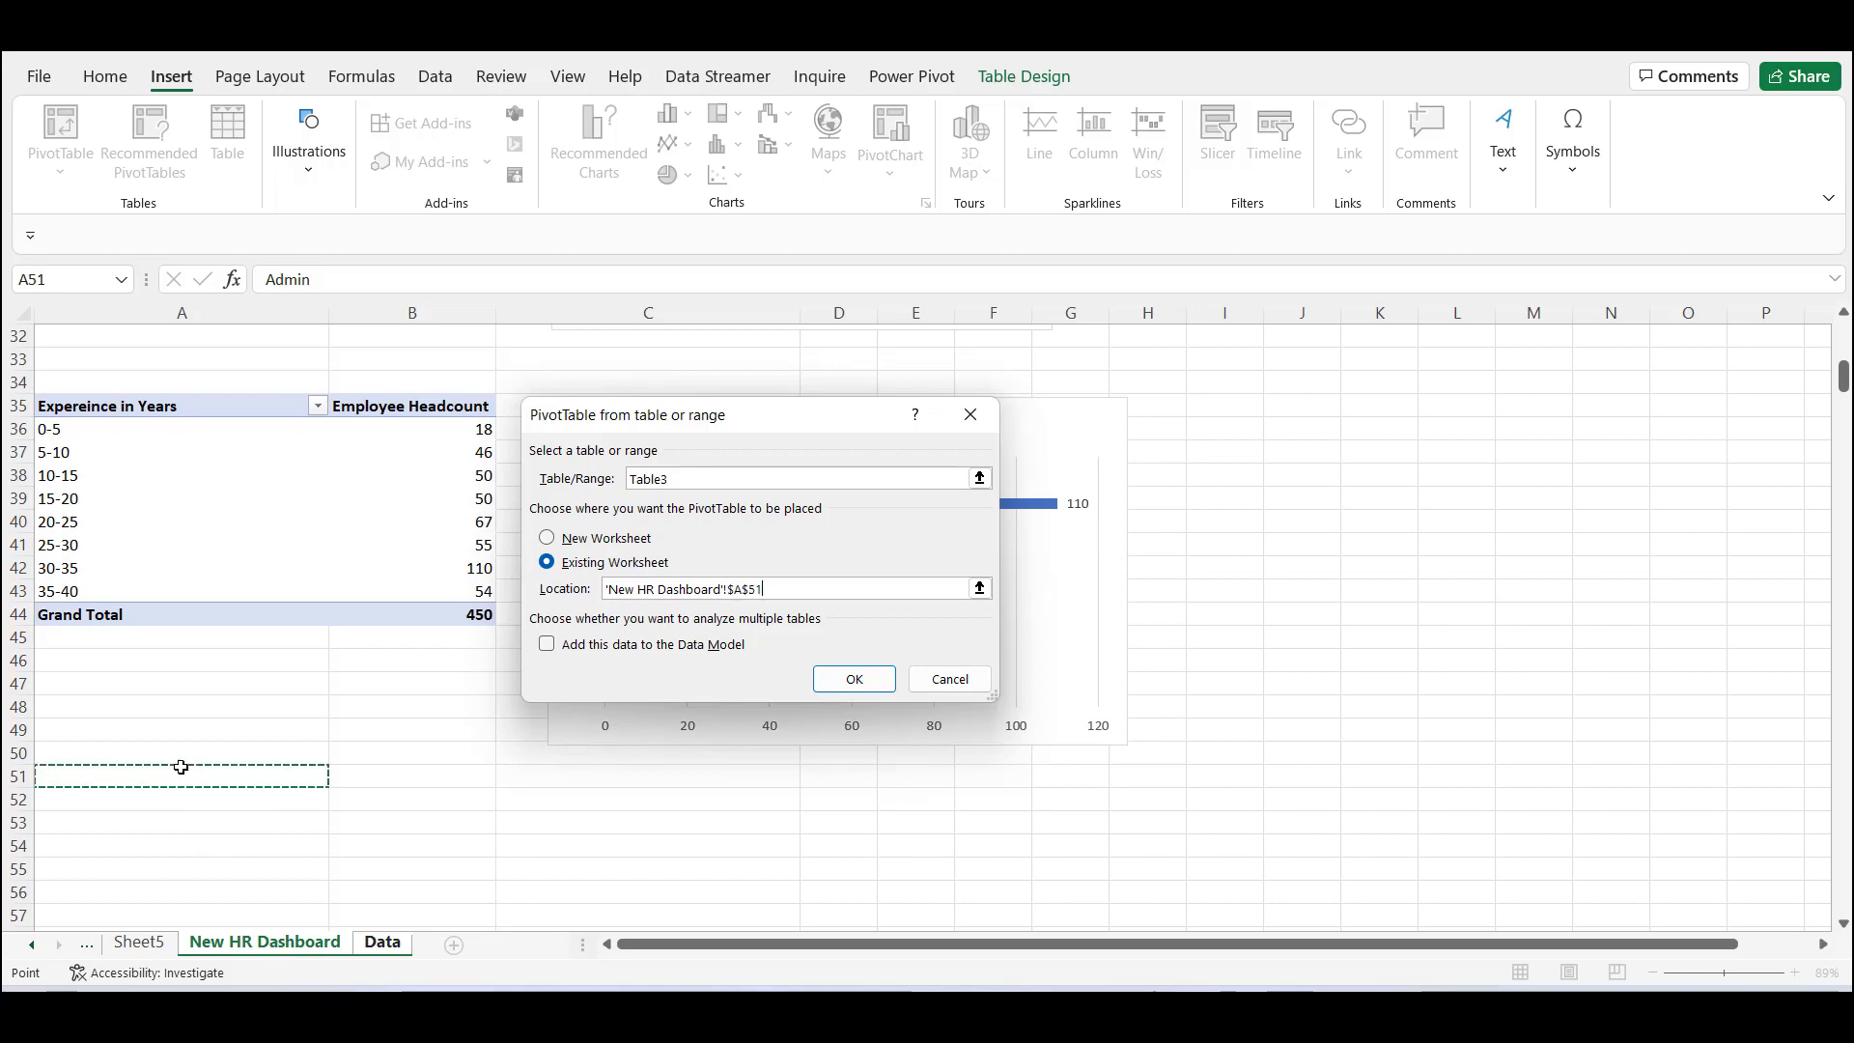
pyautogui.click(849, 678)
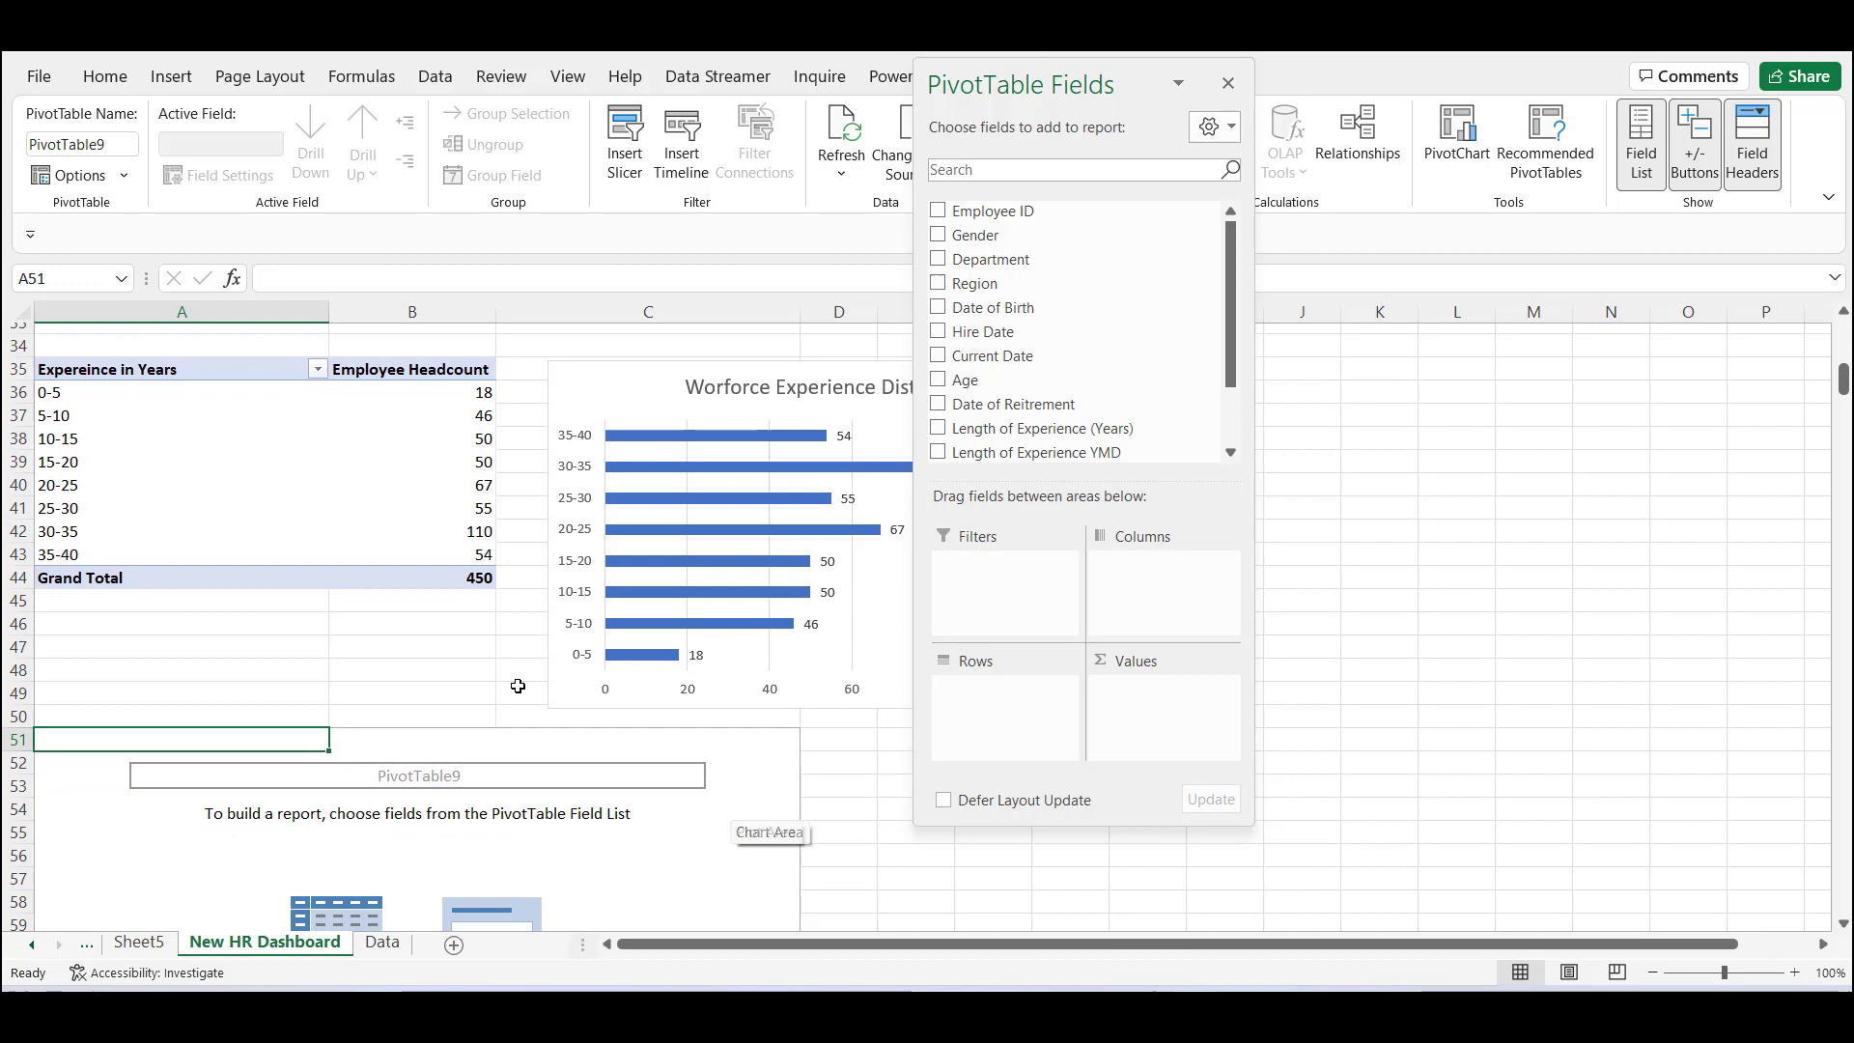
# Put Gender in the new PivotTable's rows and Employee ID in its values, summarized by Count.
pyautogui.scroll(-4, 519, 686)
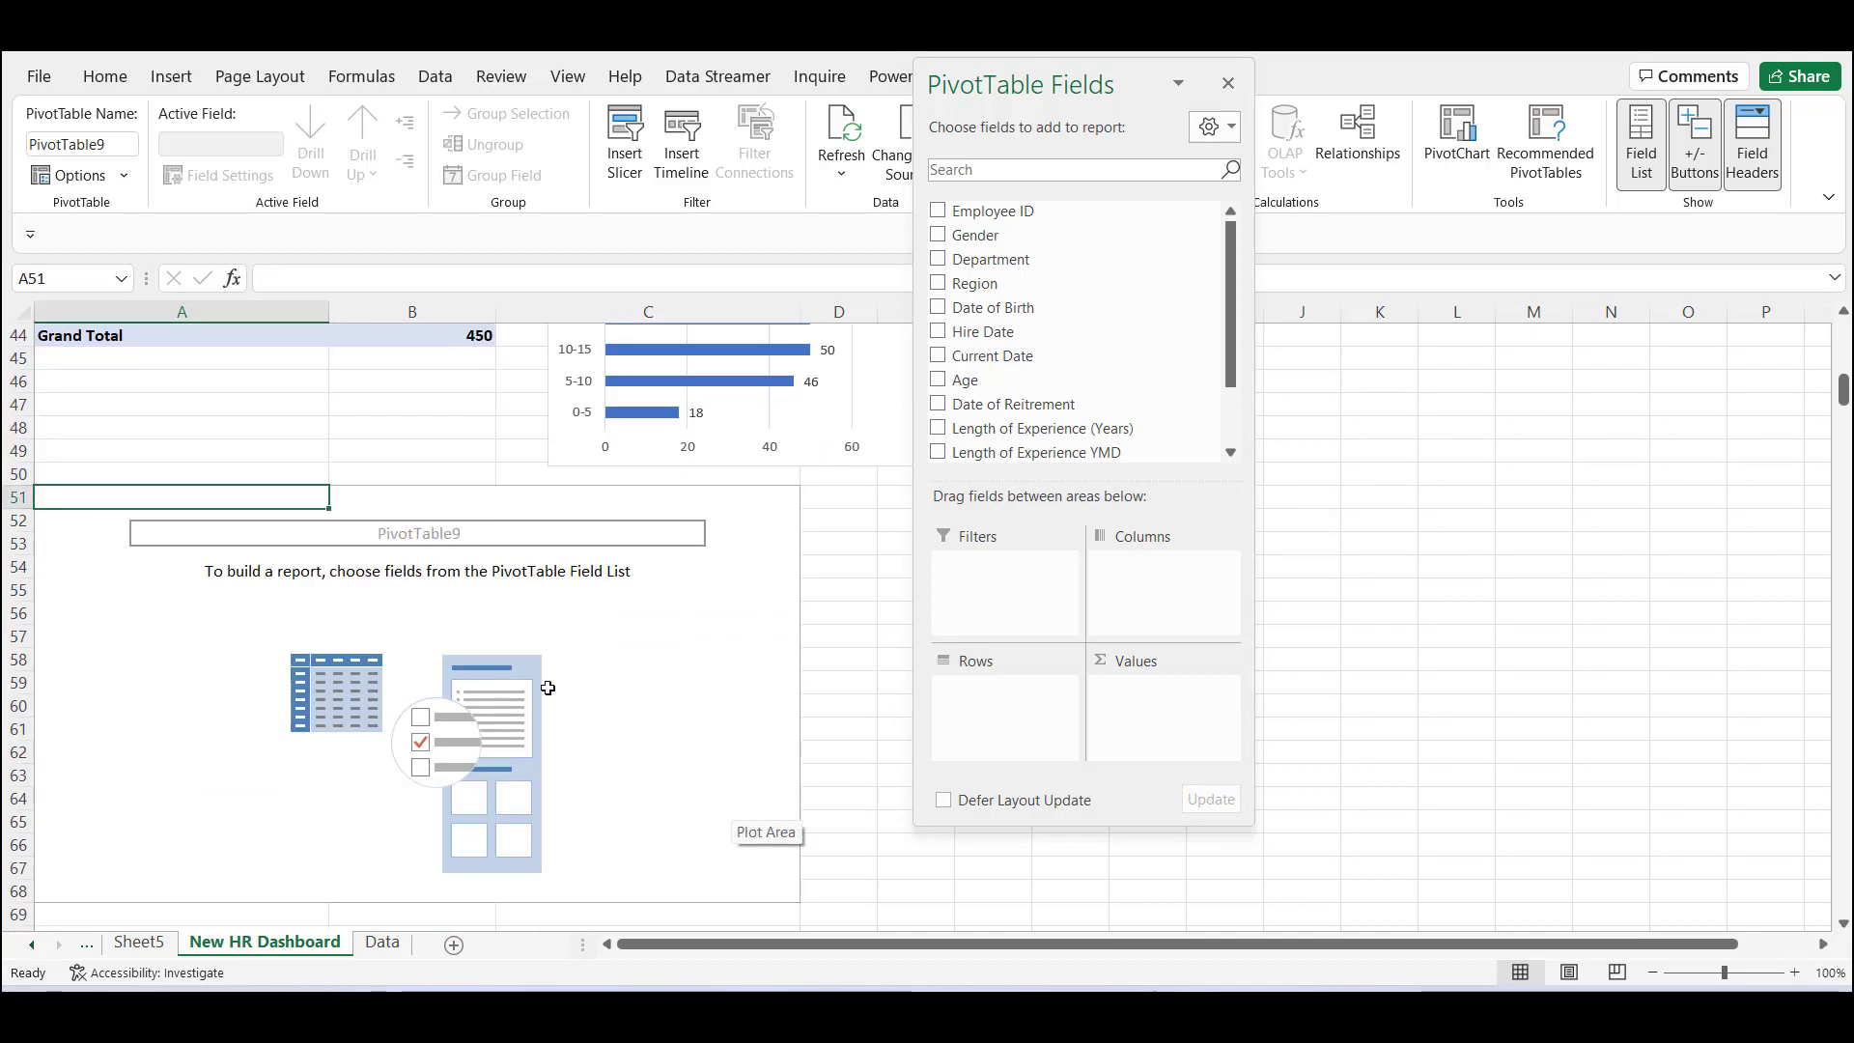
pyautogui.moveTo(977, 245); pyautogui.dragTo(972, 687)
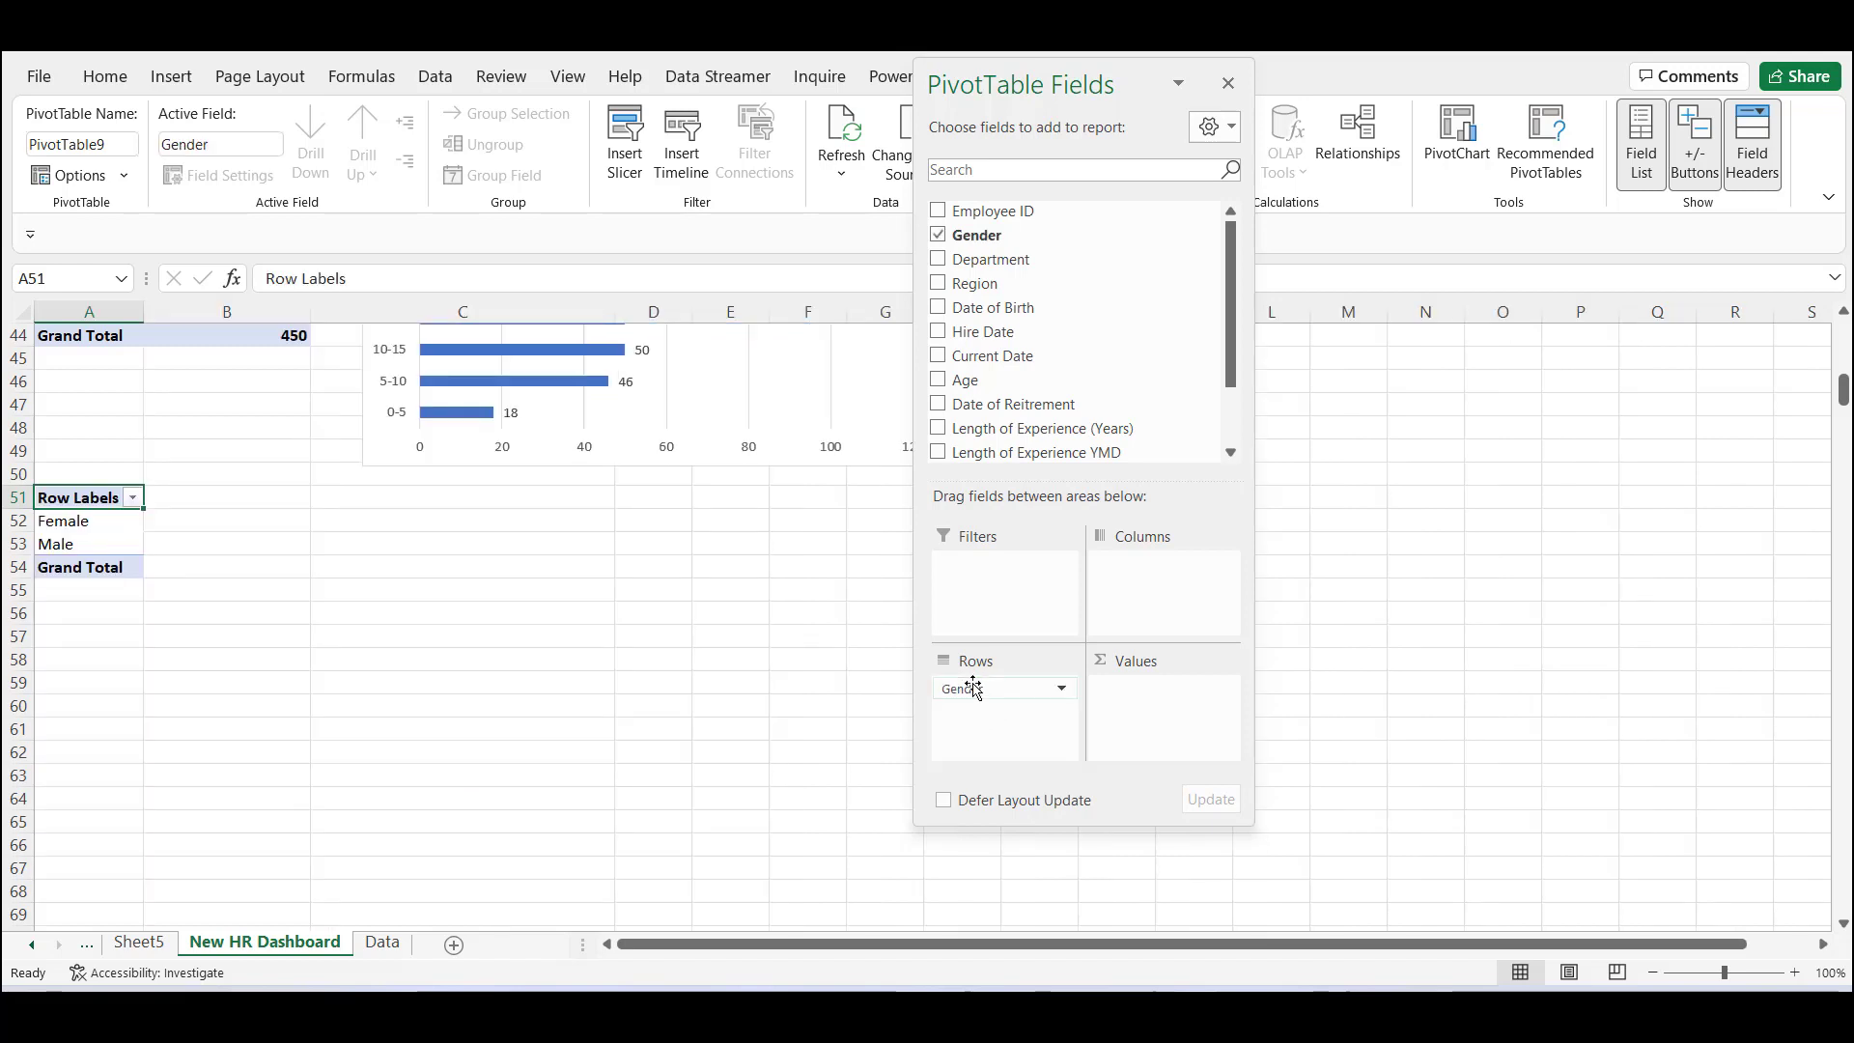
pyautogui.moveTo(1039, 211); pyautogui.dragTo(1157, 722)
pyautogui.click(1211, 689)
pyautogui.click(1175, 662)
pyautogui.click(565, 549)
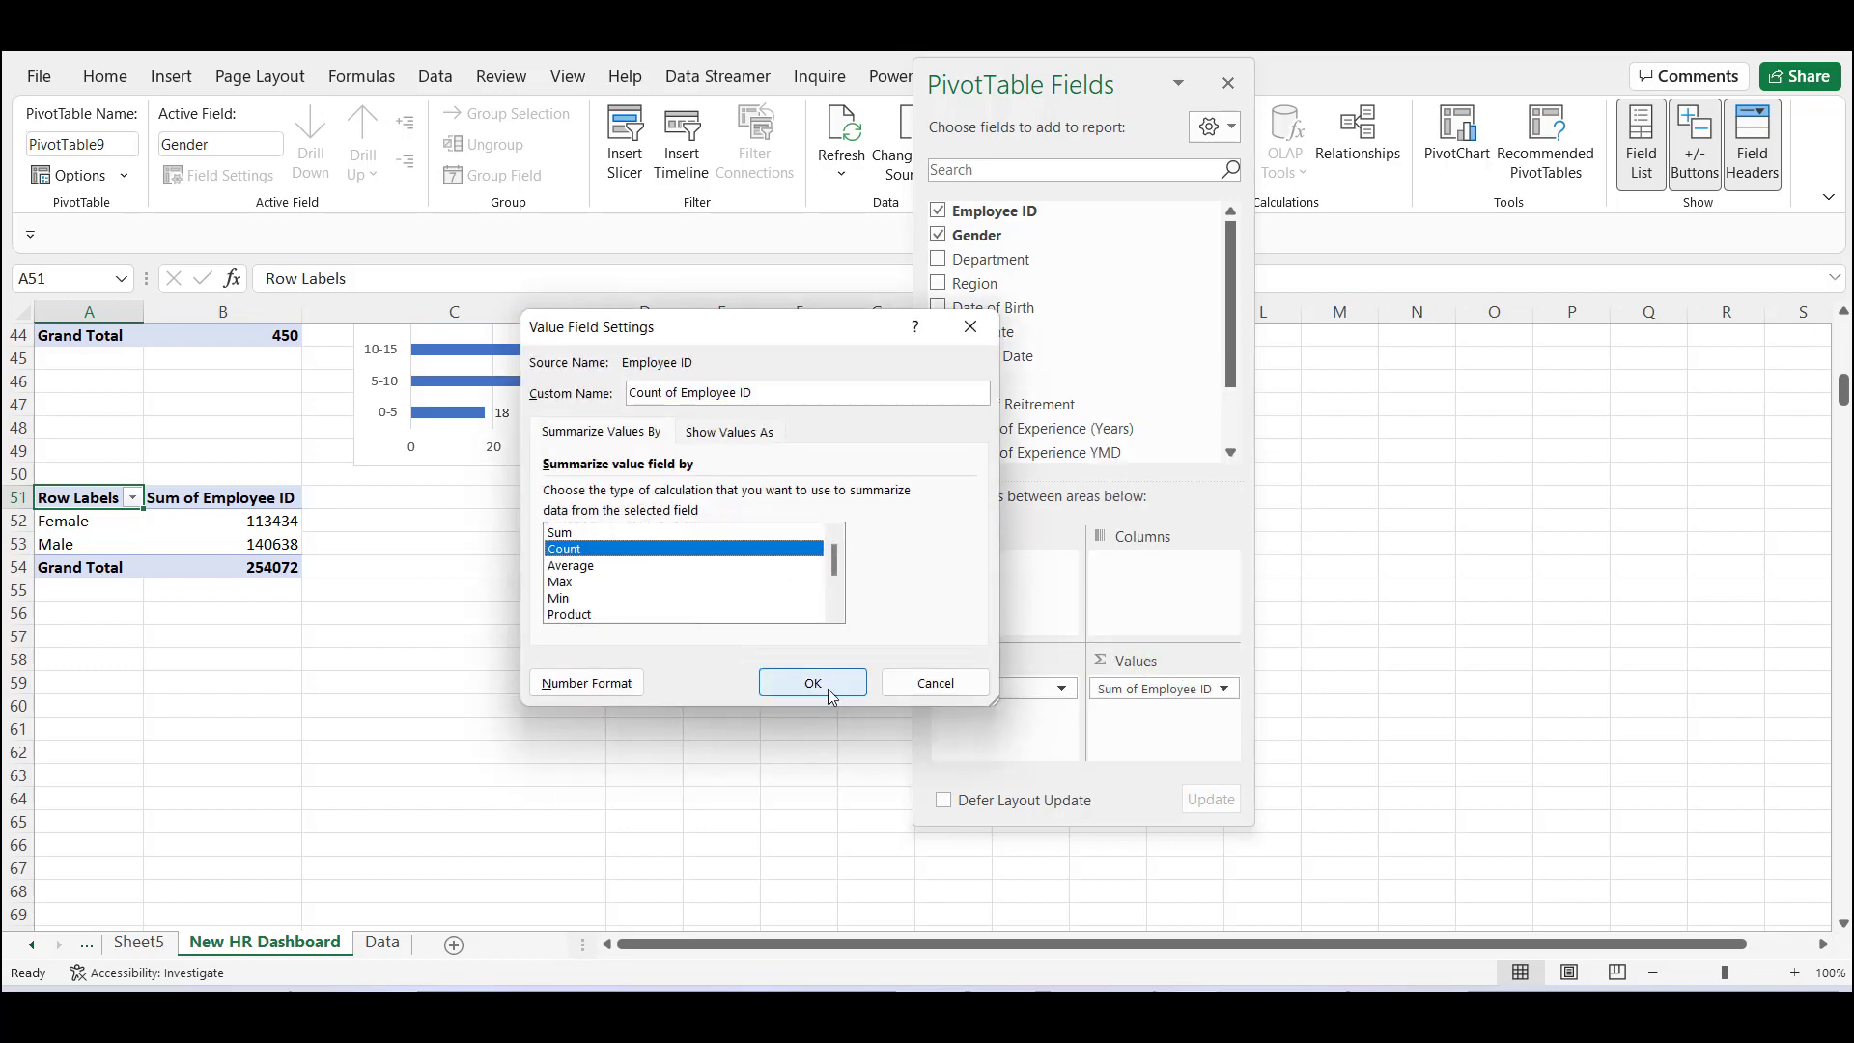
pyautogui.click(827, 688)
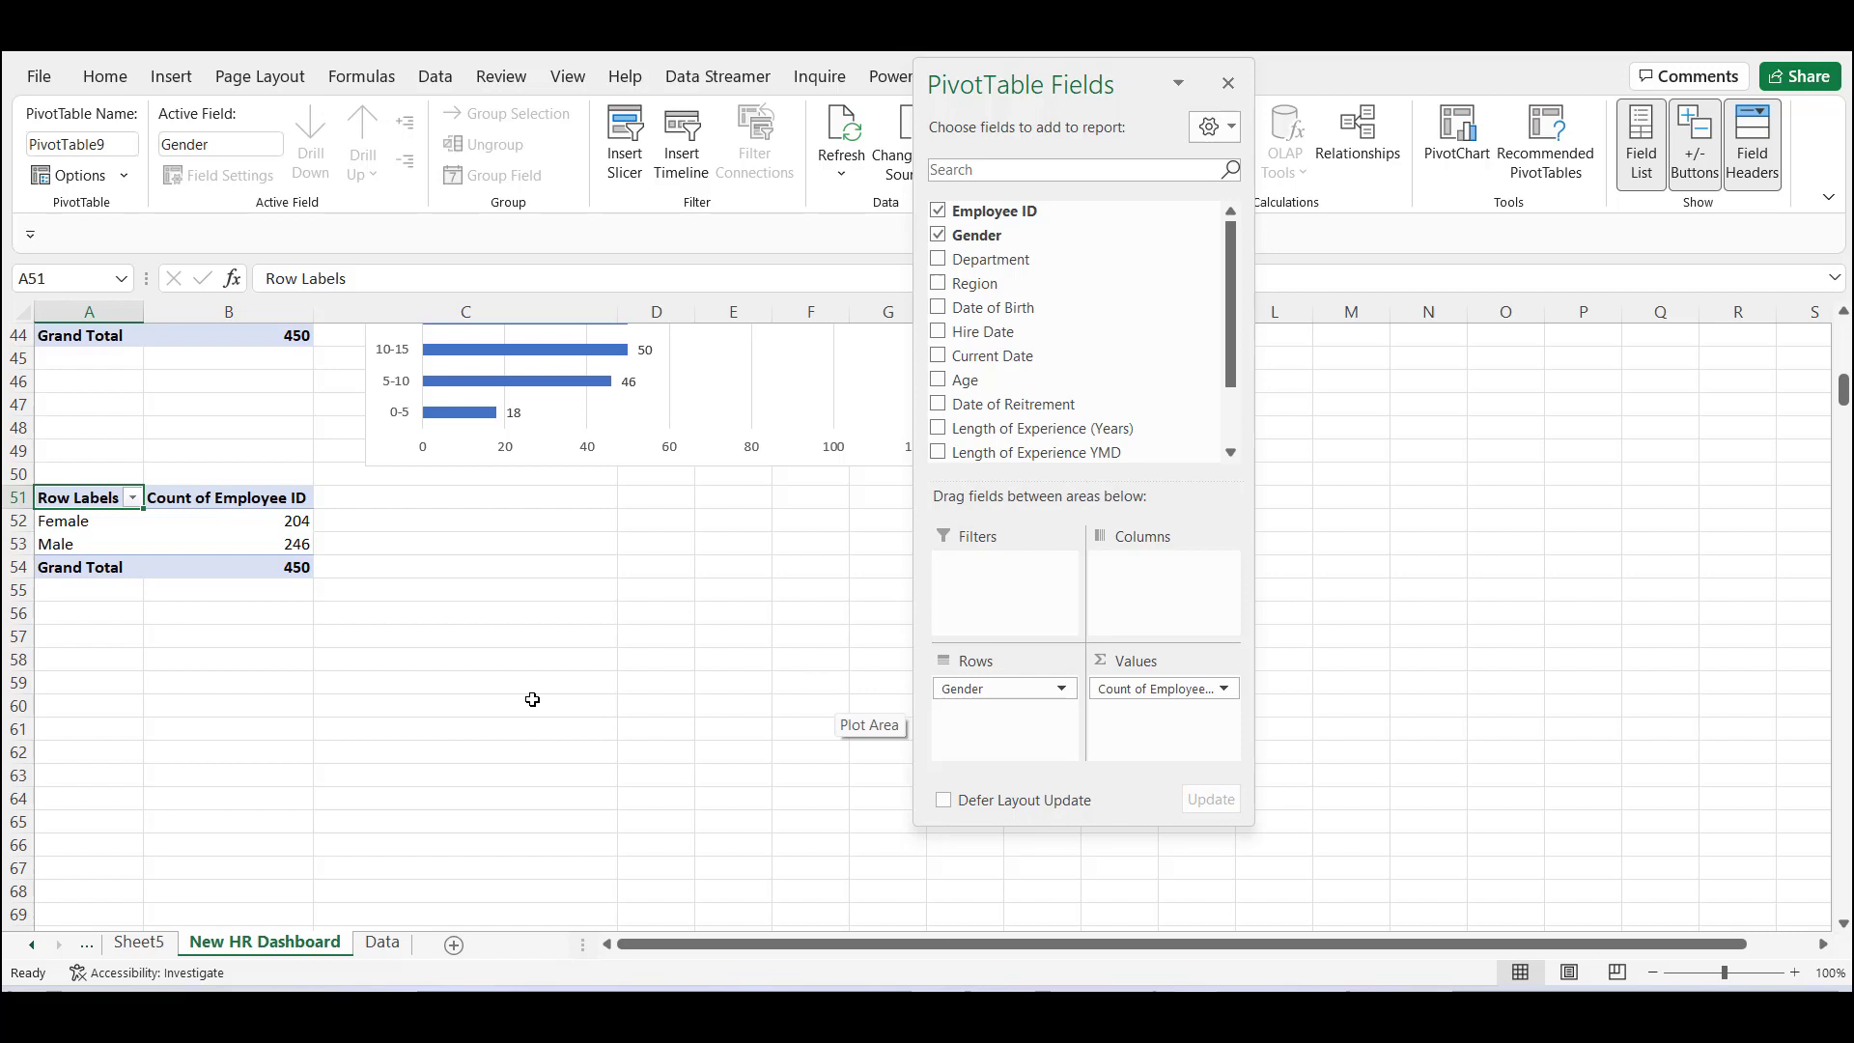
# Rename the row label header in cell A51 to "Gender".
pyautogui.write('Gender')
pyautogui.press('Return')
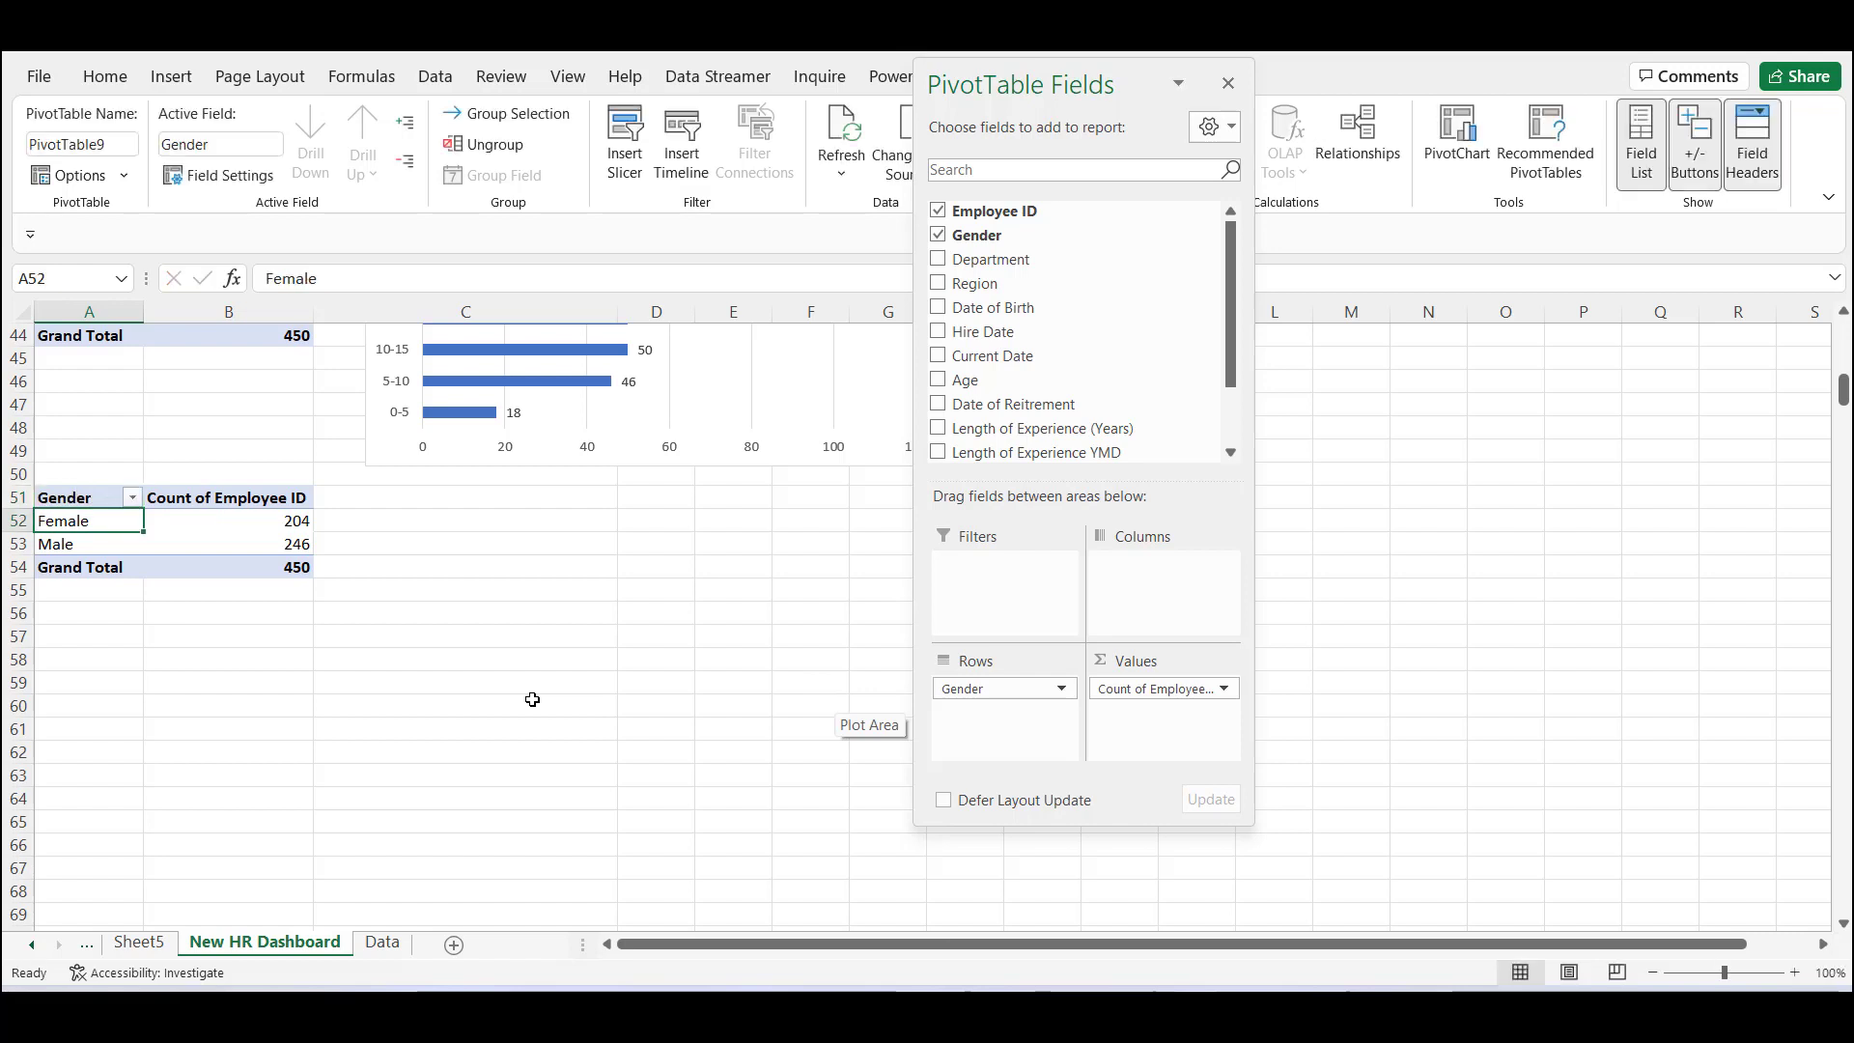
# Rename the gender PivotTable's value header in cell B51 to "Employee Headcount".
pyautogui.press('Up')
pyautogui.press('Right')
pyautogui.write('Employee Headcount')
pyautogui.press('Return')
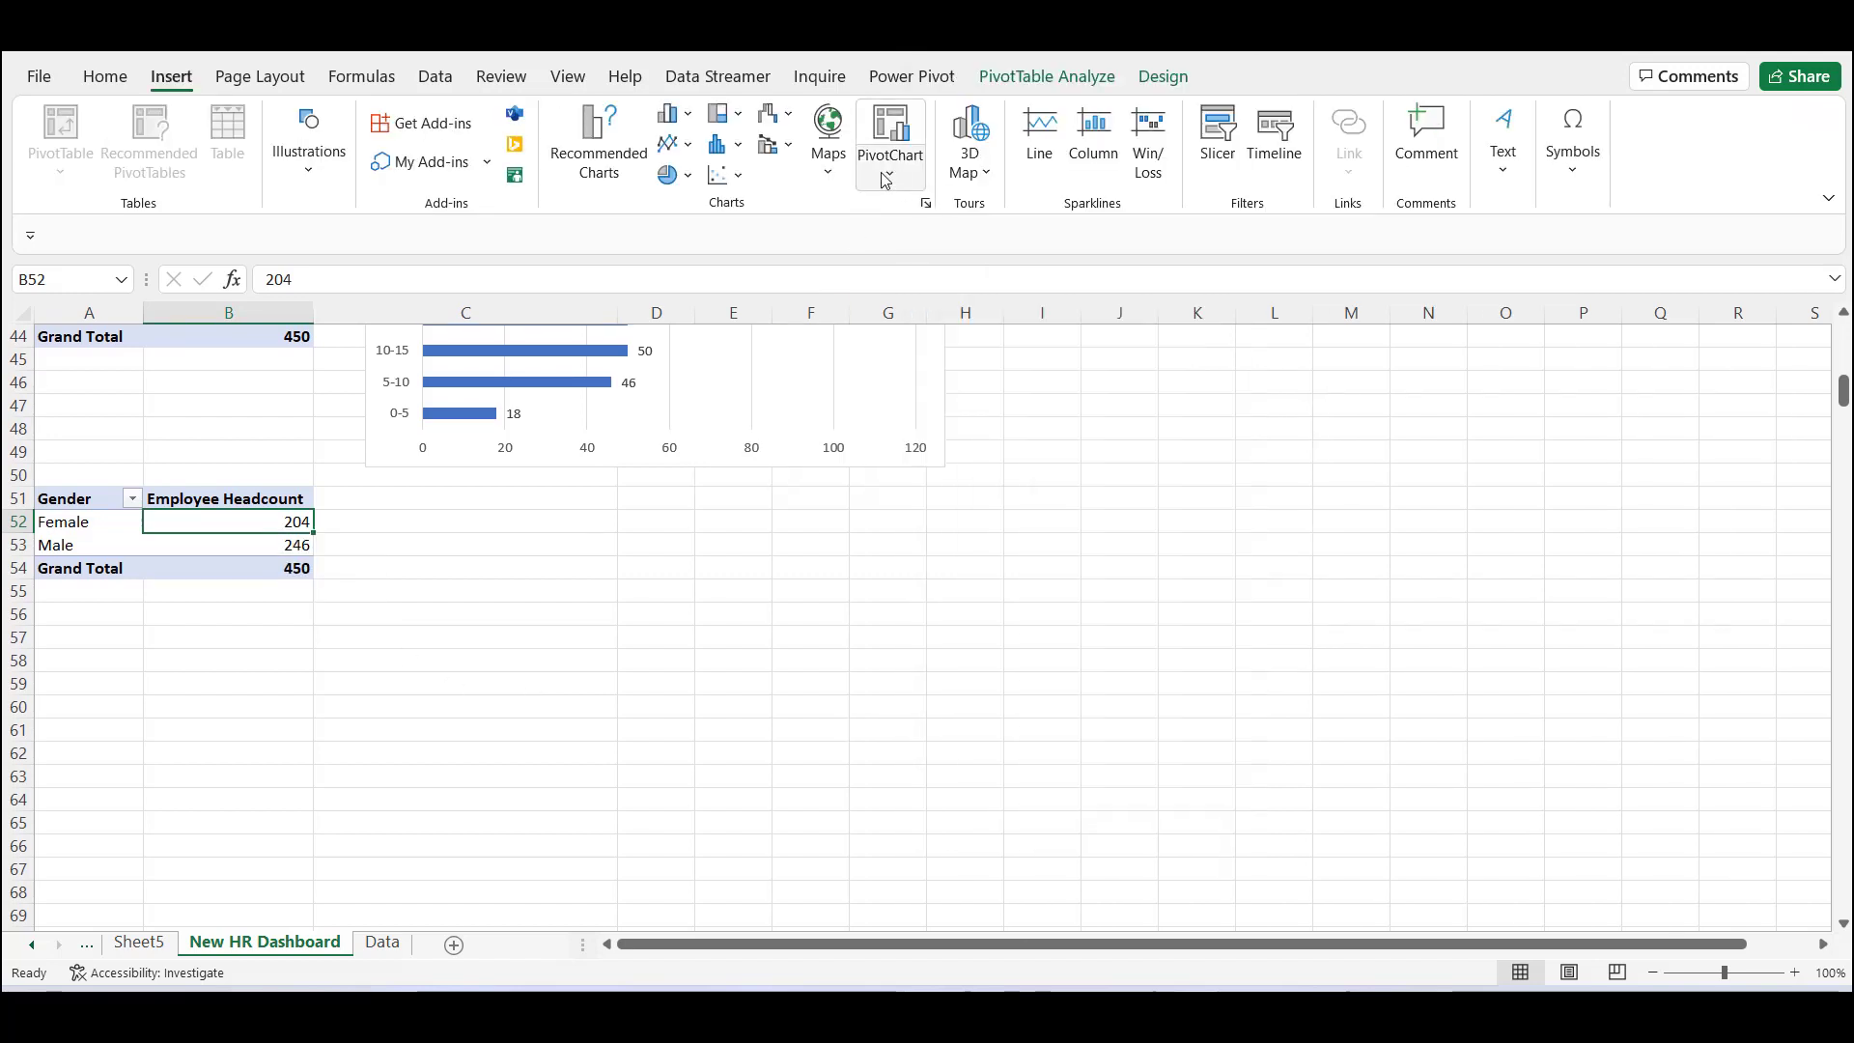
# Insert a Doughnut PivotChart from the gender PivotTable.
pyautogui.click(885, 181)
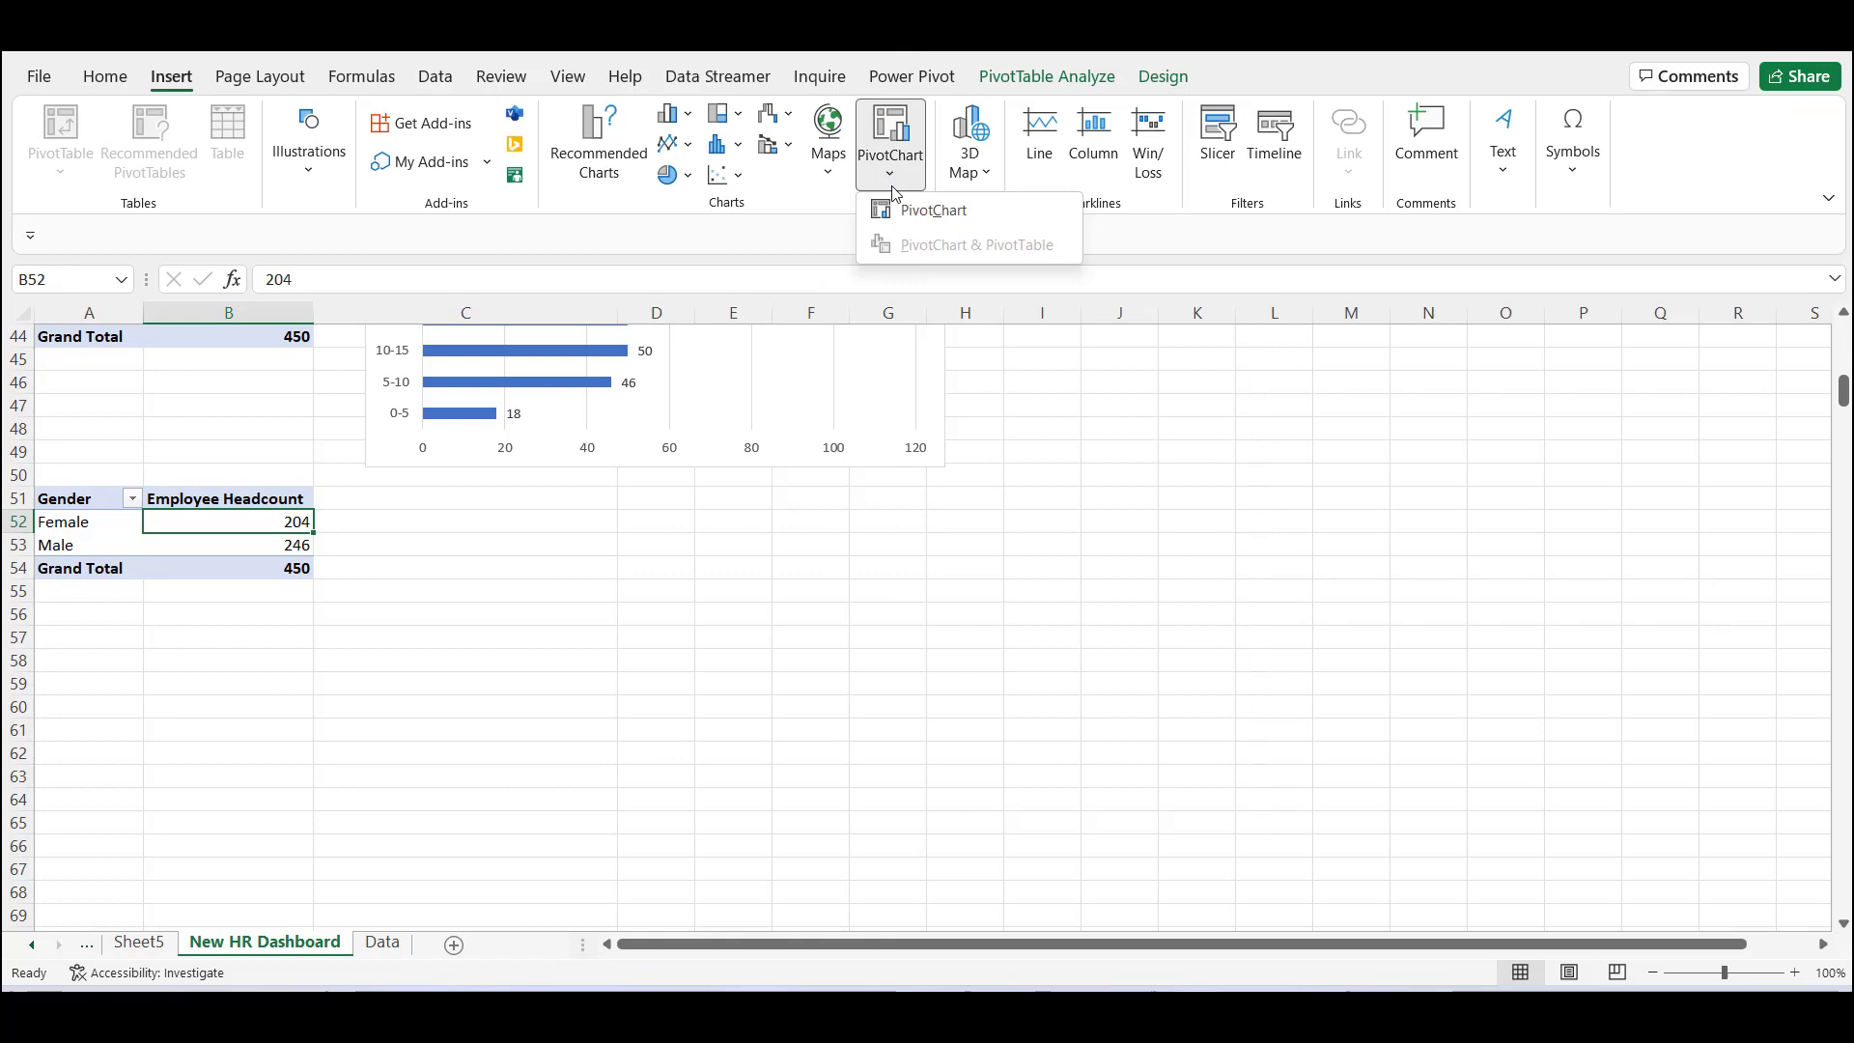
pyautogui.click(913, 203)
pyautogui.click(614, 338)
pyautogui.click(1046, 262)
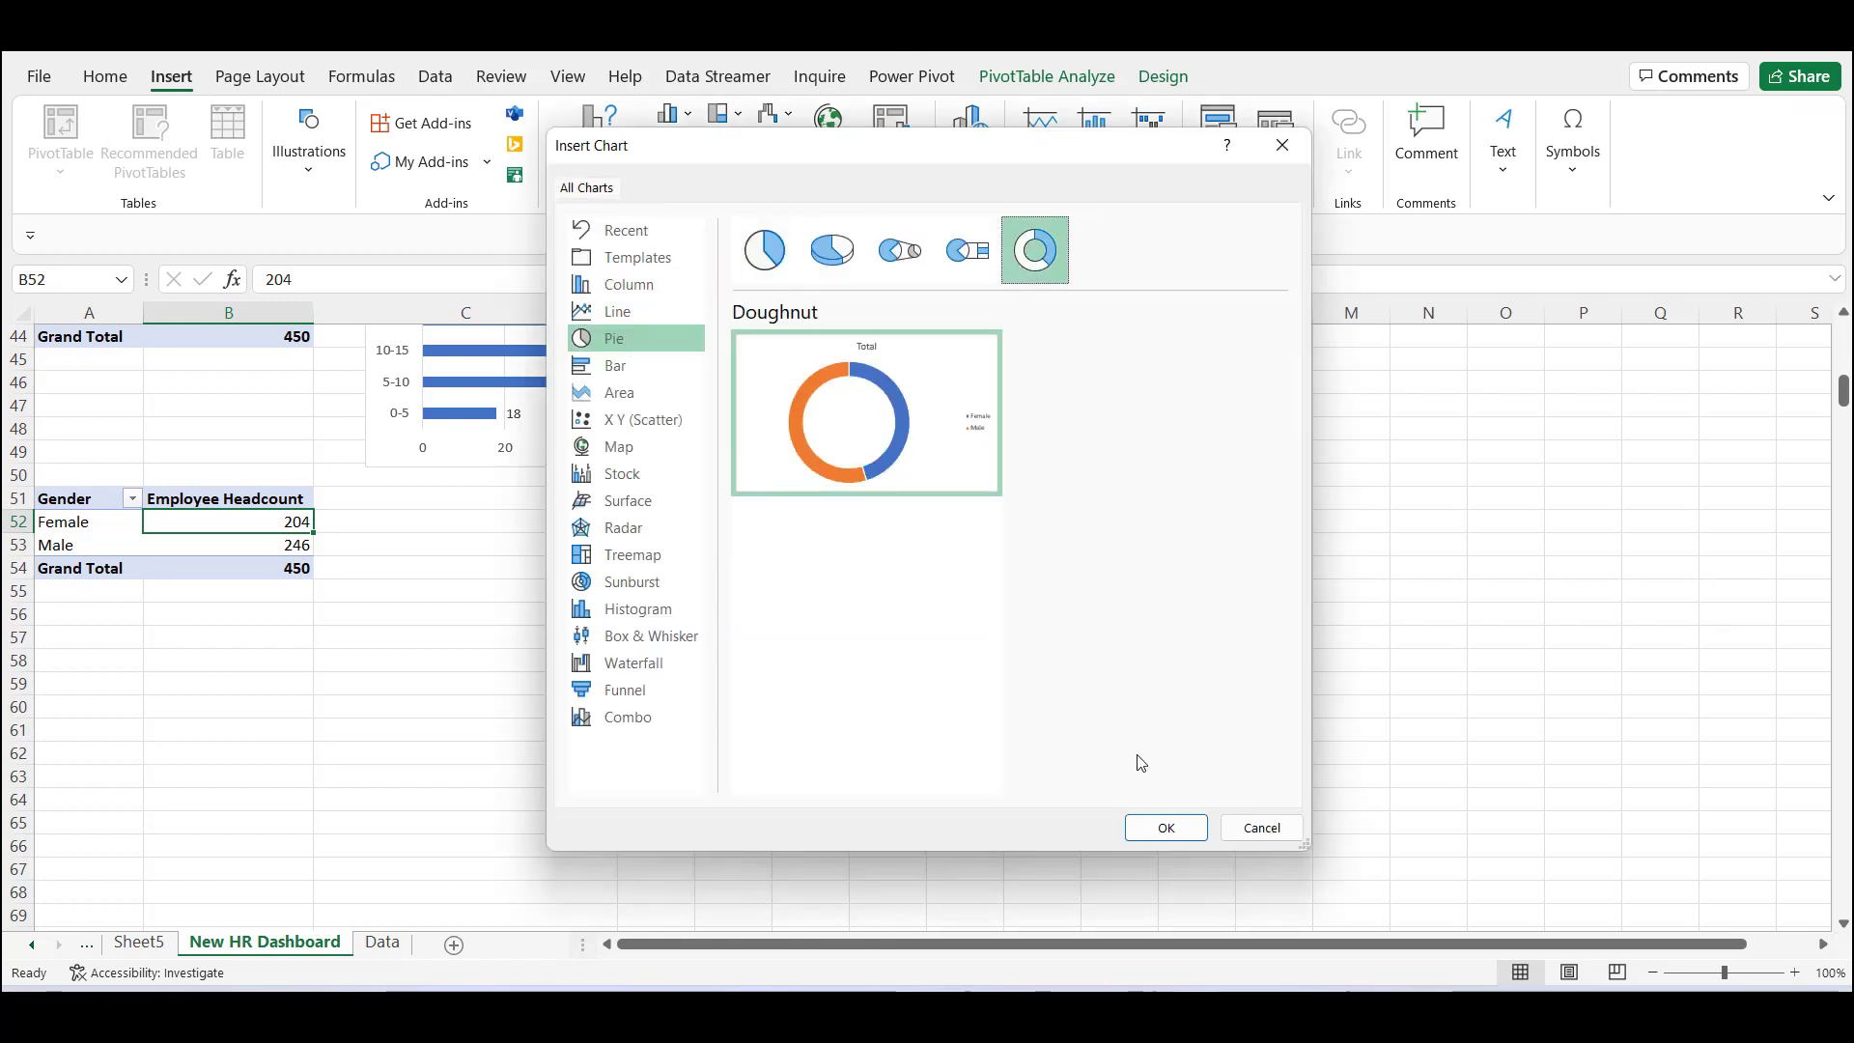
pyautogui.click(1165, 826)
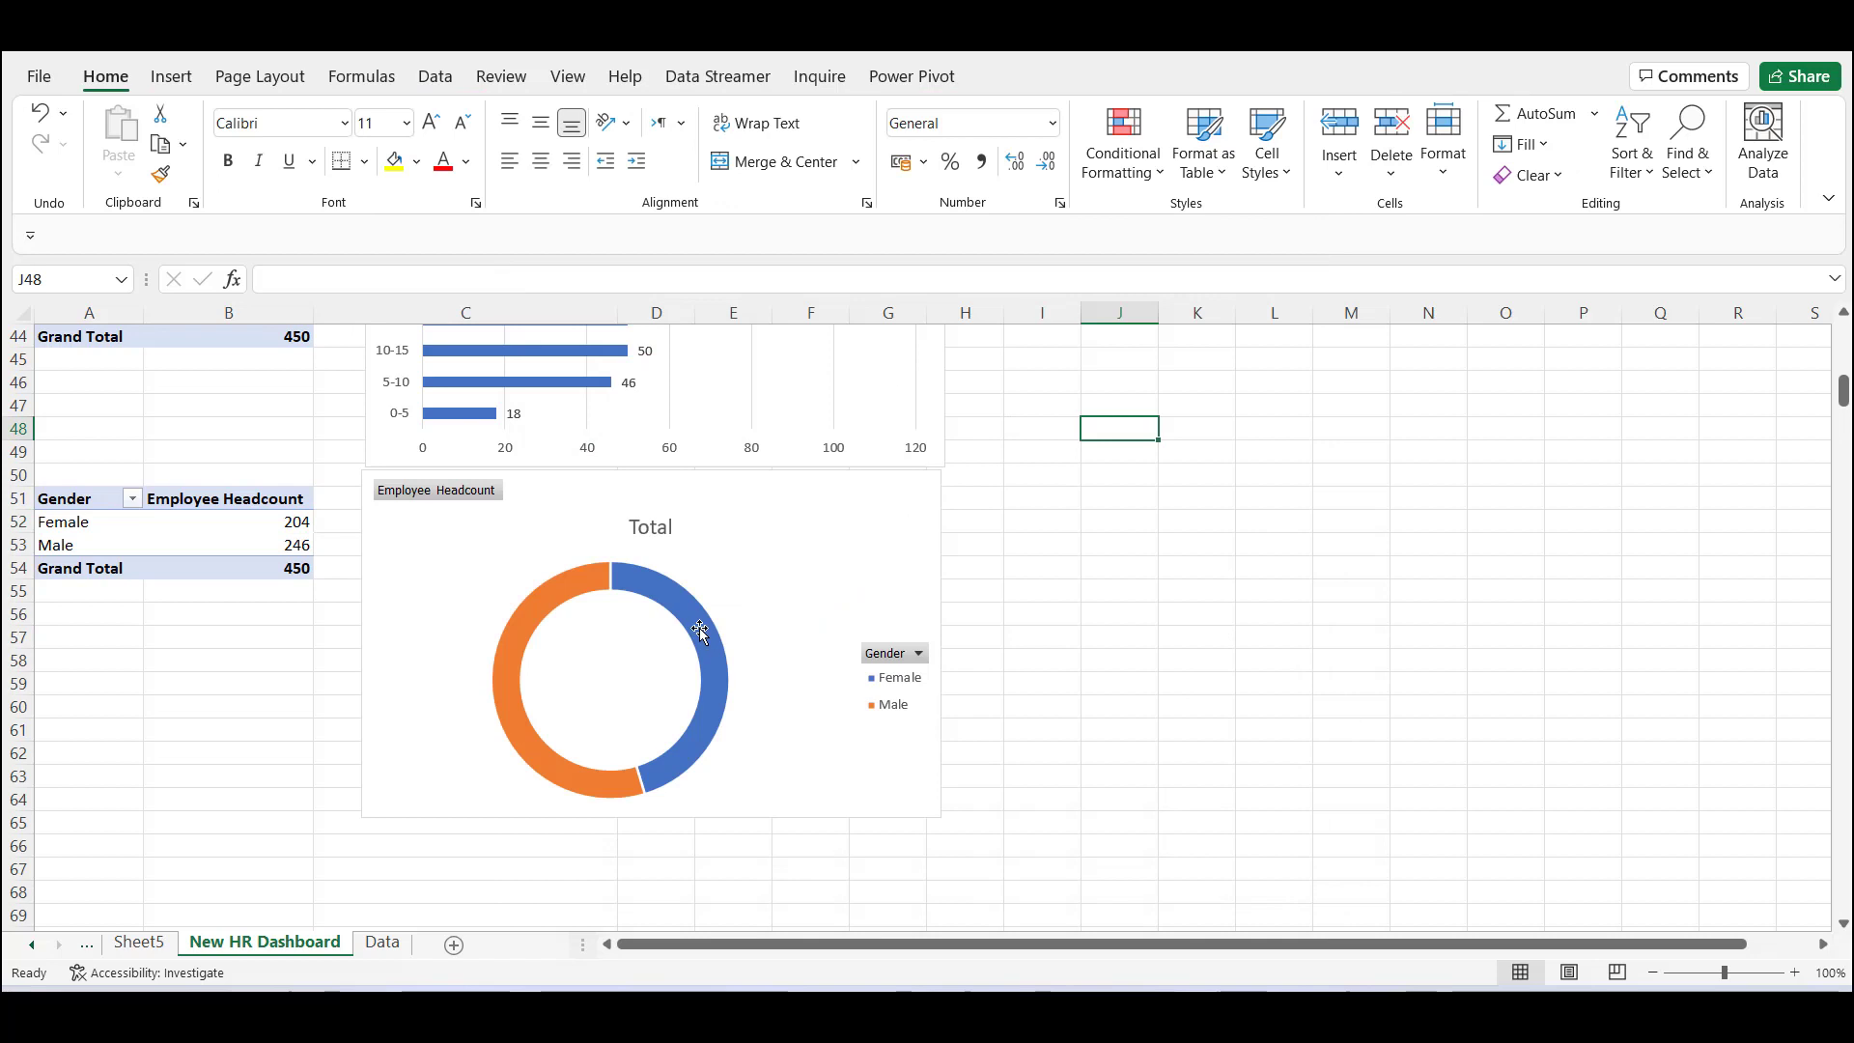
# Apply the chart style with a grey gradient background and dark percentage labels to the gender doughnut chart.
pyautogui.click(700, 632)
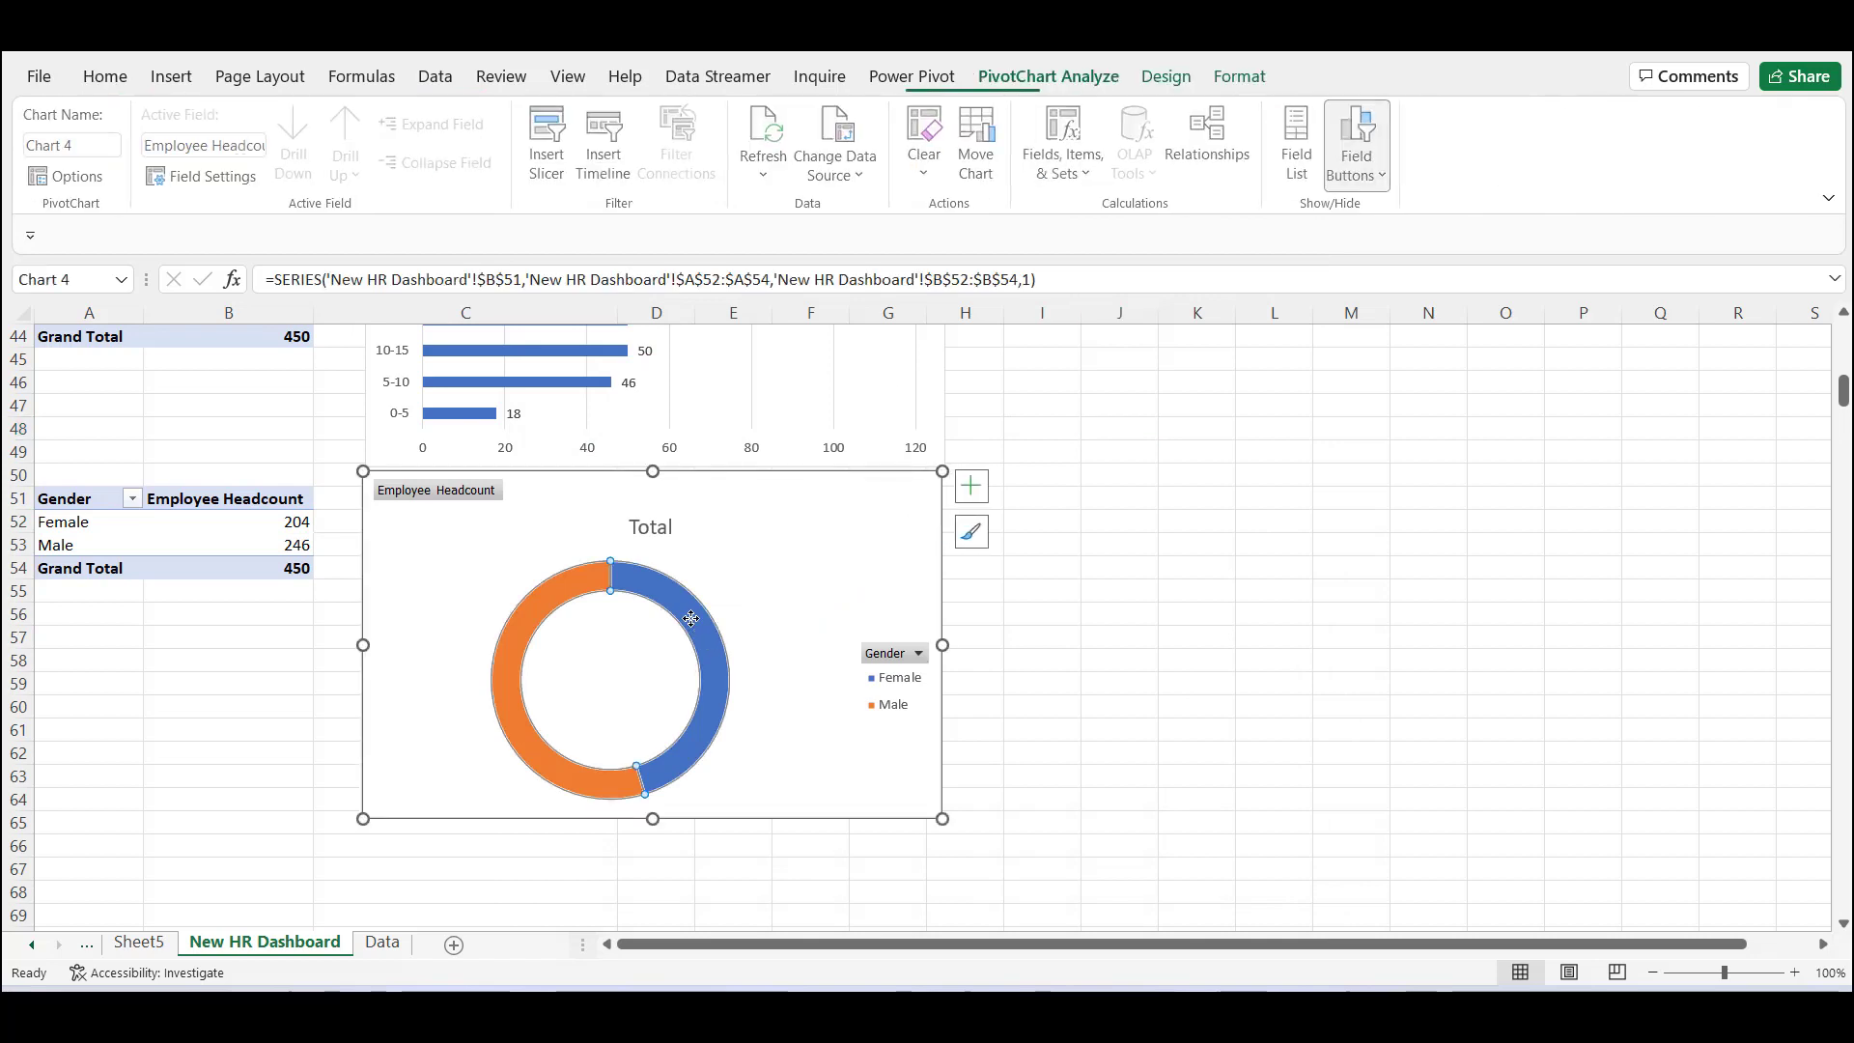
pyautogui.click(971, 532)
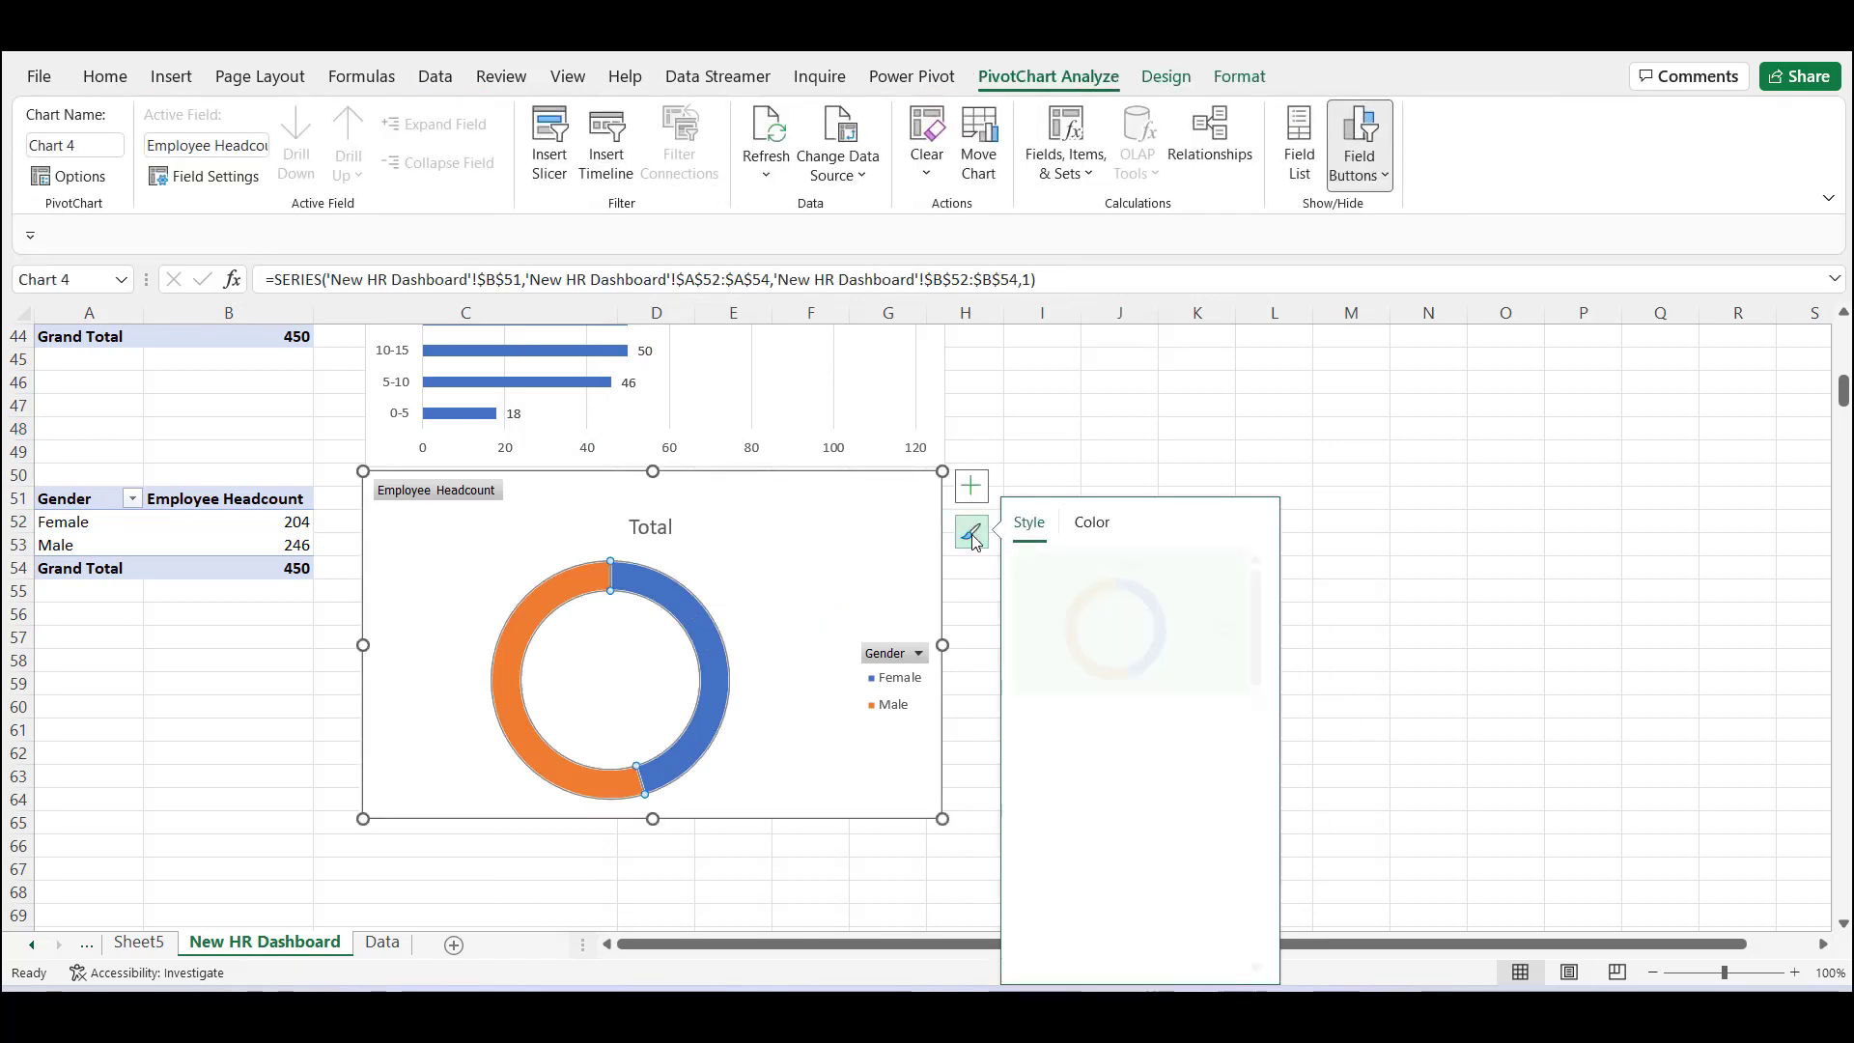
pyautogui.click(1125, 920)
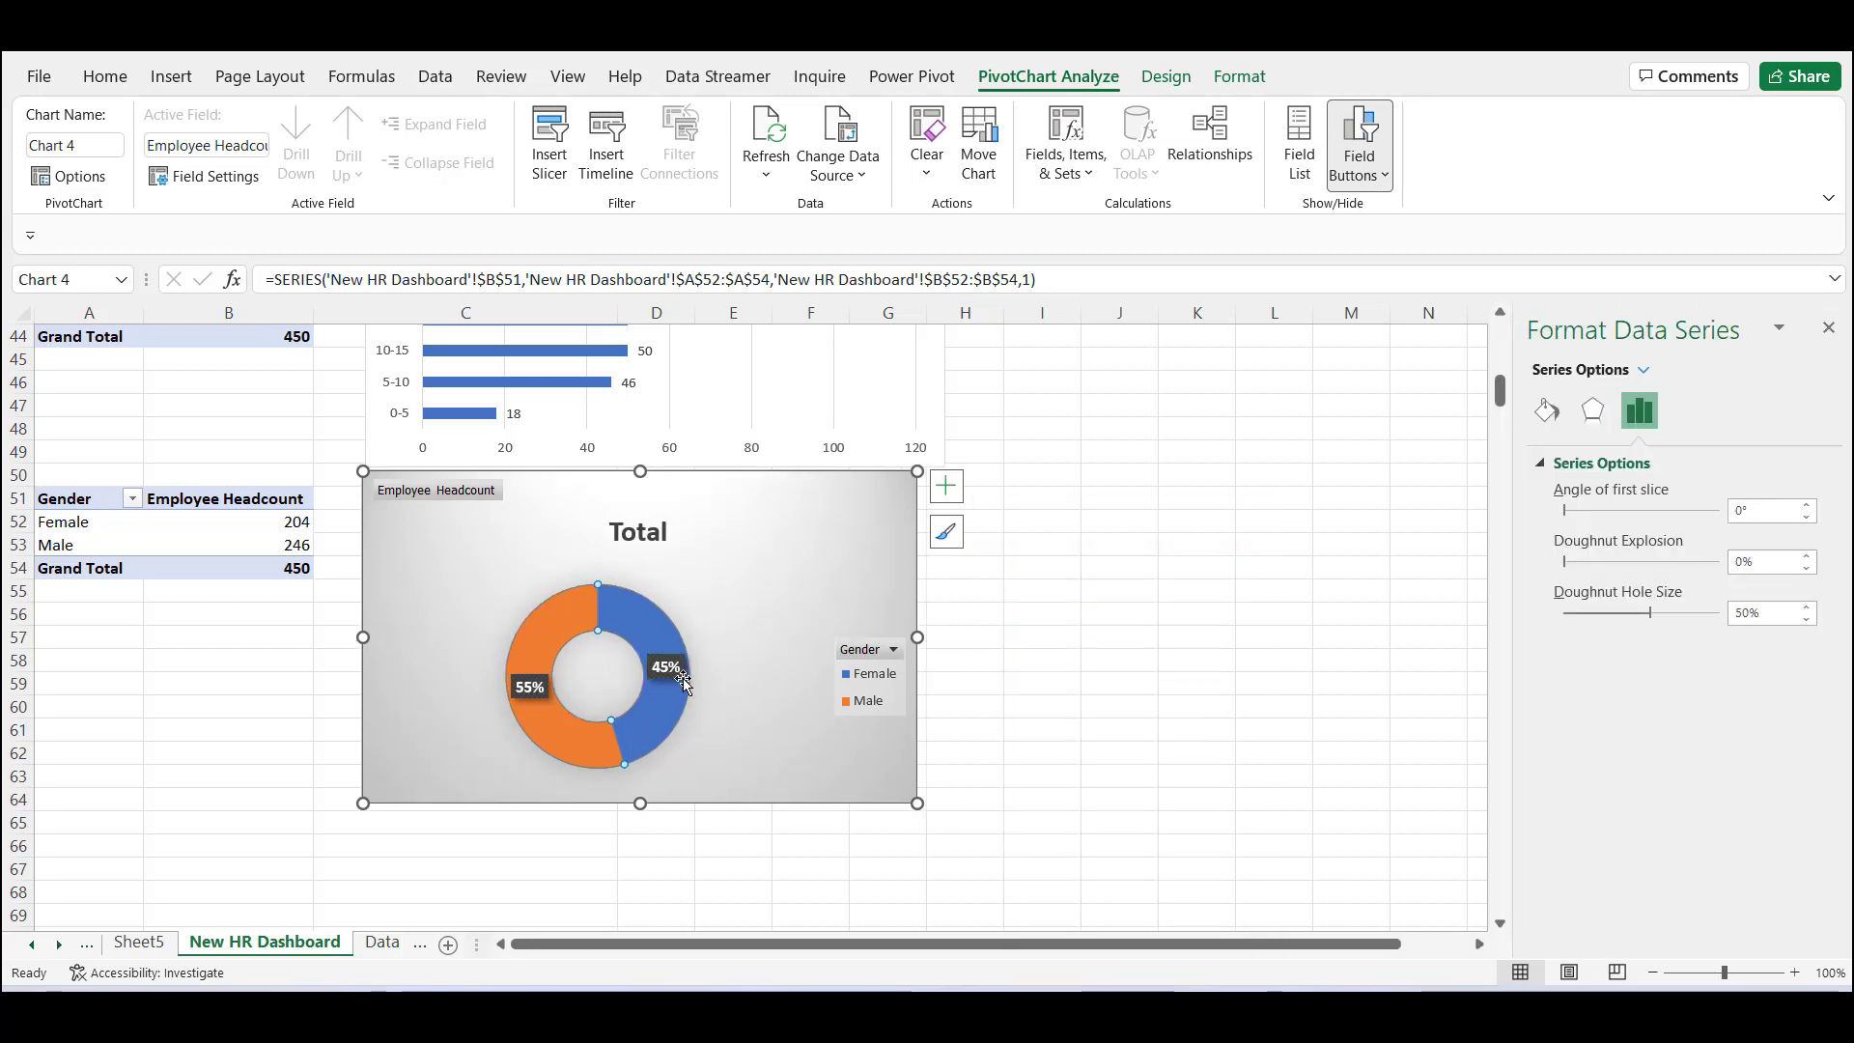
# Add the category name to the percentage data labels on the gender doughnut chart.
pyautogui.click(677, 672)
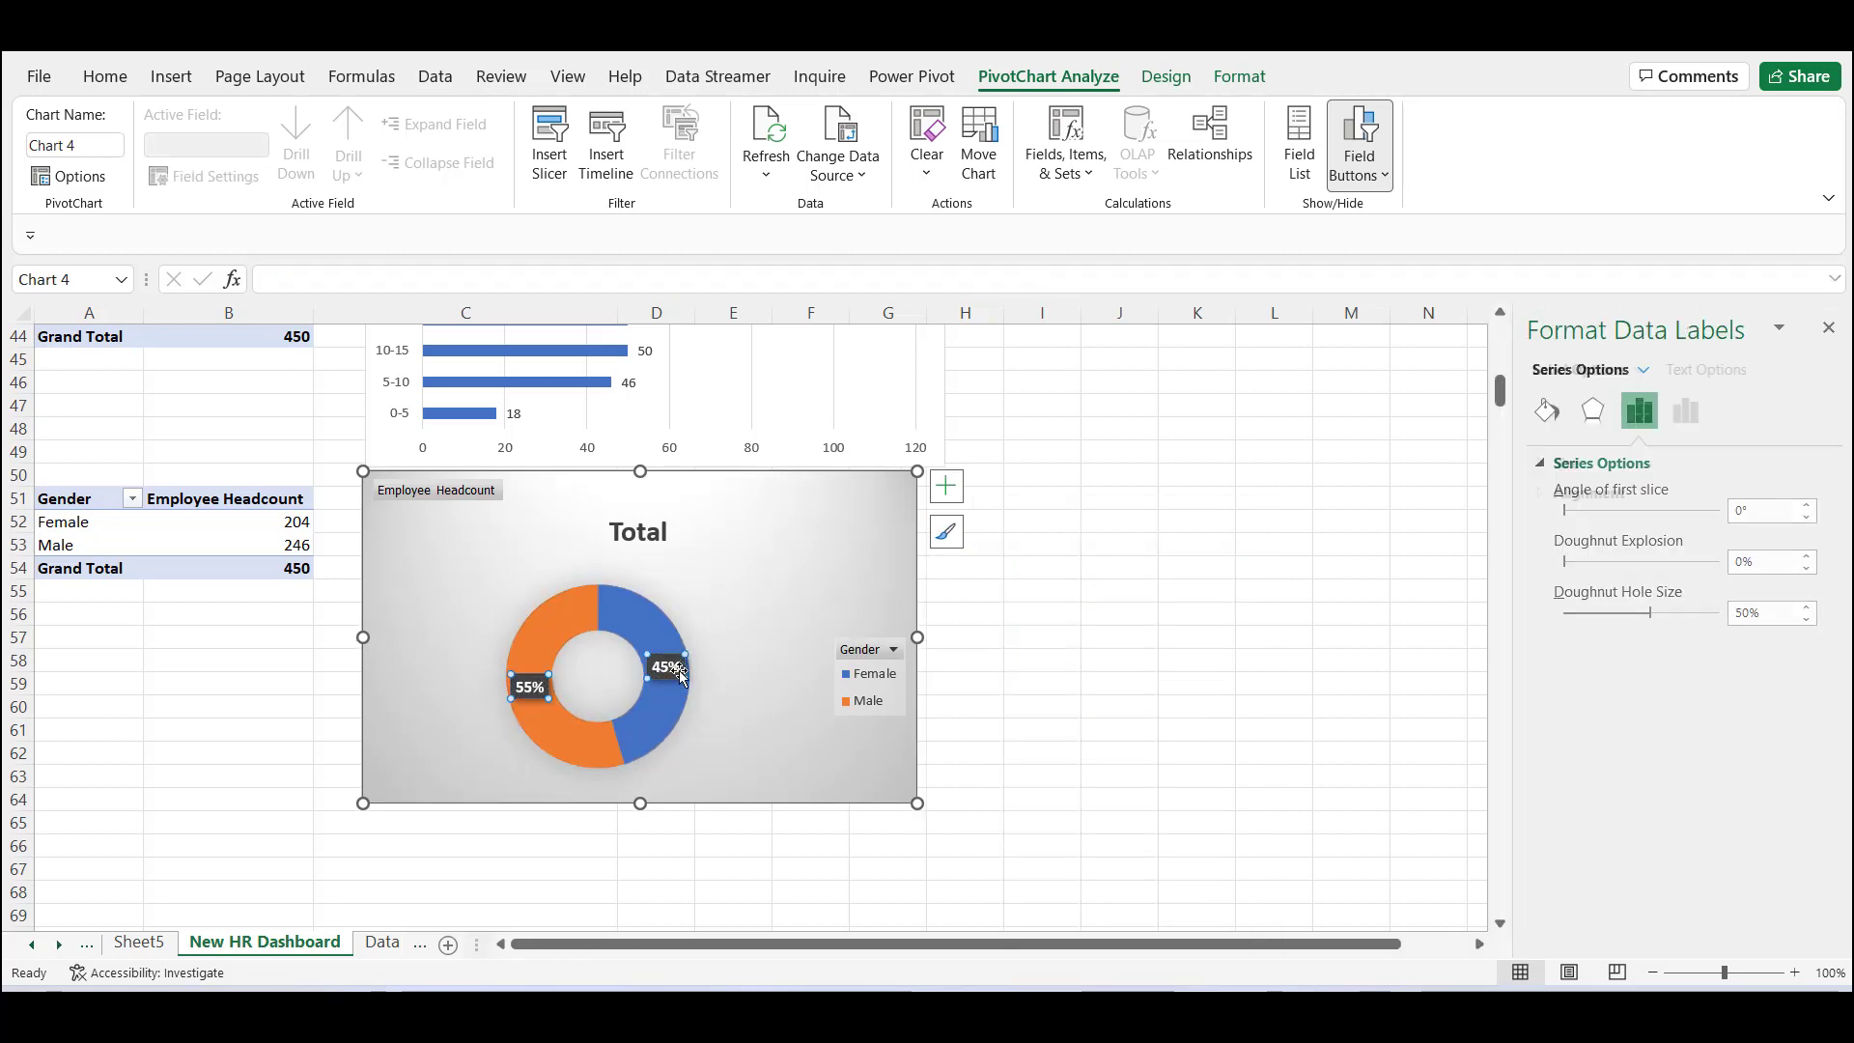
pyautogui.click(1685, 412)
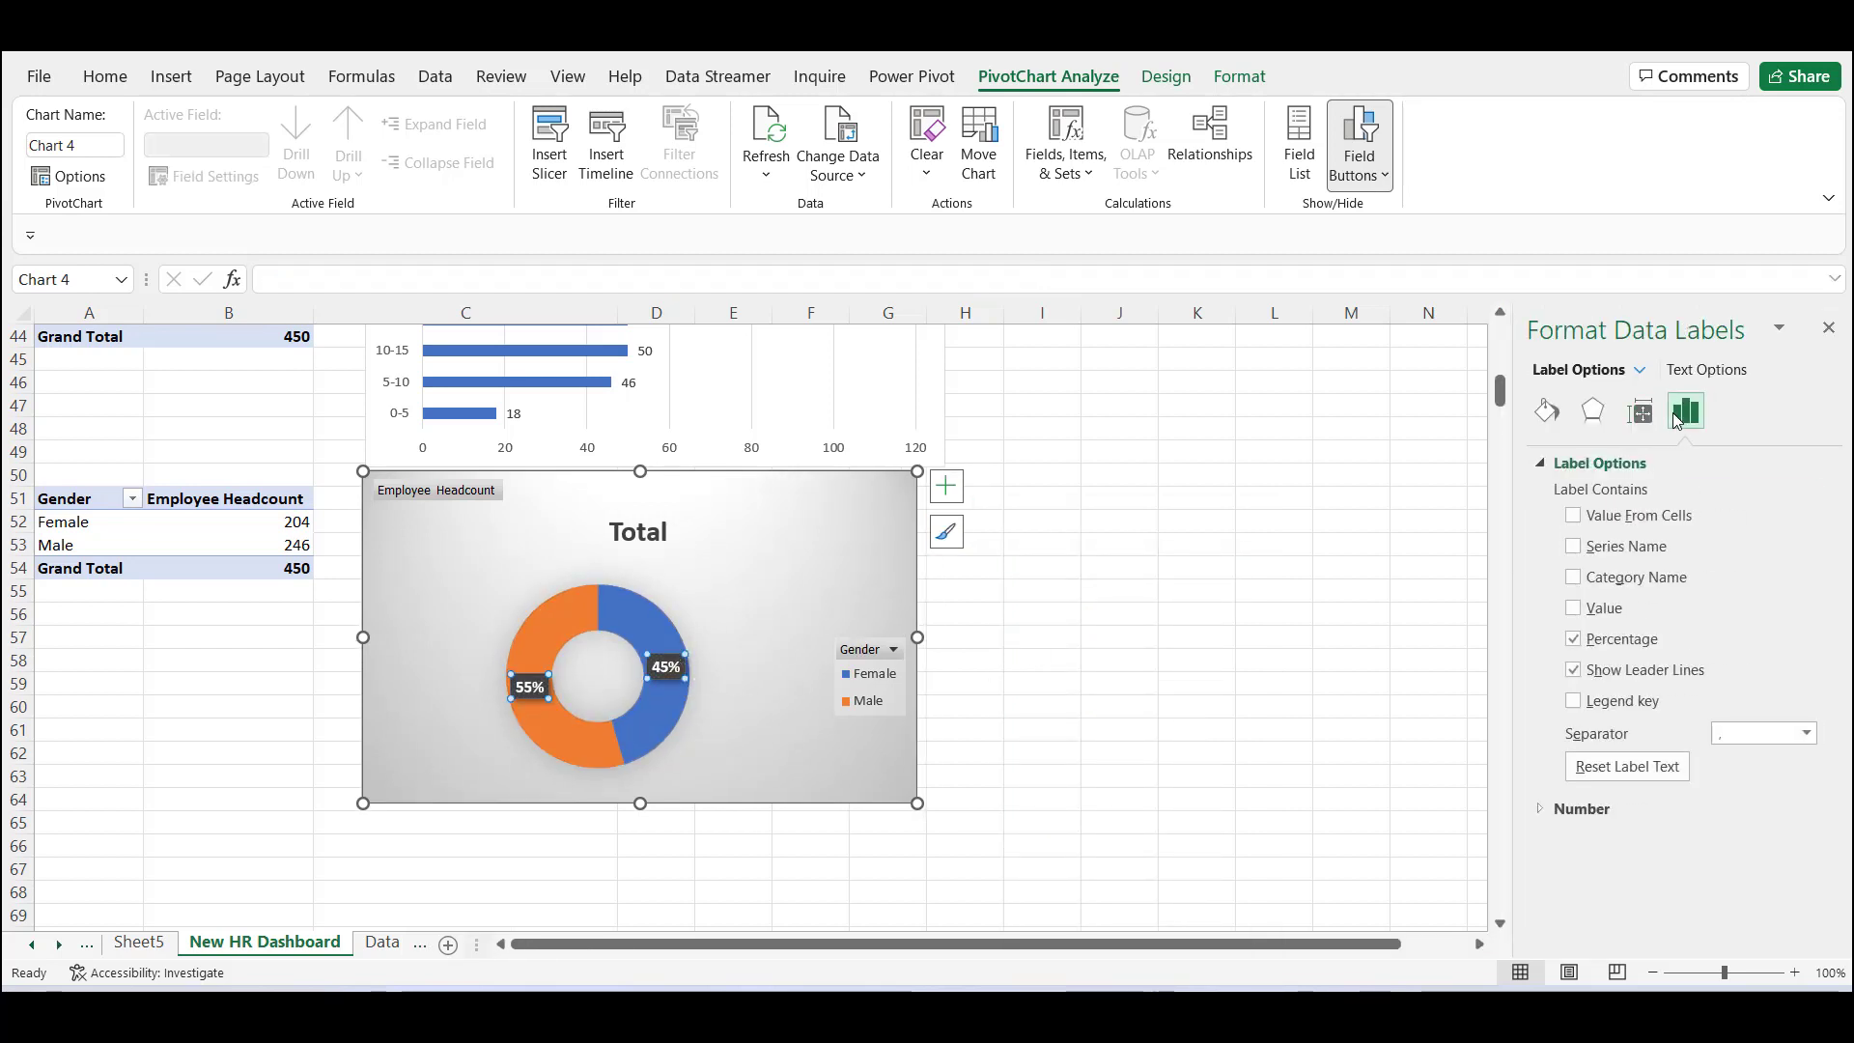
pyautogui.click(1663, 578)
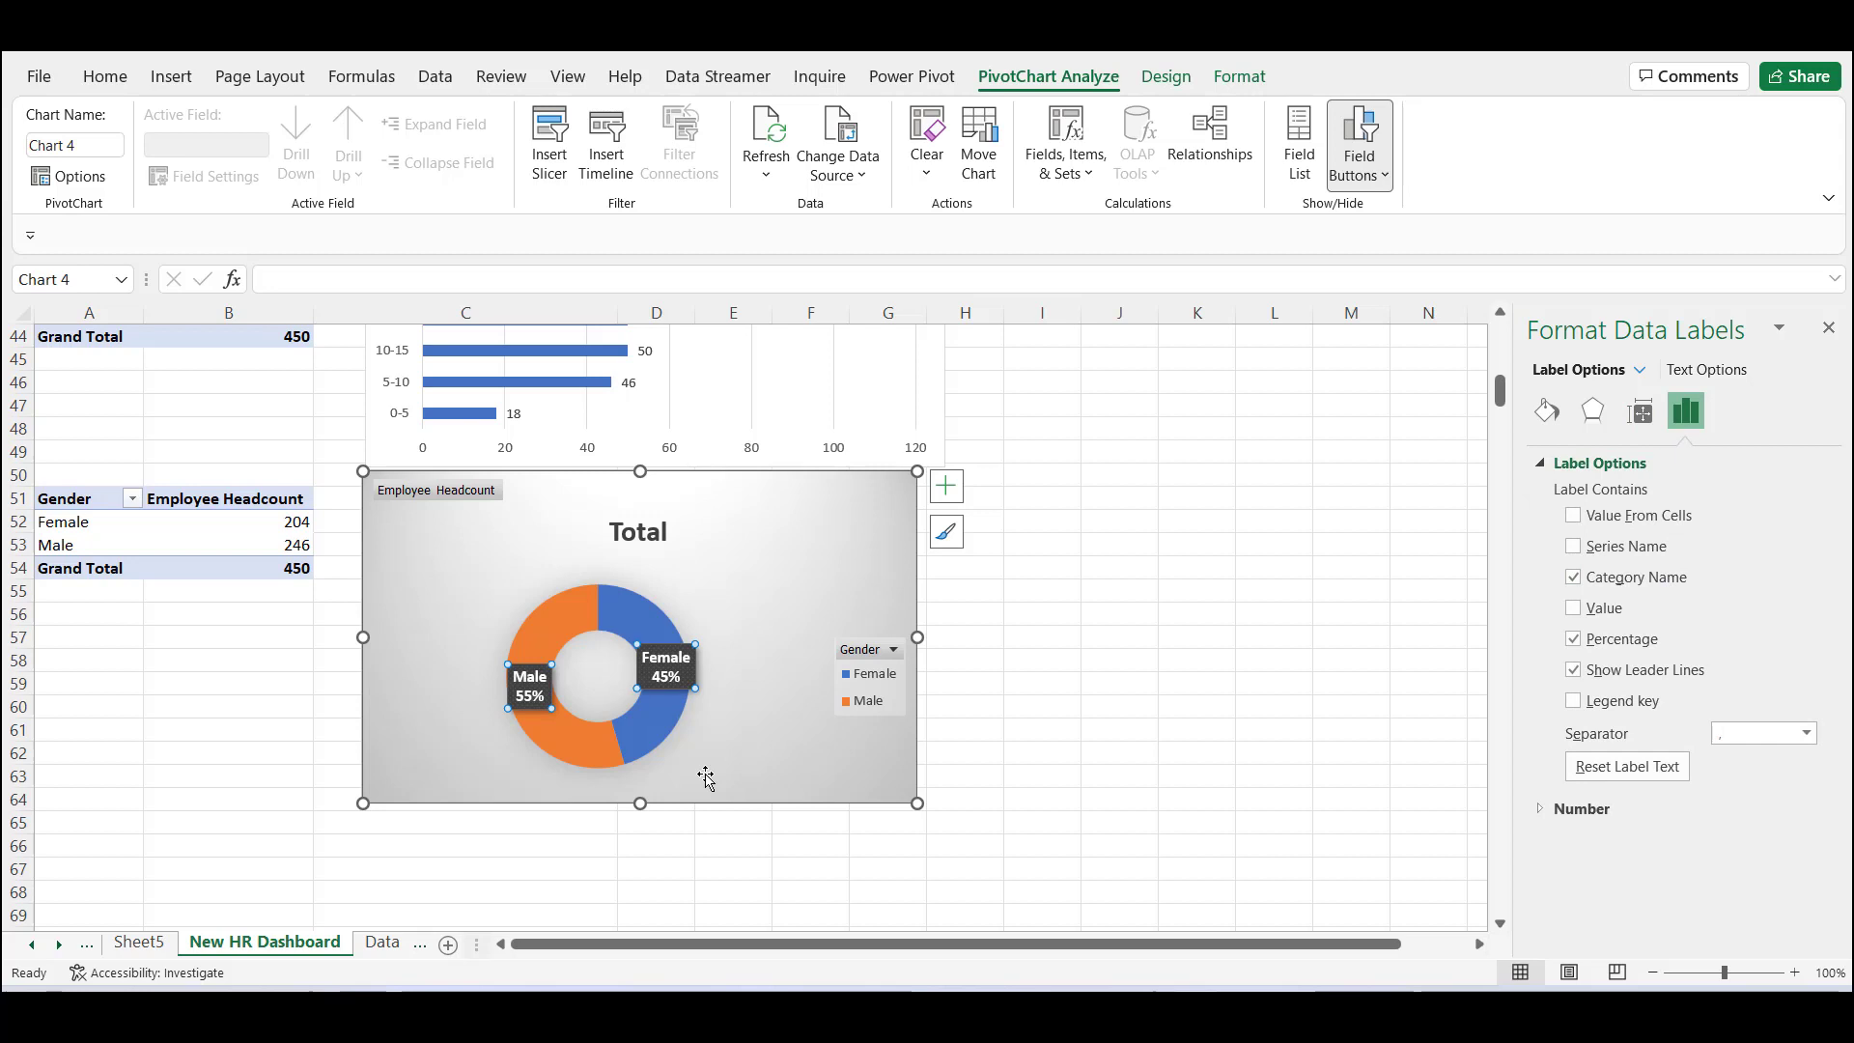
pyautogui.click(1009, 676)
# Delete the gender chart's legend and change the chart title to "Gender Distribution".
pyautogui.click(874, 688)
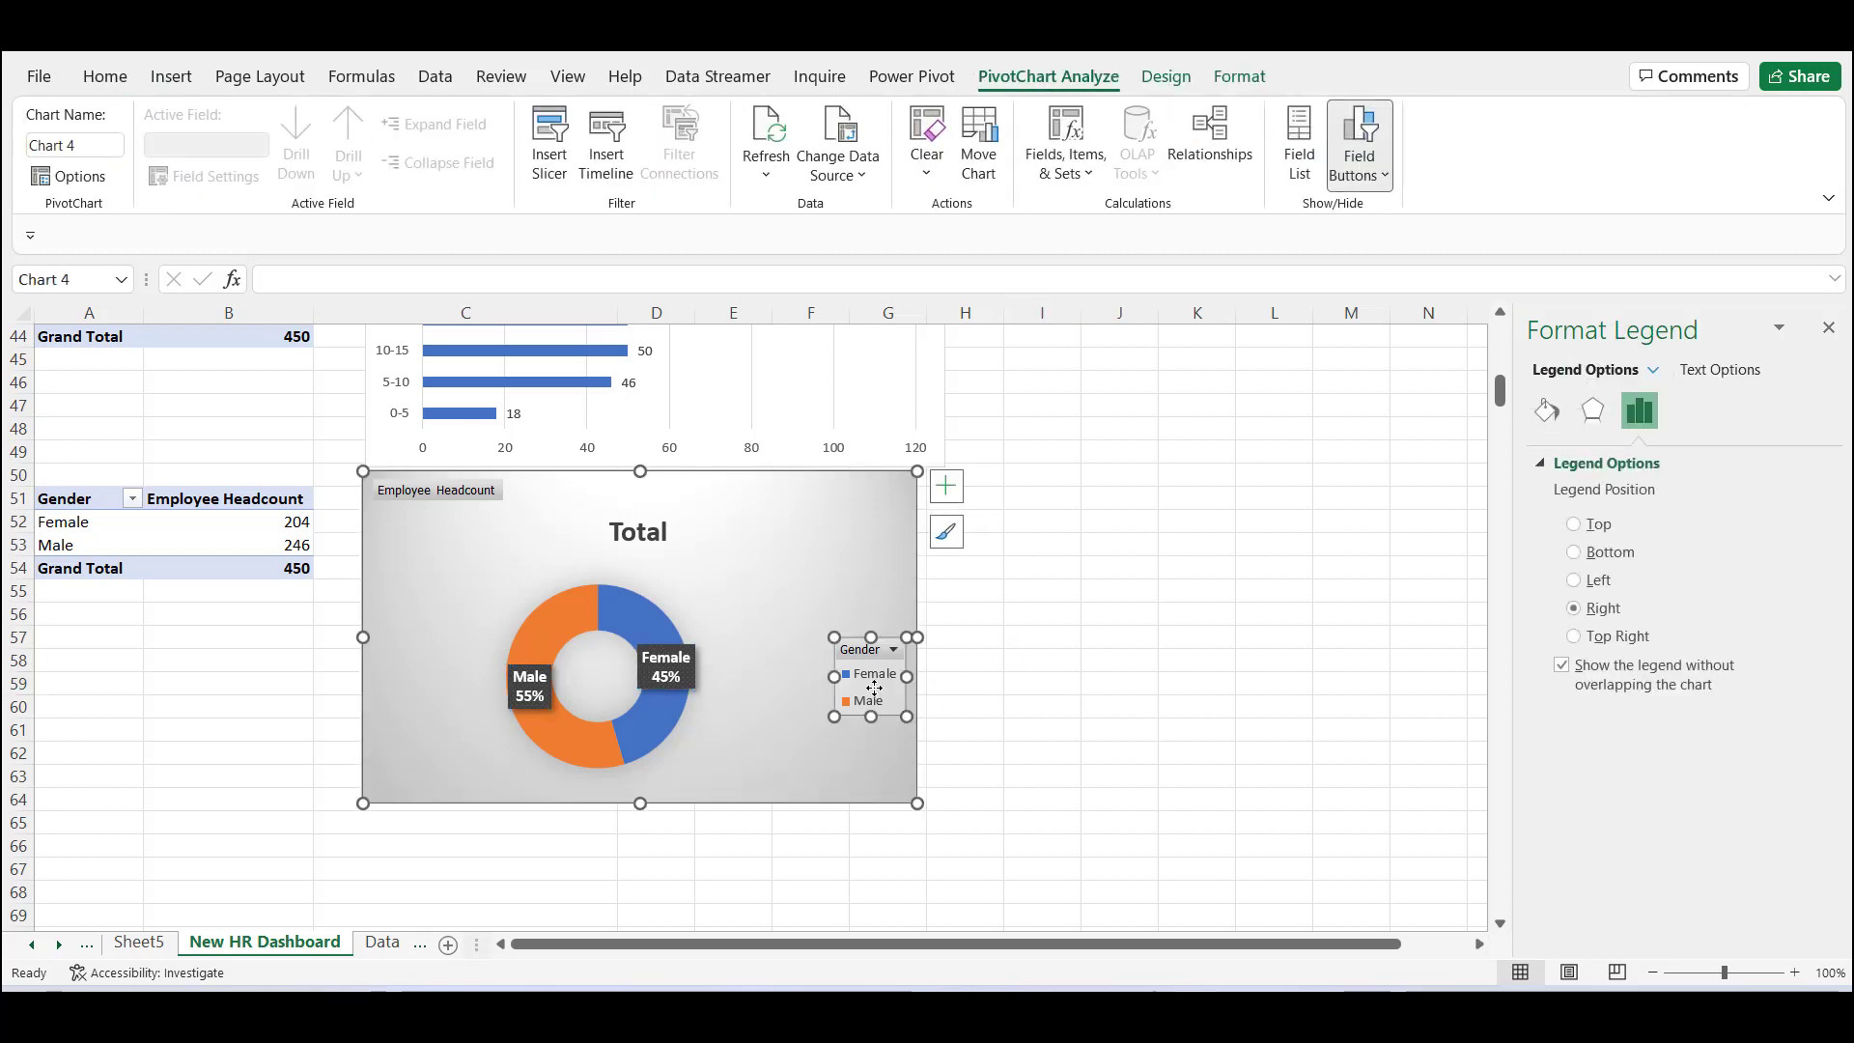
pyautogui.press('Delete')
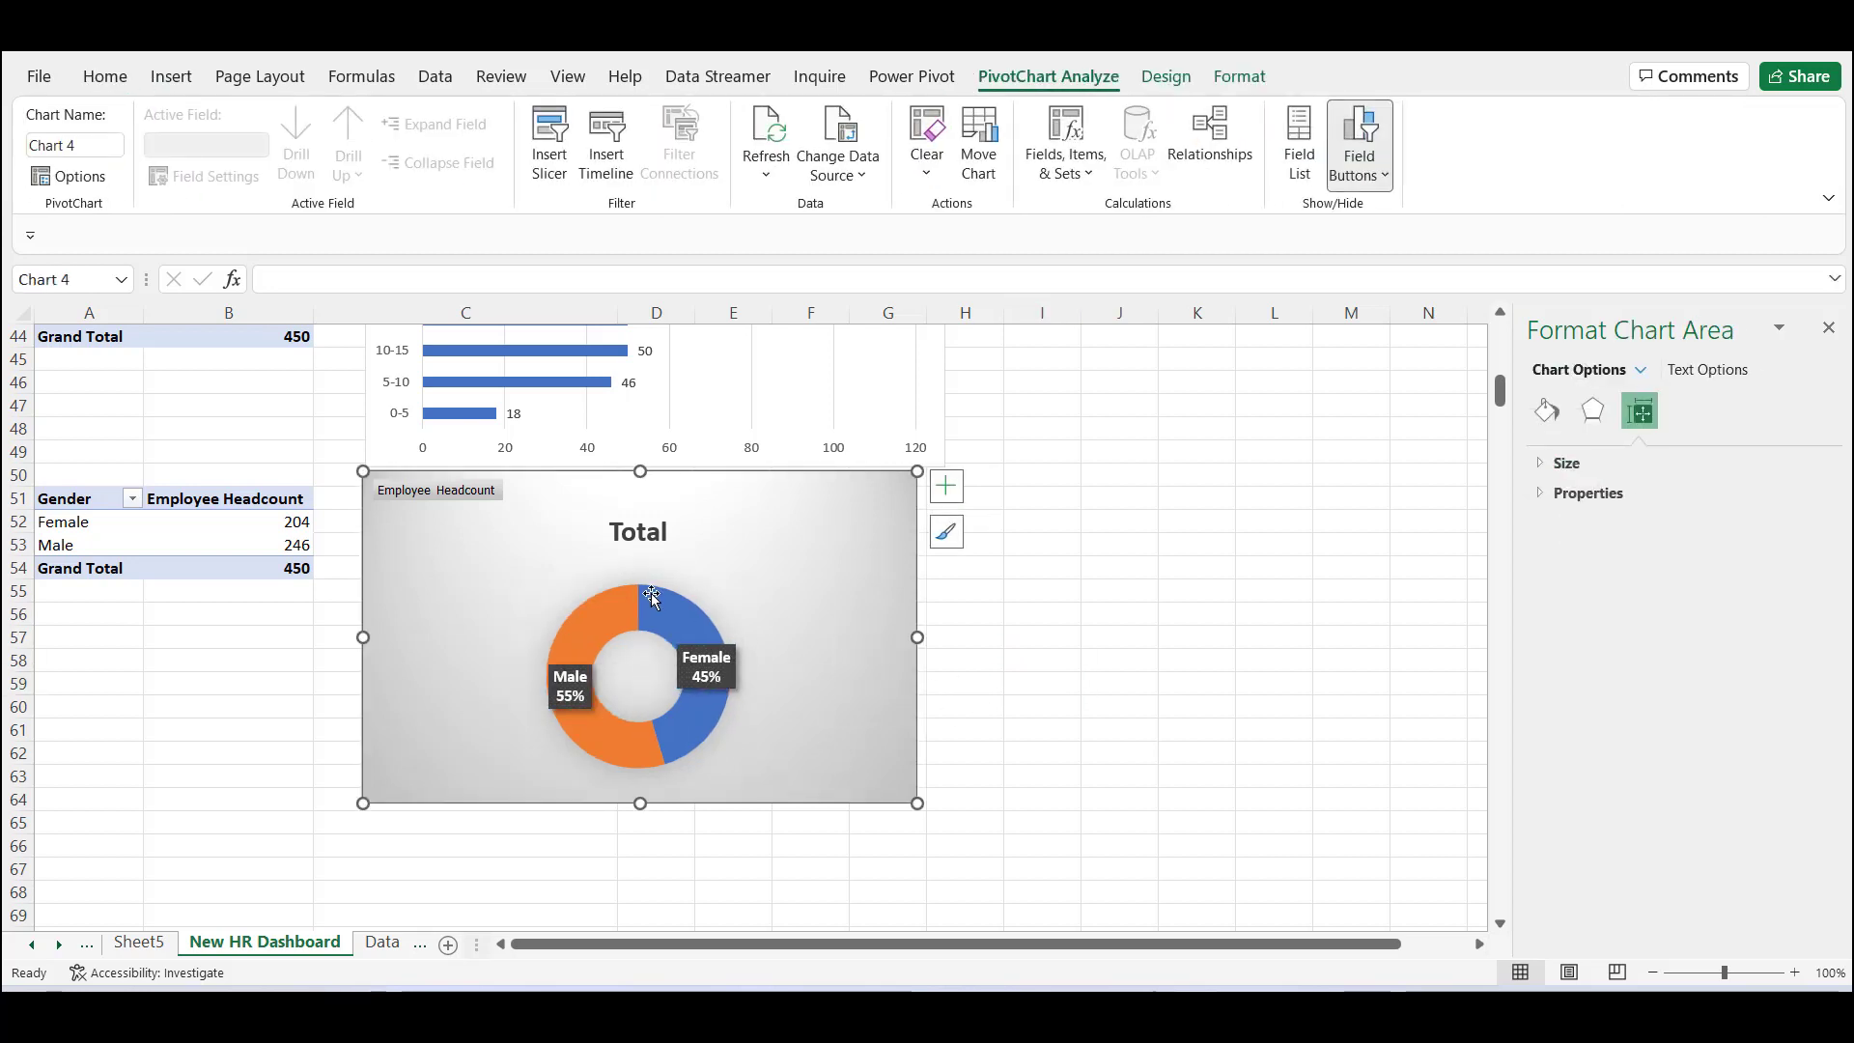
pyautogui.click(619, 530)
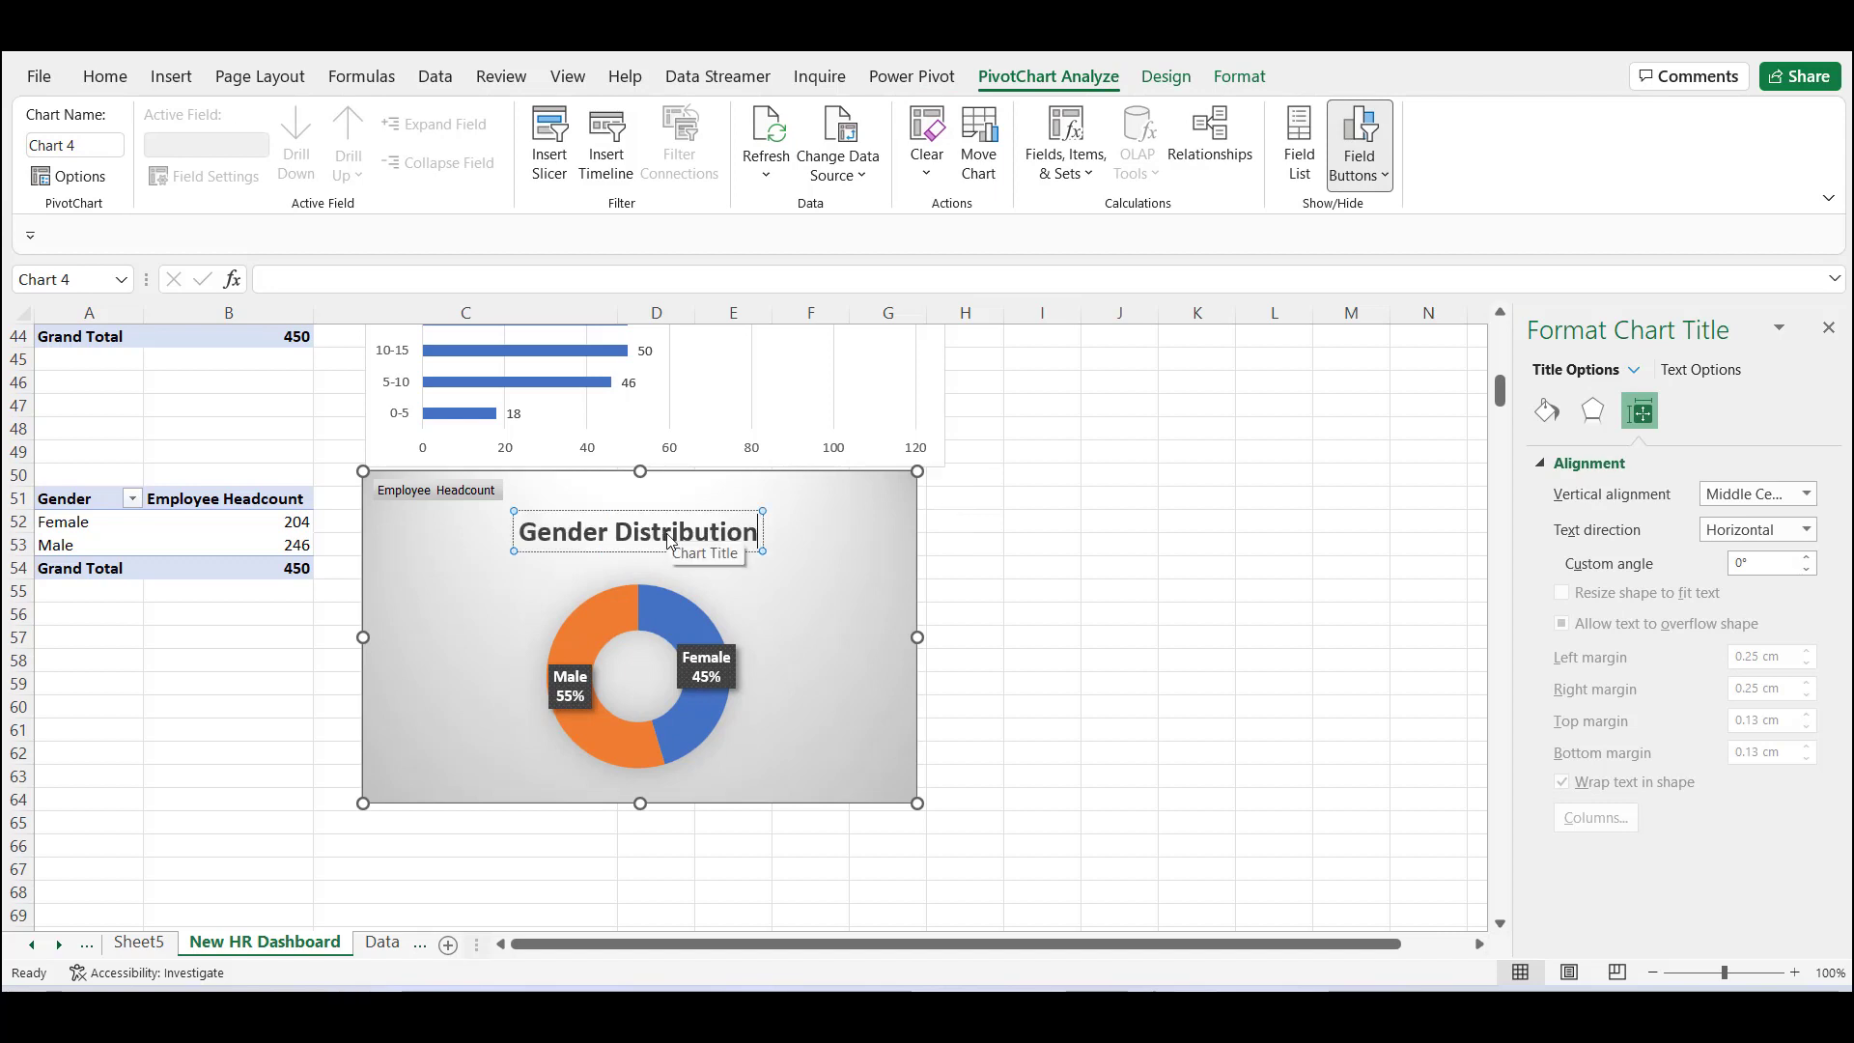
# Hide all field buttons on the gender chart and move the chart down slightly, spanning about rows 51 to 65.
pyautogui.rightClick(457, 497)
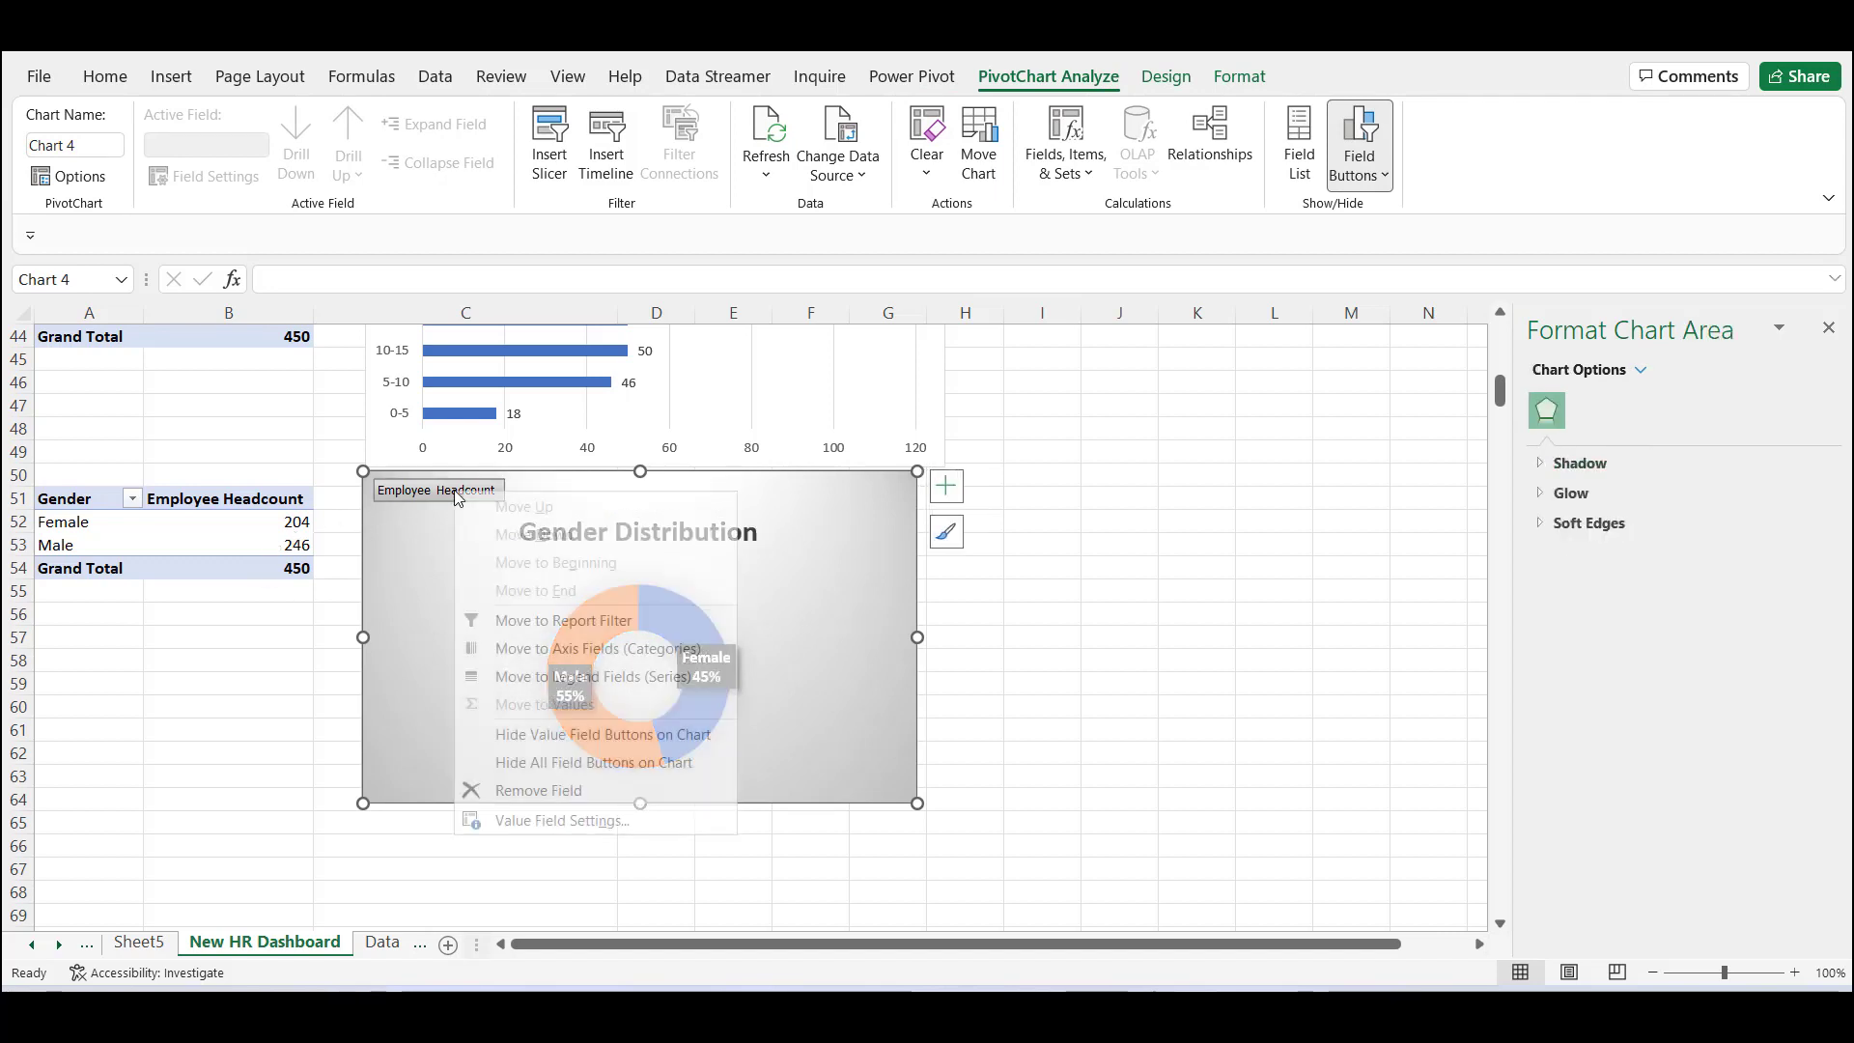
pyautogui.click(577, 763)
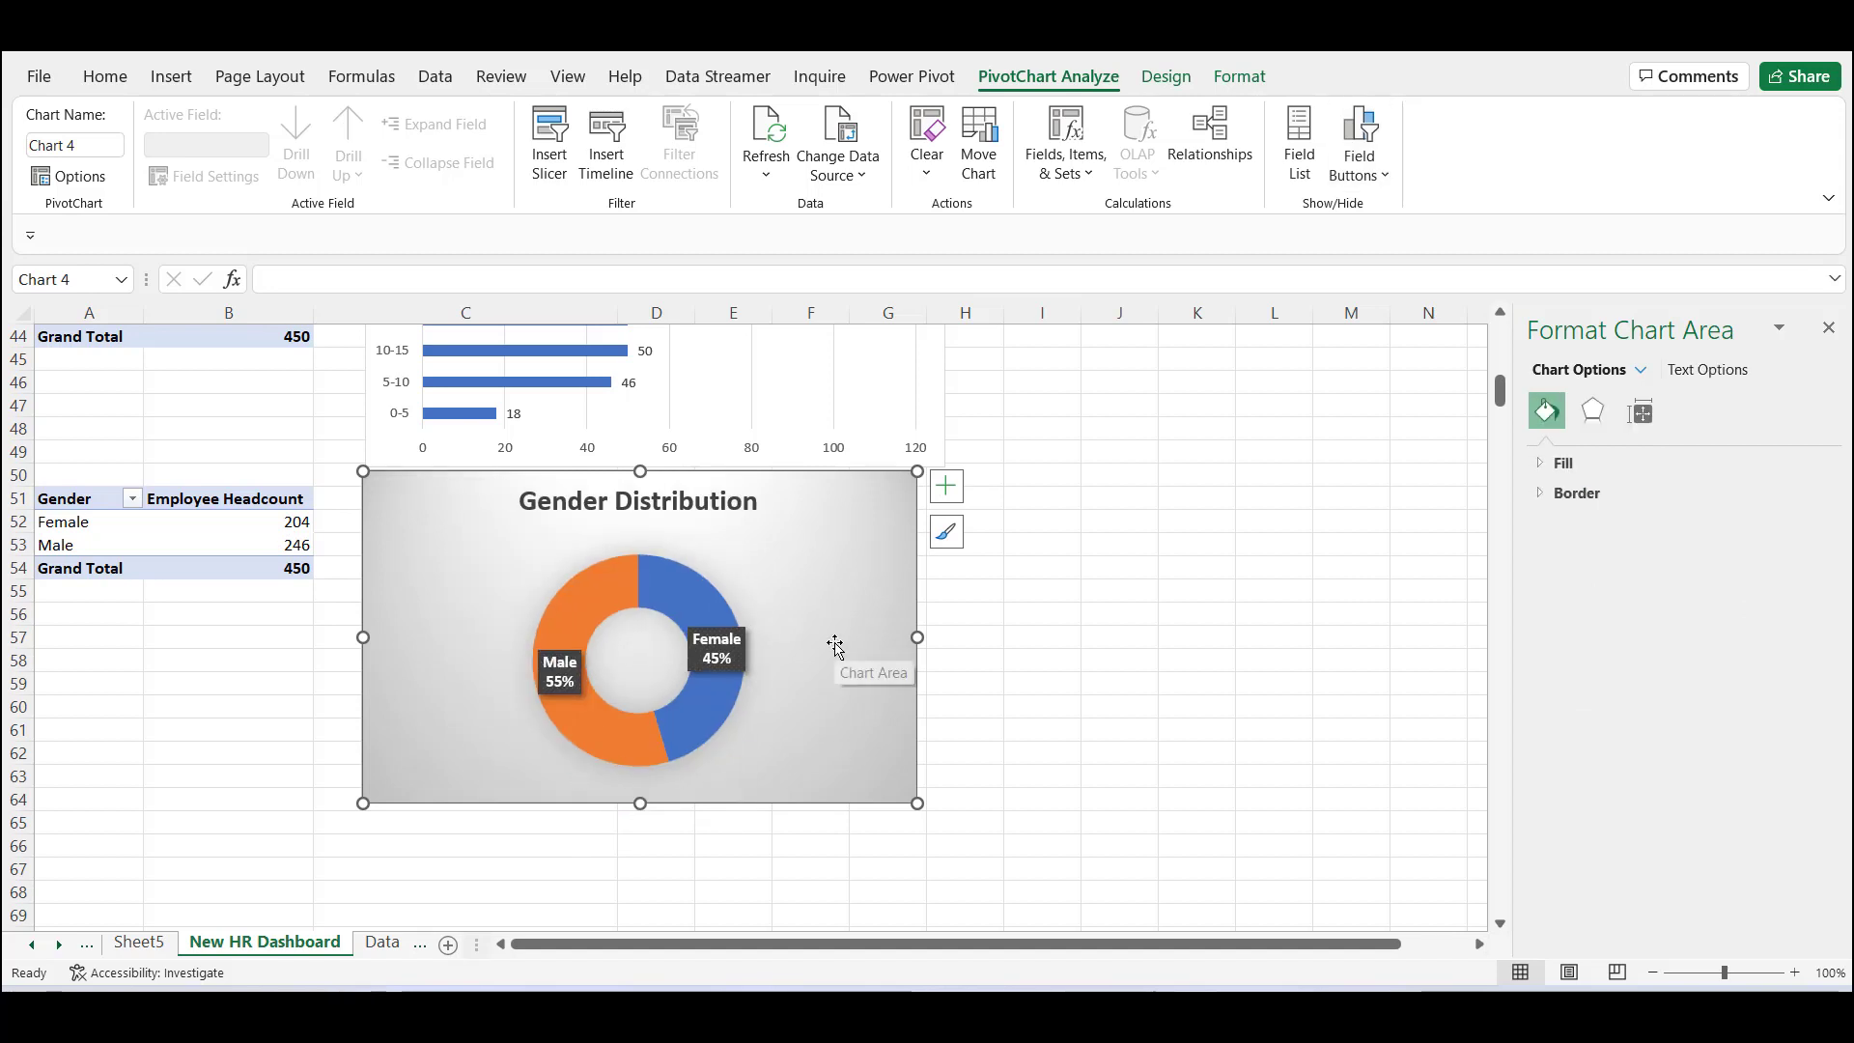
pyautogui.moveTo(835, 646); pyautogui.dragTo(828, 674)
pyautogui.click(997, 666)
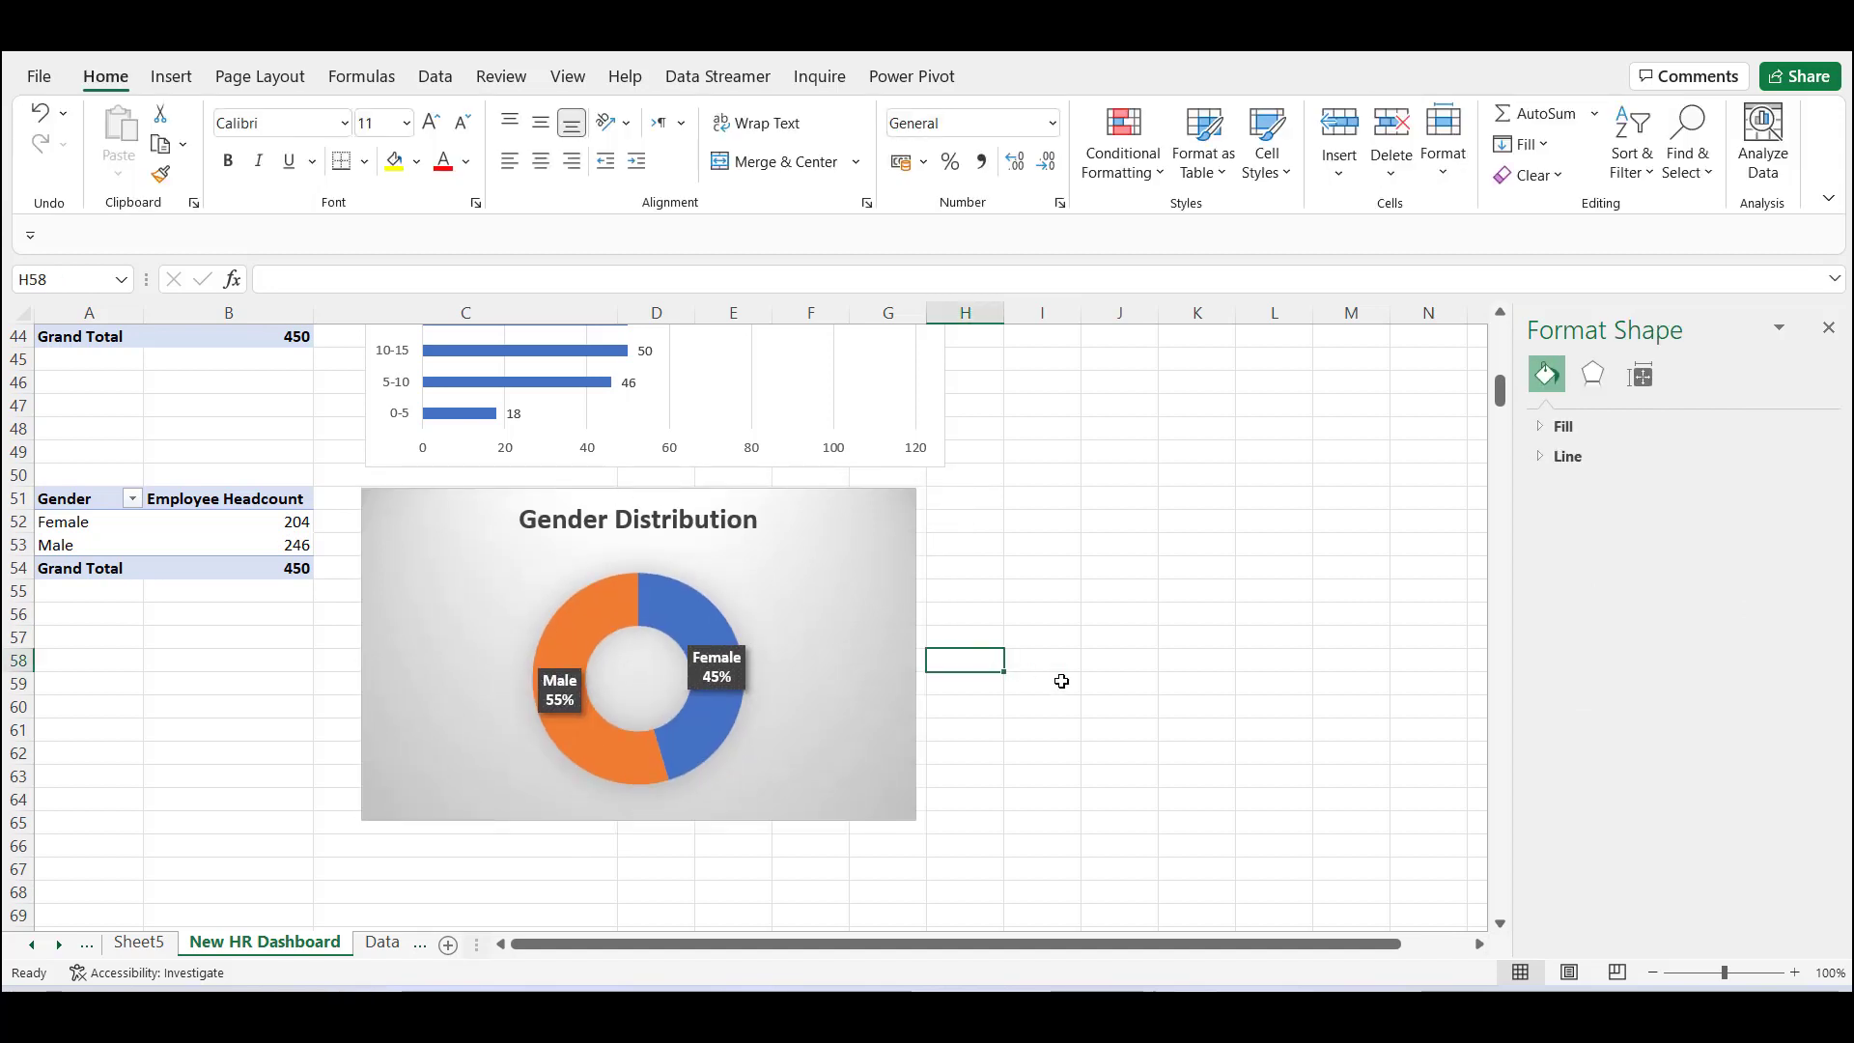
# Review all the PivotTables and PivotCharts on the New HR Dashboard sheet, from the key metrics to the gender distribution.
pyautogui.scroll(5, 1025, 769)
pyautogui.scroll(9, 1021, 770)
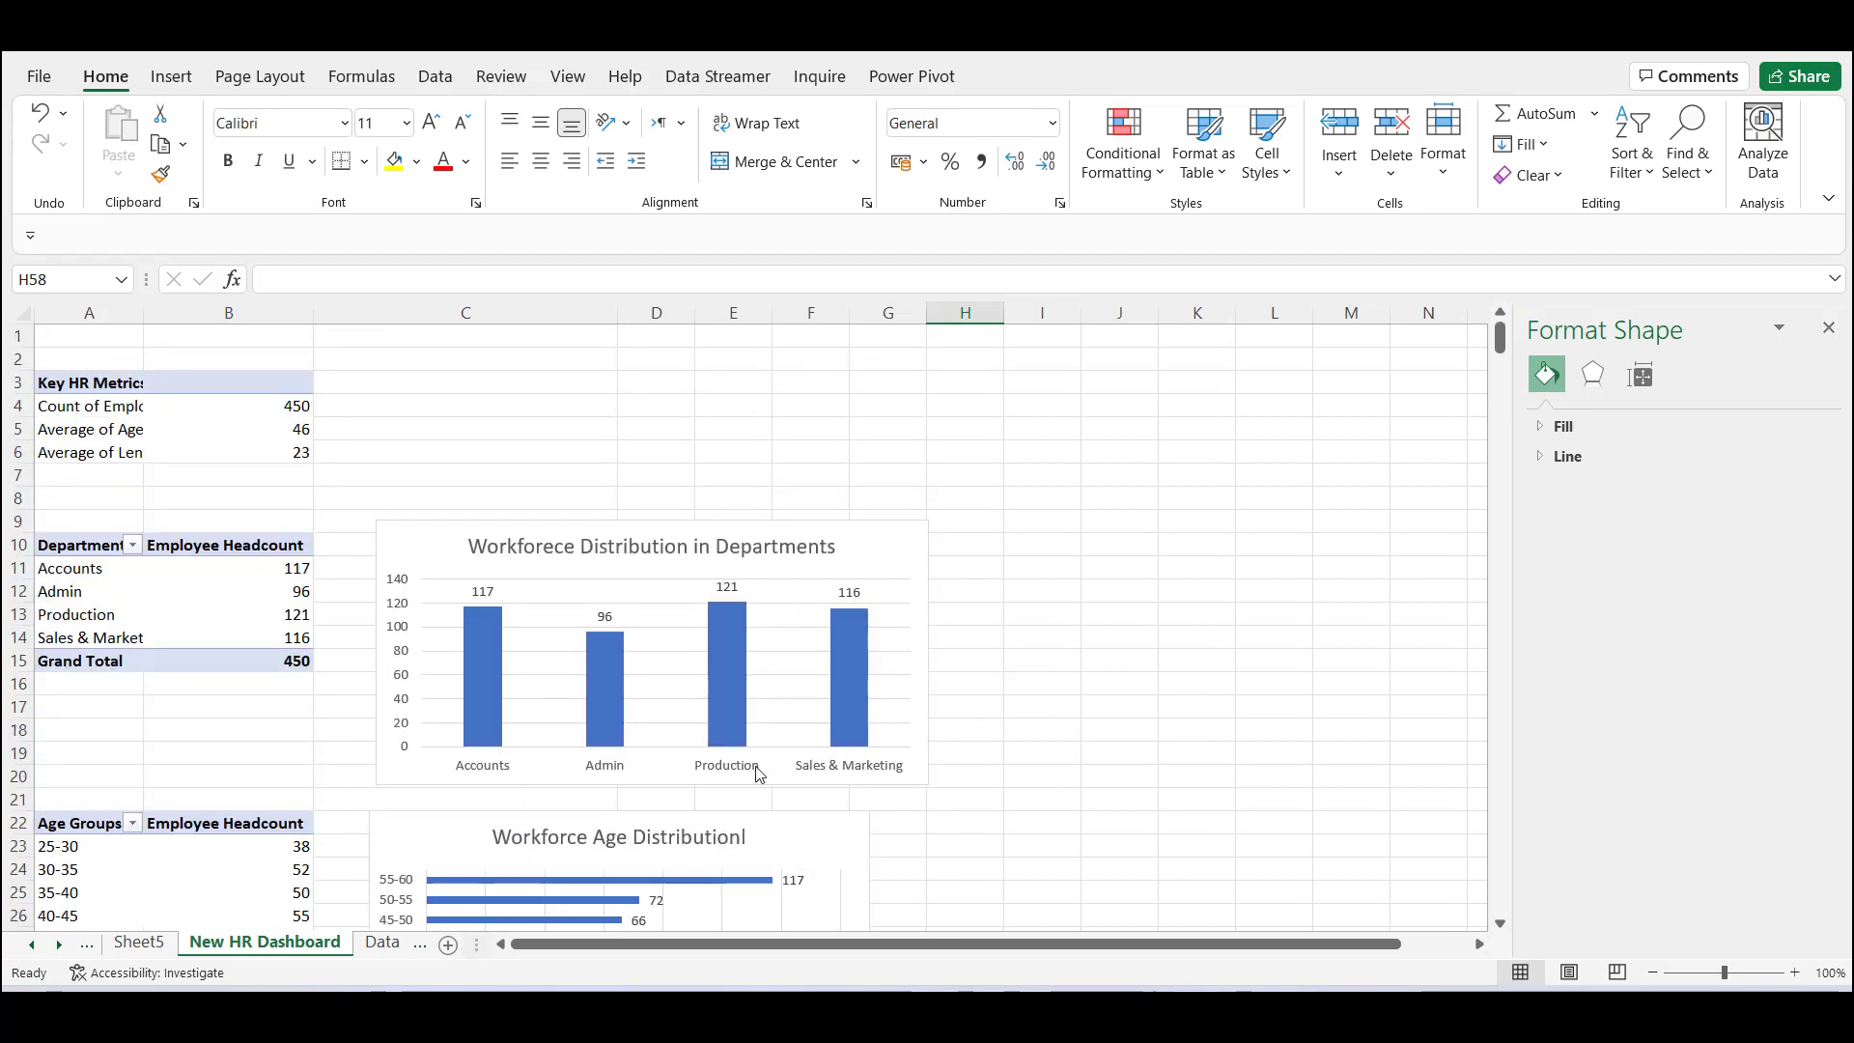
pyautogui.scroll(-5, 763, 787)
pyautogui.scroll(-4, 676, 763)
pyautogui.scroll(-5, 627, 734)
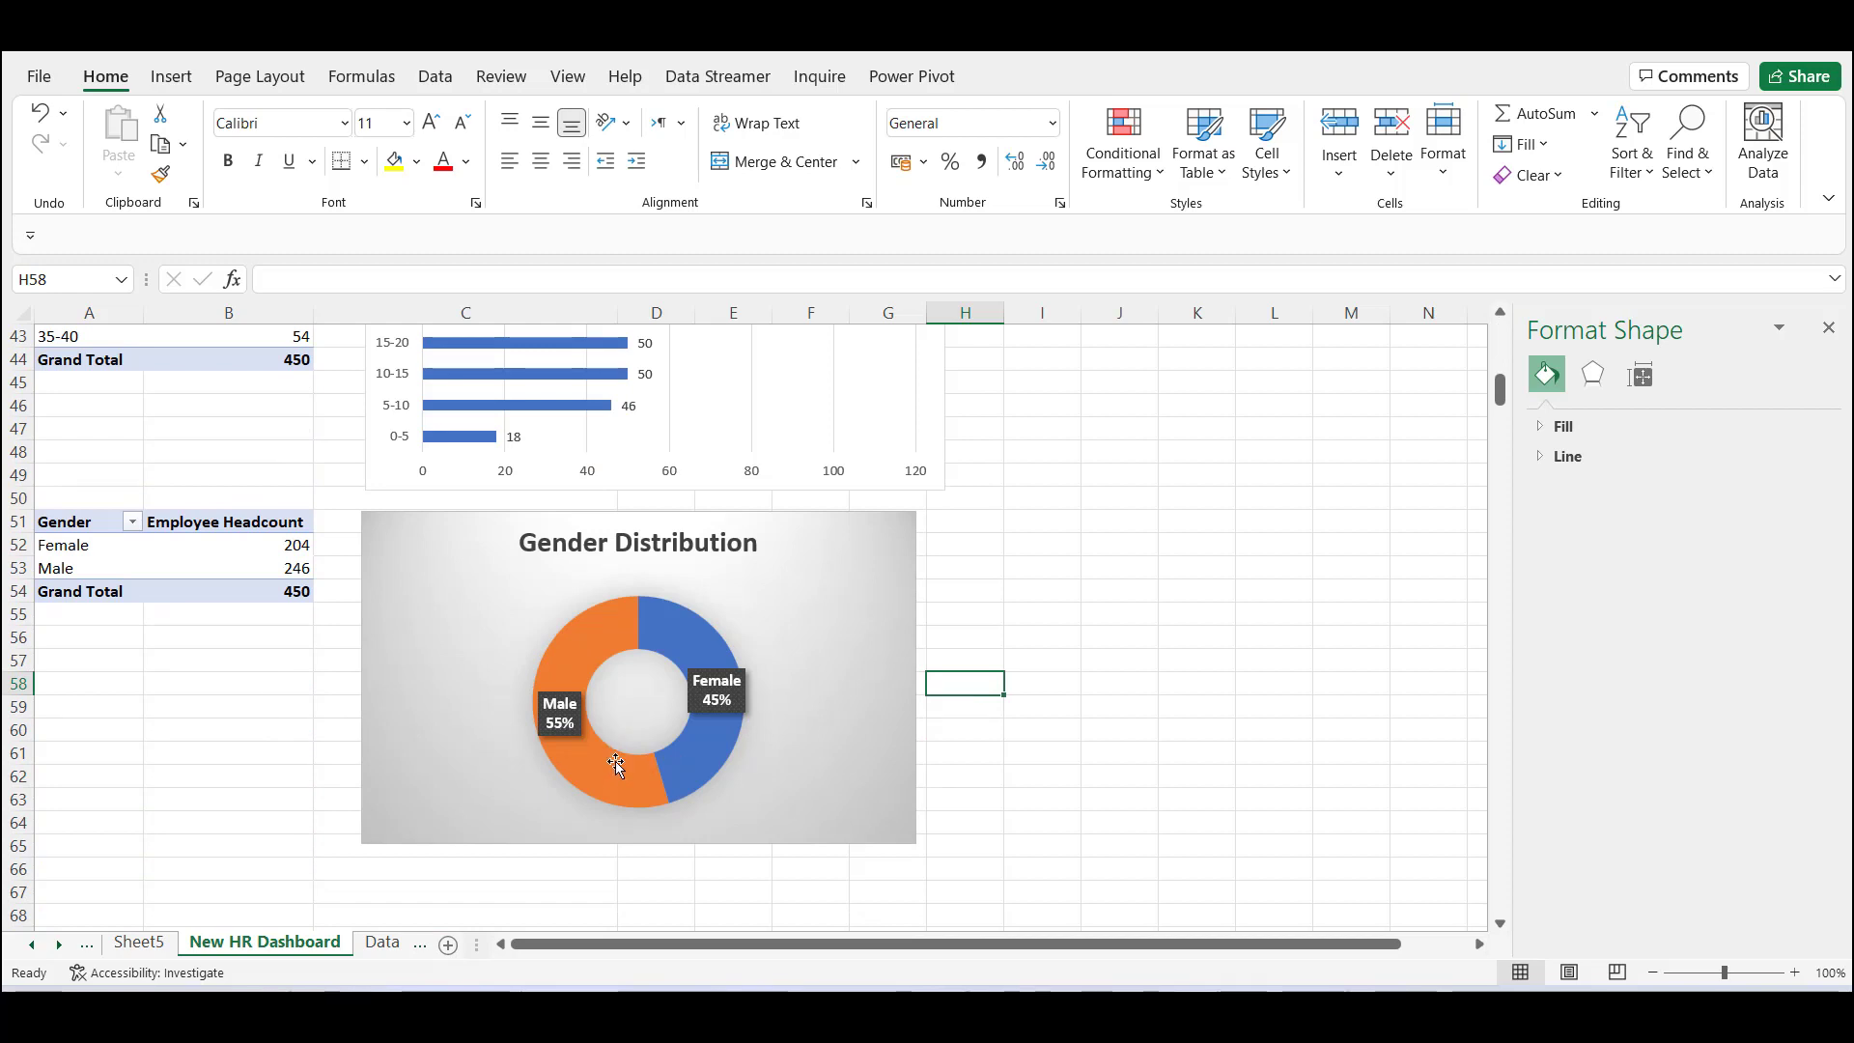
pyautogui.scroll(13, 618, 748)
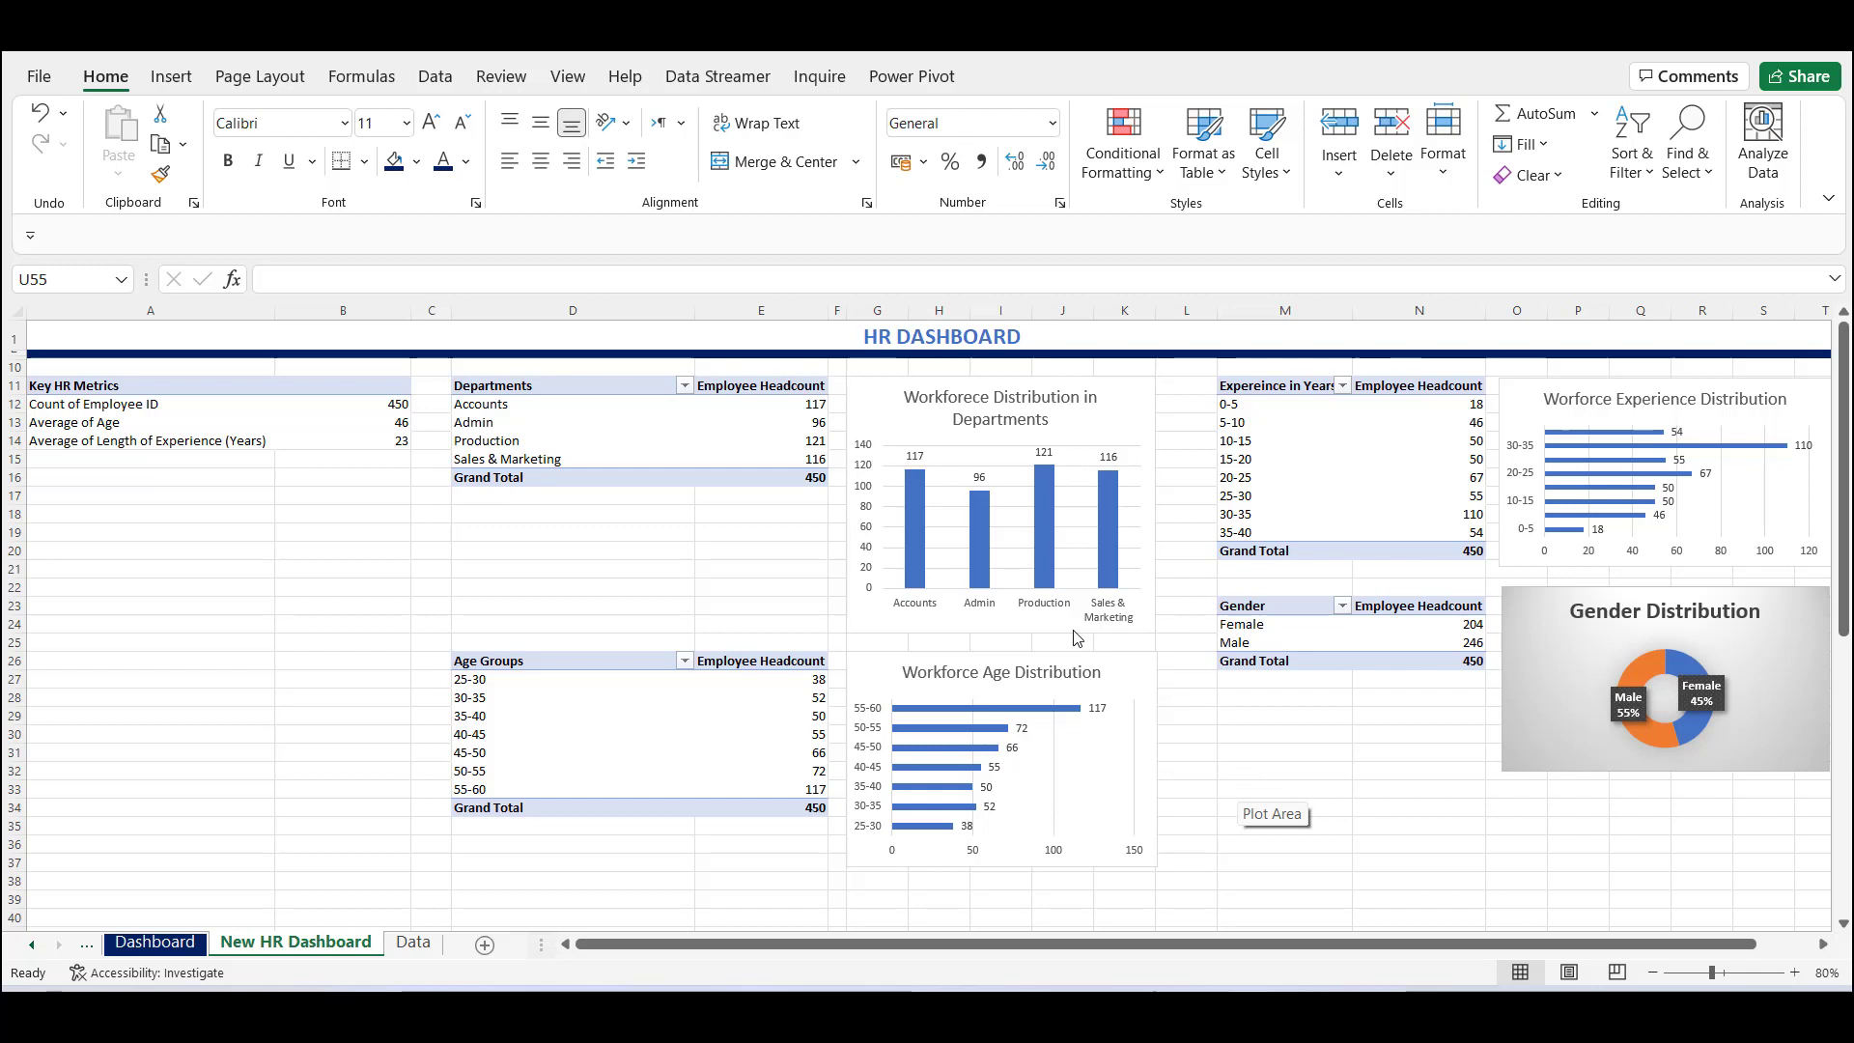
pyautogui.click(691, 925)
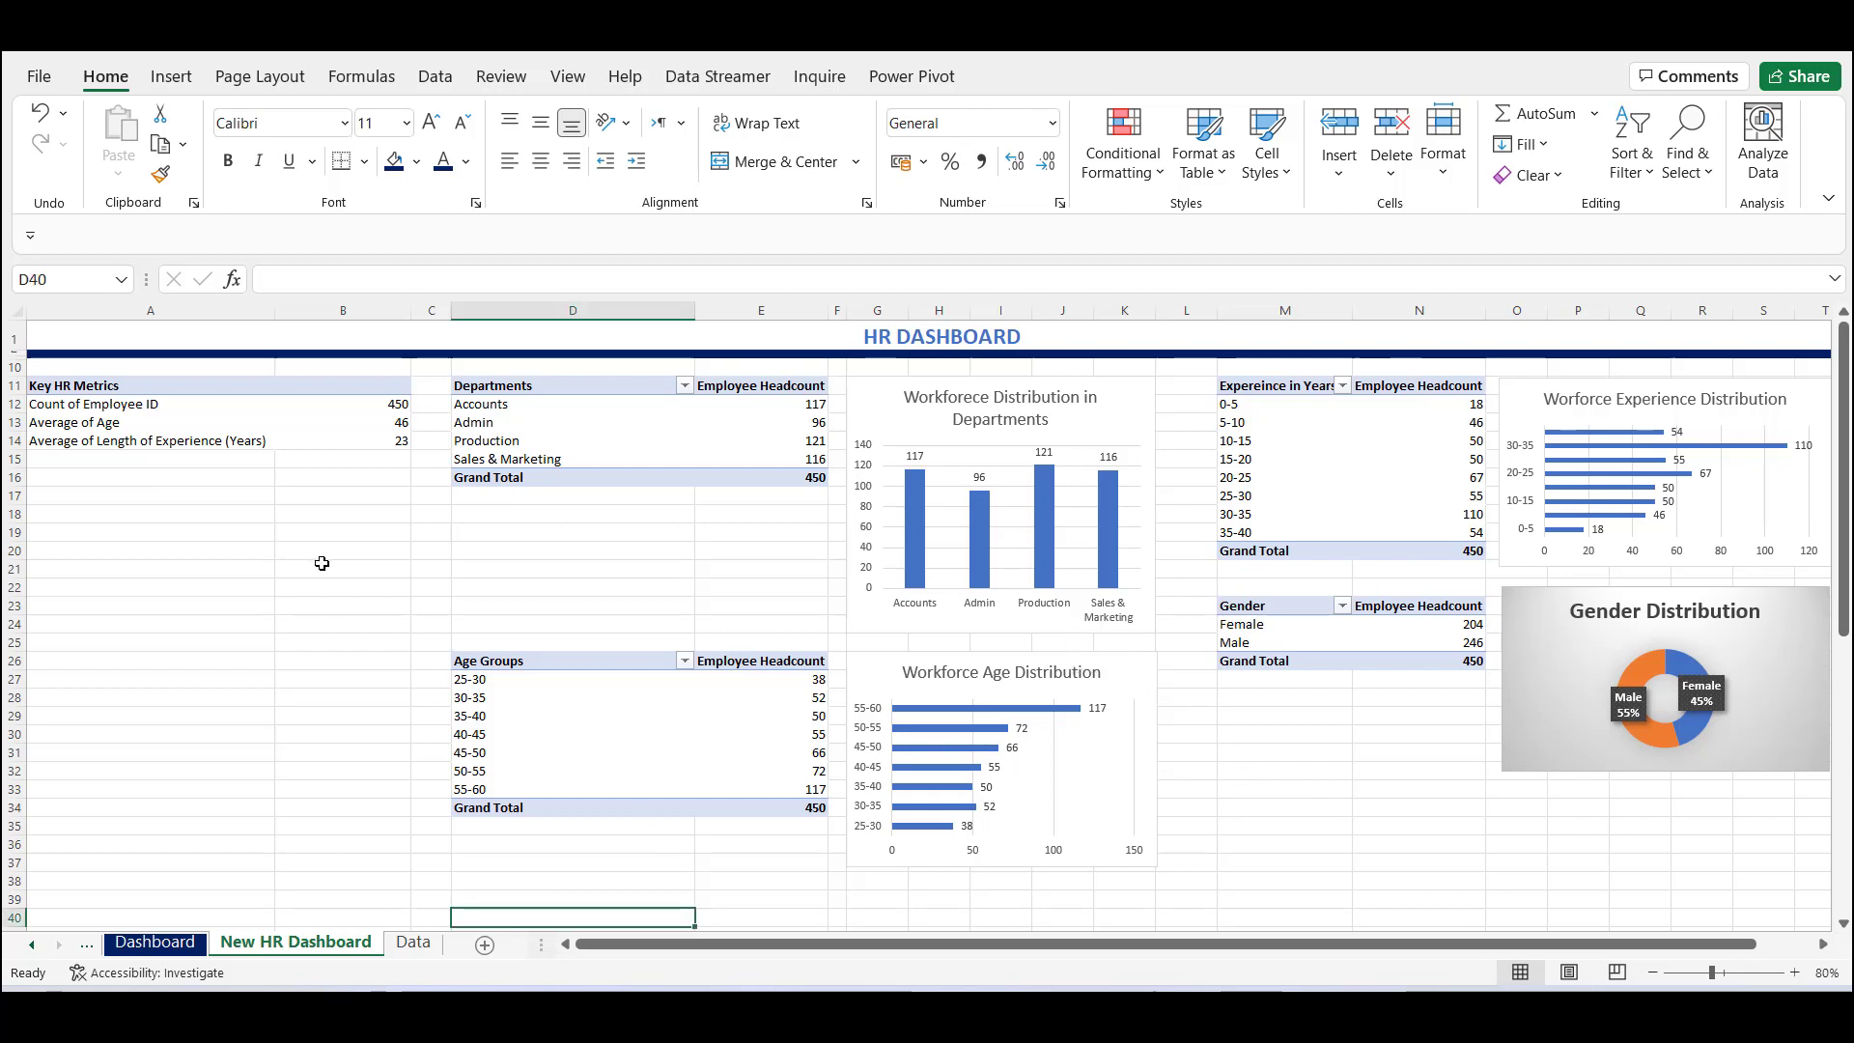
# Insert a Region slicer for the Key HR Metrics PivotTable, placed beneath it and resized to a height of 4.58 cm.
pyautogui.click(144, 425)
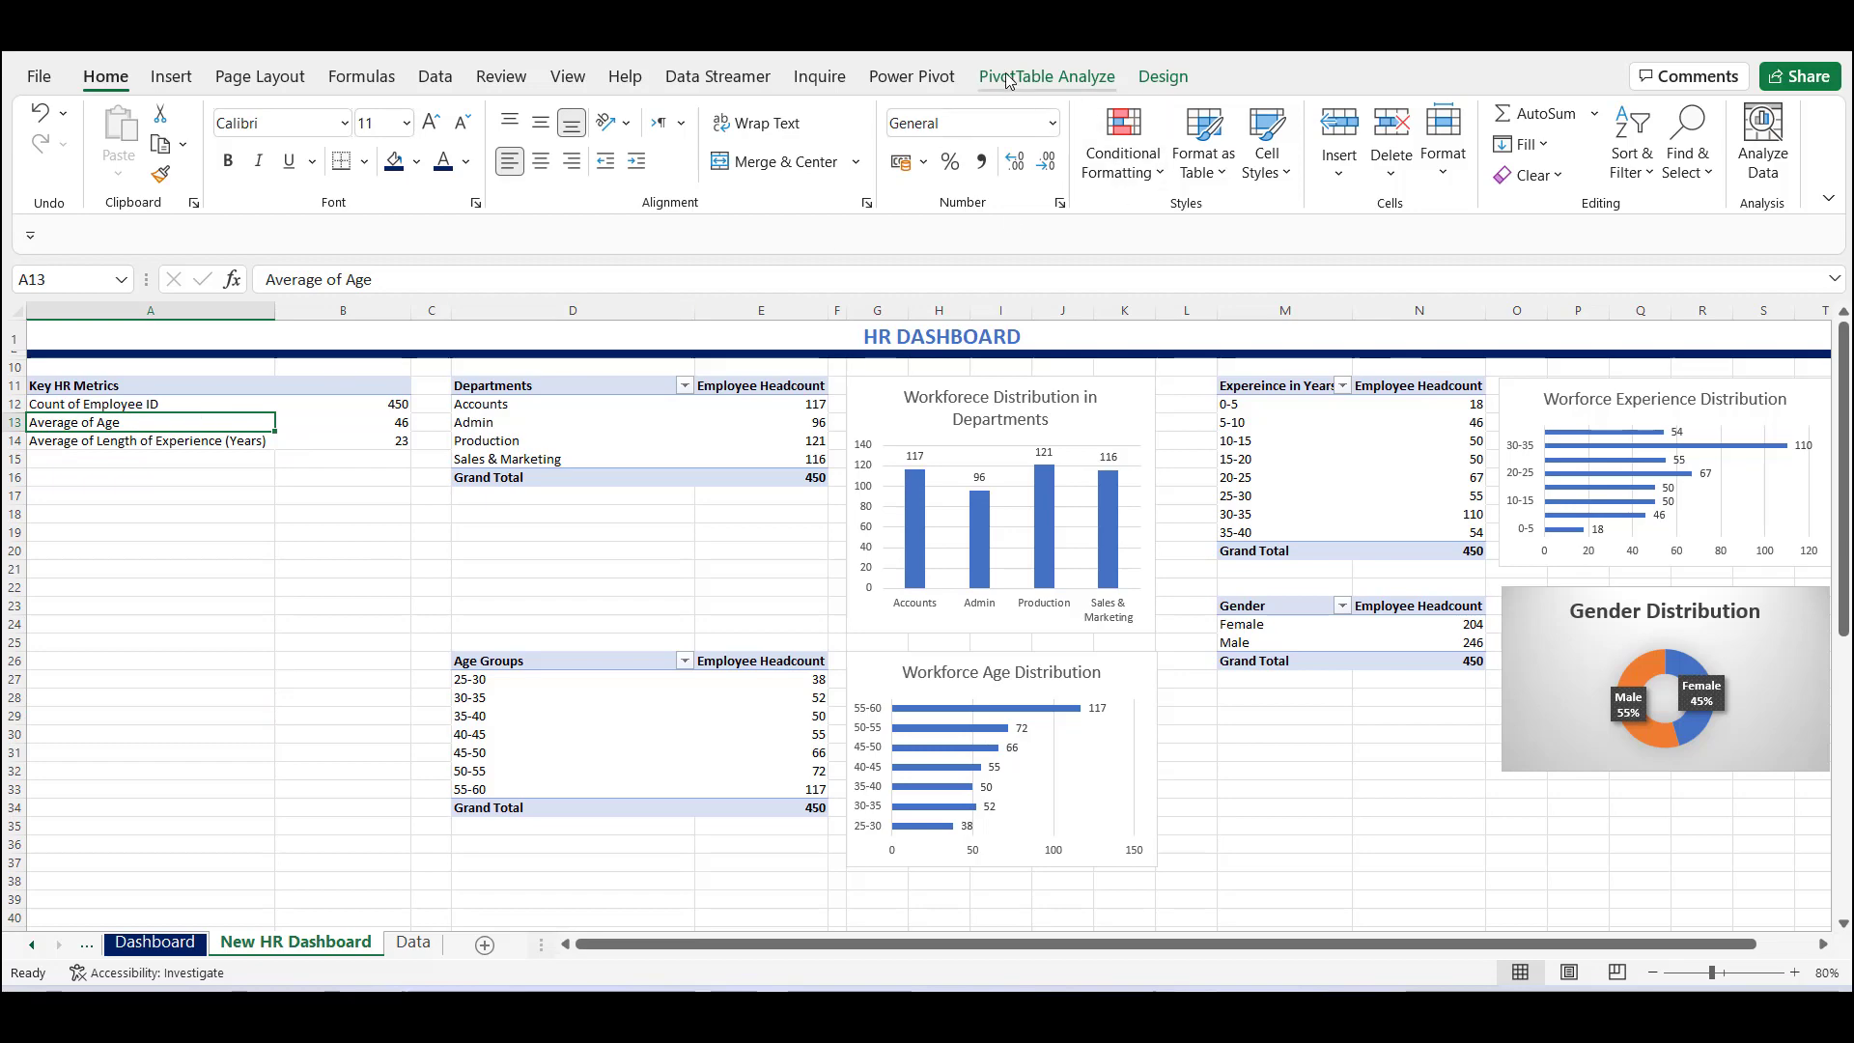
pyautogui.click(1039, 77)
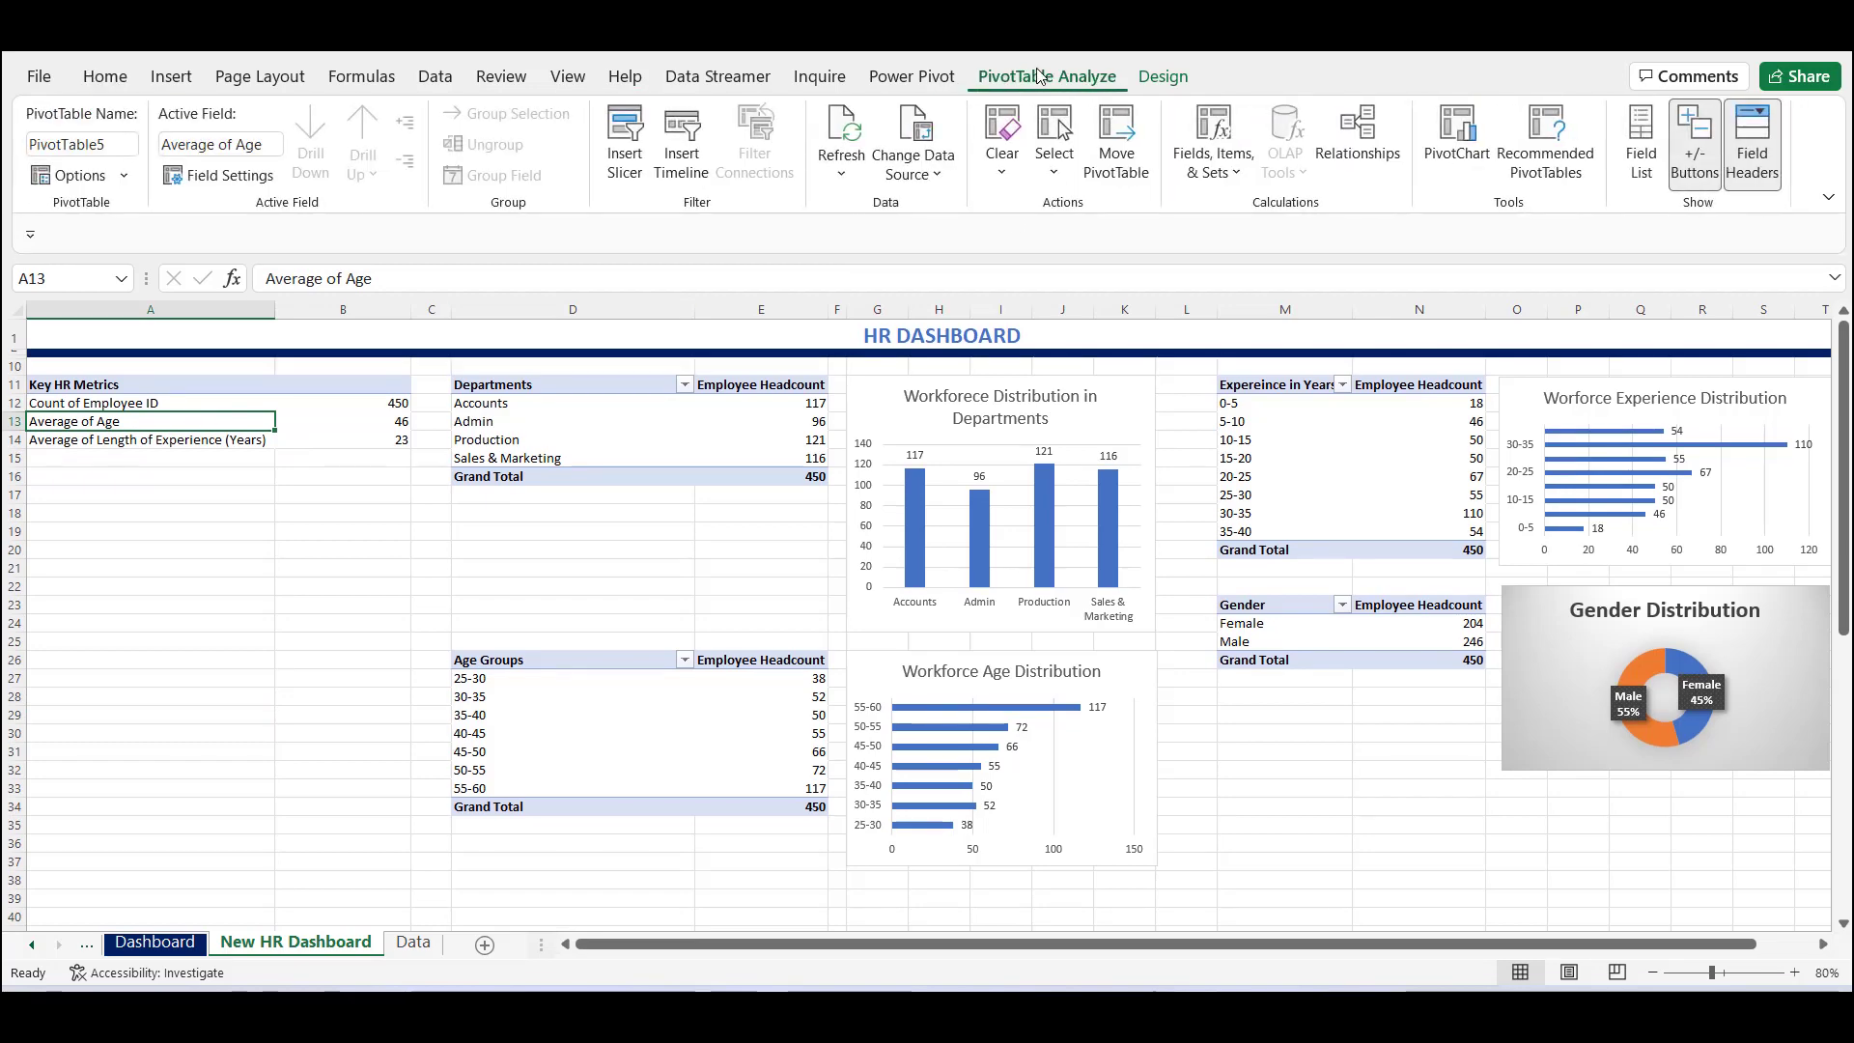
pyautogui.click(637, 141)
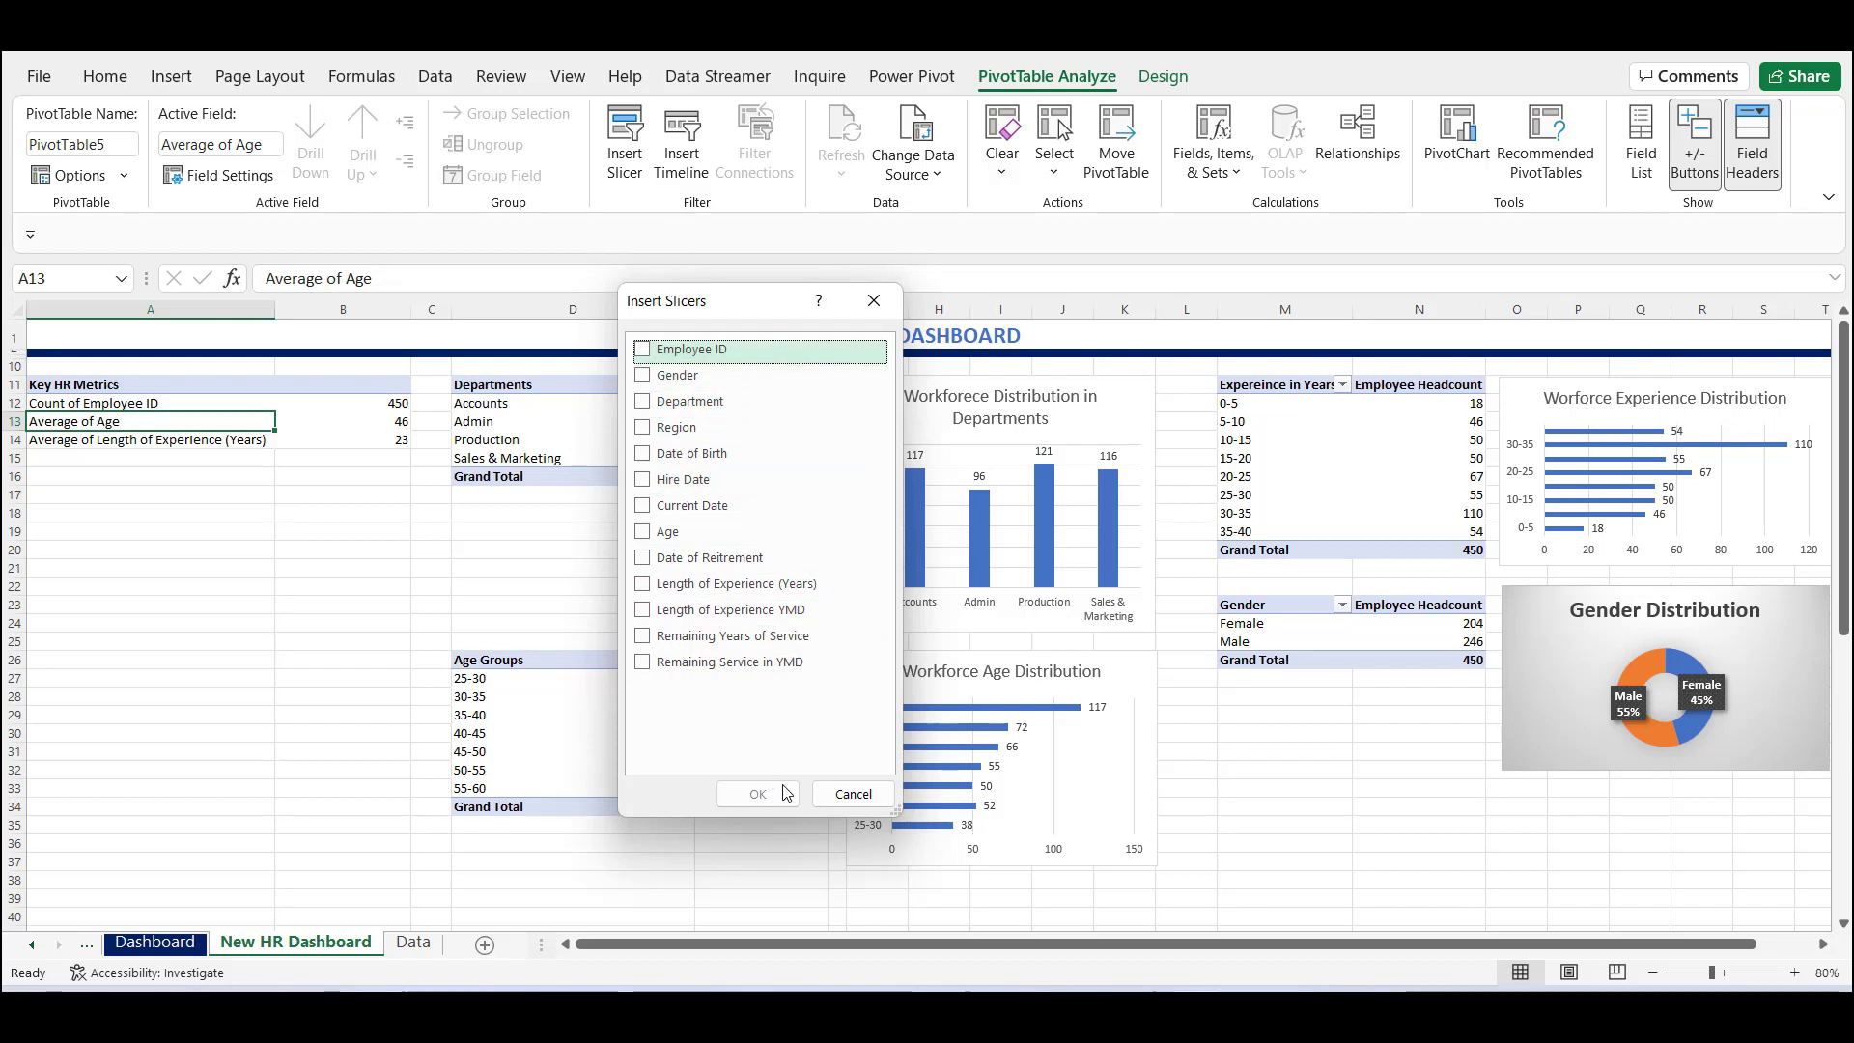
pyautogui.click(673, 430)
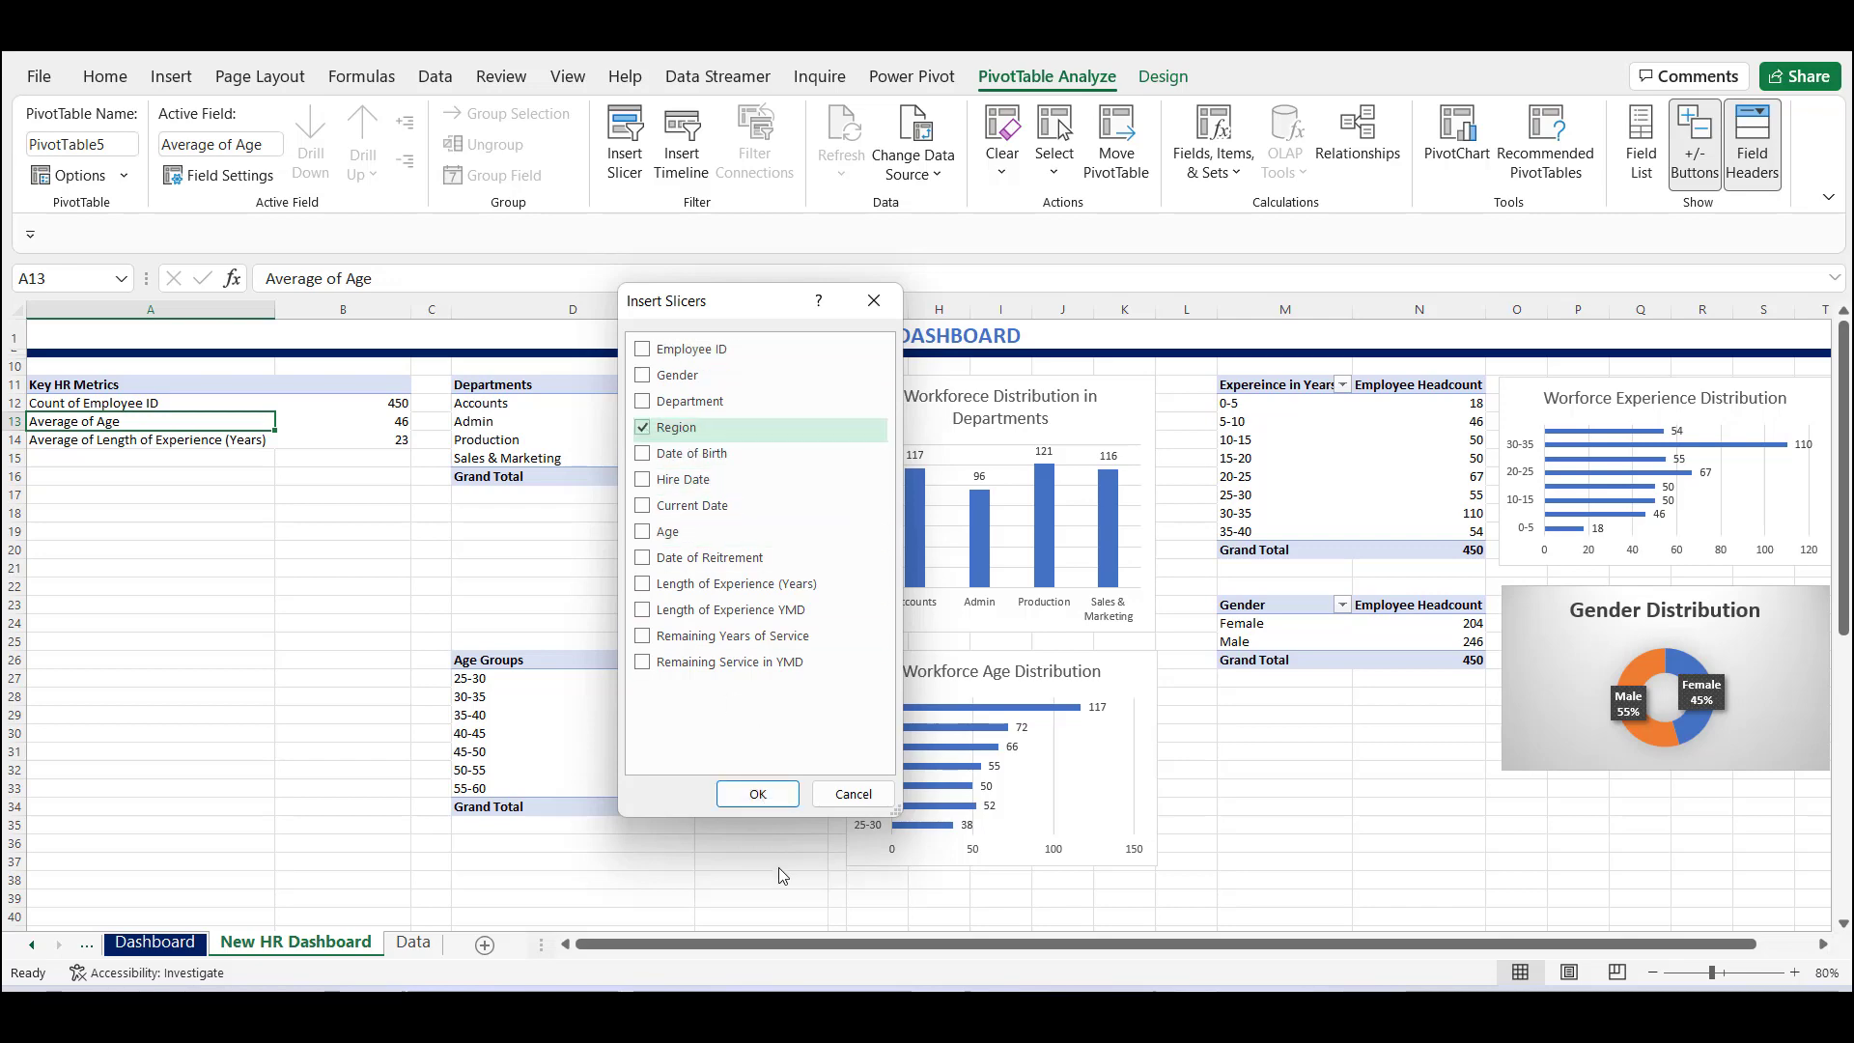
pyautogui.click(758, 794)
pyautogui.moveTo(846, 504); pyautogui.dragTo(154, 498)
pyautogui.moveTo(144, 741); pyautogui.dragTo(143, 659)
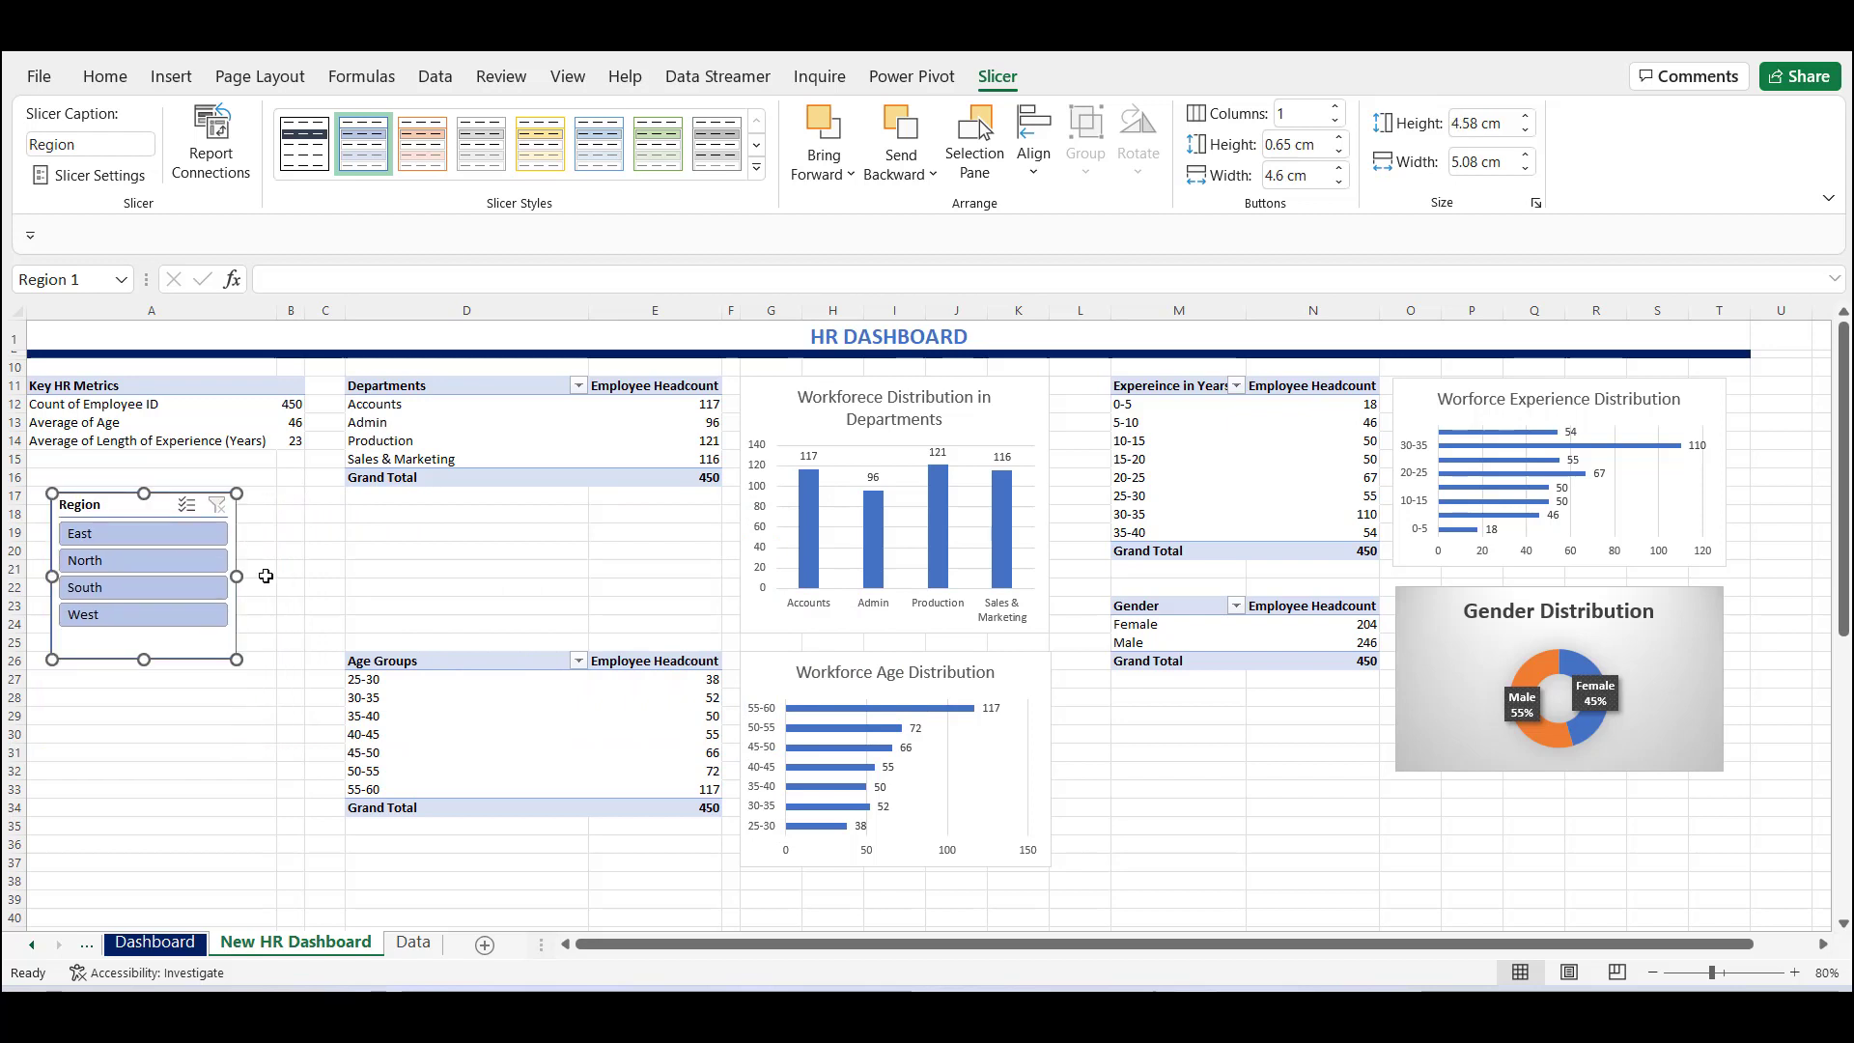
# Arrange the Region slicer's buttons in 2 columns and shorten the slicer to end at about row 22.
pyautogui.click(1334, 108)
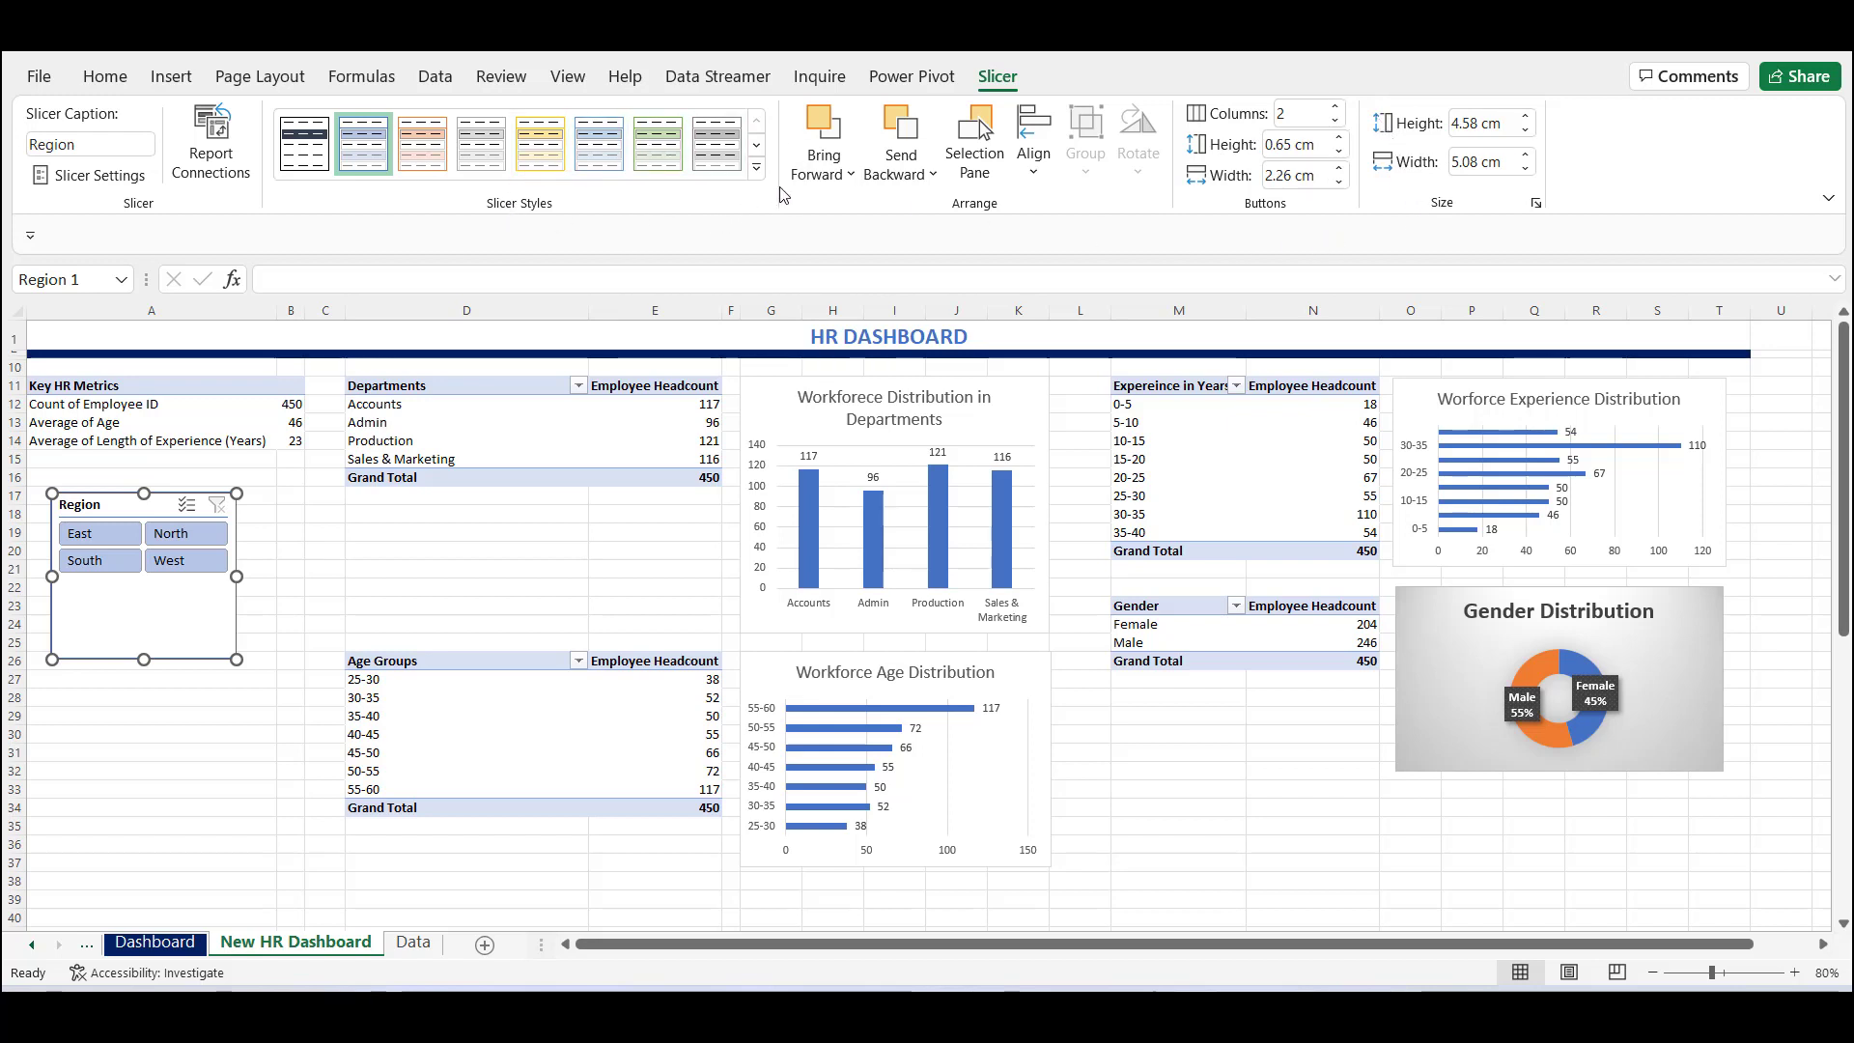
pyautogui.click(425, 157)
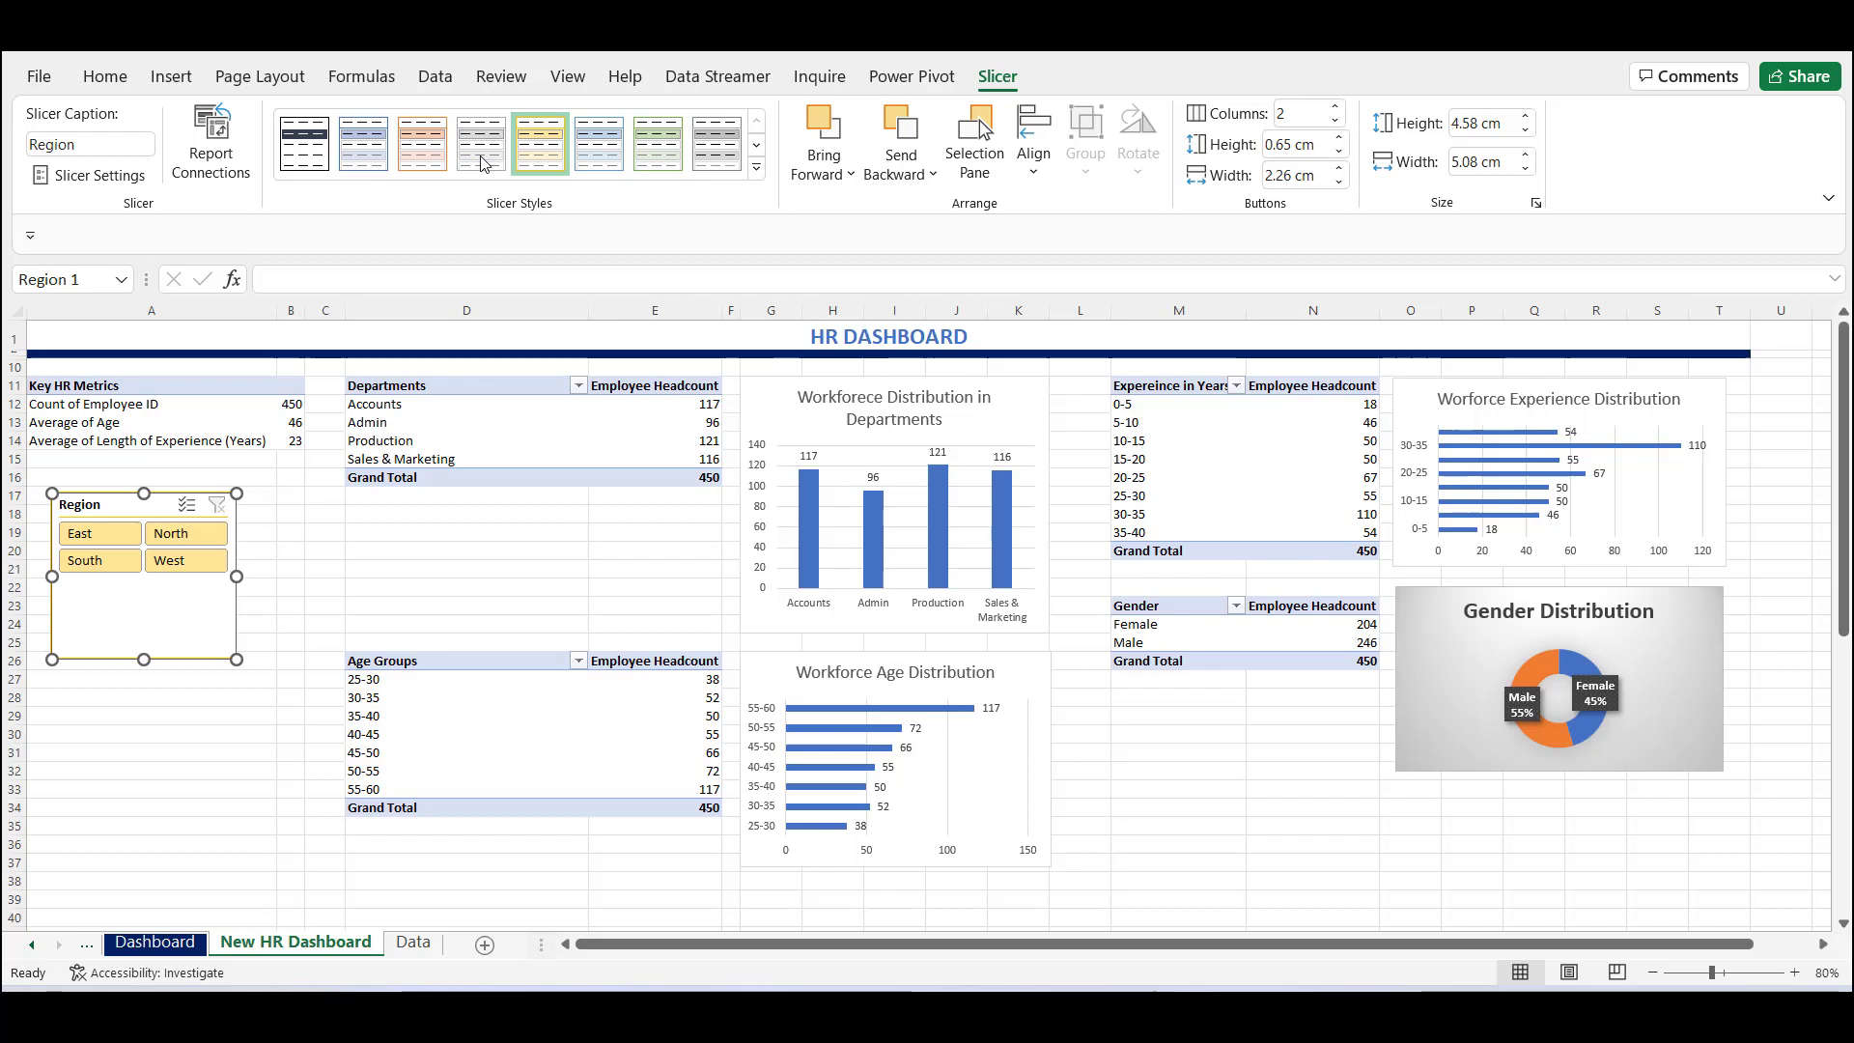
pyautogui.click(363, 145)
pyautogui.moveTo(145, 596); pyautogui.dragTo(145, 594)
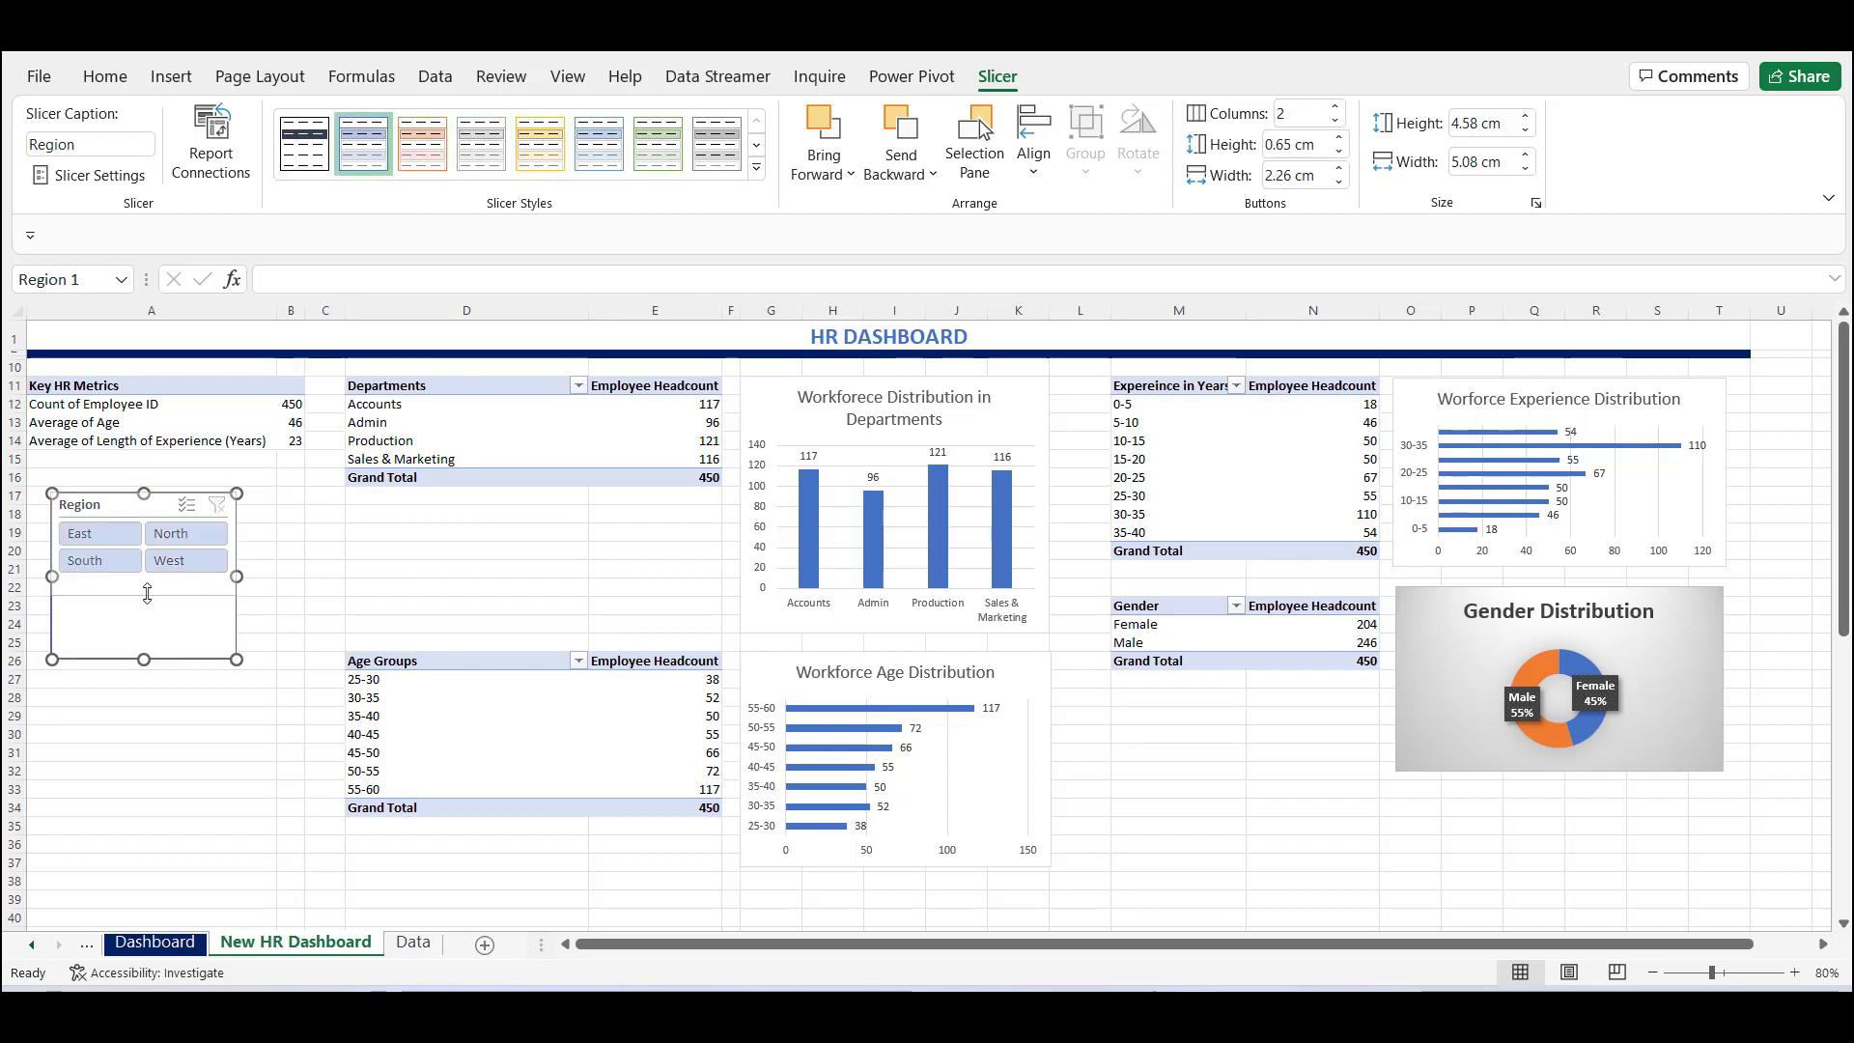
pyautogui.click(147, 692)
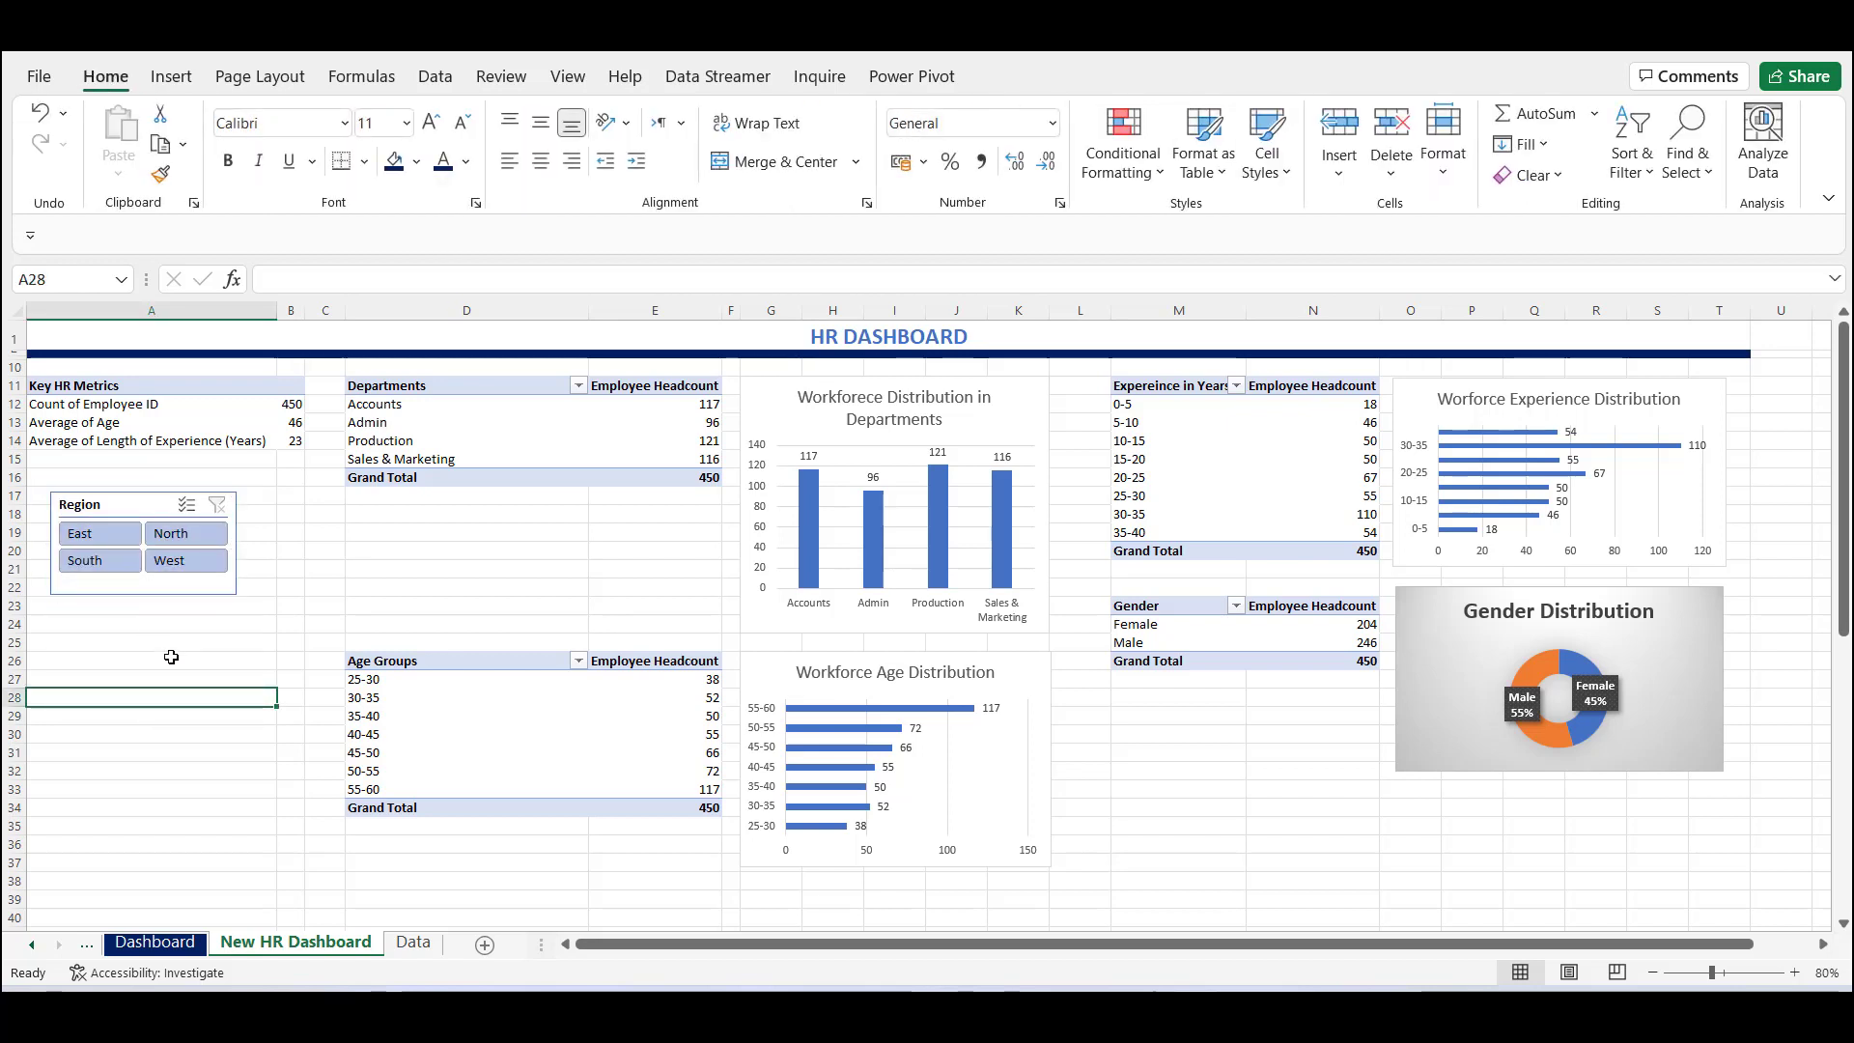
# Test the Region slicer by filtering on East, North, West and South in turn, and clear the filter.
pyautogui.click(102, 535)
pyautogui.click(198, 544)
pyautogui.click(190, 566)
pyautogui.click(118, 562)
pyautogui.click(218, 506)
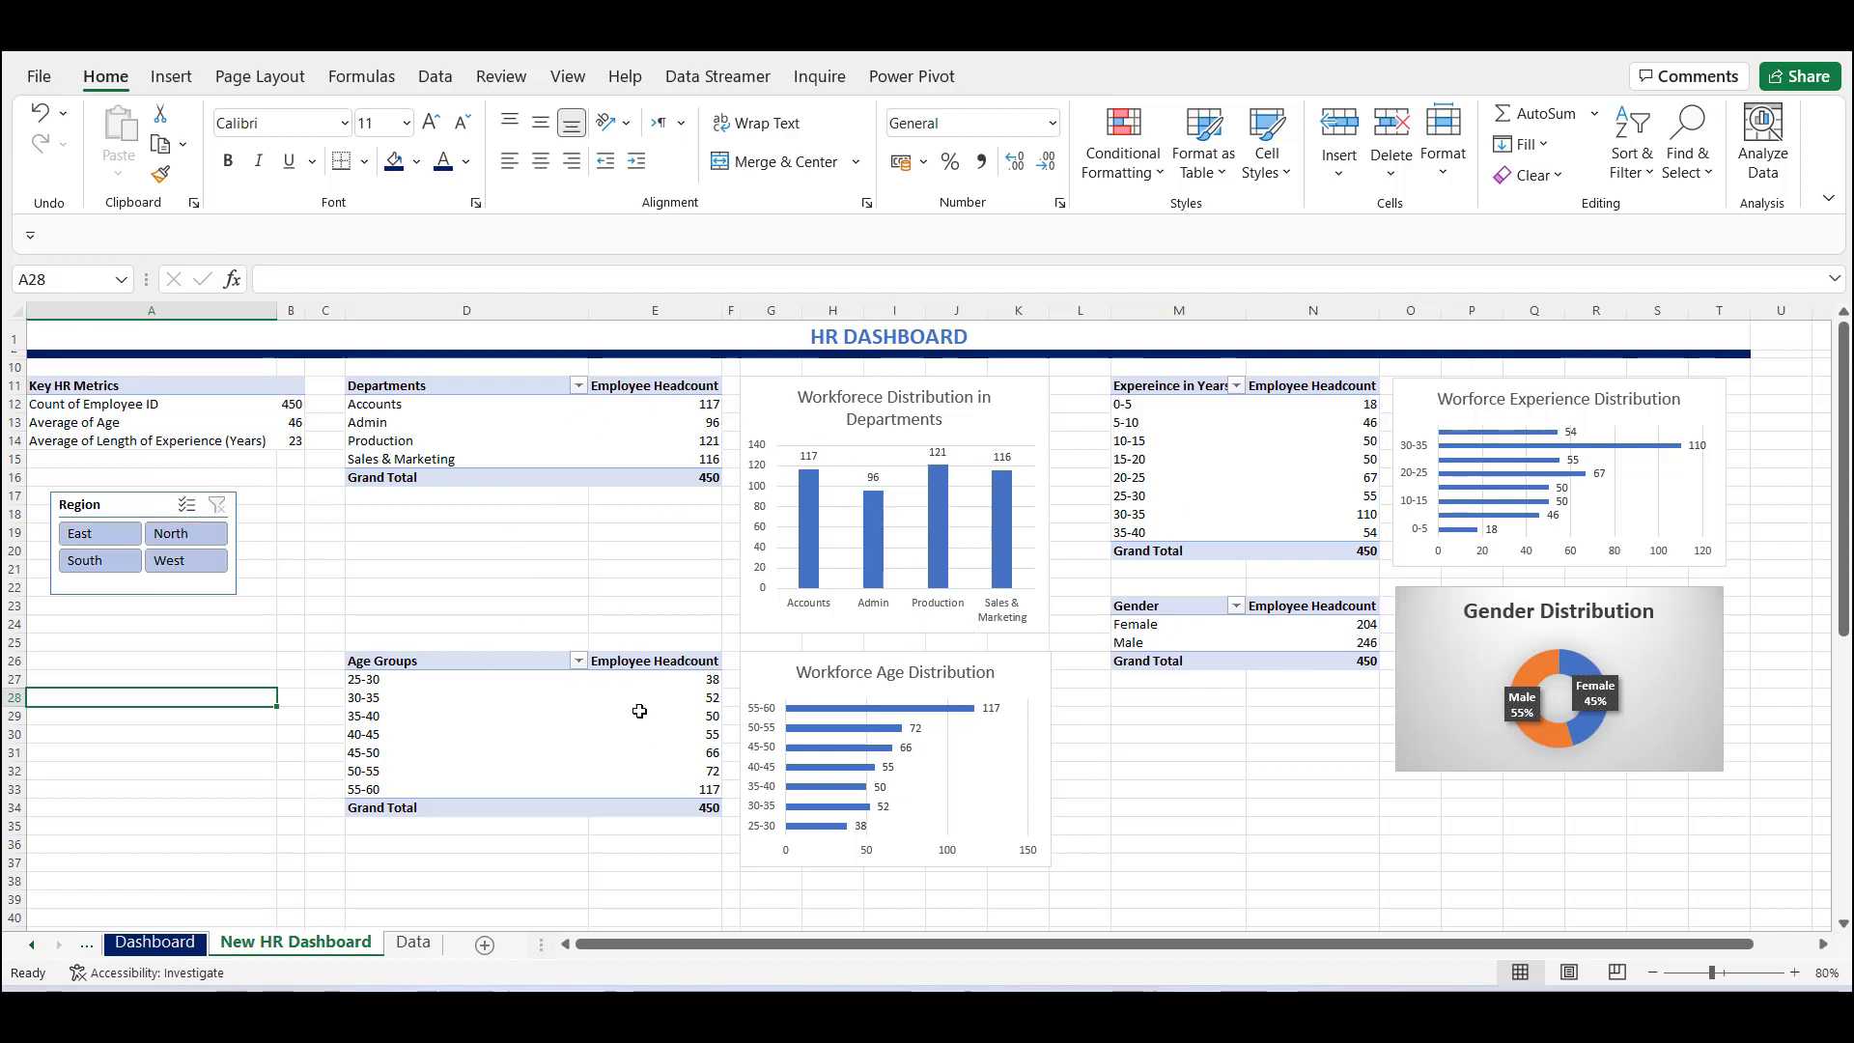
# Rename the Key HR Metrics PivotTable as "HRMetrics" in its PivotTable options.
pyautogui.moveTo(672, 723)
pyautogui.rightClick(172, 413)
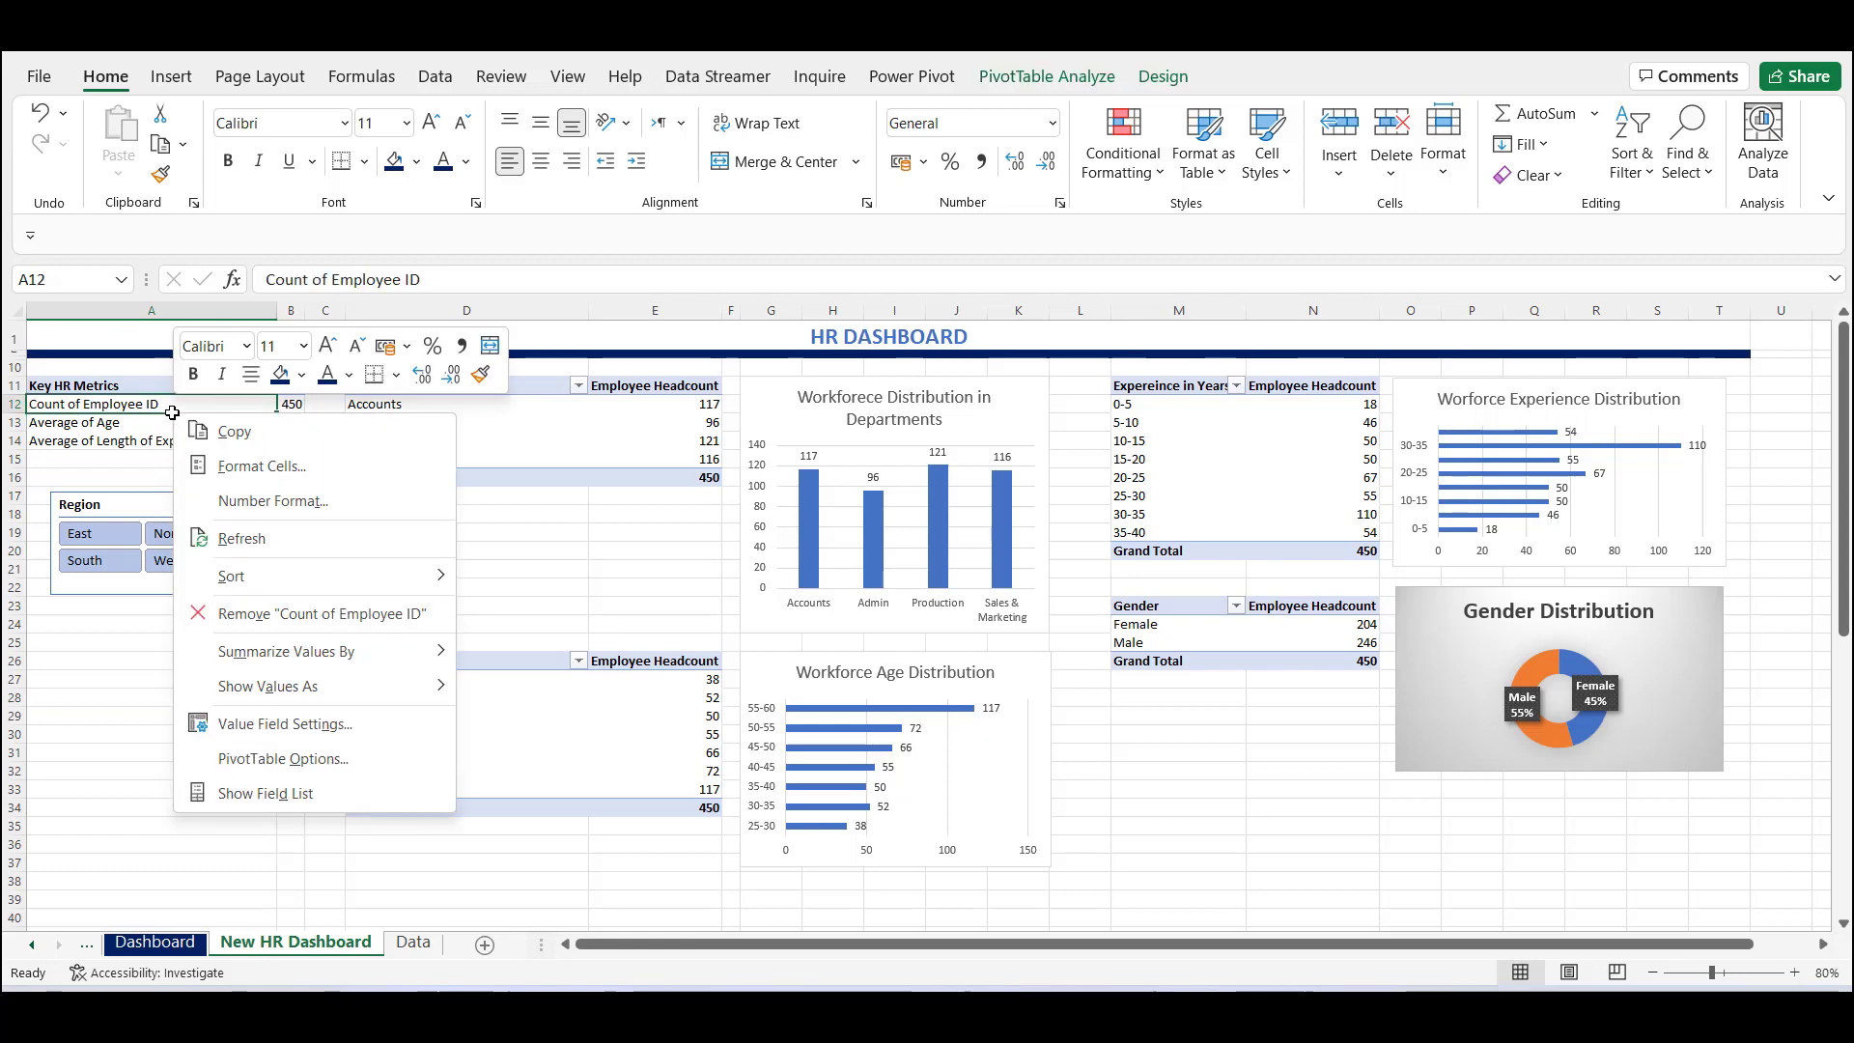
pyautogui.click(283, 759)
pyautogui.moveTo(261, 381); pyautogui.dragTo(597, 411)
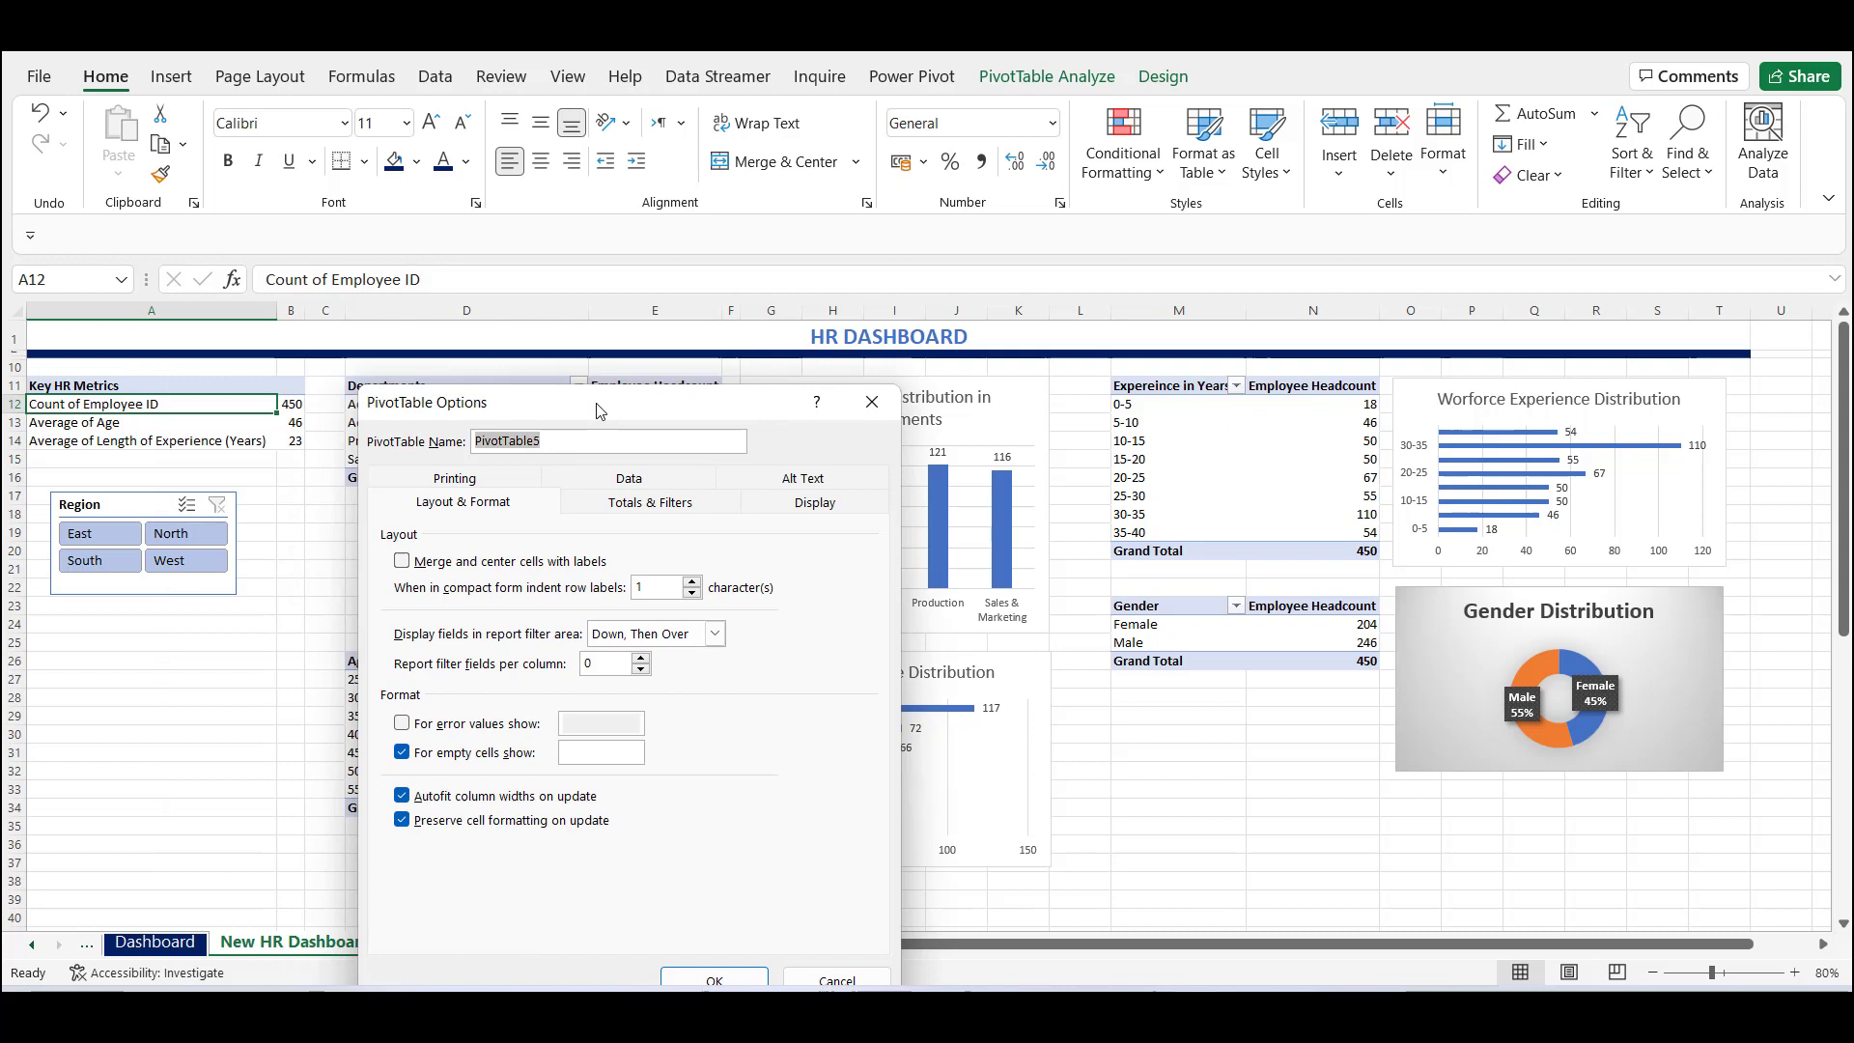
pyautogui.write('HRMe')
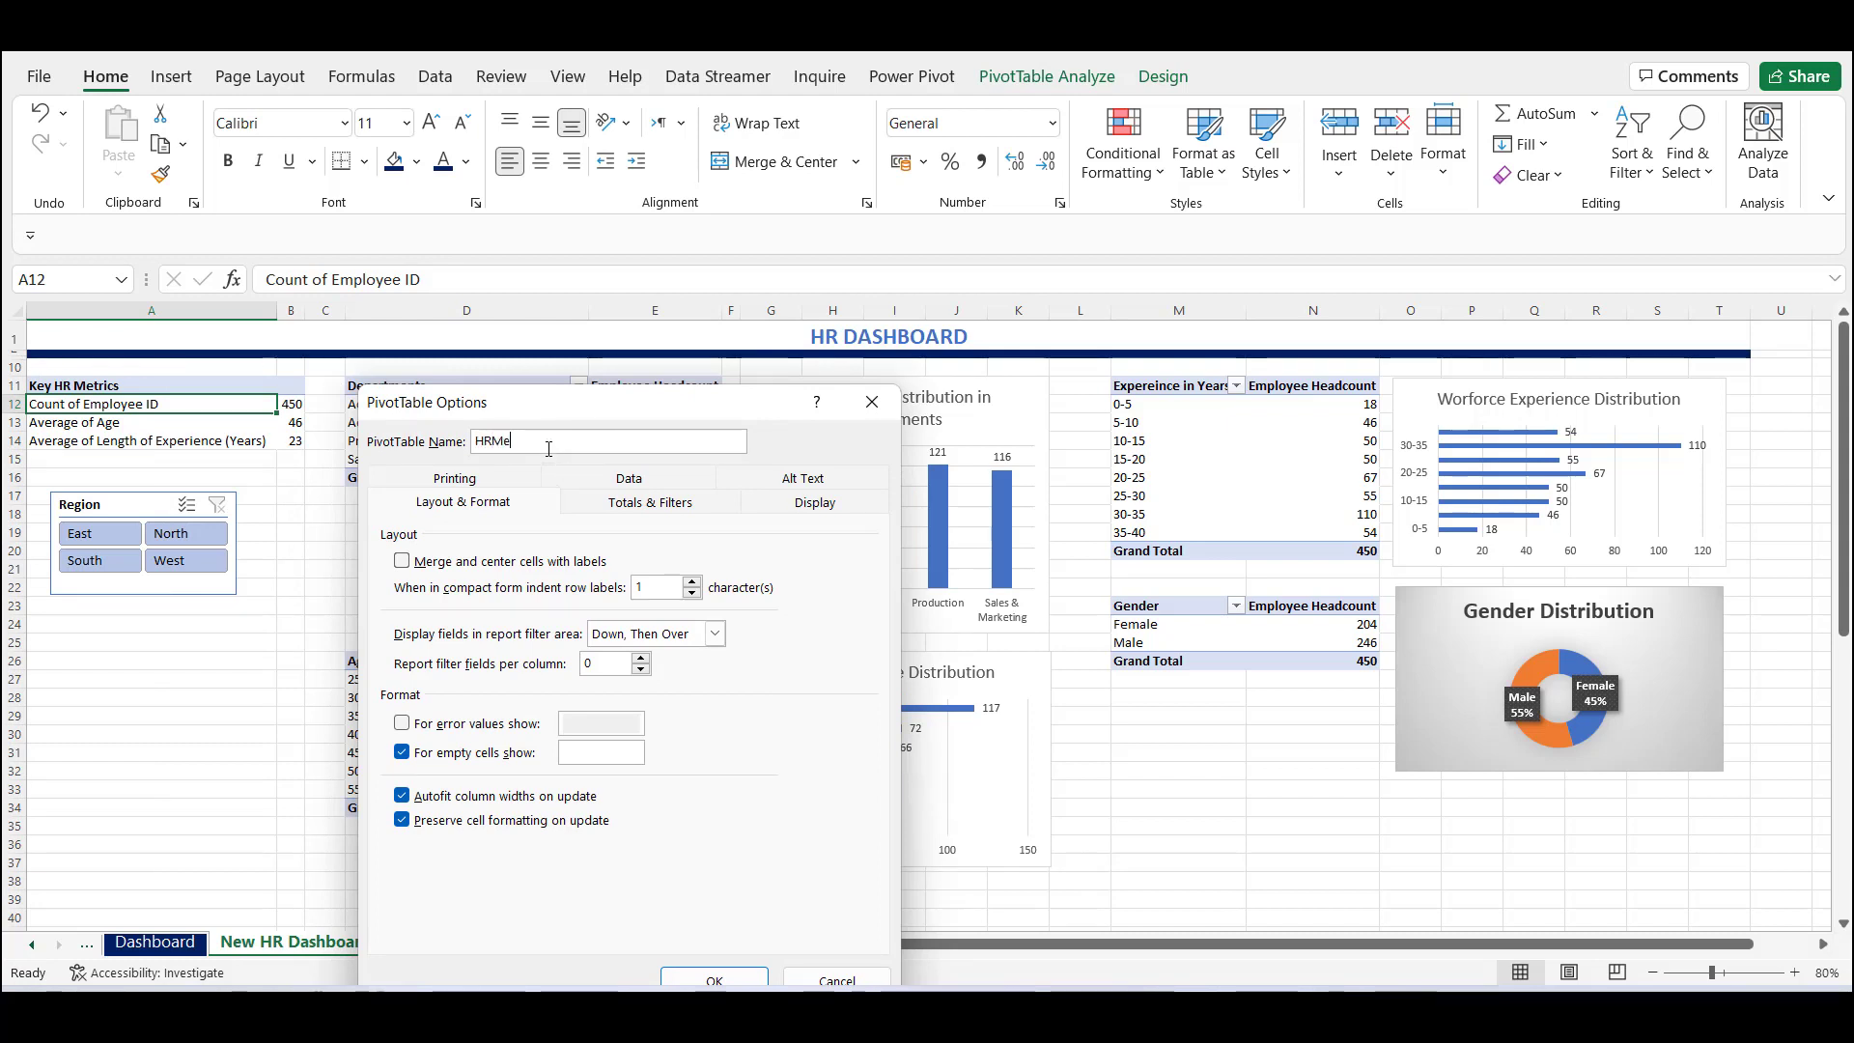
pyautogui.write('trics')
pyautogui.click(710, 978)
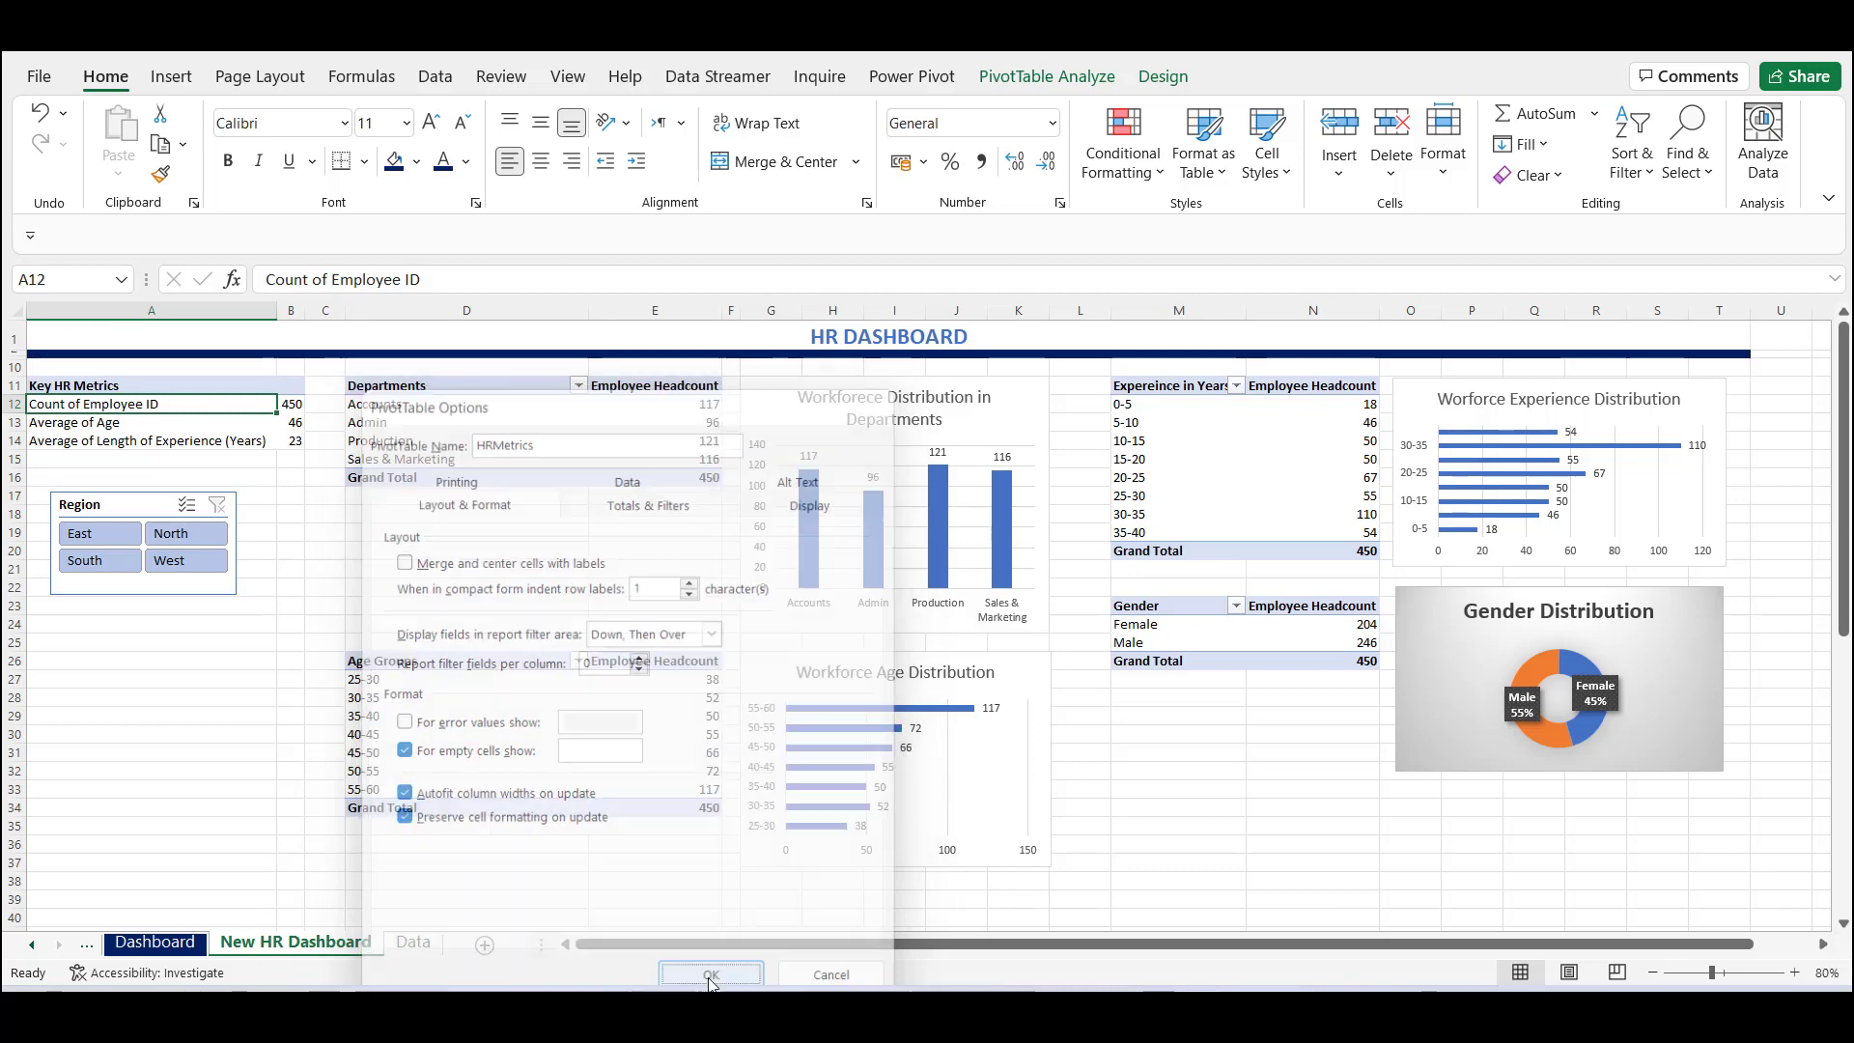
# Rename the Departments PivotTable as "Department" in its PivotTable options.
pyautogui.rightClick(459, 422)
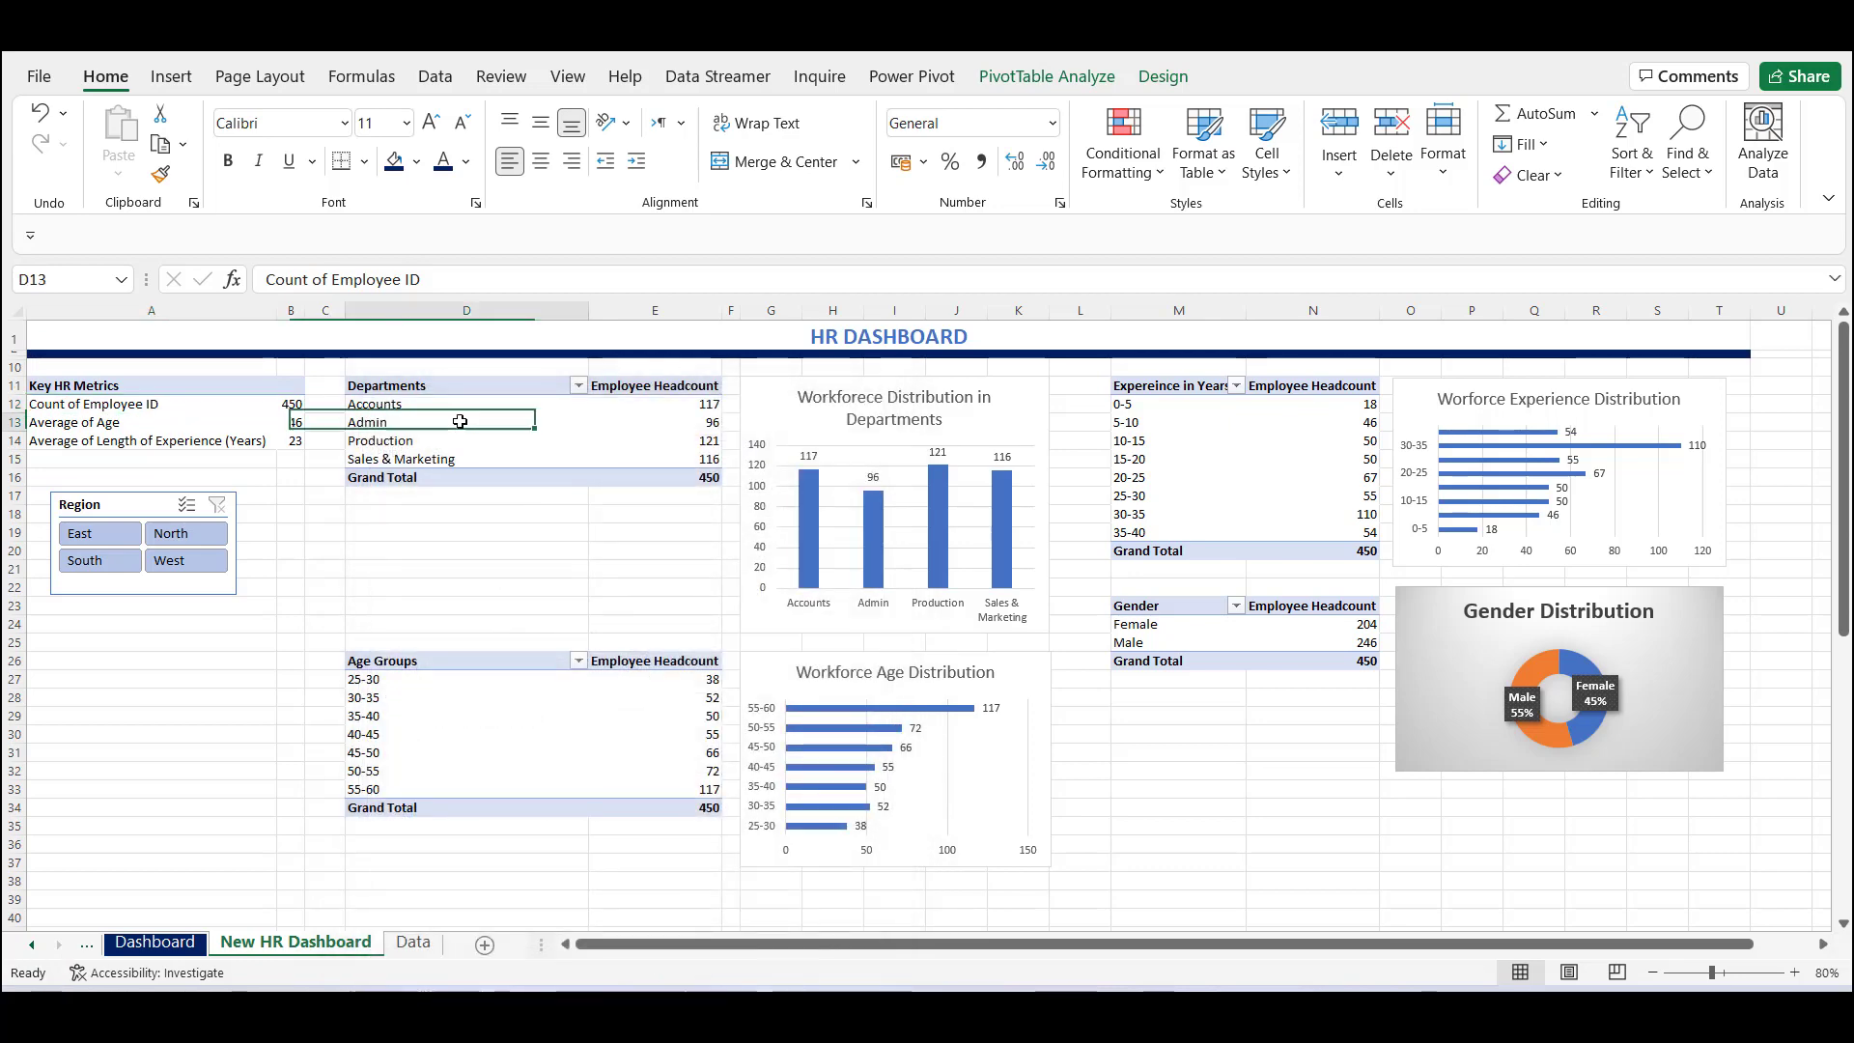
pyautogui.click(592, 879)
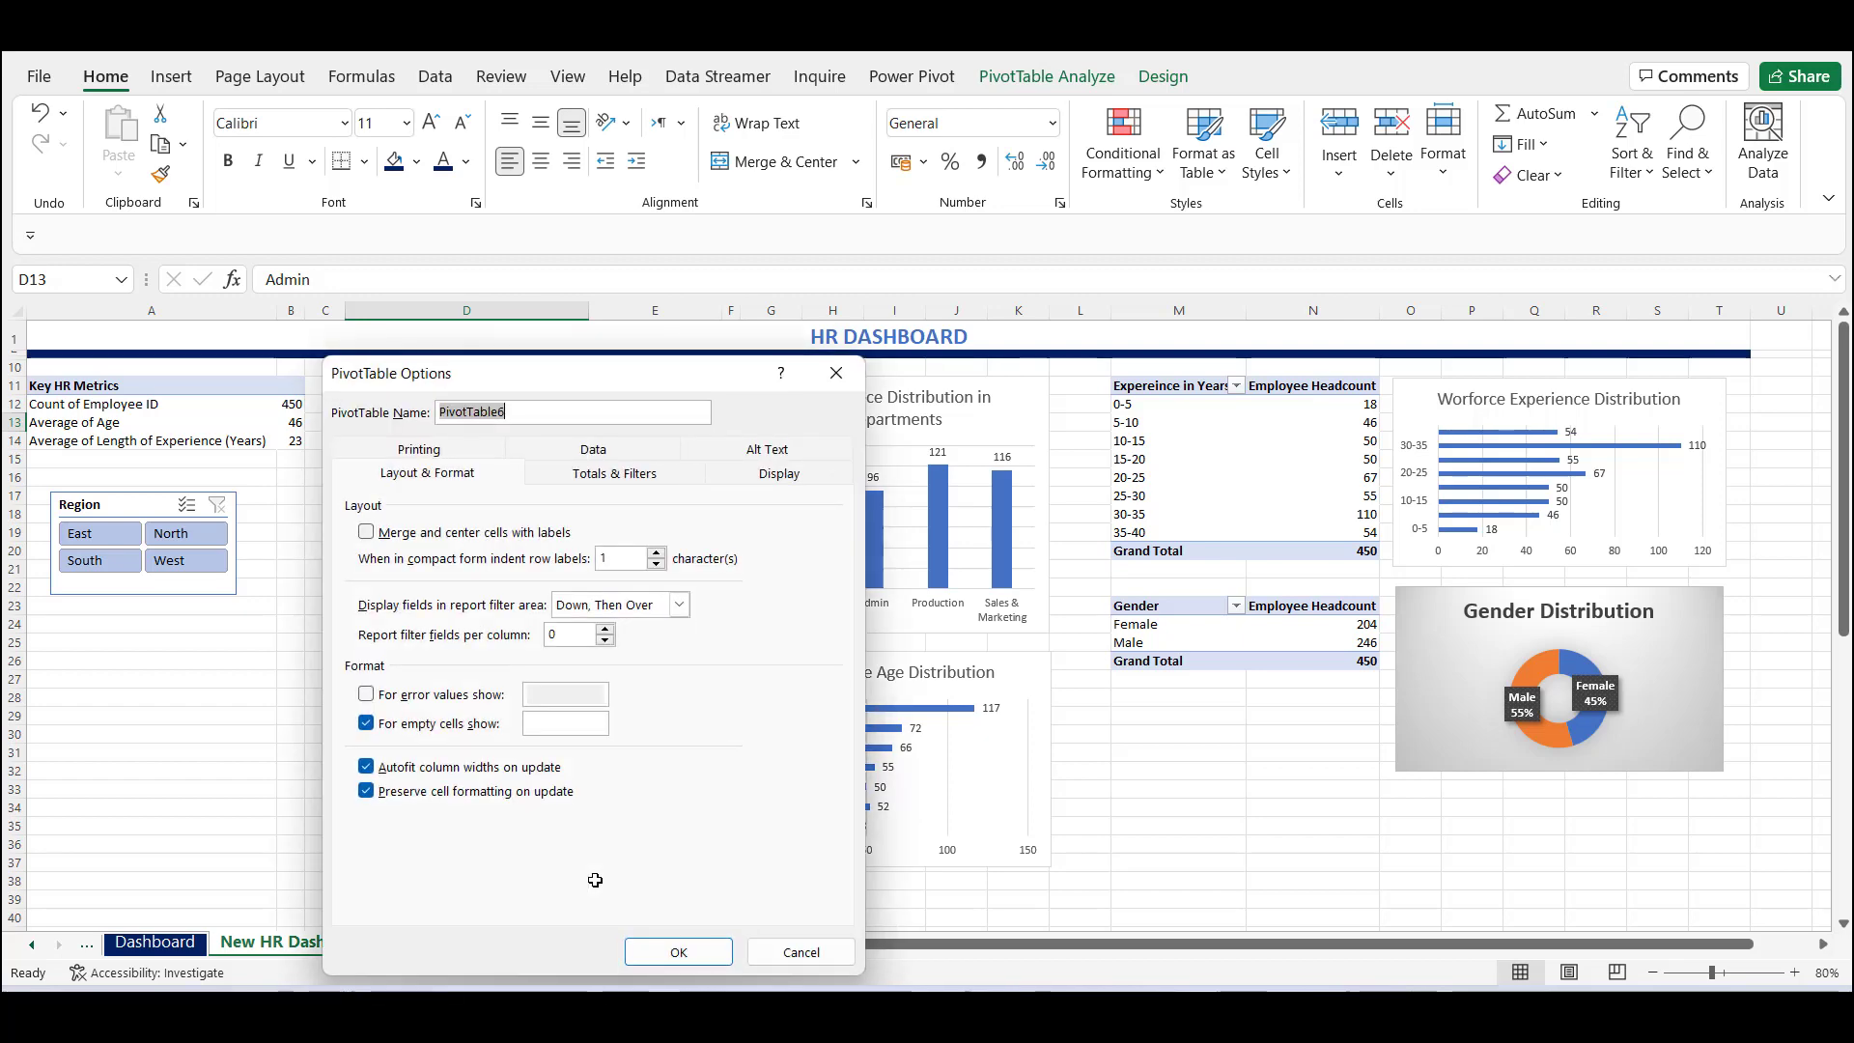
pyautogui.moveTo(525, 379); pyautogui.dragTo(665, 377)
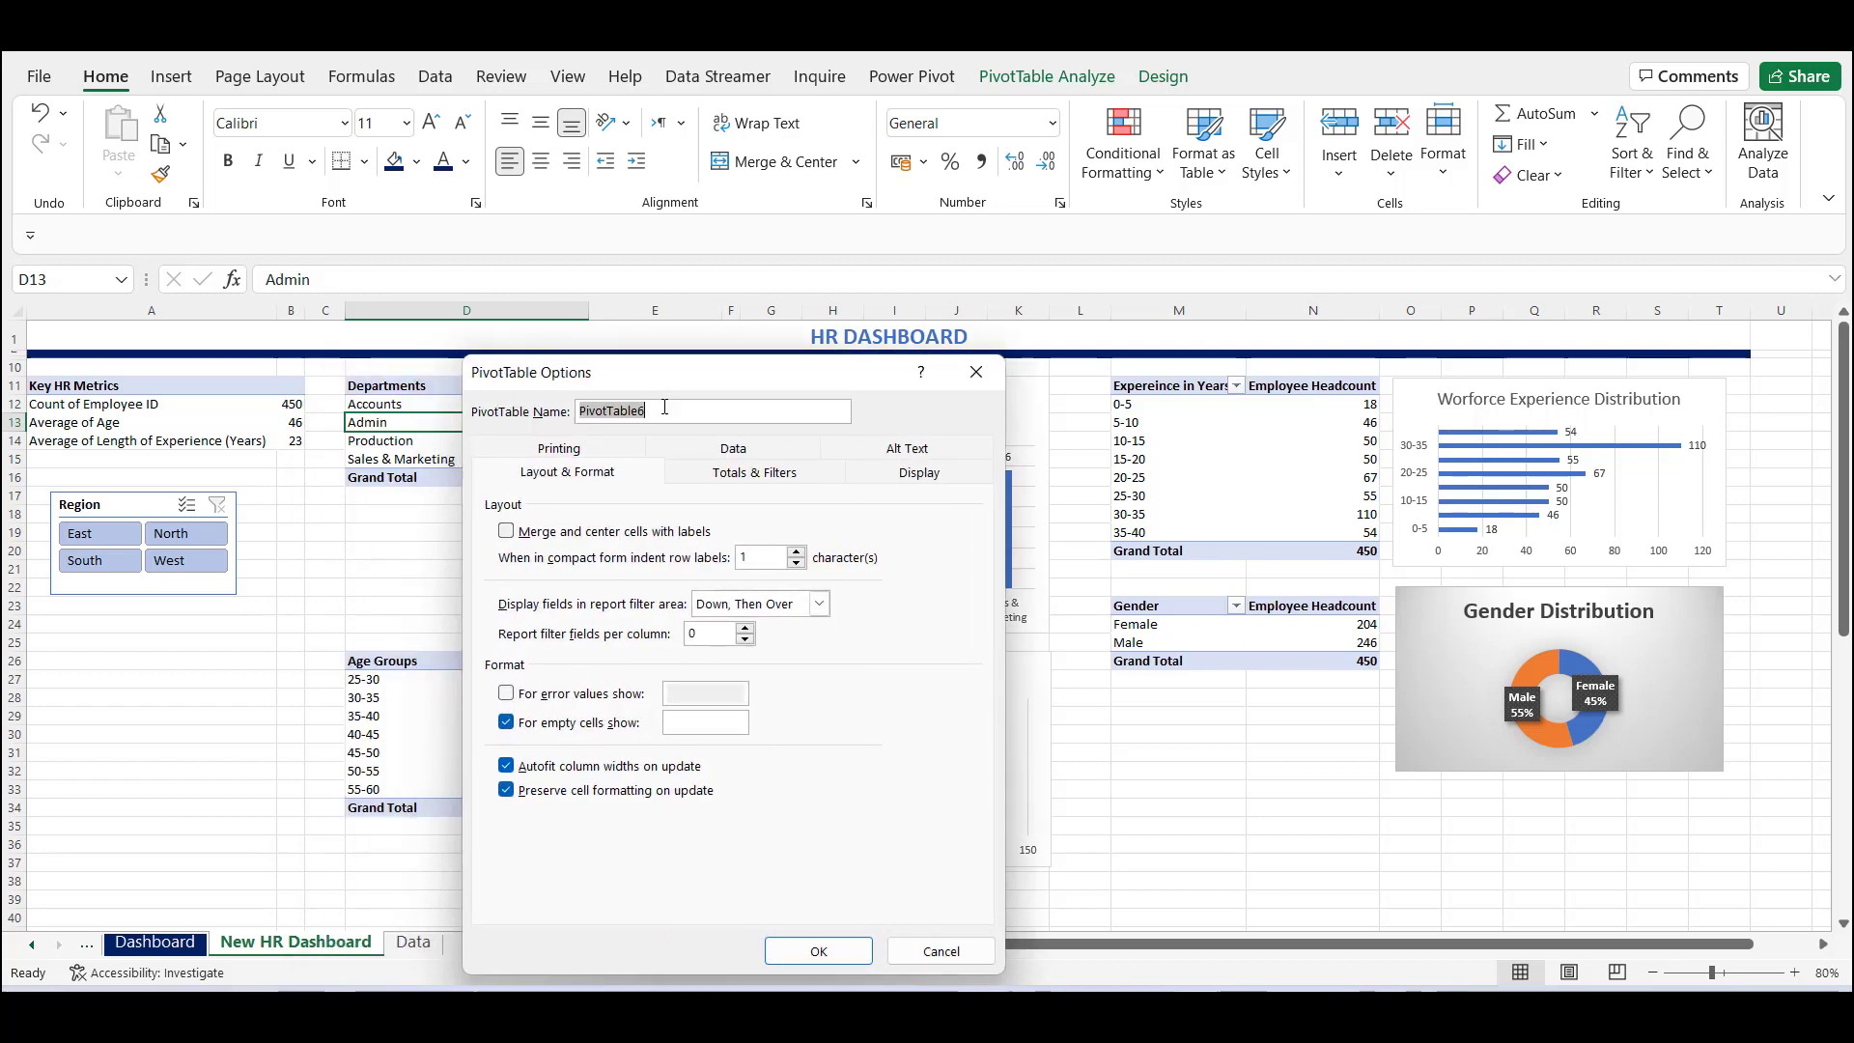
pyautogui.write('Department')
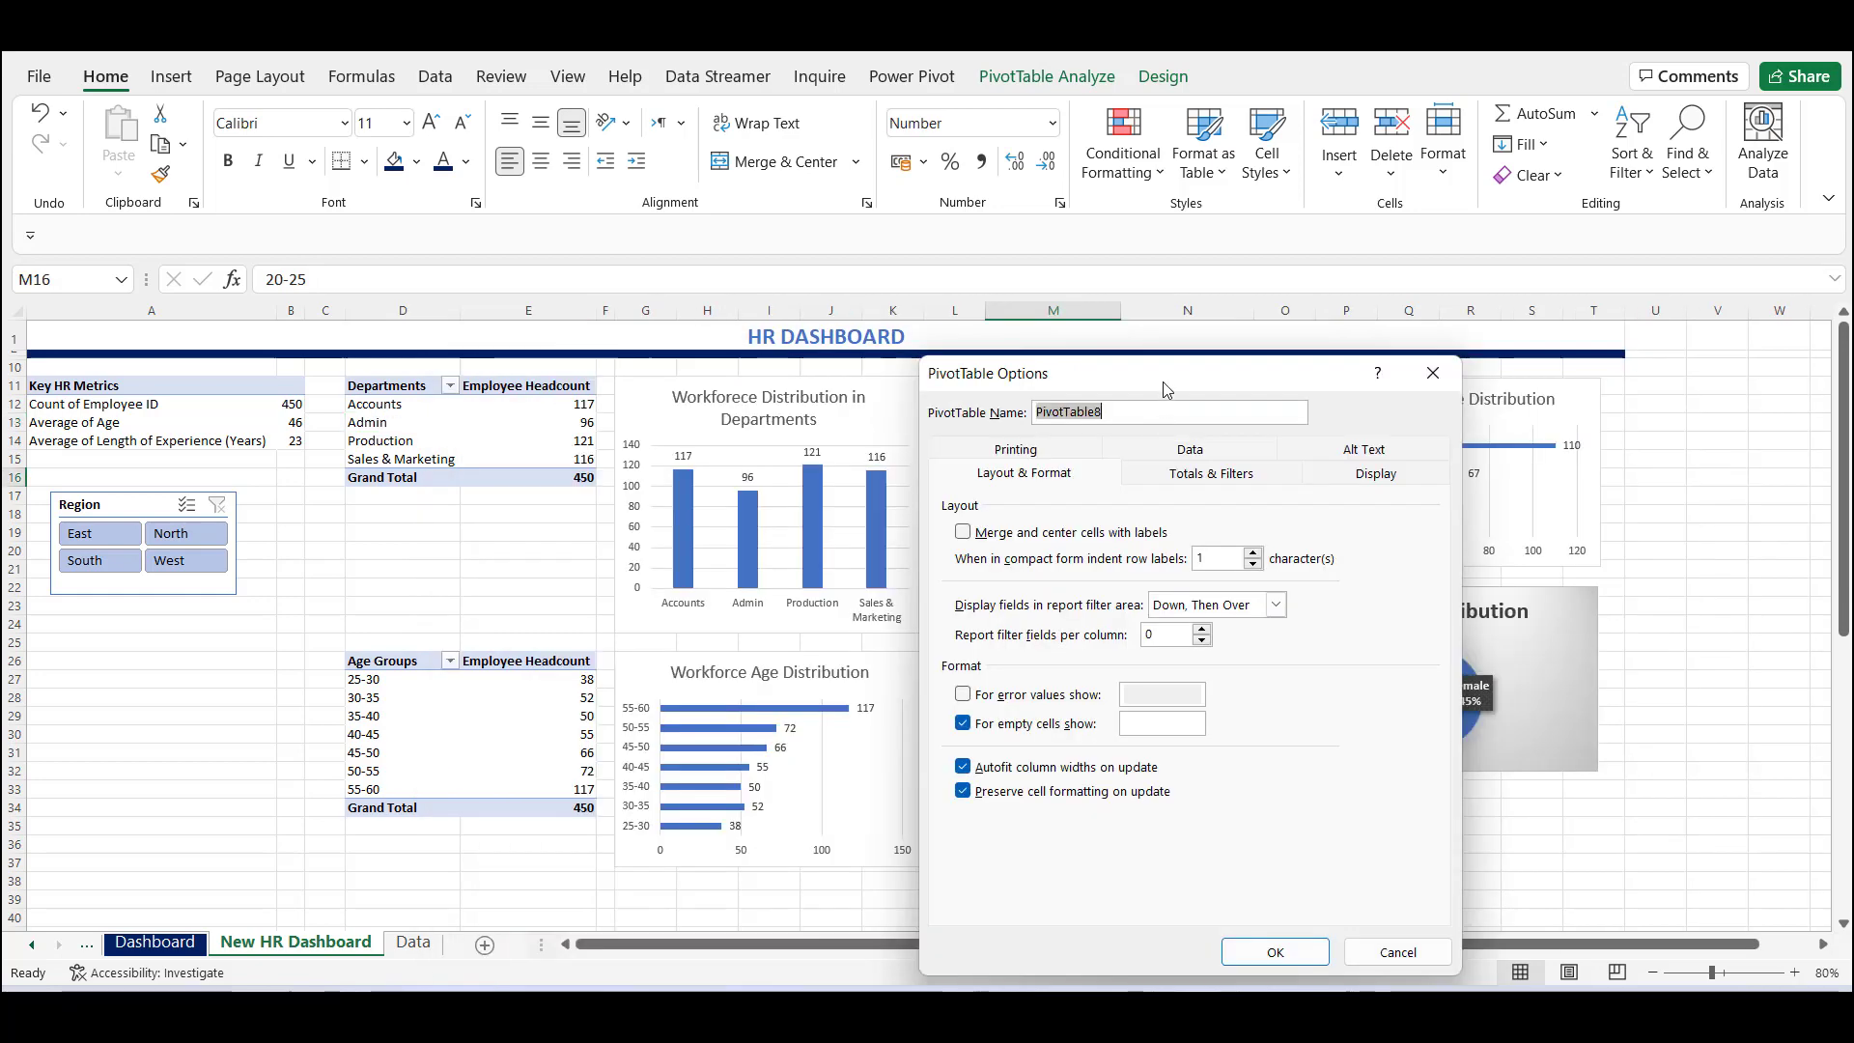
# Rename the years-of-experience PivotTable as "Experience" in its PivotTable options.
pyautogui.moveTo(1163, 381)
pyautogui.mouseDown()
pyautogui.moveTo(1093, 616)
pyautogui.moveTo(1110, 658)
pyautogui.moveTo(1145, 386)
pyautogui.mouseUp()
pyautogui.write('Expere')
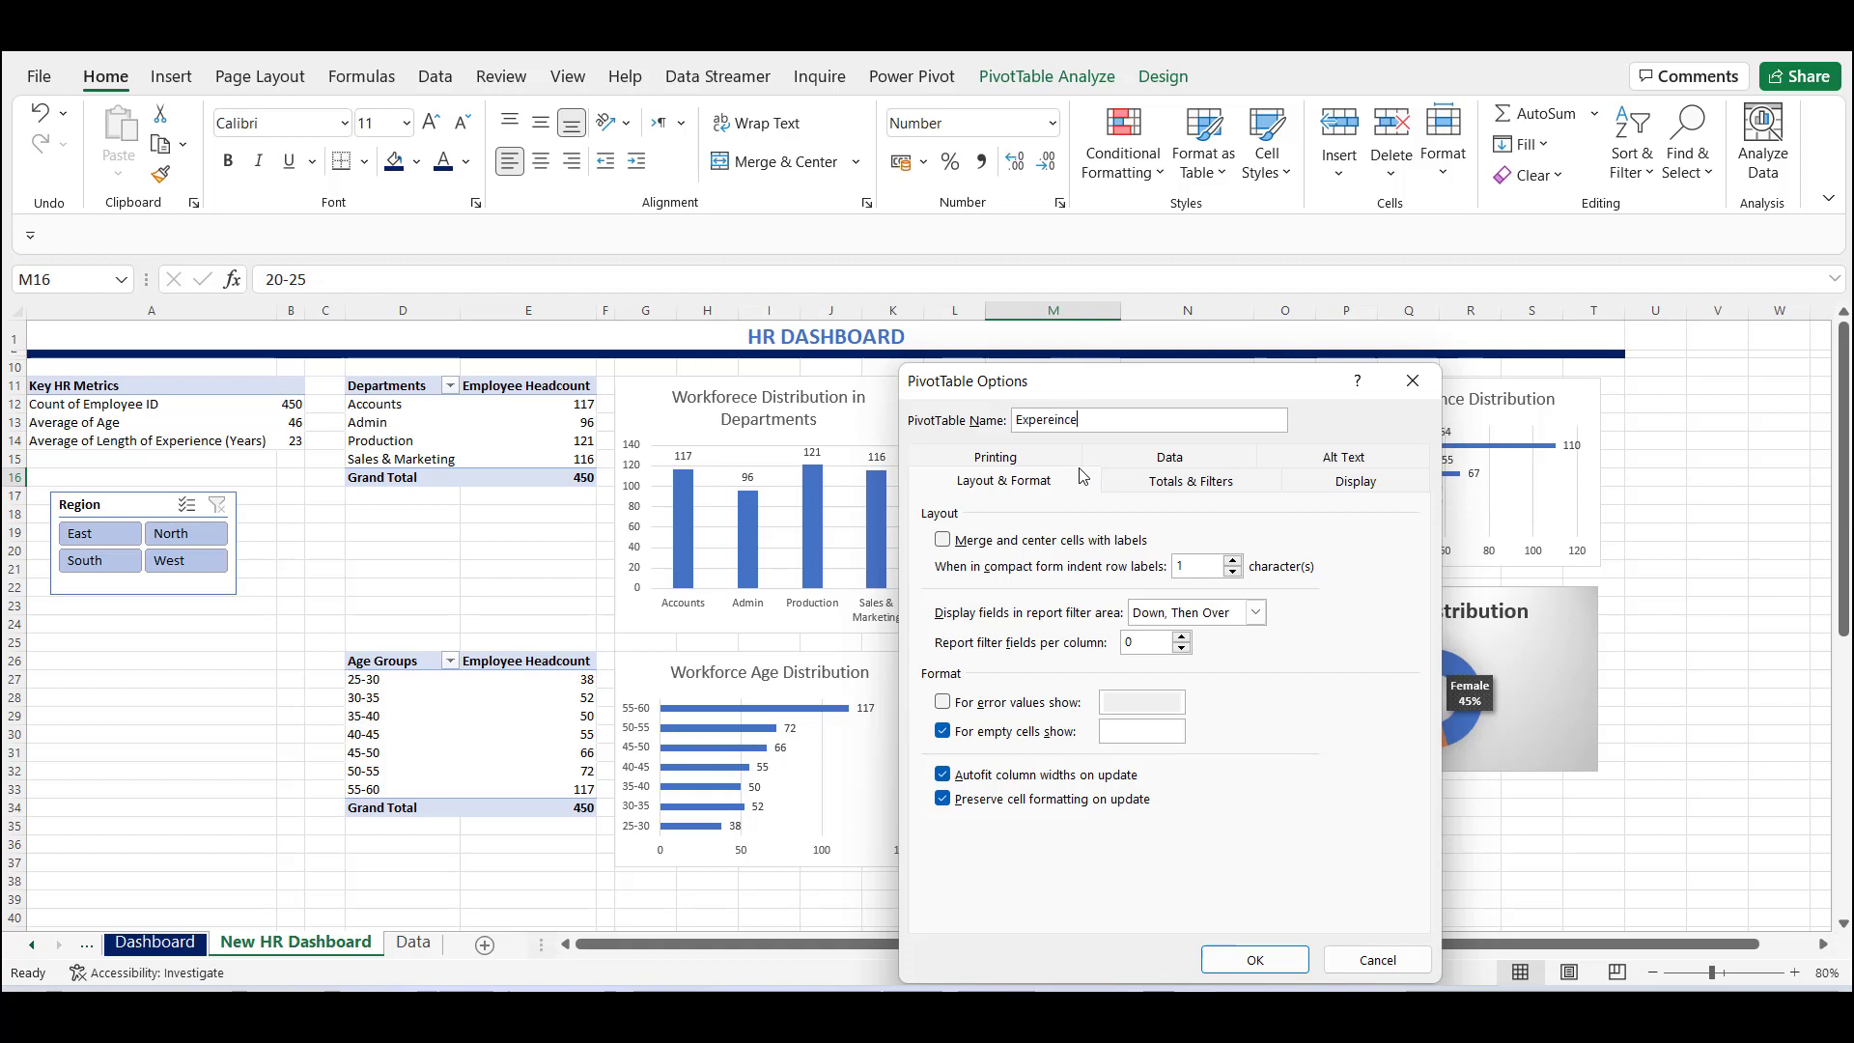
pyautogui.press('BackSpace')
pyautogui.press('Return')
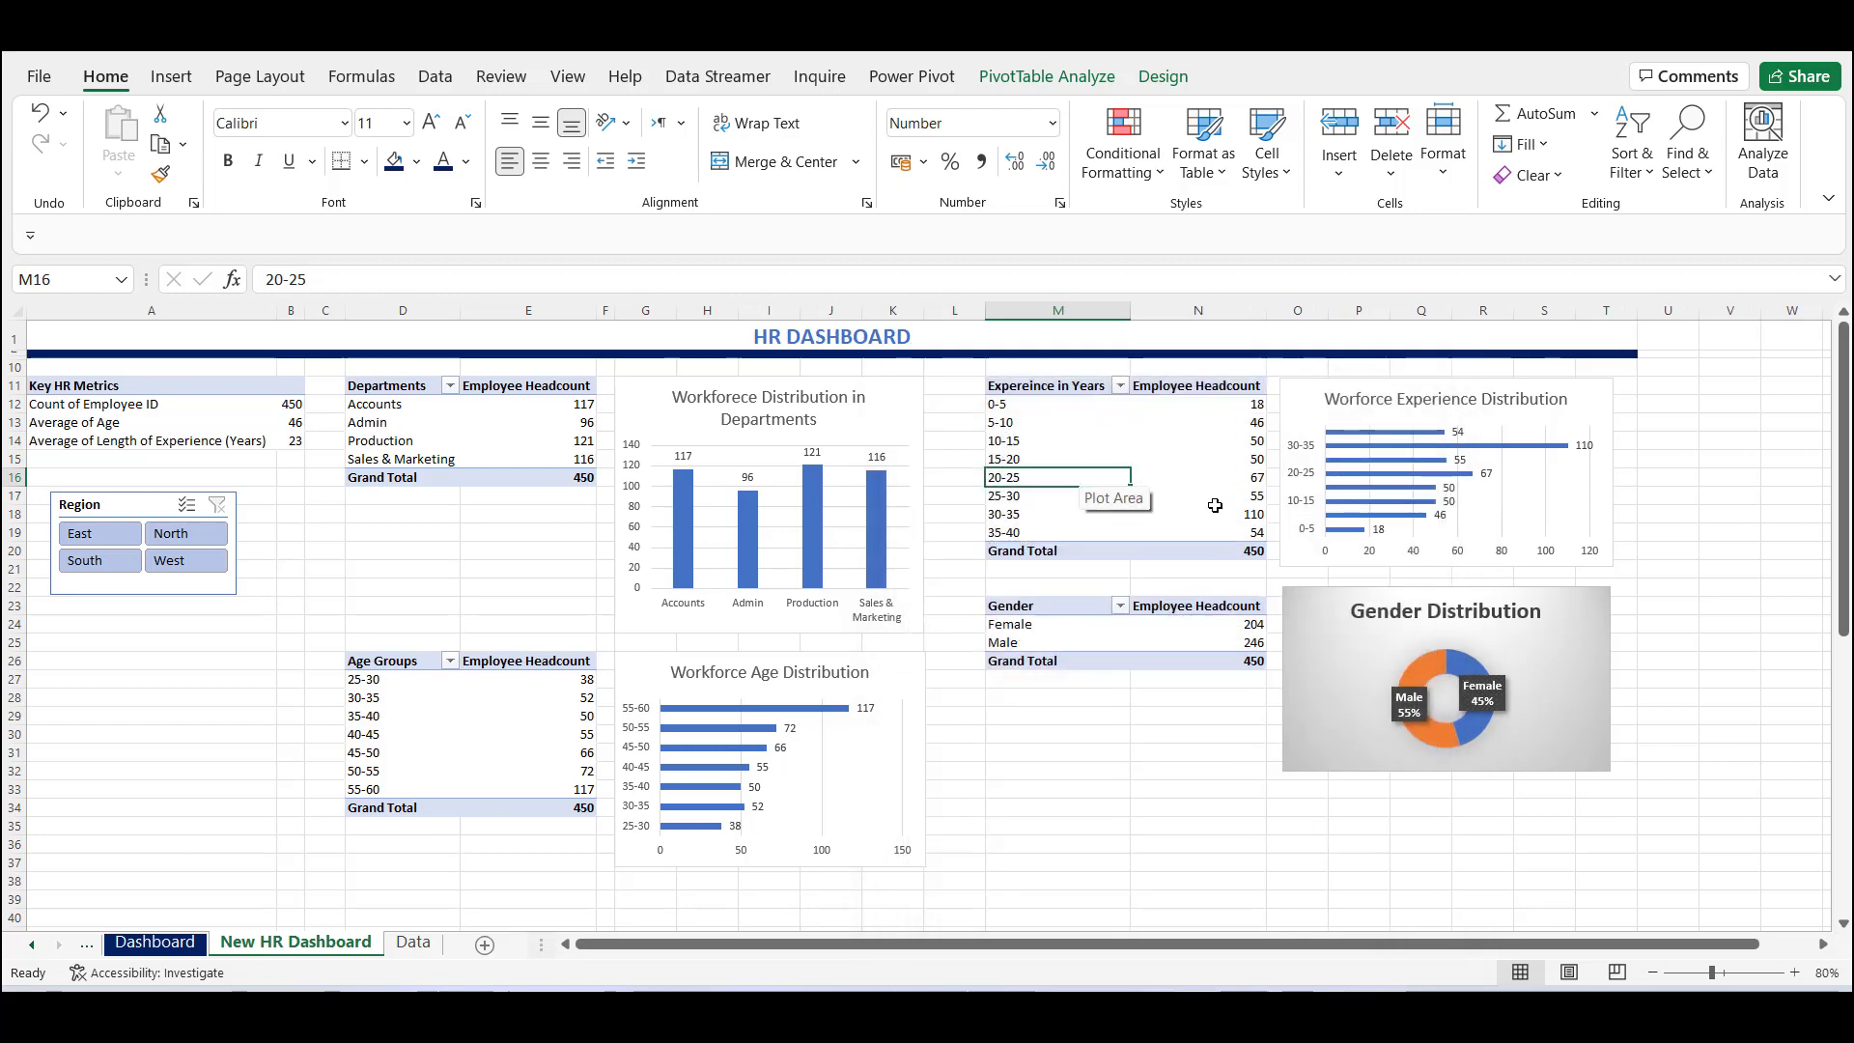
# Rename the Gender PivotTable as "Gender" in its PivotTable options.
pyautogui.rightClick(1097, 624)
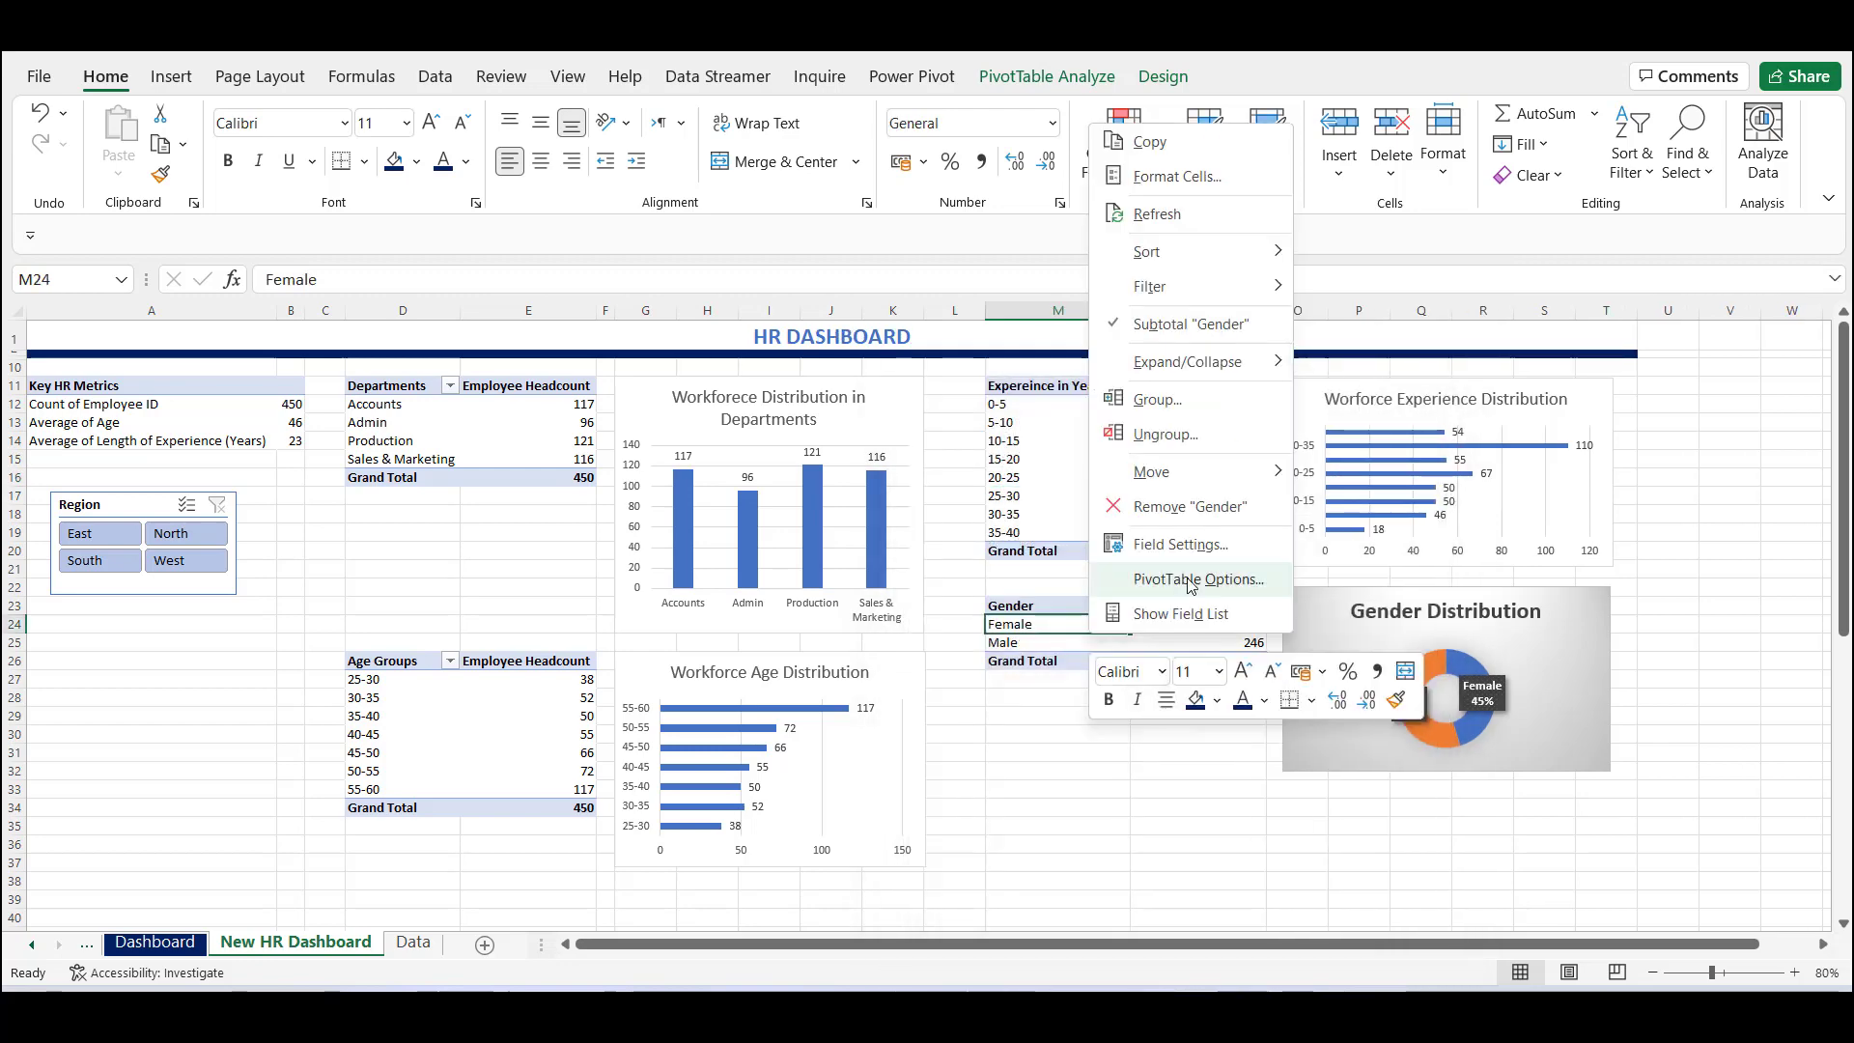
pyautogui.click(1190, 579)
pyautogui.write('G')
pyautogui.press('Return')
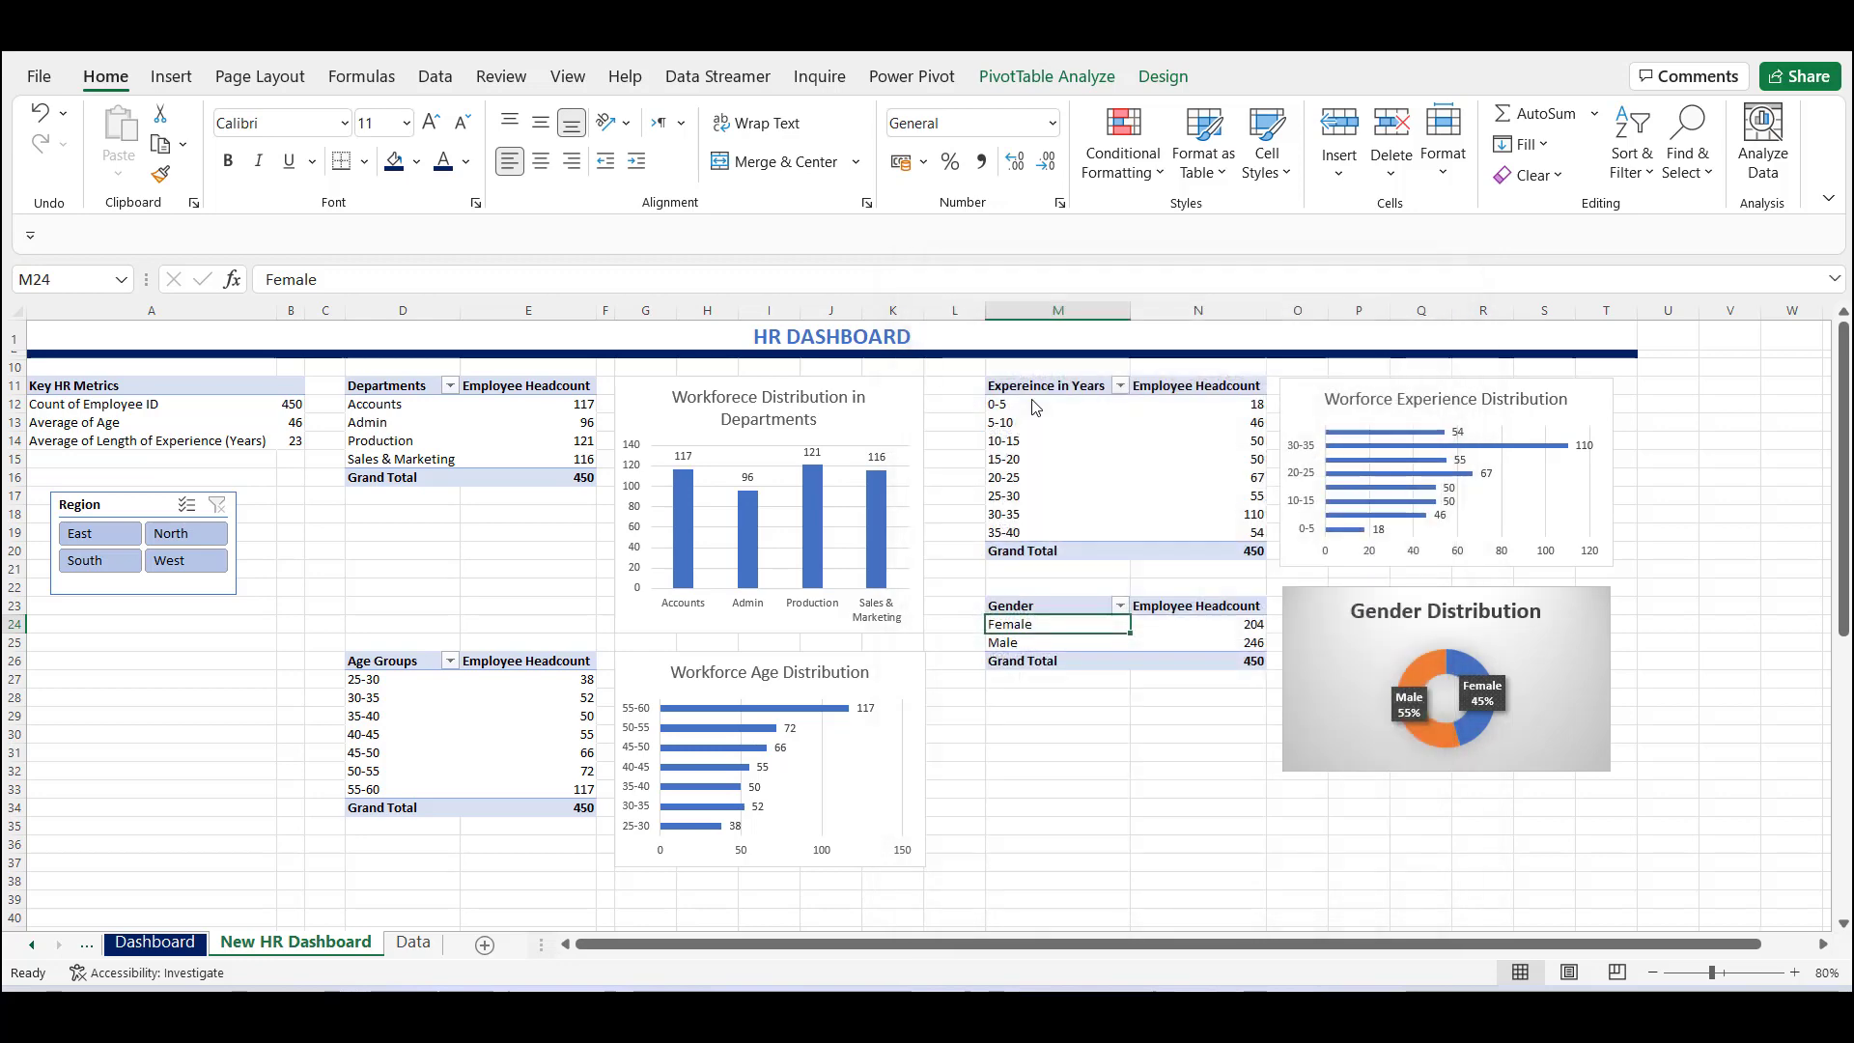
# Rename the Age Groups PivotTable as "Age" in its PivotTable options.
pyautogui.click(406, 703)
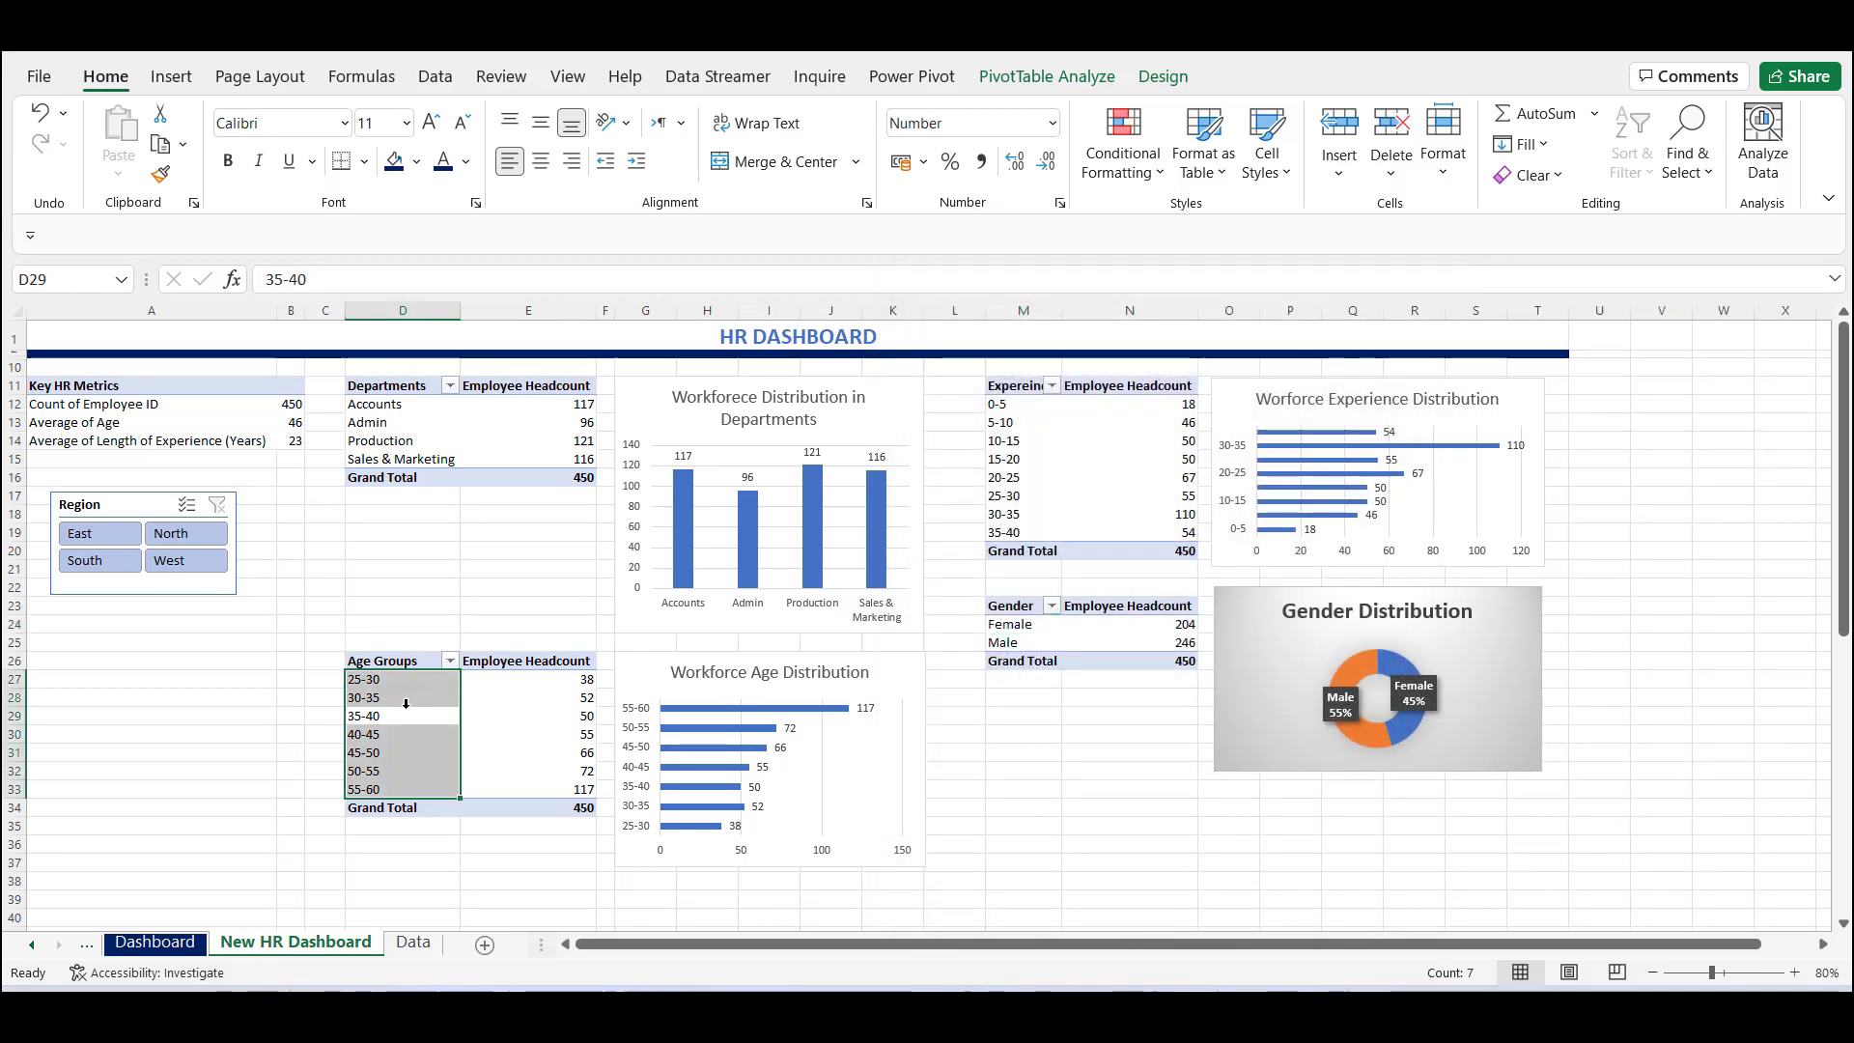
pyautogui.rightClick(405, 710)
pyautogui.moveTo(485, 356)
pyautogui.click(517, 655)
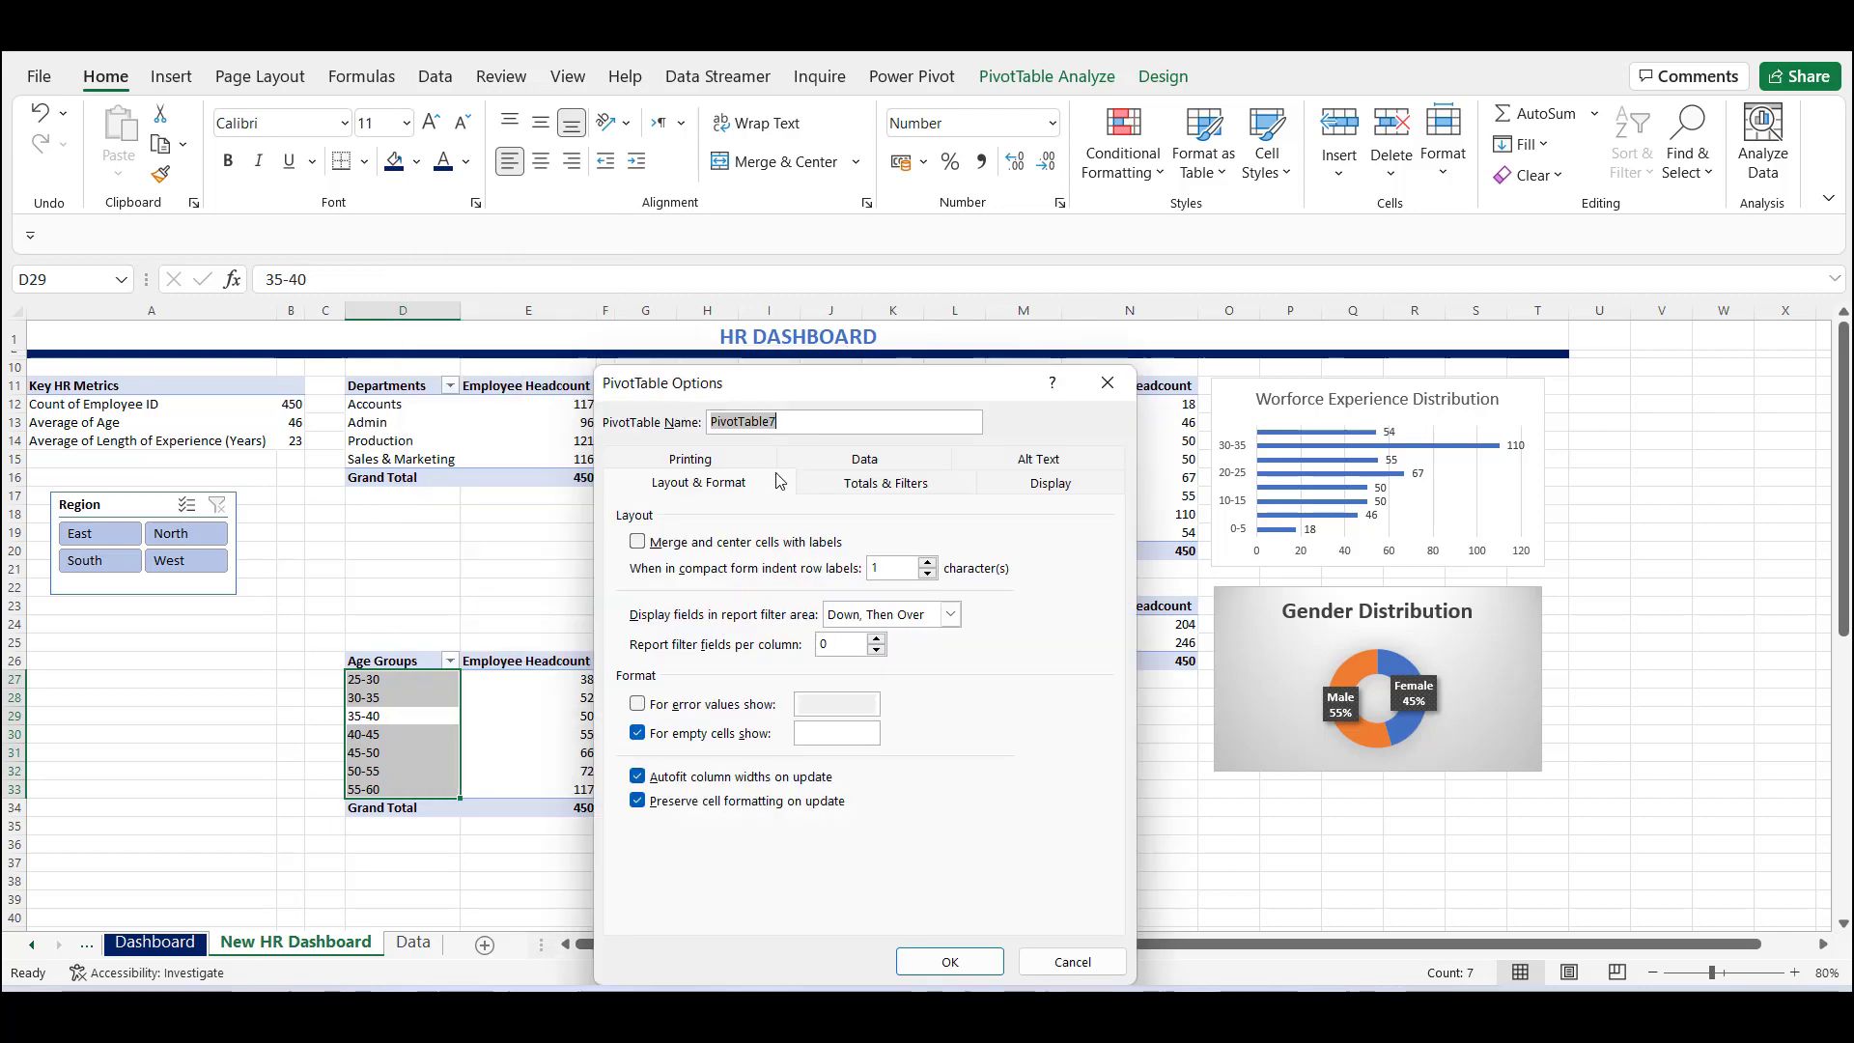
pyautogui.write('A')
pyautogui.press('Return')
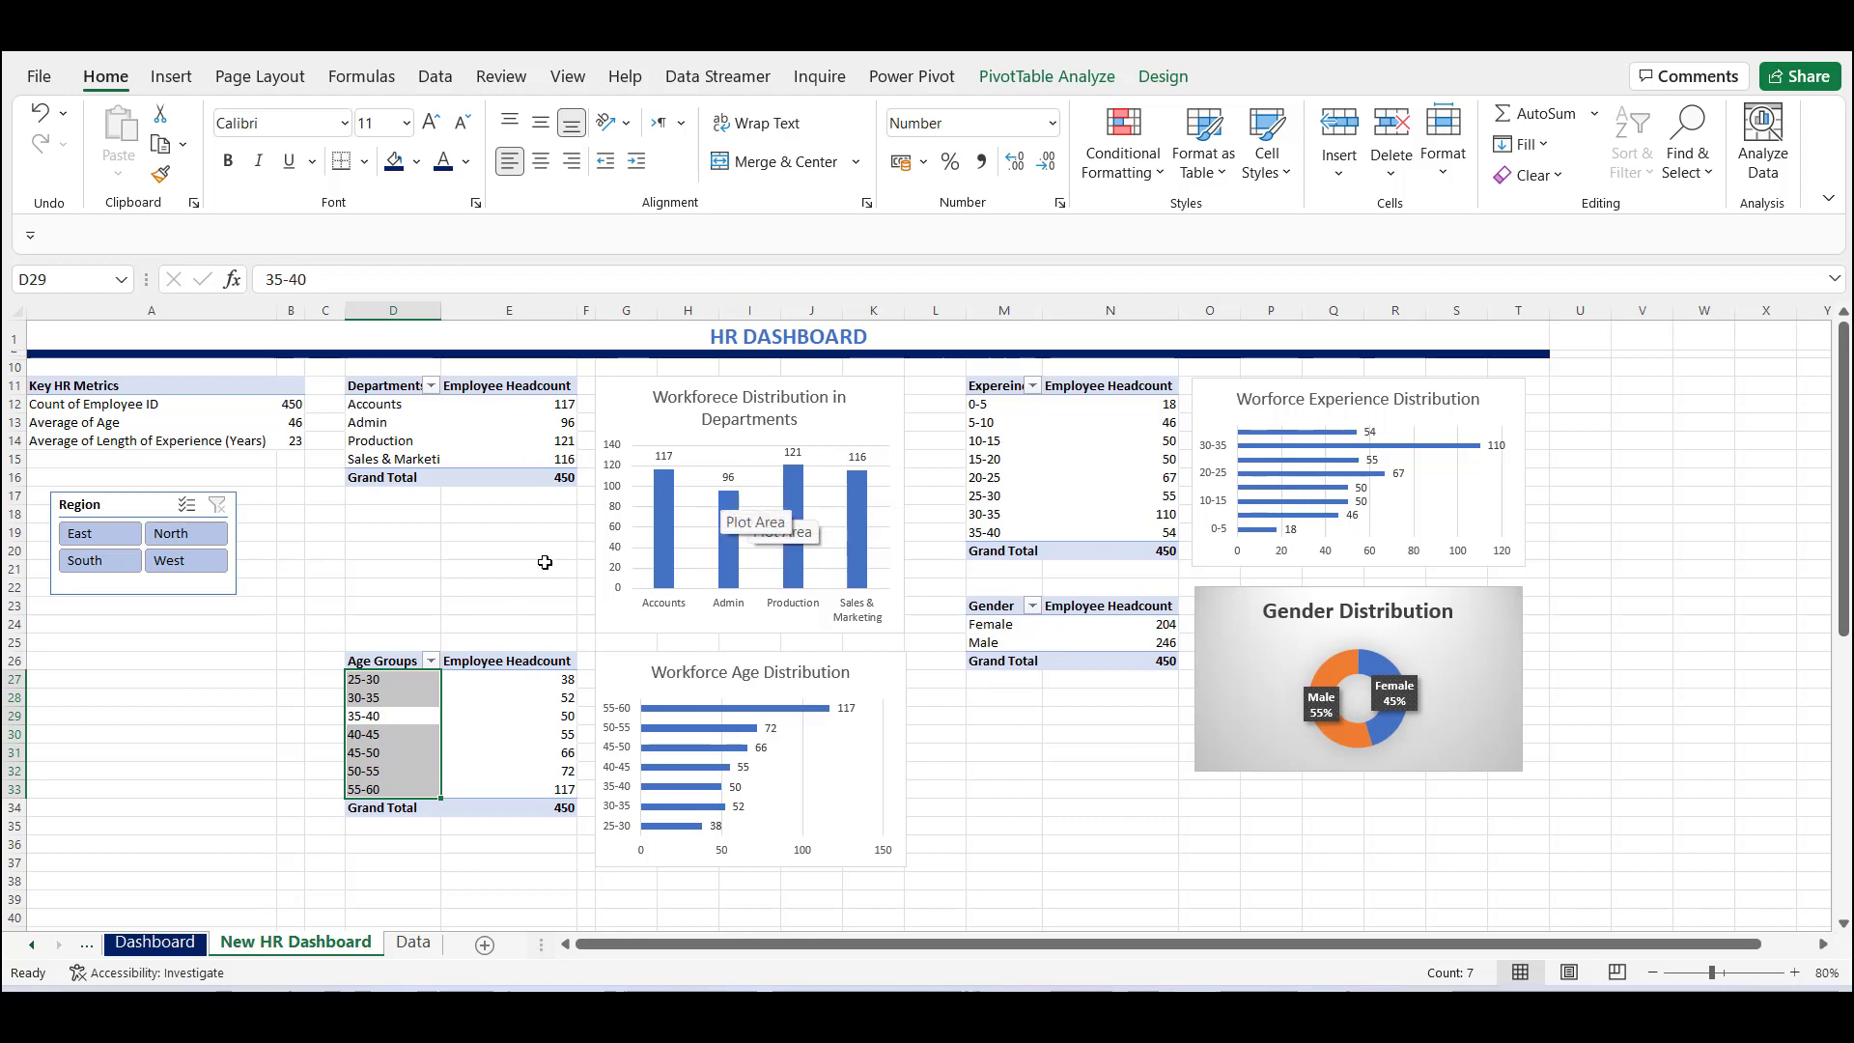
# Connect the Region slicer to the Age, Department, Experience and Gender PivotTables through its report connections.
pyautogui.rightClick(137, 530)
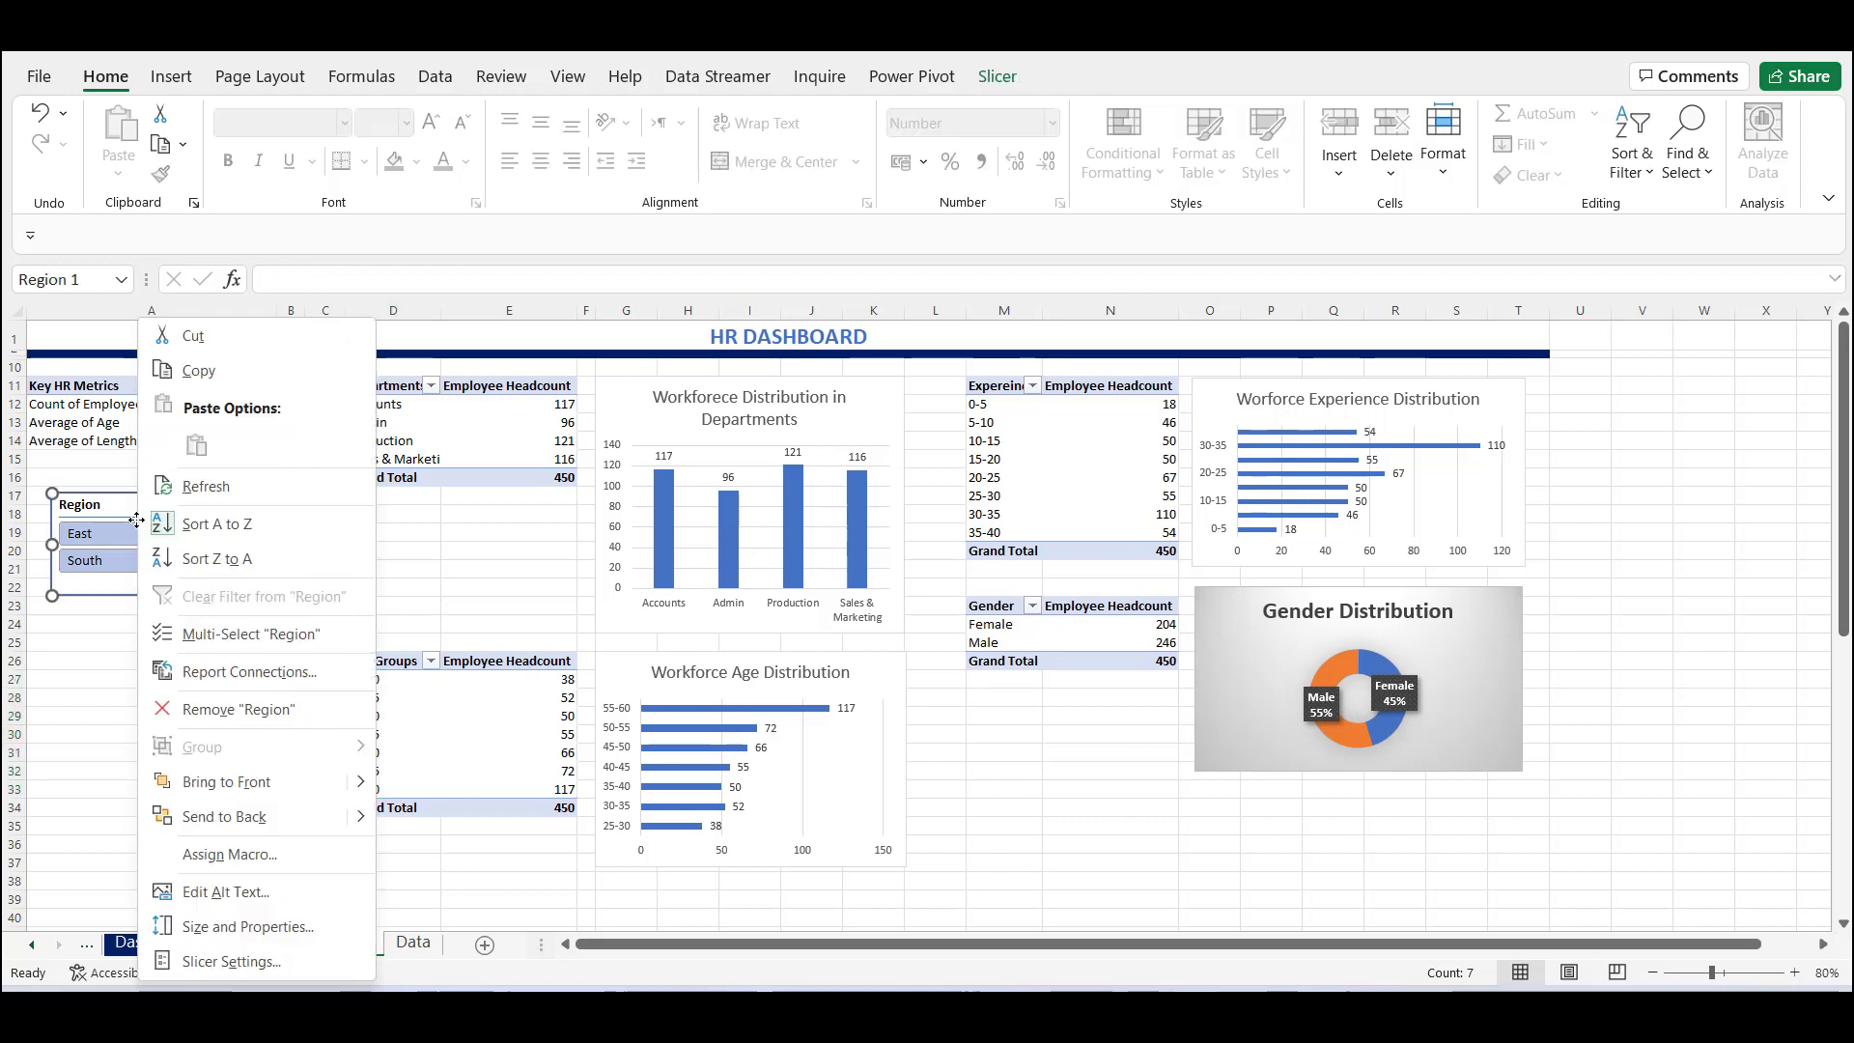
pyautogui.click(239, 673)
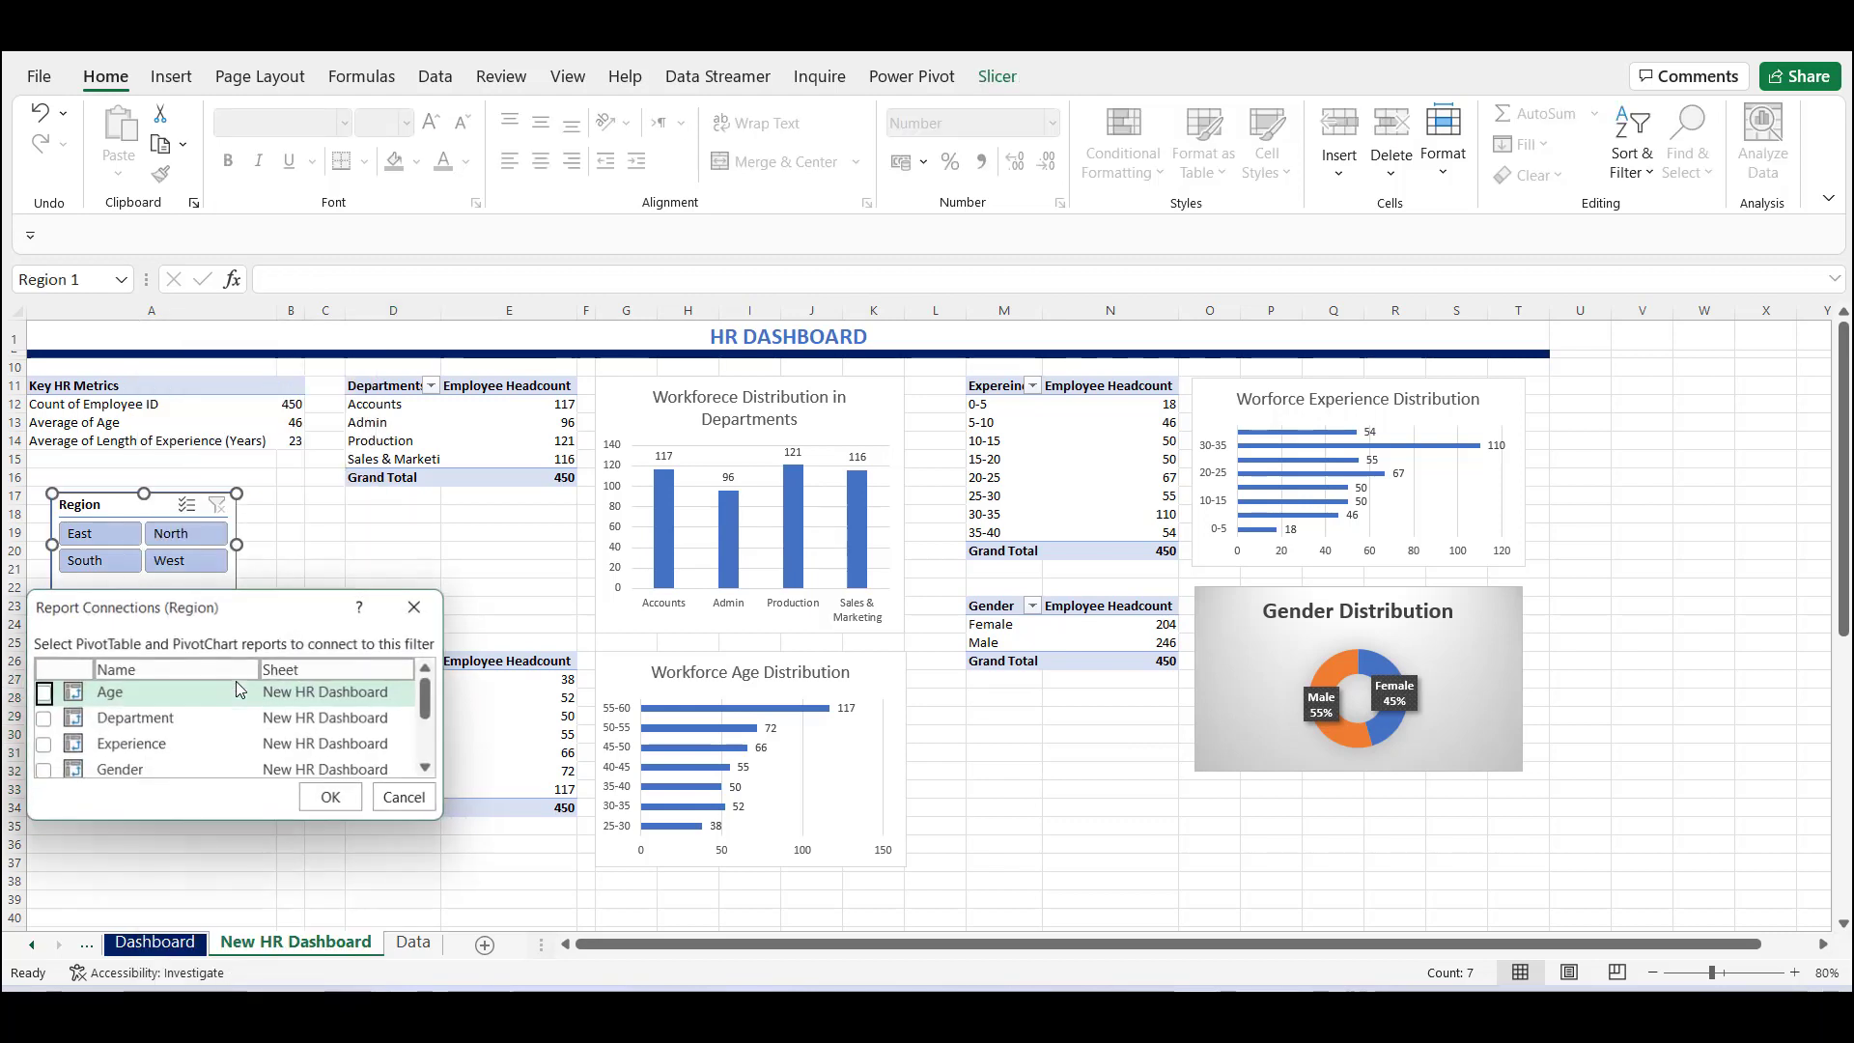
pyautogui.moveTo(276, 593); pyautogui.dragTo(434, 503)
pyautogui.moveTo(366, 846); pyautogui.dragTo(366, 904)
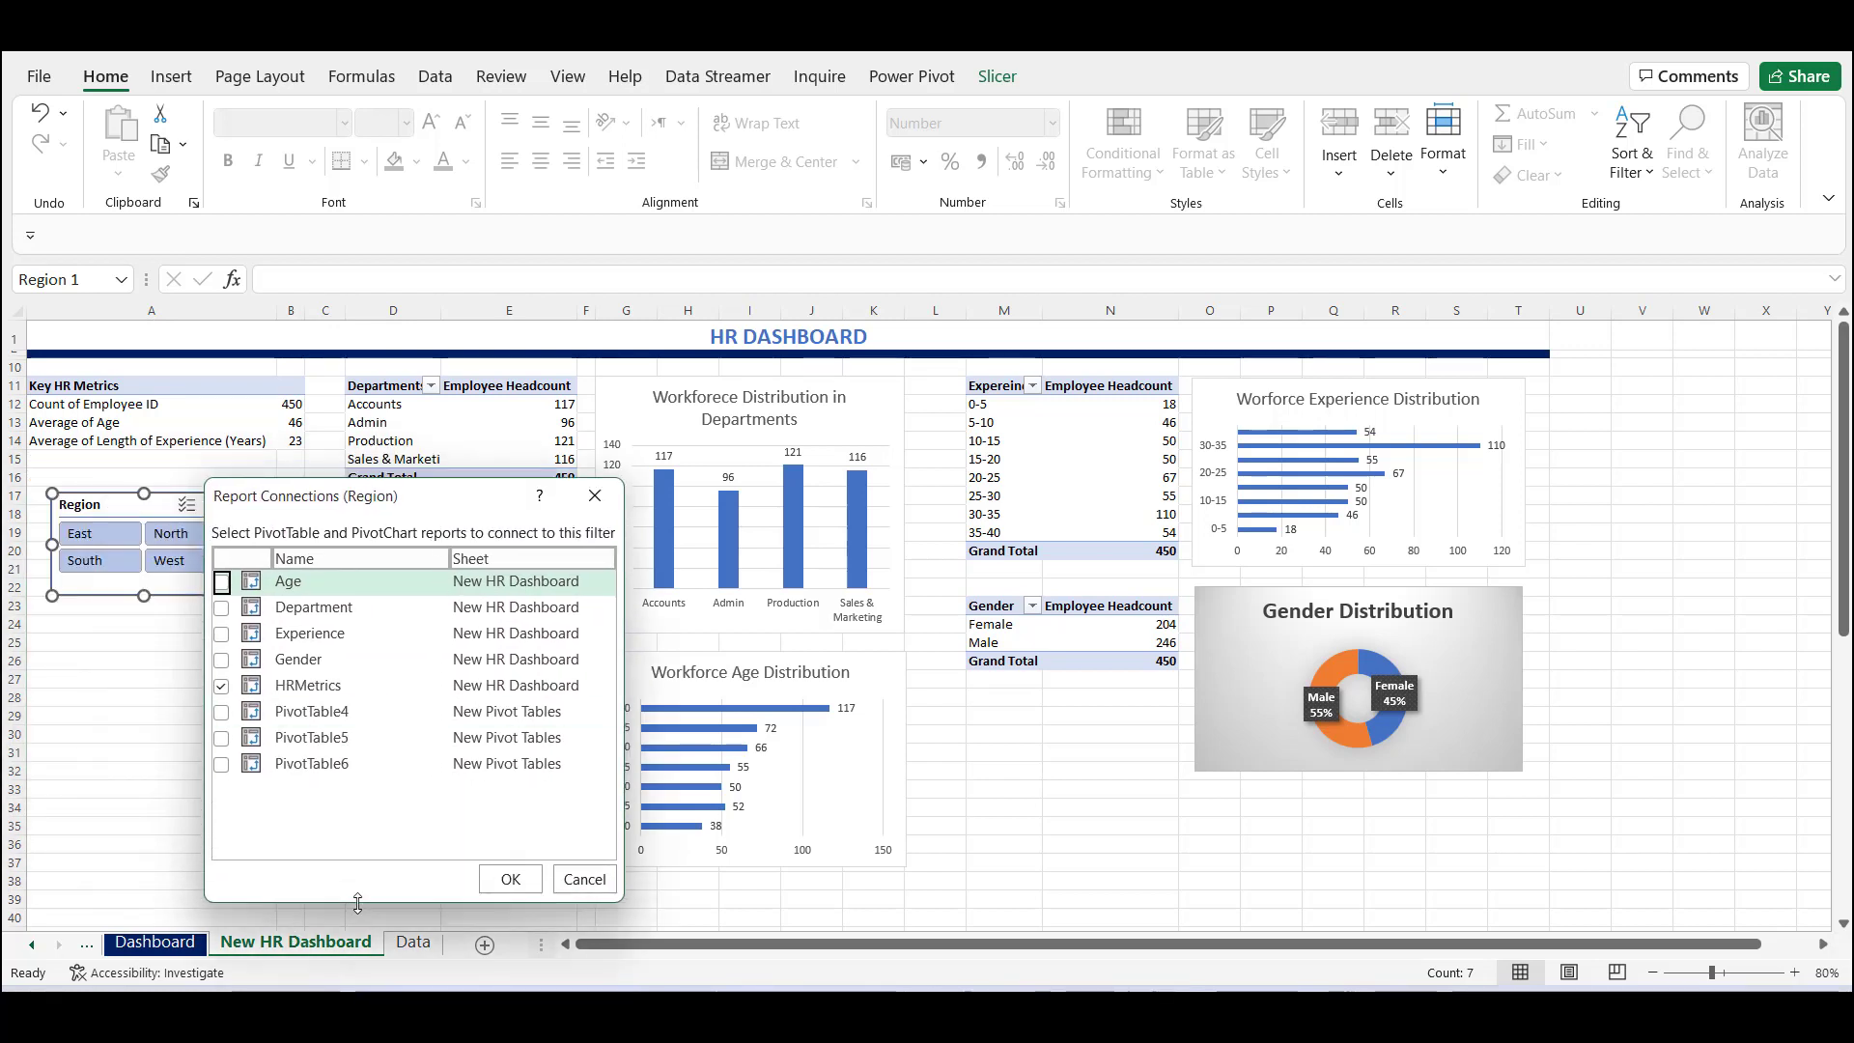
pyautogui.click(222, 582)
pyautogui.click(221, 608)
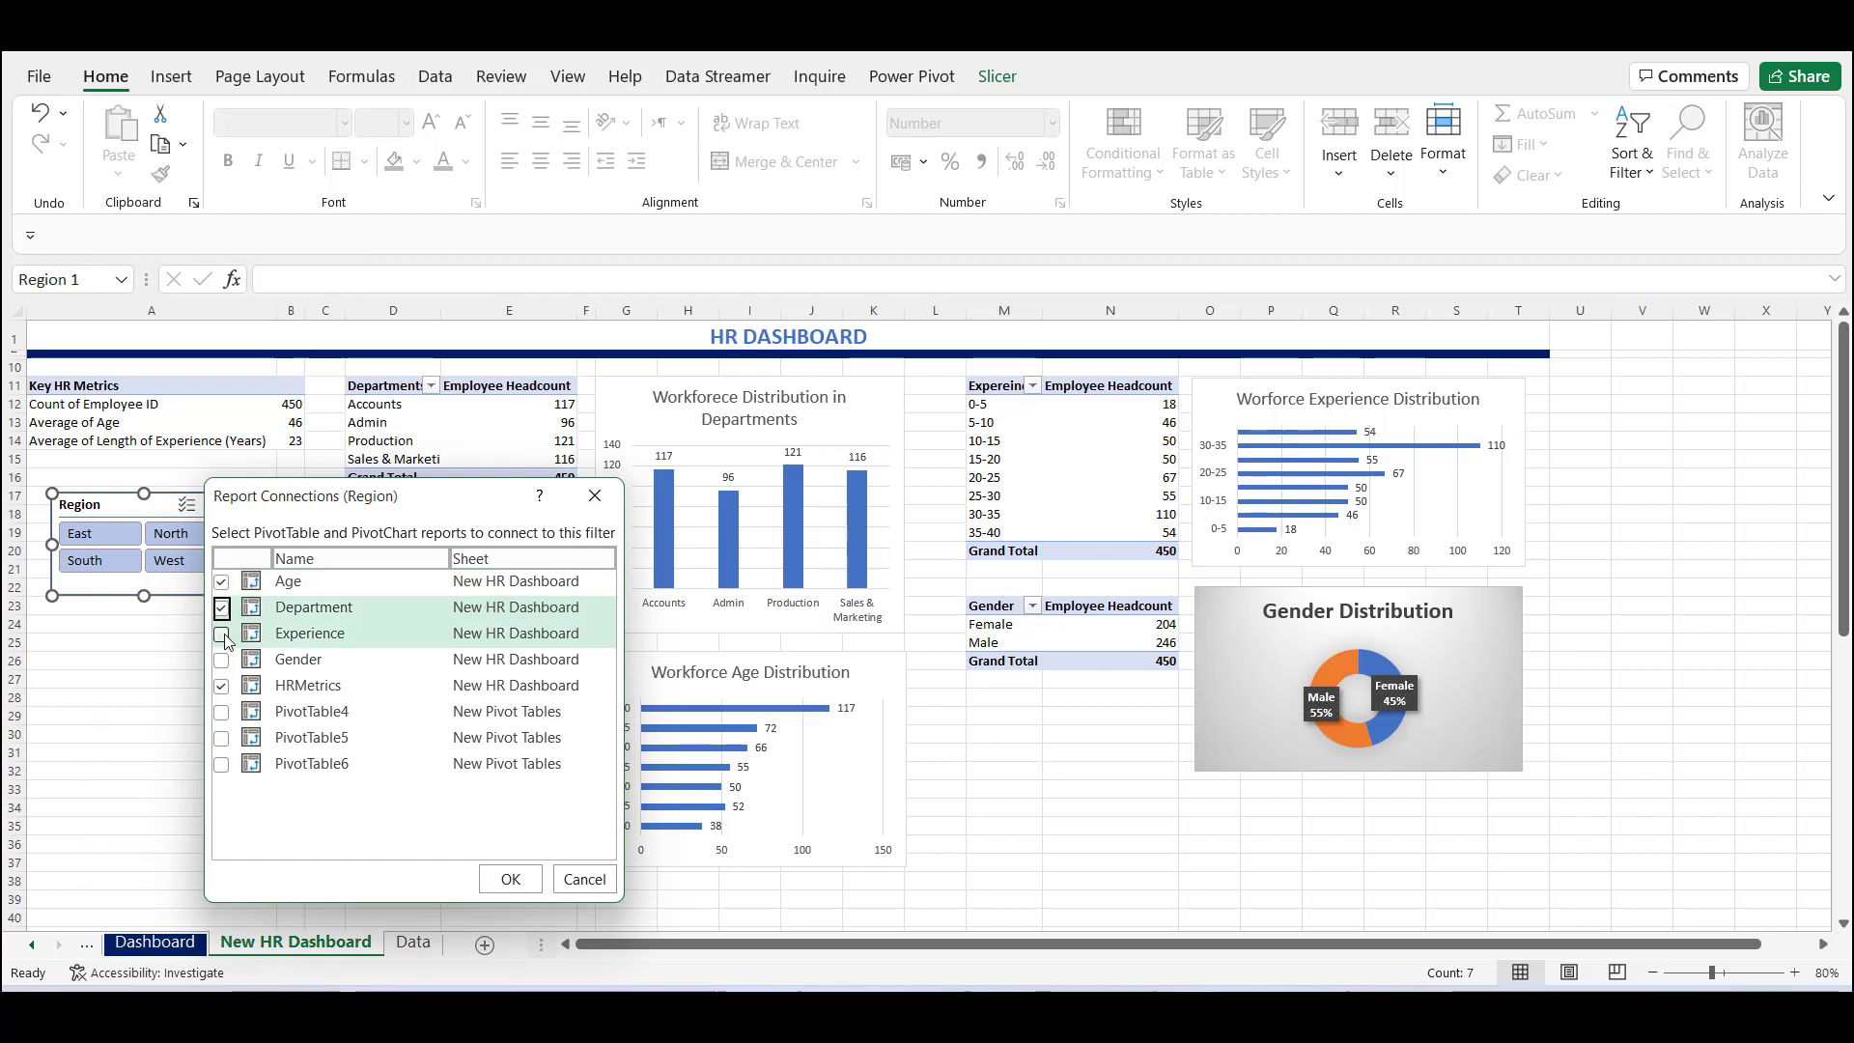
pyautogui.click(221, 634)
pyautogui.click(221, 660)
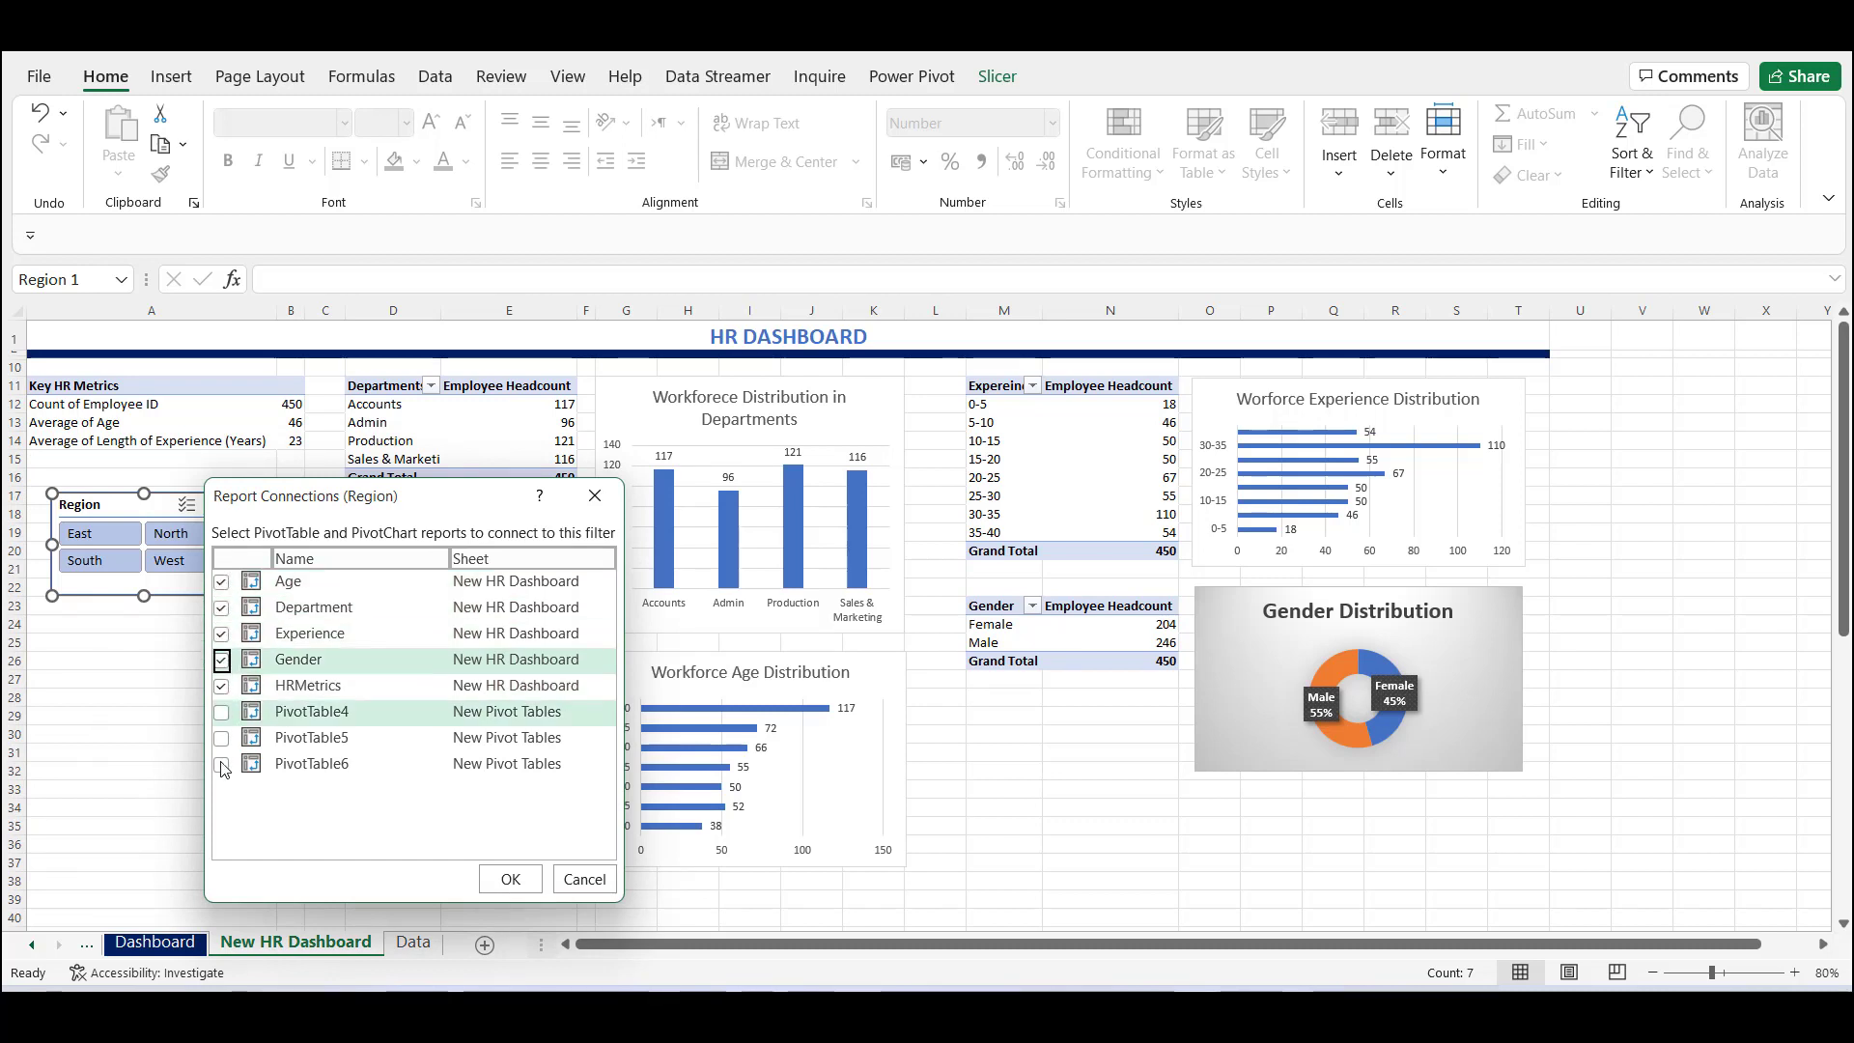
pyautogui.click(511, 879)
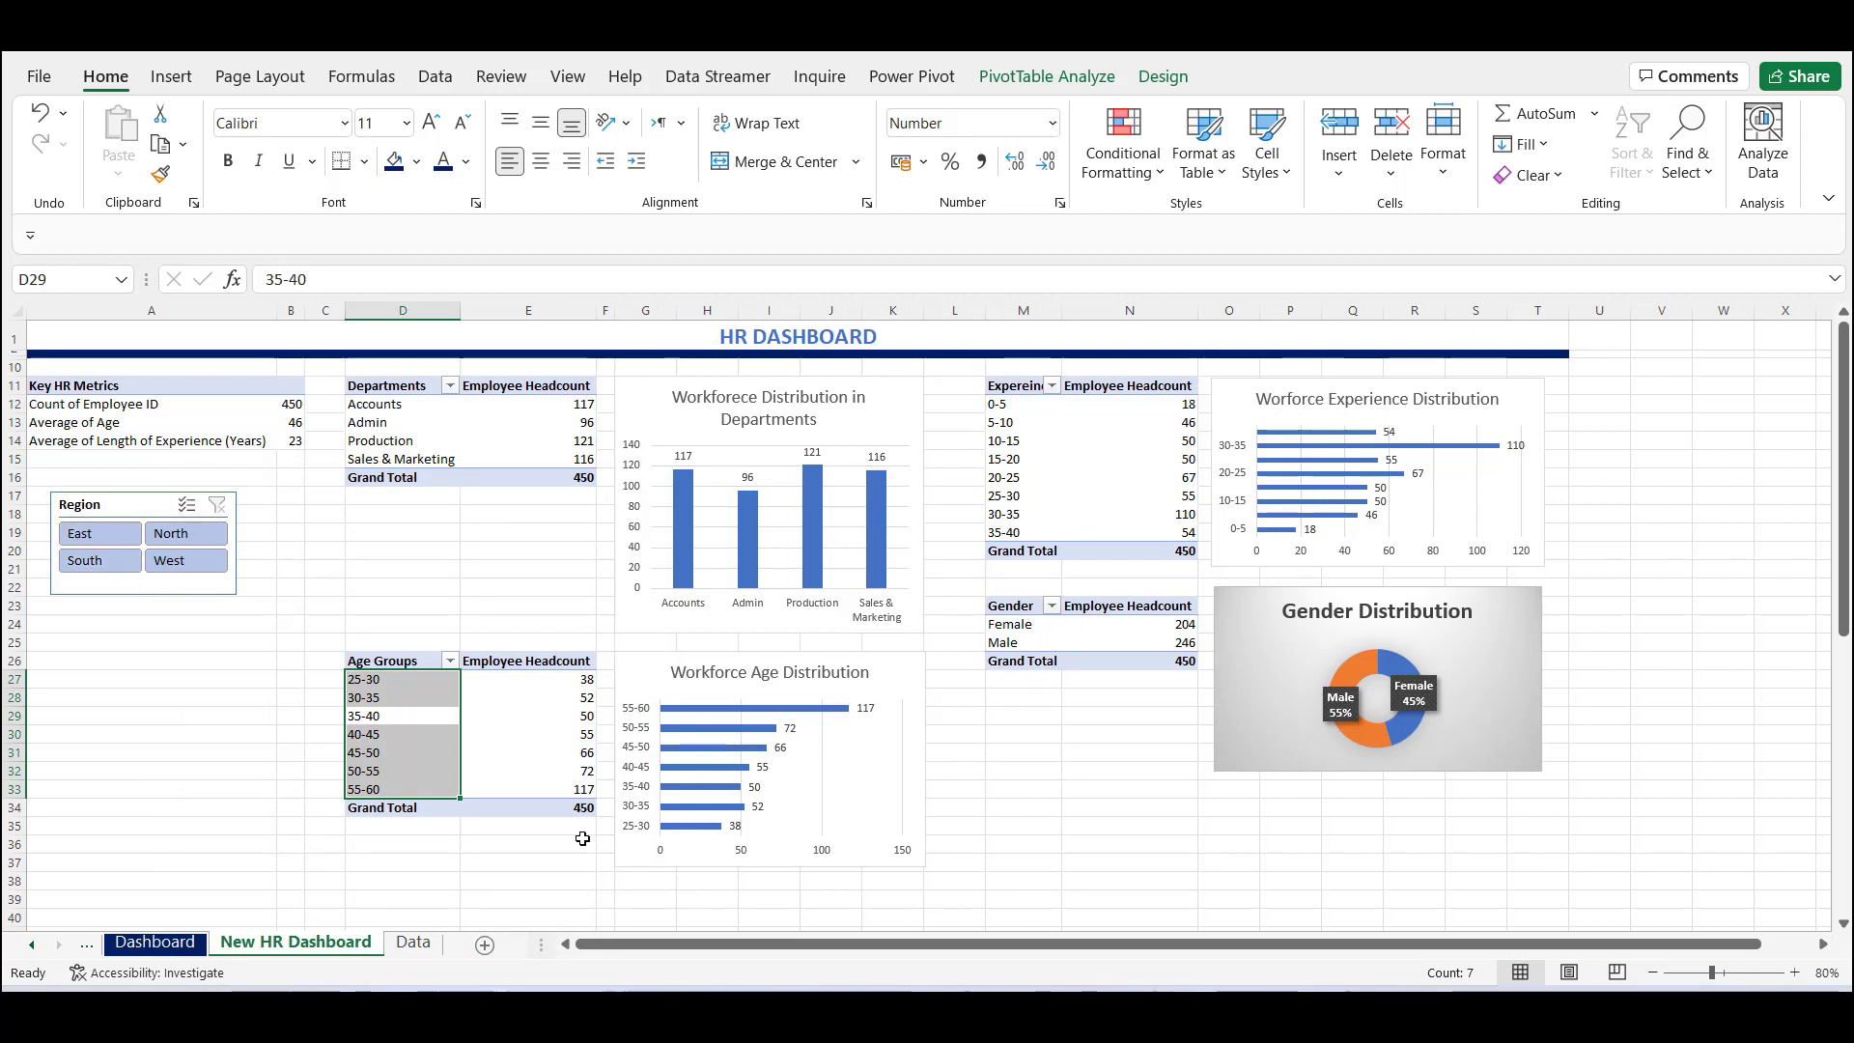
# Test the connected Region slicer across the dashboard by filtering on regions such as East, North and West, and clear the filter.
pyautogui.click(96, 536)
pyautogui.click(179, 533)
pyautogui.keyDown('ctrl'); pyautogui.click(189, 562); pyautogui.keyUp('ctrl')
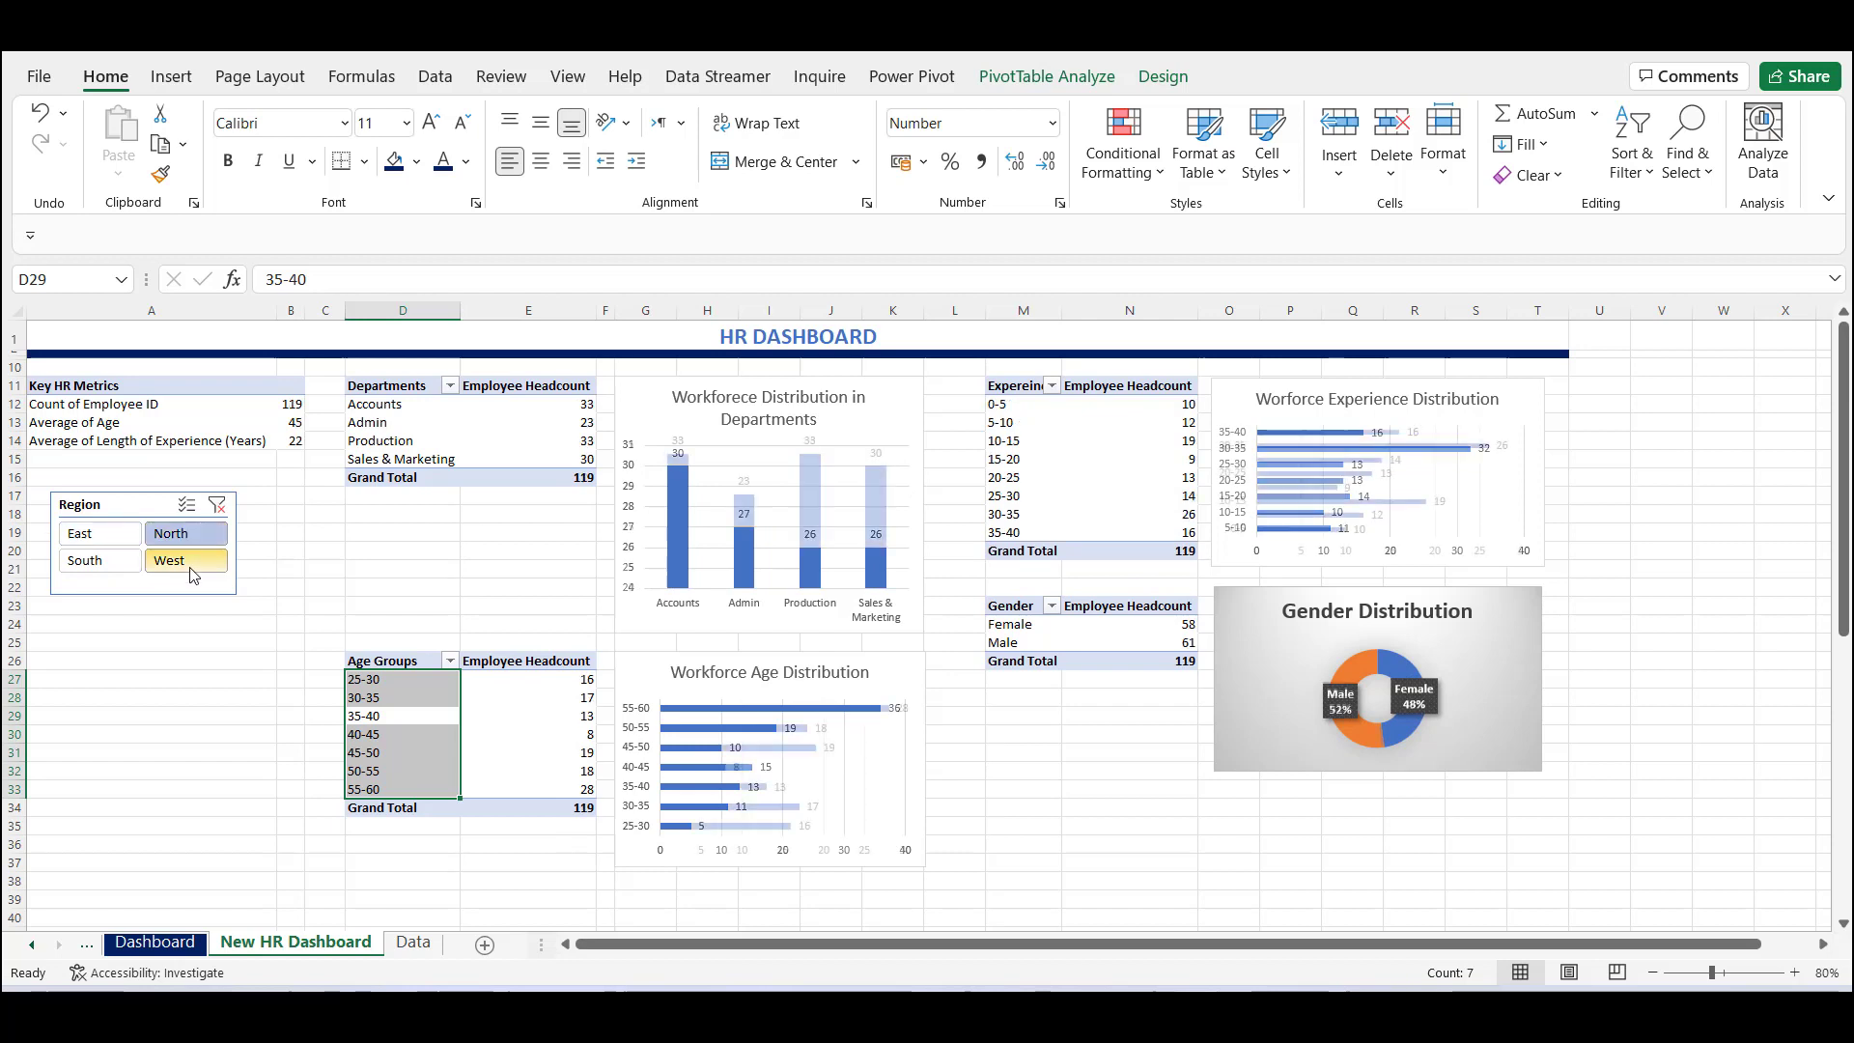
pyautogui.click(96, 534)
pyautogui.keyDown('ctrl'); pyautogui.click(182, 537); pyautogui.keyUp('ctrl')
pyautogui.click(181, 535)
pyautogui.click(220, 514)
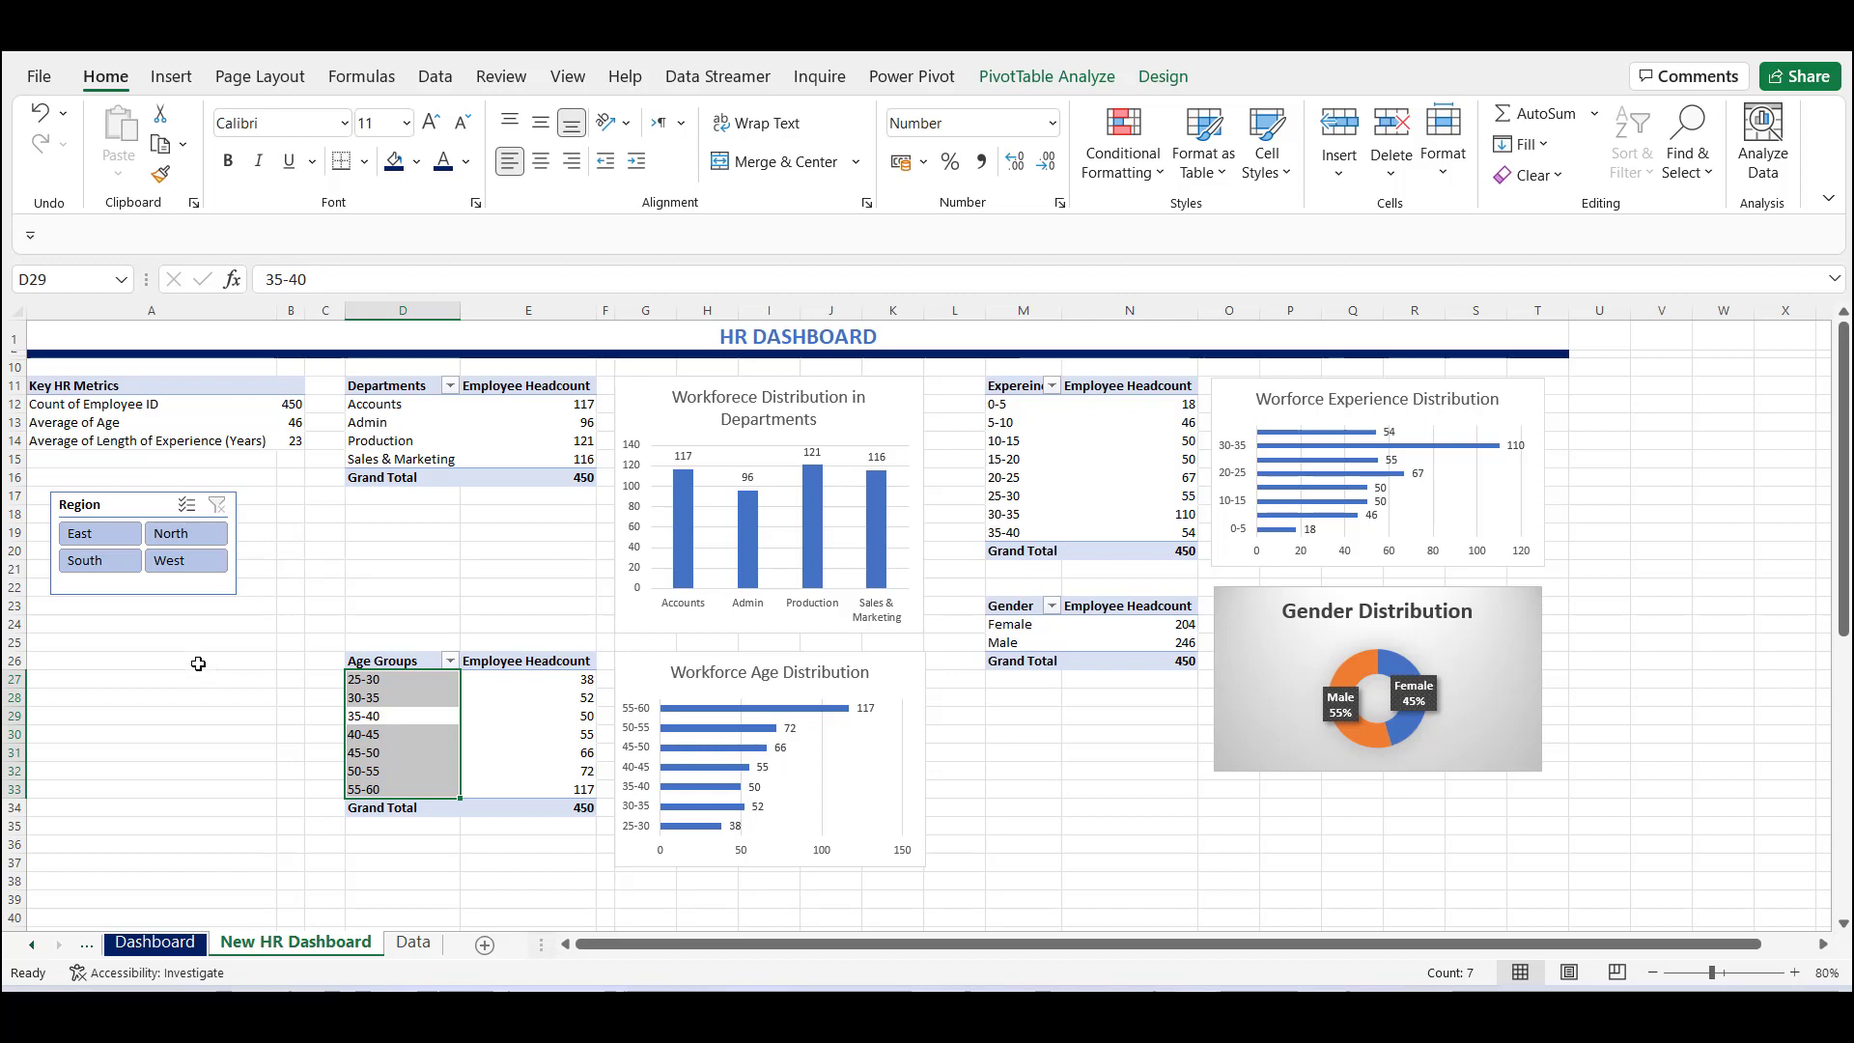
# Nudge the Region slicer slightly closer to the sheet's left edge beneath the Key HR Metrics PivotTable.
pyautogui.moveTo(131, 504); pyautogui.dragTo(125, 505)
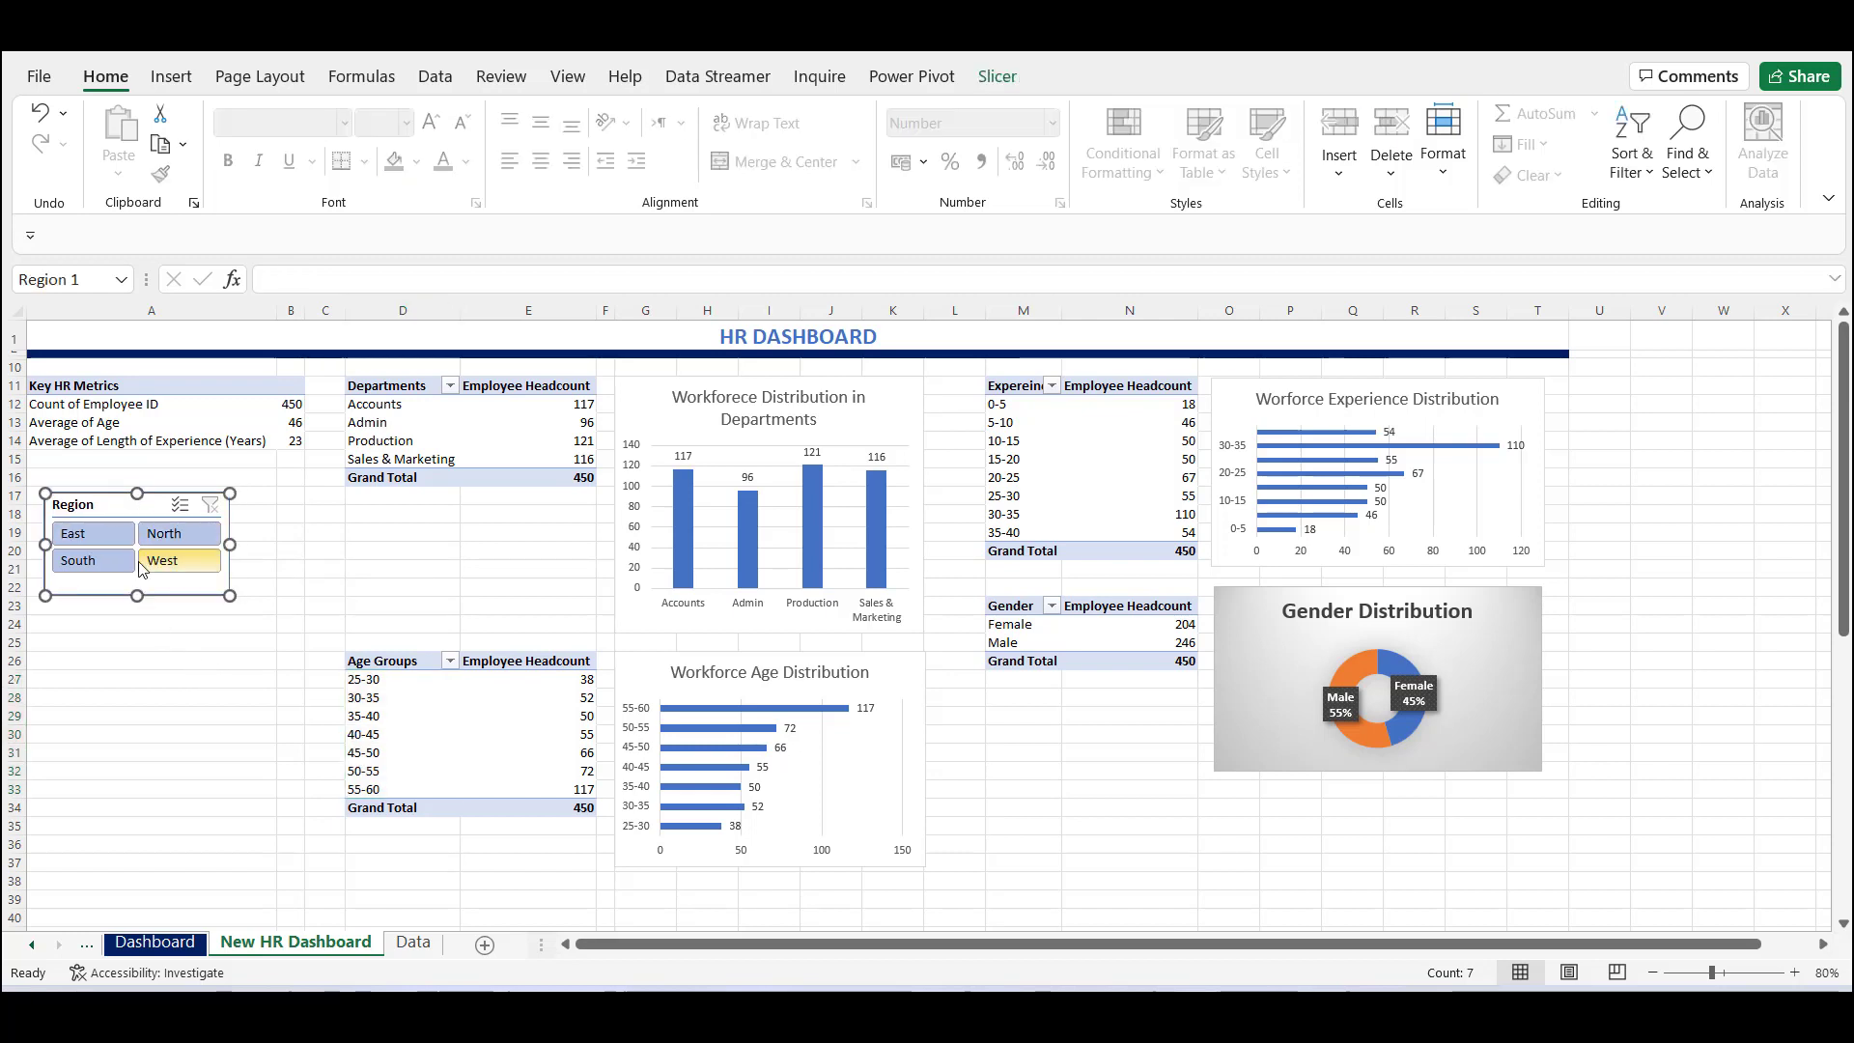
pyautogui.click(170, 678)
# Insert a Remaining Years of Service slicer for the Key HR Metrics PivotTable and place it beneath the Region slicer.
pyautogui.click(199, 406)
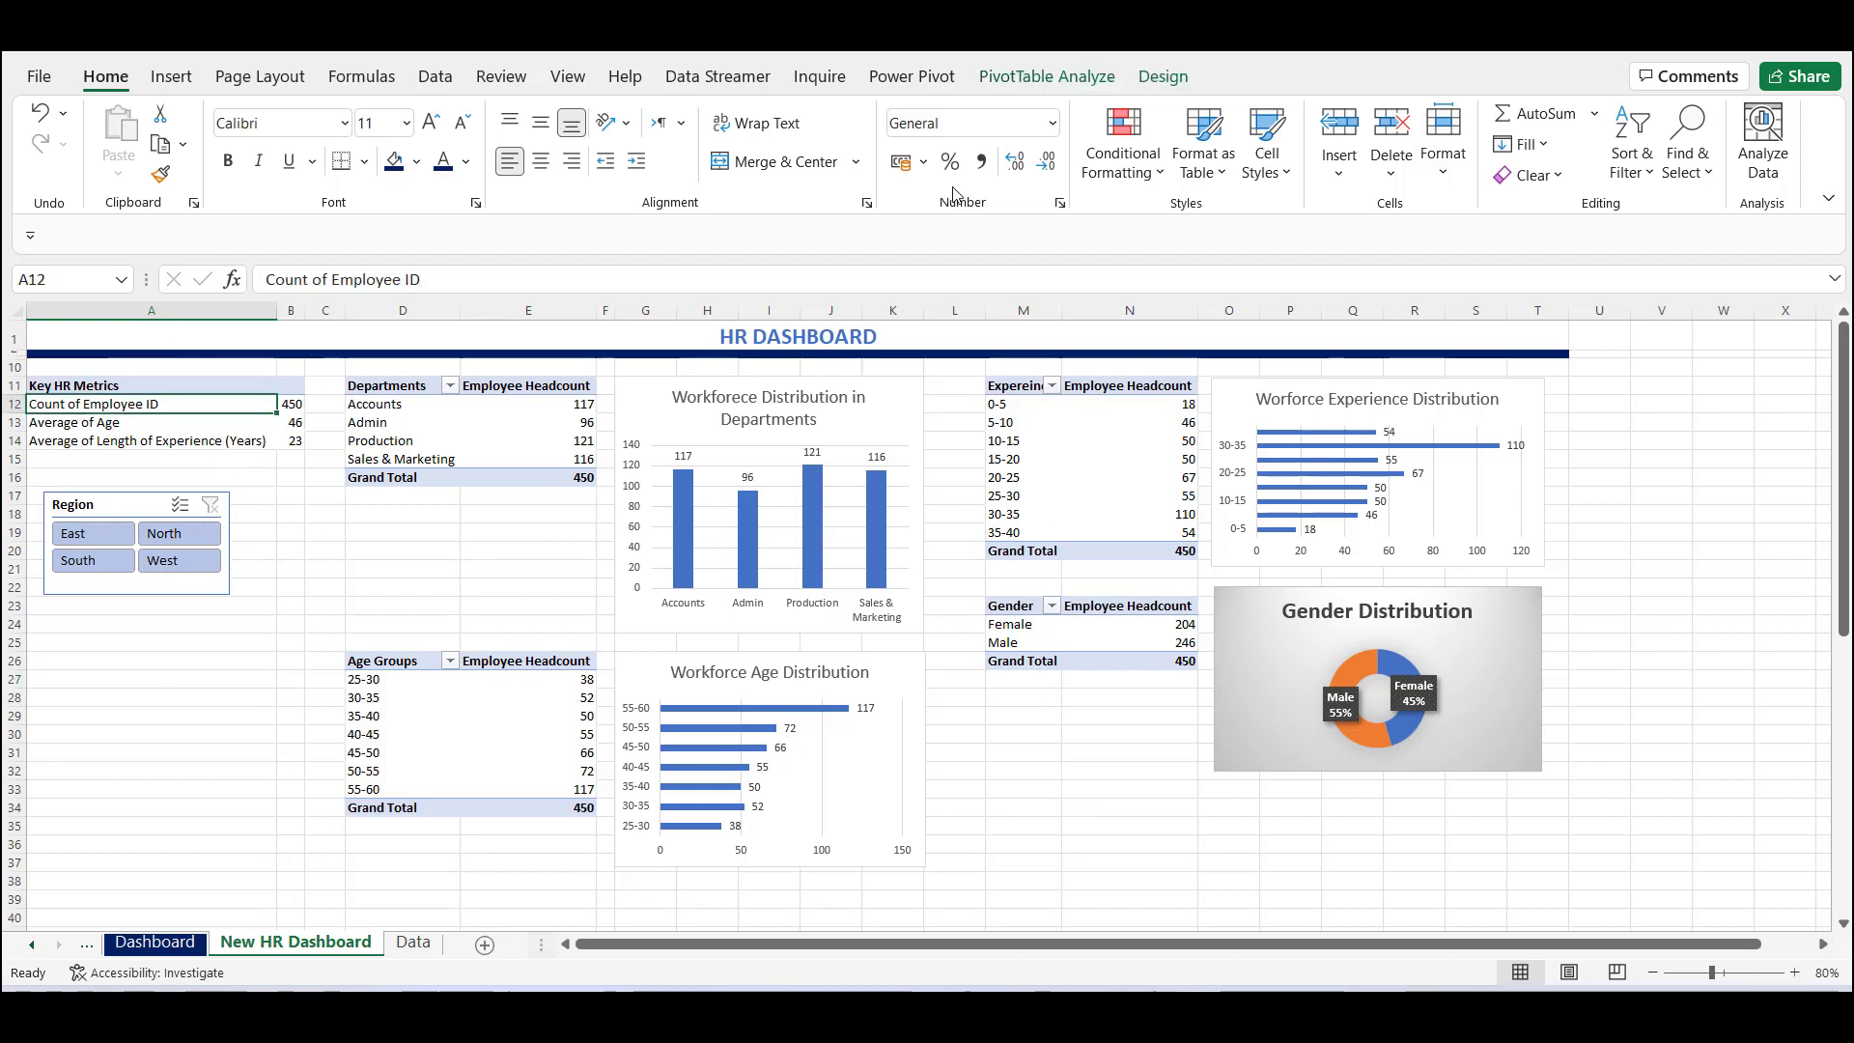
pyautogui.click(934, 83)
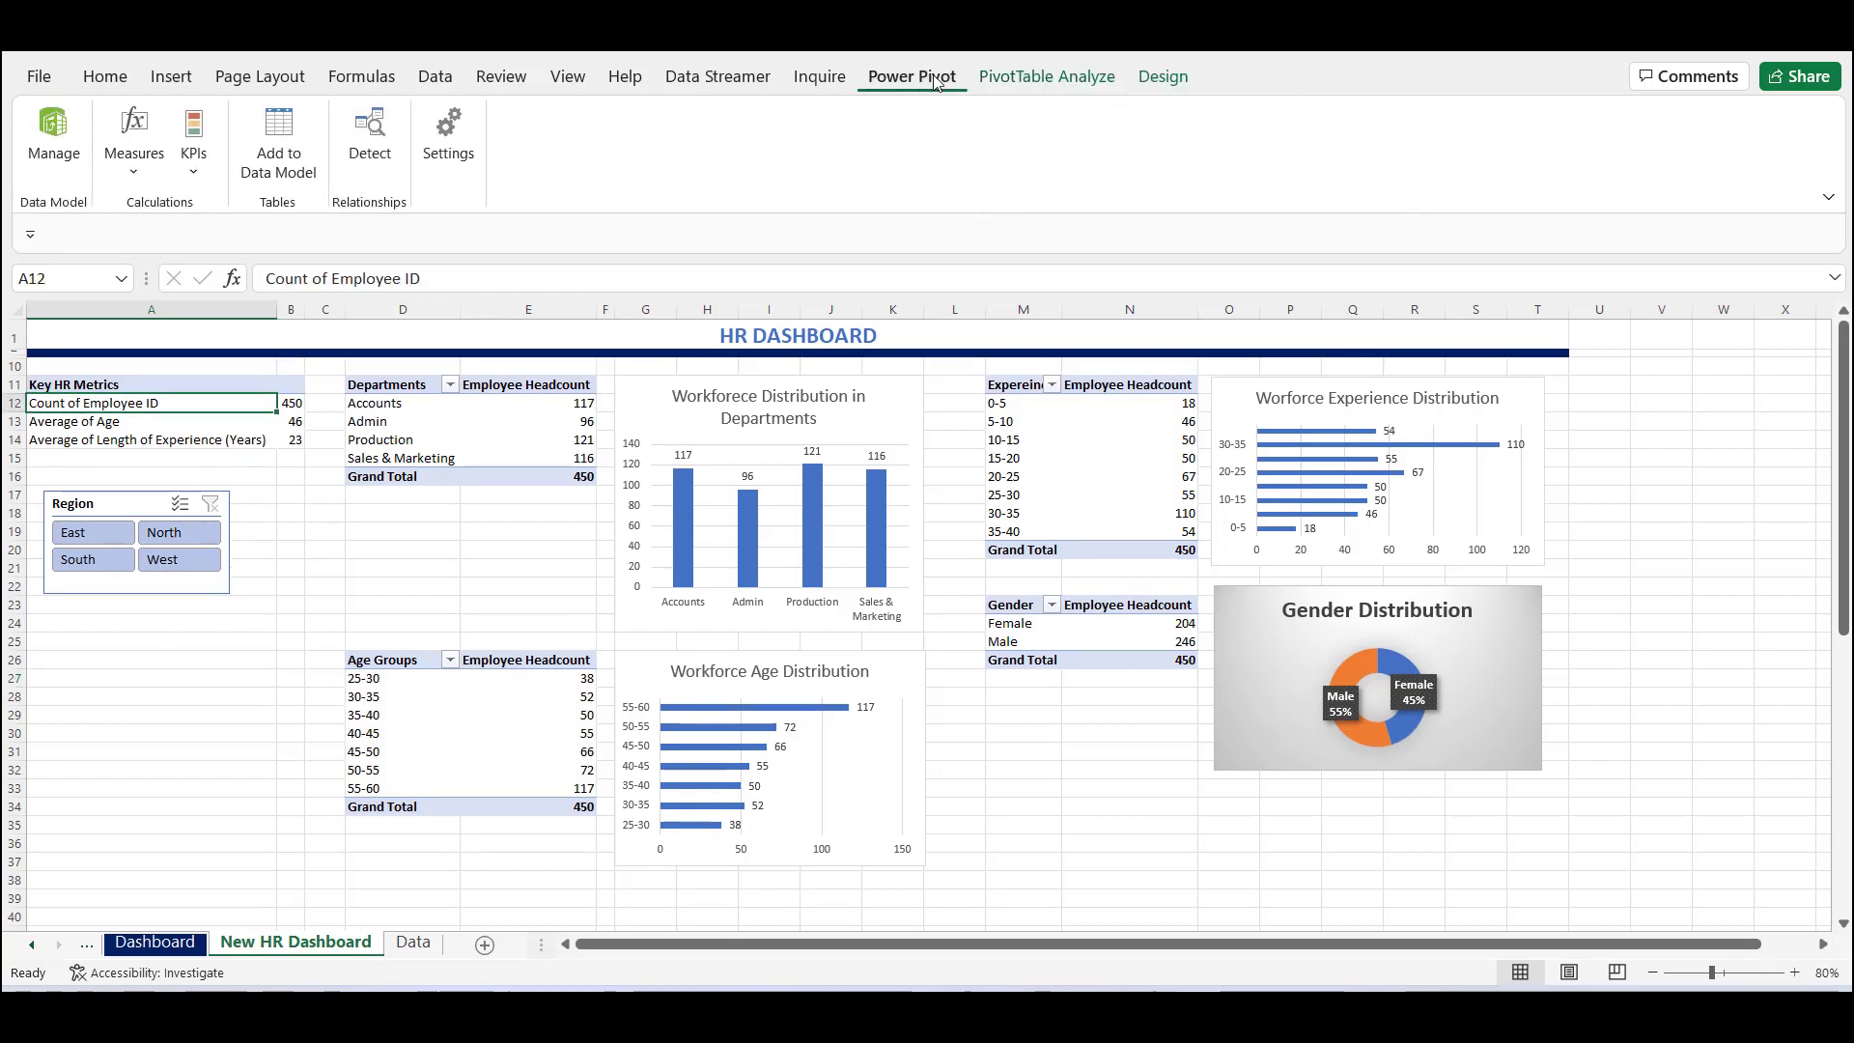
pyautogui.click(1044, 82)
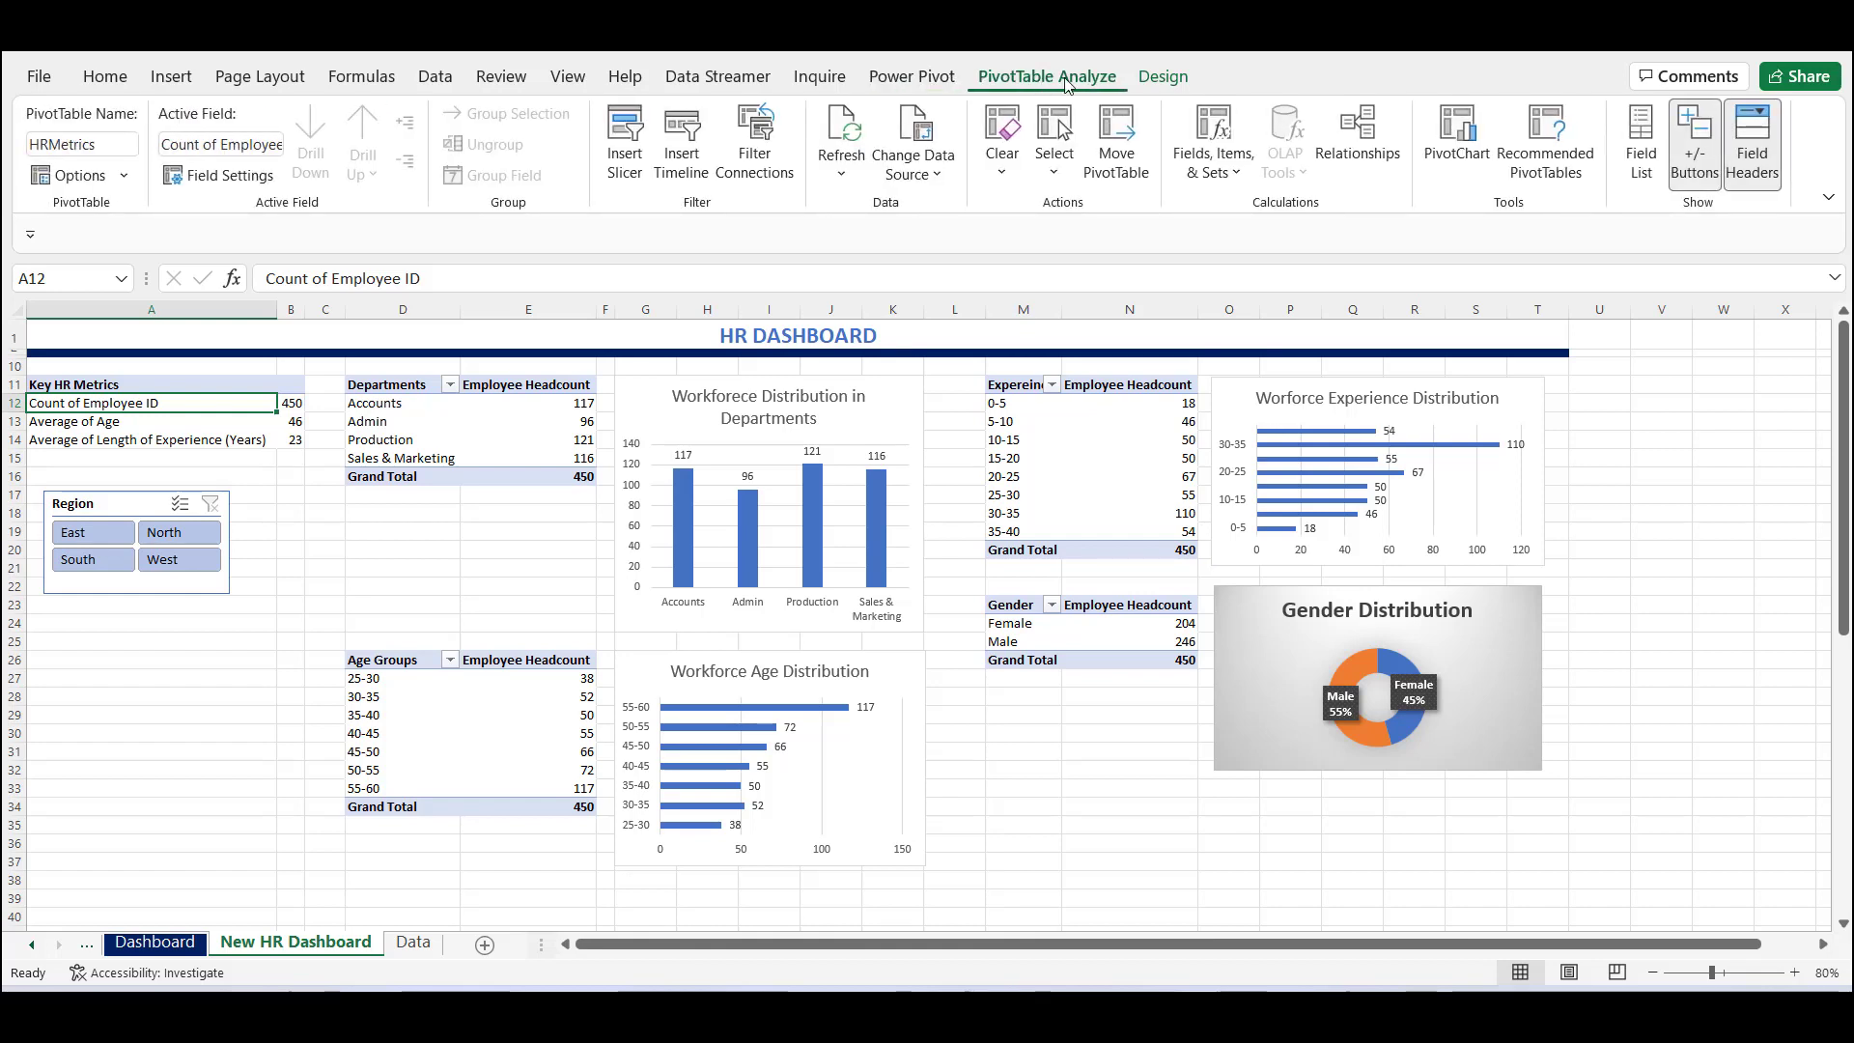
pyautogui.click(625, 140)
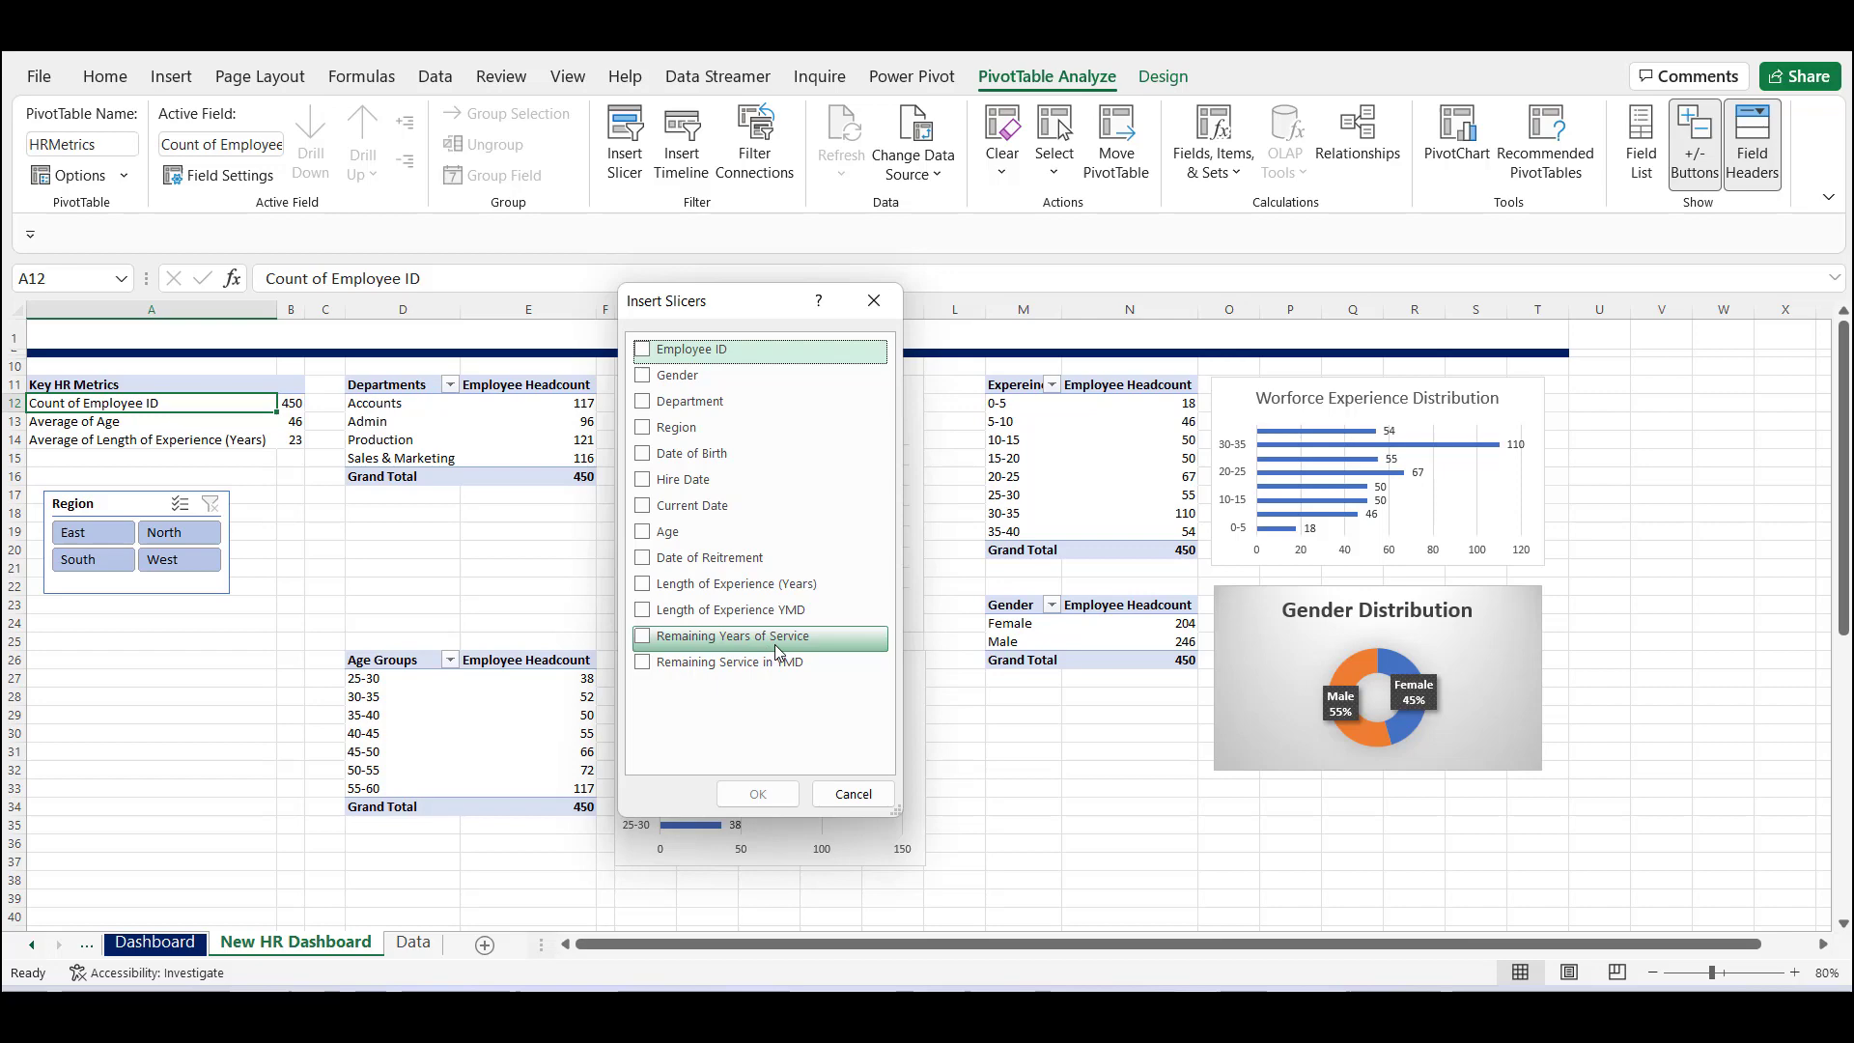
pyautogui.click(736, 645)
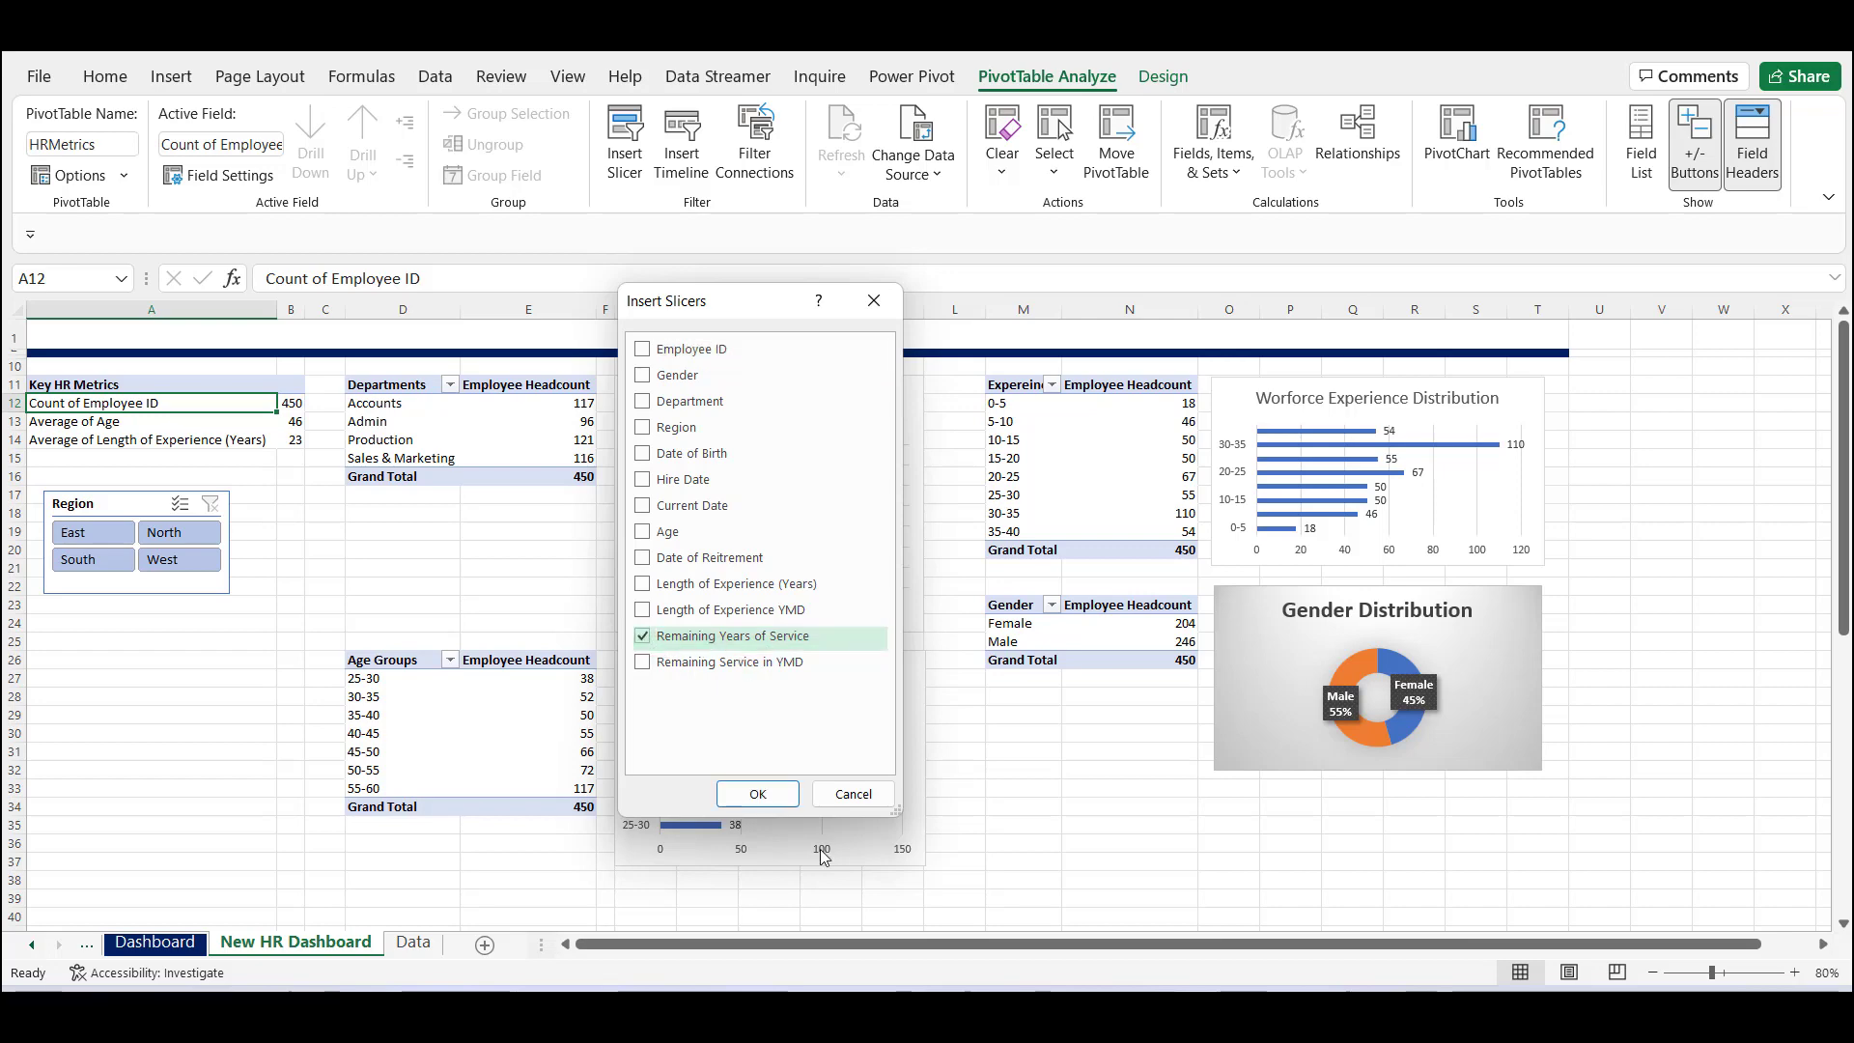
pyautogui.click(757, 794)
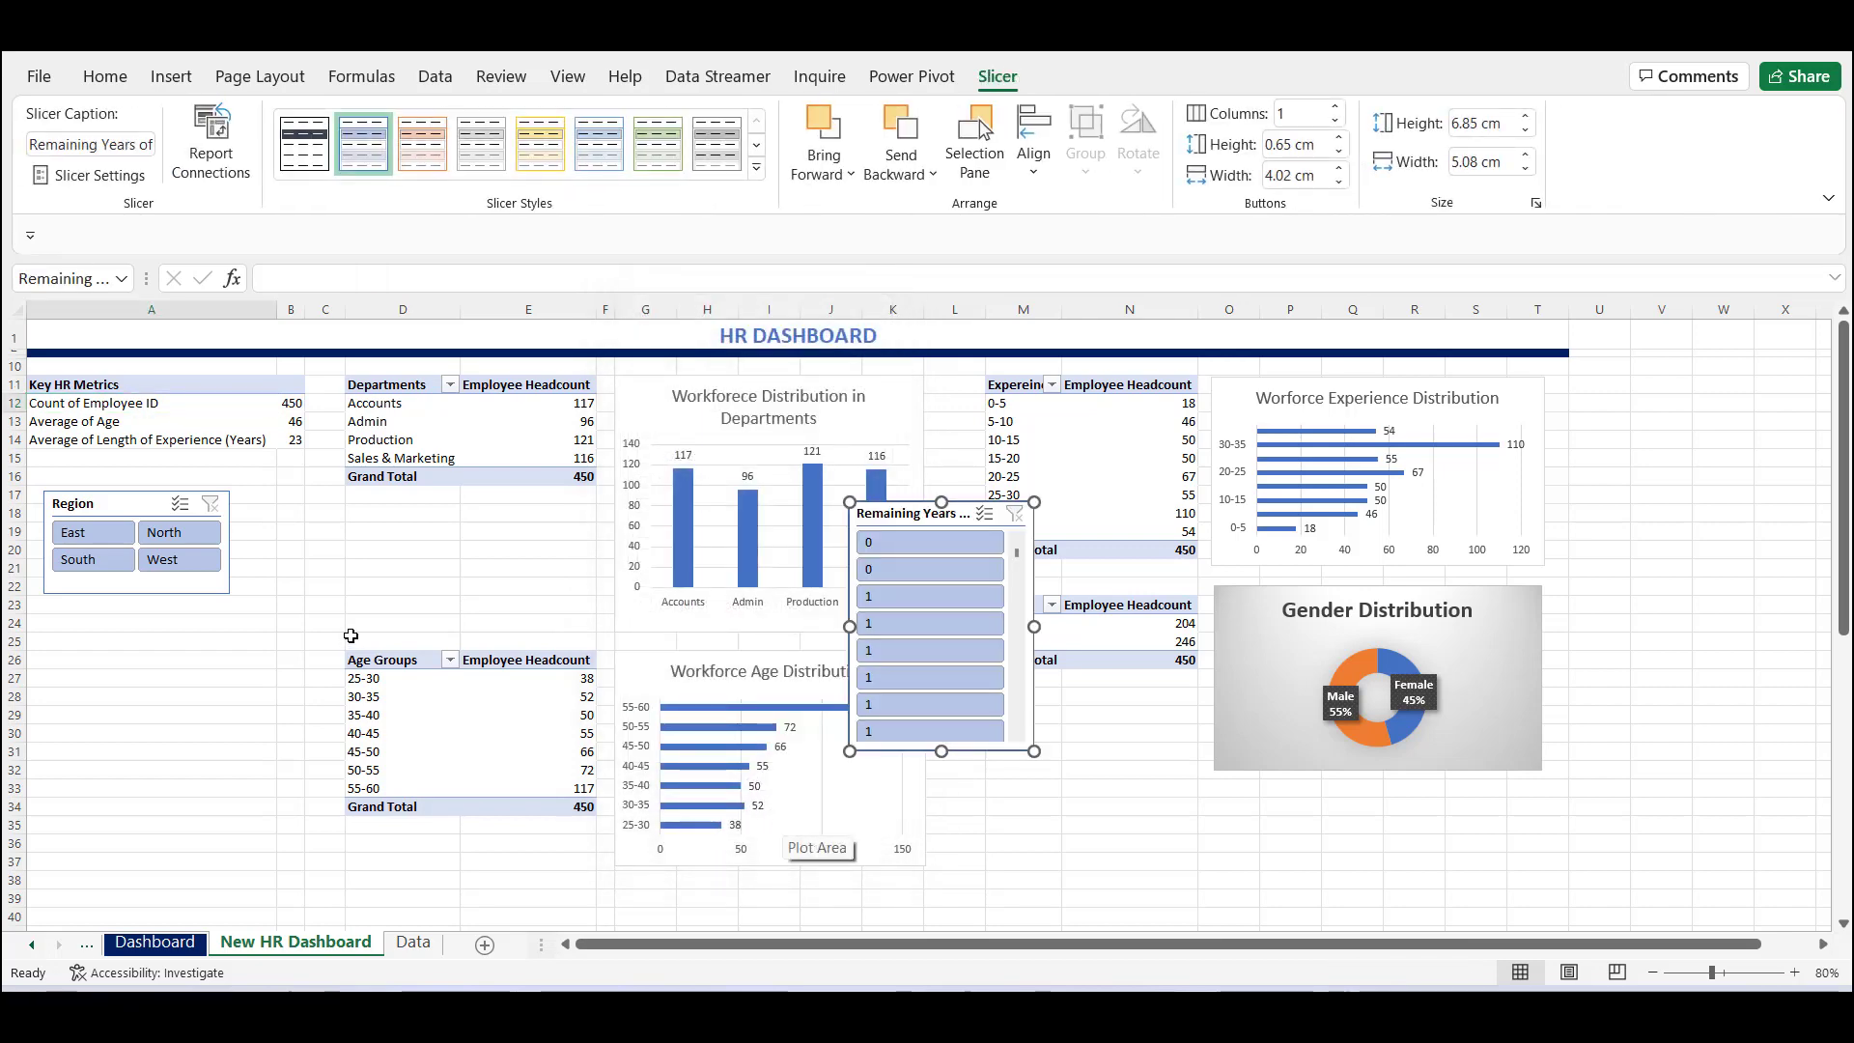
pyautogui.moveTo(921, 502); pyautogui.dragTo(117, 608)
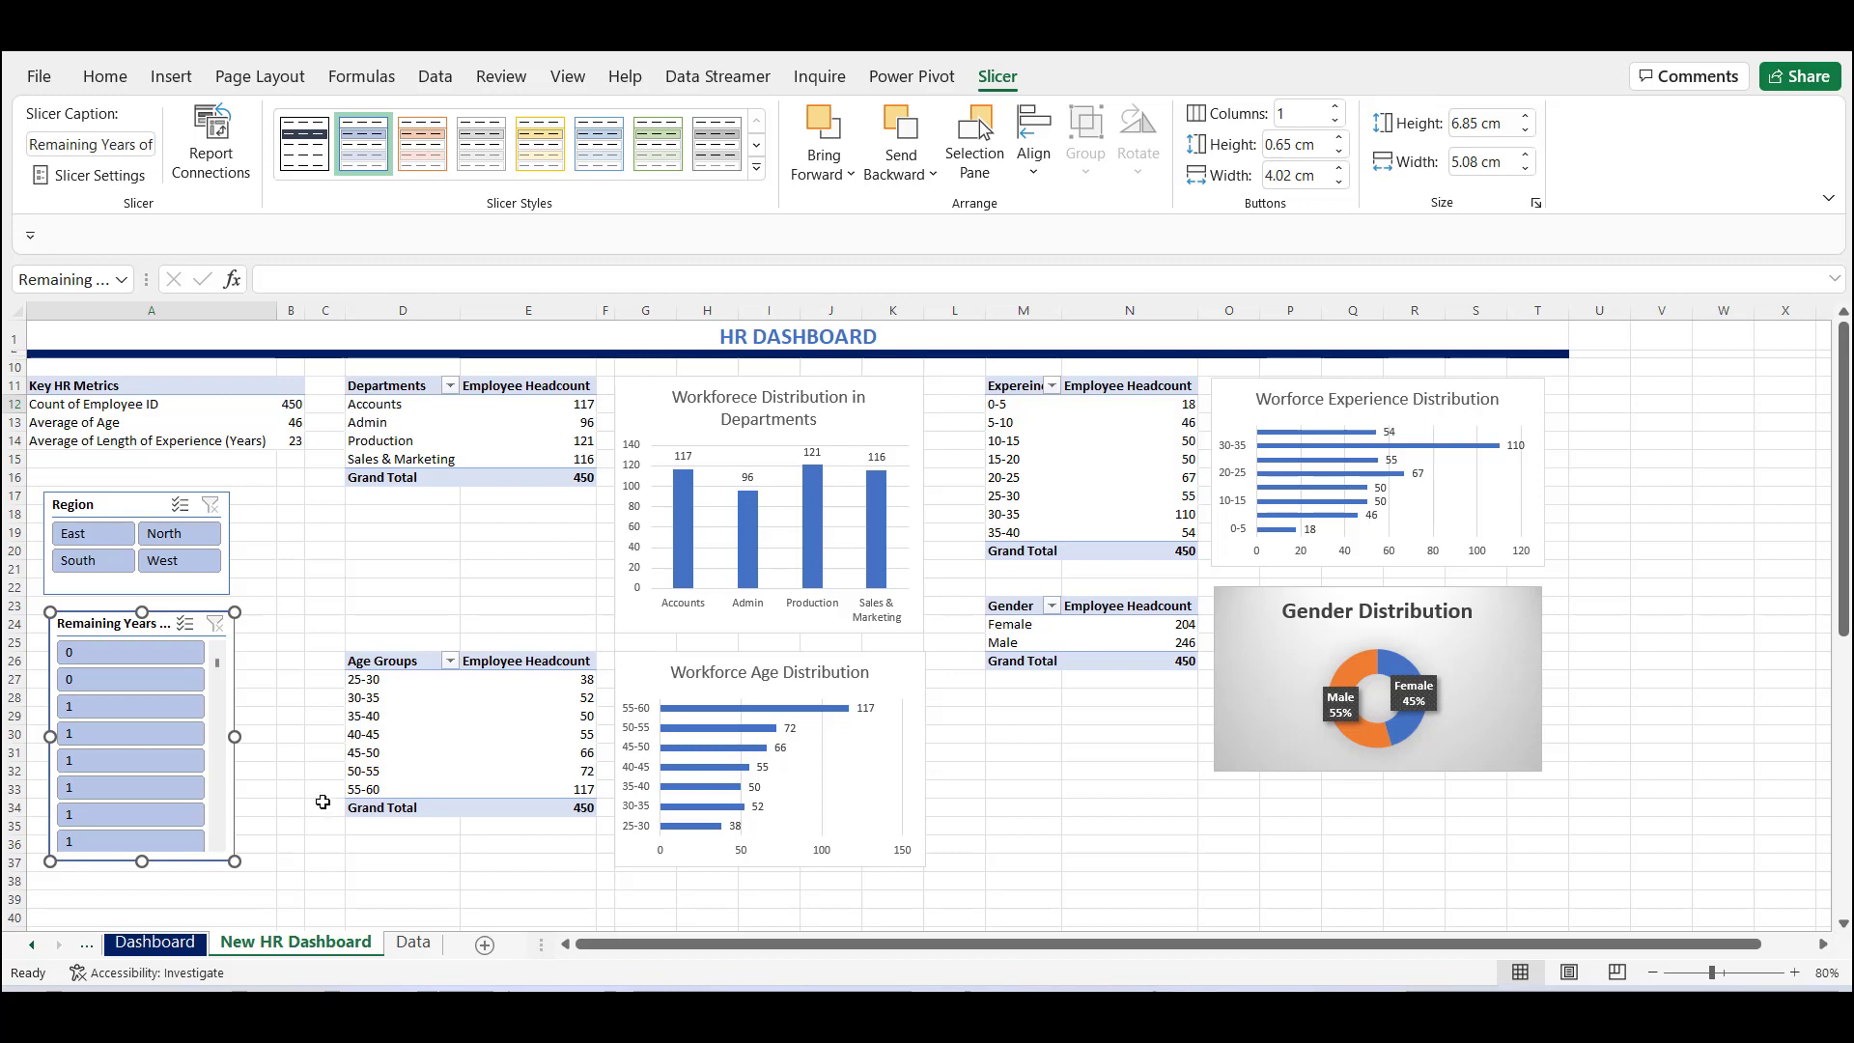
# Browse the values of the Remaining Years of Service slicer and delete the slicer.
pyautogui.scroll(-2, 128, 736)
pyautogui.moveTo(219, 671); pyautogui.dragTo(219, 689)
pyautogui.click(217, 821)
pyautogui.press('Delete')
pyautogui.click(403, 881)
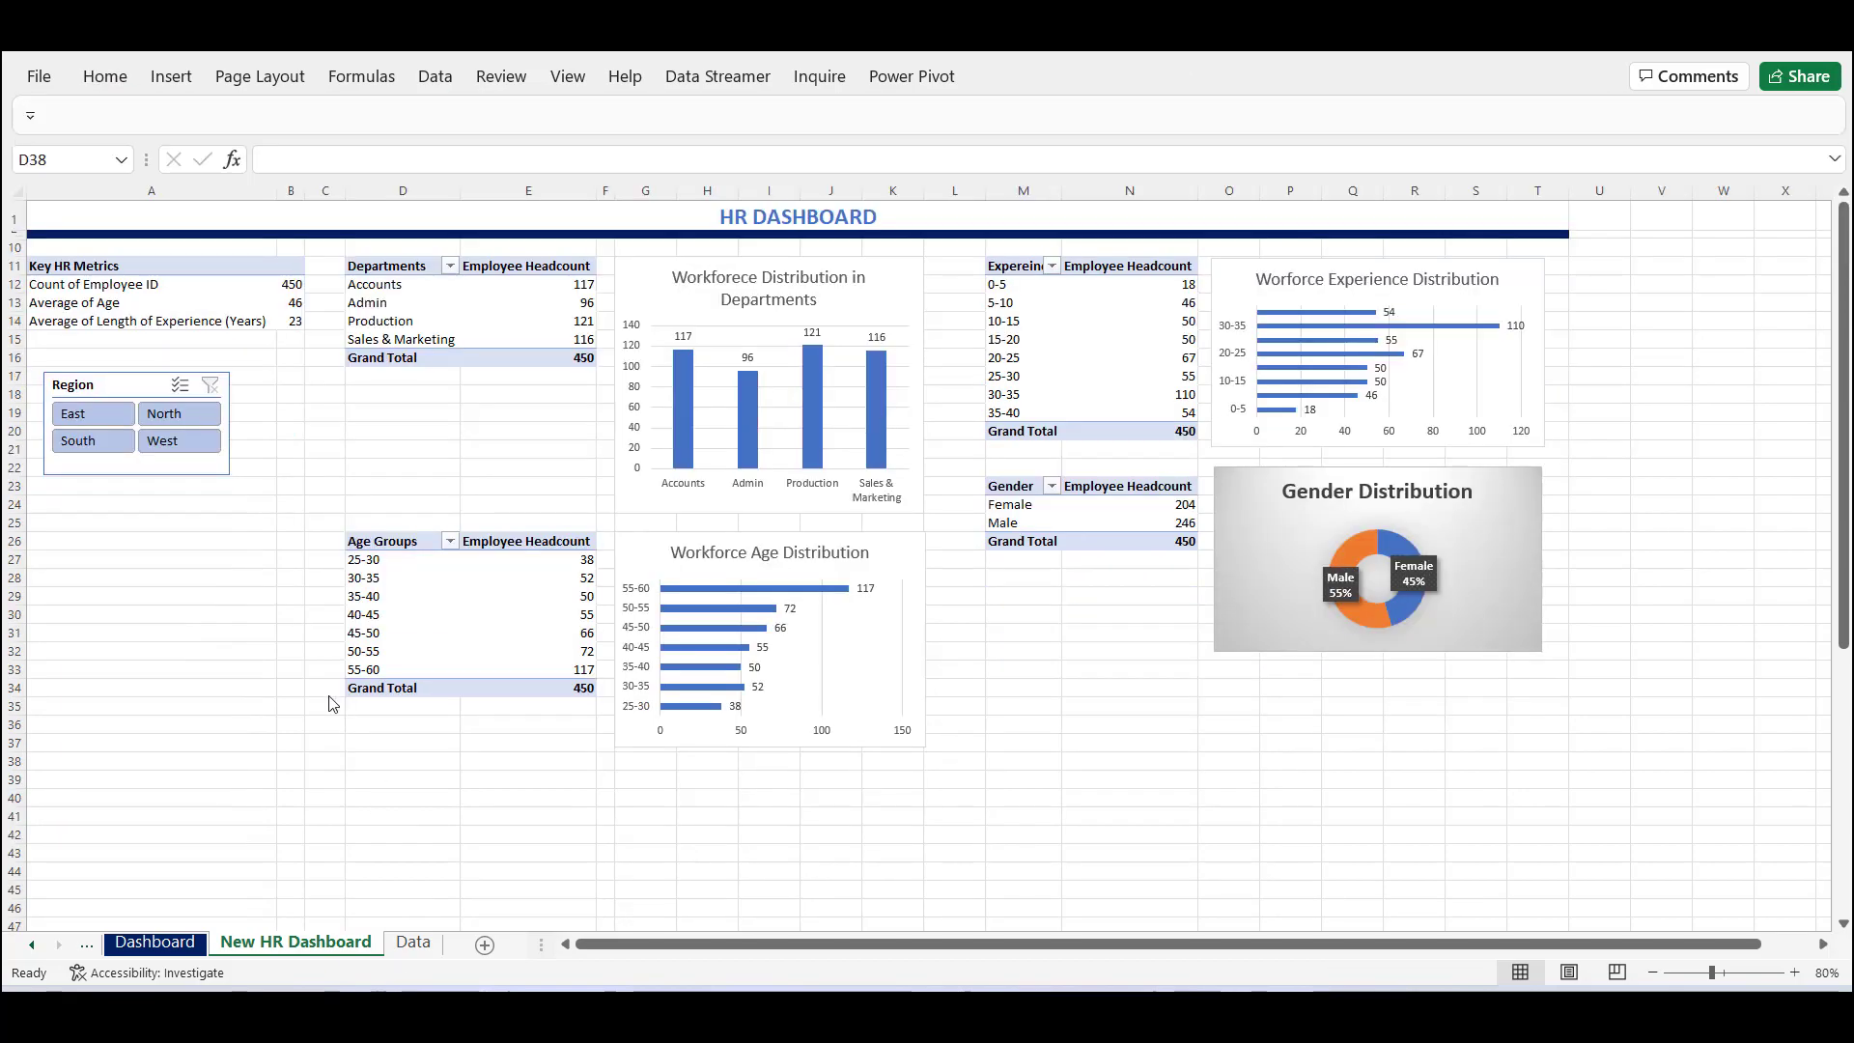
# Insert a PivotTable from Table3 on the Data sheet, placed at cell A41 of the existing New HR Dashboard worksheet.
pyautogui.click(414, 942)
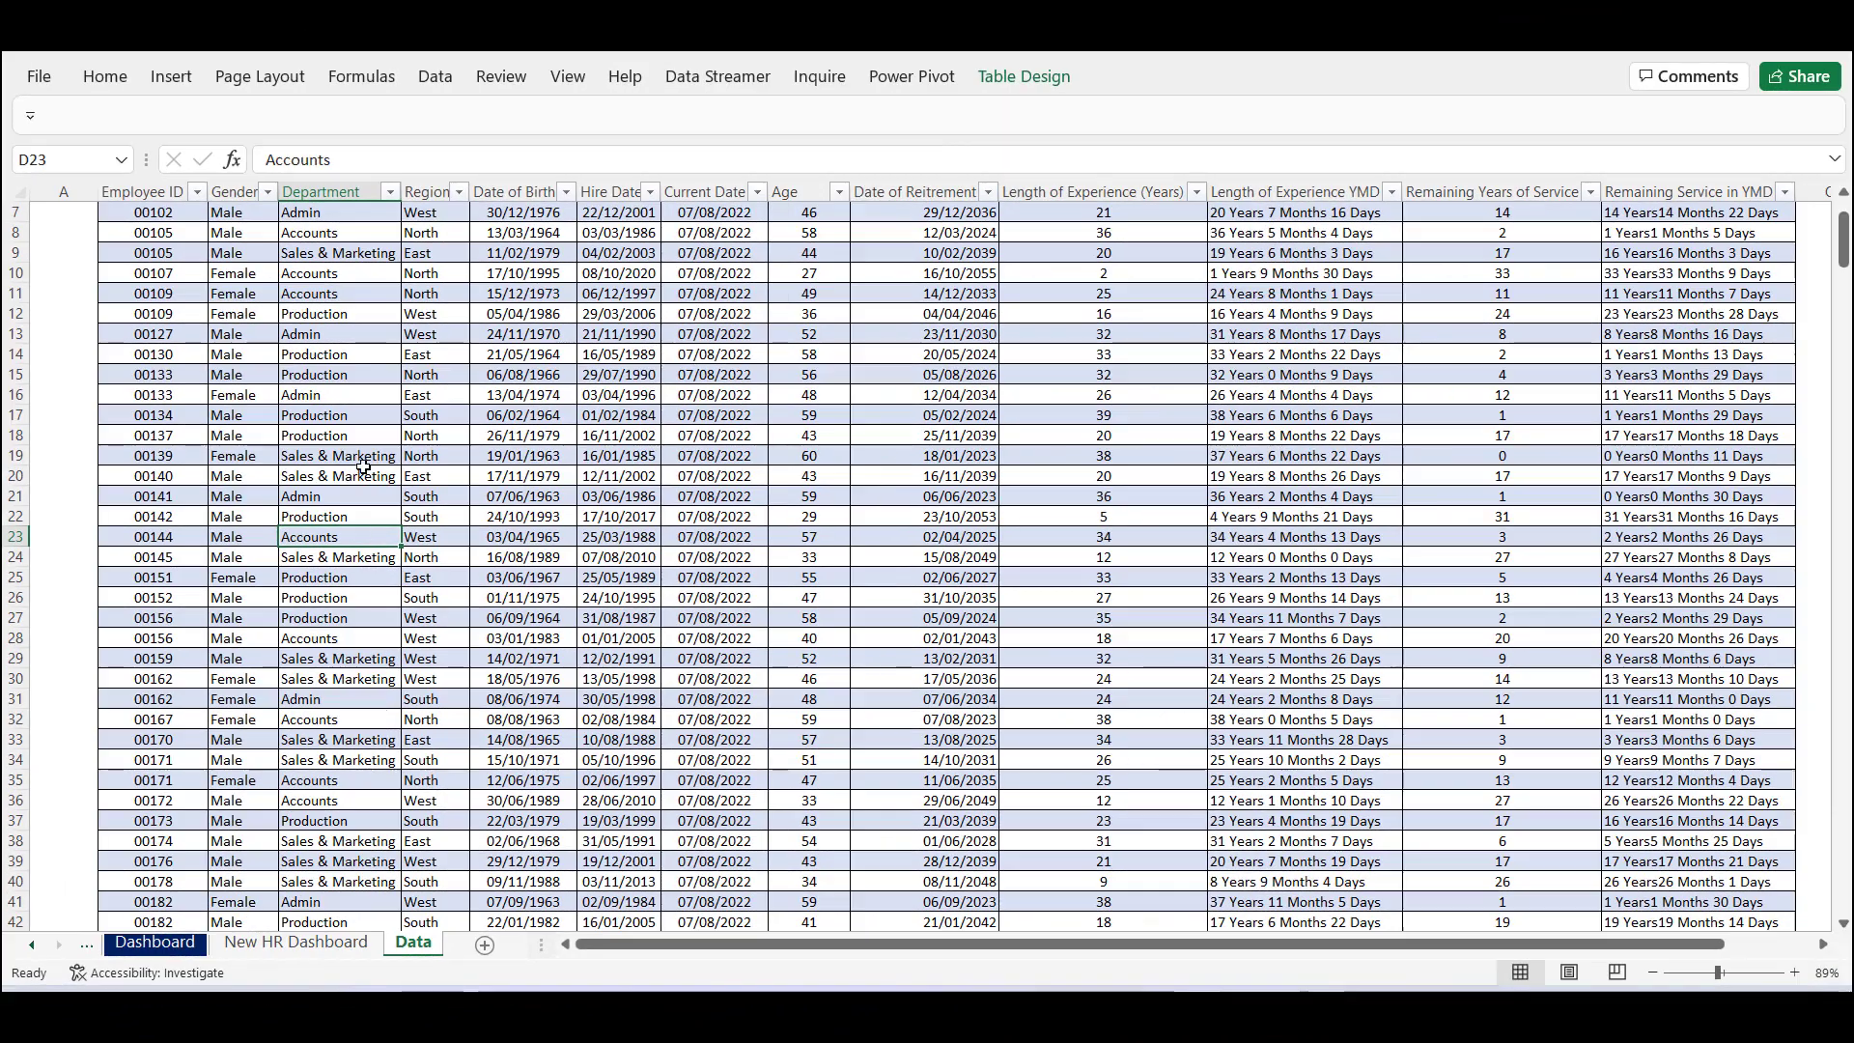
pyautogui.scroll(2, 364, 464)
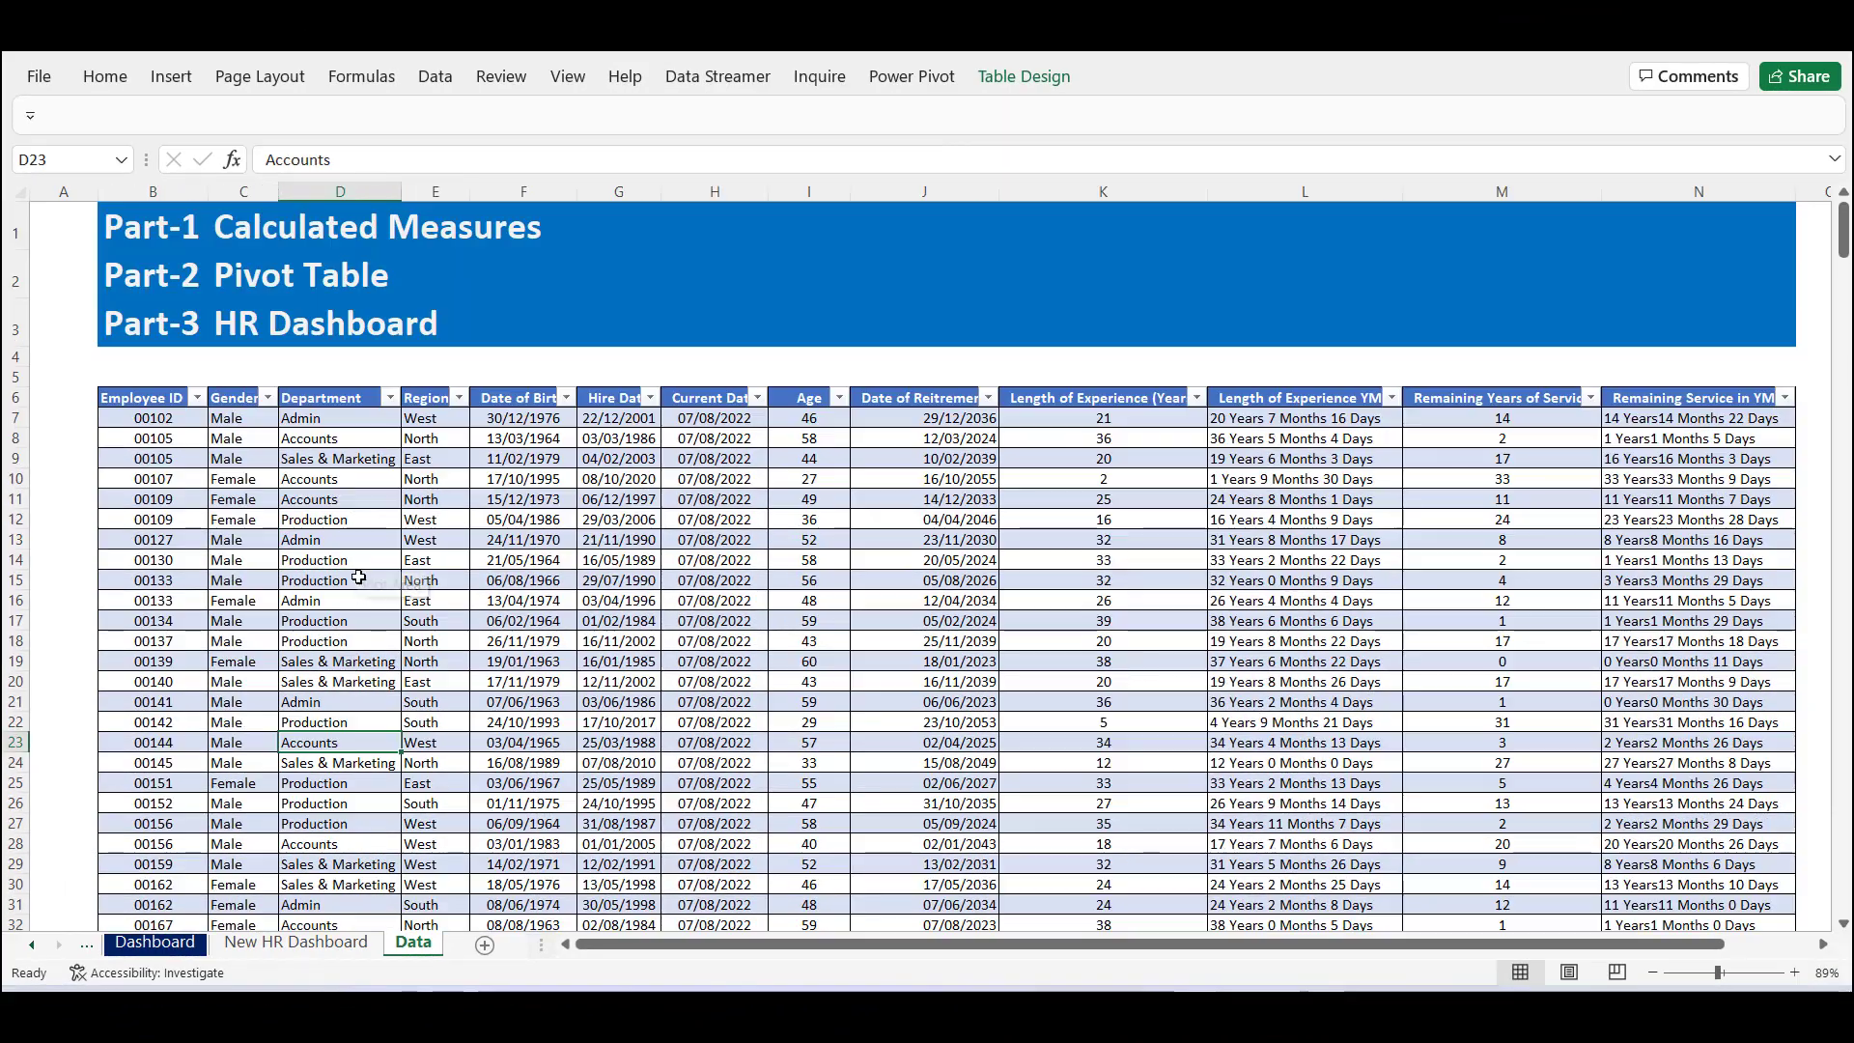
pyautogui.click(172, 77)
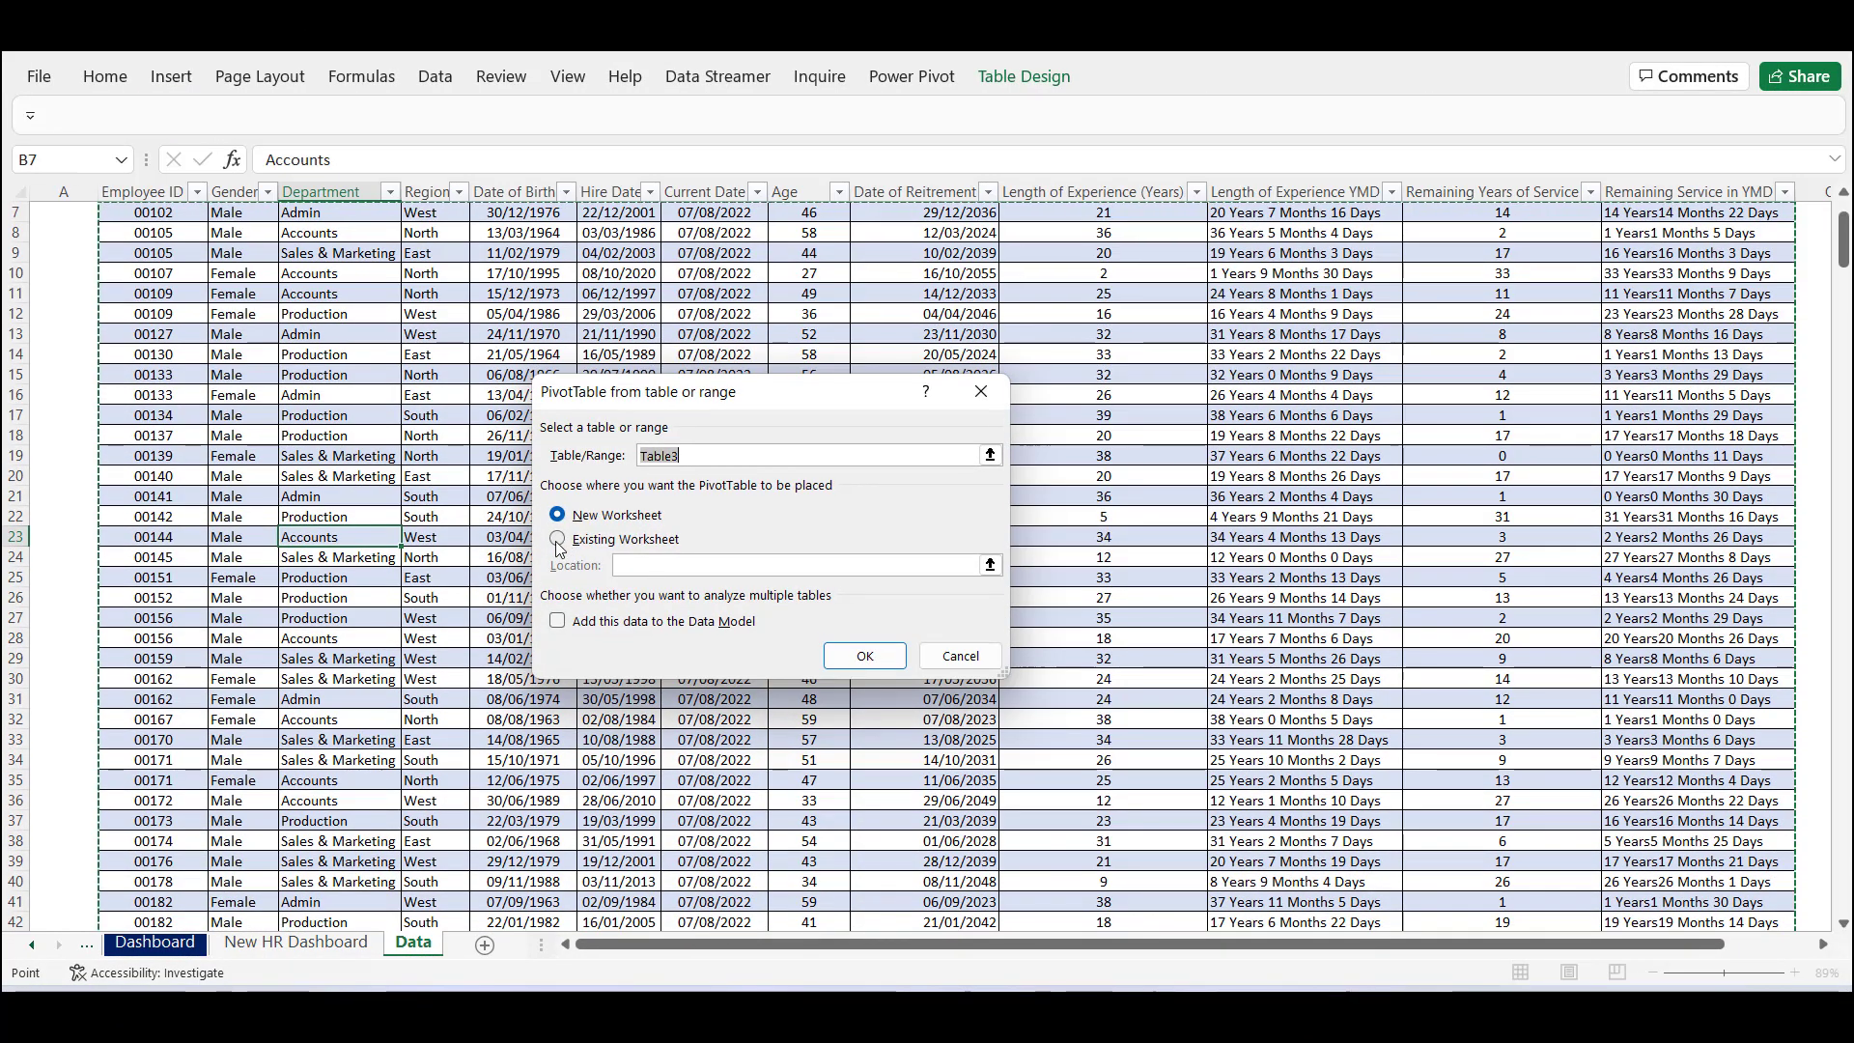
pyautogui.click(557, 539)
pyautogui.click(312, 950)
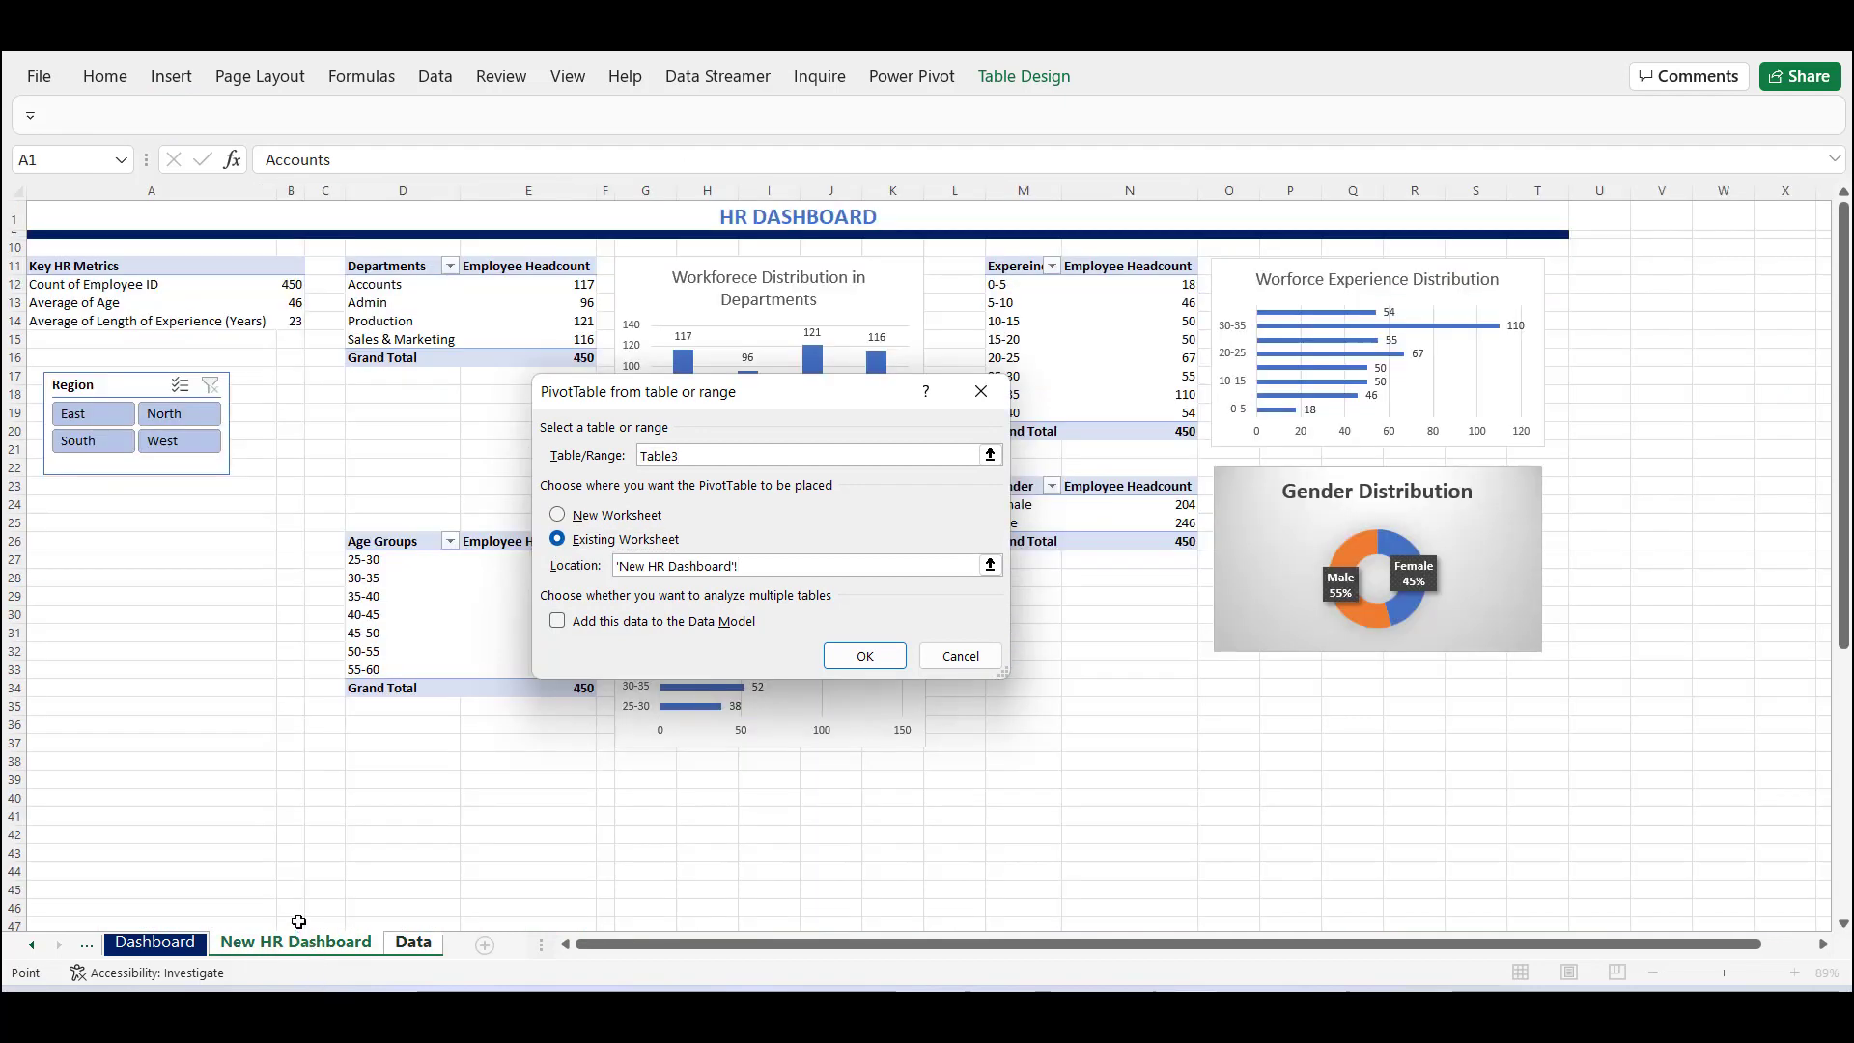
pyautogui.click(126, 814)
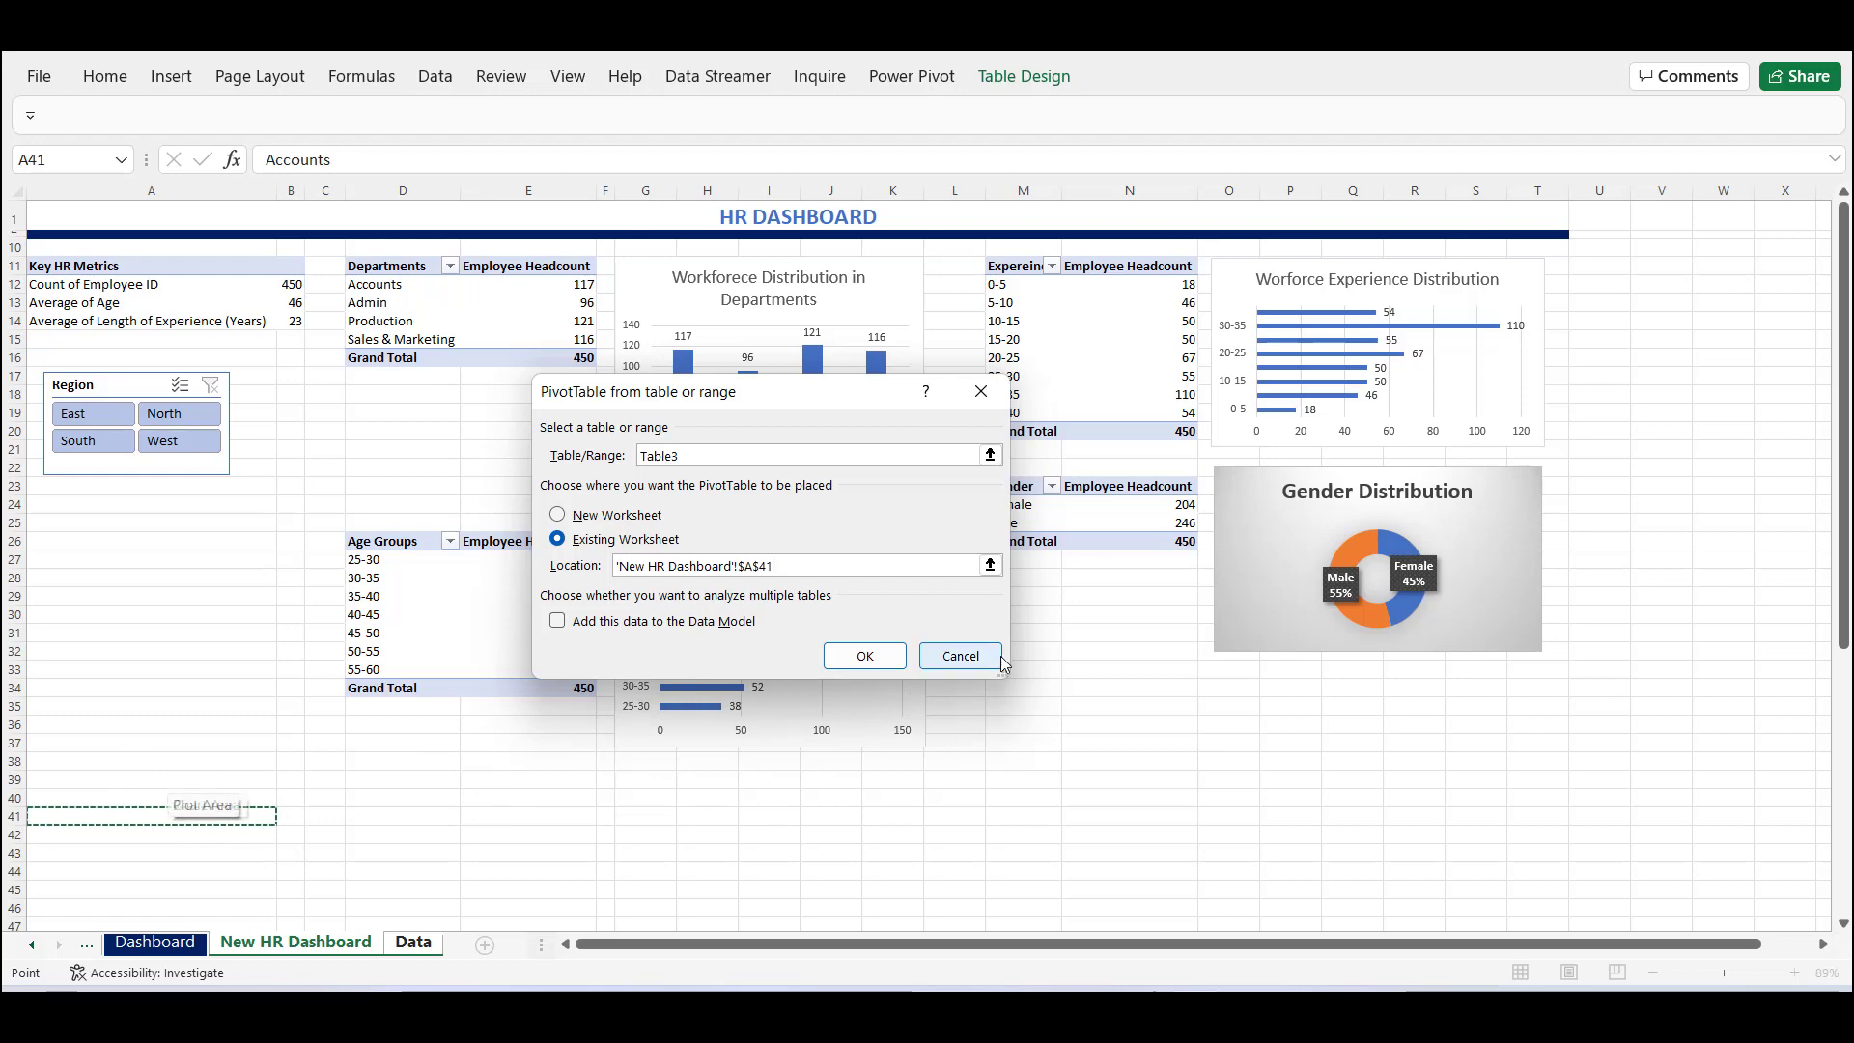
pyautogui.click(866, 656)
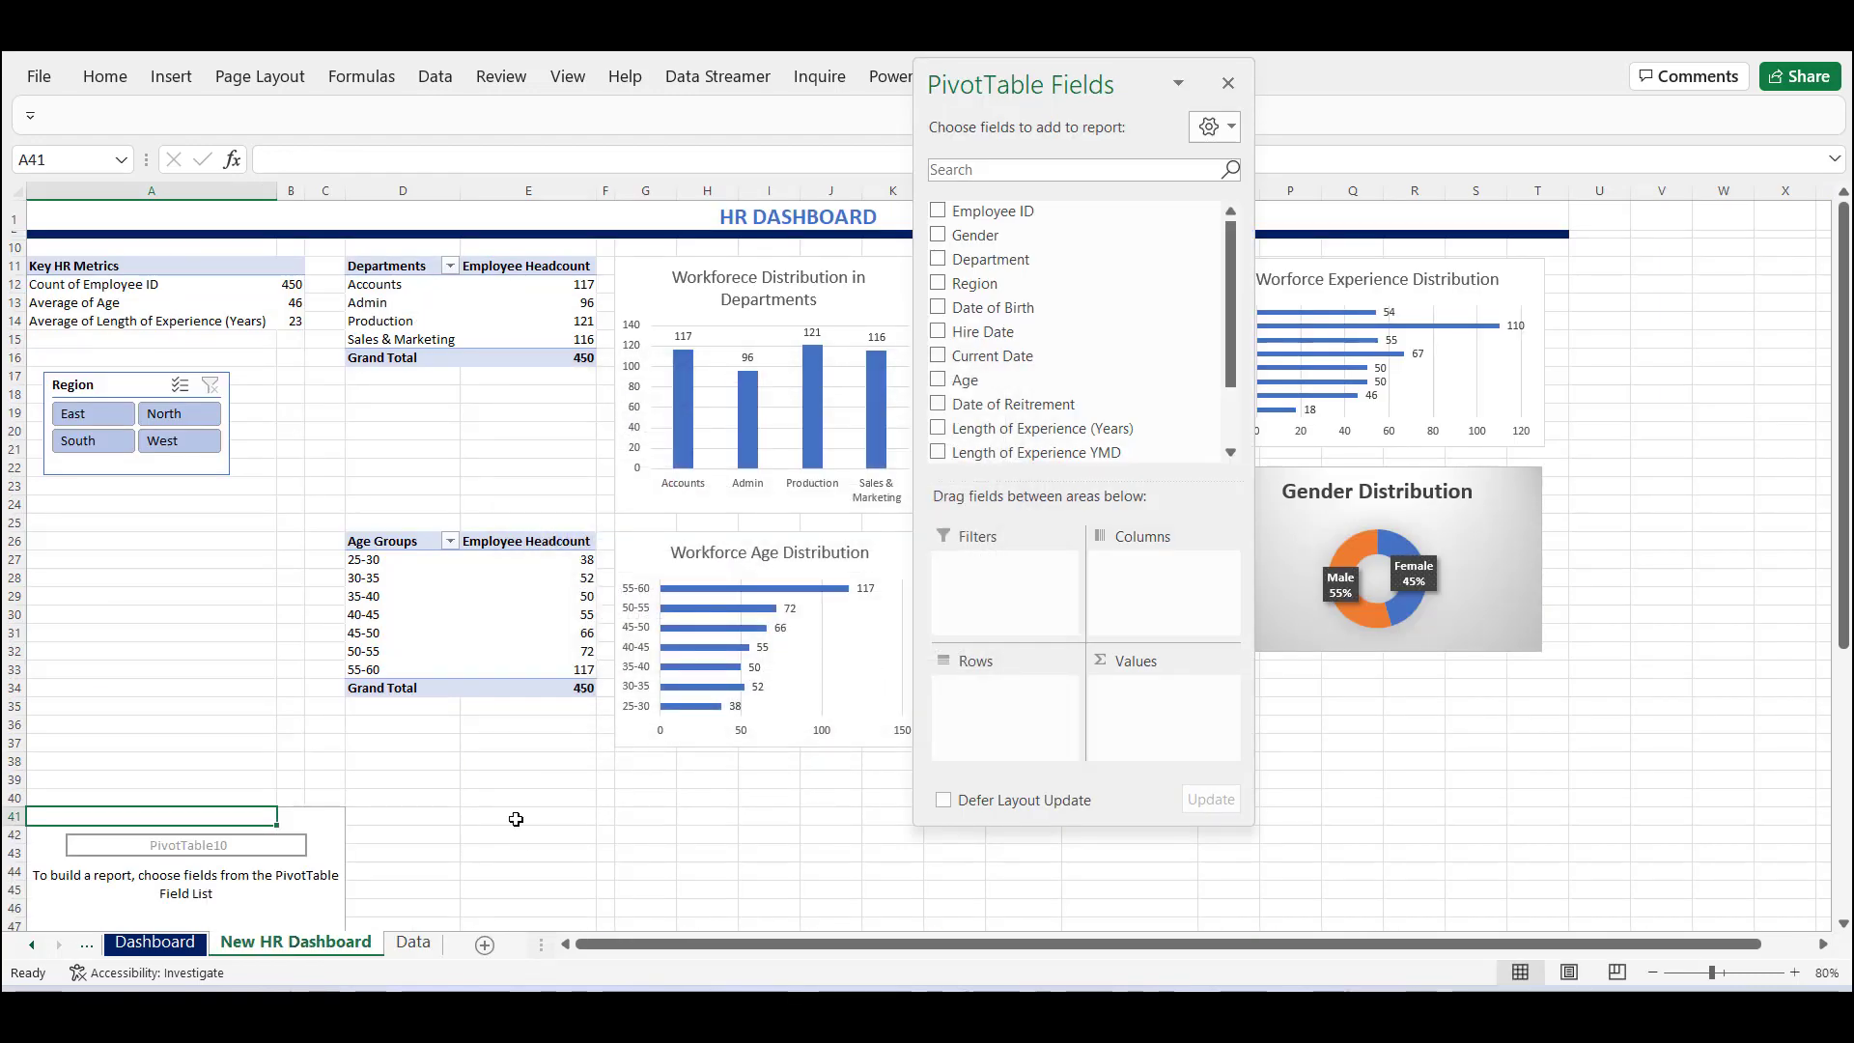
pyautogui.scroll(-3, 414, 733)
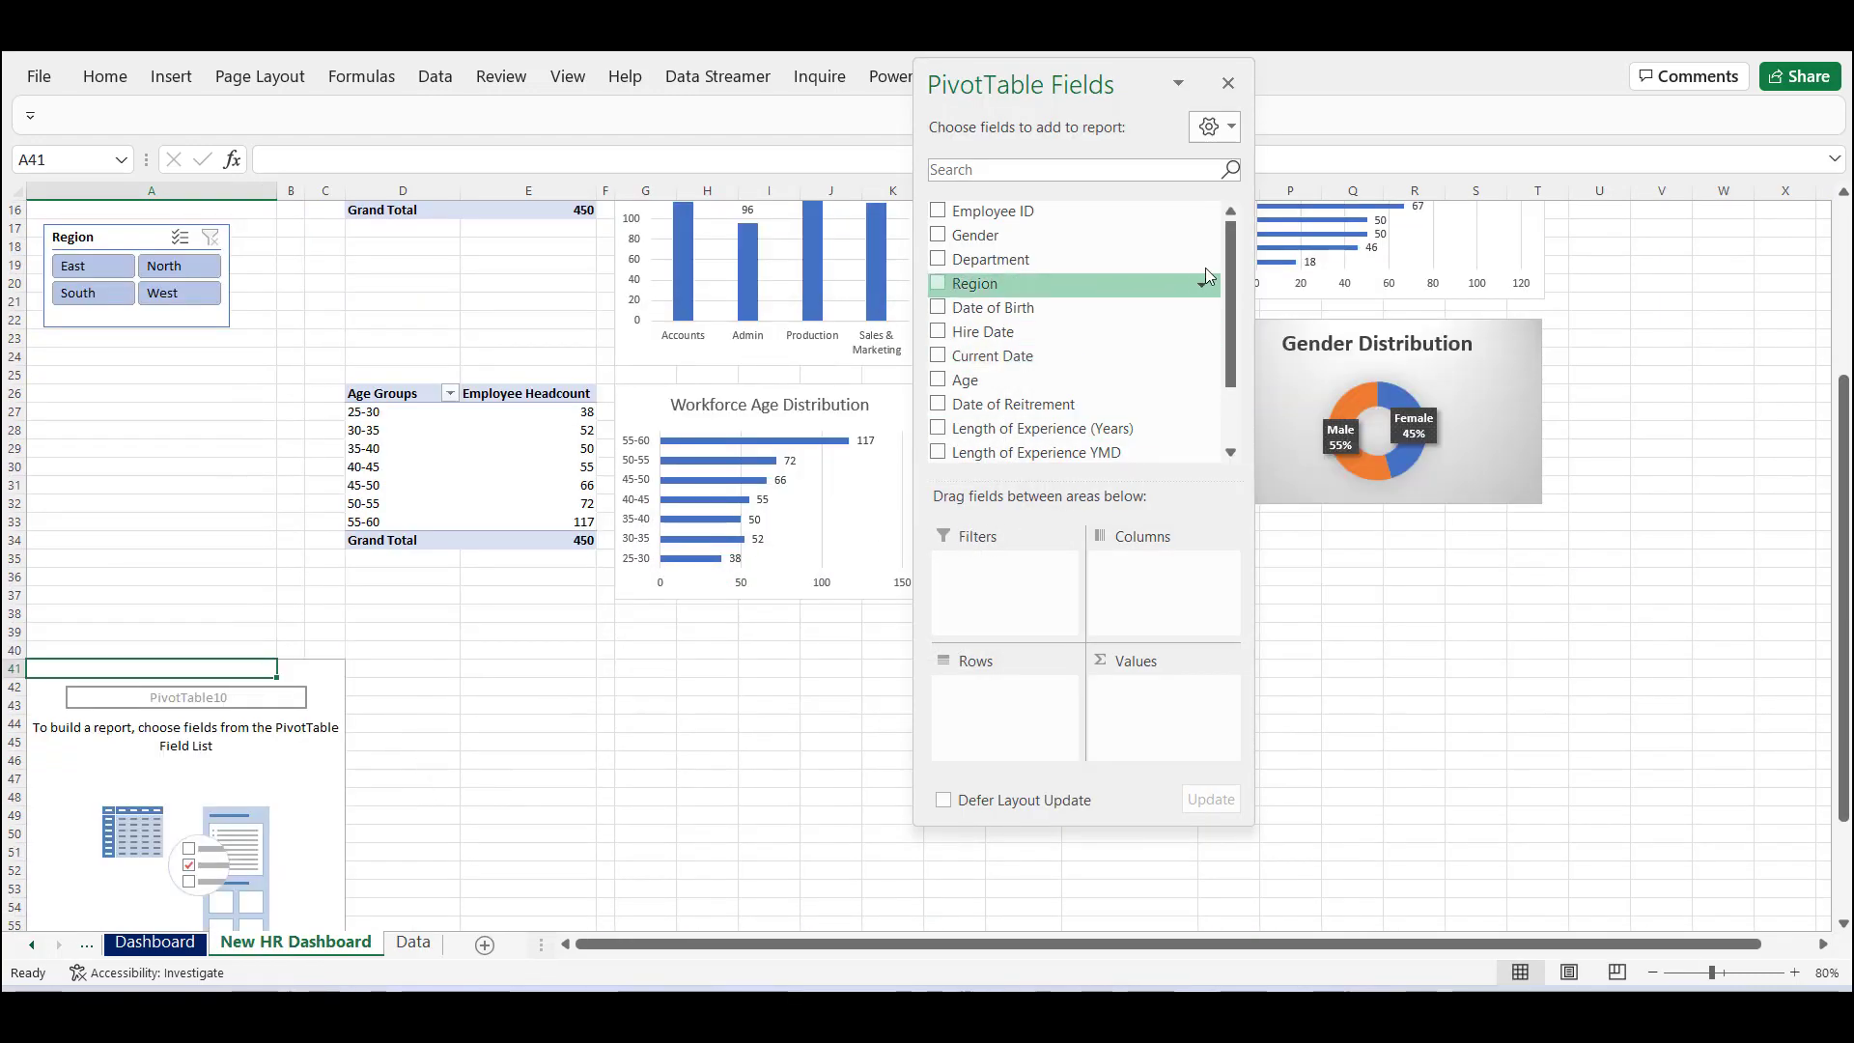
# Lay out the new PivotTable with Remaining Years of Service as rows and Employee ID summarized by Count as values.
pyautogui.moveTo(1226, 261); pyautogui.dragTo(1226, 344)
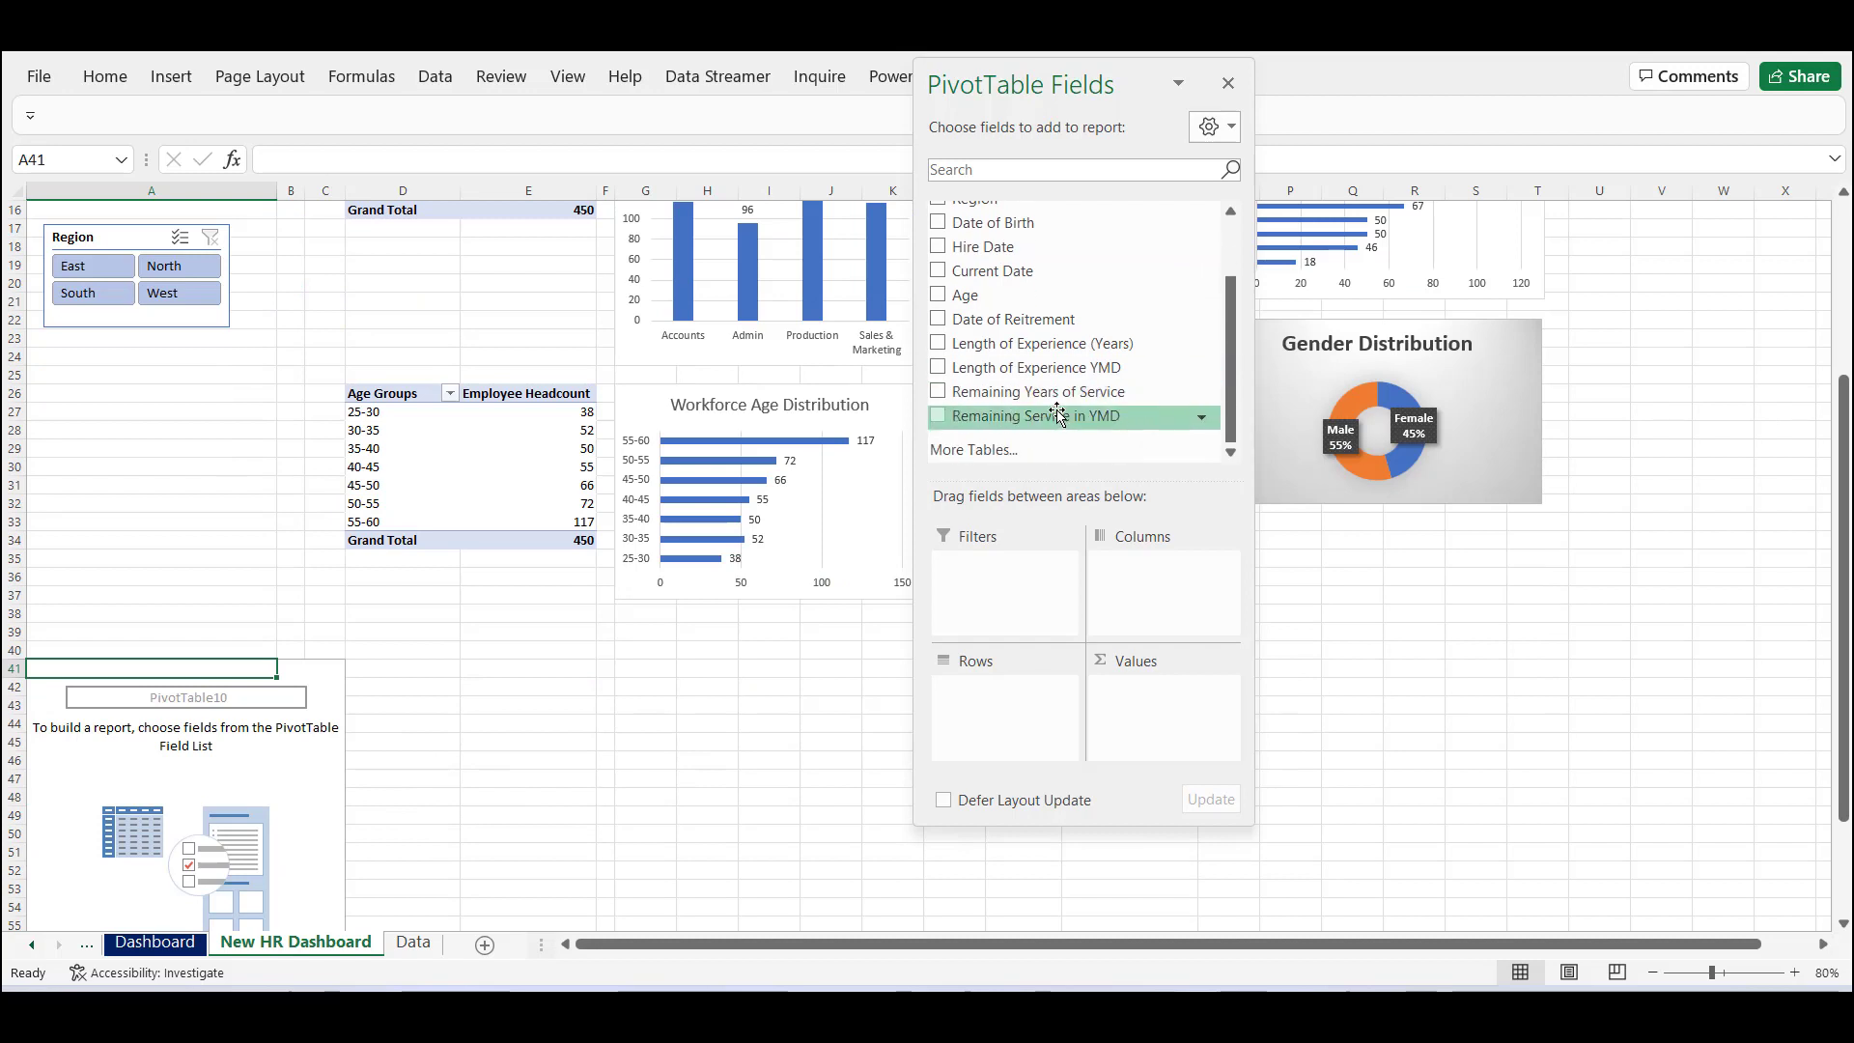
pyautogui.moveTo(1123, 481); pyautogui.dragTo(1030, 727)
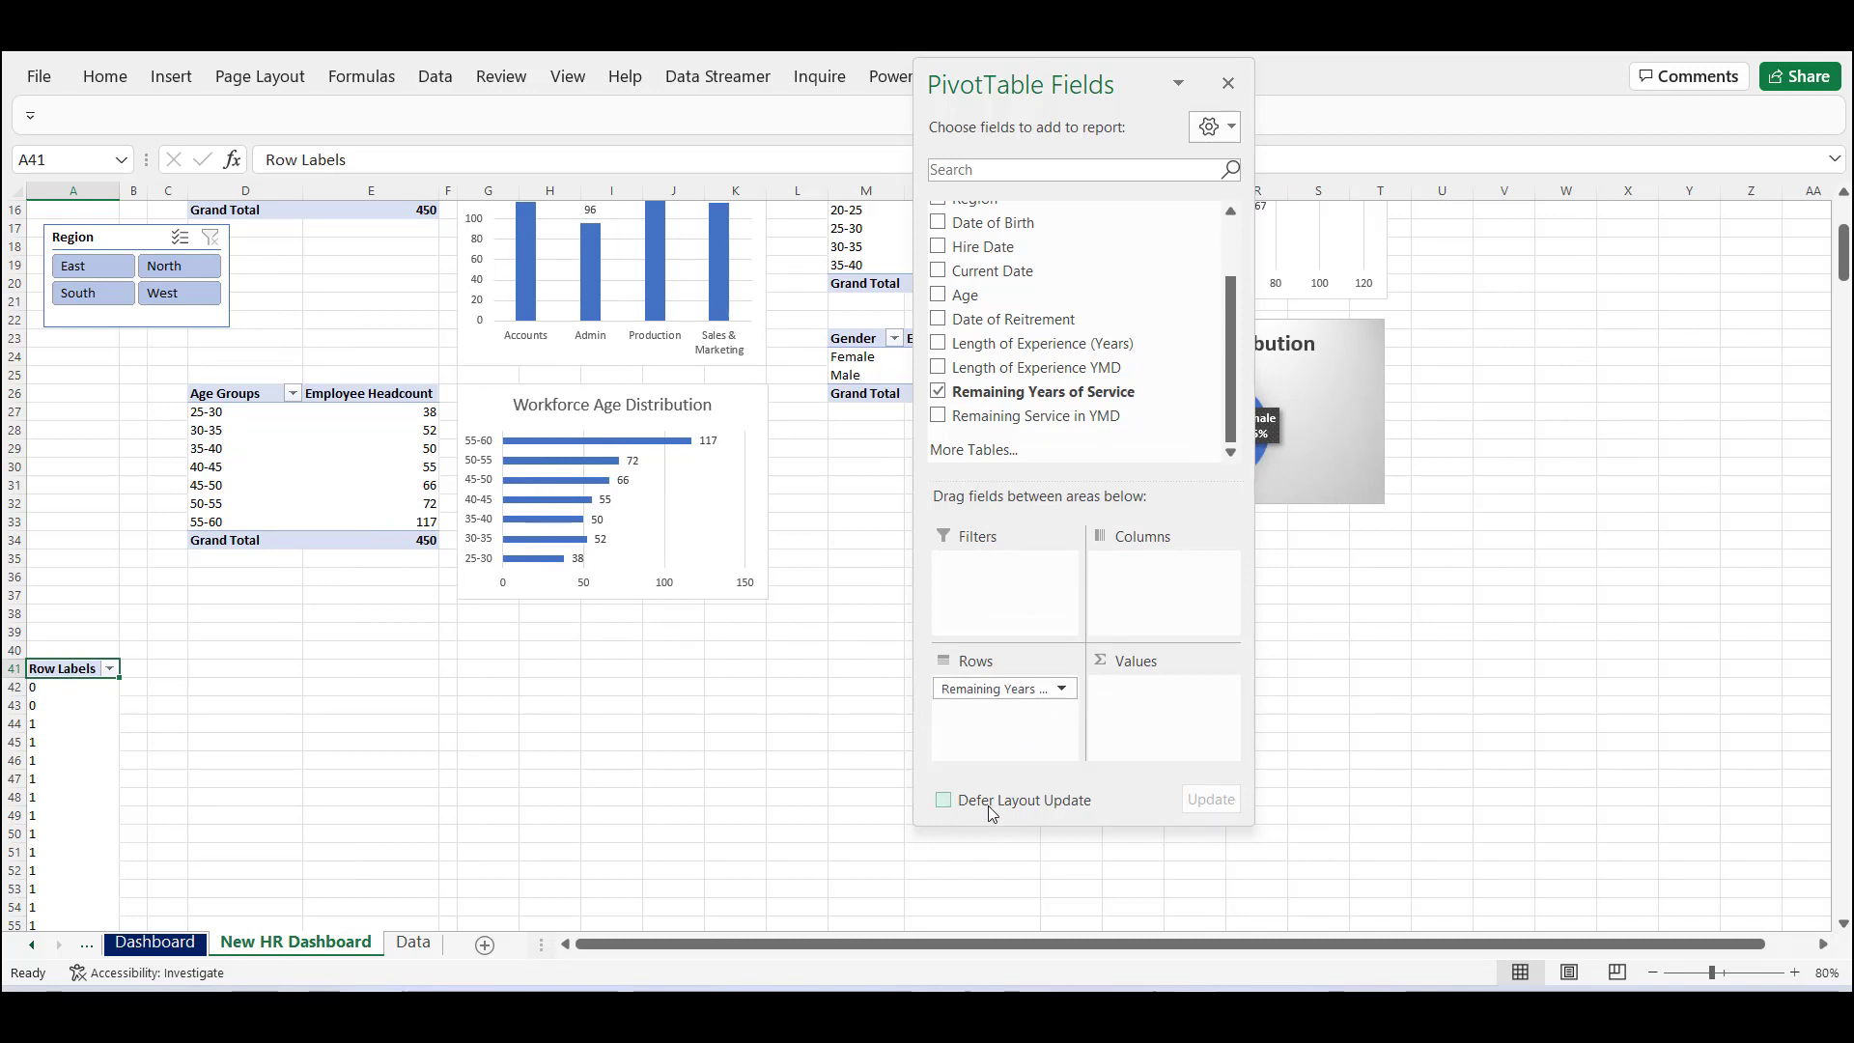
pyautogui.click(1233, 233)
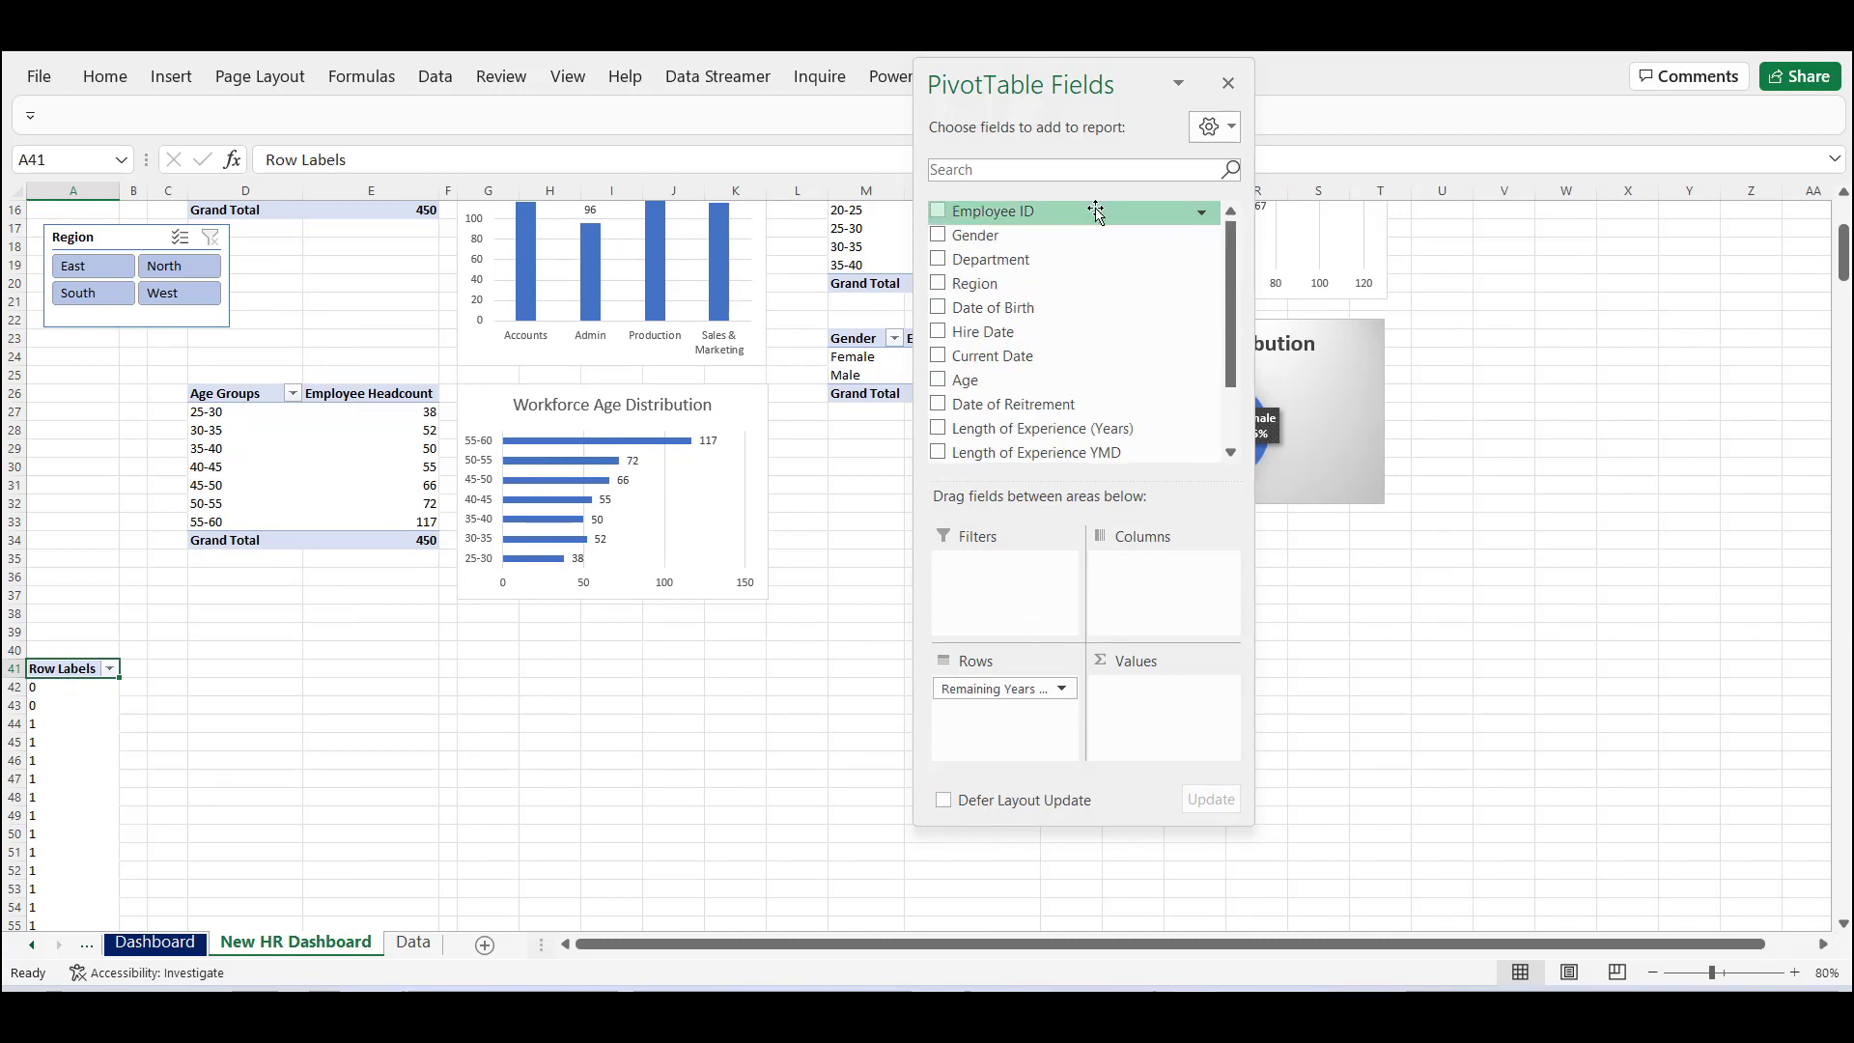
pyautogui.moveTo(1097, 212); pyautogui.dragTo(1159, 724)
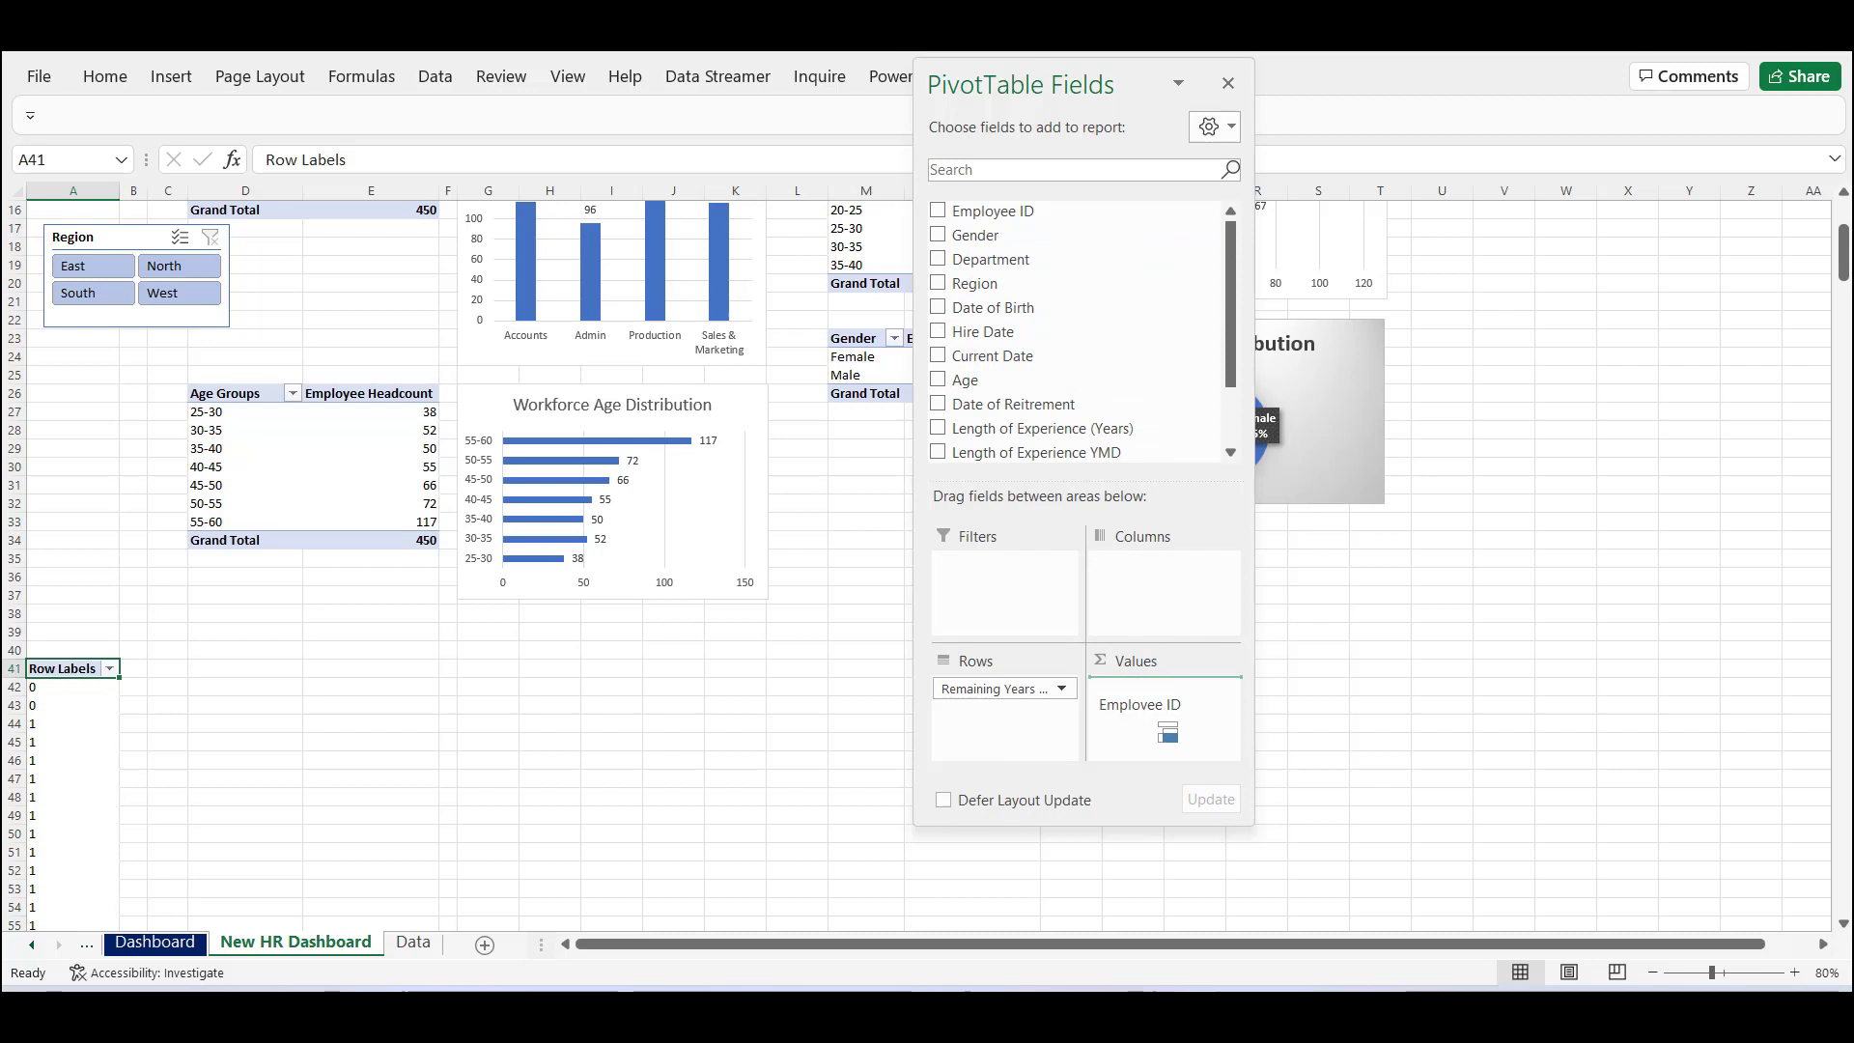
pyautogui.click(1212, 688)
pyautogui.click(1198, 663)
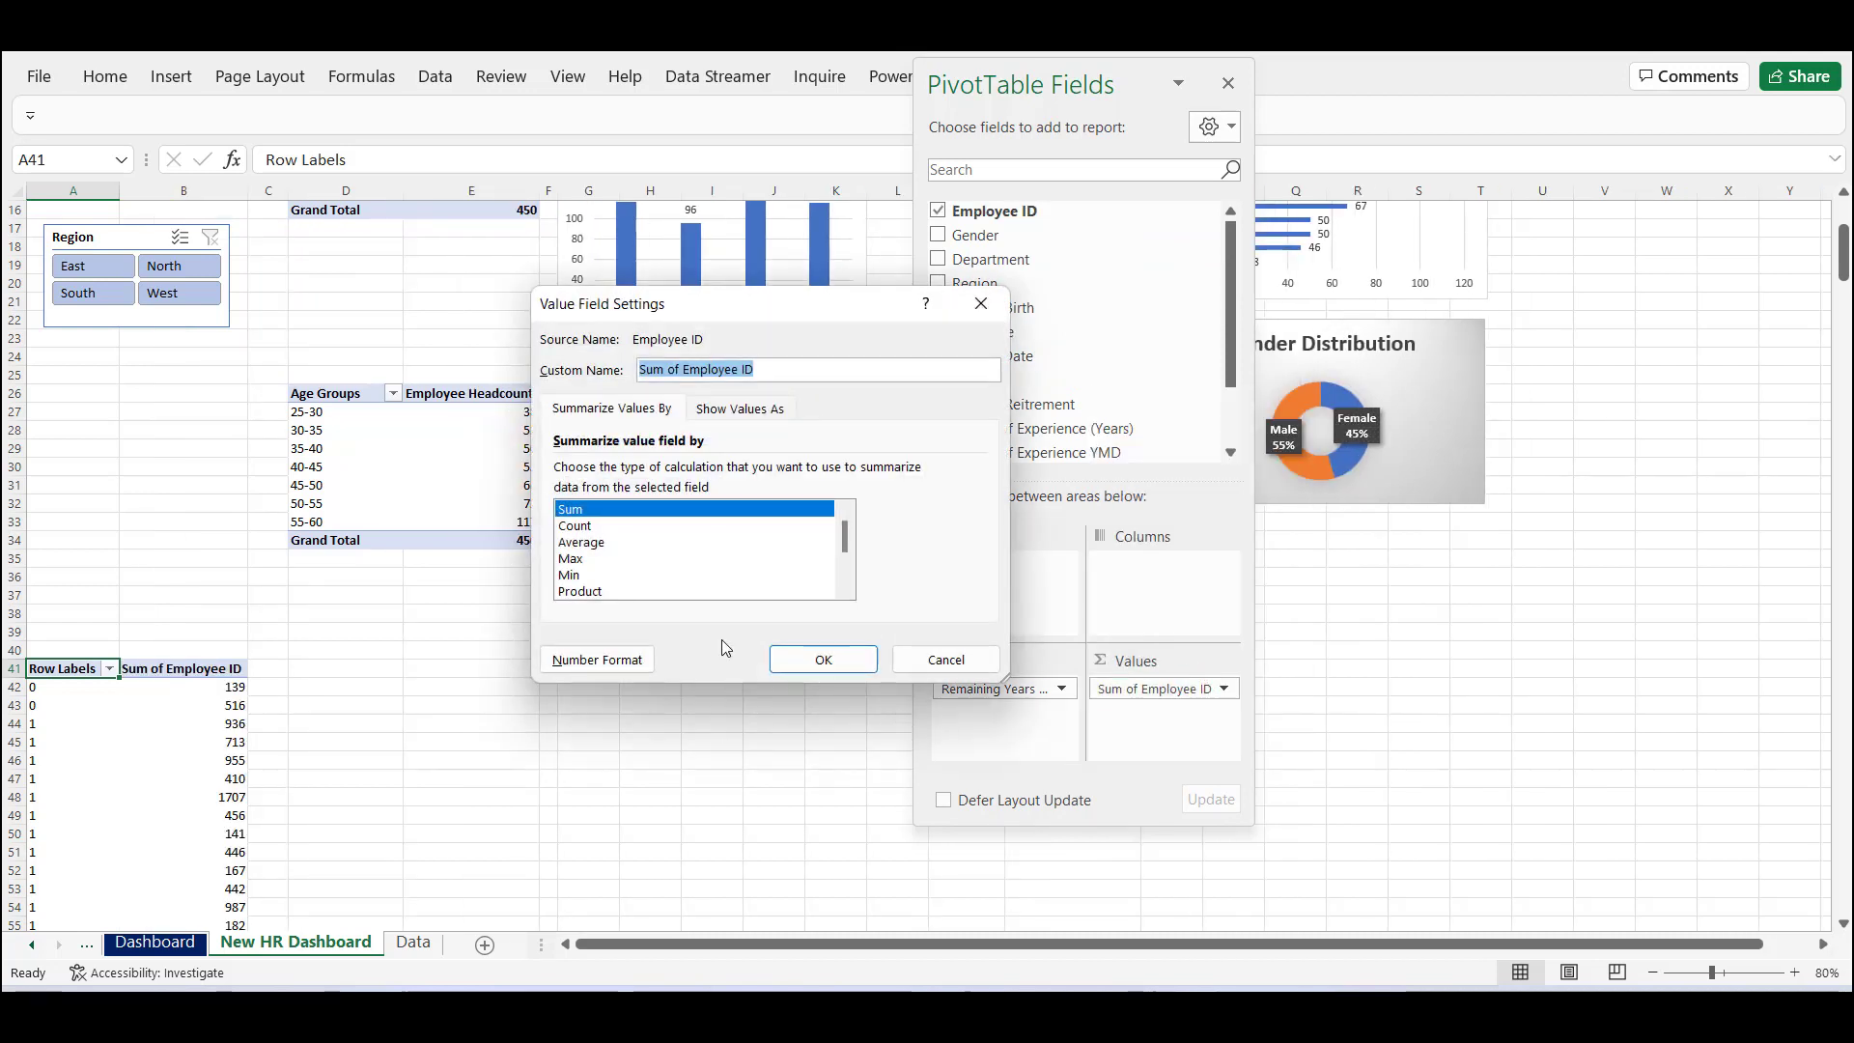
pyautogui.click(601, 524)
pyautogui.click(832, 657)
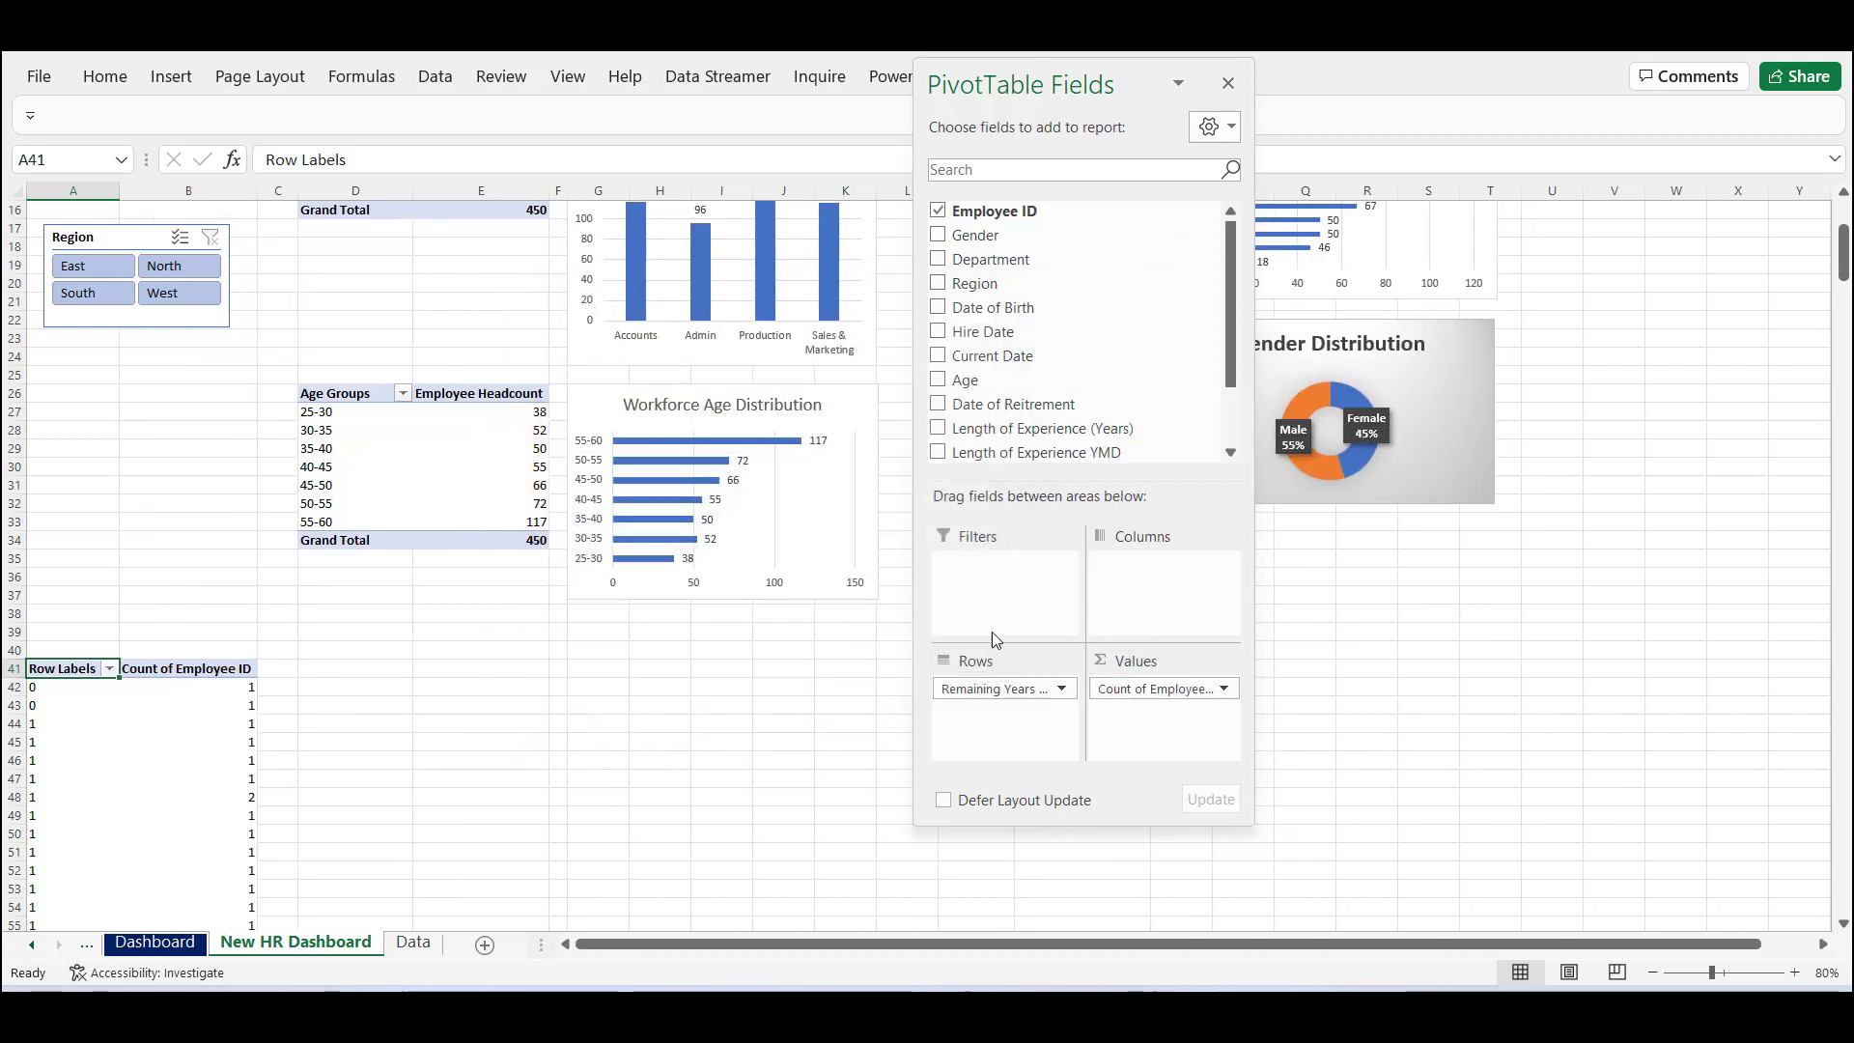
# Examine the ungrouped Remaining Years of Service row labels from the first value down to the Grand Total.
pyautogui.scroll(-4, 882, 750)
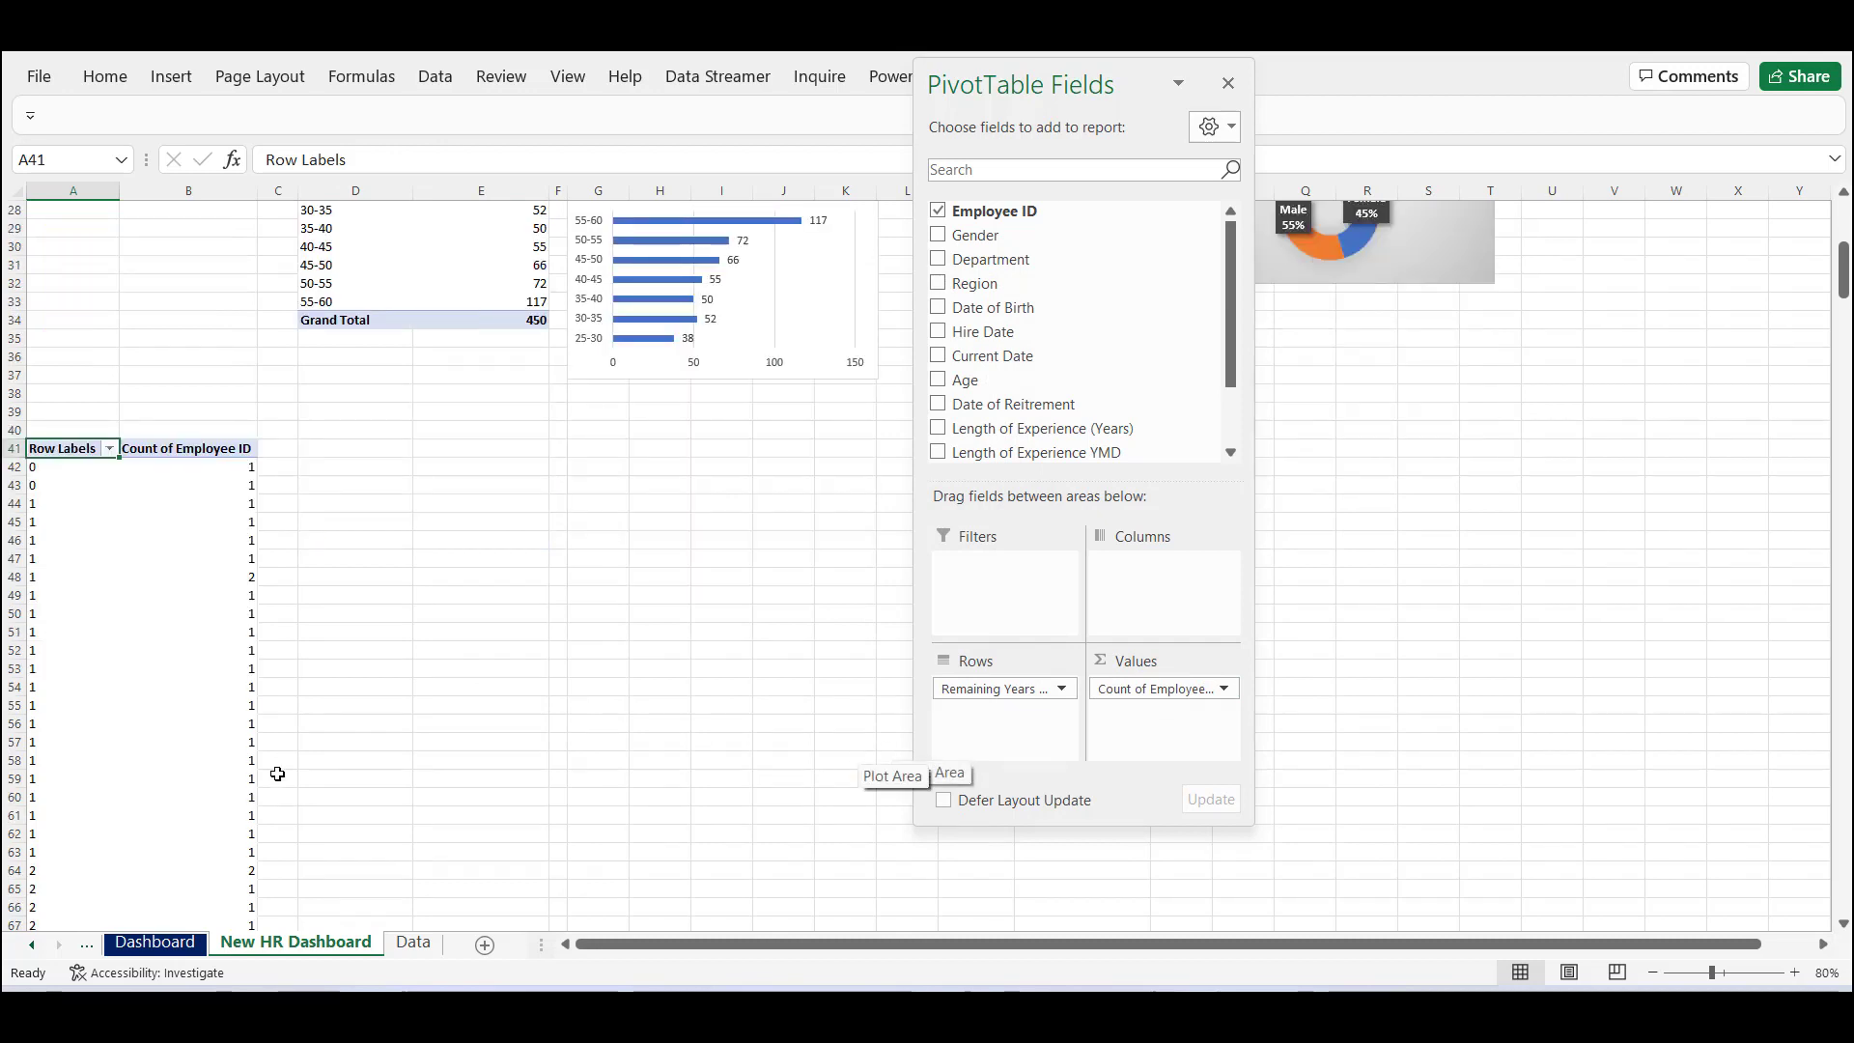
pyautogui.click(60, 475)
pyautogui.scroll(-9, 62, 695)
pyautogui.click(74, 744)
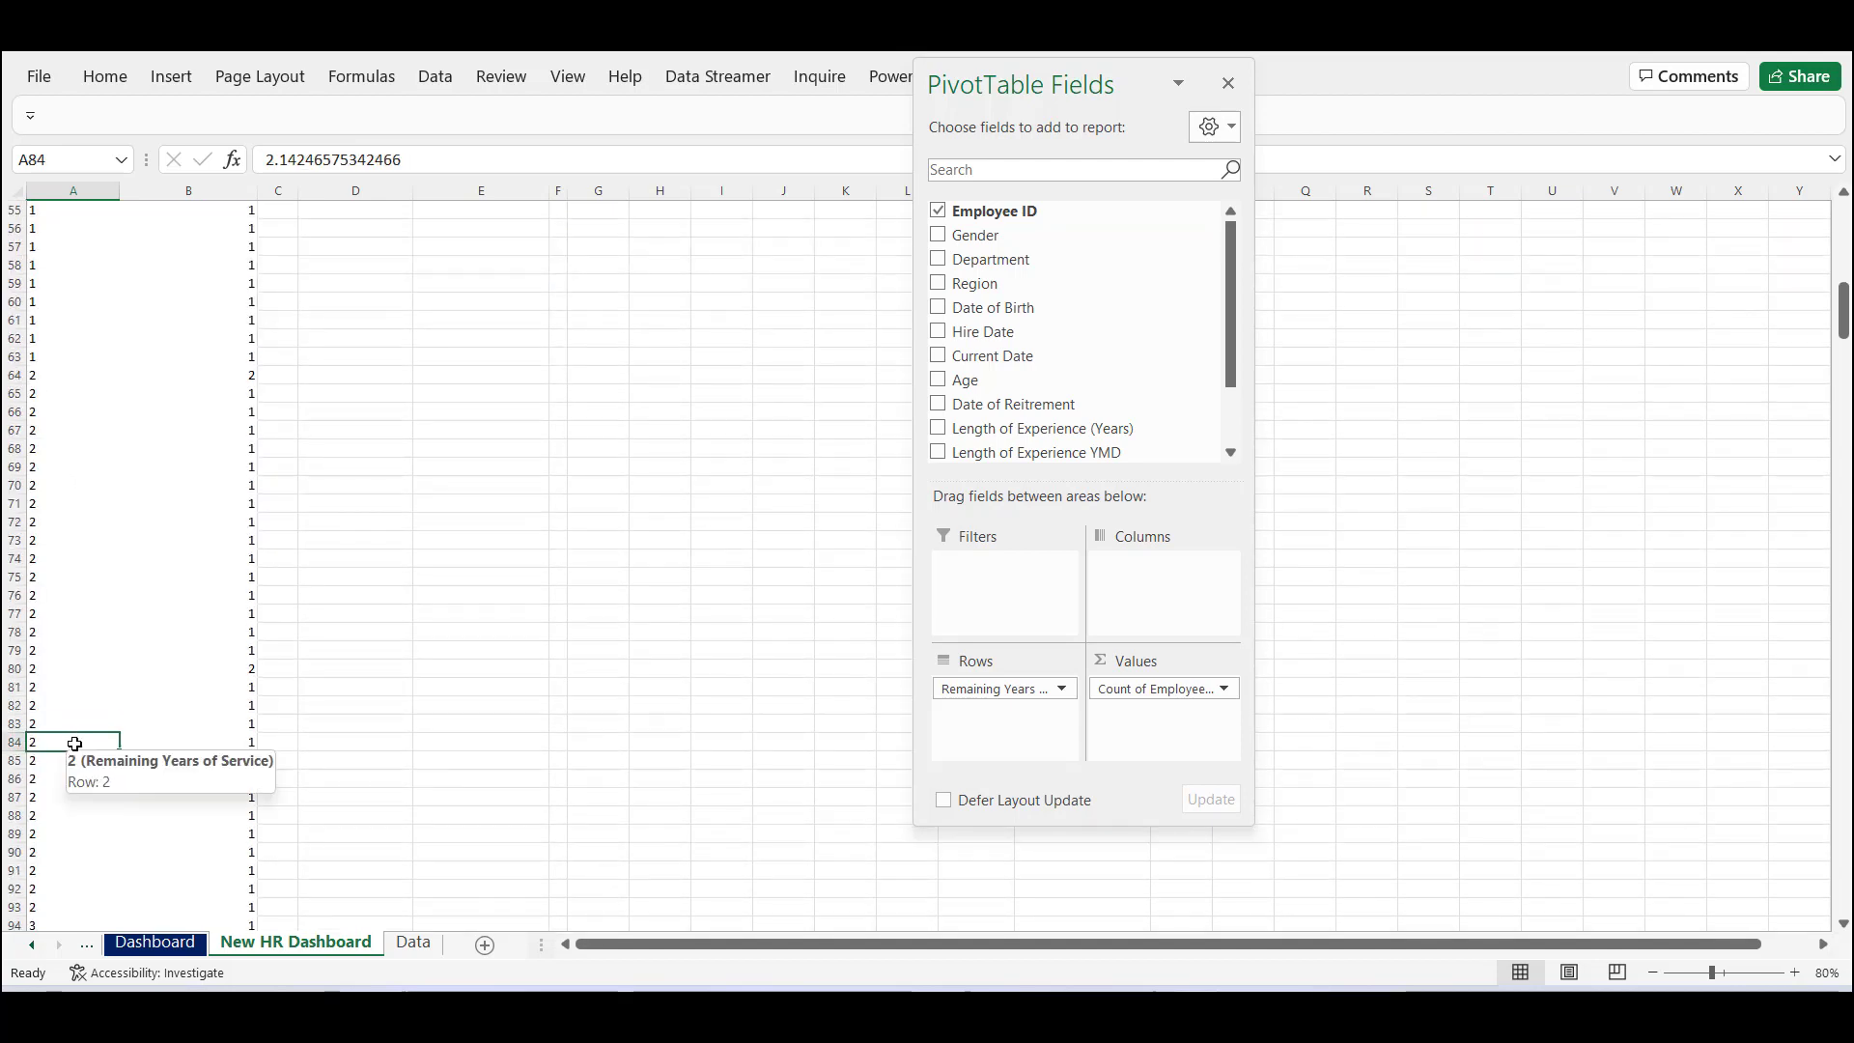
pyautogui.hotkey('ctrl', 'Down')
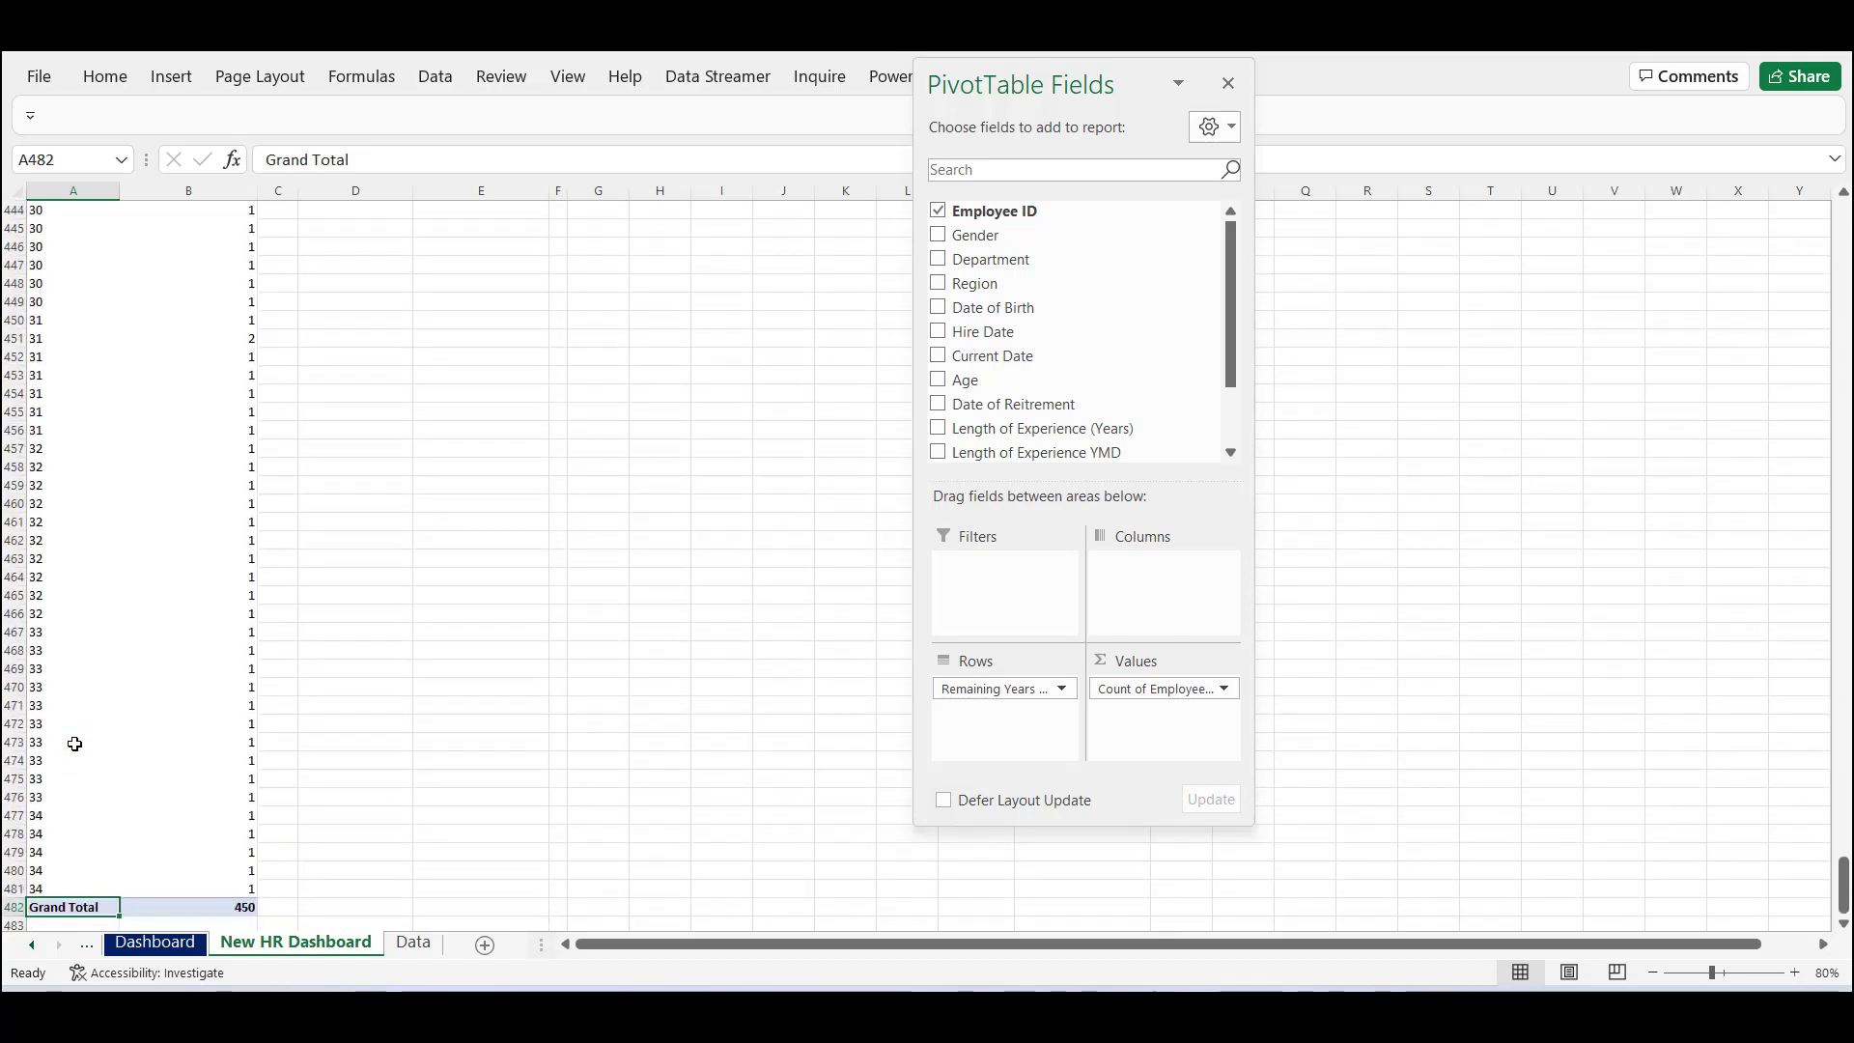
pyautogui.hotkey('ctrl', 'Up')
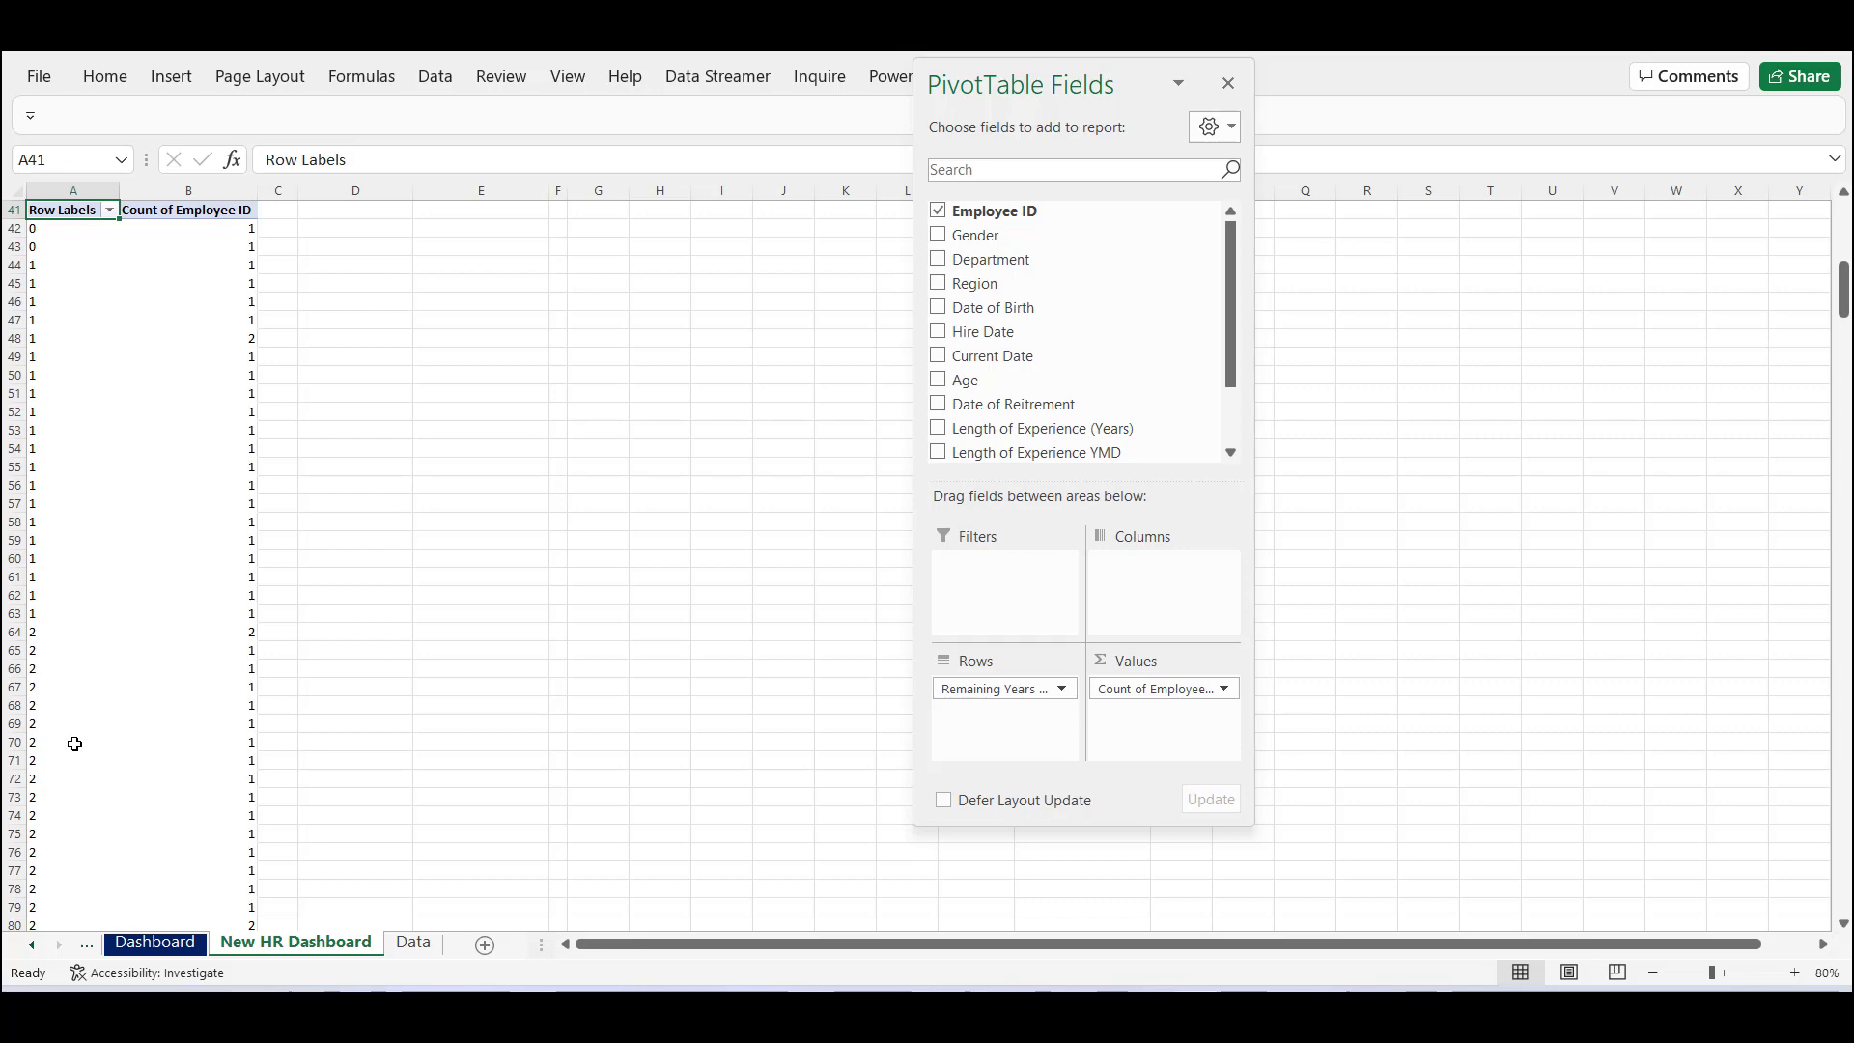
# Group the Remaining Years of Service row labels starting at 0, ending at 35, in intervals of 5.
pyautogui.doubleClick(63, 254)
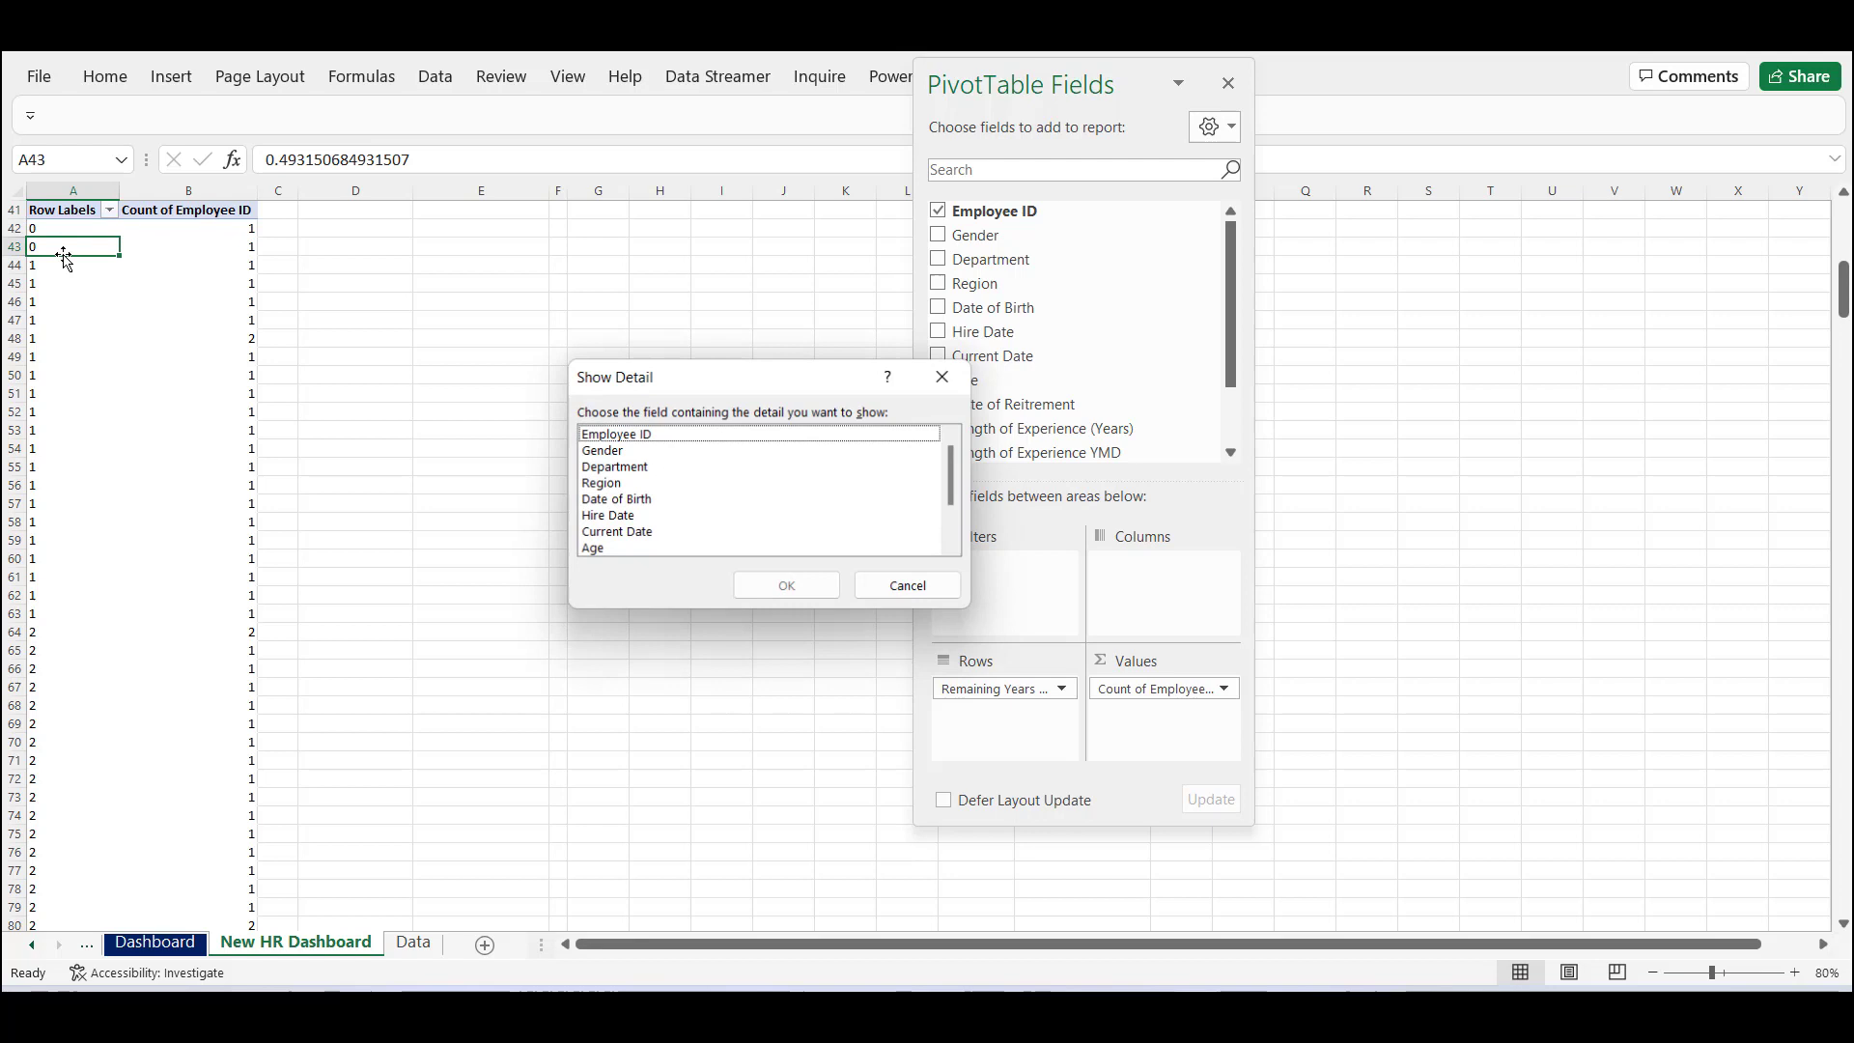
pyautogui.click(971, 587)
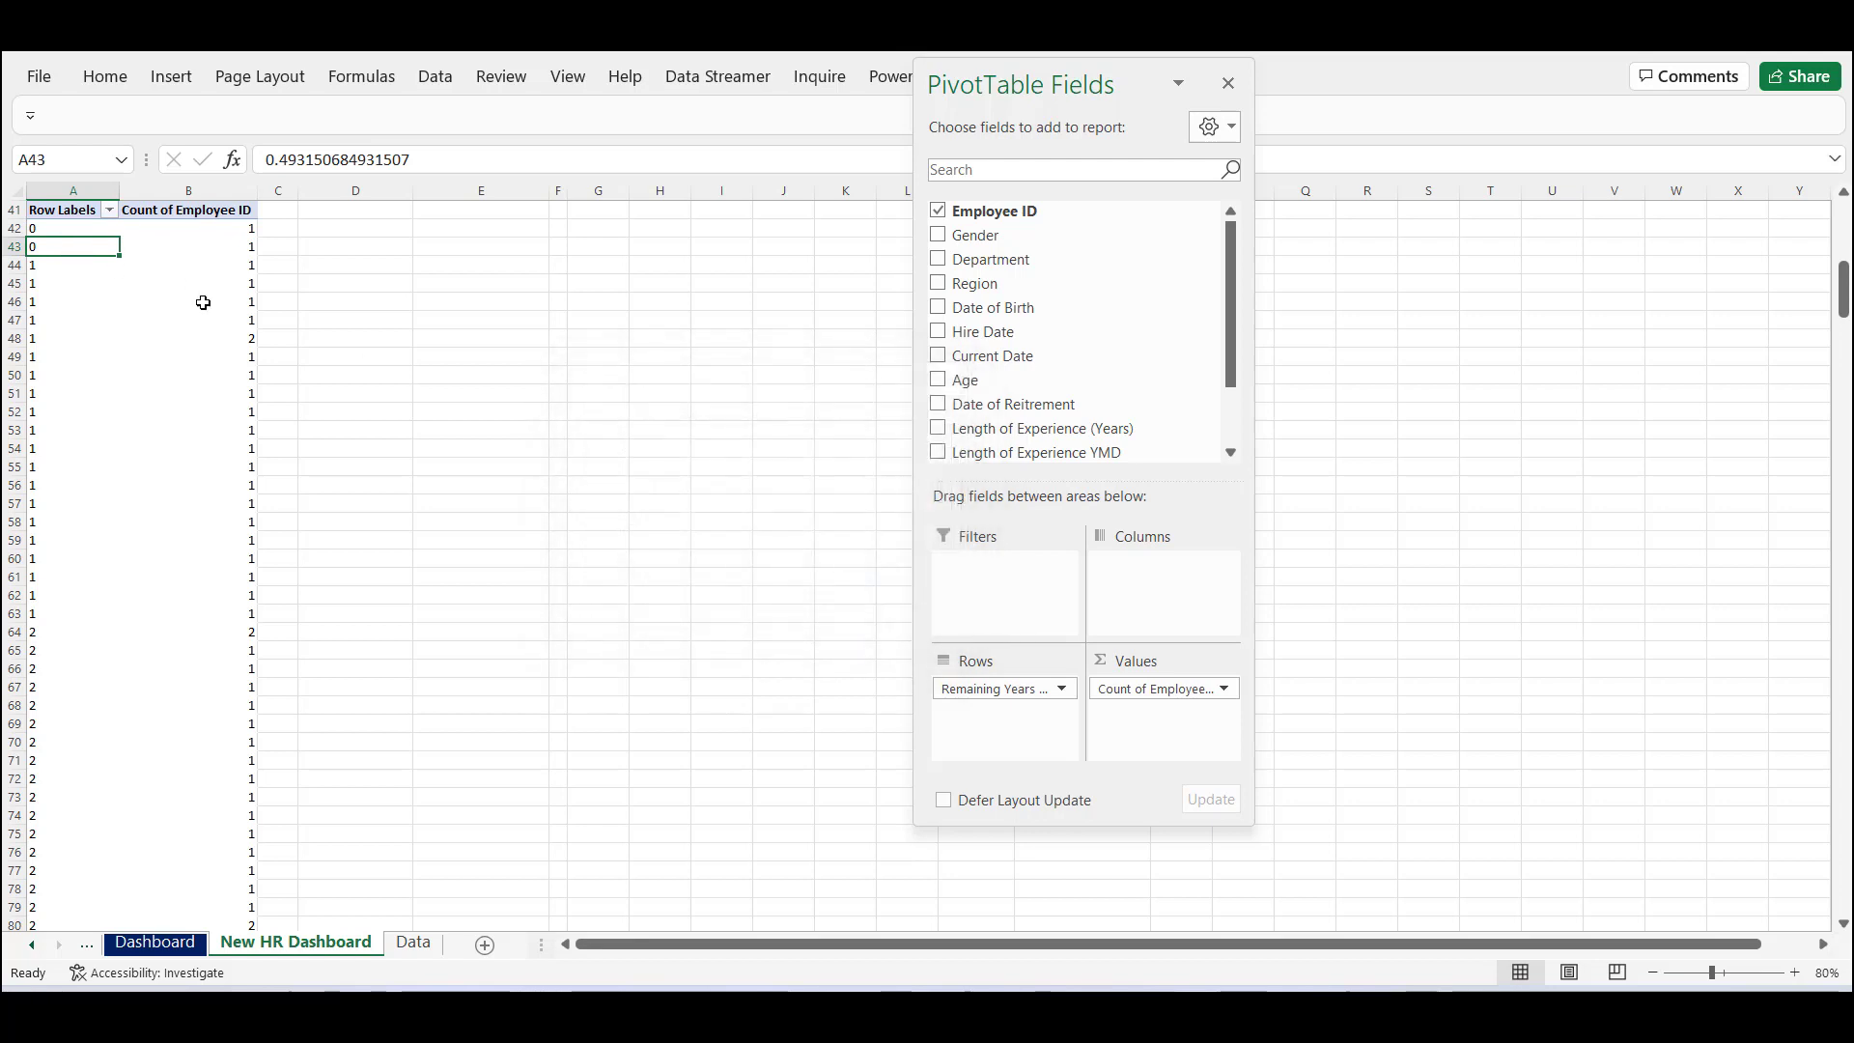
pyautogui.rightClick(83, 249)
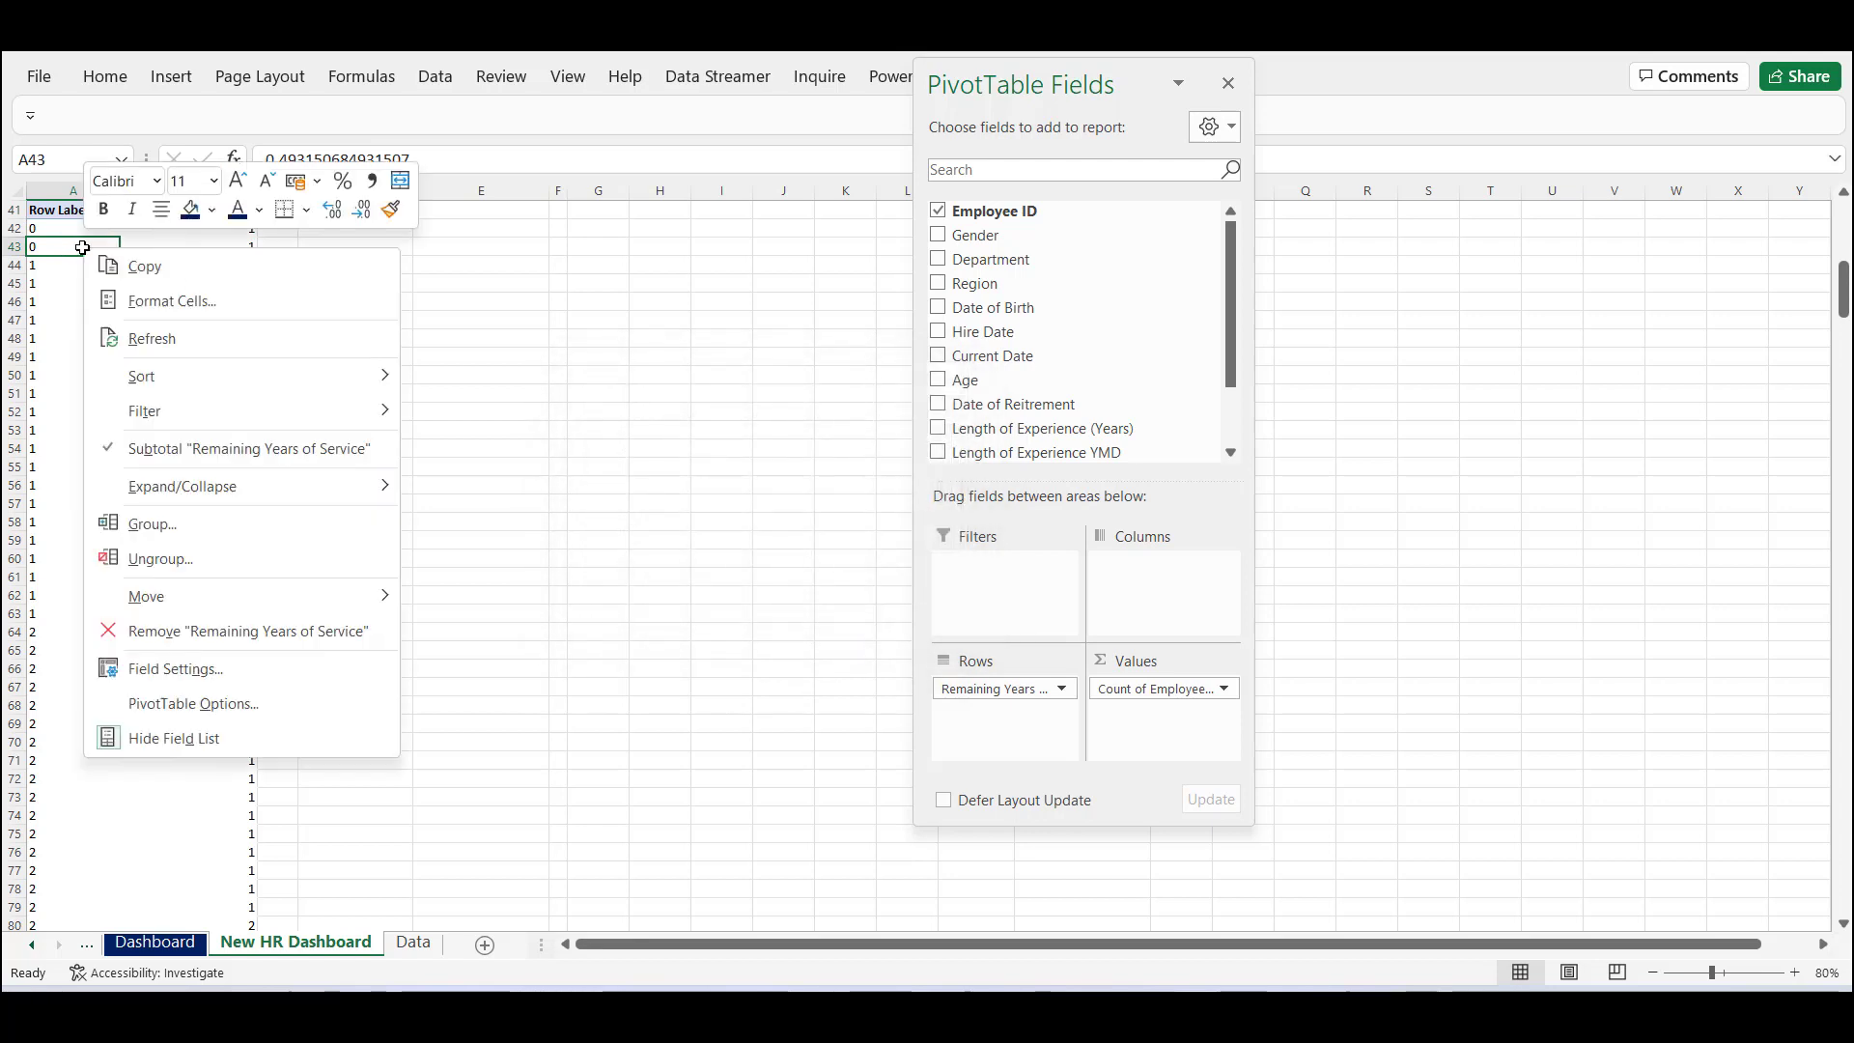
pyautogui.click(170, 524)
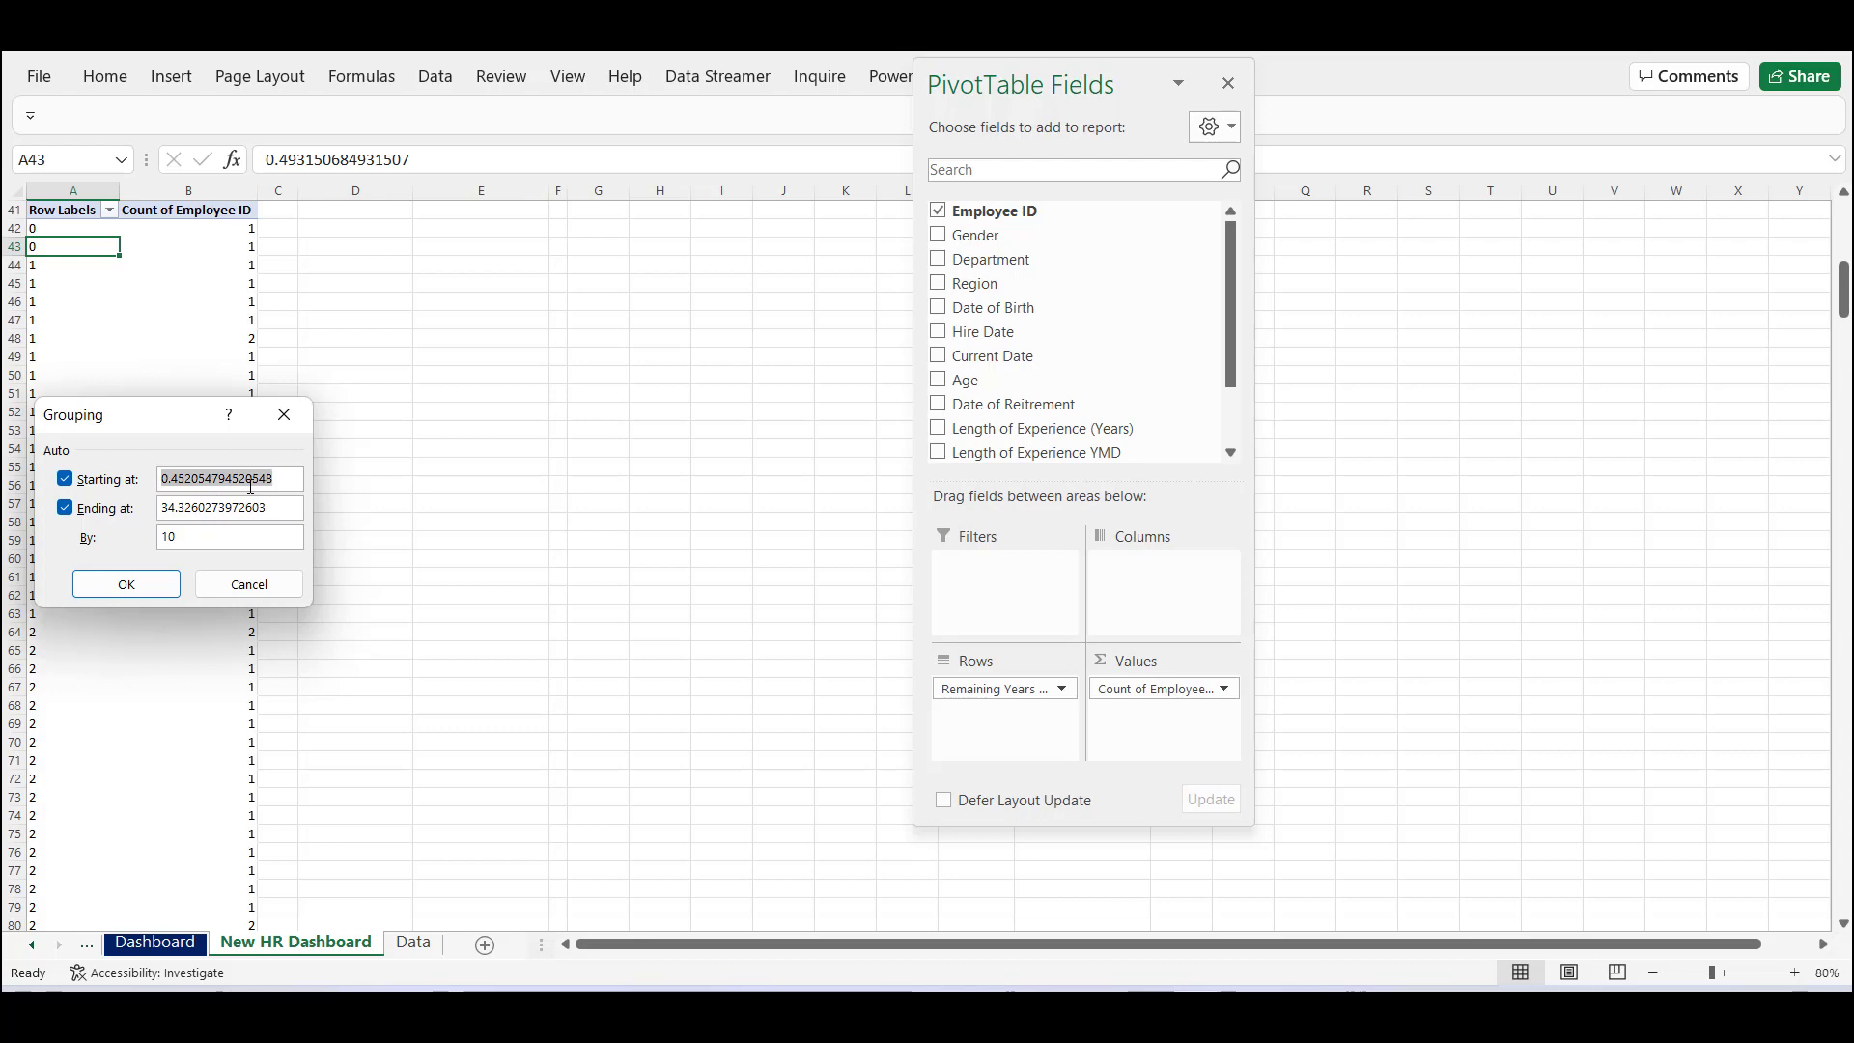
pyautogui.write('0')
pyautogui.press('Tab')
pyautogui.press('Tab')
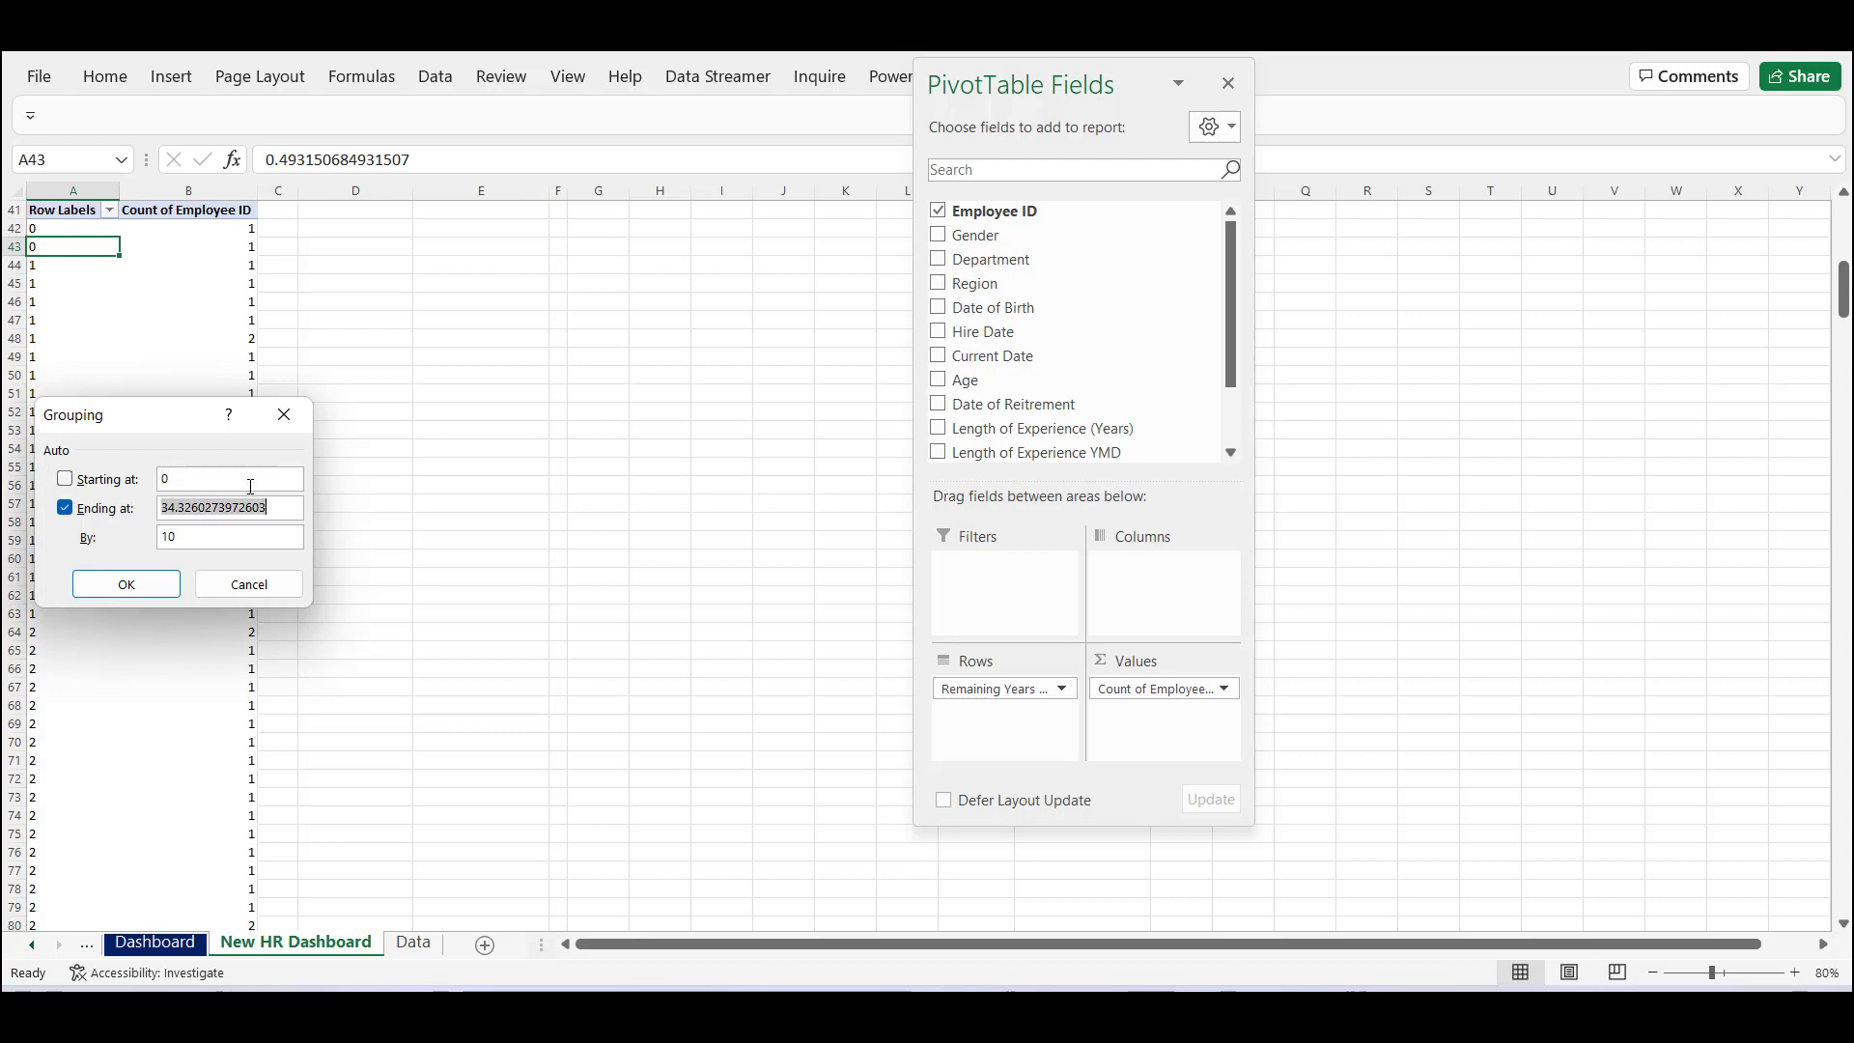
pyautogui.write('35')
pyautogui.write('5')
pyautogui.press('Return')
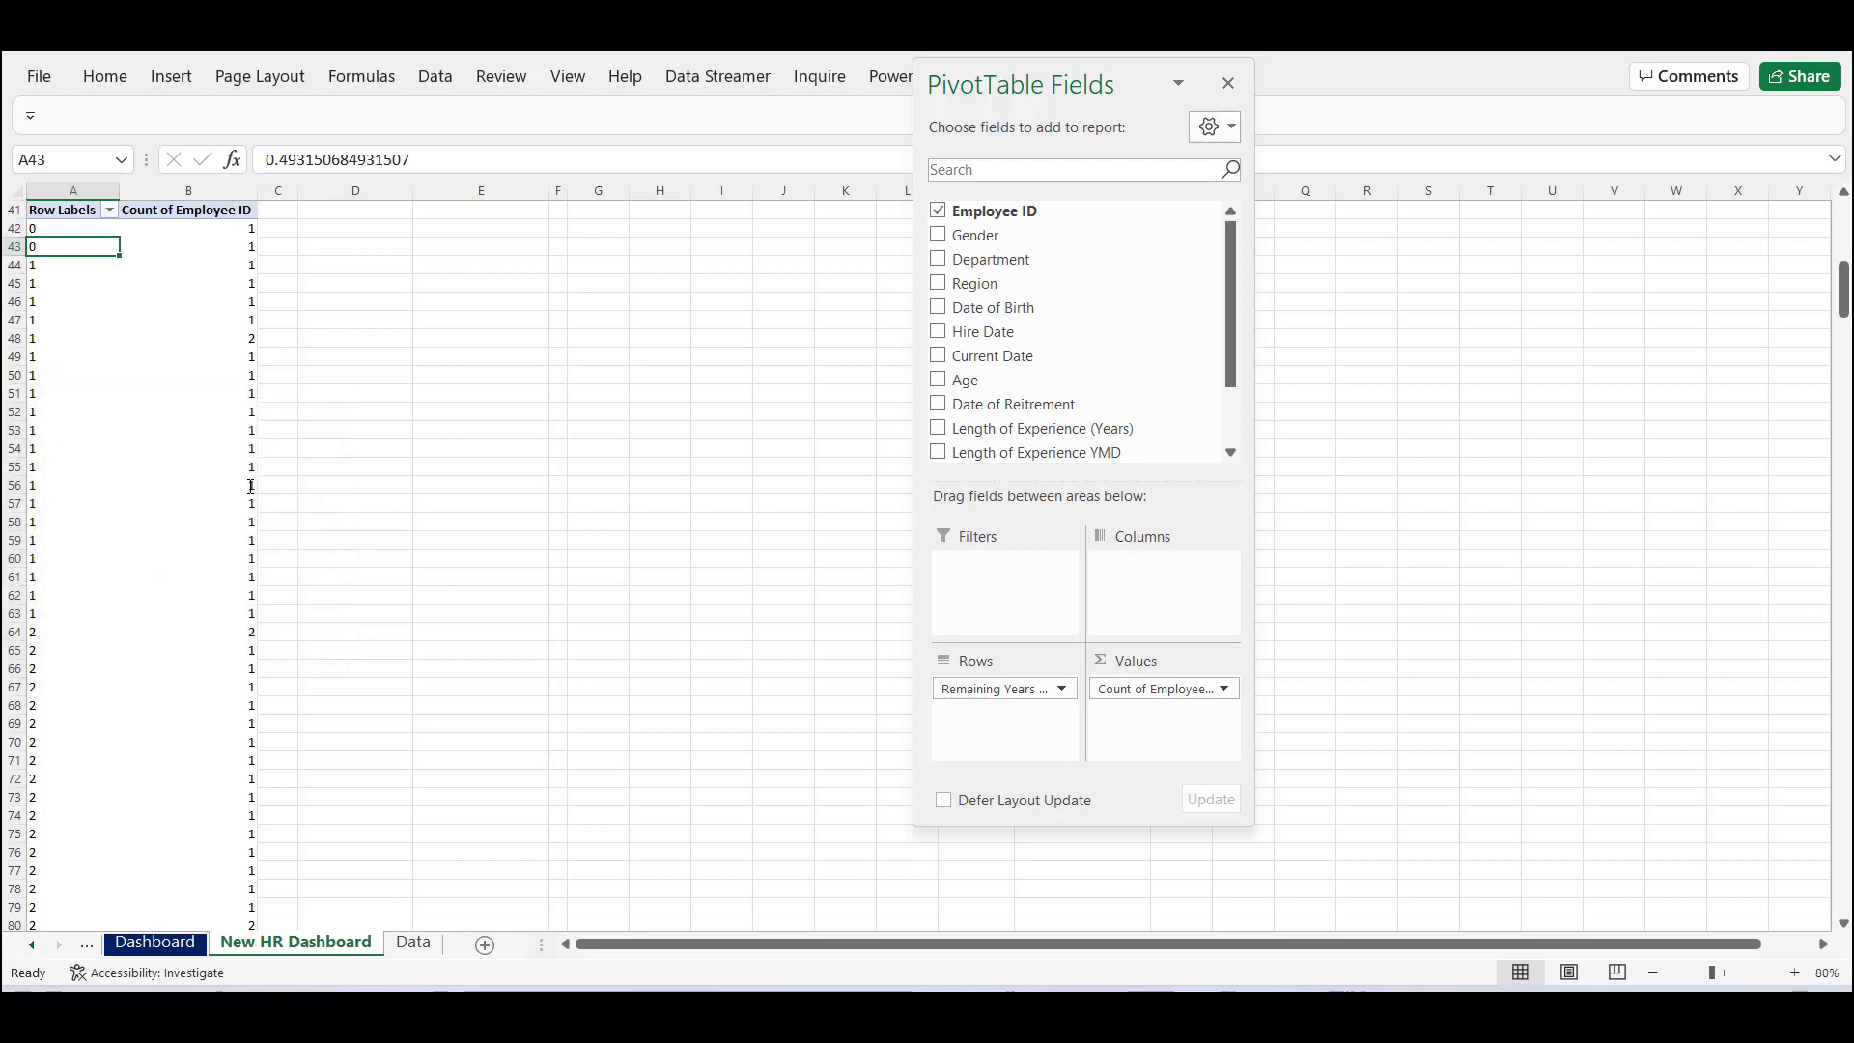
pyautogui.scroll(3, 116, 542)
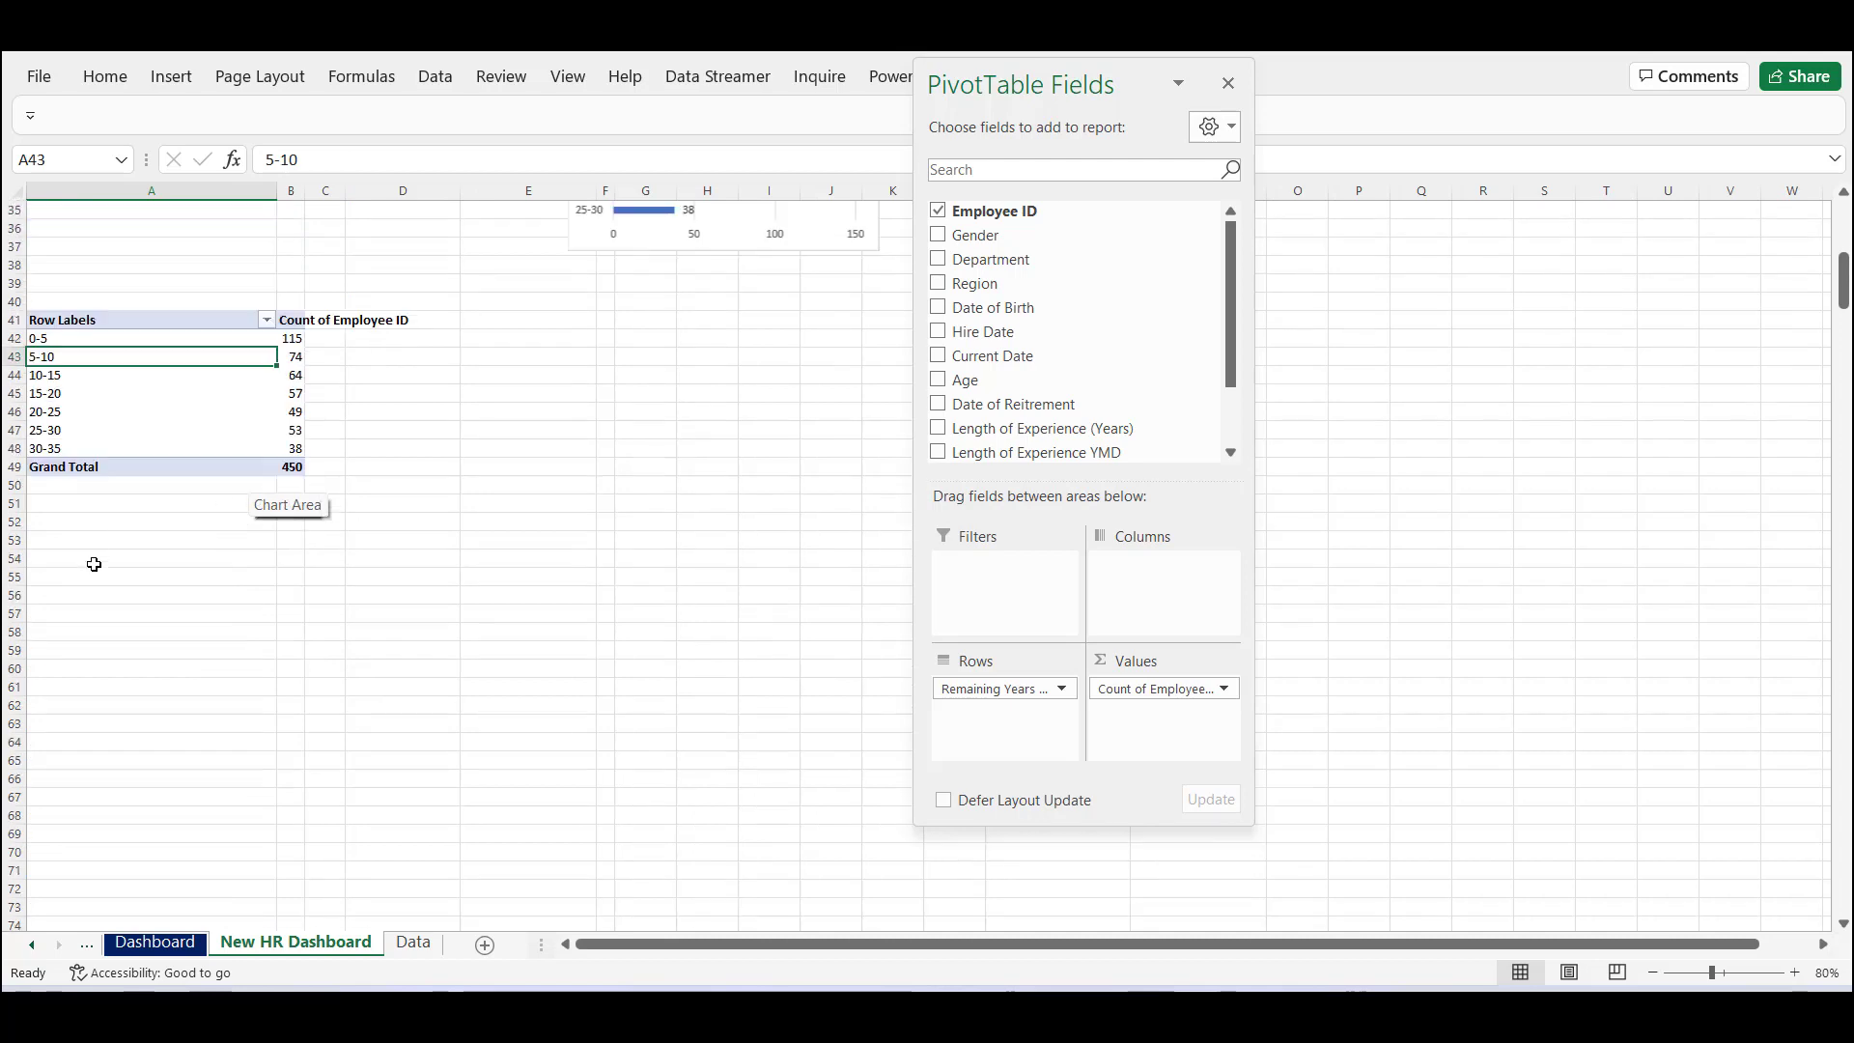
# Widen column B to fit the Count of Employee ID header of the new PivotTable.
pyautogui.click(215, 472)
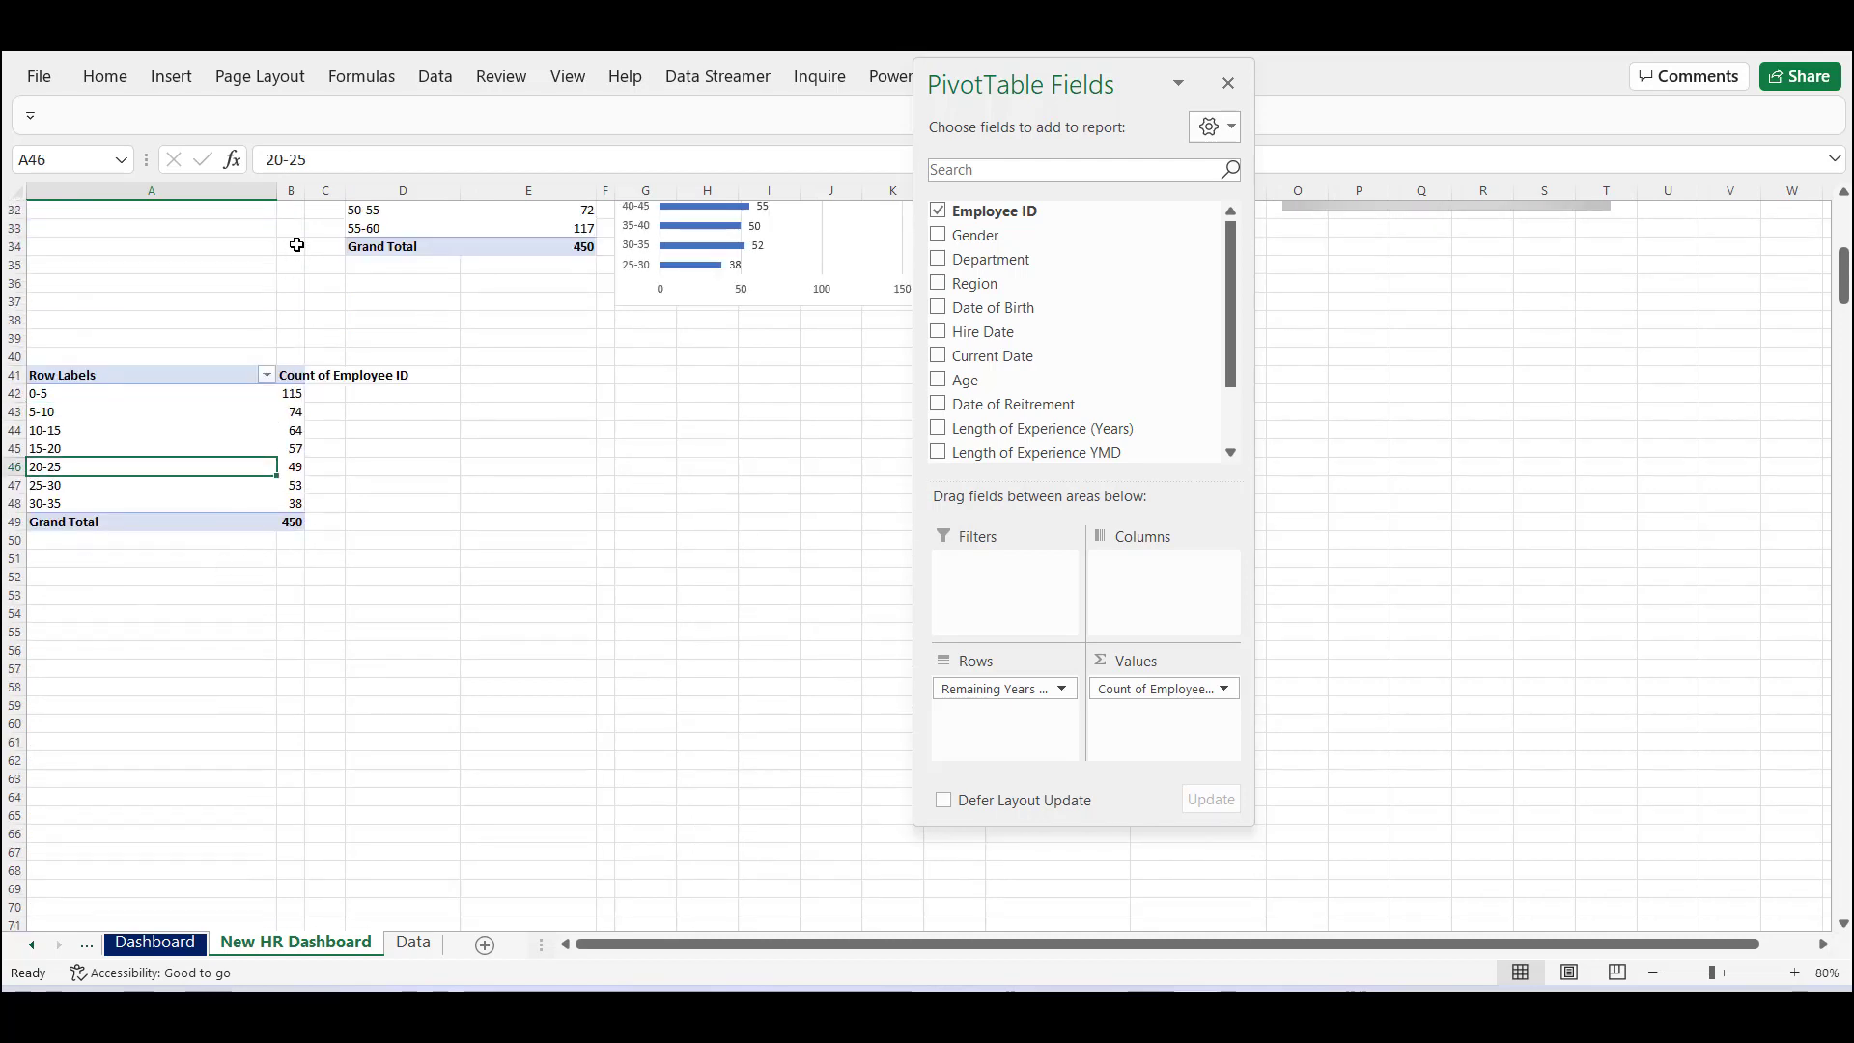
pyautogui.moveTo(307, 192); pyautogui.dragTo(333, 192)
pyautogui.click(319, 396)
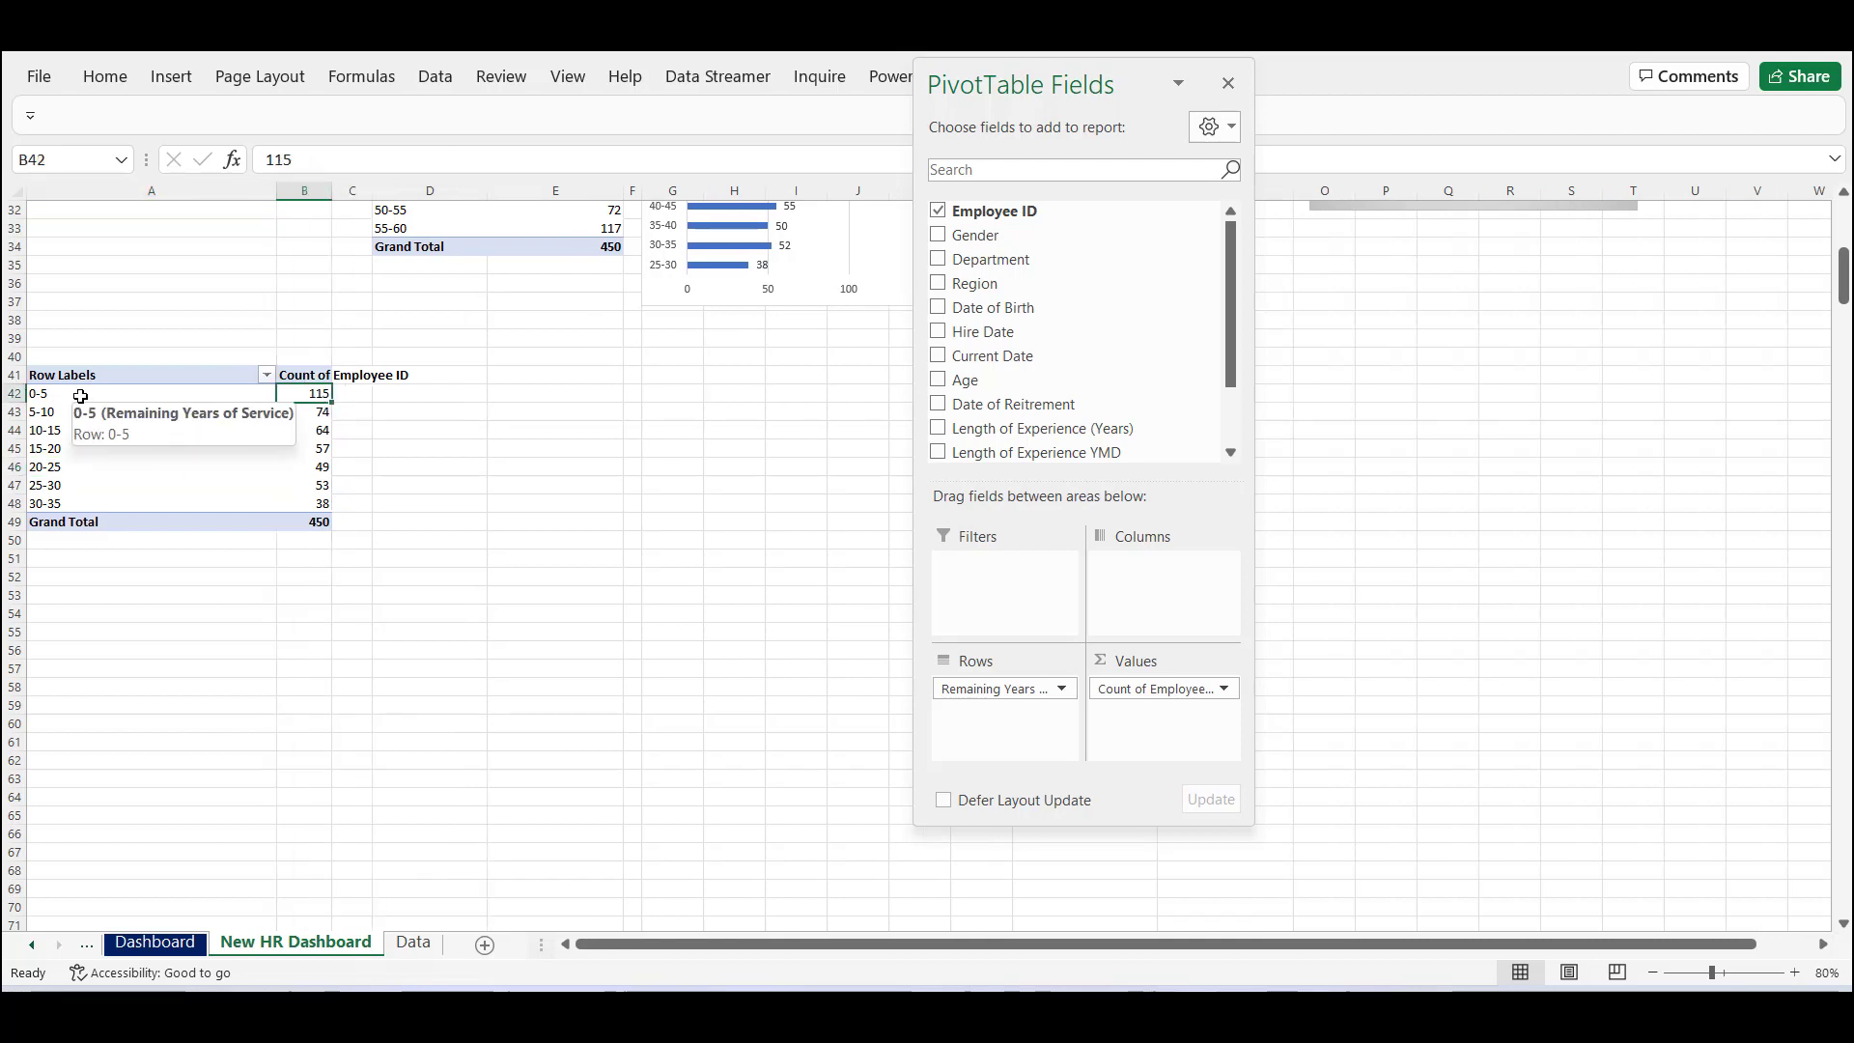
pyautogui.click(319, 192)
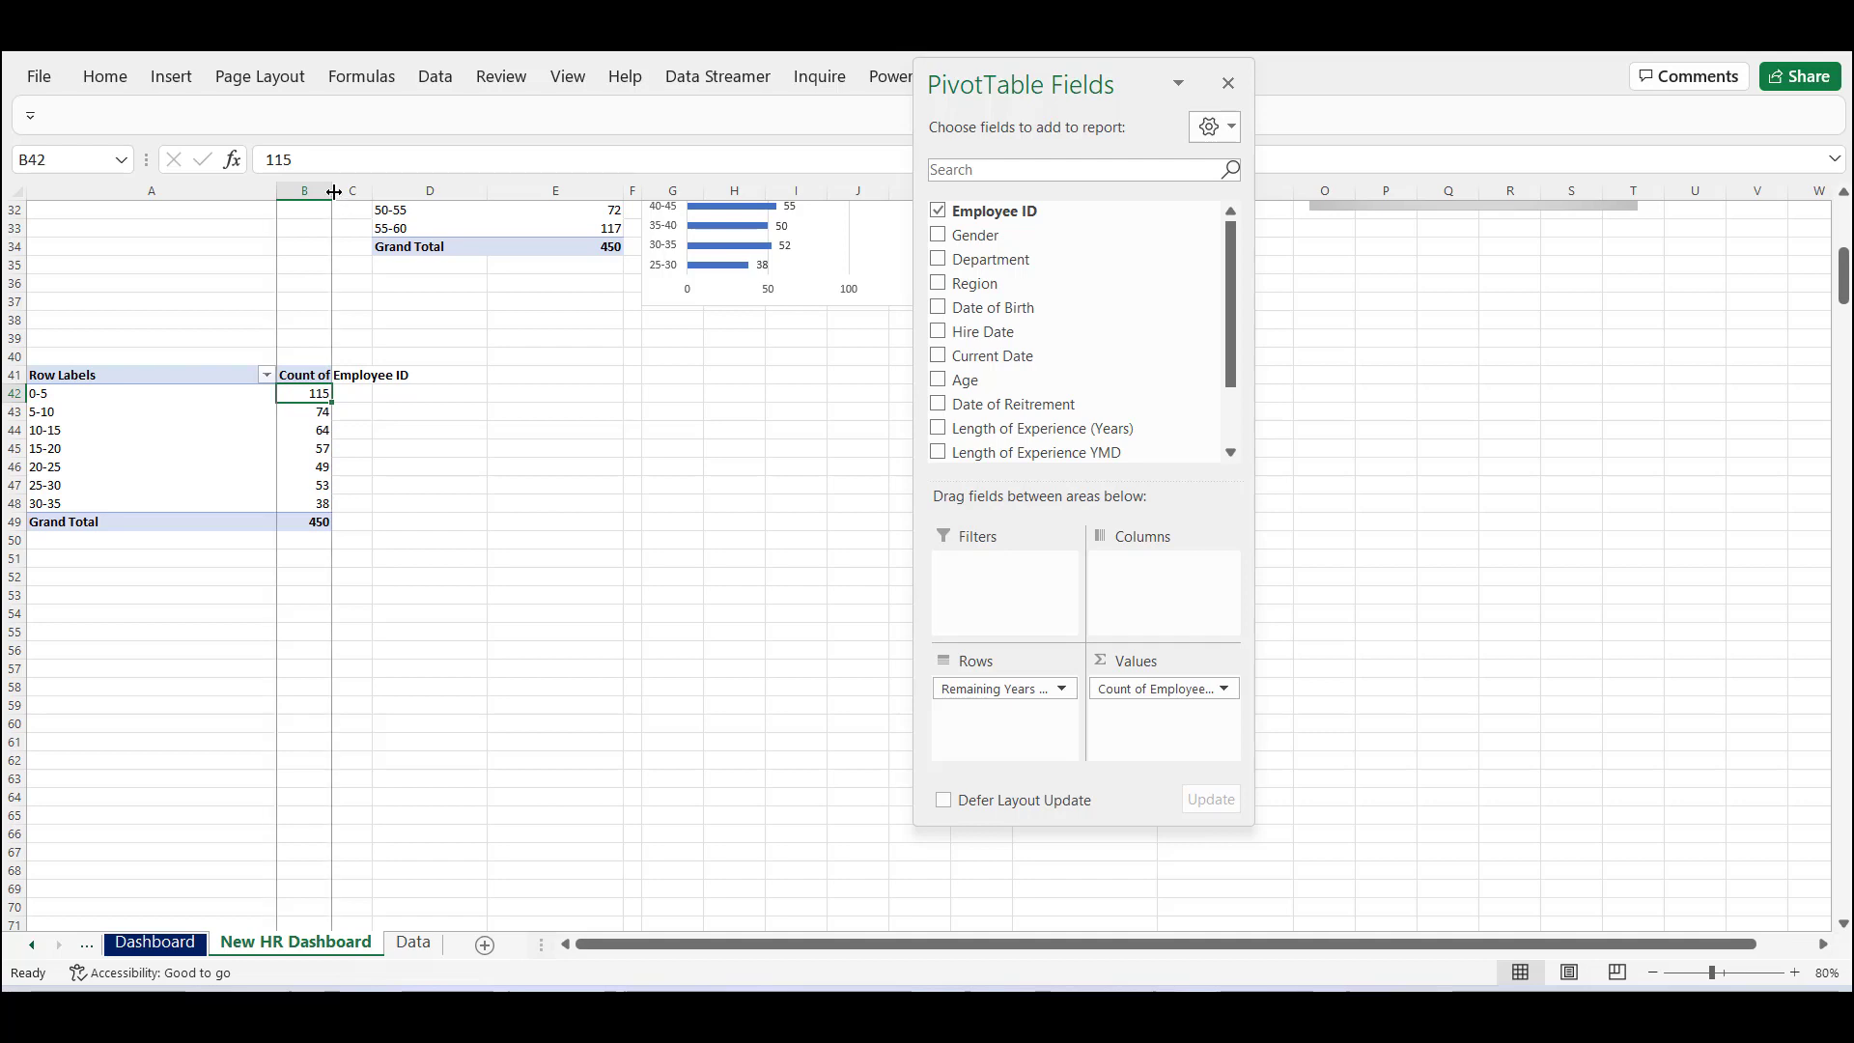
pyautogui.doubleClick(332, 192)
pyautogui.click(386, 523)
pyautogui.click(356, 470)
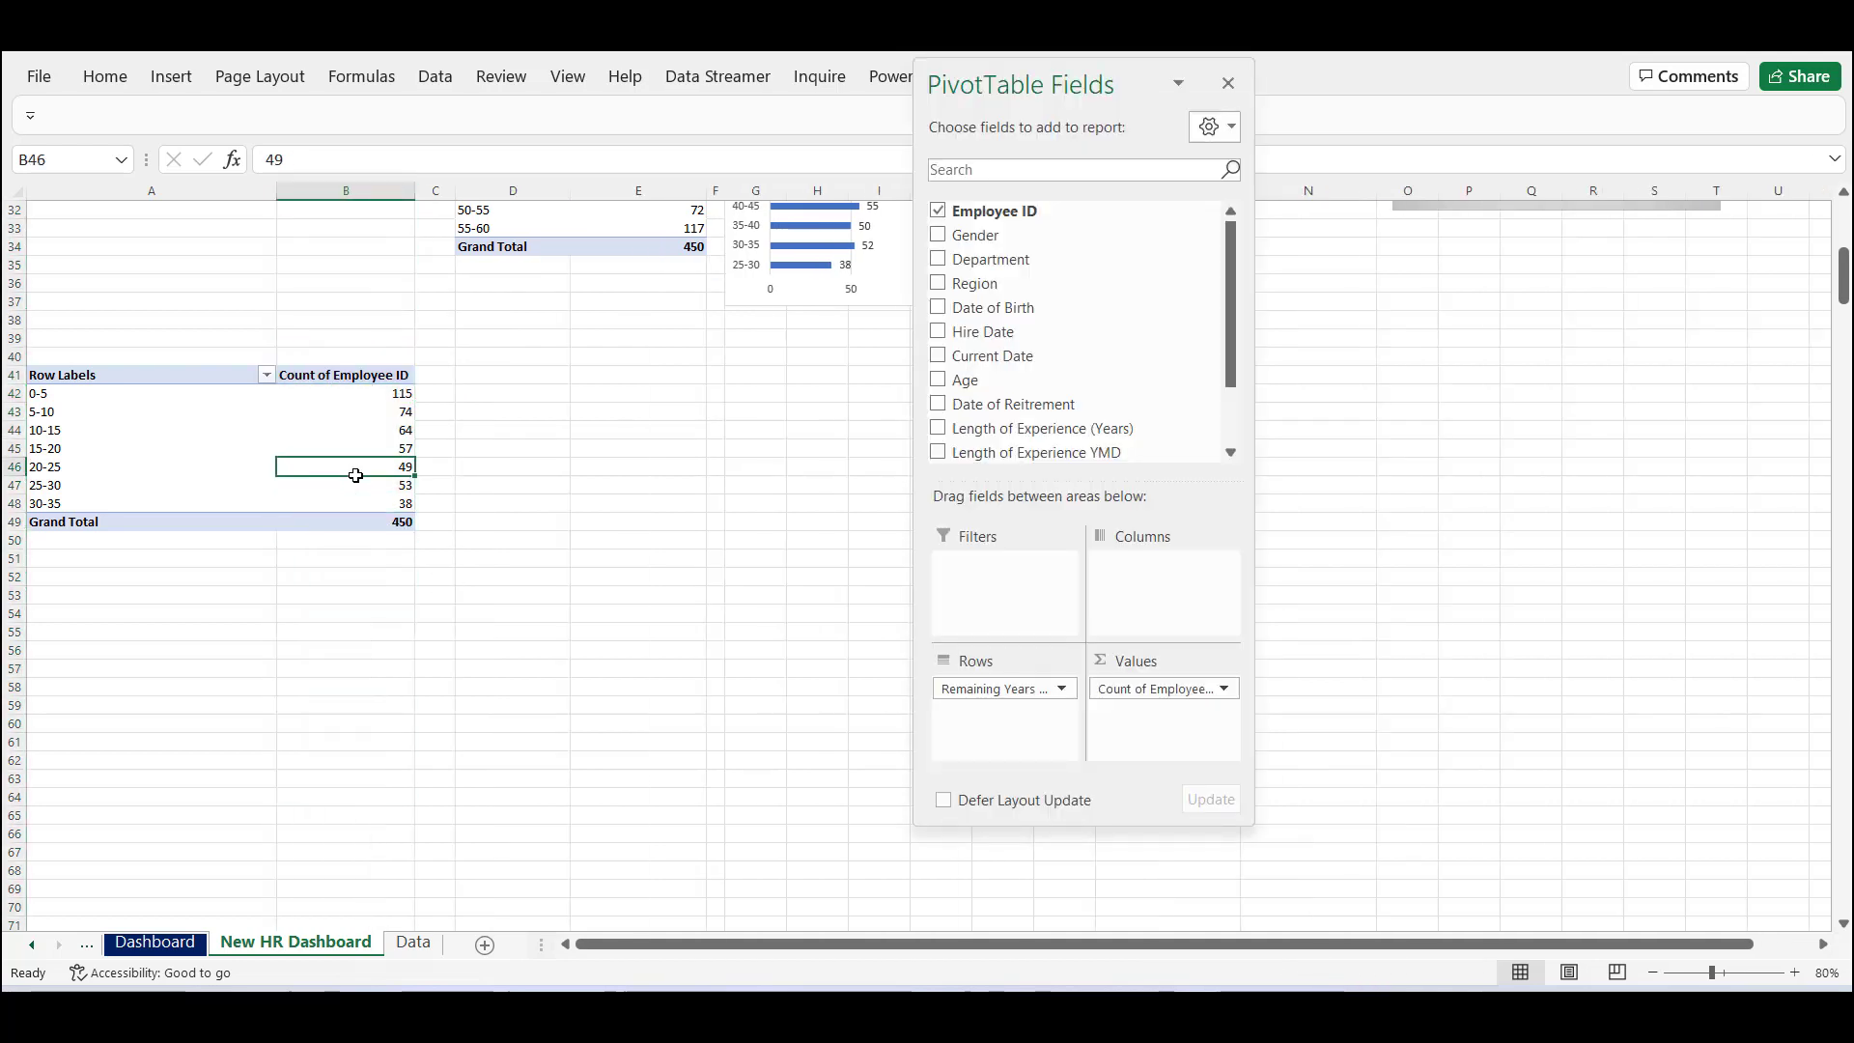
# Insert a Remaining Years of Service slicer for the grouped PivotTable at cell A41.
pyautogui.click(1228, 83)
pyautogui.click(1047, 76)
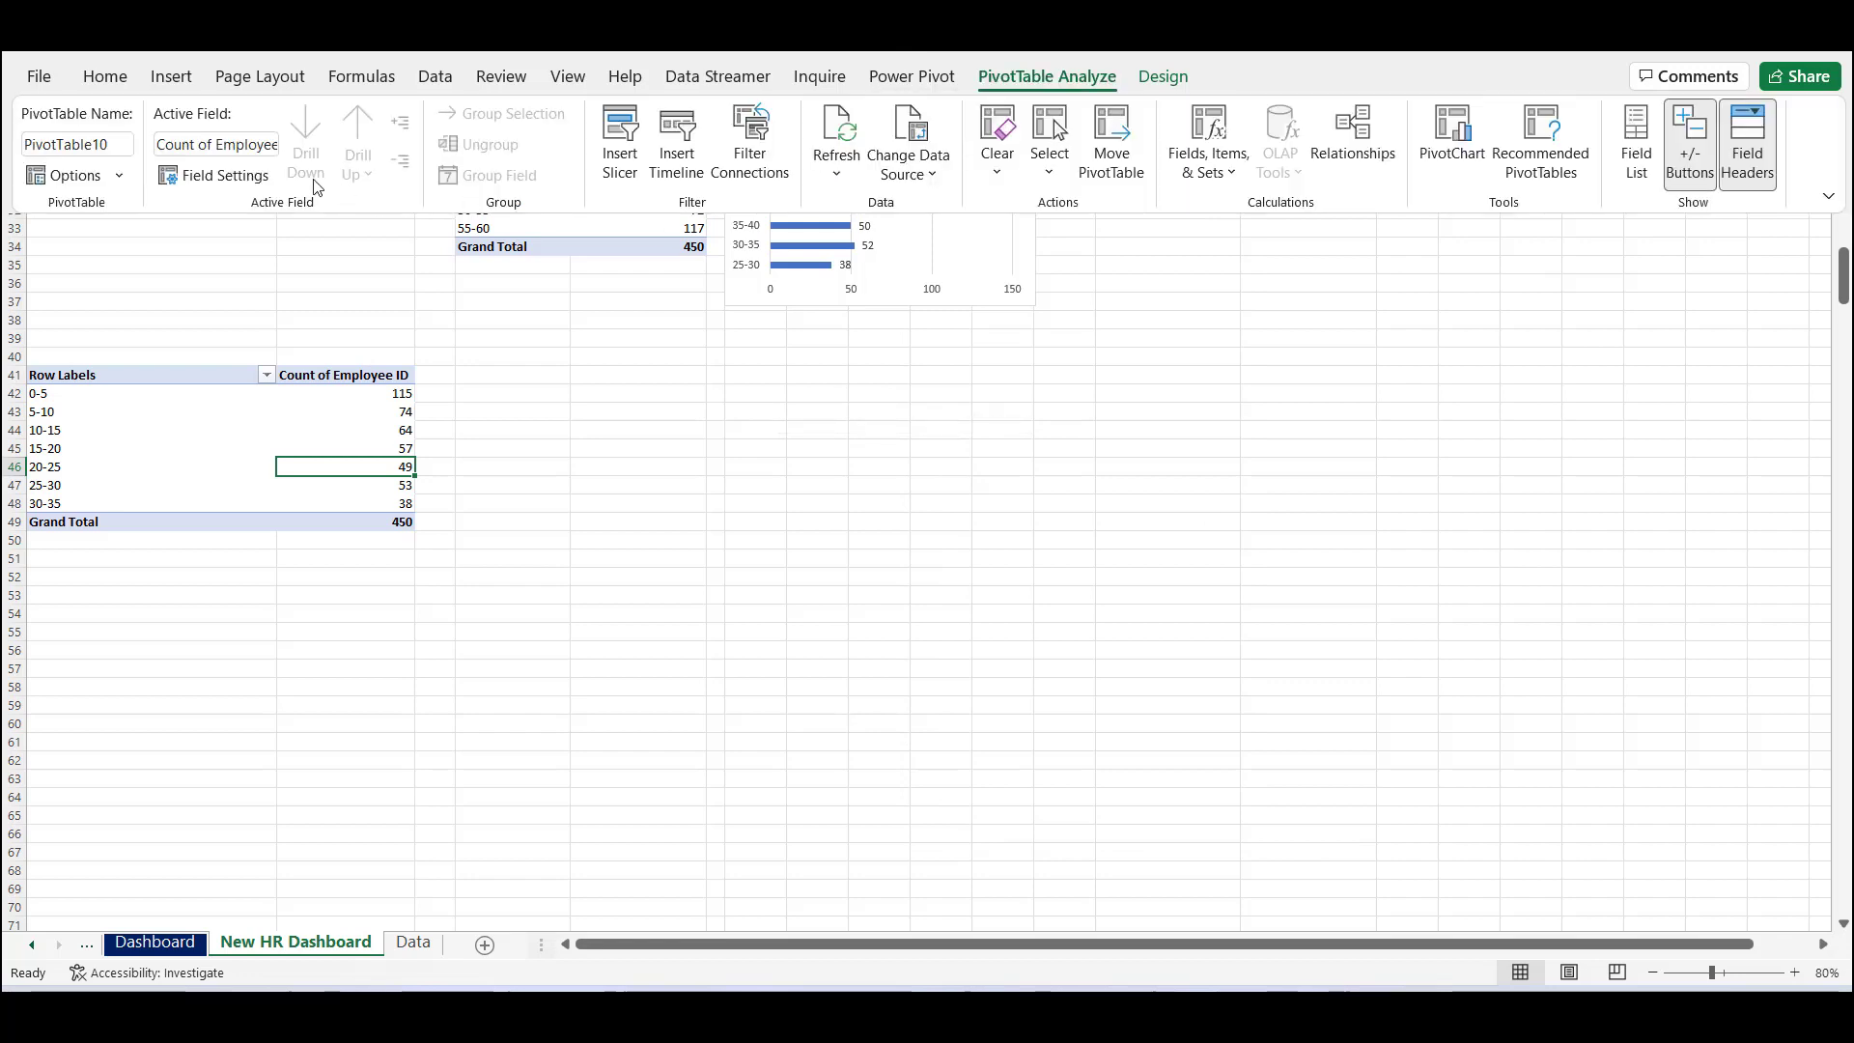
pyautogui.doubleClick(1097, 85)
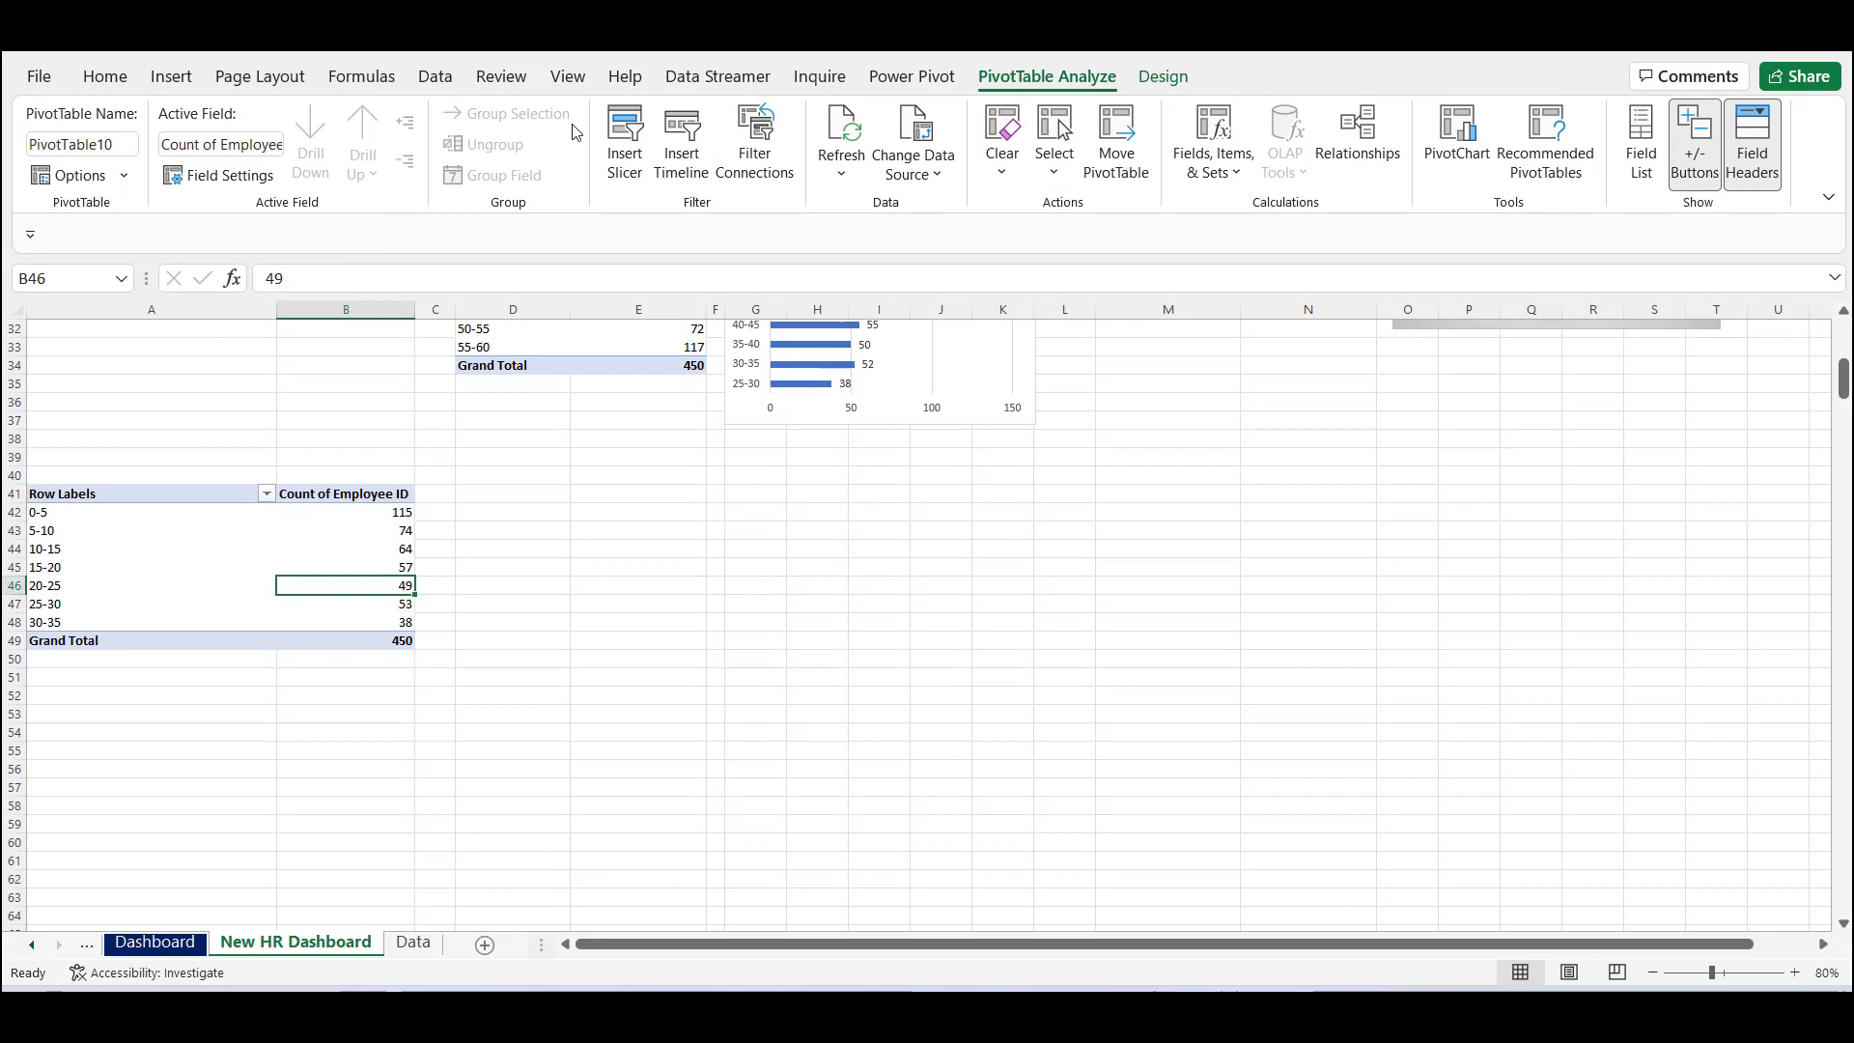
pyautogui.click(625, 142)
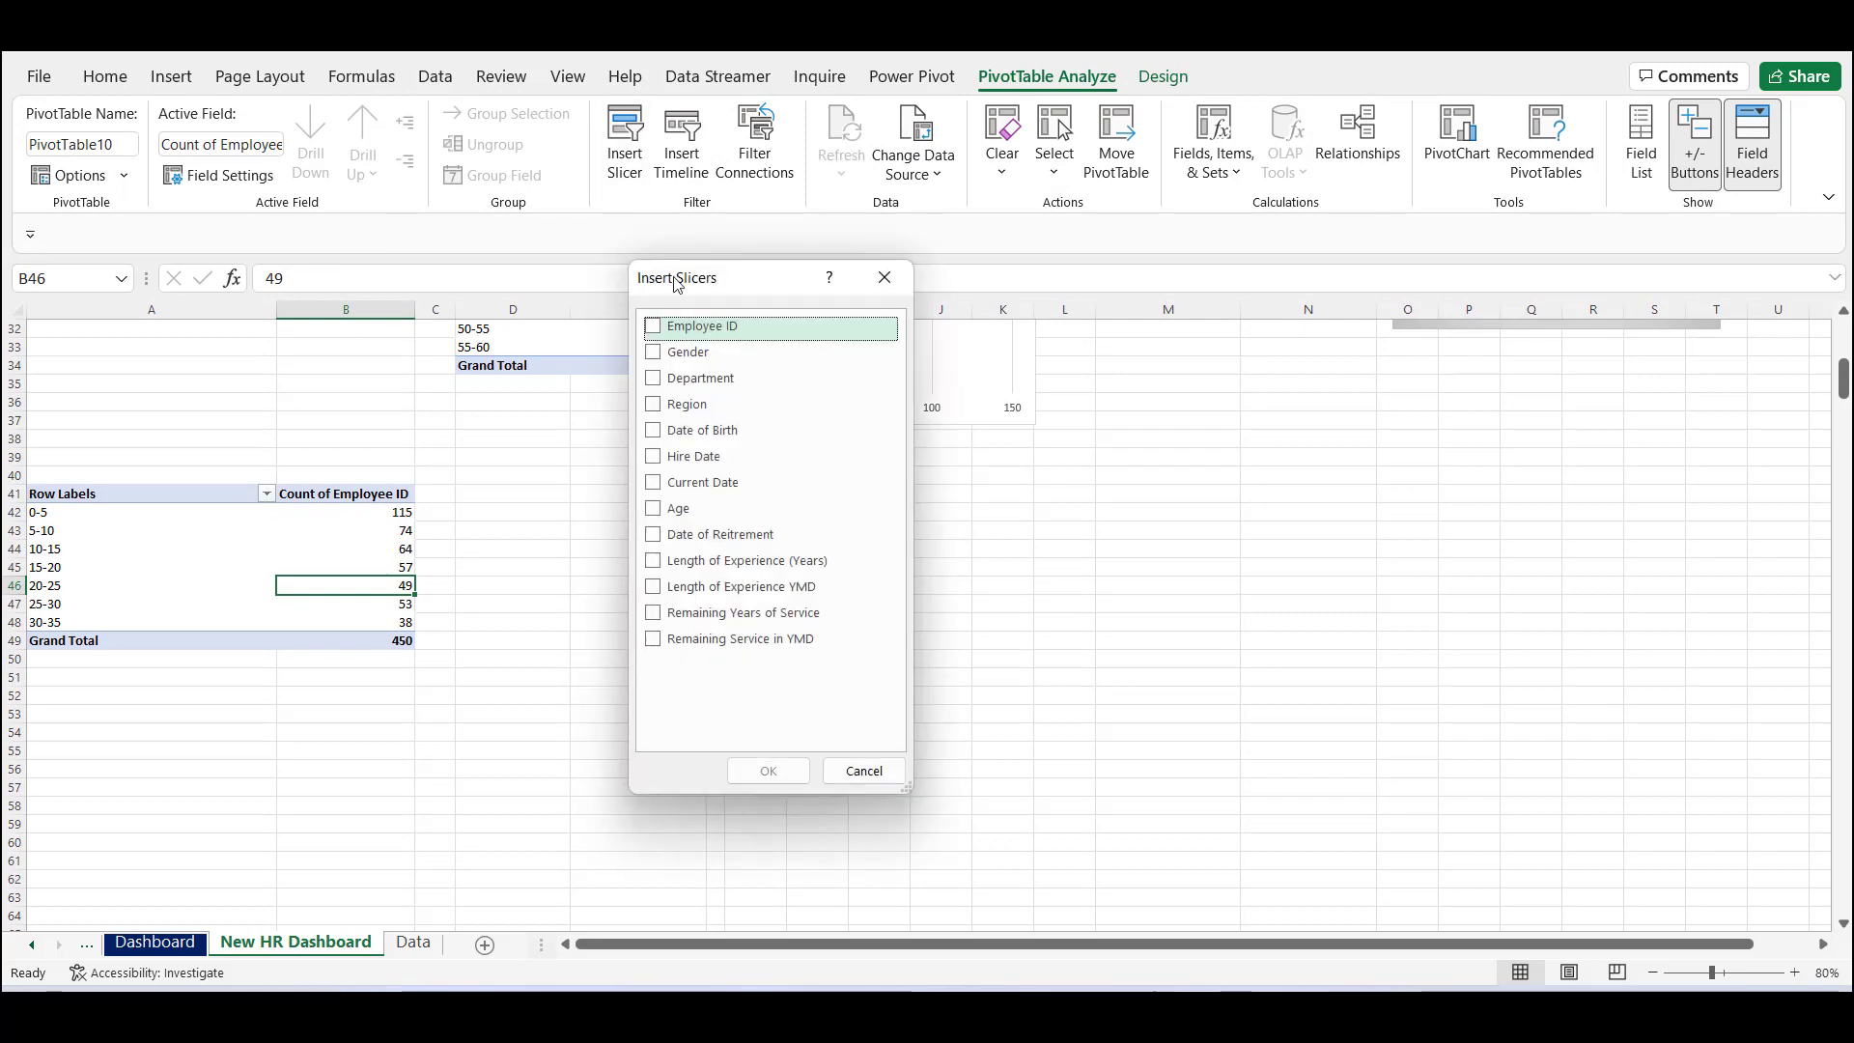
pyautogui.click(657, 615)
pyautogui.click(768, 771)
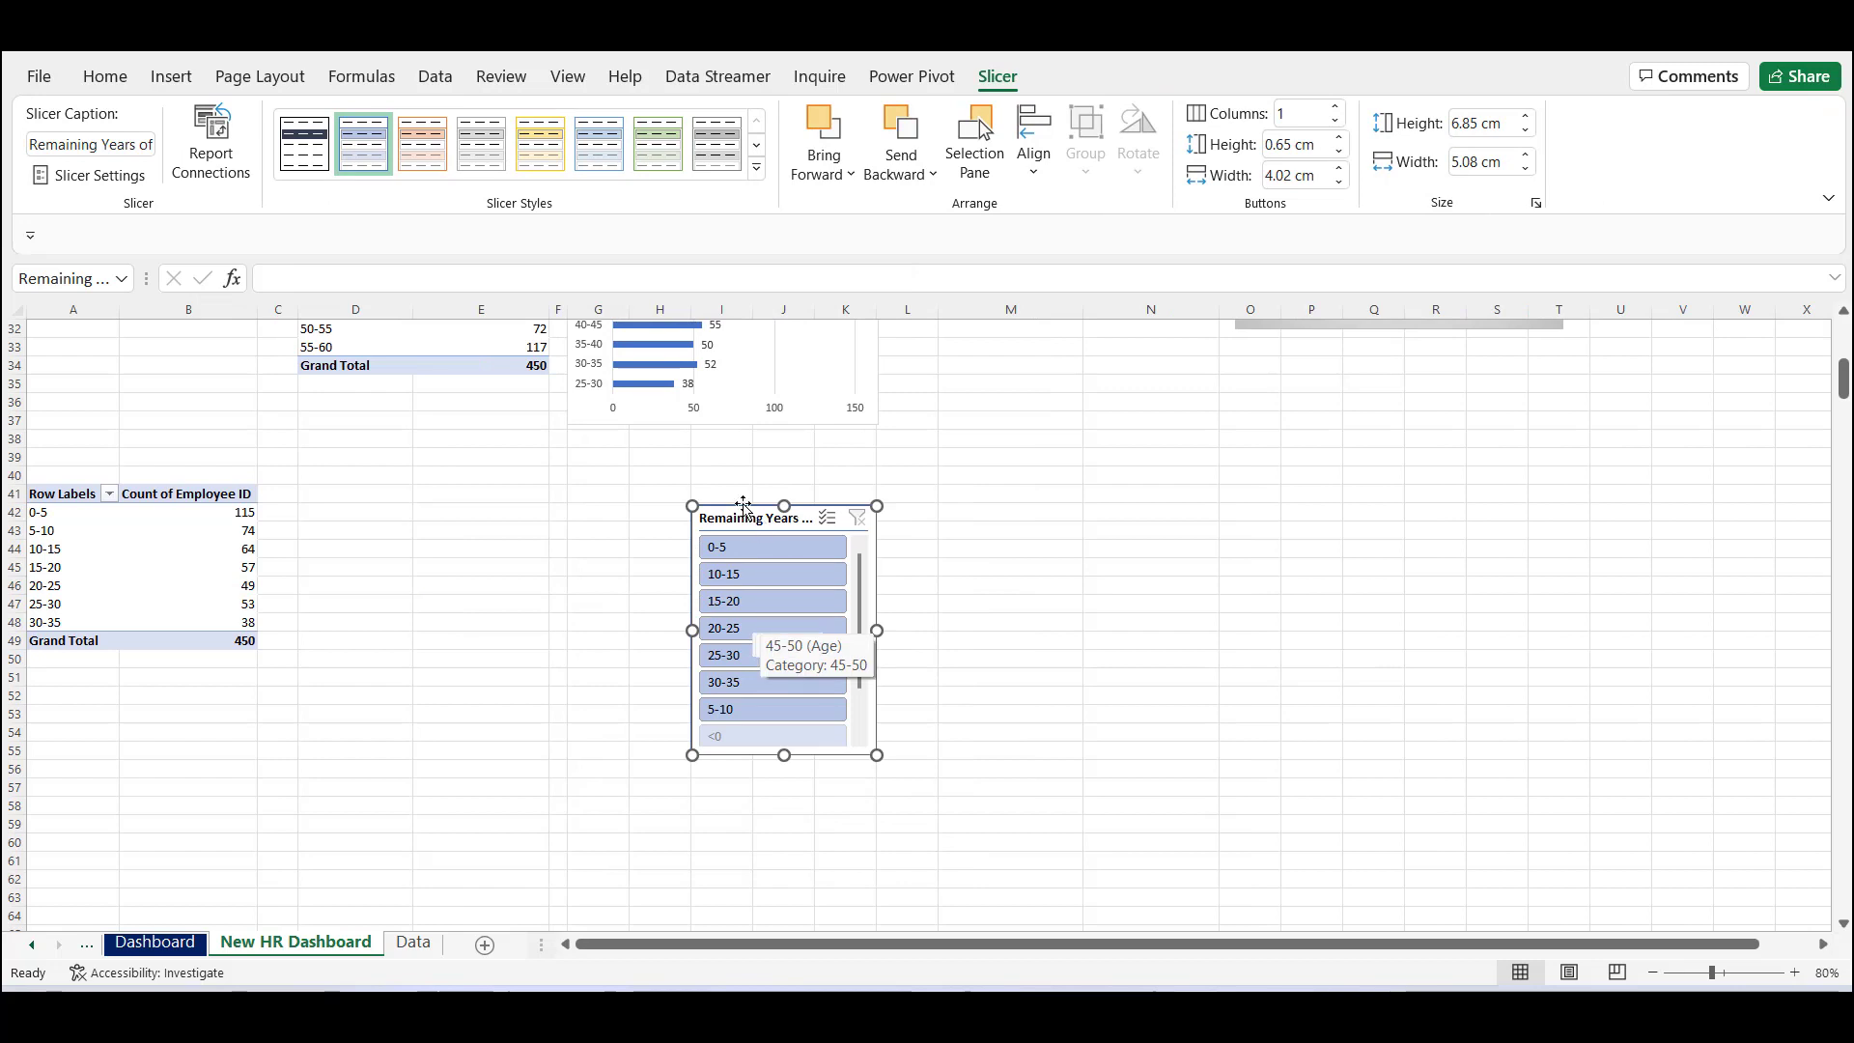
# Enlarge the Remaining Years of Service slicer to about 8.75 cm wide and arrange its buttons in 2 columns.
pyautogui.moveTo(740, 503); pyautogui.dragTo(707, 452)
pyautogui.moveTo(846, 708); pyautogui.dragTo(980, 703)
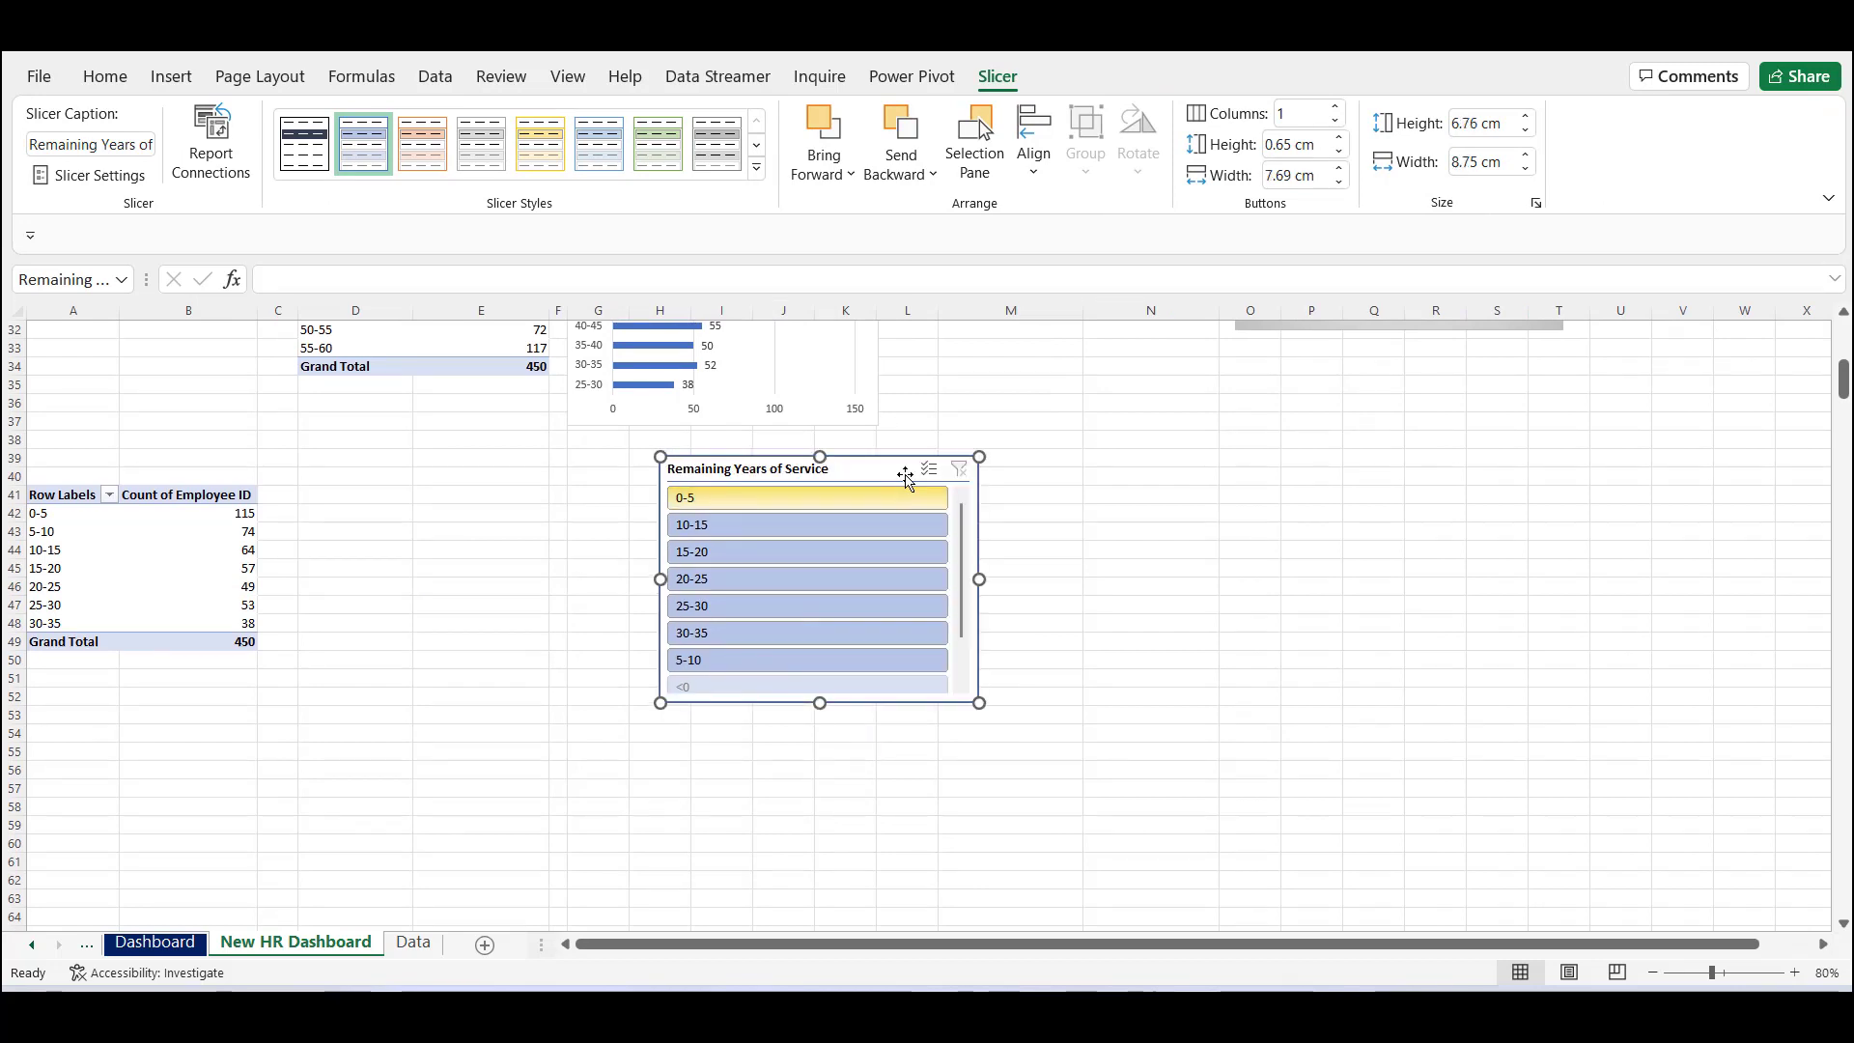
pyautogui.click(1335, 112)
pyautogui.click(1335, 112)
pyautogui.click(1335, 112)
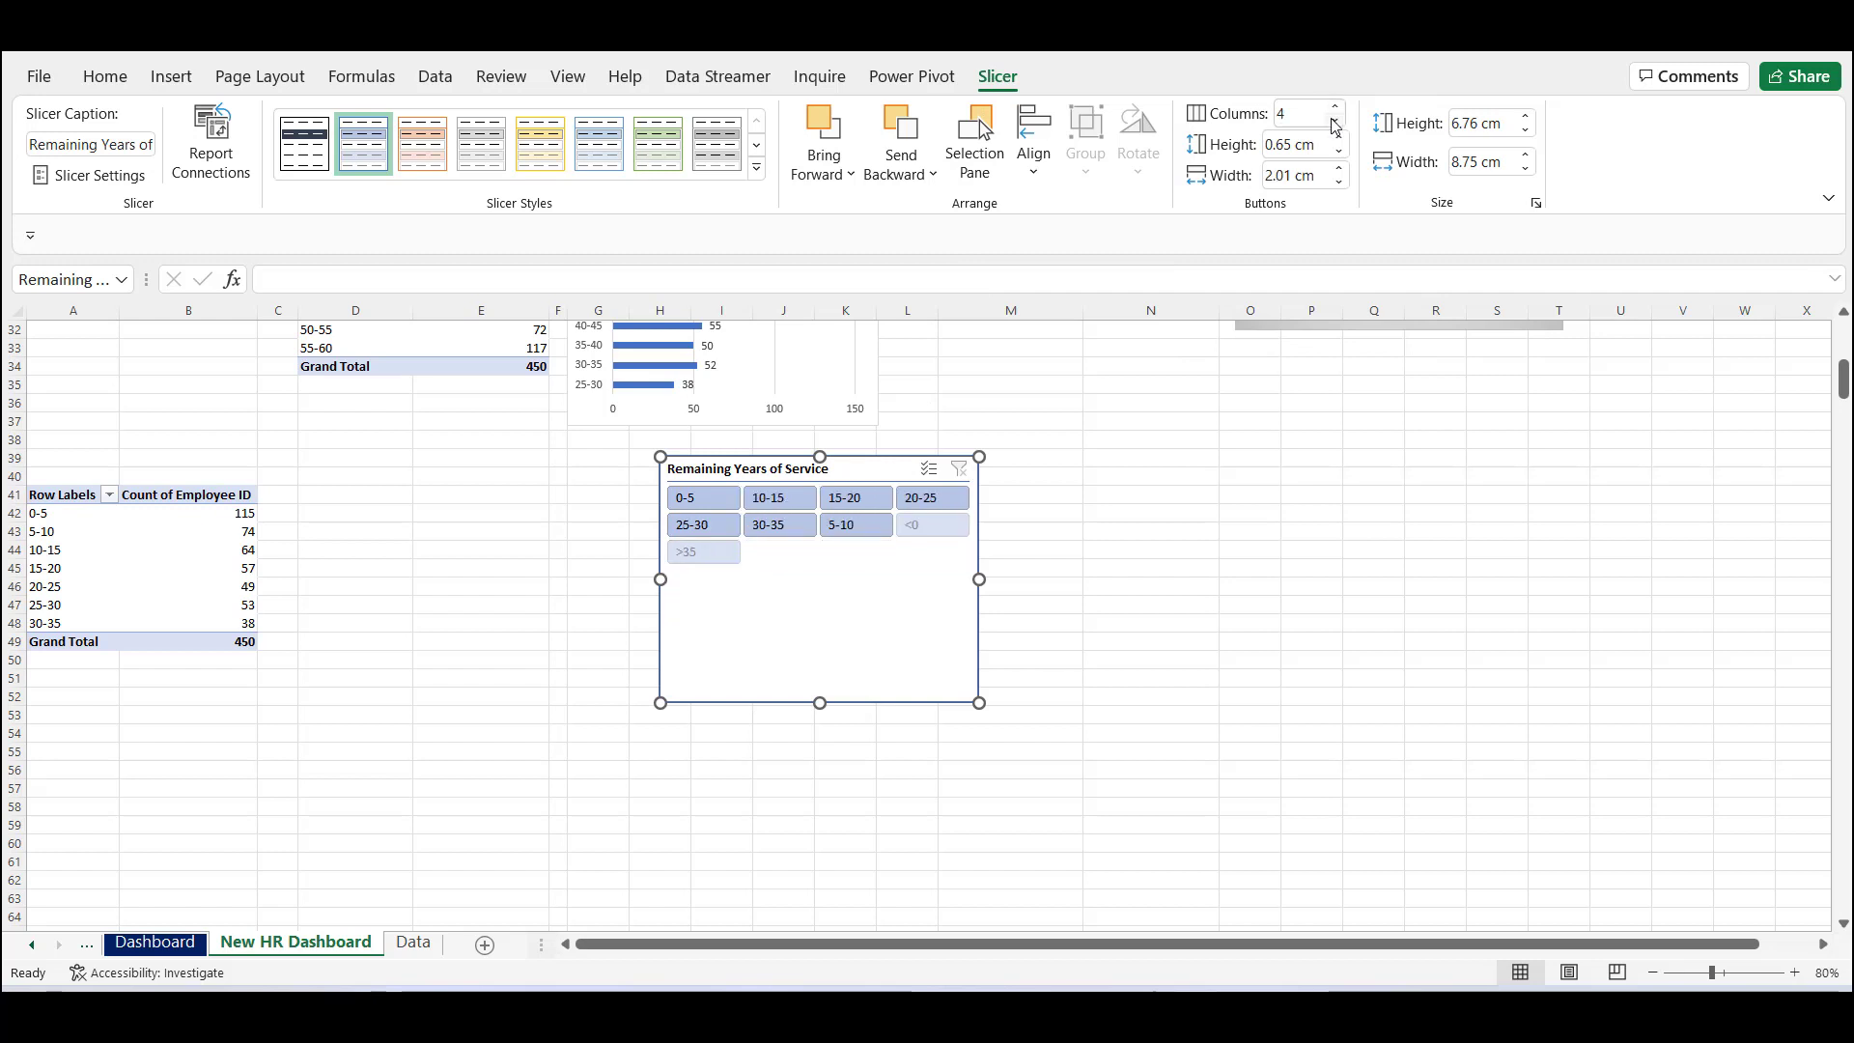
pyautogui.click(1334, 121)
pyautogui.click(1335, 122)
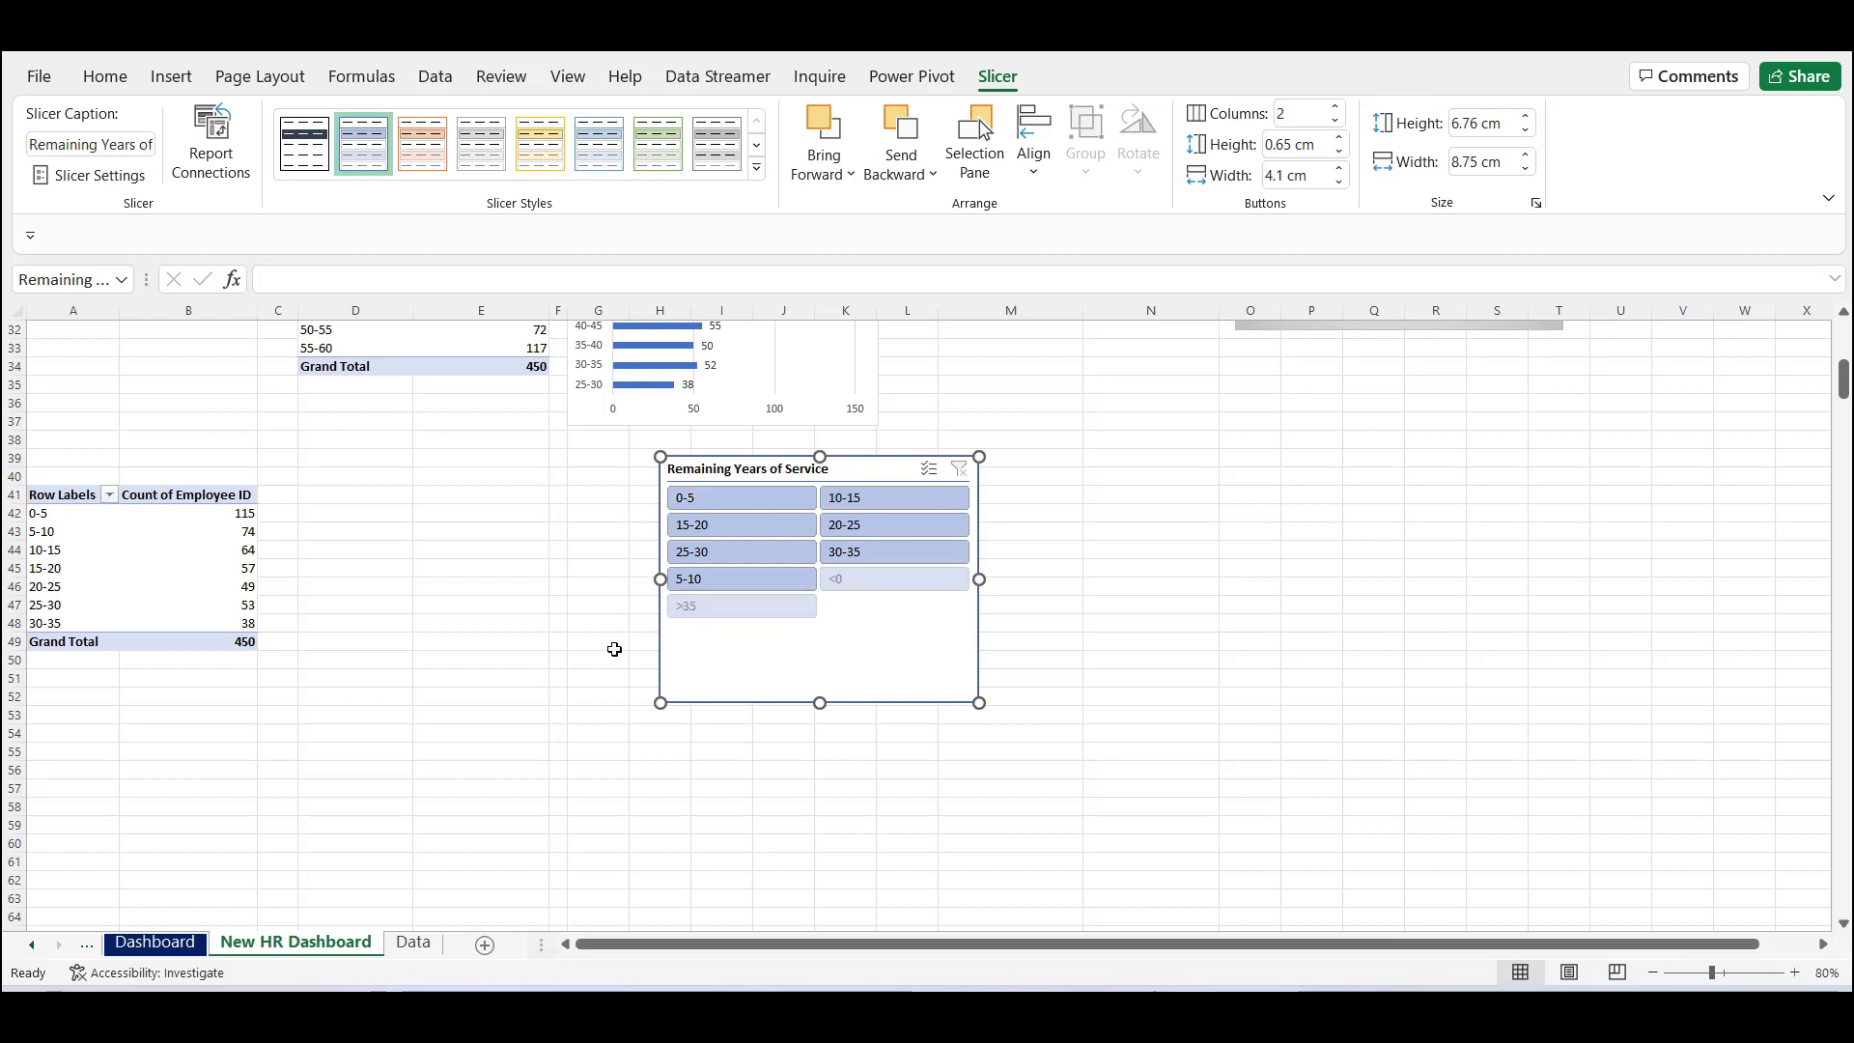
# Hide items with no data in the Remaining Years of Service slicer and place the slicer beneath the Region slicer.
pyautogui.rightClick(890, 591)
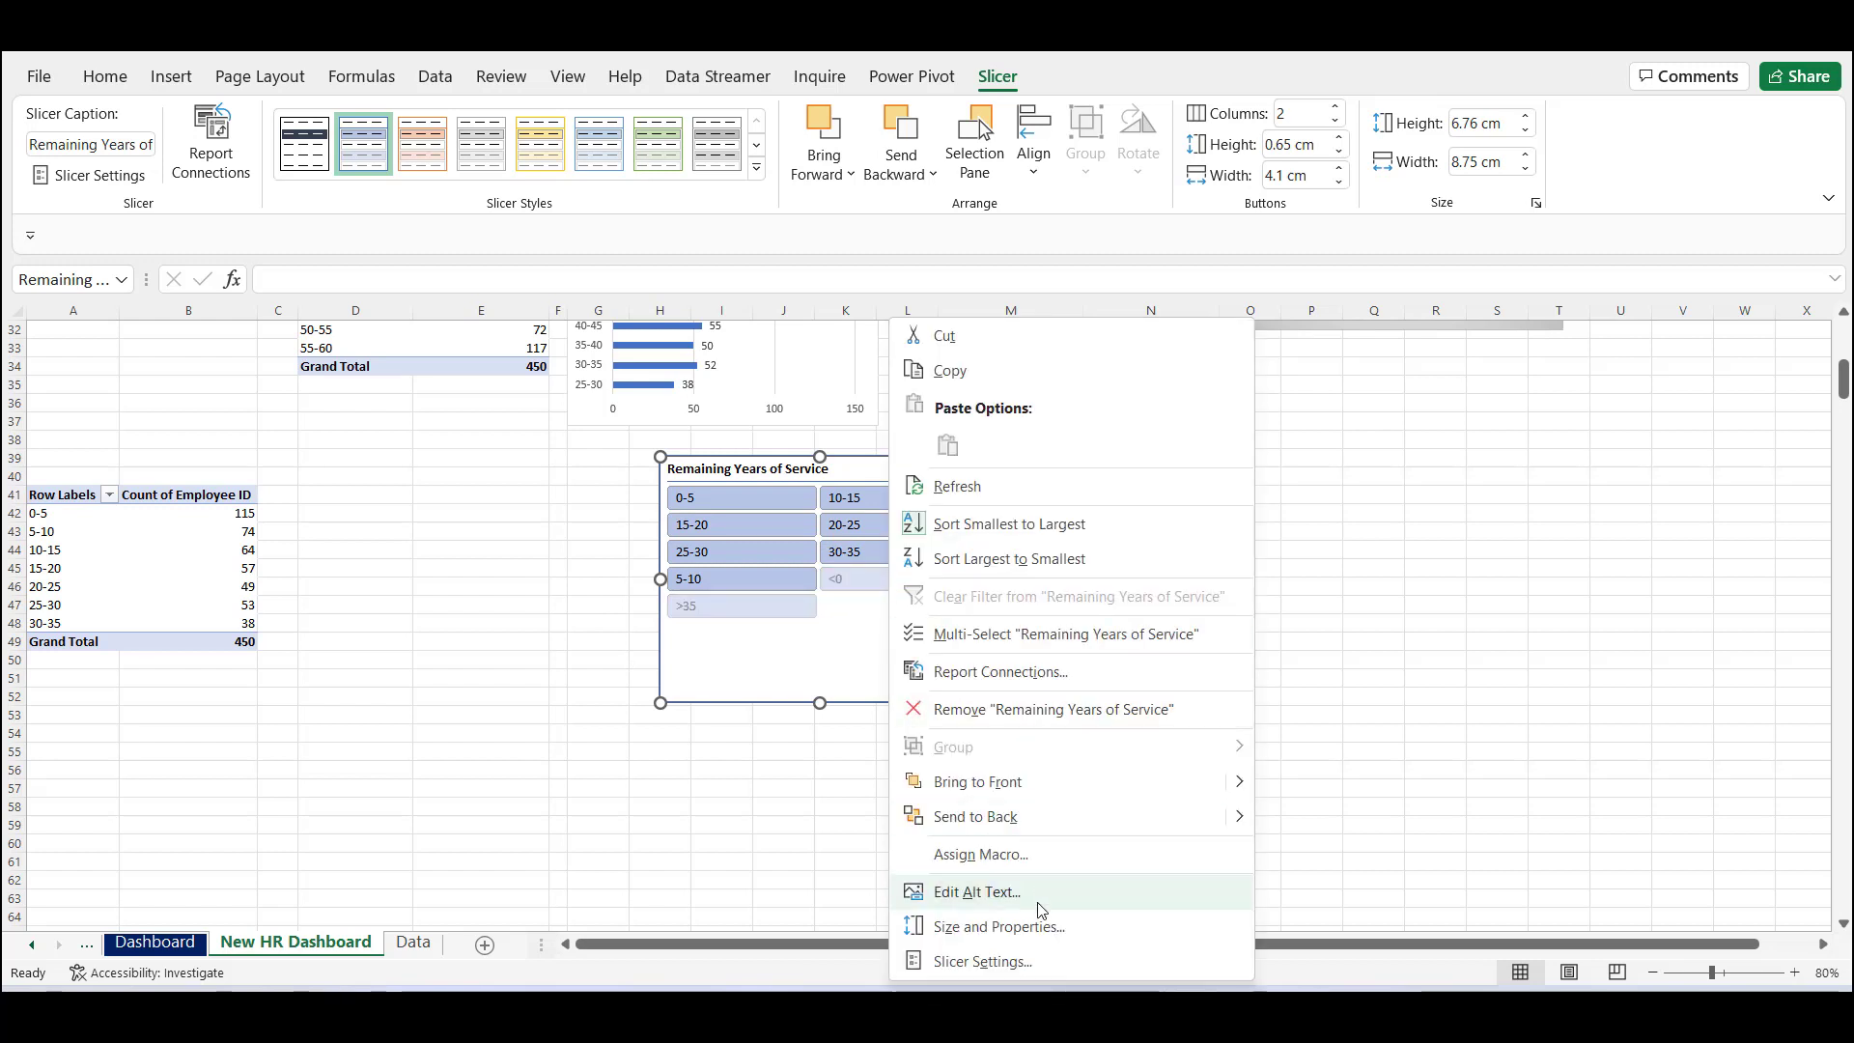
pyautogui.click(1012, 969)
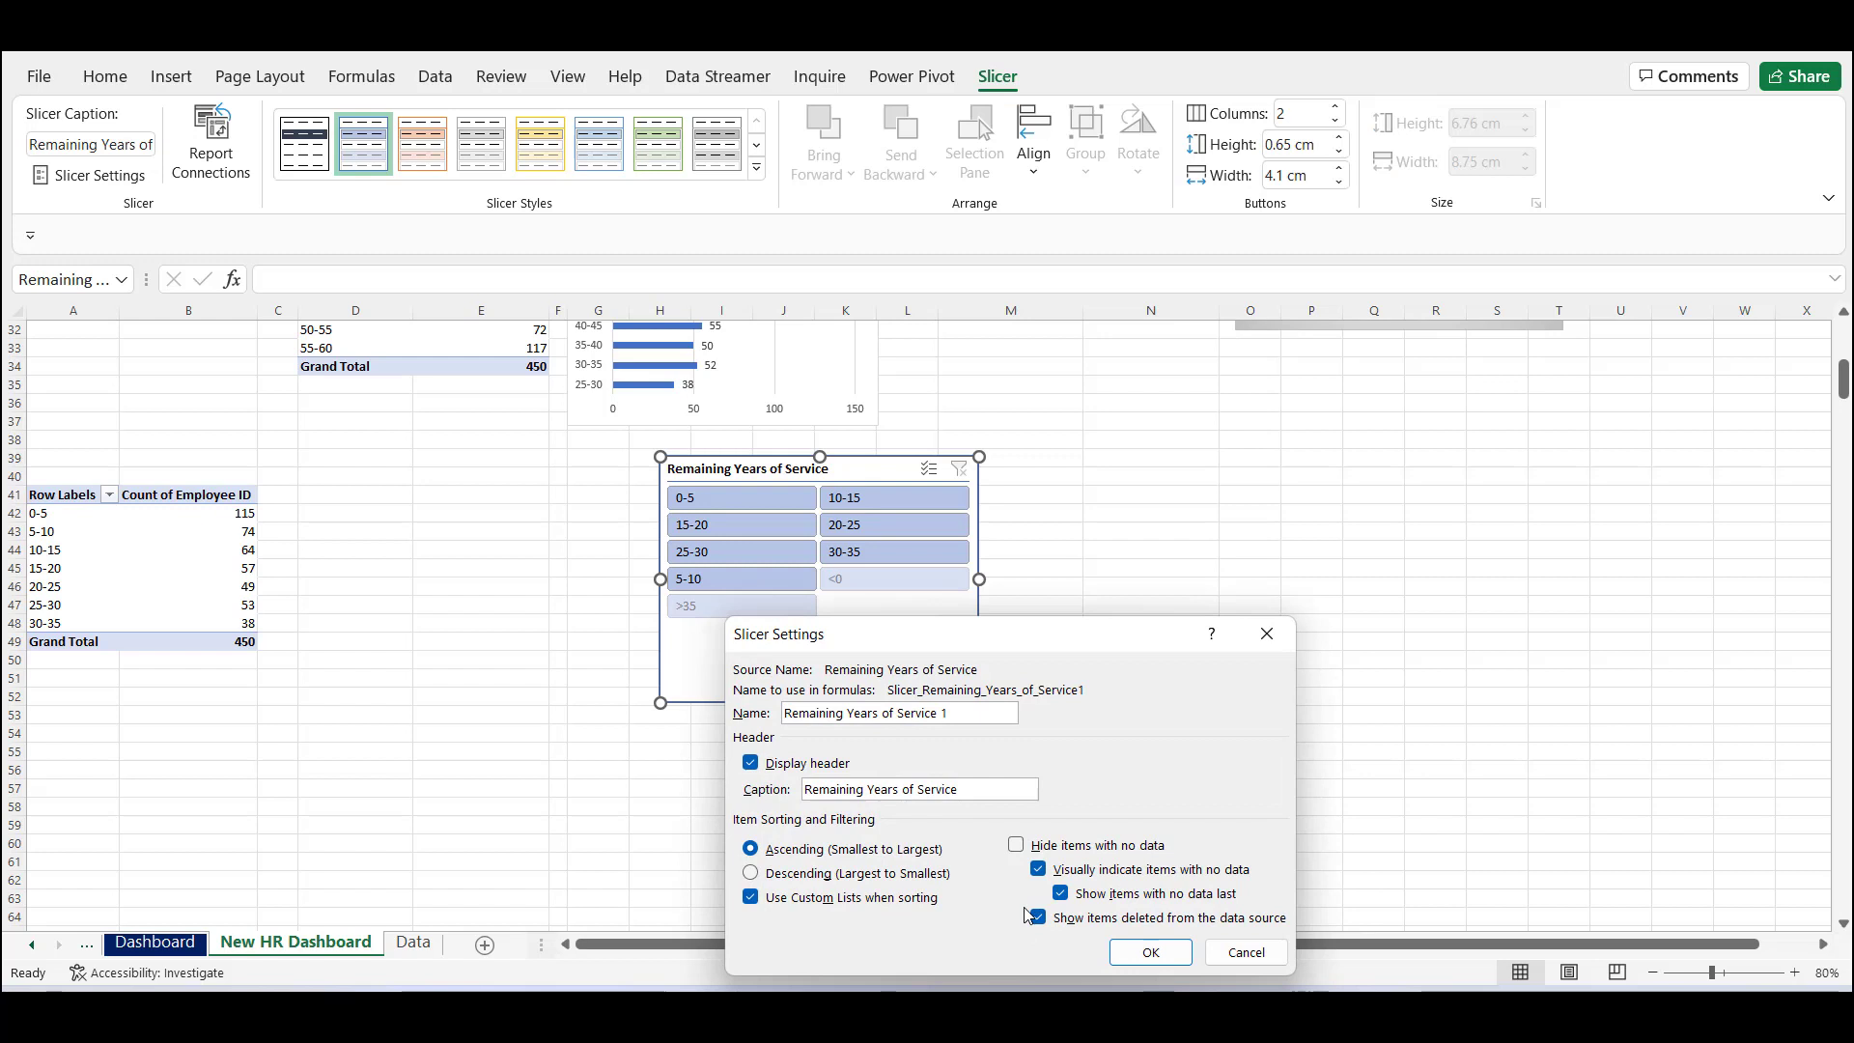
pyautogui.click(1016, 847)
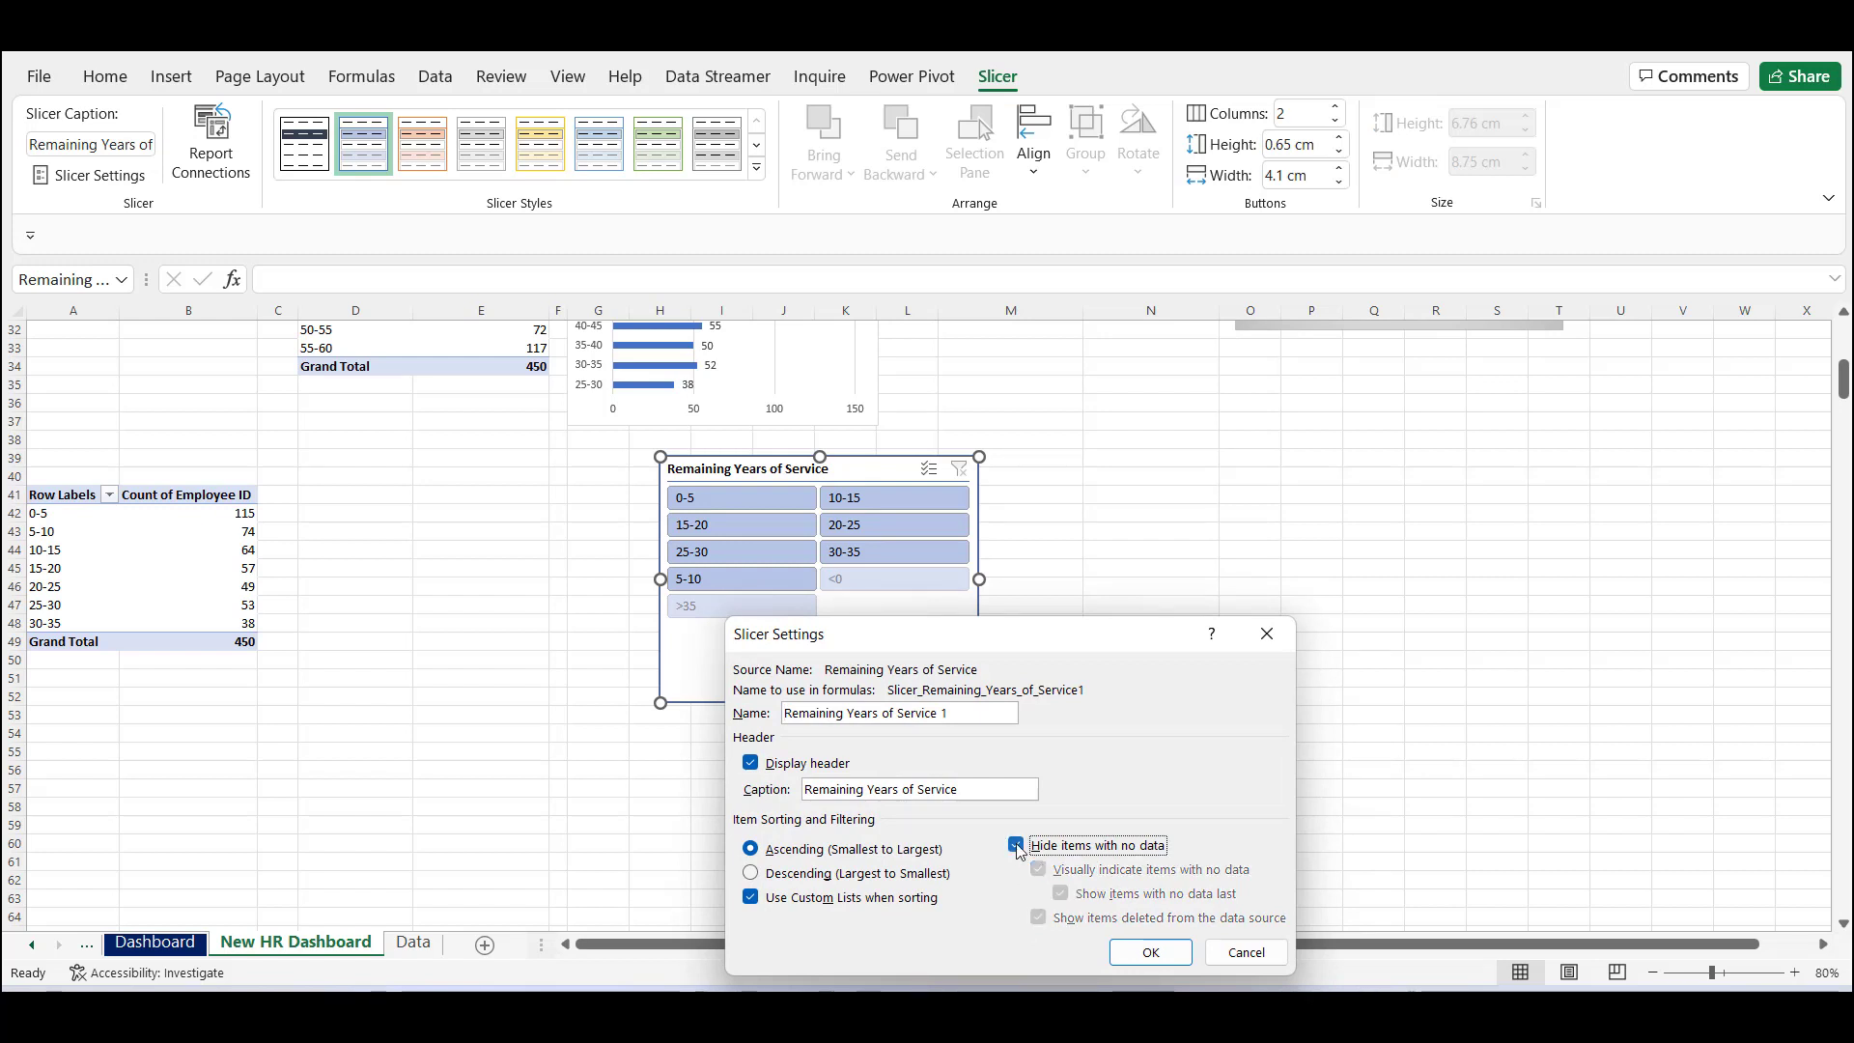
pyautogui.click(1151, 954)
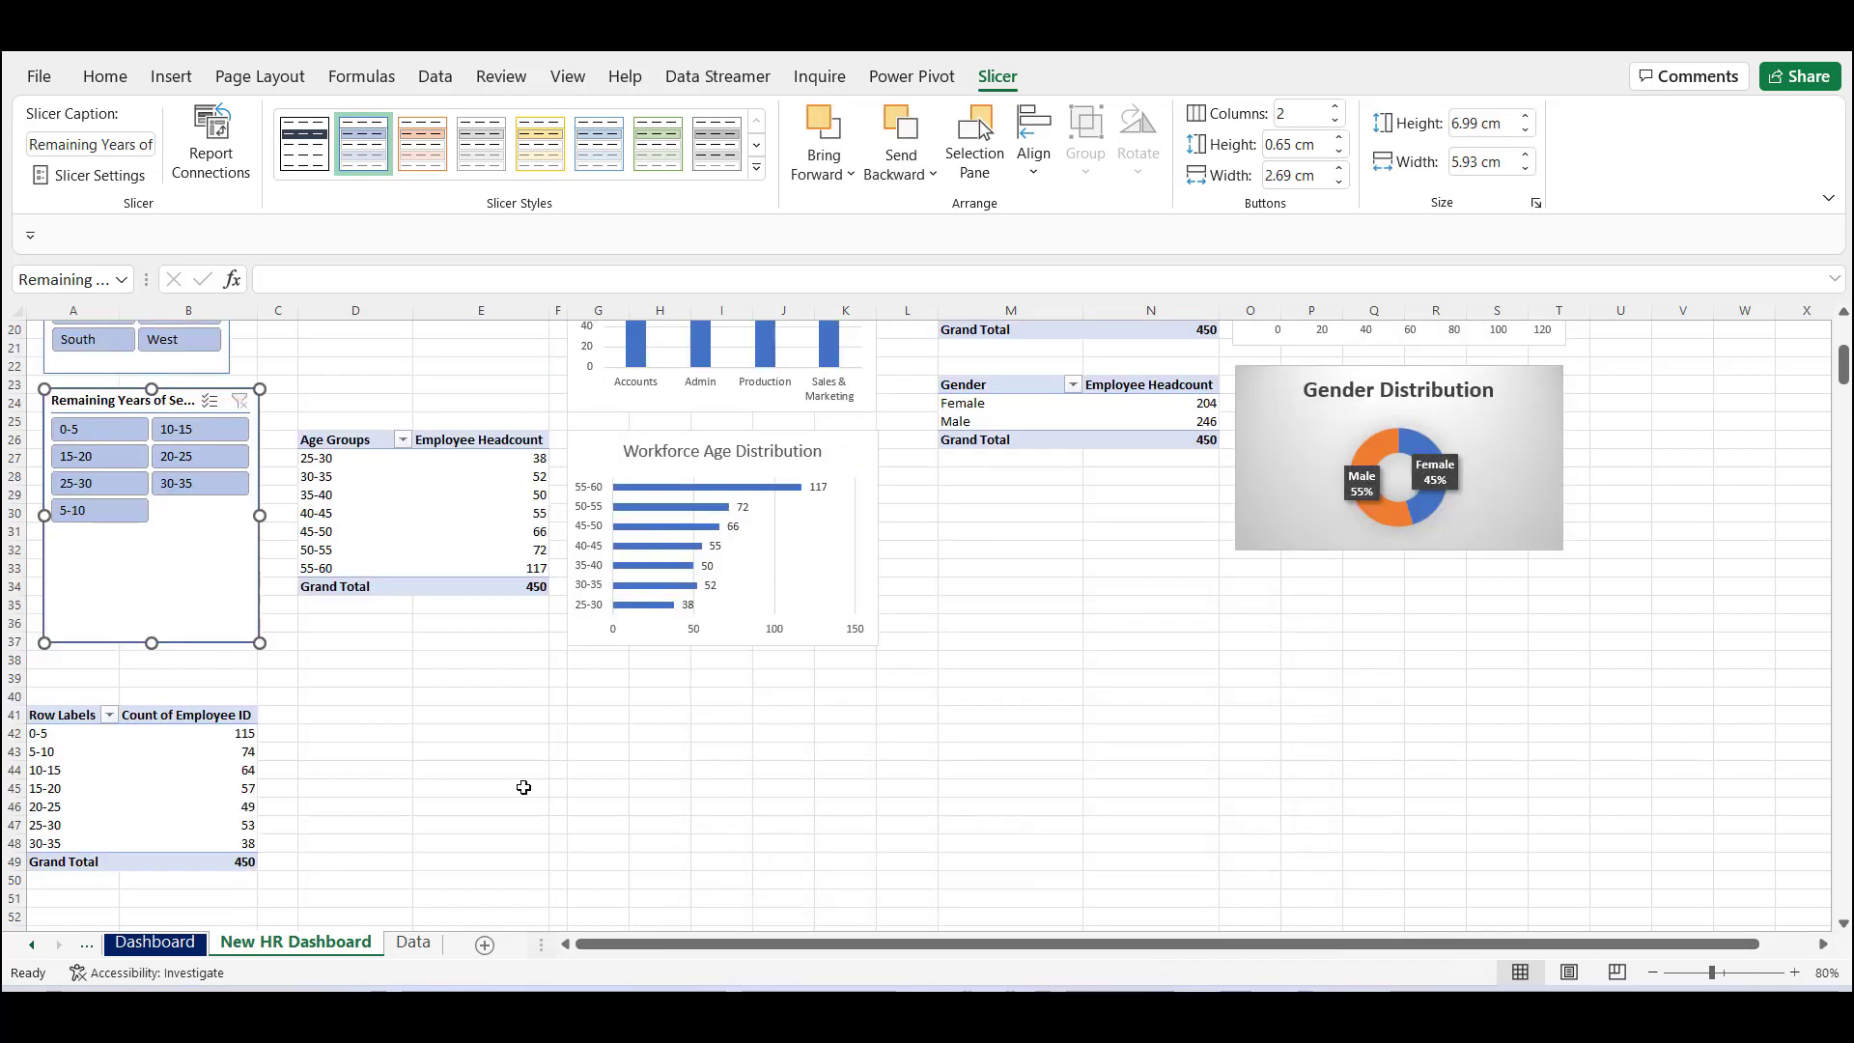
# Test the Remaining Years of Service slicer by filtering to 0-5, and clear its filter.
pyautogui.moveTo(1846, 367); pyautogui.dragTo(1848, 340)
pyautogui.click(1005, 807)
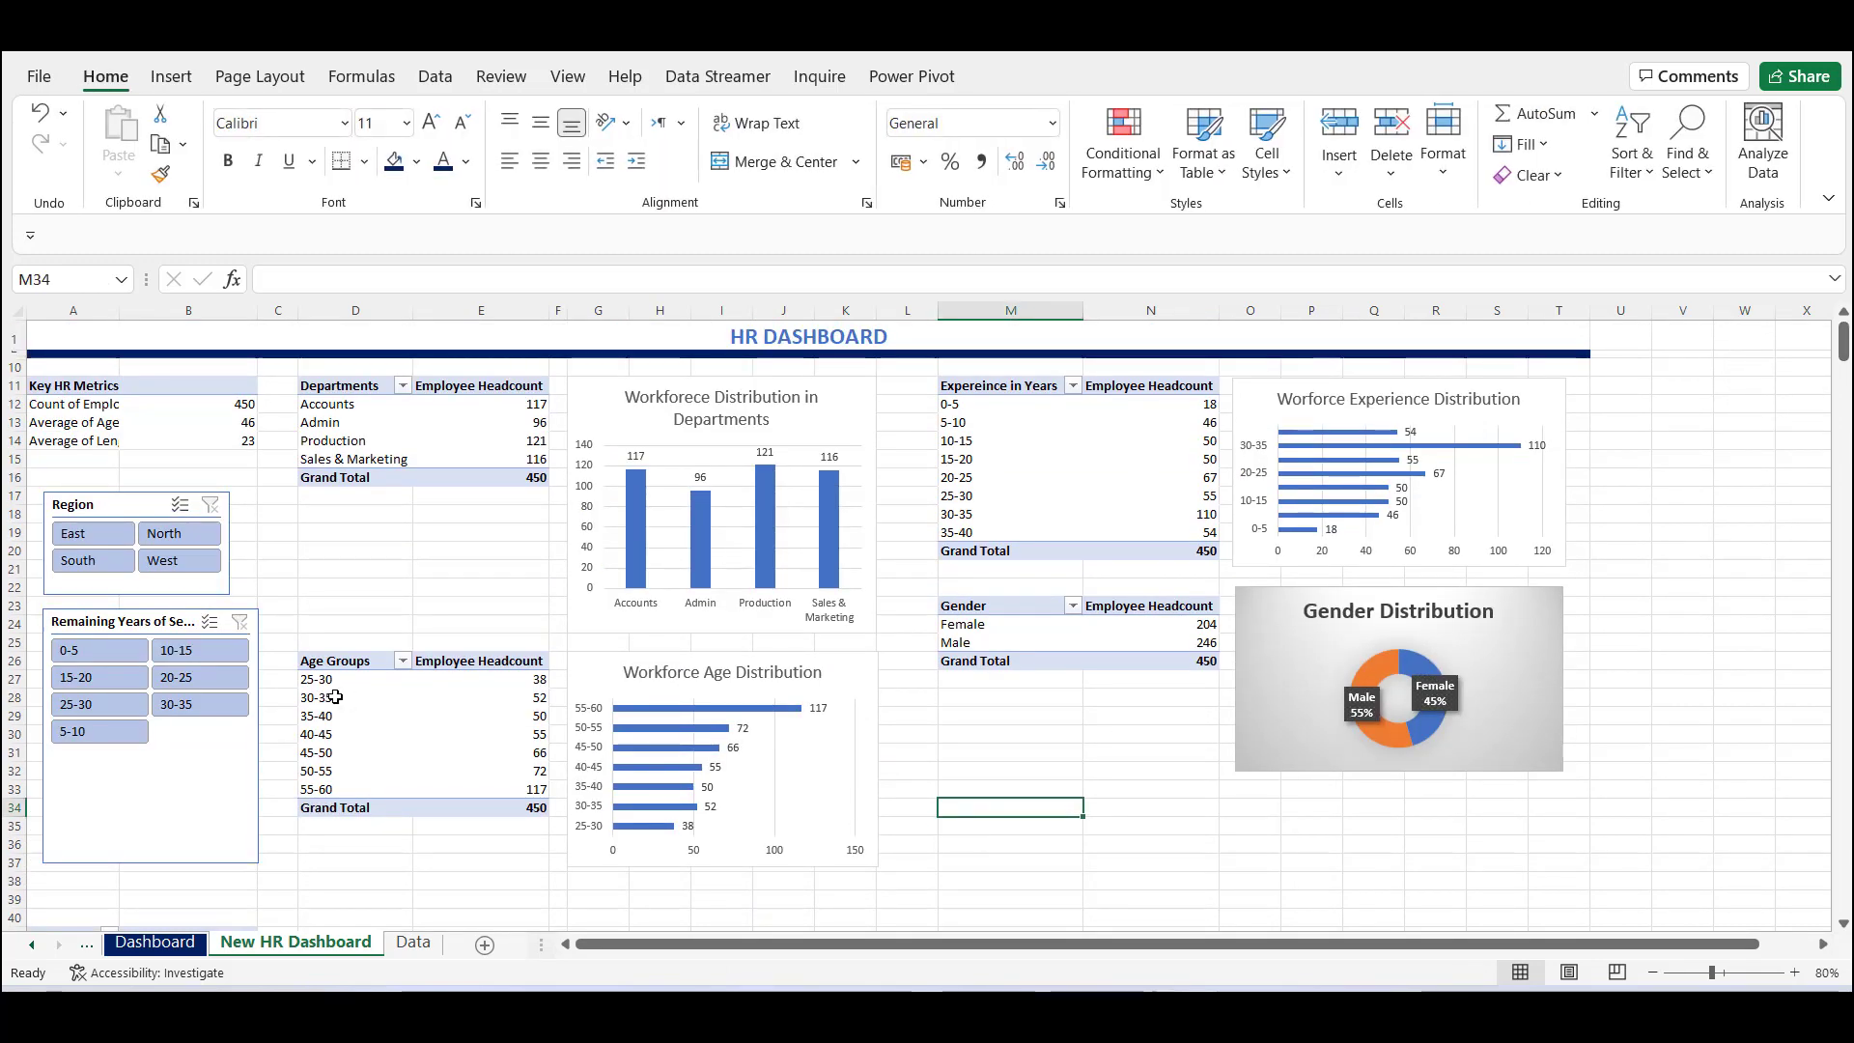
pyautogui.click(79, 660)
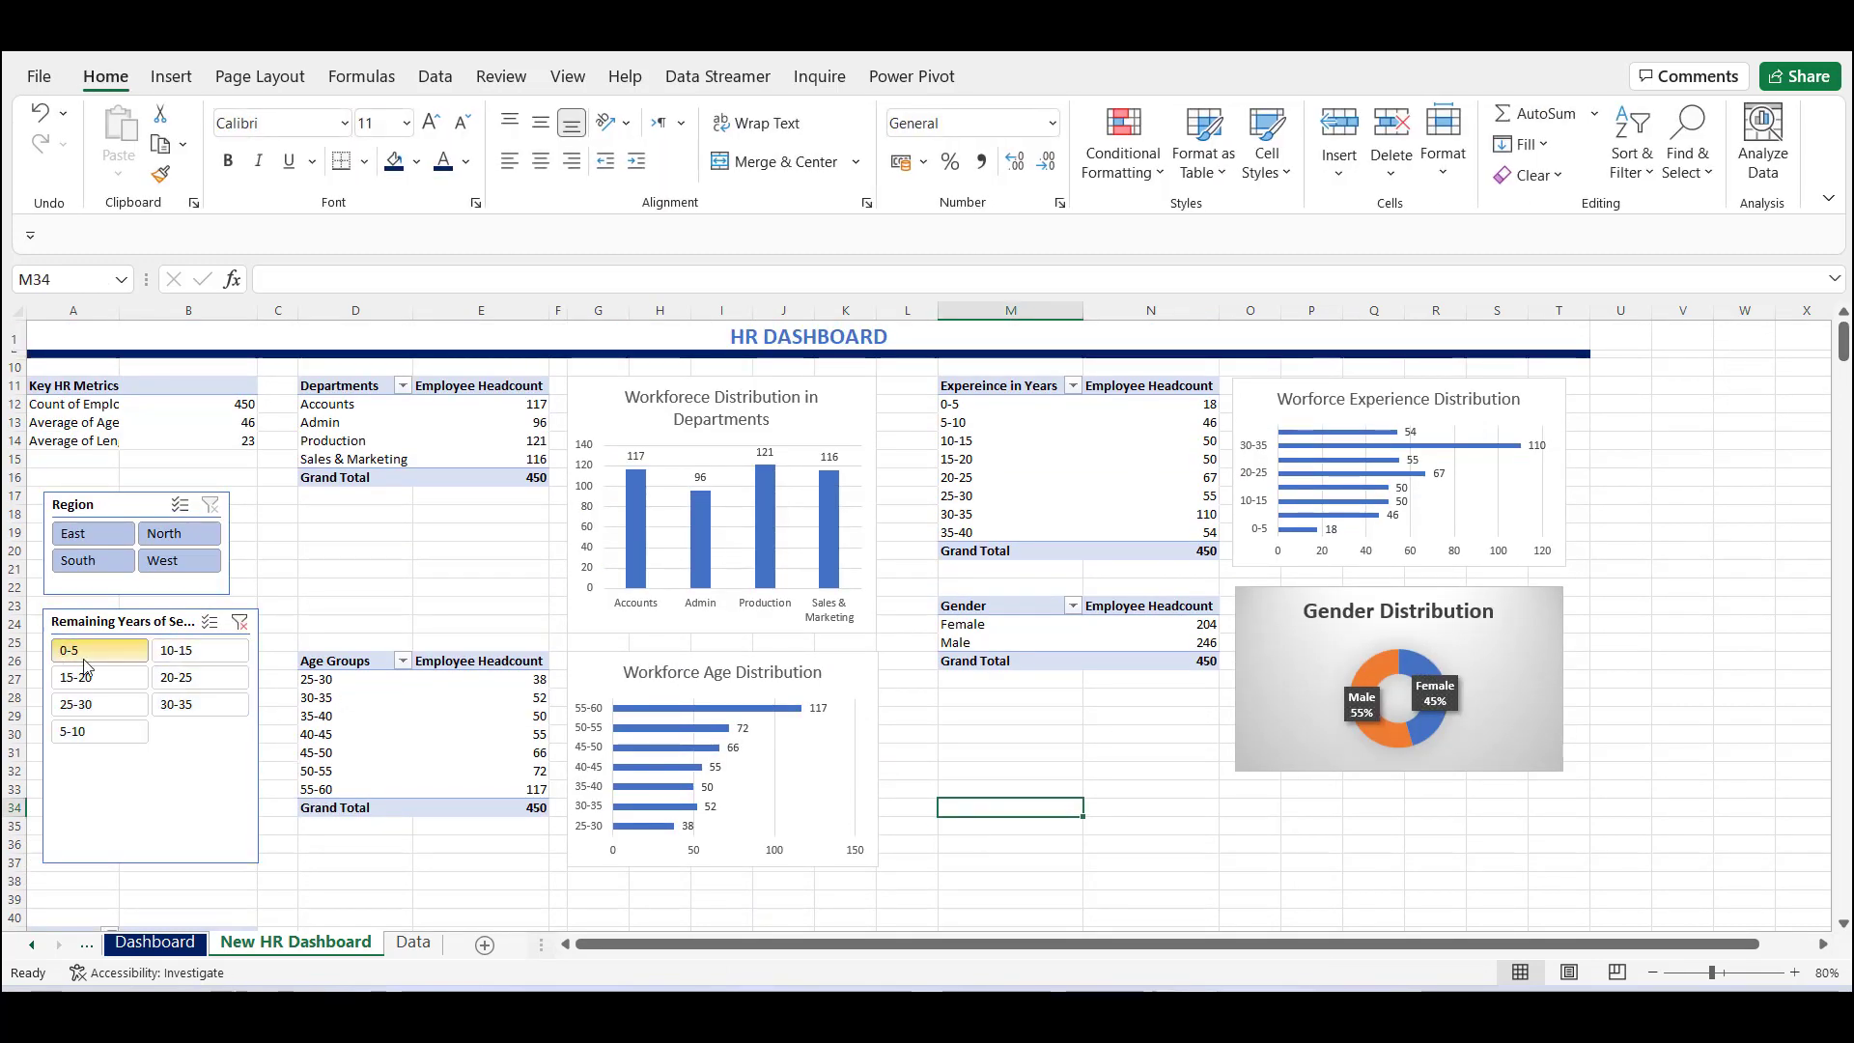
pyautogui.click(240, 623)
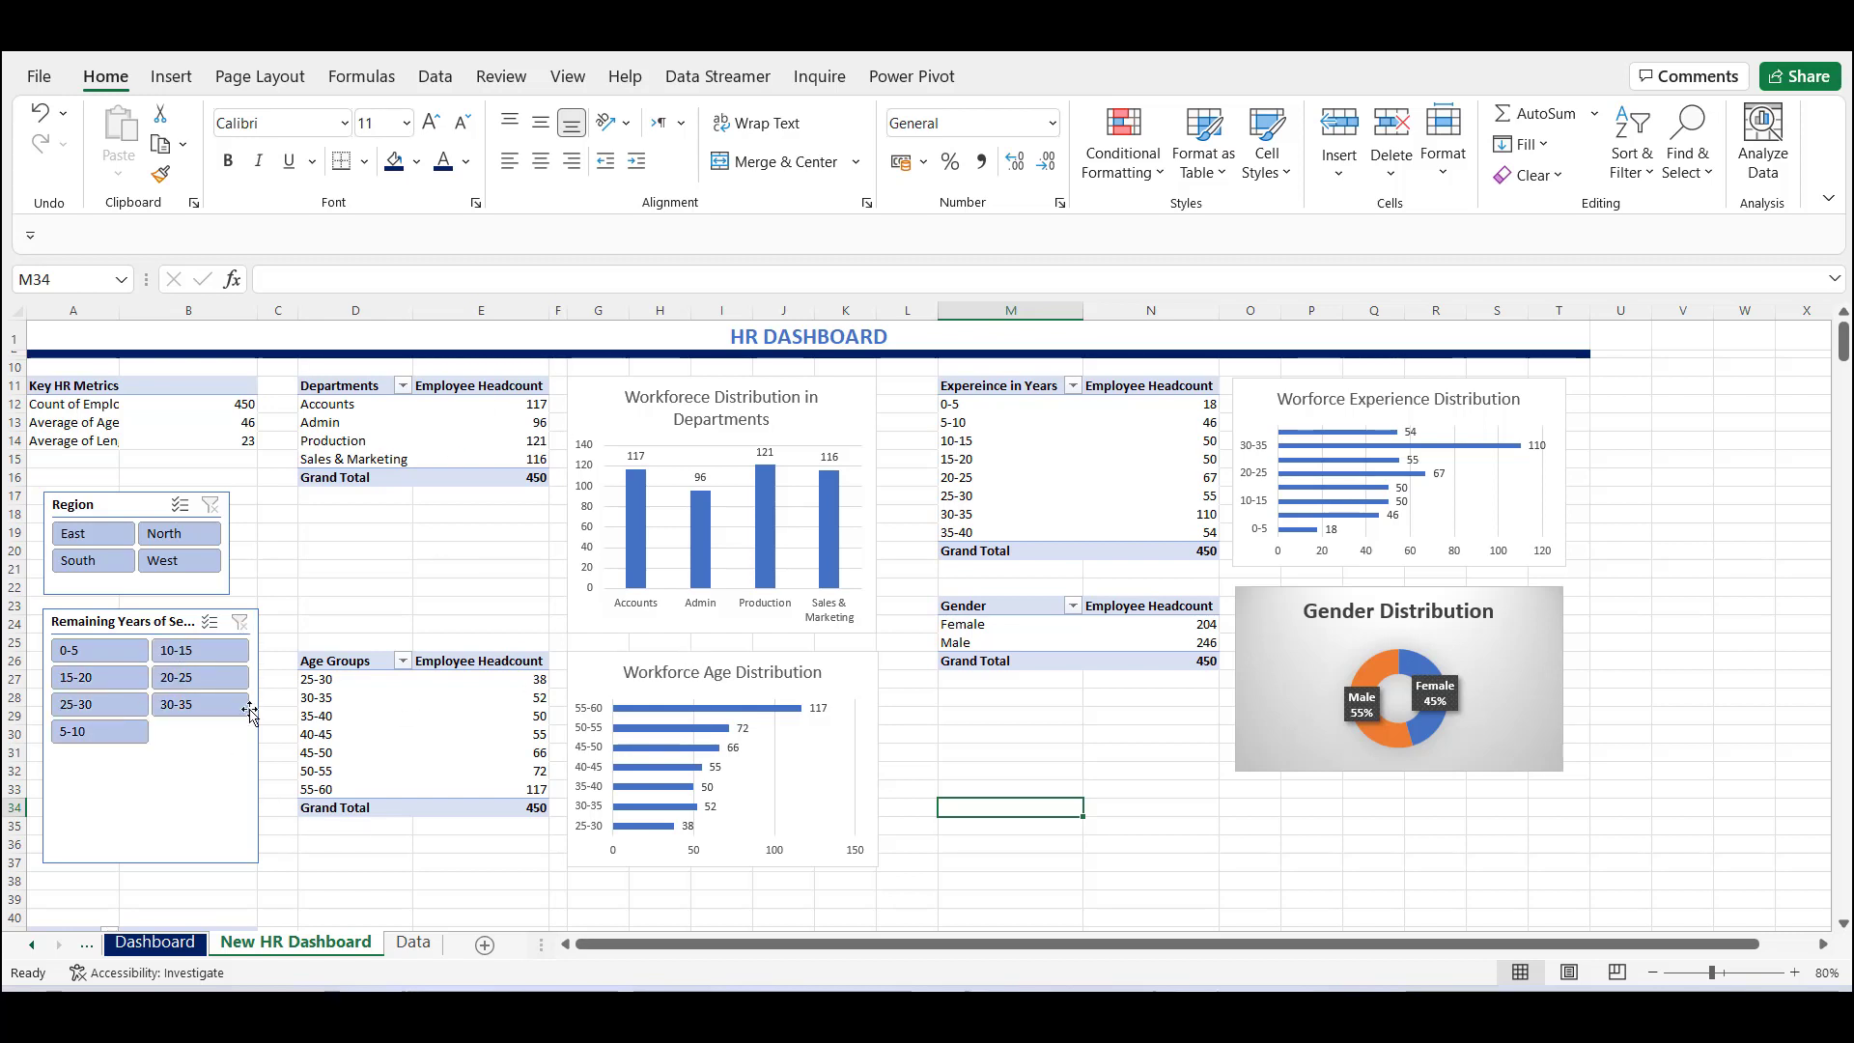
# Connect the Remaining Years of Service slicer to the Age, Department, Experience and Gender PivotTables.
pyautogui.click(149, 757)
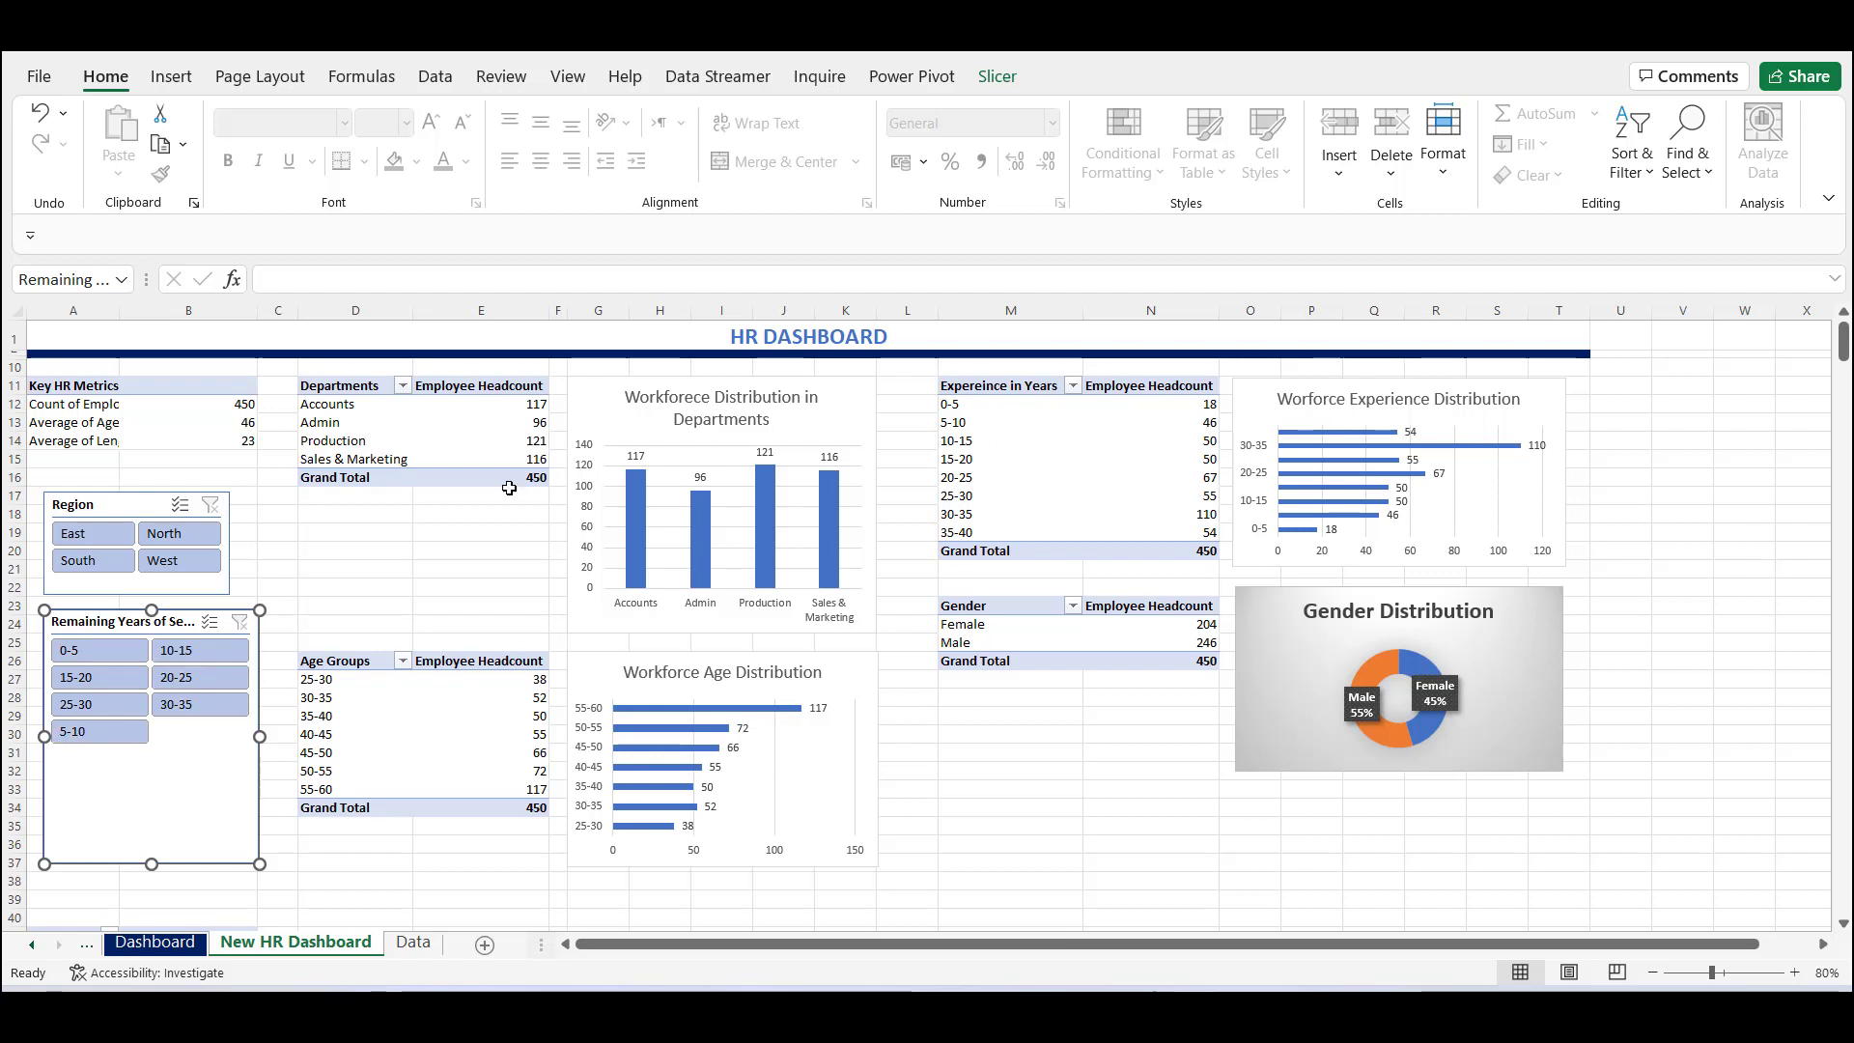
pyautogui.rightClick(133, 678)
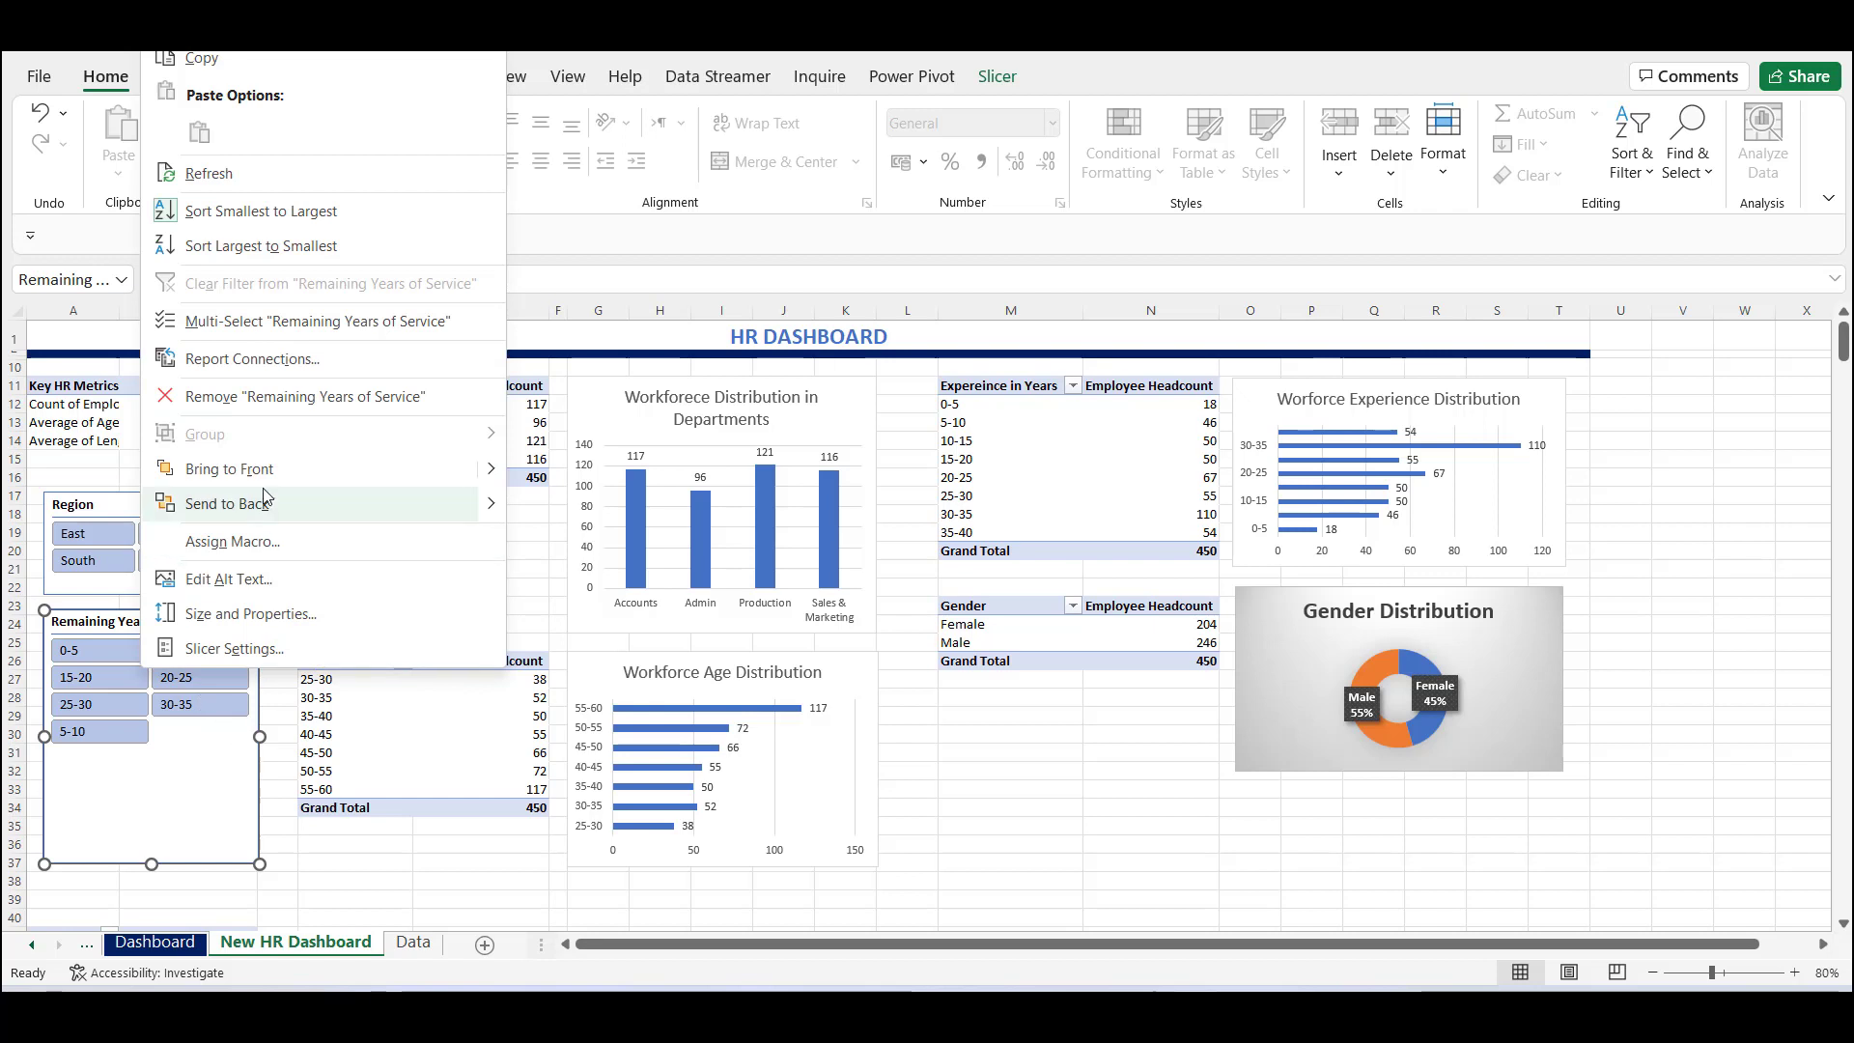
pyautogui.click(253, 360)
pyautogui.moveTo(254, 505); pyautogui.dragTo(259, 723)
pyautogui.click(59, 372)
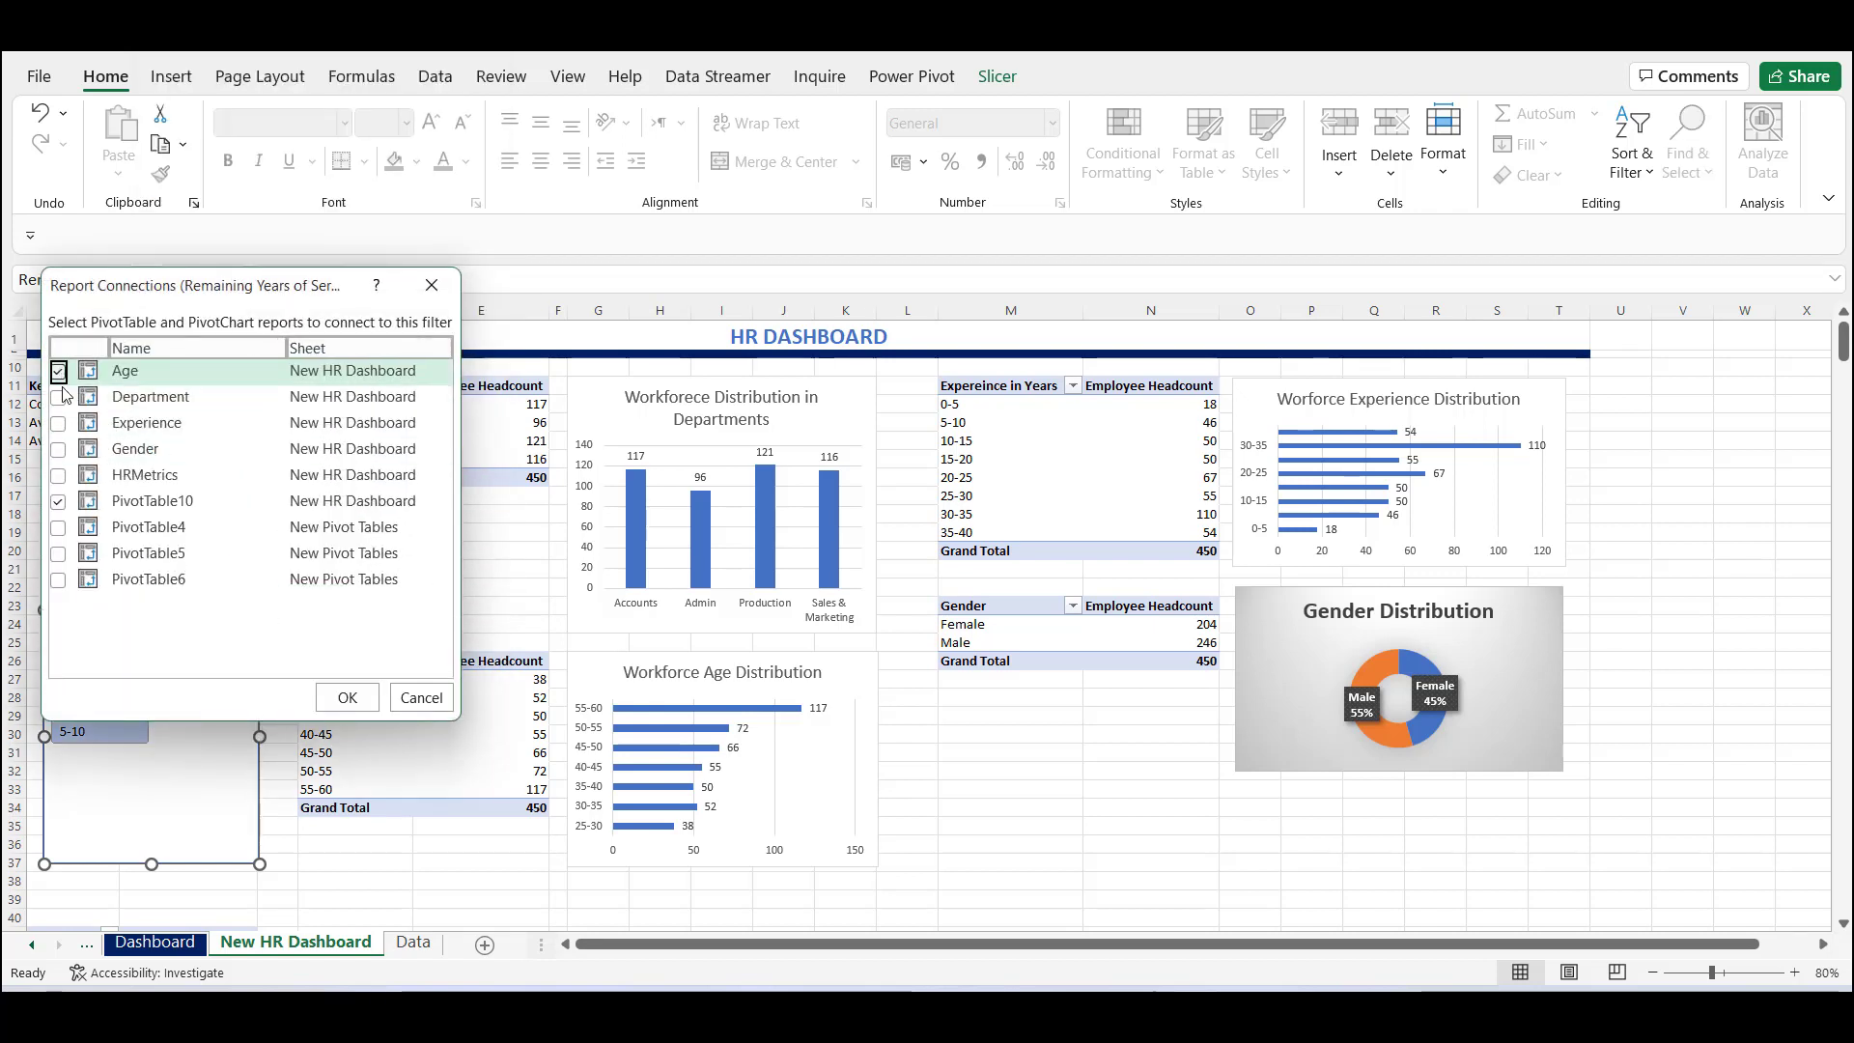
pyautogui.click(58, 397)
pyautogui.click(58, 423)
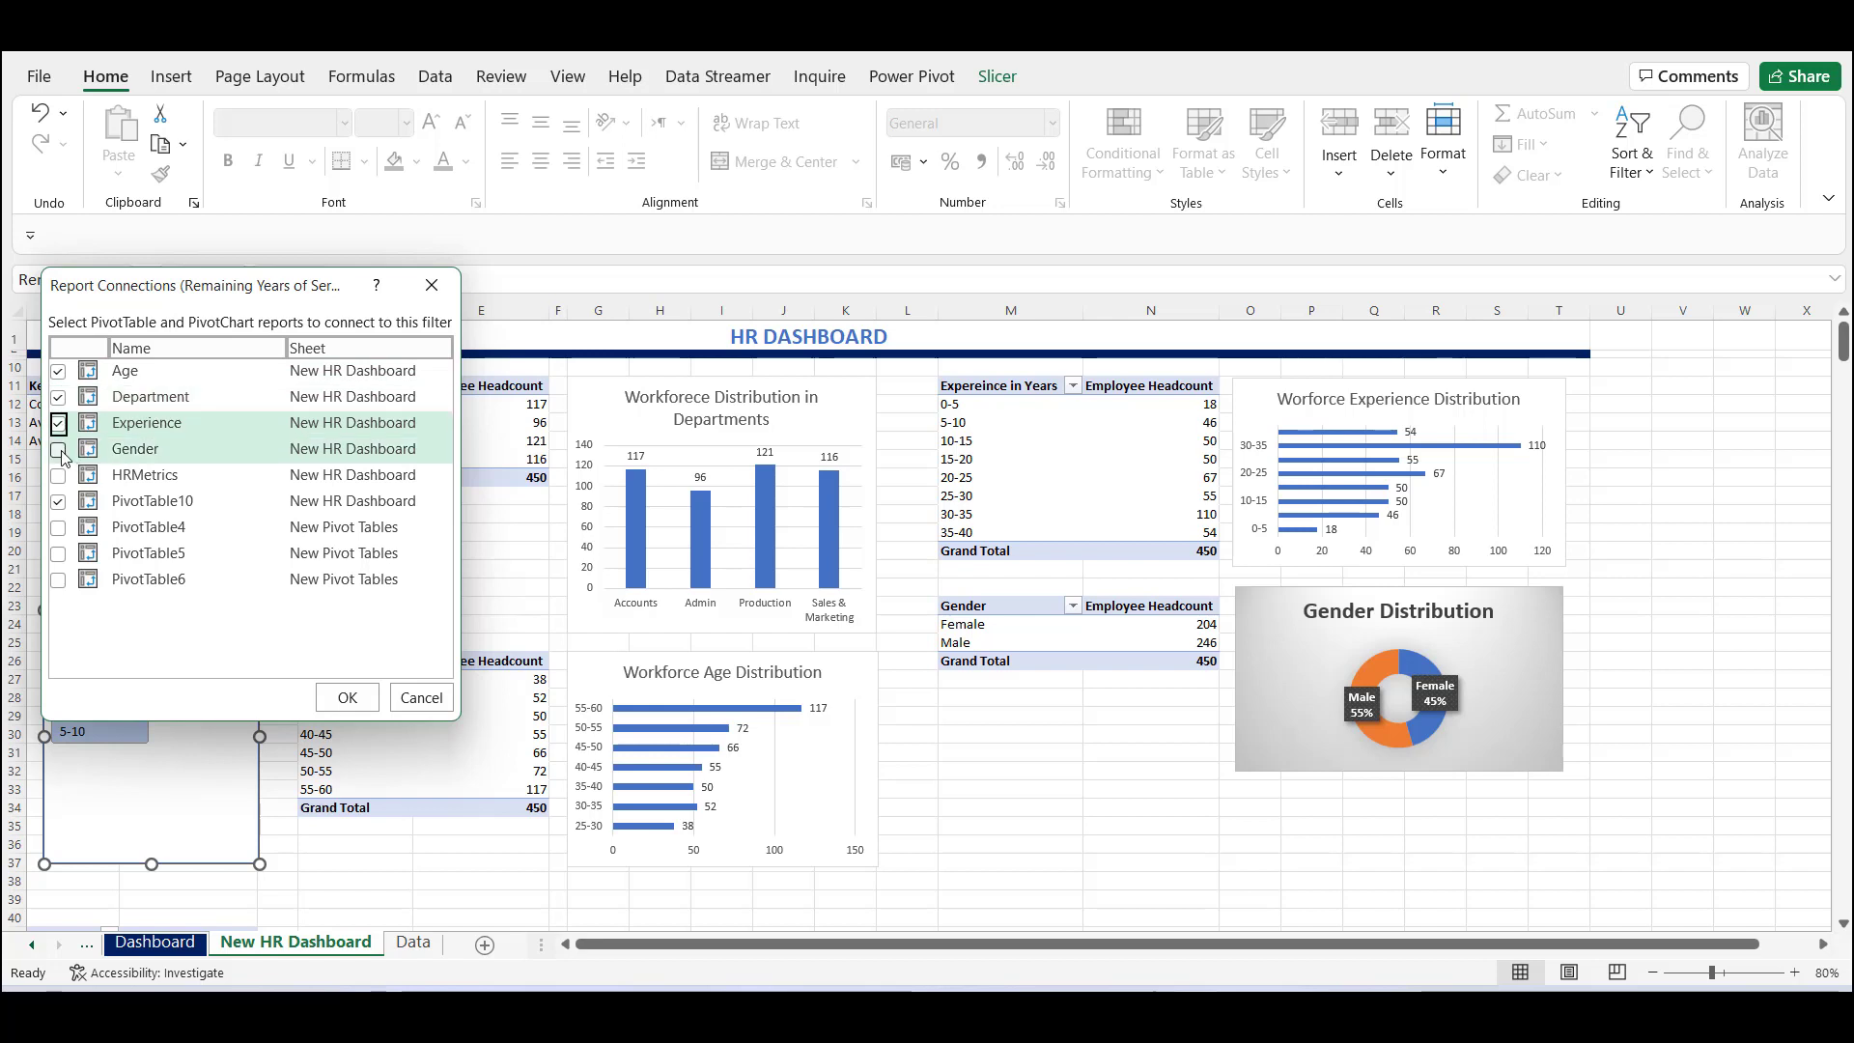
pyautogui.click(58, 450)
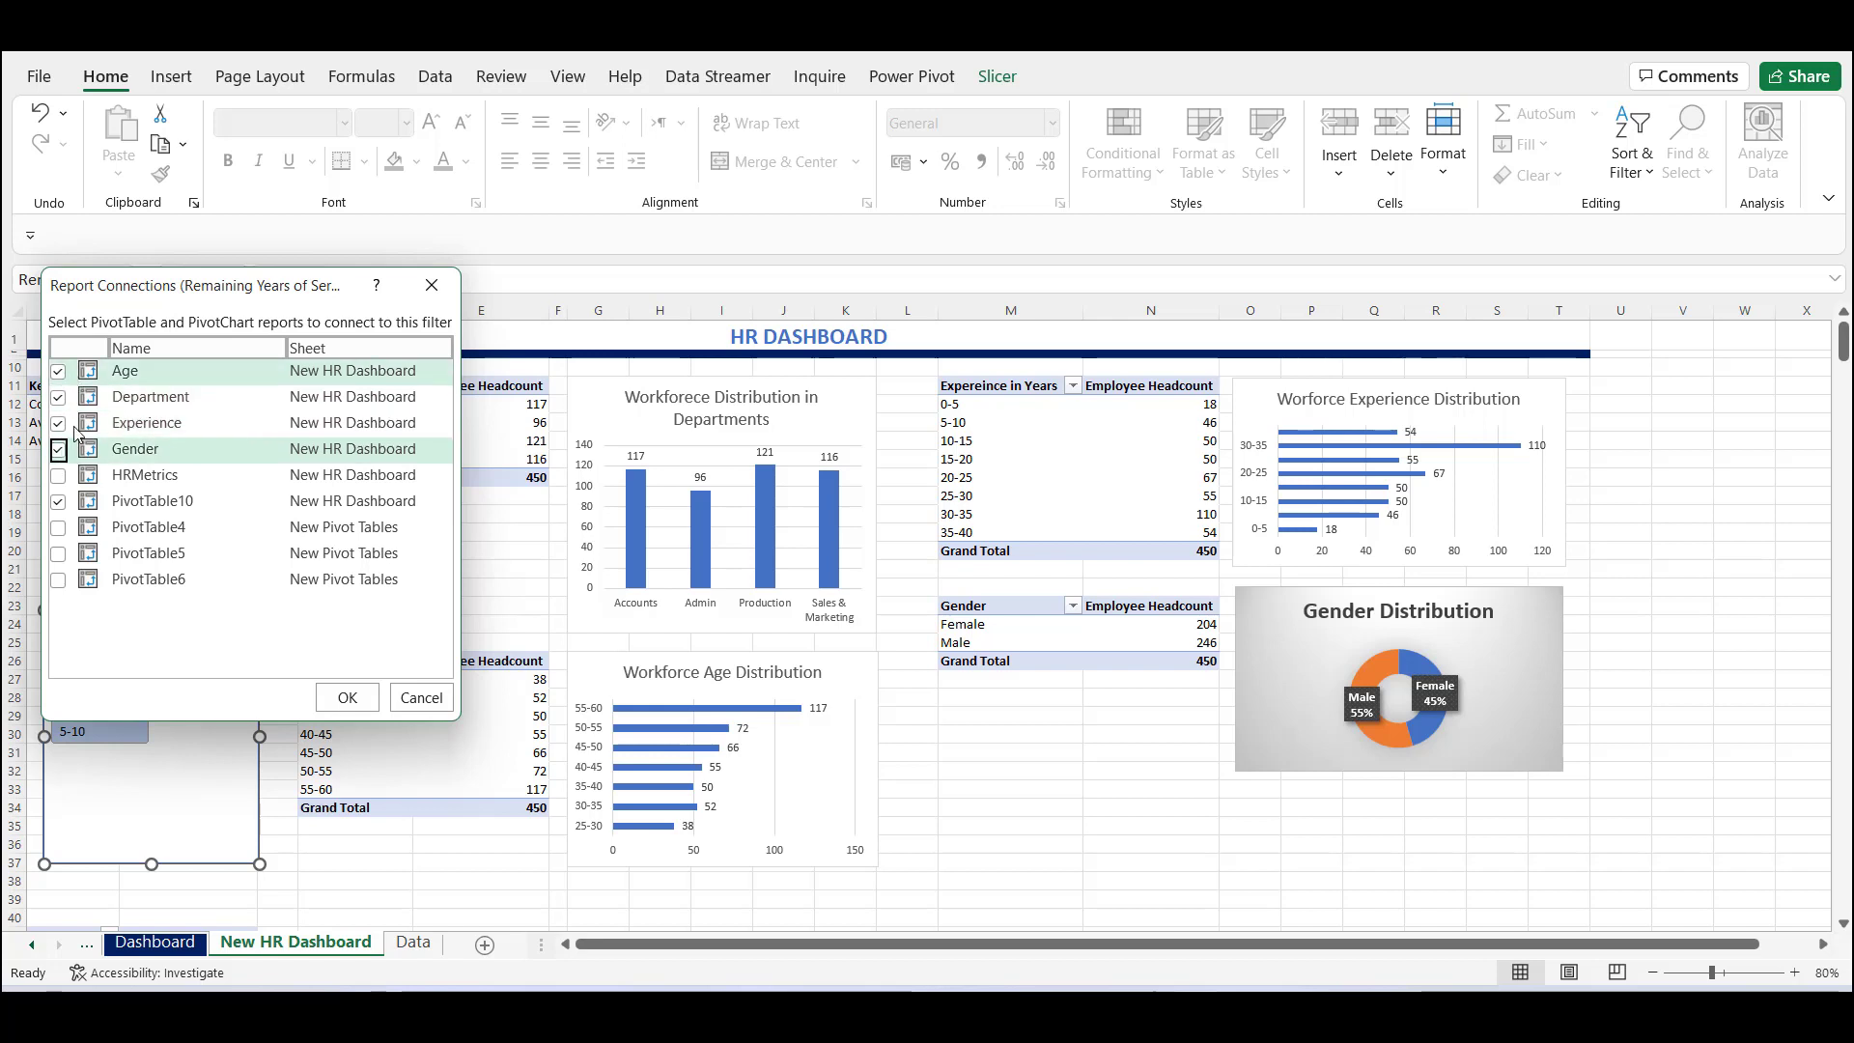
pyautogui.click(347, 699)
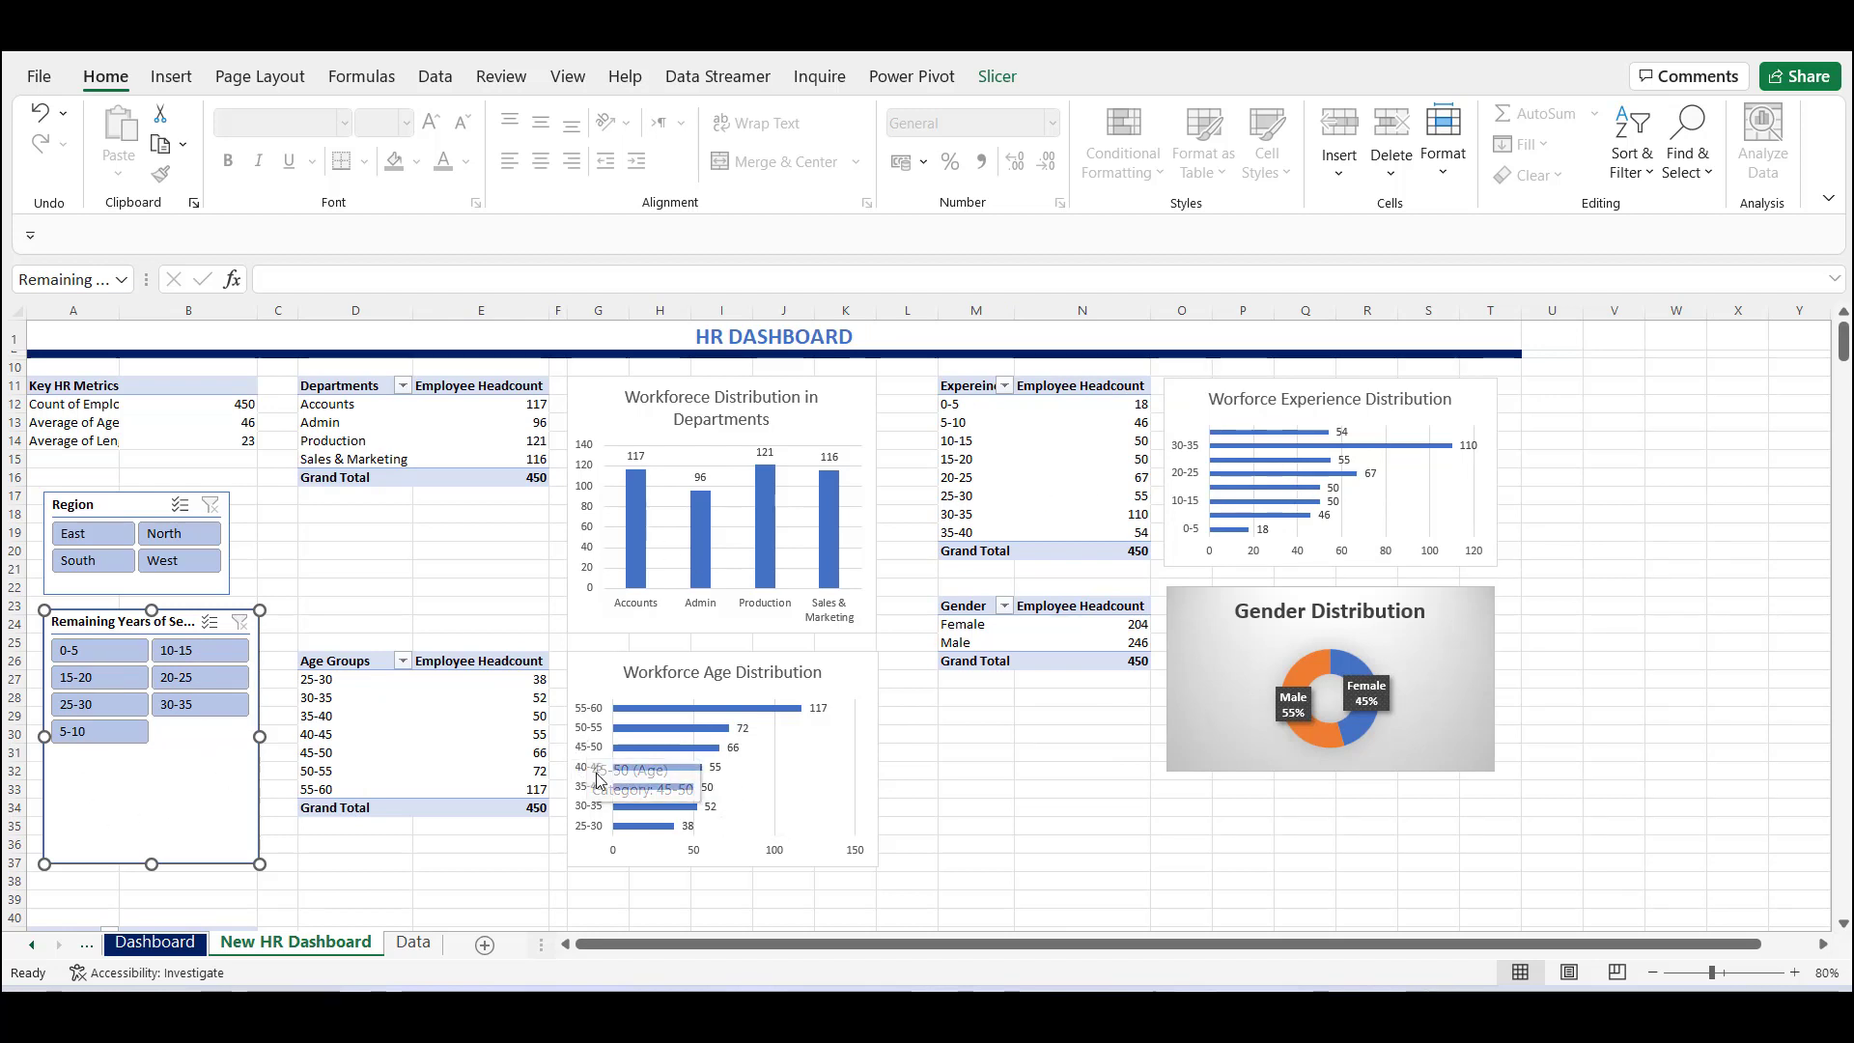
# Test the Remaining Years of Service slicer with 0-5, clear its filter, and also connect the slicer to the HRMetrics PivotTable.
pyautogui.click(91, 651)
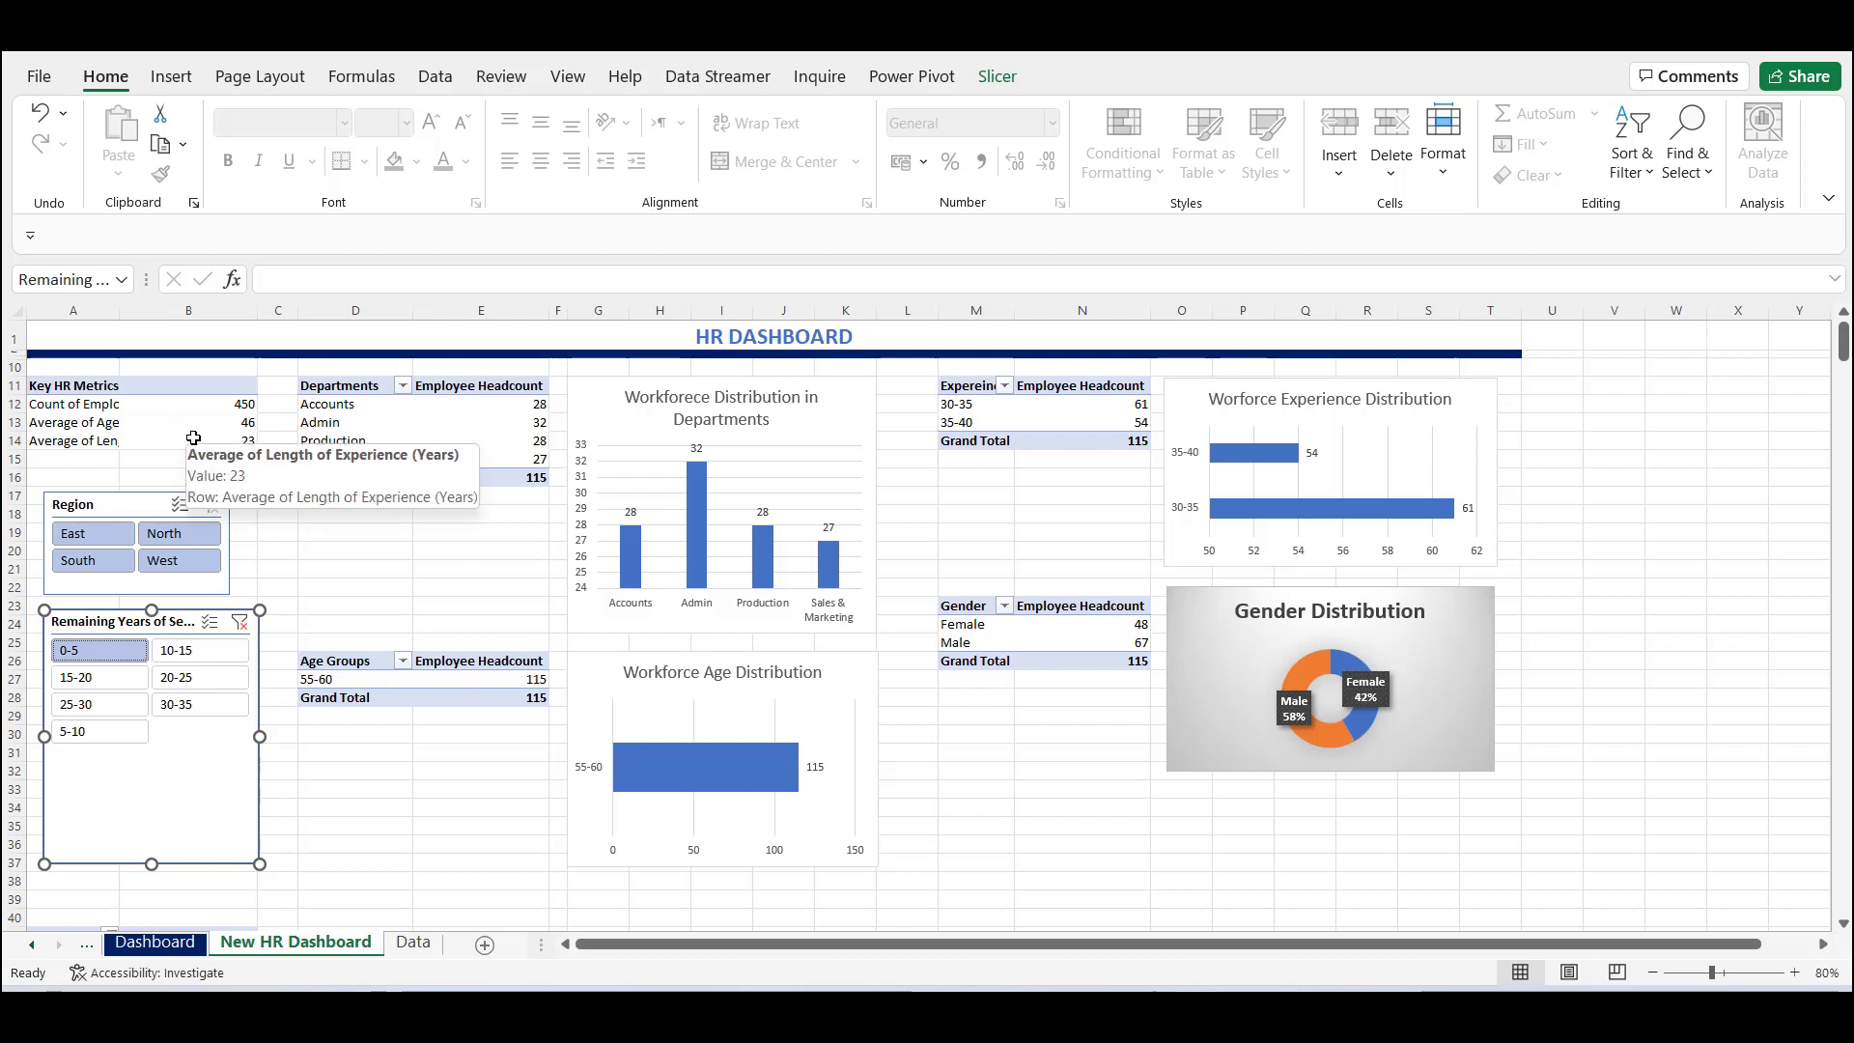
pyautogui.click(240, 622)
pyautogui.rightClick(104, 678)
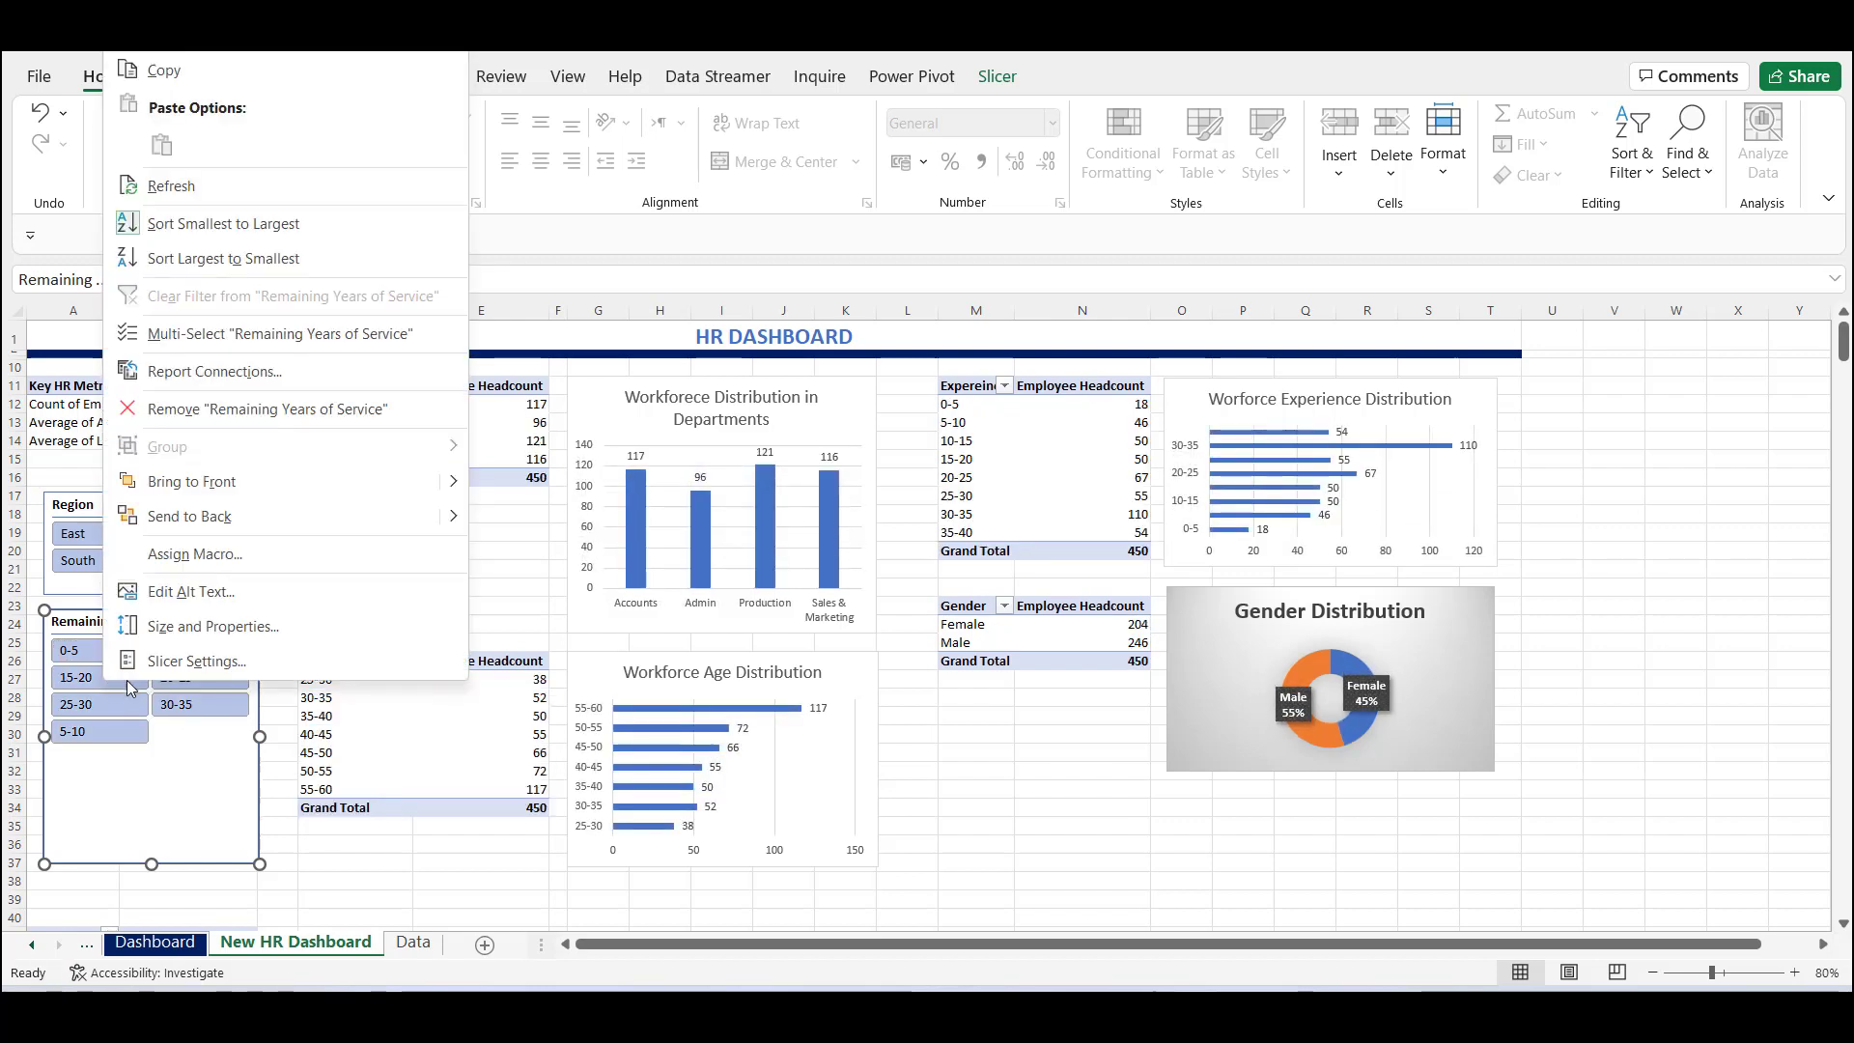
pyautogui.click(207, 371)
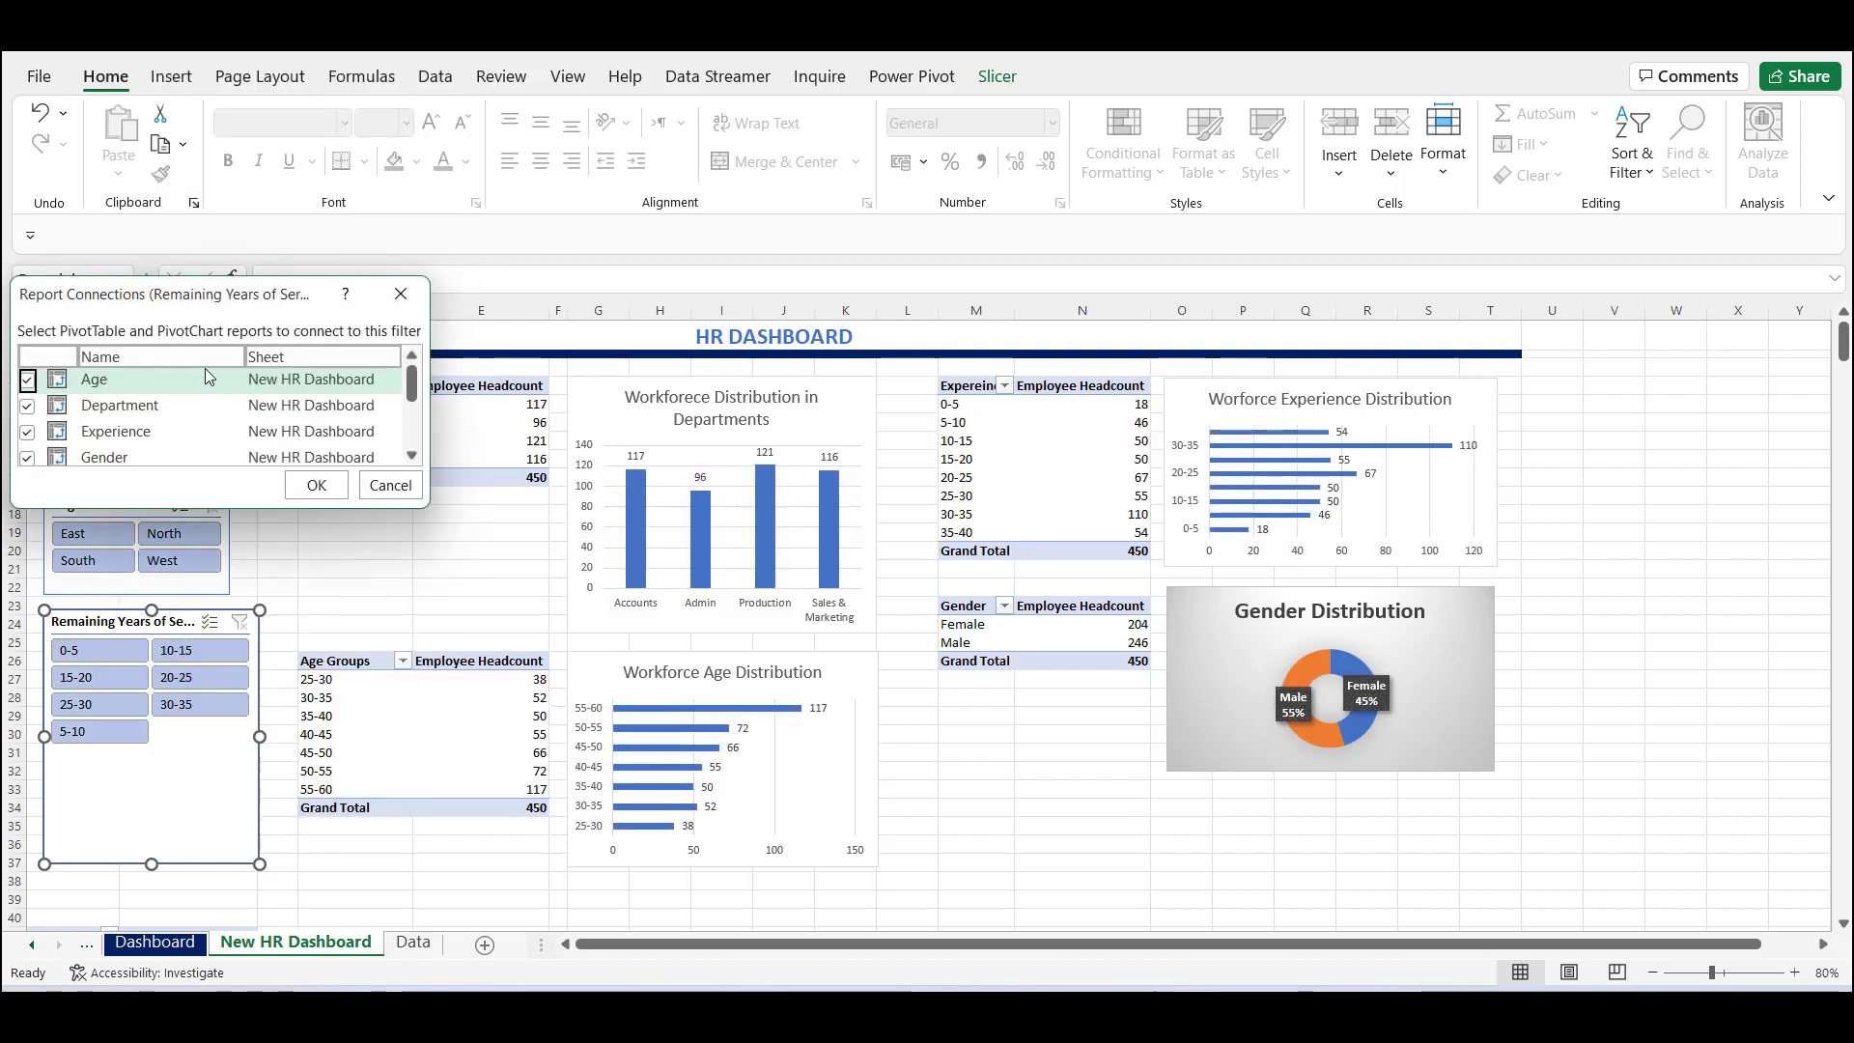
pyautogui.scroll(-2, 184, 423)
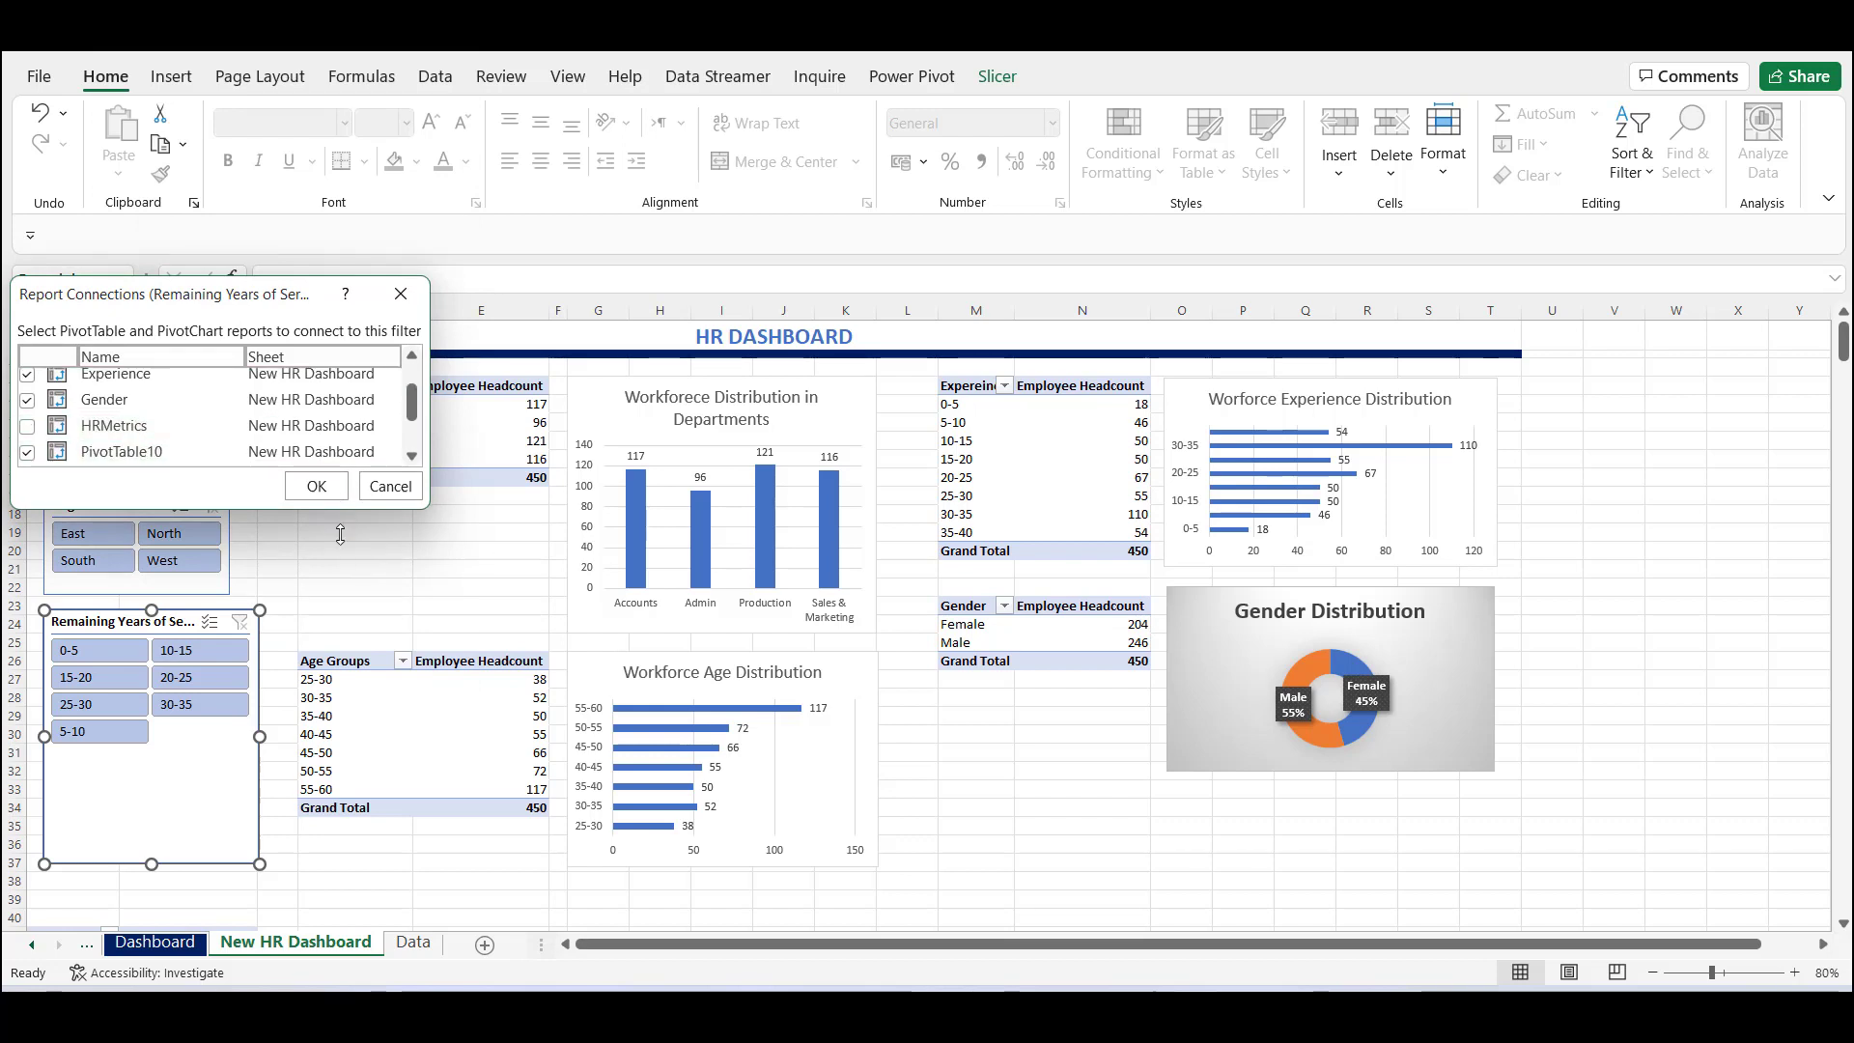
pyautogui.moveTo(328, 505); pyautogui.dragTo(325, 730)
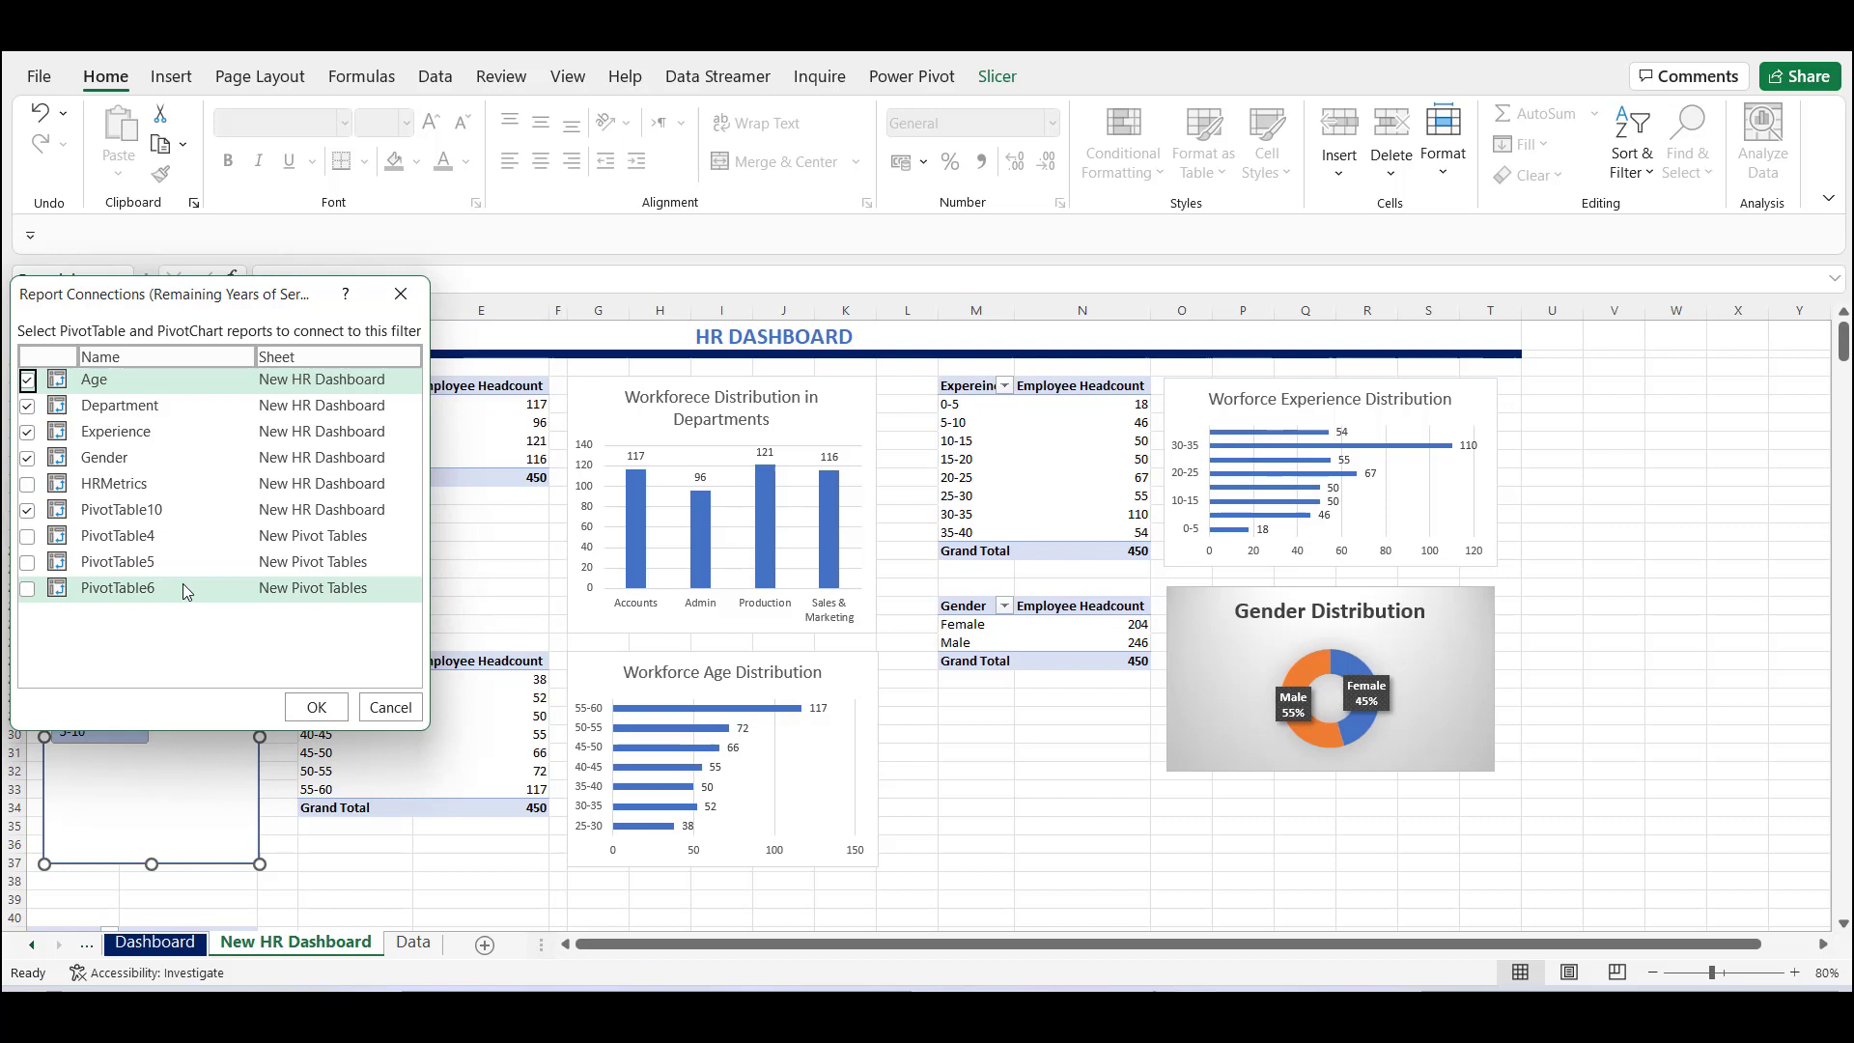
pyautogui.click(28, 486)
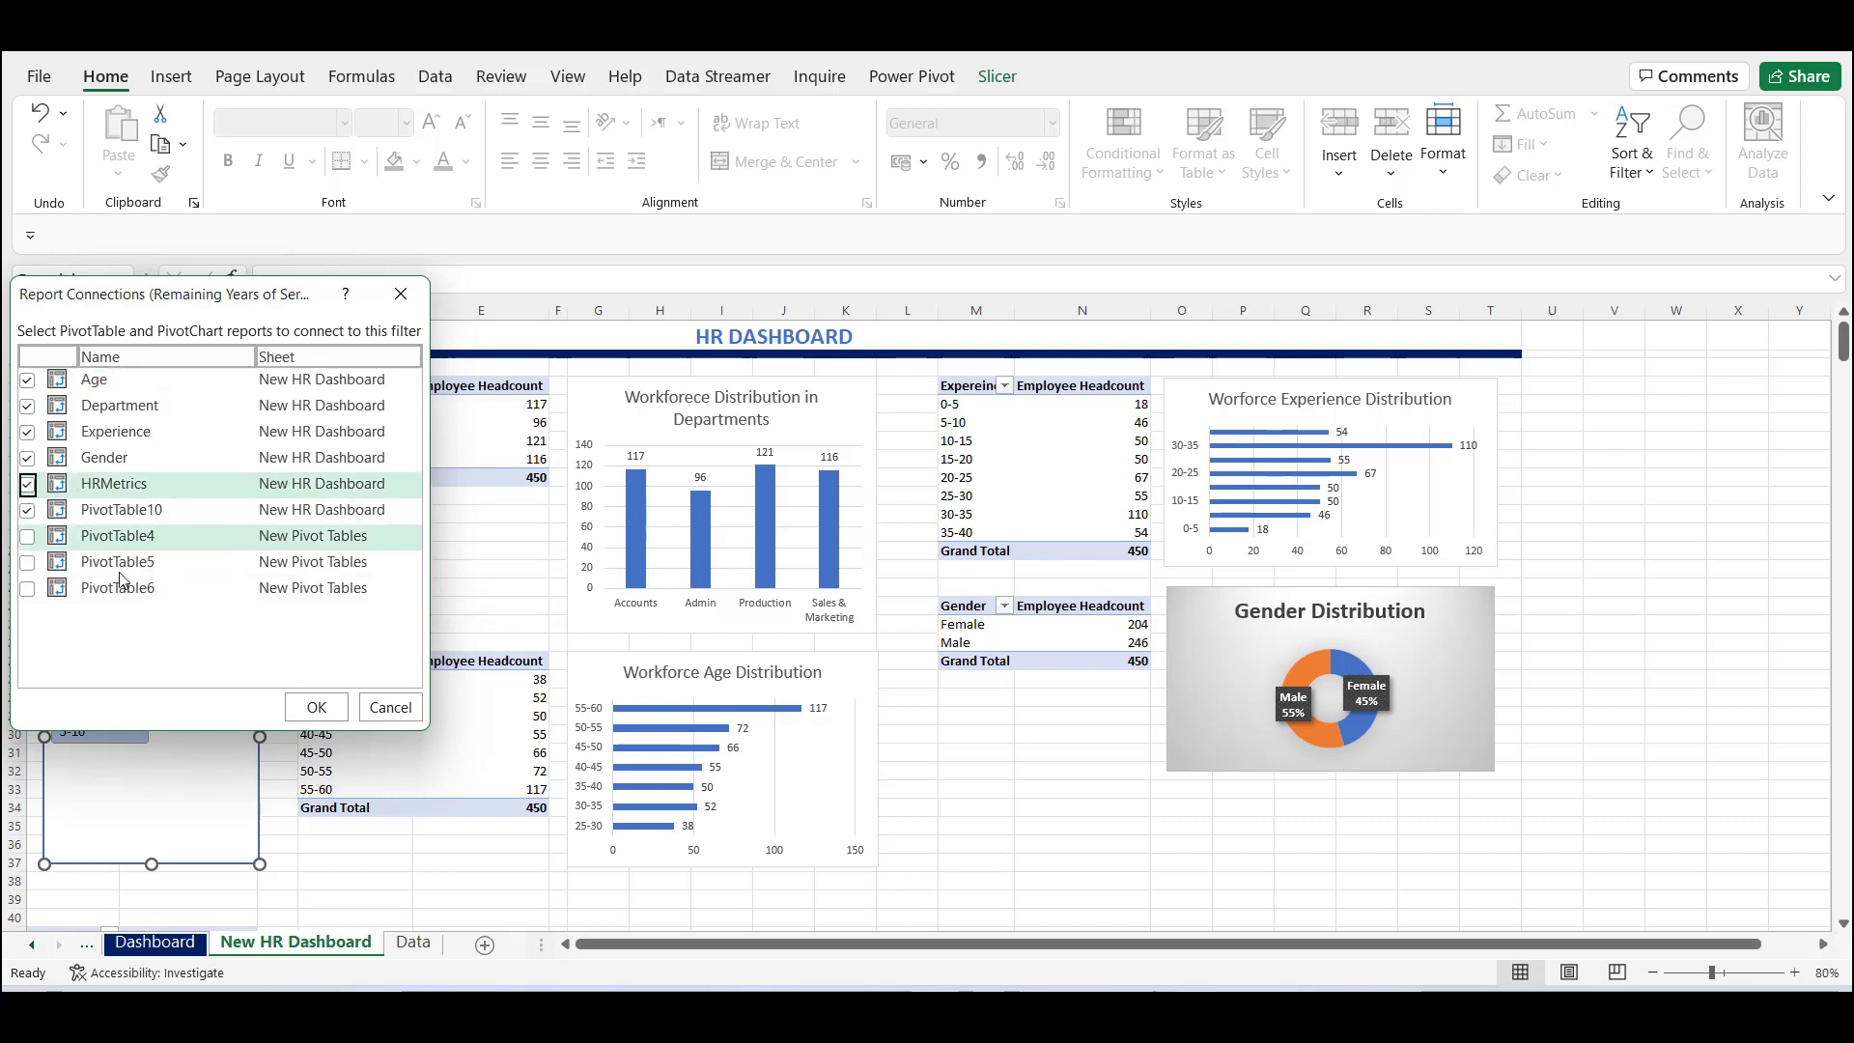
pyautogui.click(318, 707)
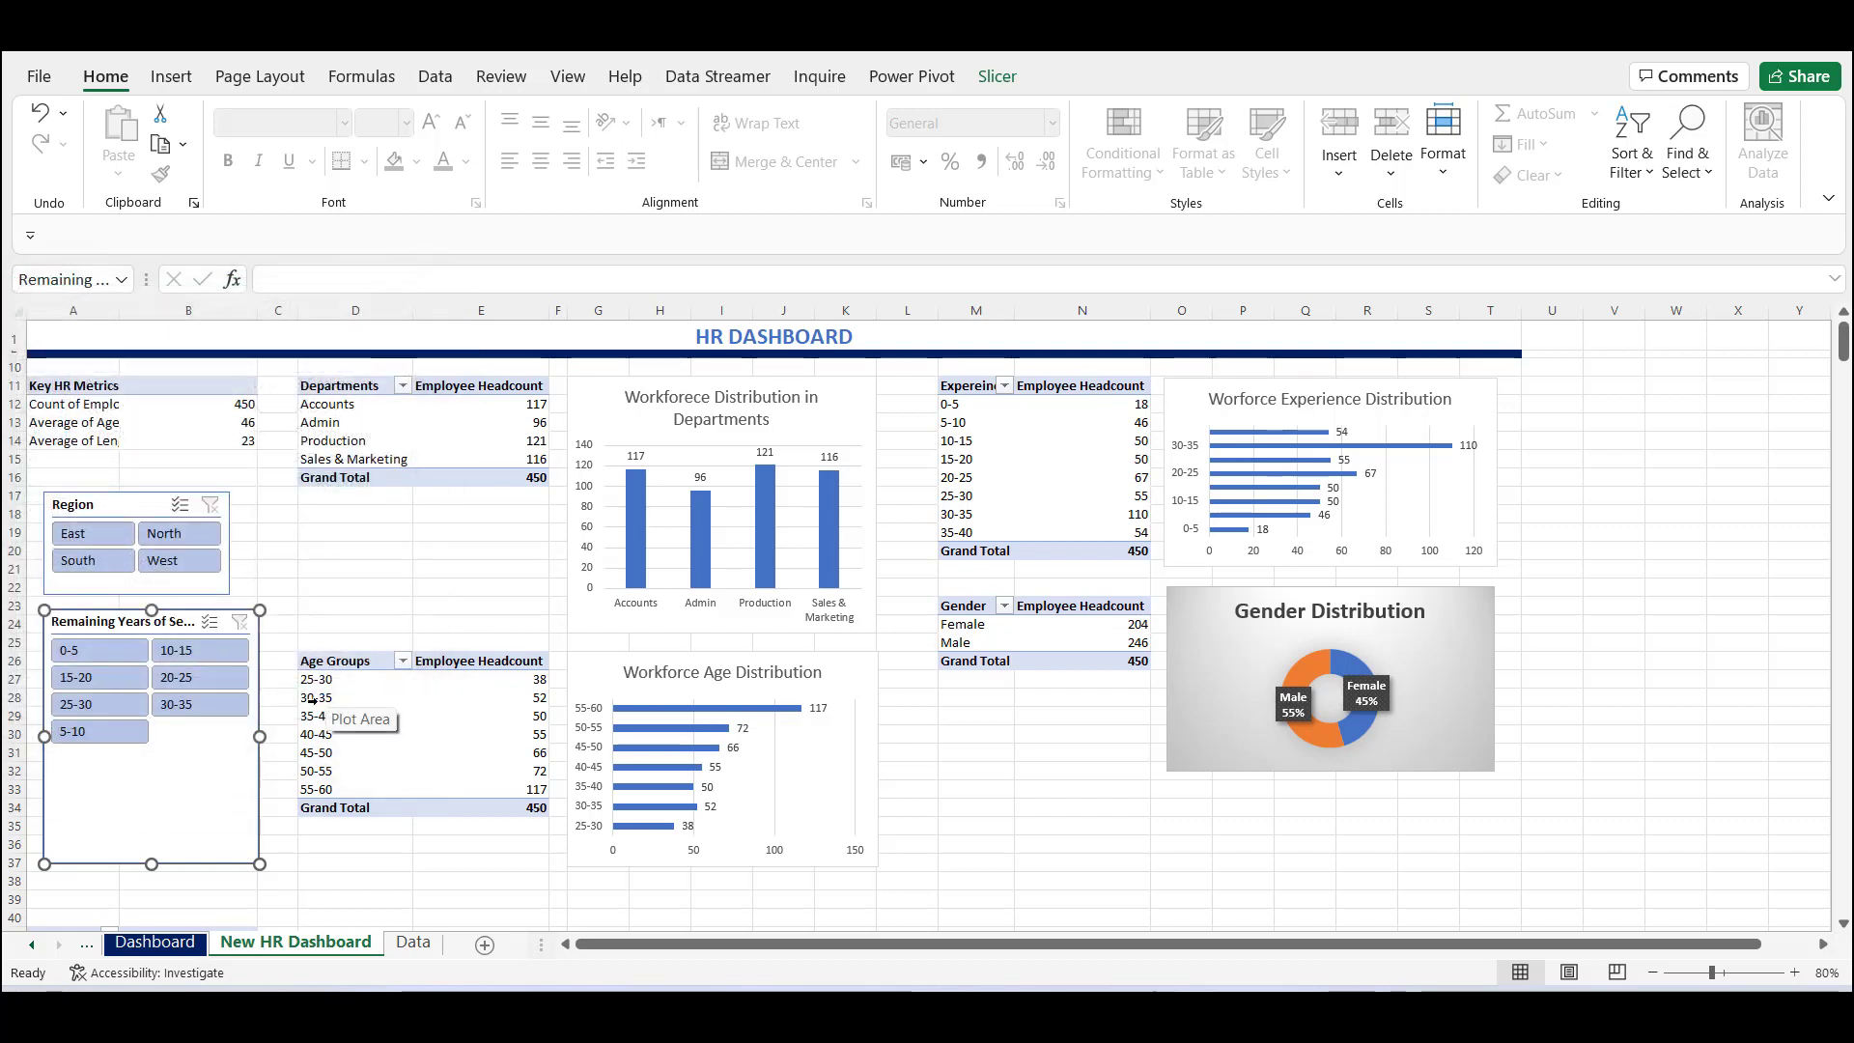
# Test the connected slicers by filtering to 0-5 remaining years, clearing that filter, and combining the East region with 0-5.
pyautogui.click(93, 650)
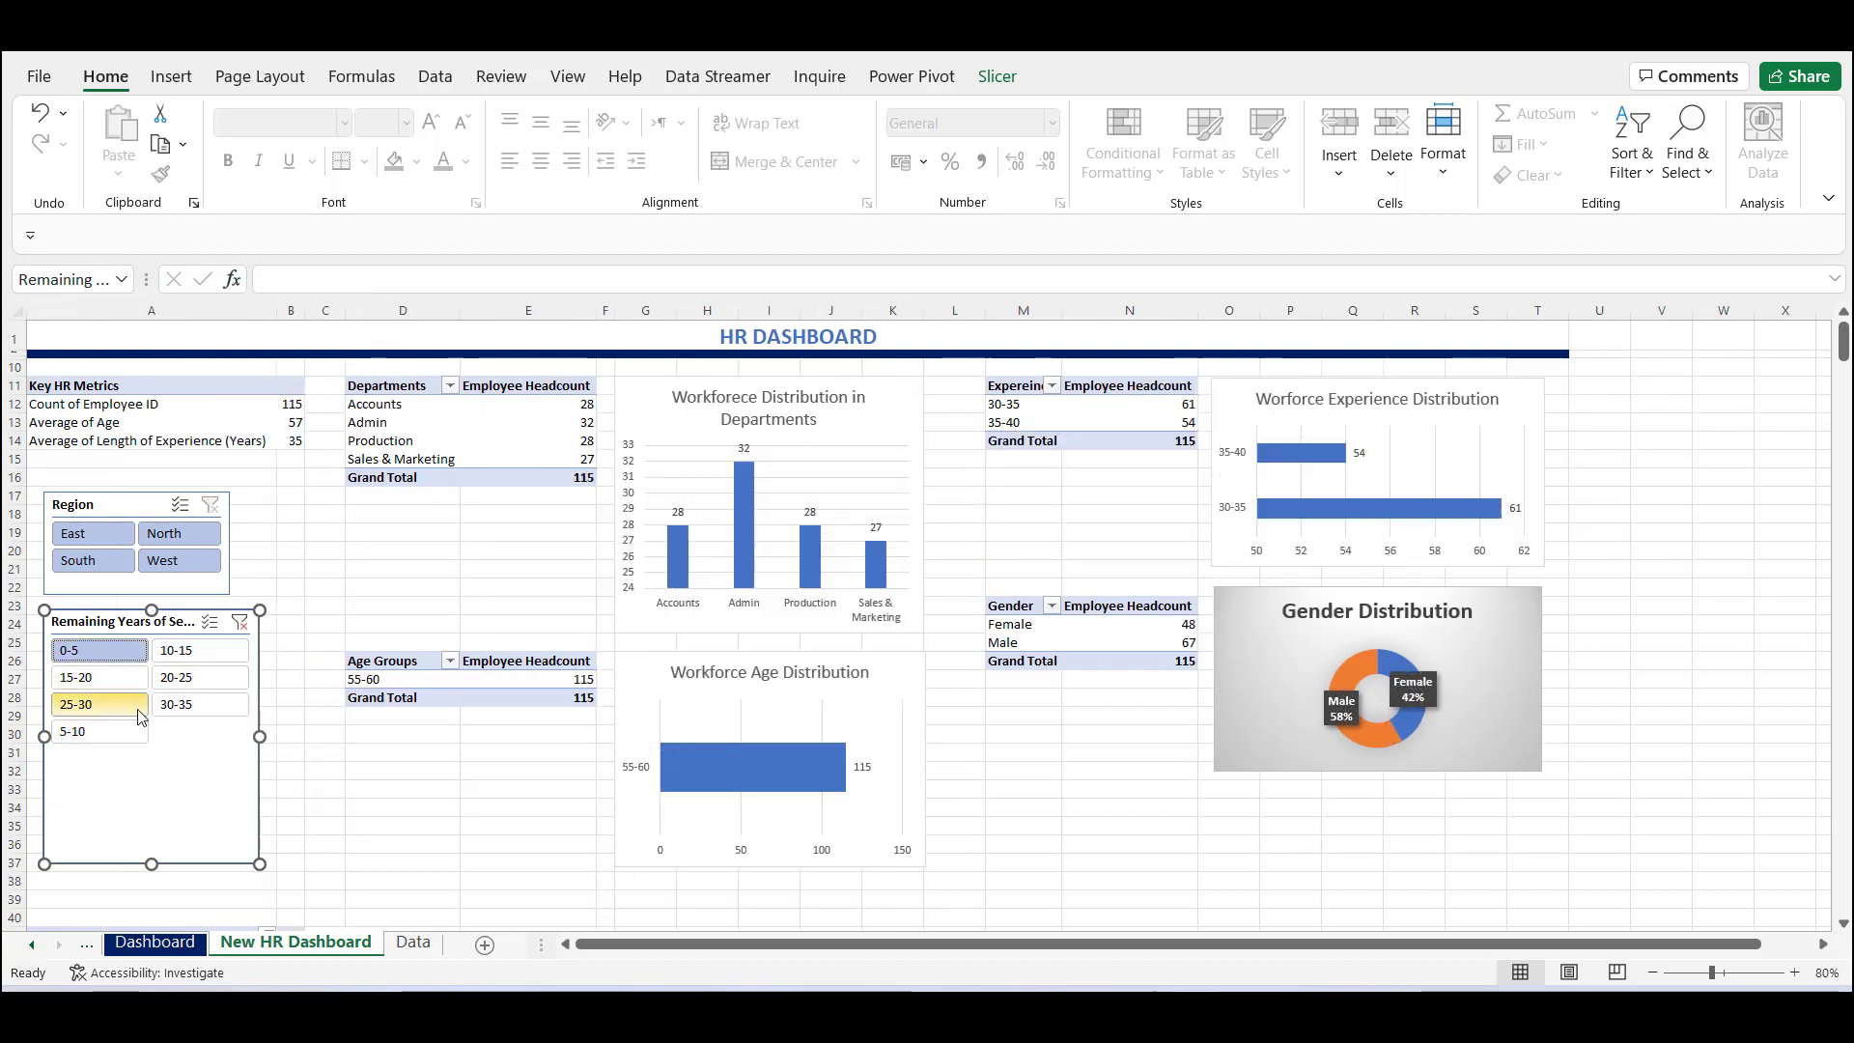
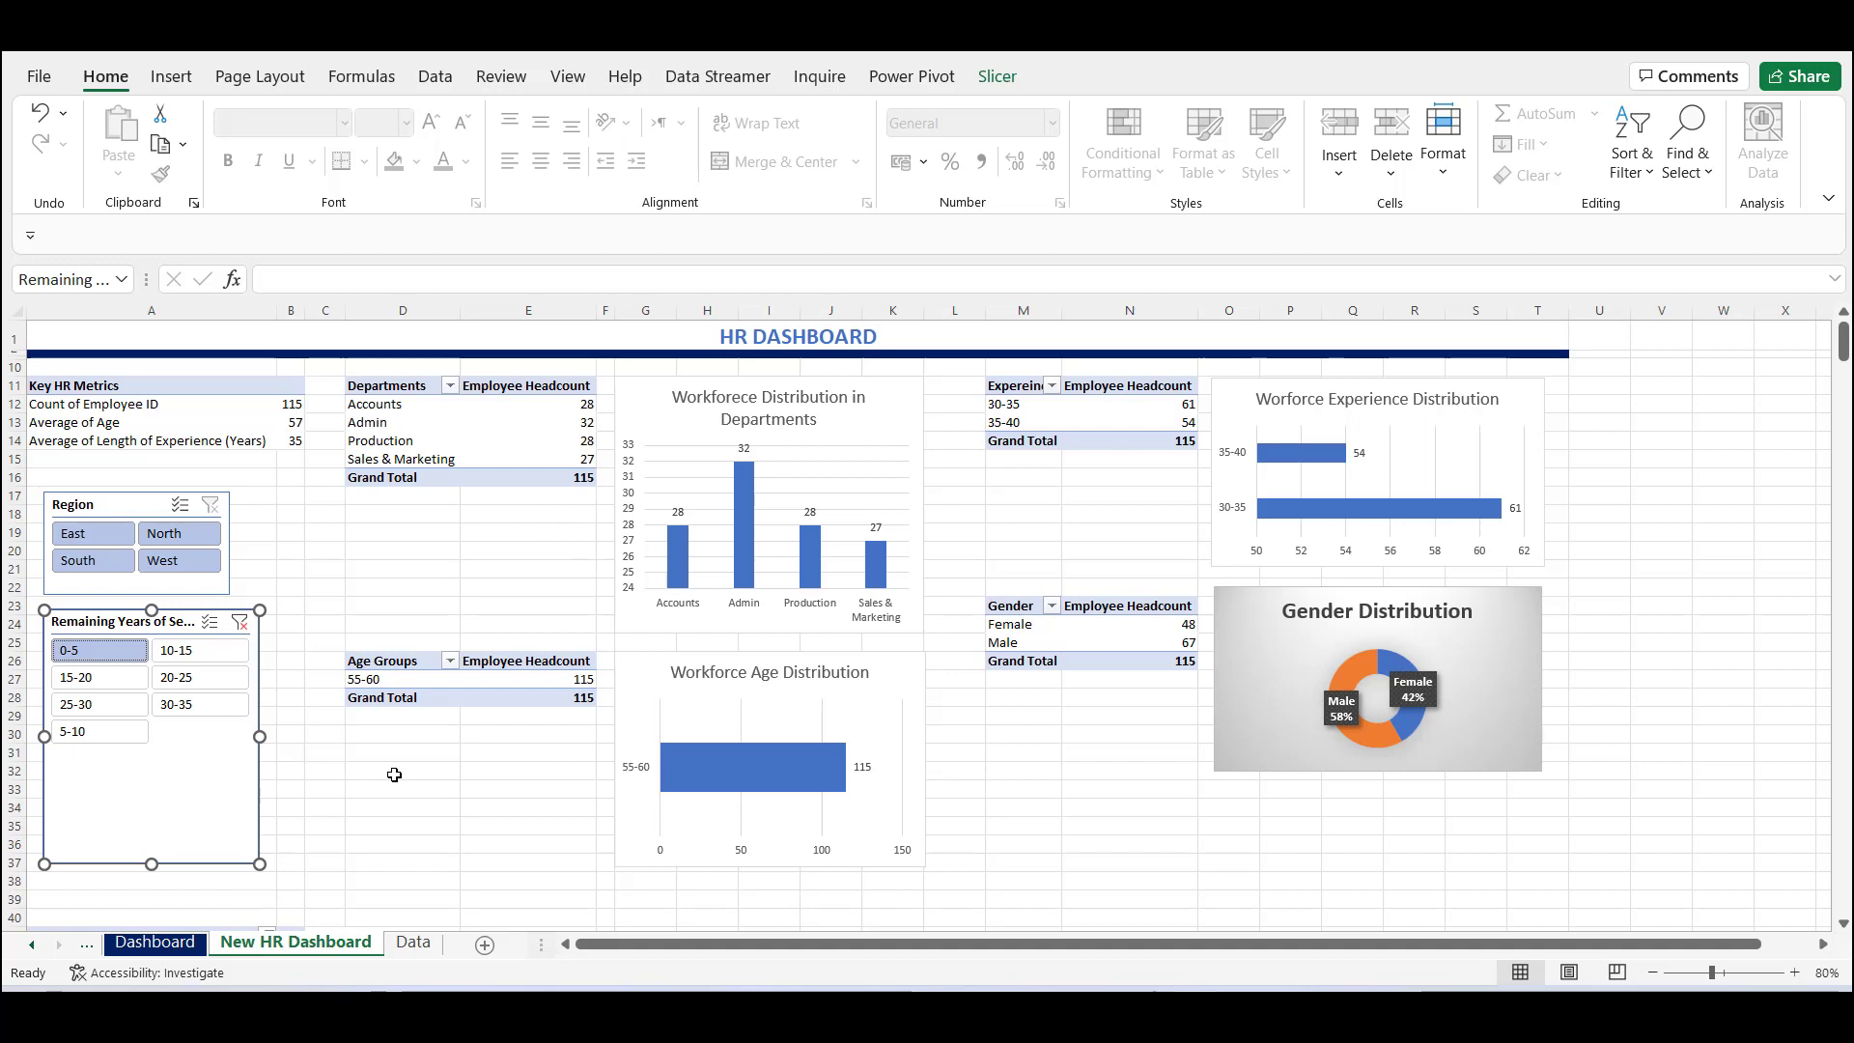
pyautogui.click(239, 622)
pyautogui.click(101, 537)
pyautogui.click(92, 652)
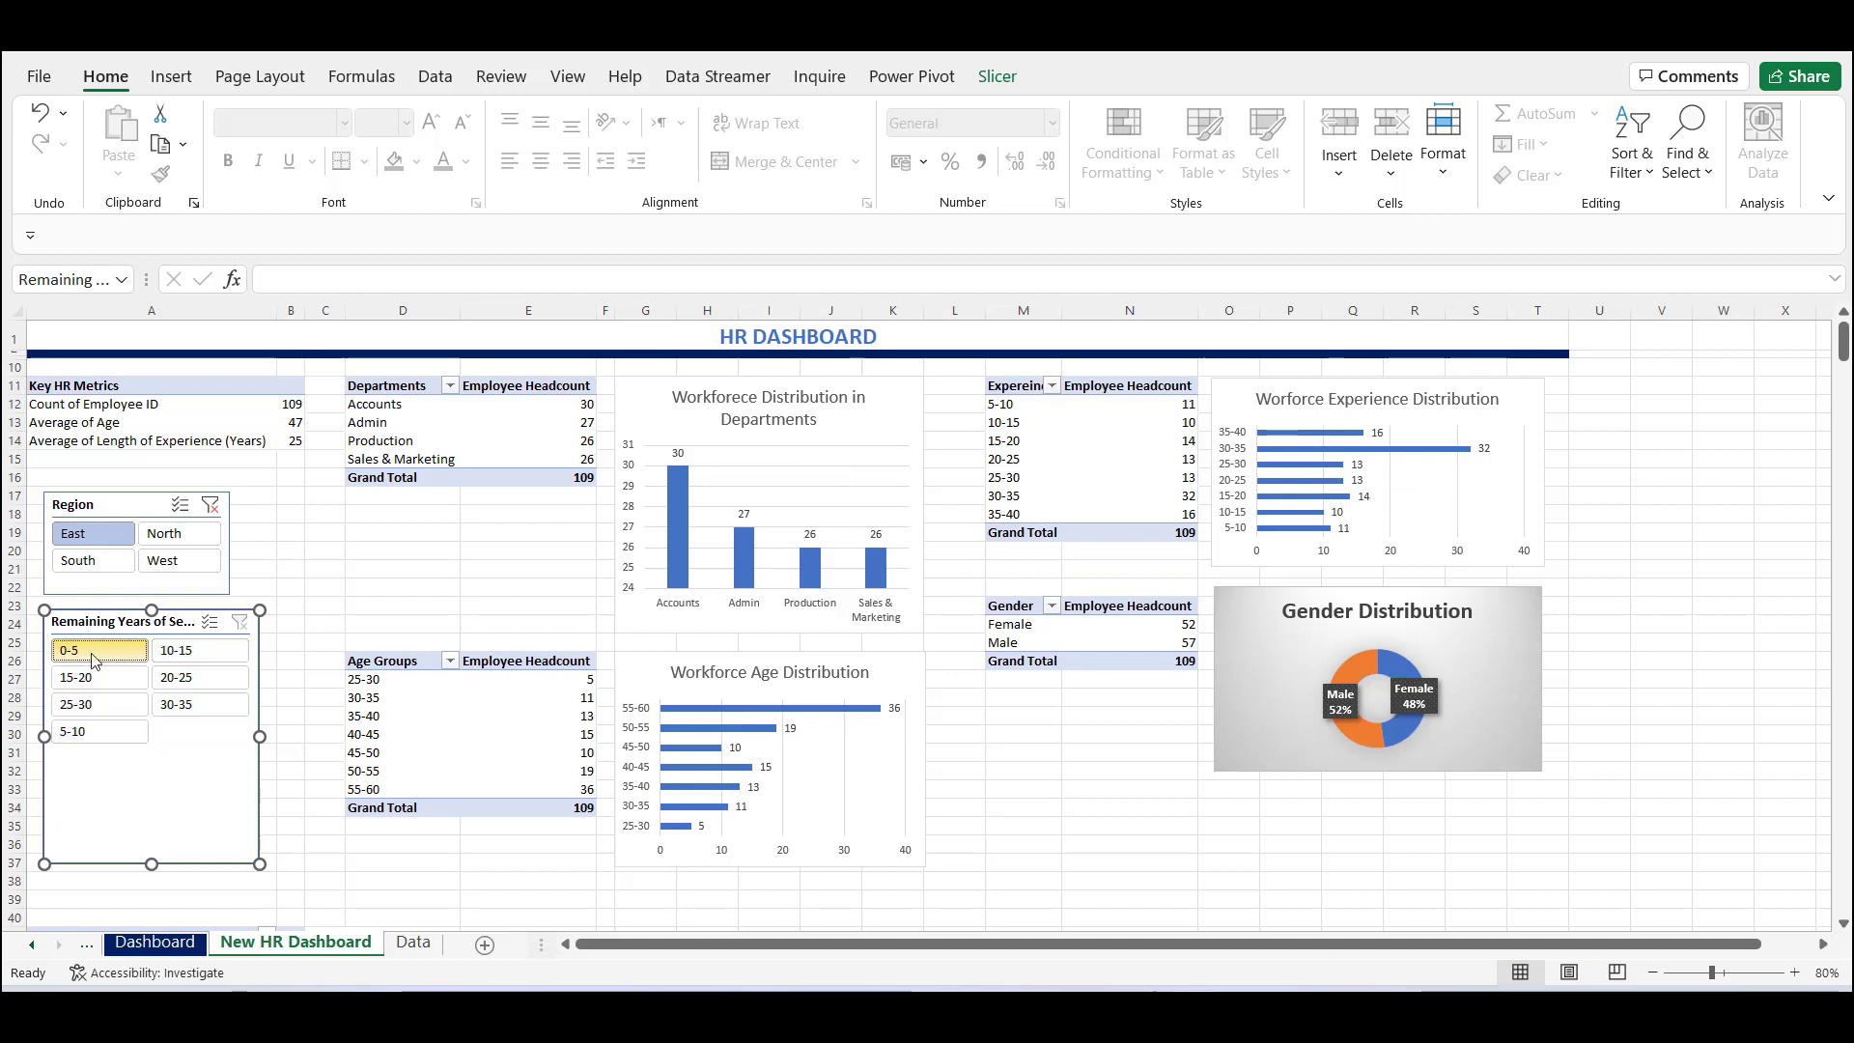